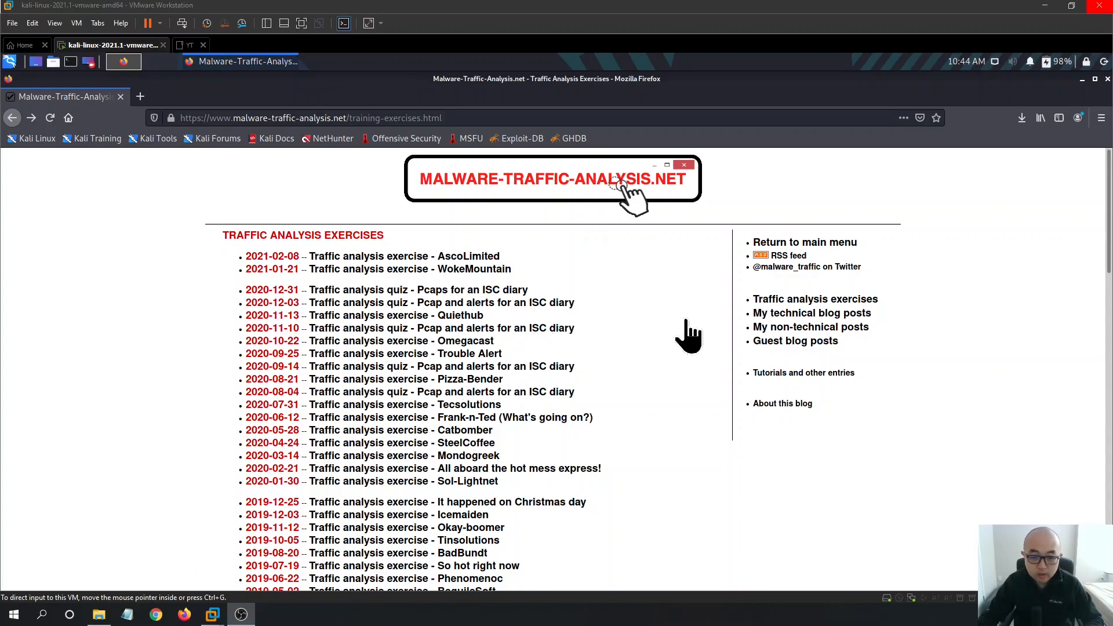
- Open the 2021-01-21 WokeMountain exercise and read through its zip files, scenario and task
click(680, 265)
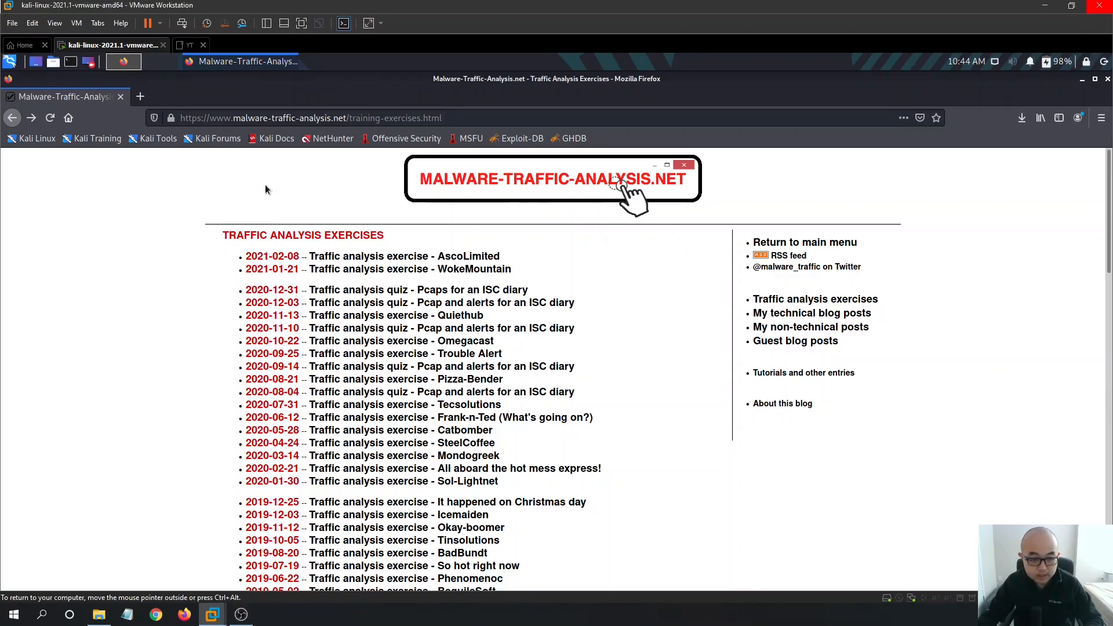
scroll(674, 282, down, 1)
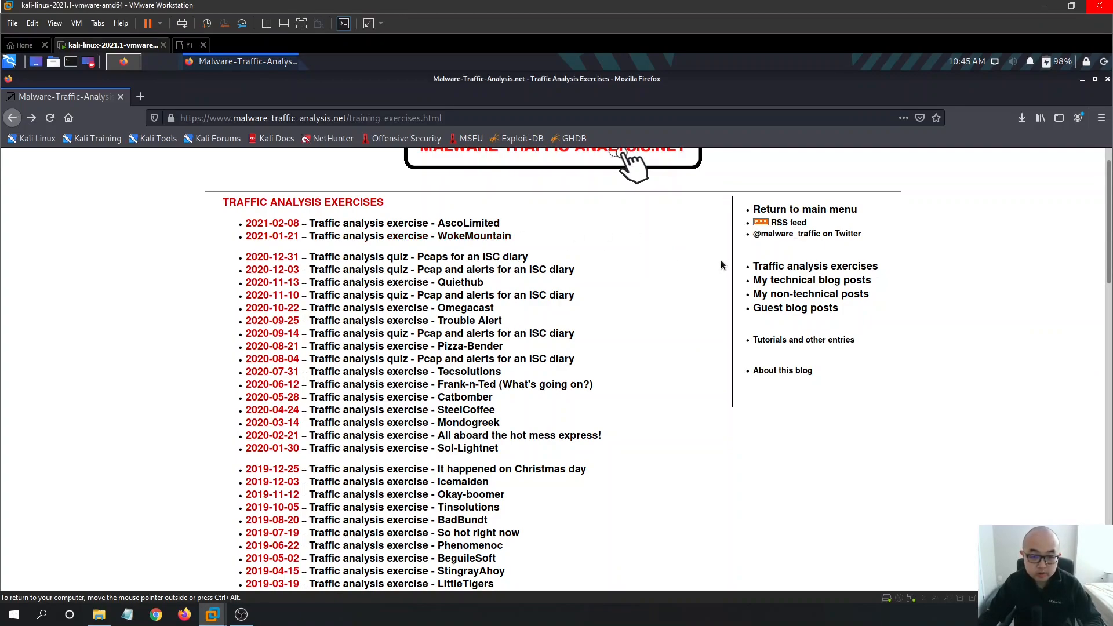
scroll(670, 301, up, 1)
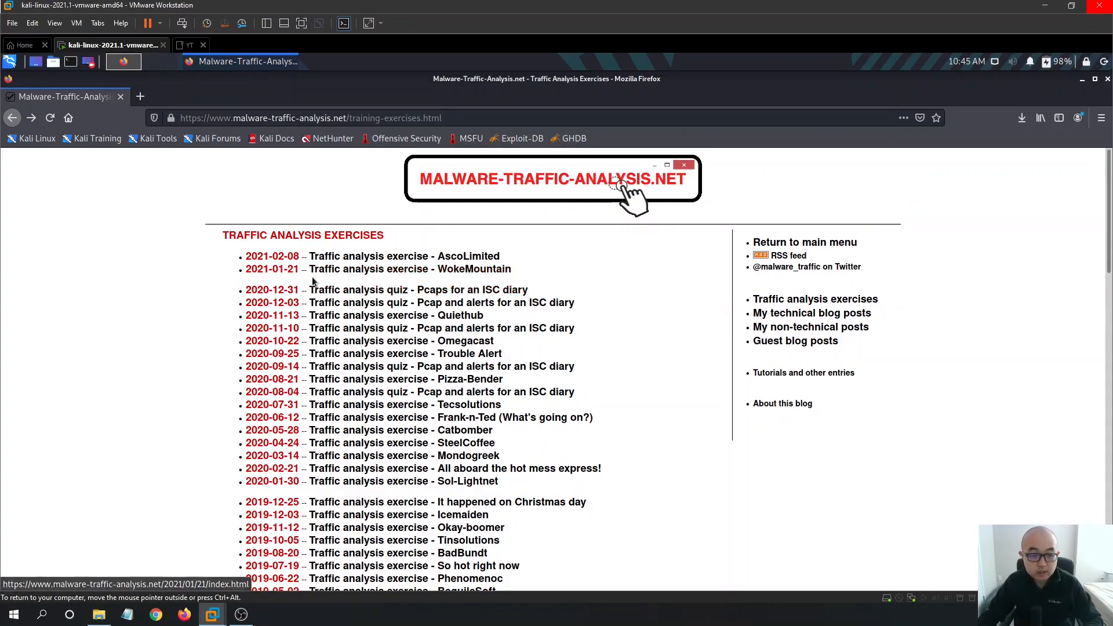
click(433, 270)
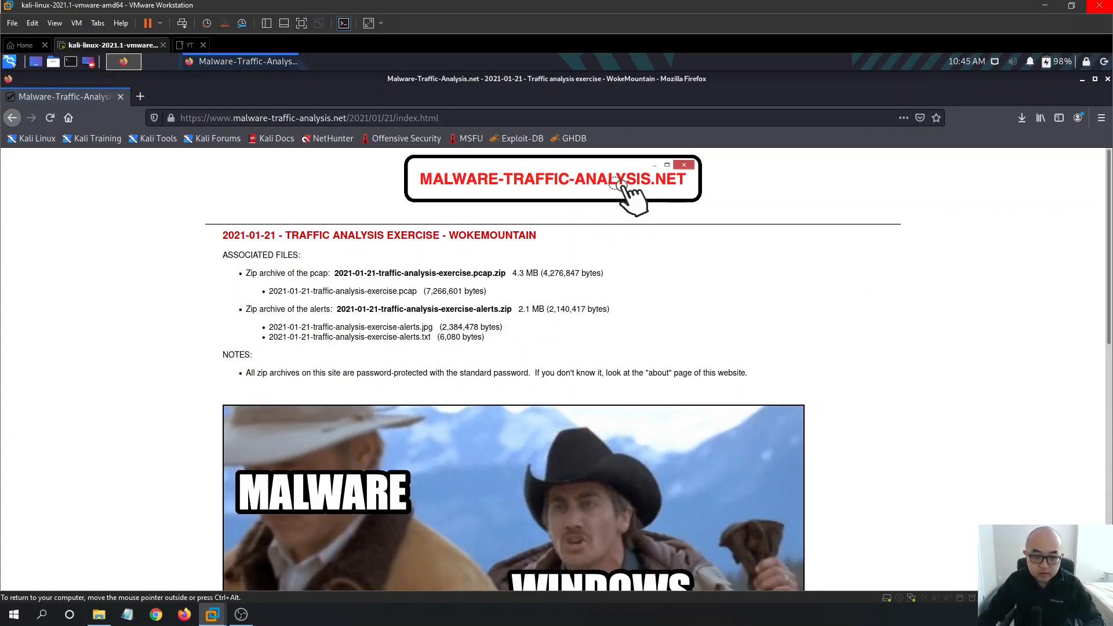
scroll(765, 270, down, 3)
scroll(956, 301, down, 6)
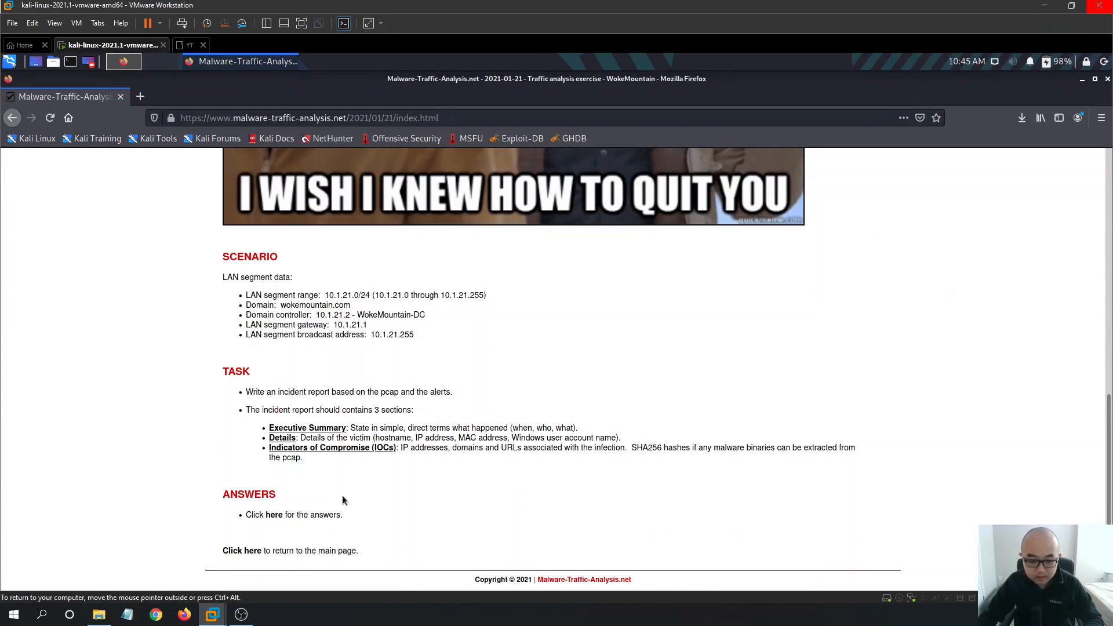
scroll(596, 415, up, 3)
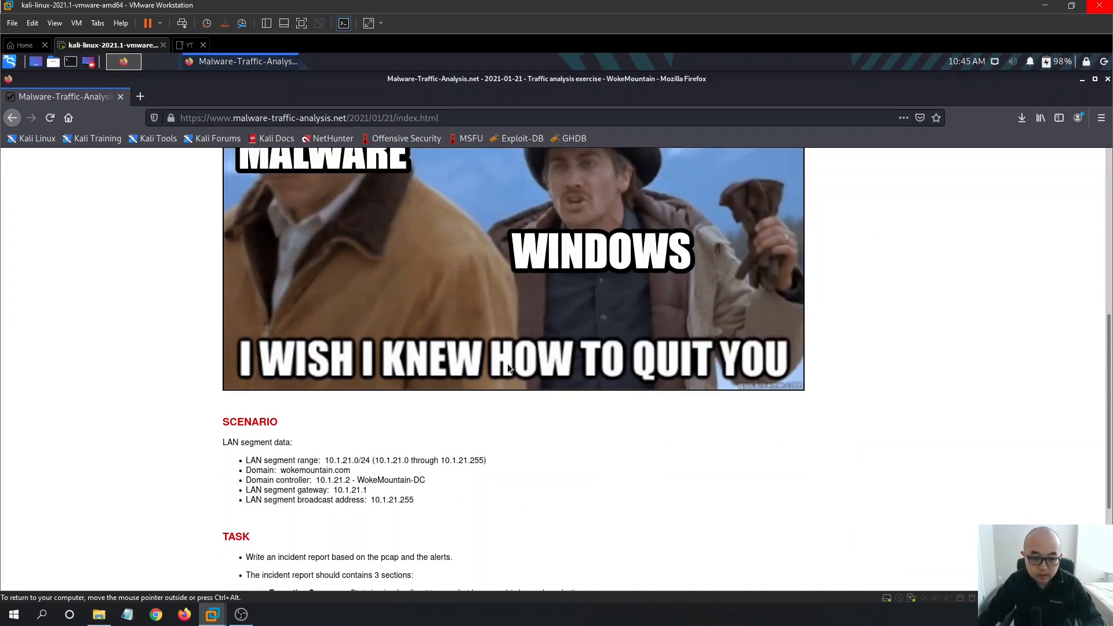
scroll(678, 374, up, 5)
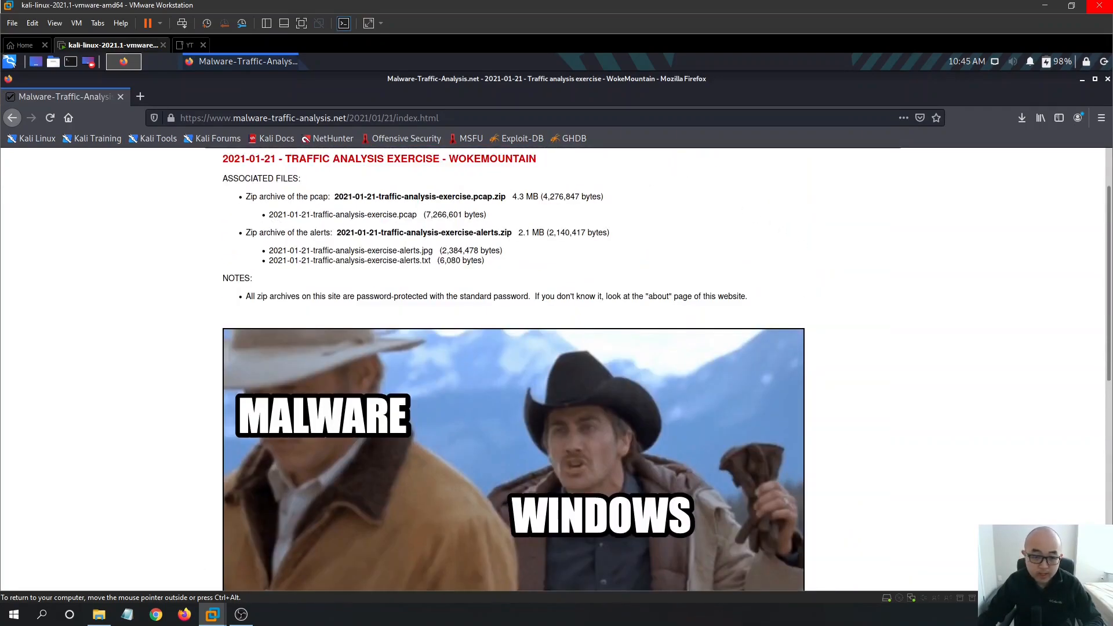
scroll(629, 290, up, 2)
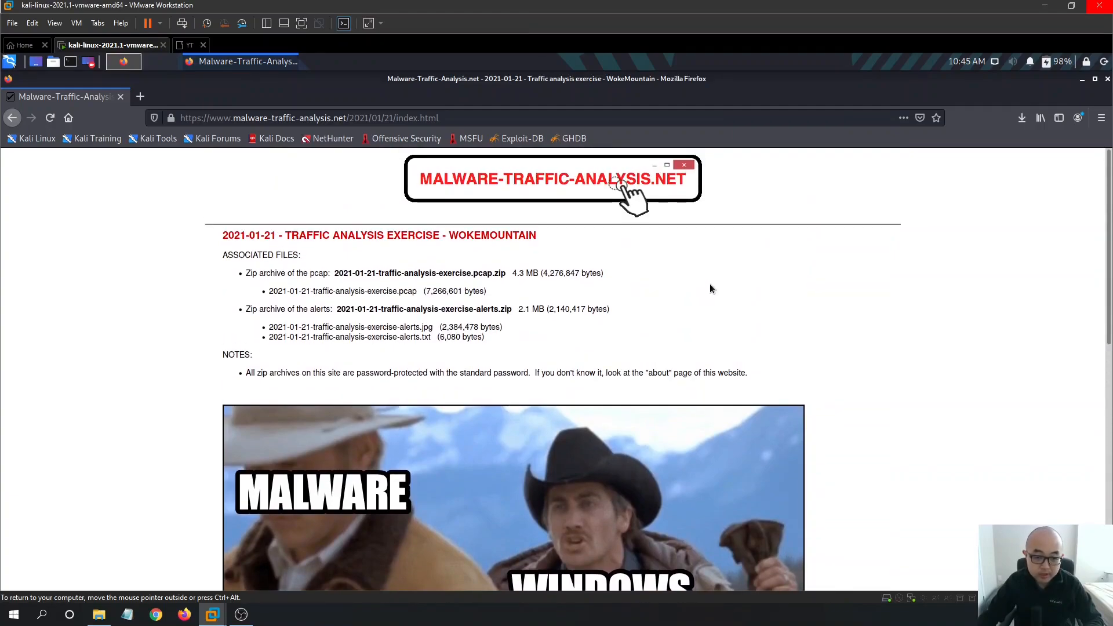
scroll(659, 311, down, 4)
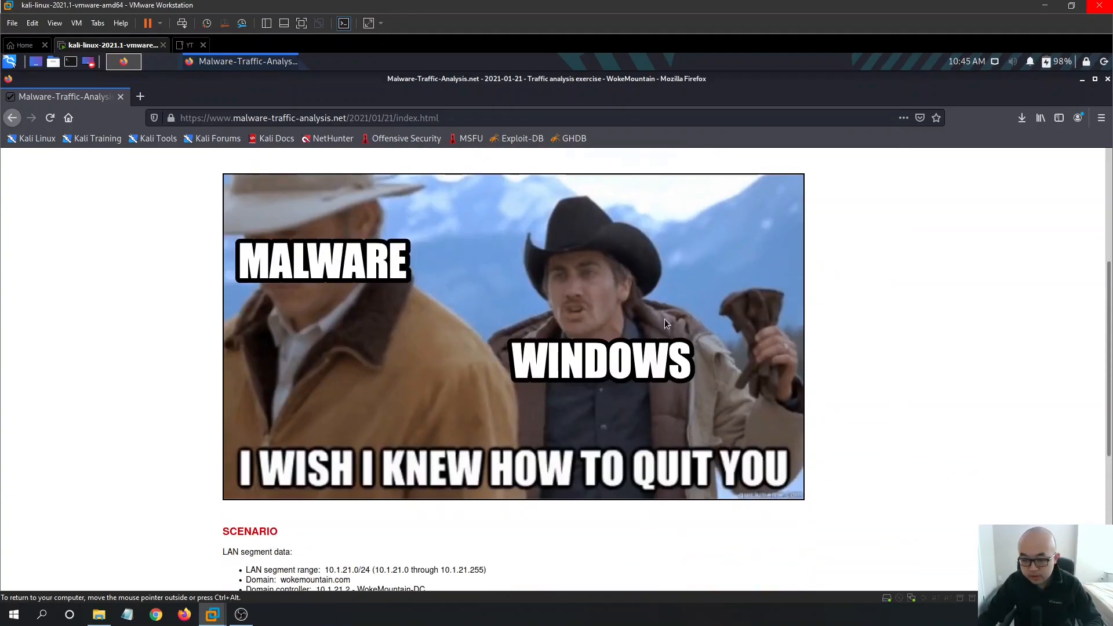
scroll(665, 319, down, 4)
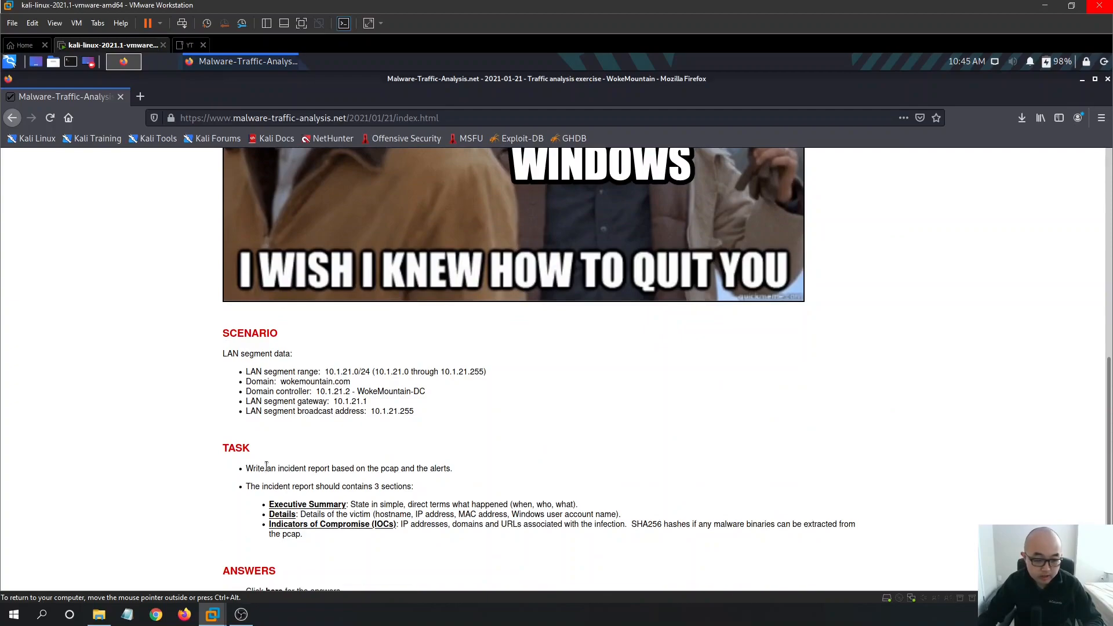
scroll(520, 468, down, 1)
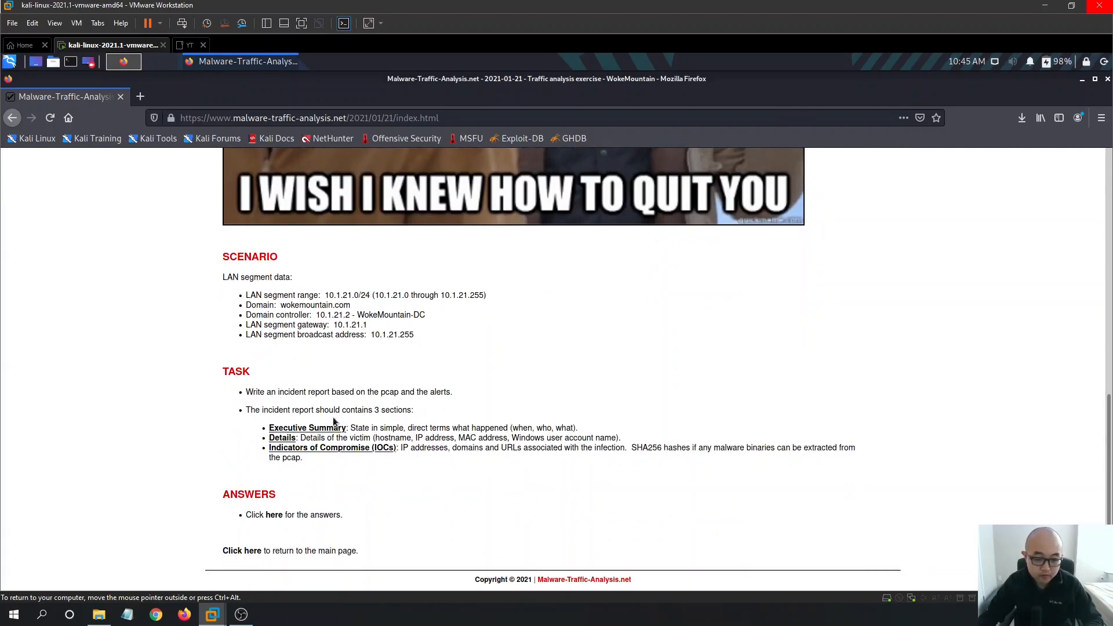
scroll(762, 394, up, 5)
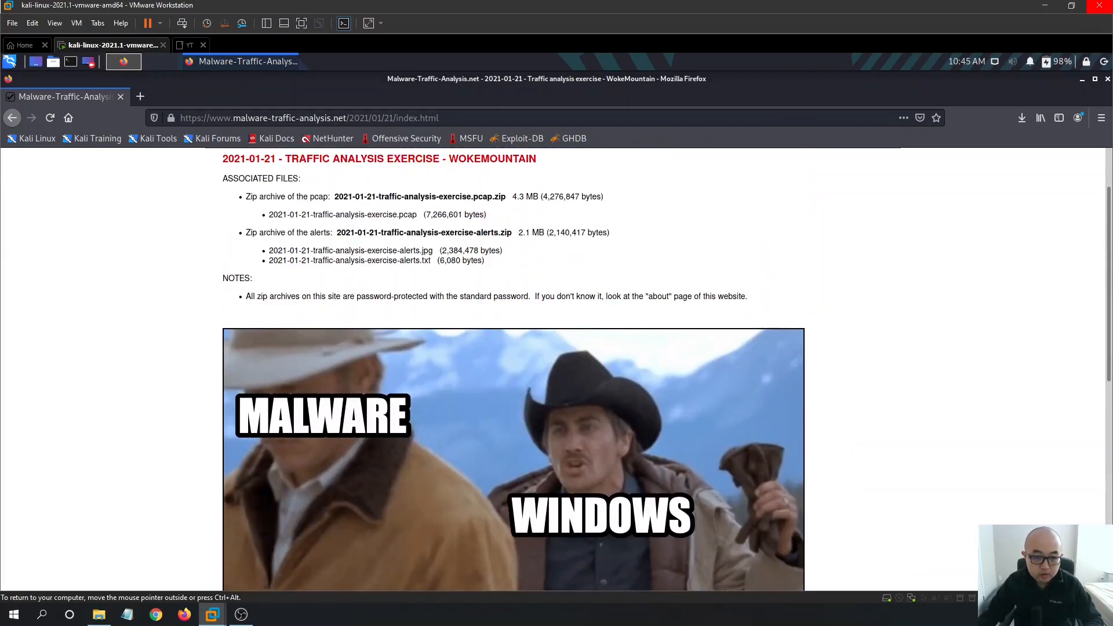
scroll(754, 376, up, 1)
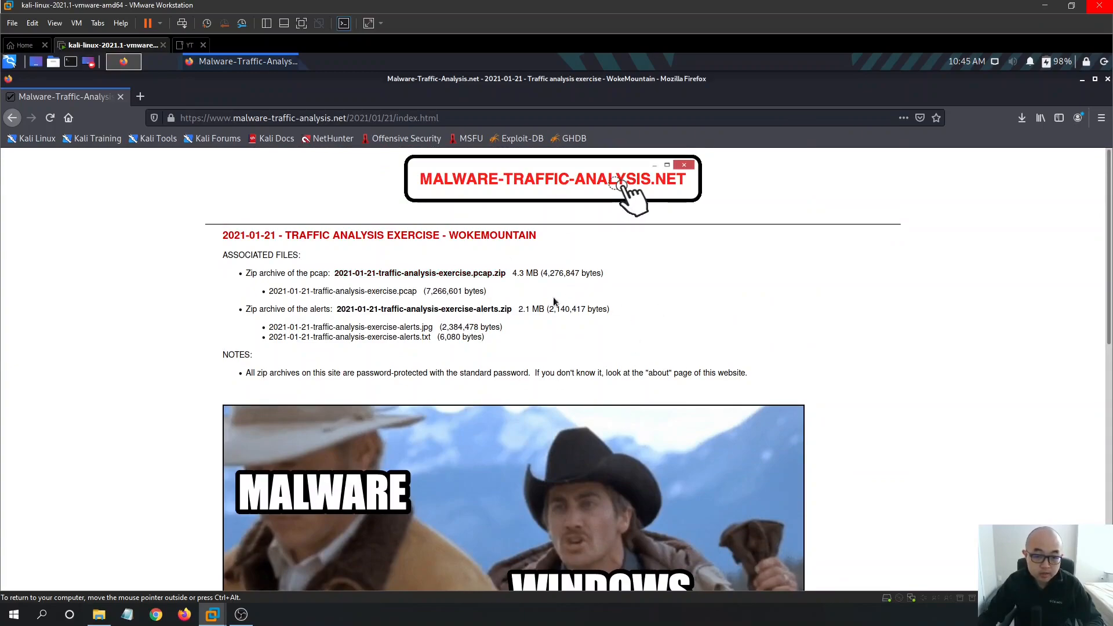
- Save the pcap.zip and alerts.zip archives, then open their folder from the Downloads list
click(495, 275)
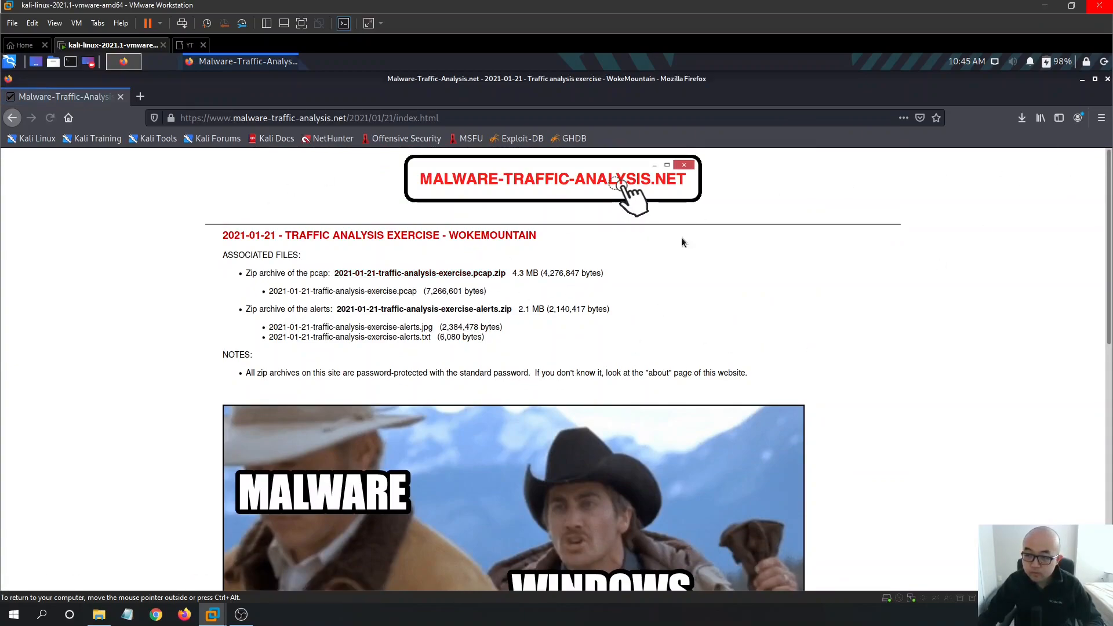
click(669, 422)
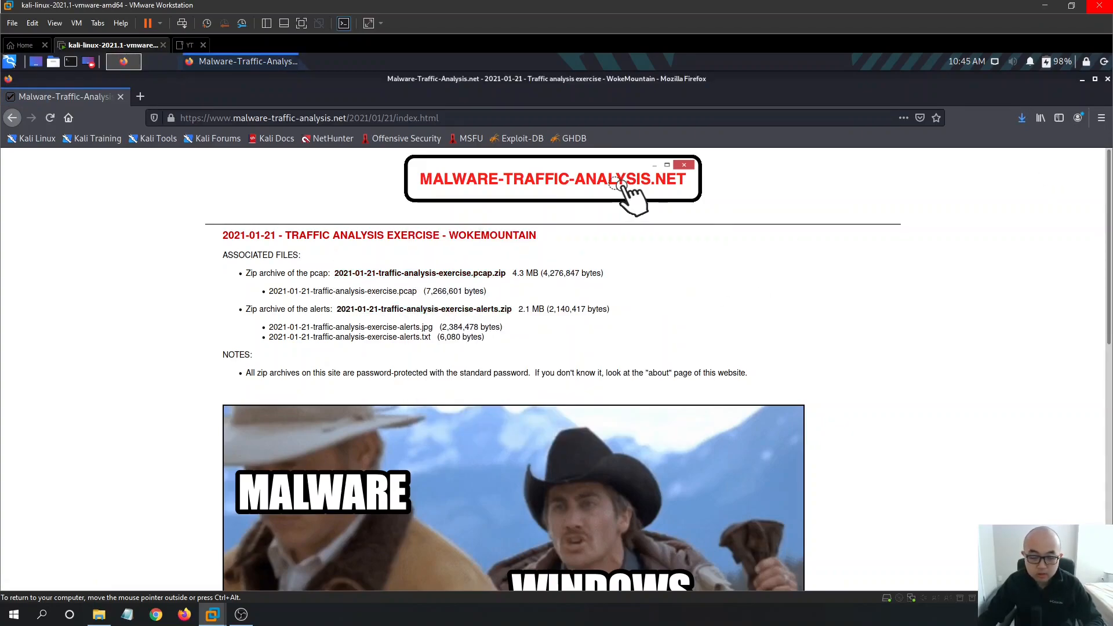
click(444, 309)
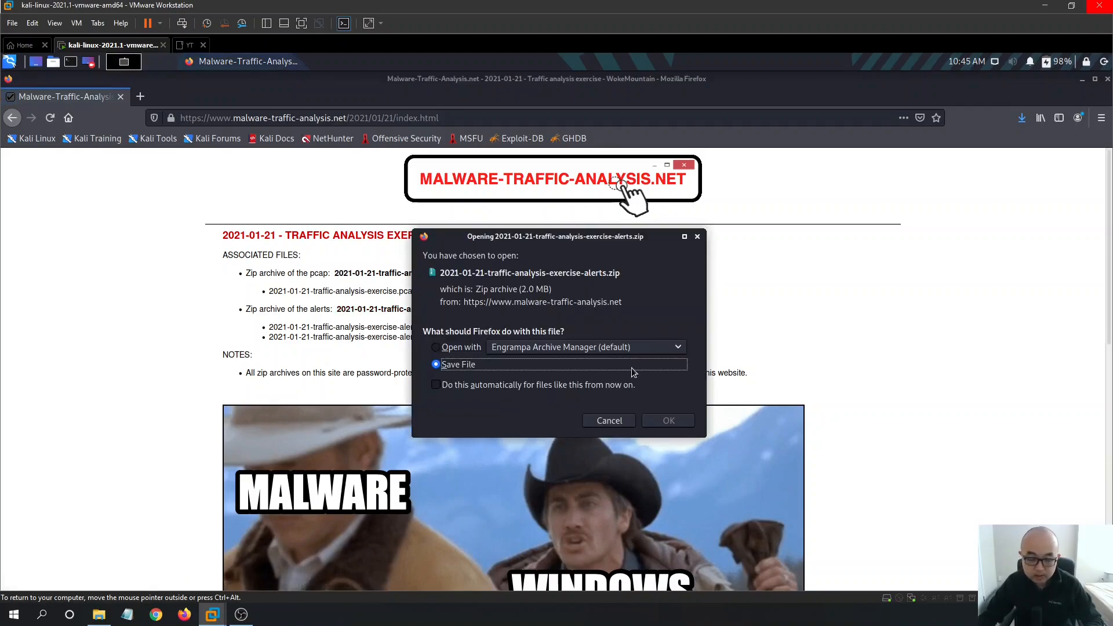
click(669, 421)
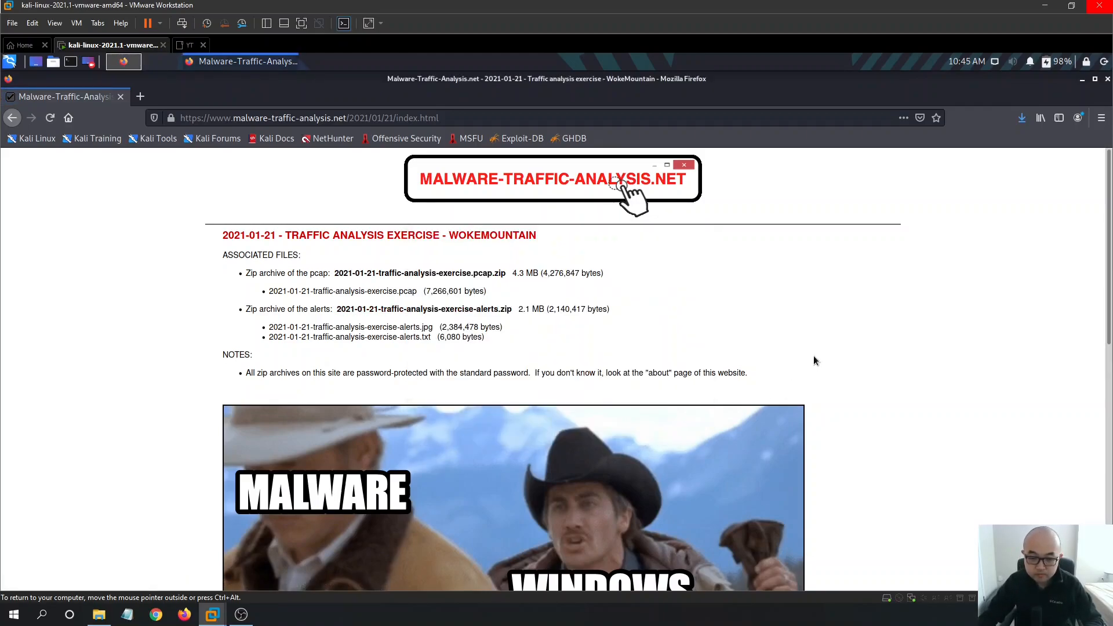
click(1021, 118)
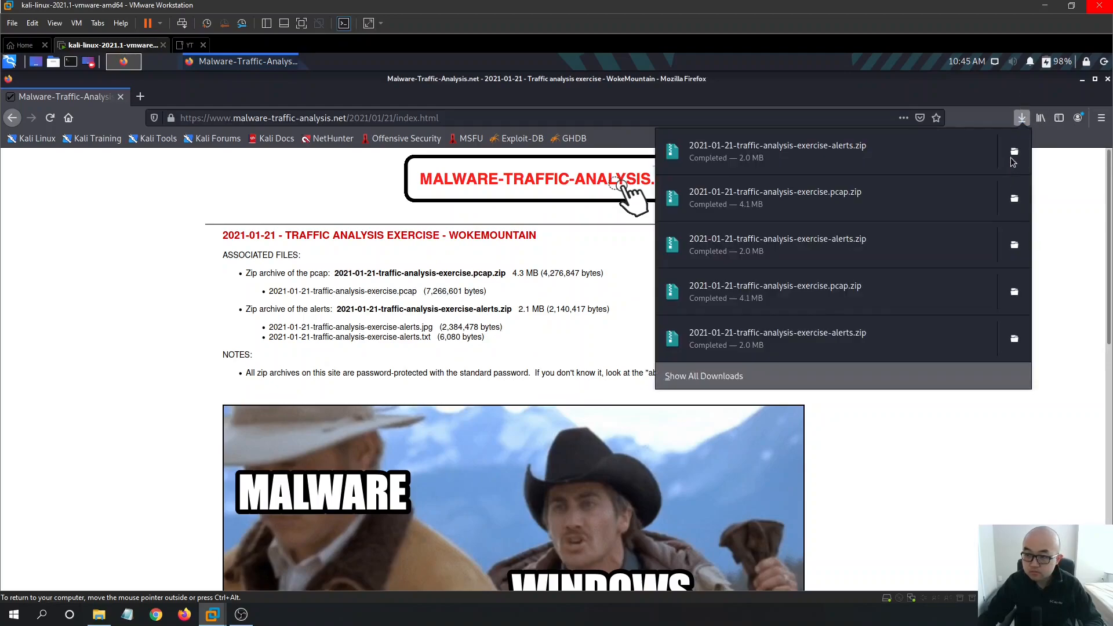
click(1015, 152)
- Move both 2021-01-21 zip archives to the Desktop and hide Thunar and Firefox
drag(681, 326, 501, 267)
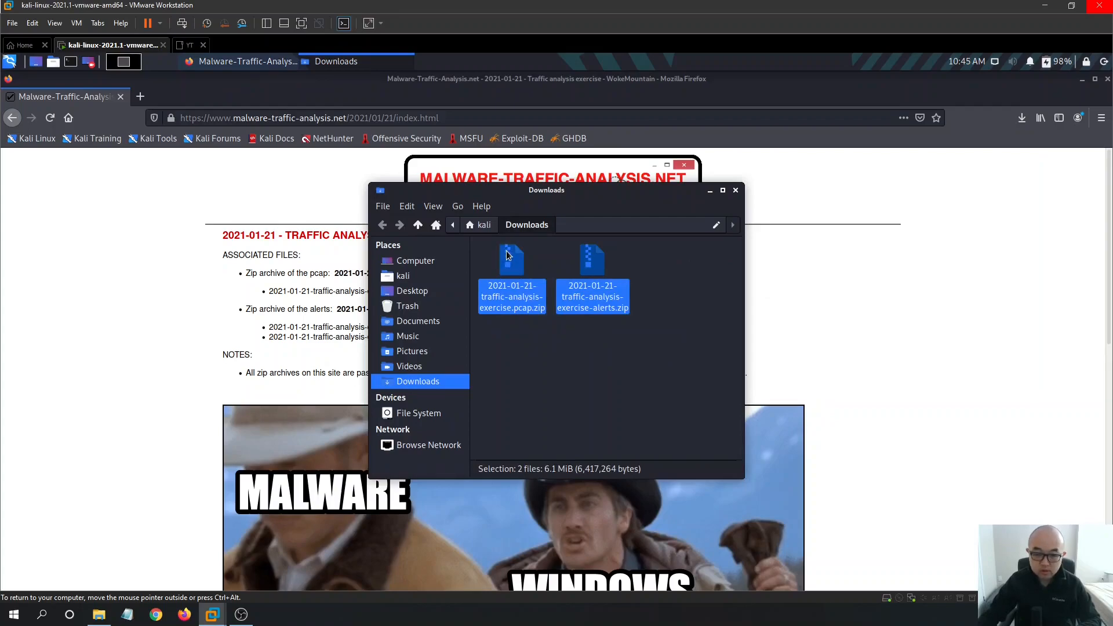
click(710, 190)
click(1083, 80)
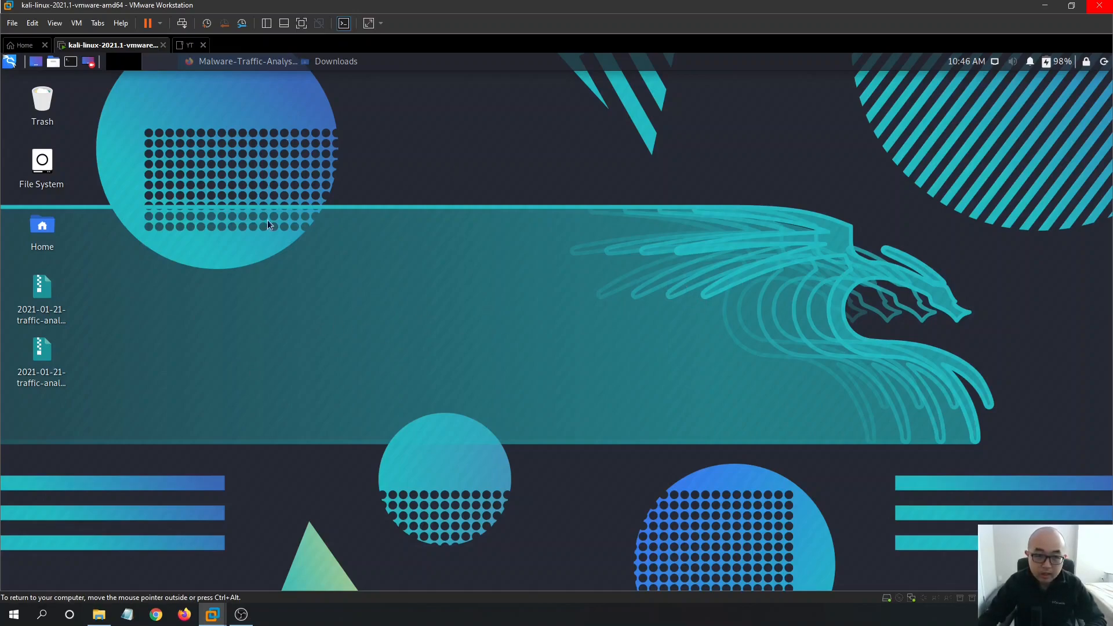
- Select the pcap zip archive among the desktop icons
click(40, 288)
click(58, 378)
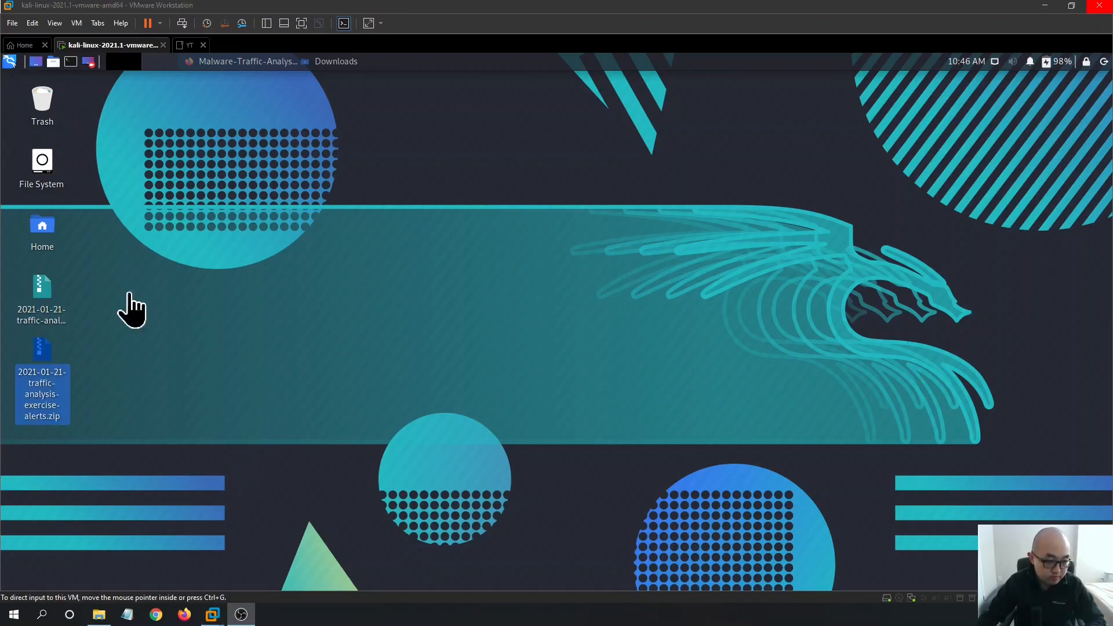
click(43, 305)
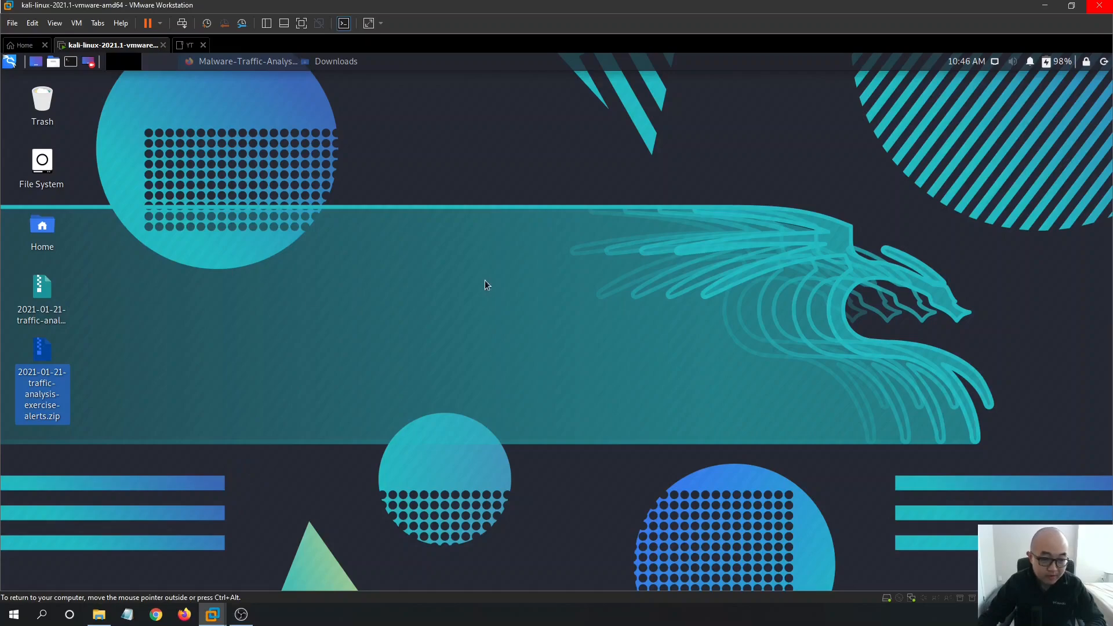
click(469, 329)
click(39, 296)
- Extract the pcap zip archive onto the desktop with its password
right_click(41, 292)
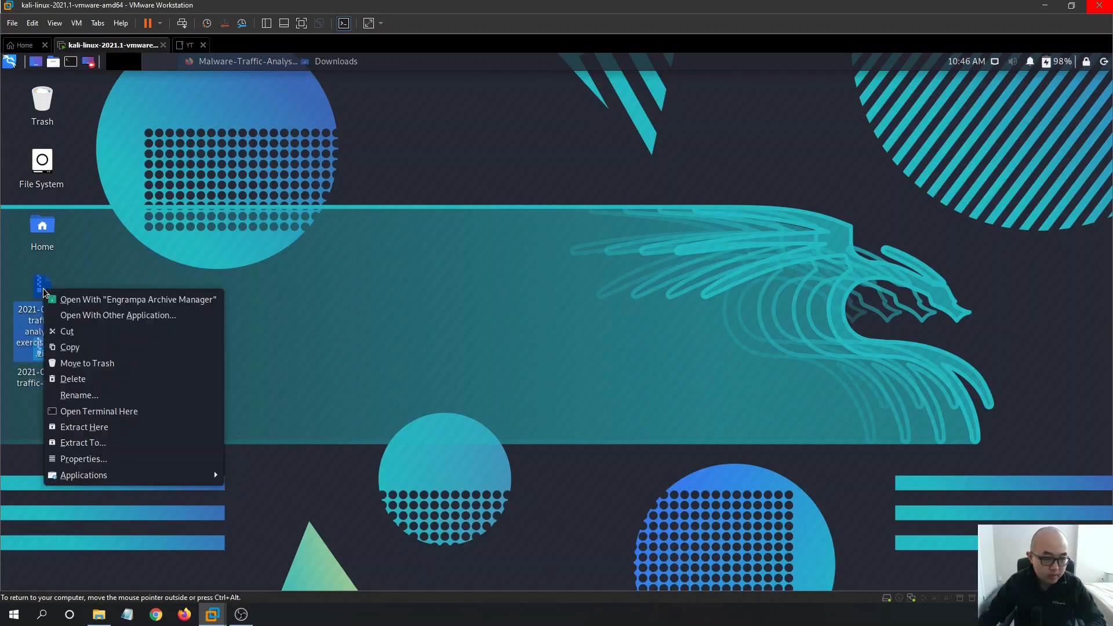
click(131, 436)
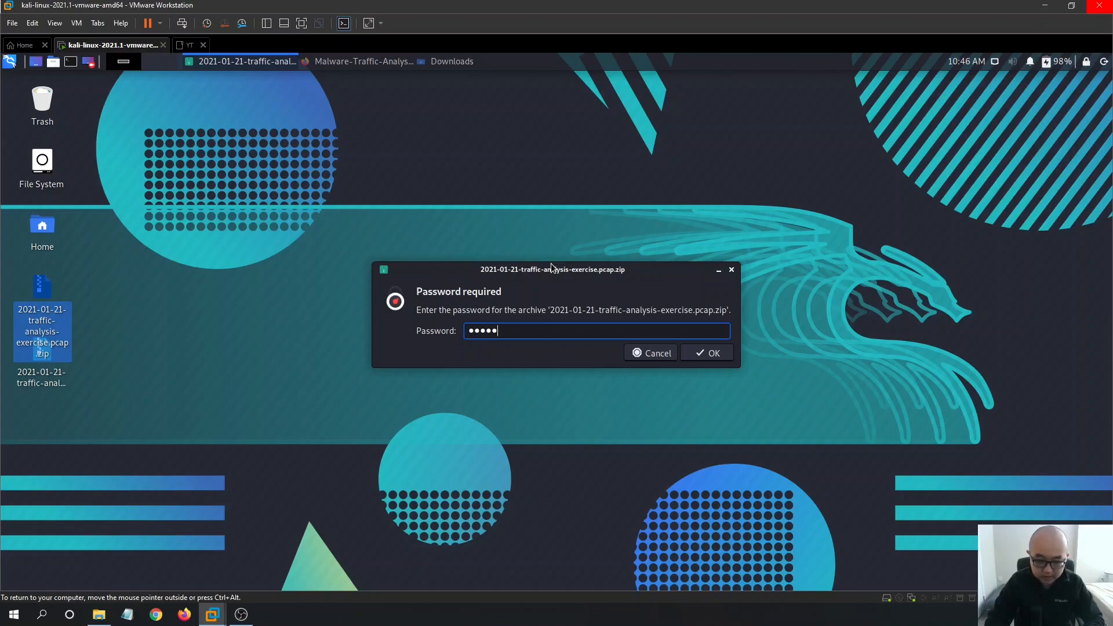
key(Return)
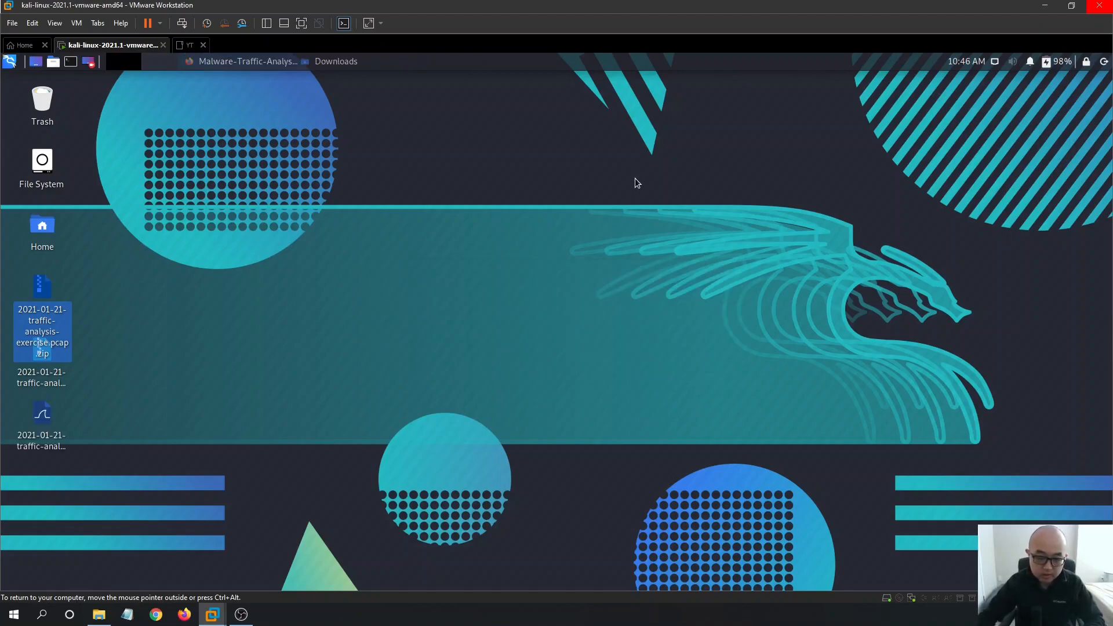
click(405, 297)
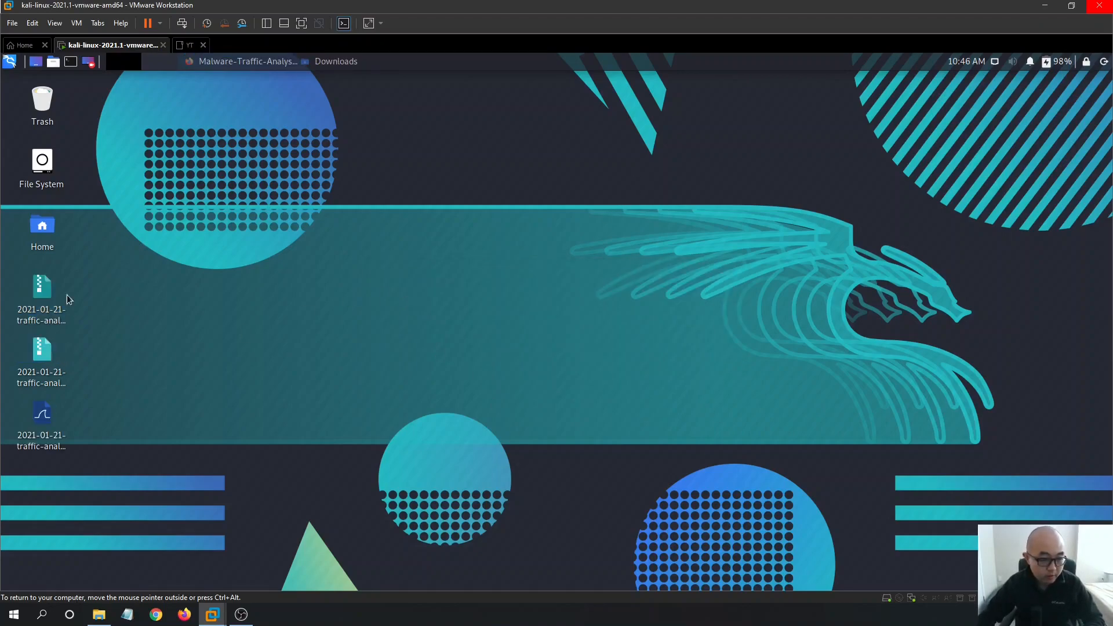
- Extract the alerts zip archive onto the desktop with its password
click(44, 348)
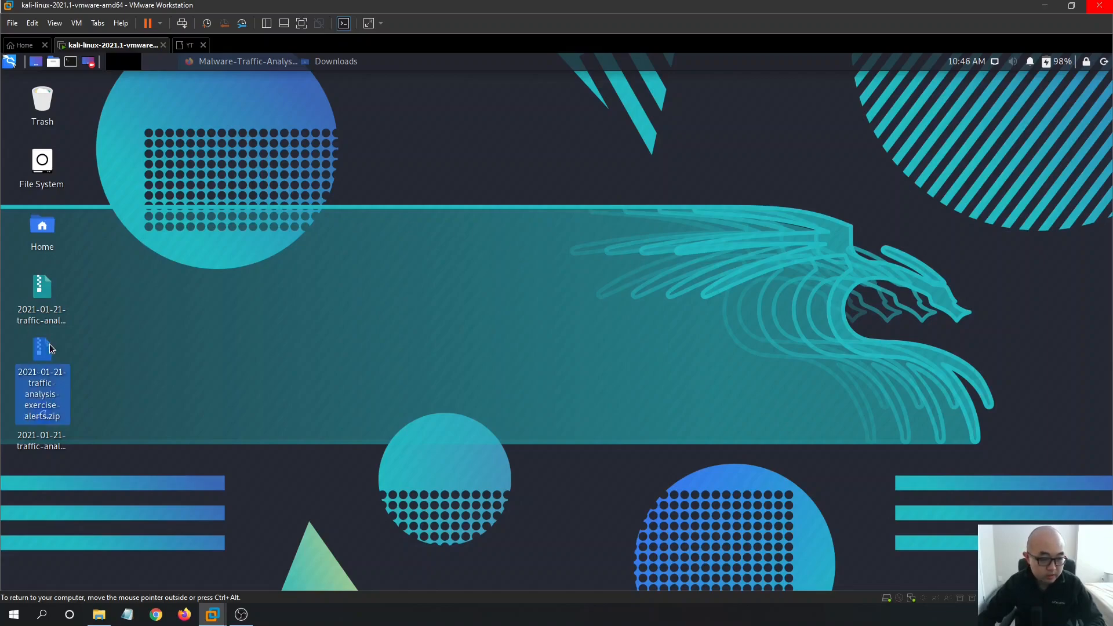
right_click(49, 353)
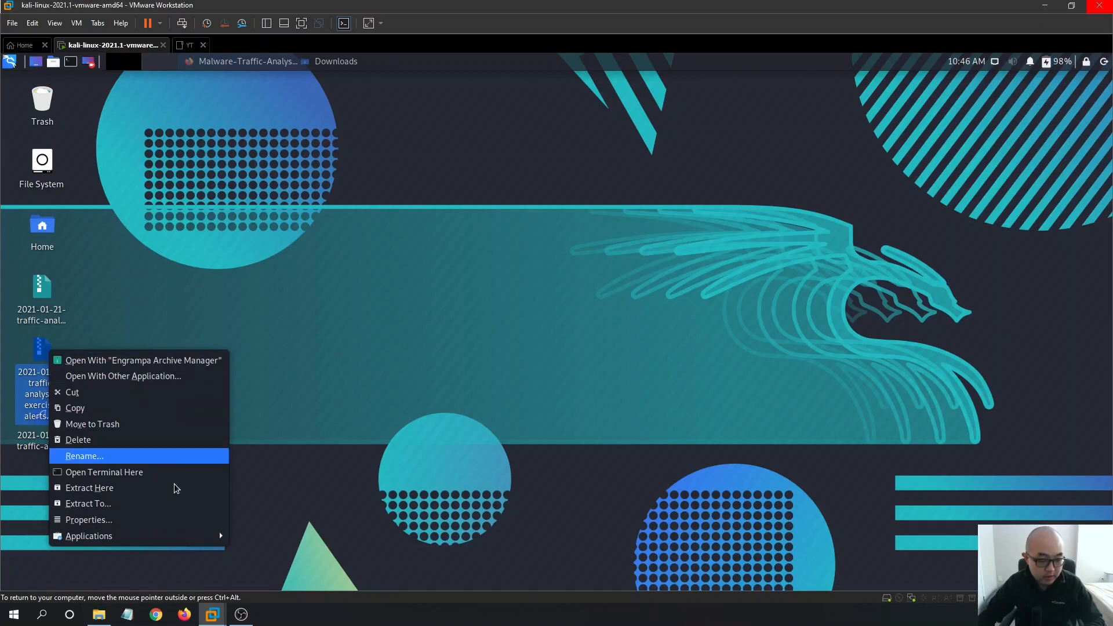
click(116, 487)
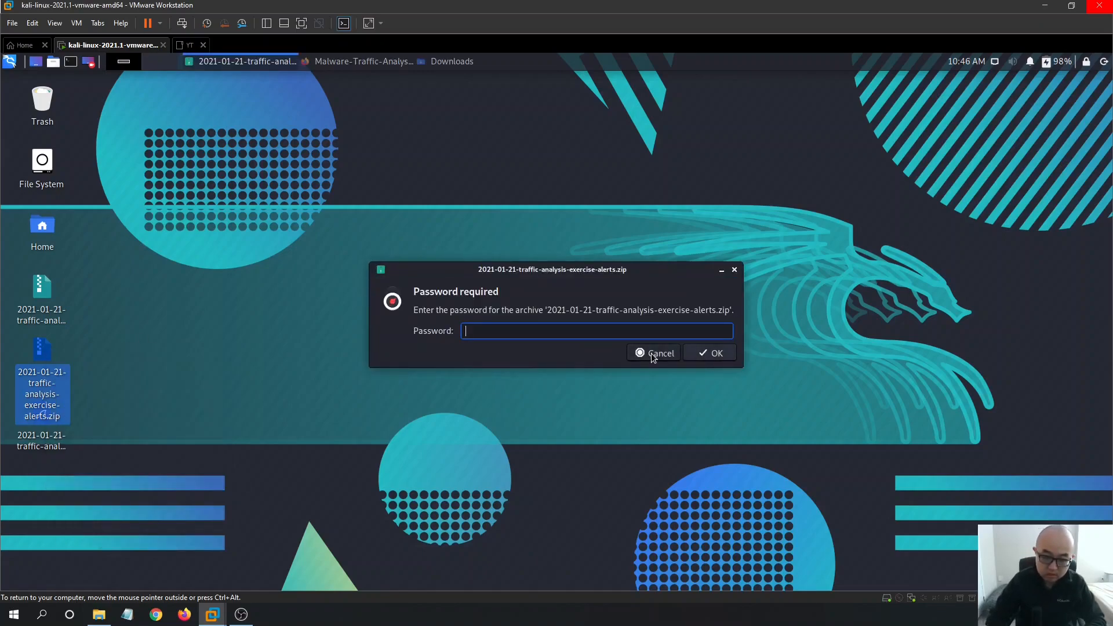
key(Return)
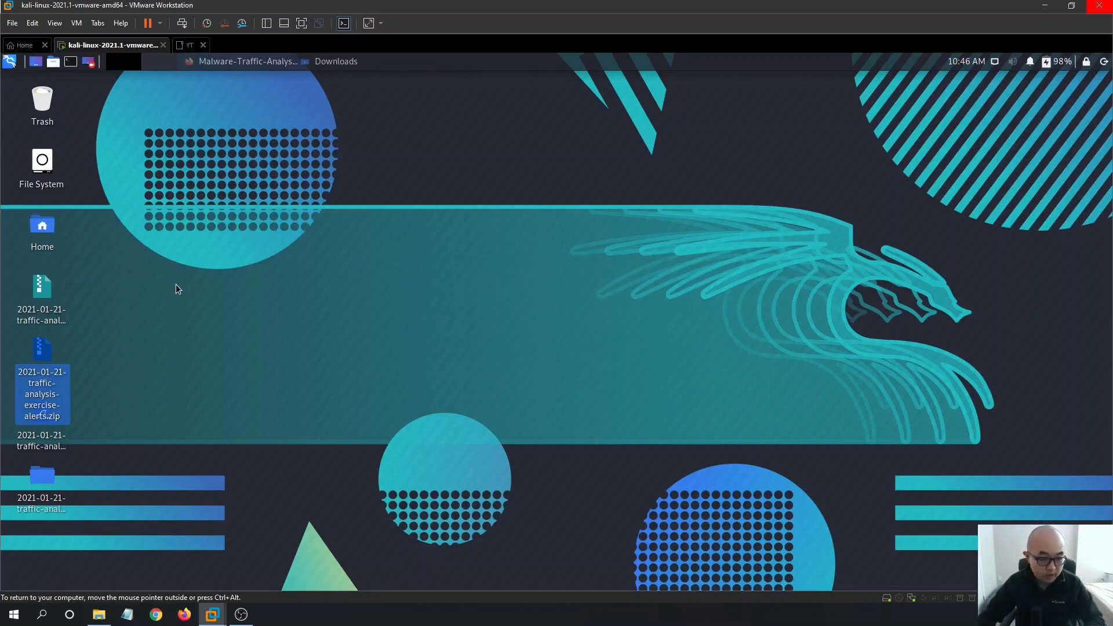
click(243, 356)
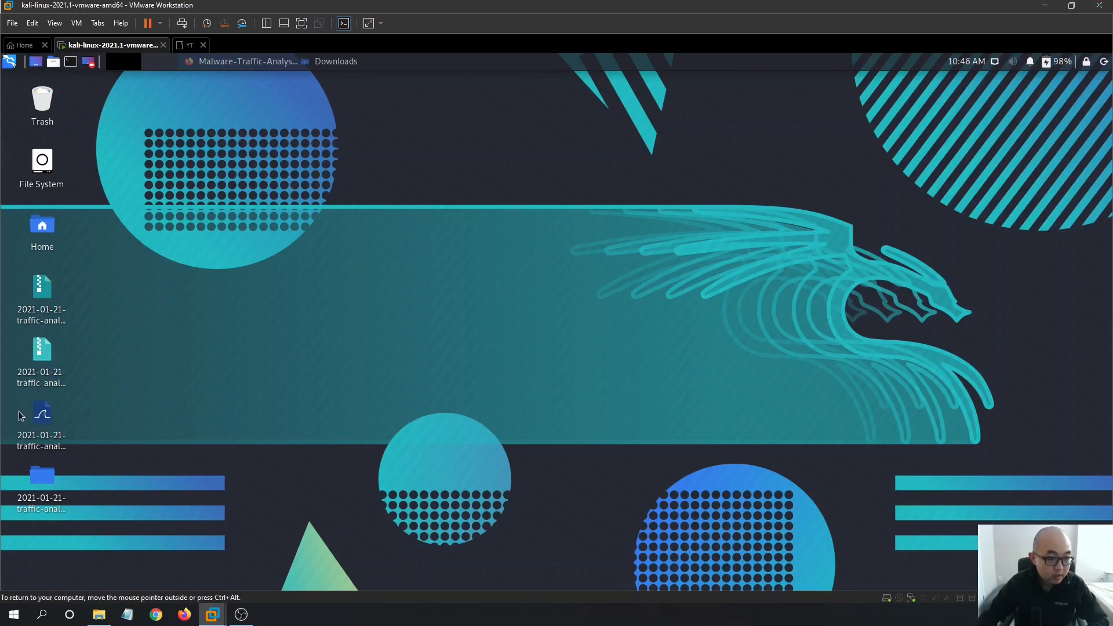
- Launch Wireshark via a 'wire' search, authenticate with the root password, then minimize it
click(10, 62)
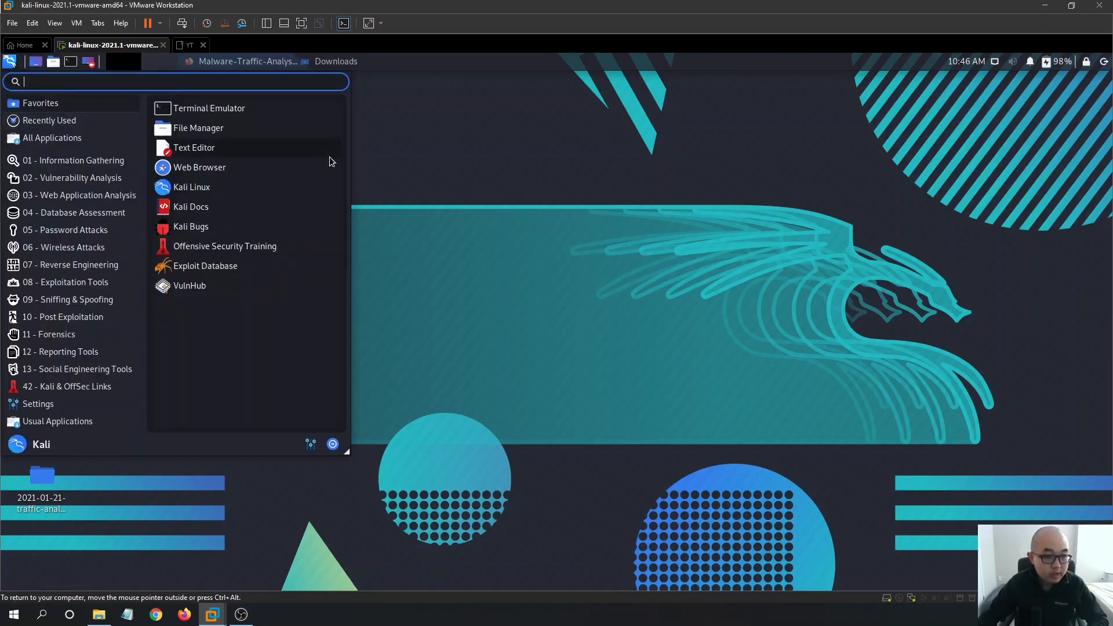
text(wire)
key(Return)
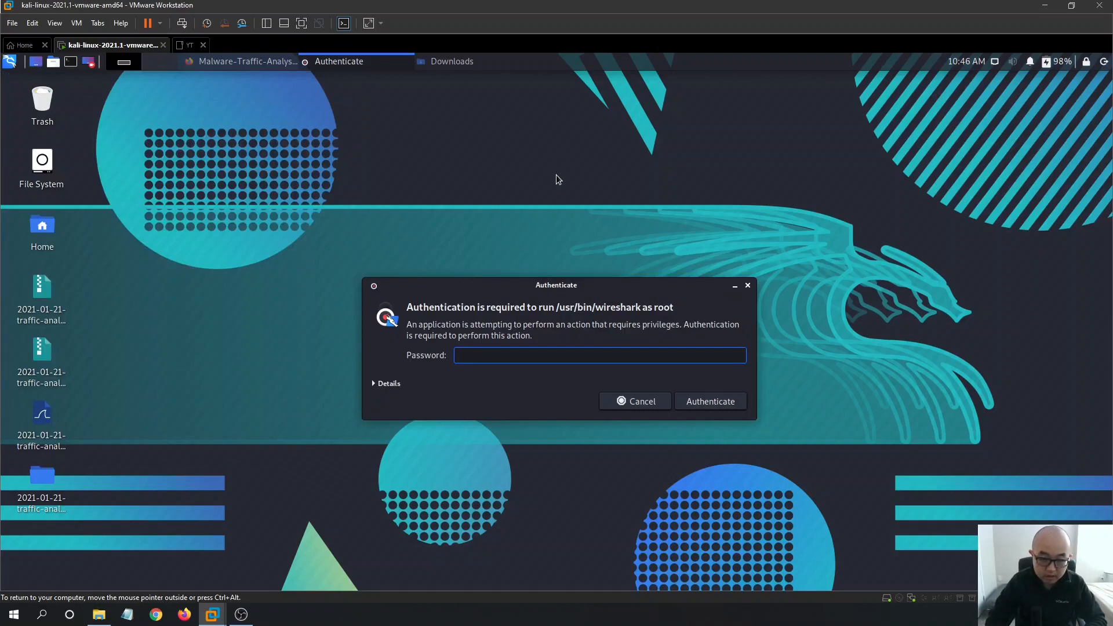
text(kali)
key(Return)
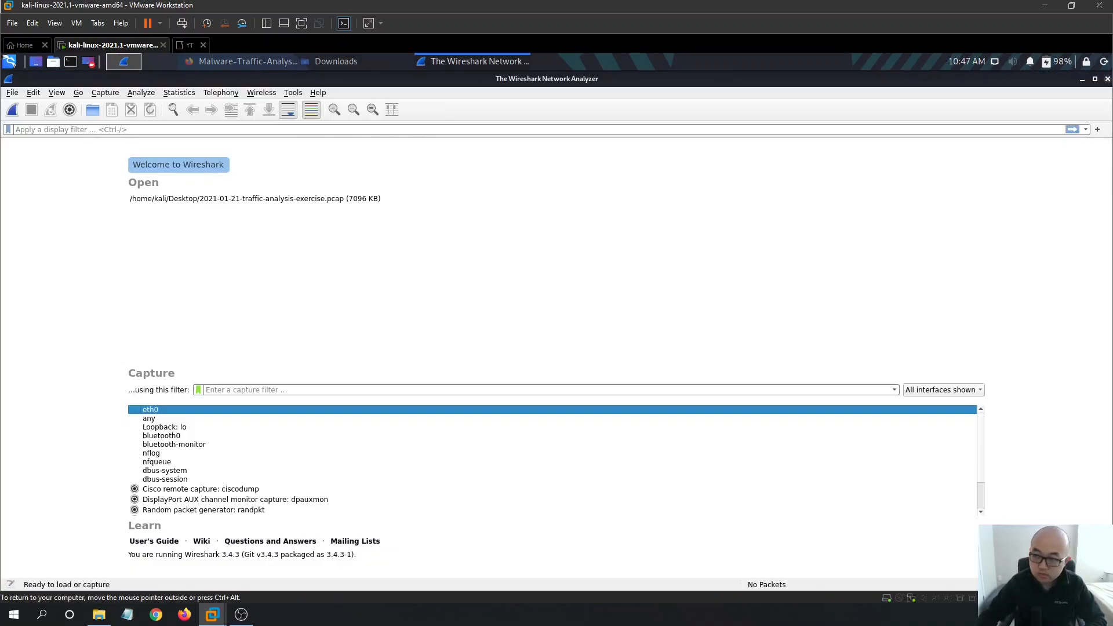
click(1082, 79)
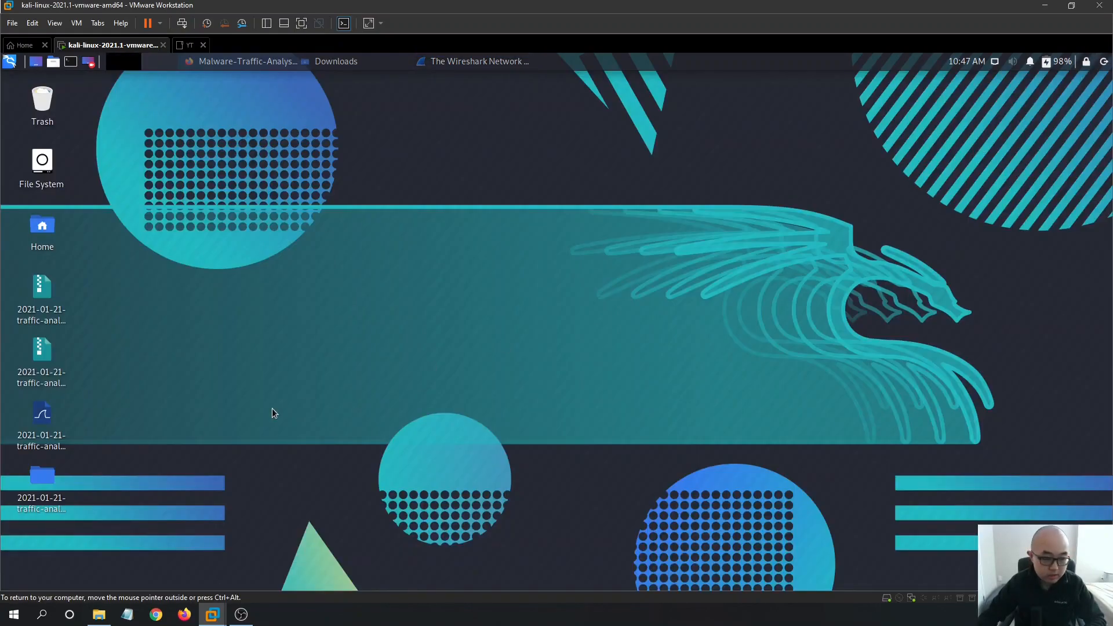
- Open the alerts .txt log from the extracted folder and place Mousepad left of Thunar
double_click(50, 510)
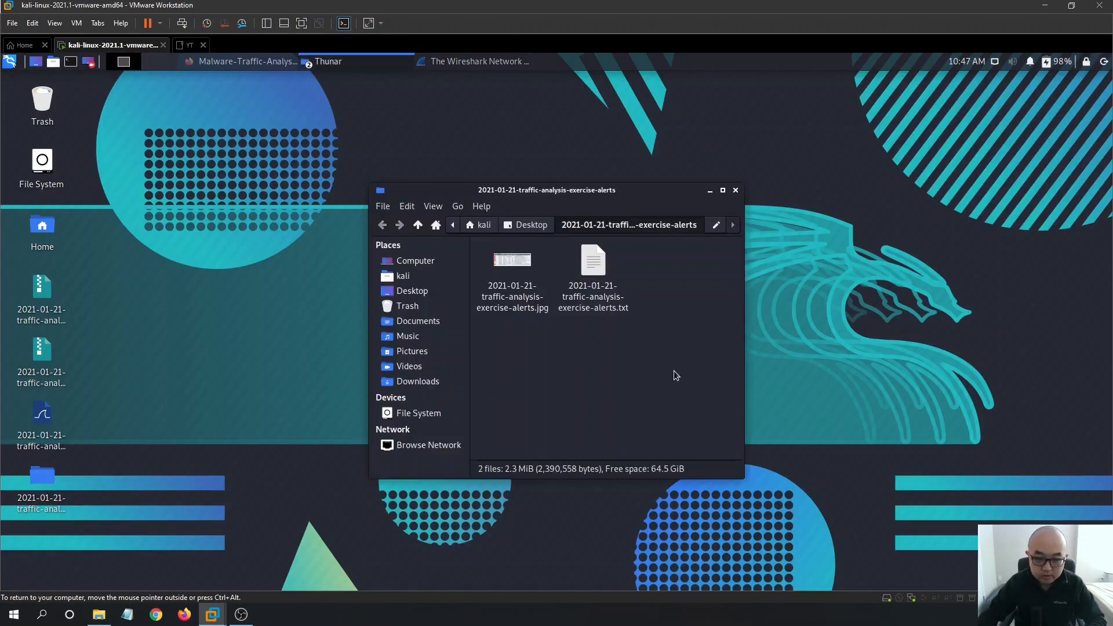
double_click(593, 267)
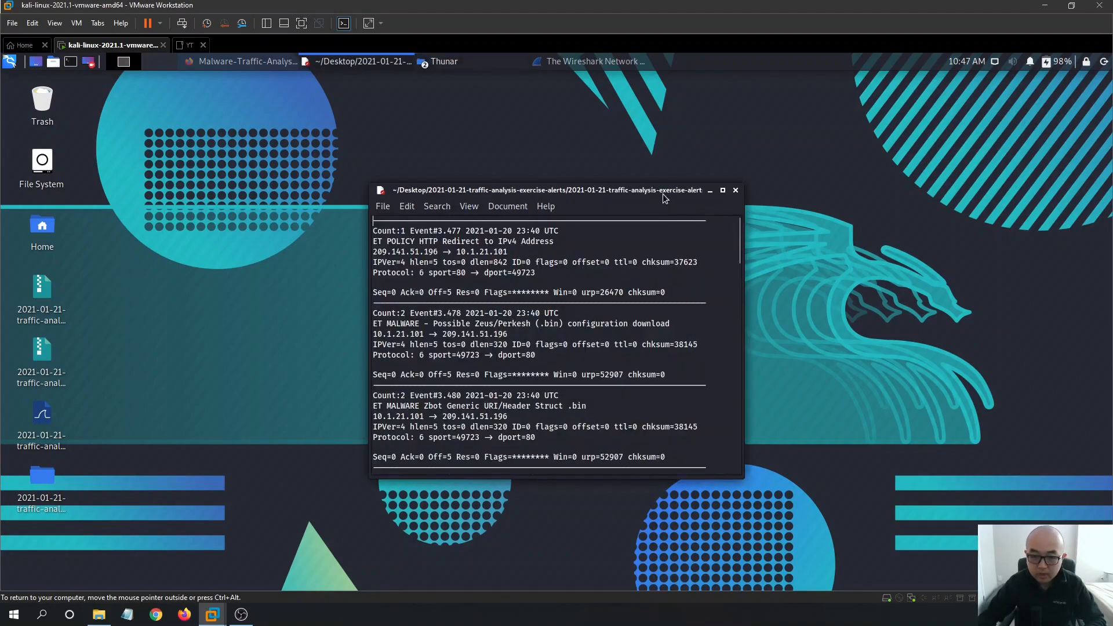
drag(663, 193, 368, 206)
click(594, 347)
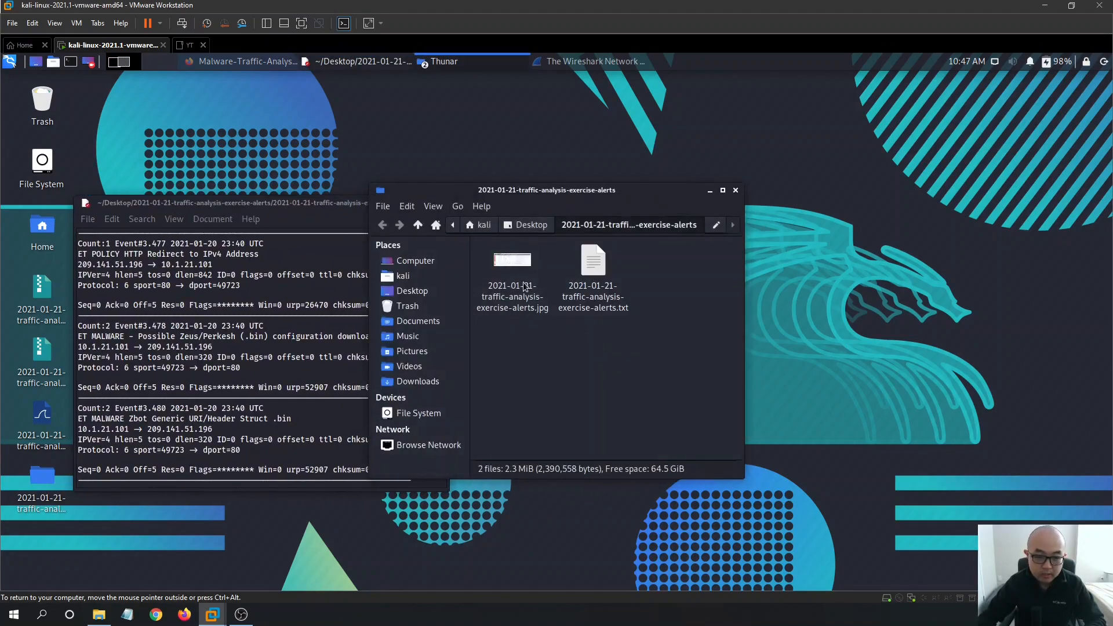
- View the alerts .jpg table in Ristretto, then minimize it and the Thunar window
double_click(513, 261)
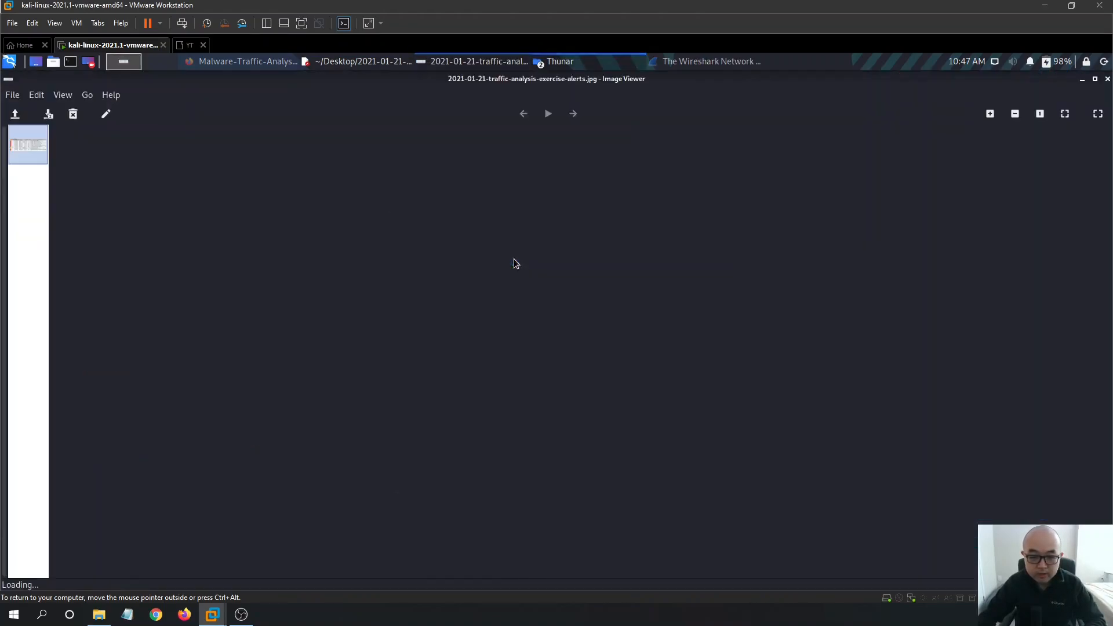
click(1081, 80)
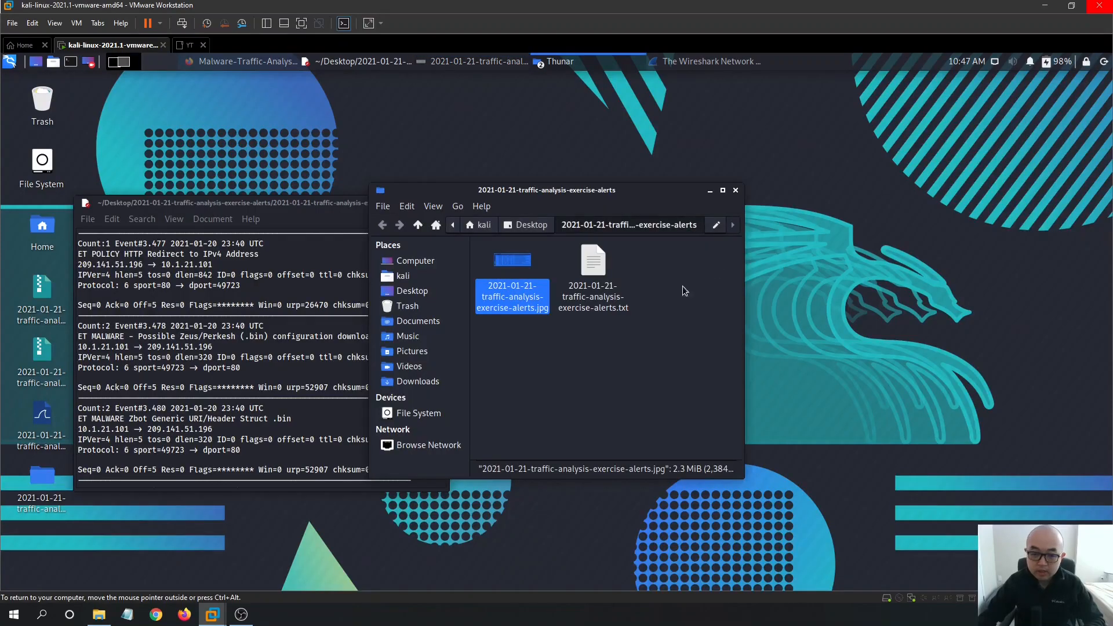
click(722, 190)
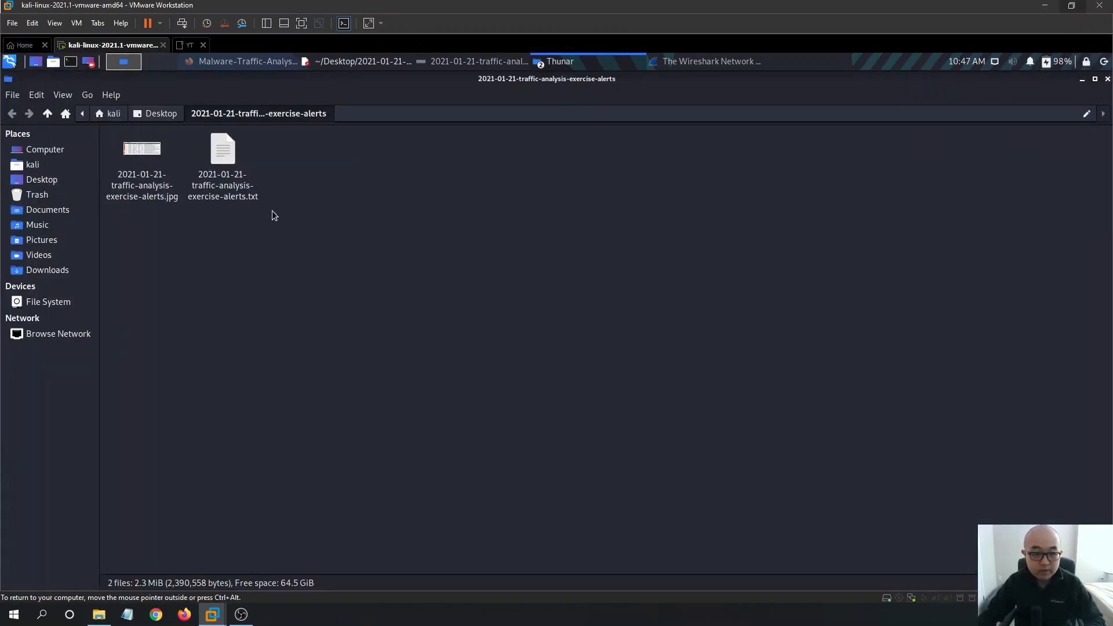
click(1082, 80)
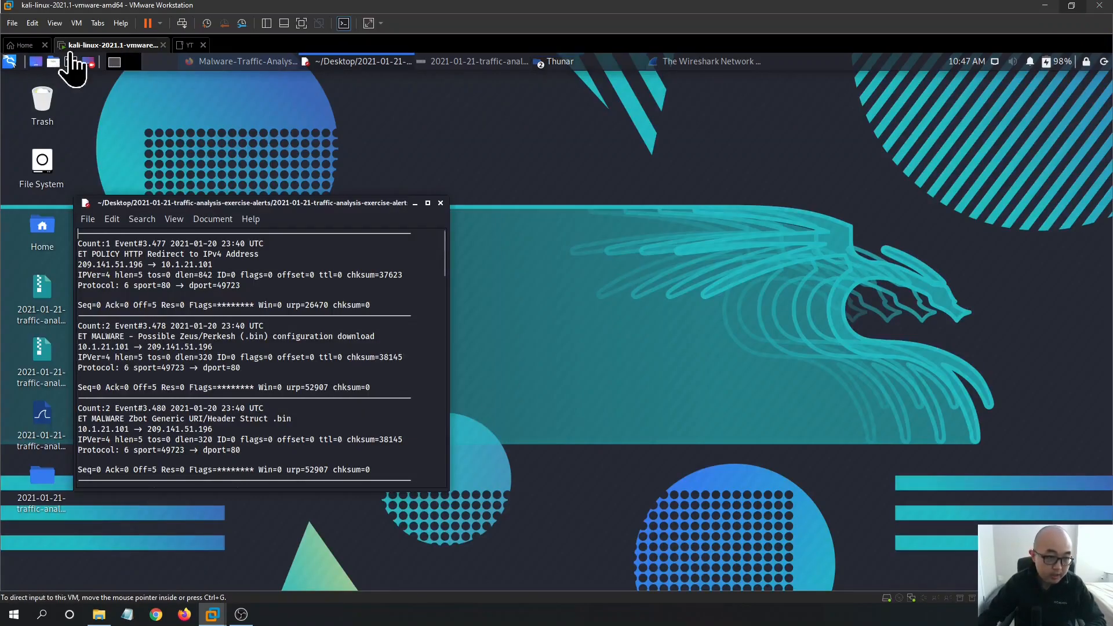
- Move the alert log aside and create a desktop folder named IR-Report
drag(376, 206, 764, 232)
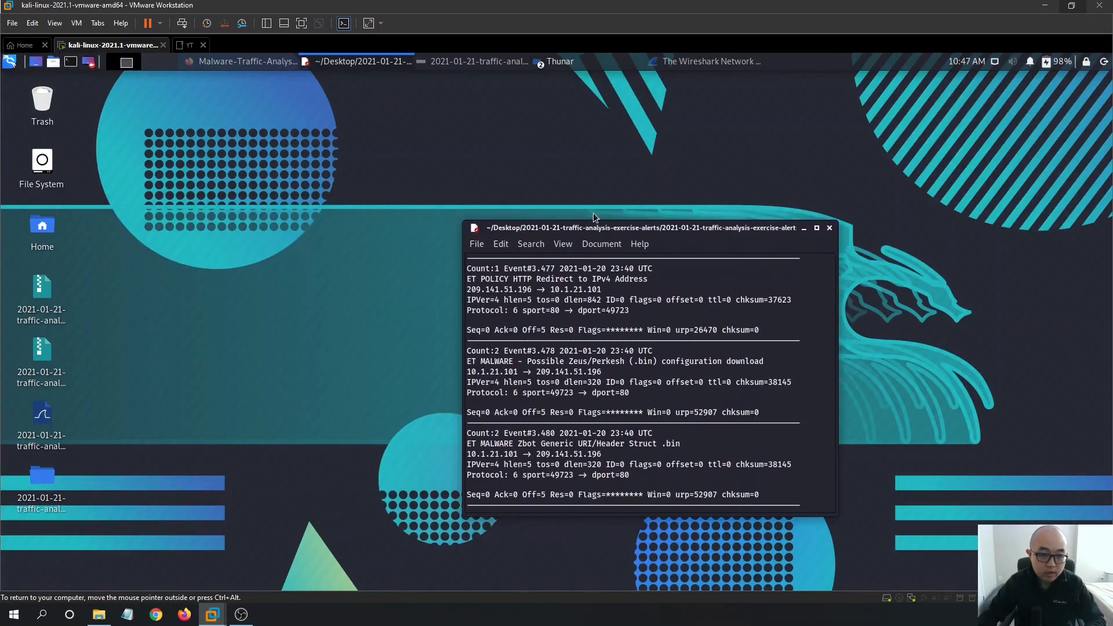
right_click(369, 198)
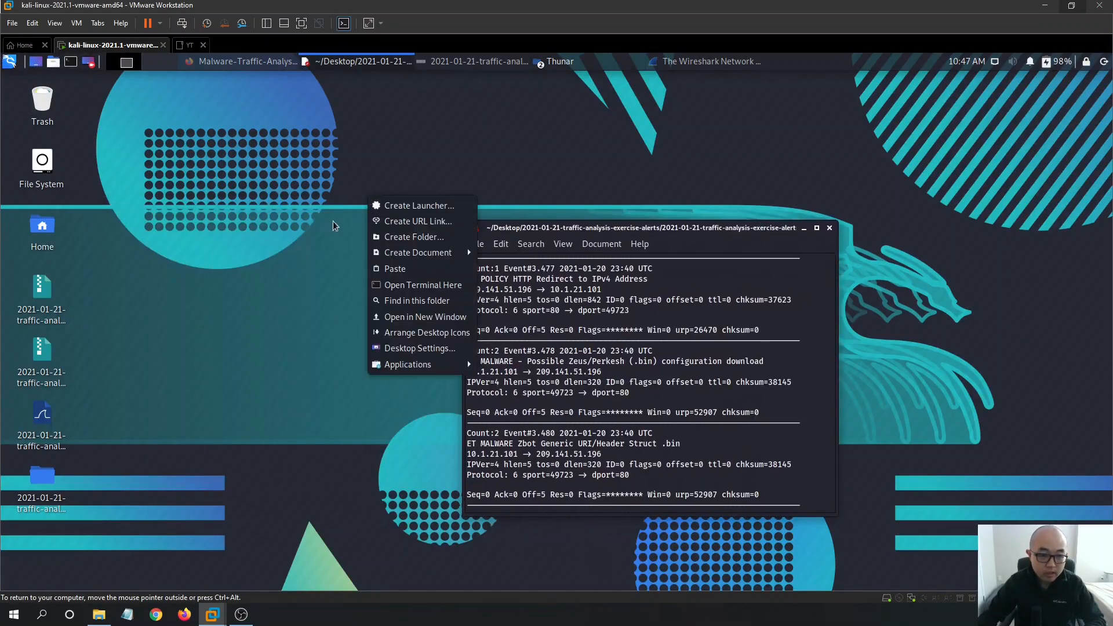
click(424, 237)
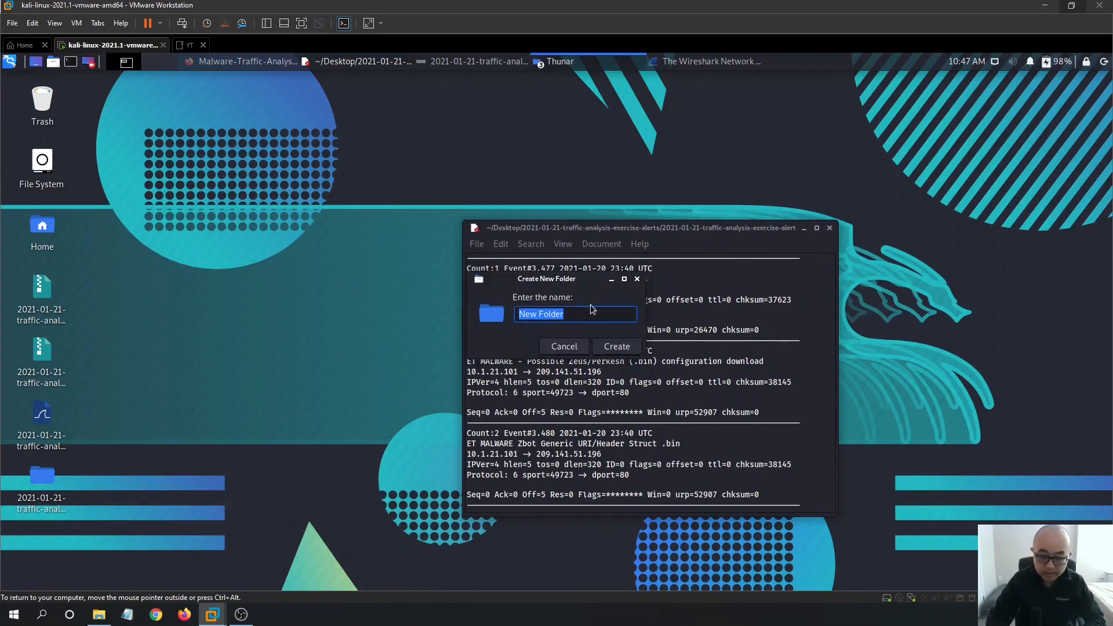
text(IR-Report)
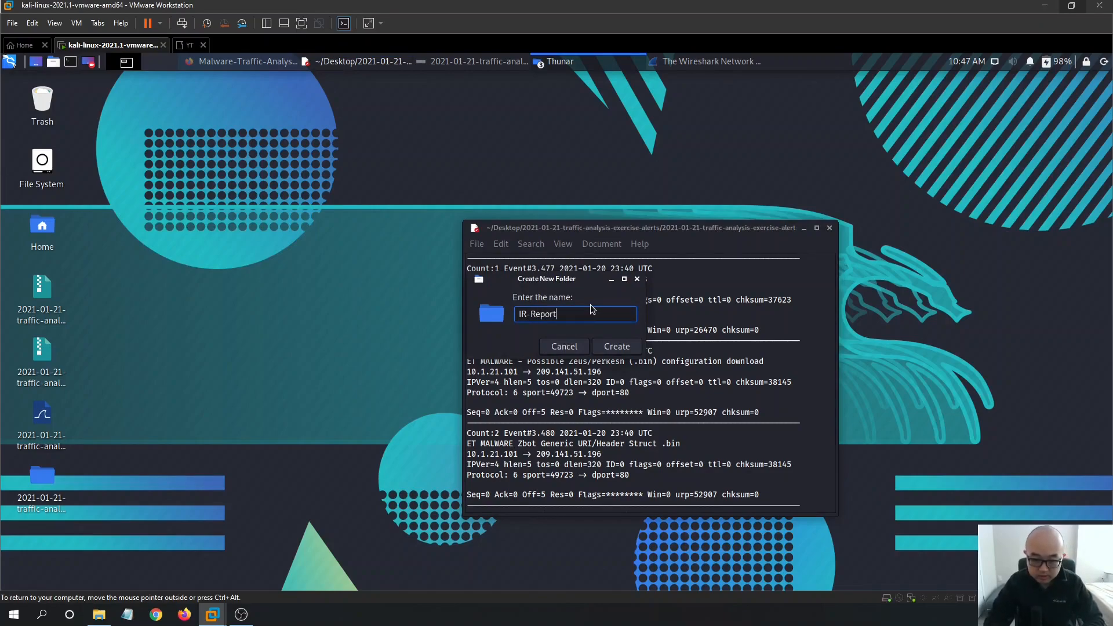
click(617, 346)
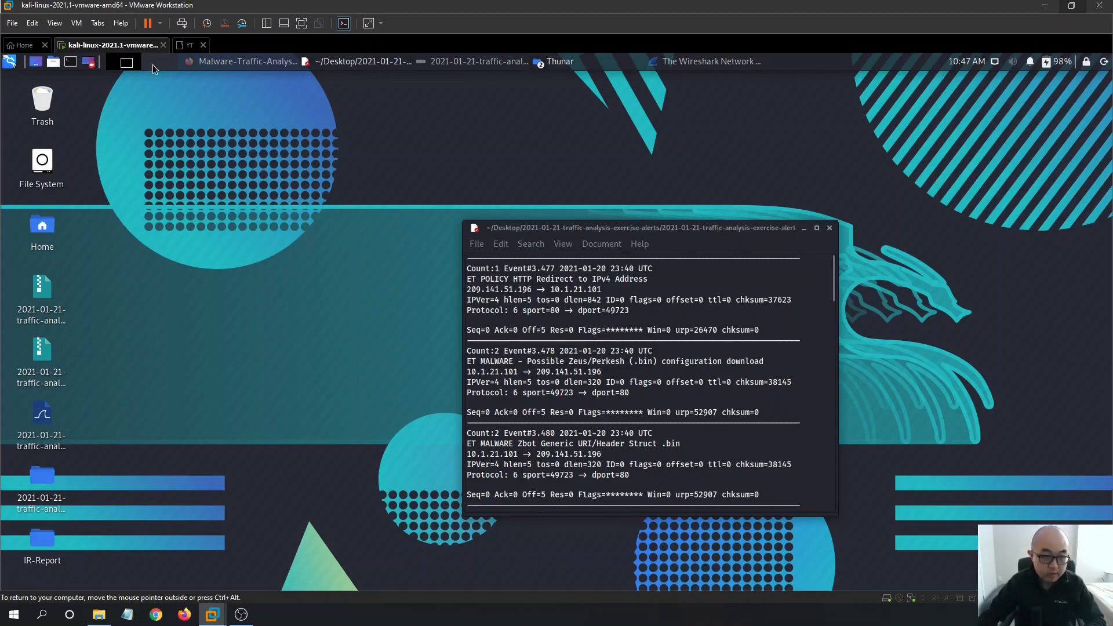
- Open a terminal and cd into the IR-Report folder by dropping it onto the command
click(70, 63)
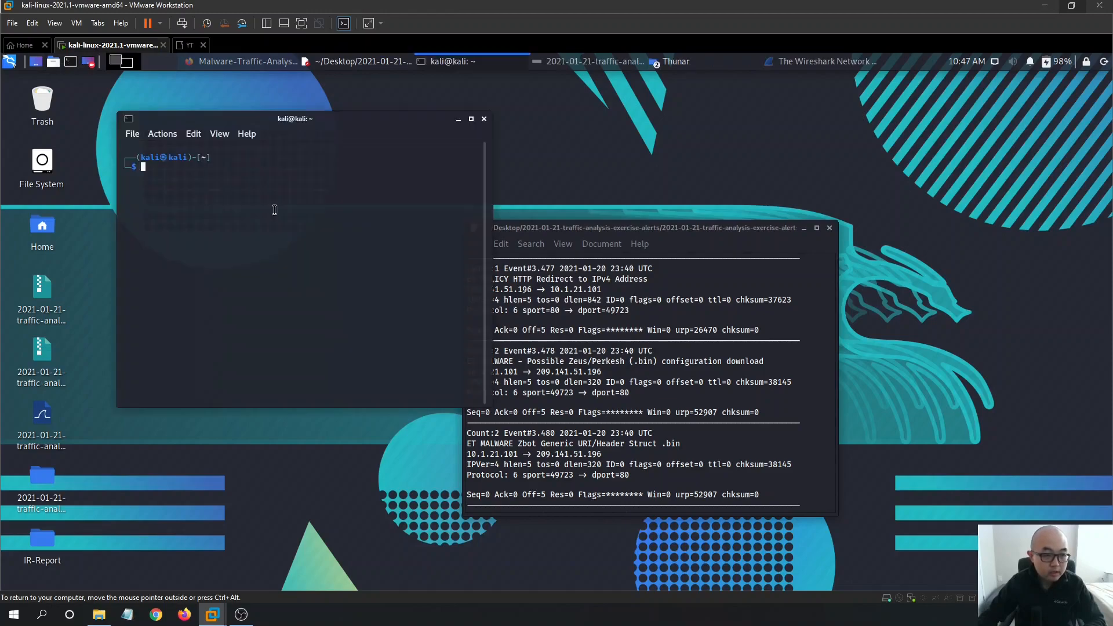
drag(316, 124, 371, 162)
text(cd)
drag(42, 539, 390, 278)
click(389, 278)
key(Return)
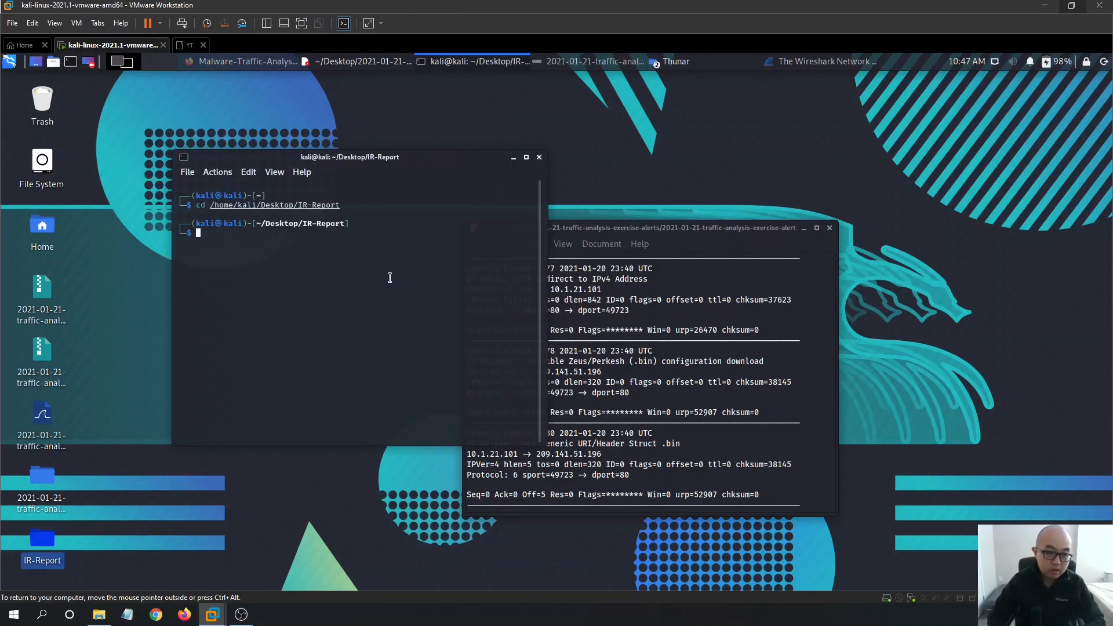
- Create empty note.txt and IR-Report.txt files with touch
text(touch )
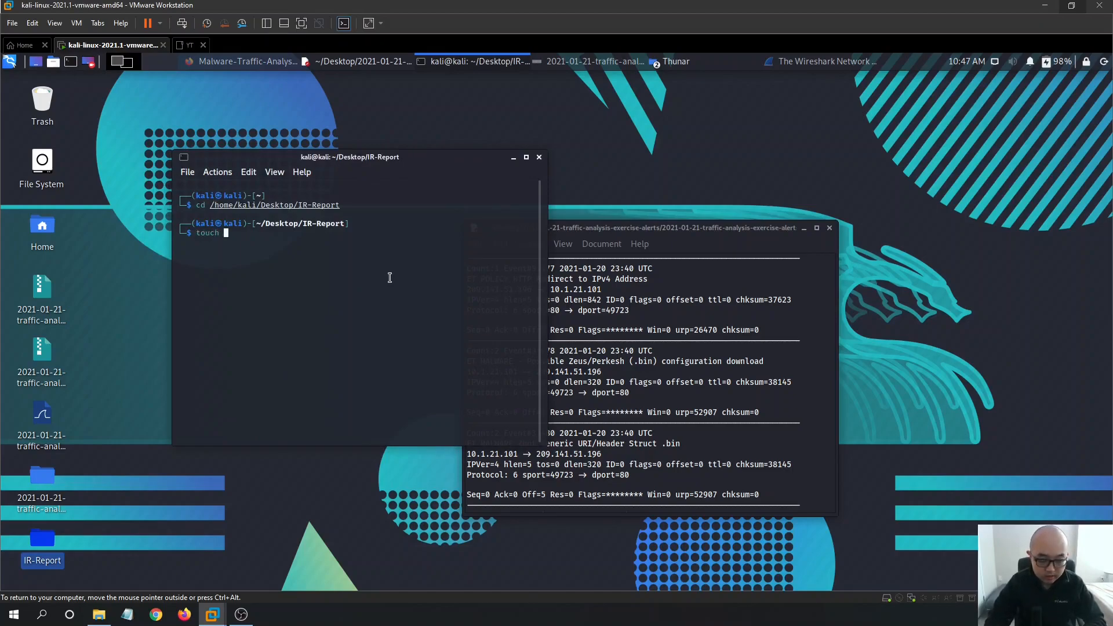
text(note)
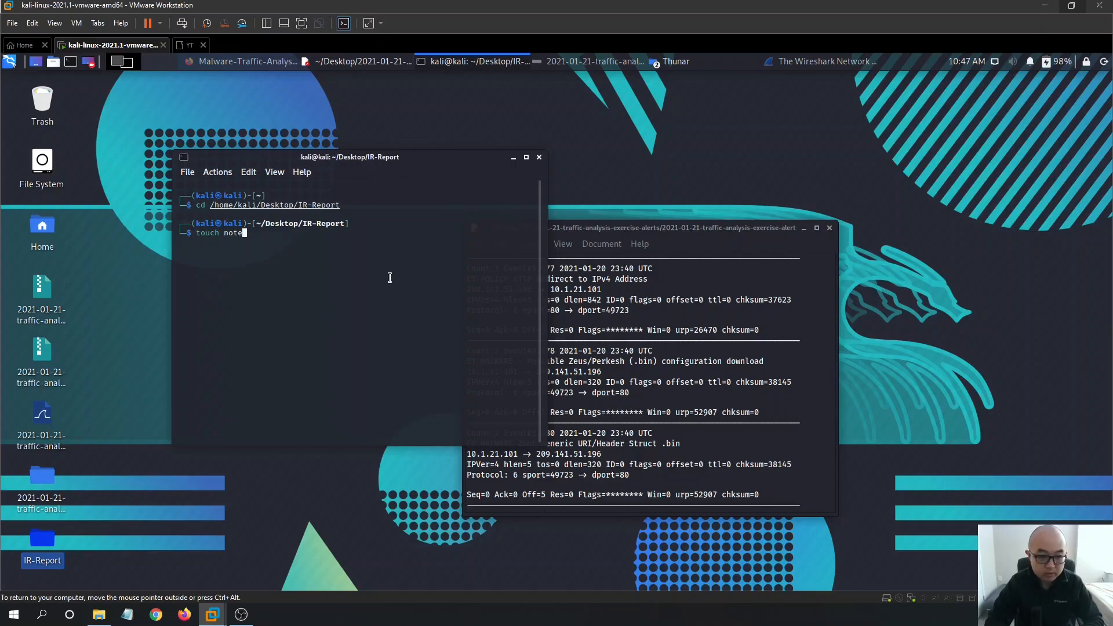
text(.txt)
key(Return)
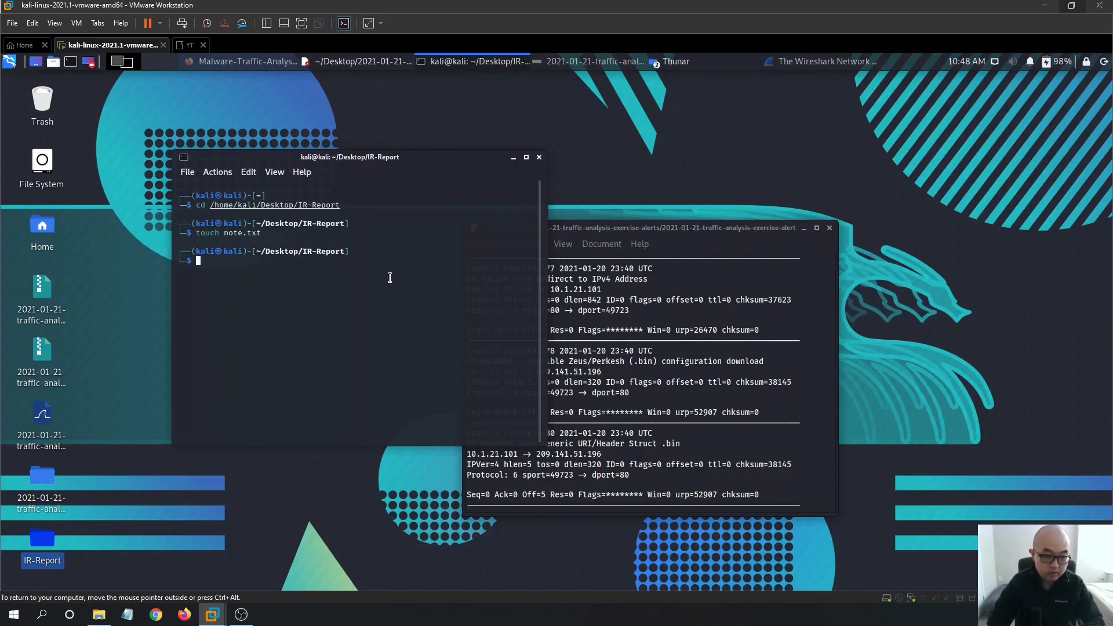
text(touch IR-Report.txt)
key(Return)
- Arrange the terminal and alert log windows side by side
mouse_move(472, 159)
mouse_down()
mouse_move(497, 179)
mouse_move(487, 156)
mouse_up()
drag(687, 234, 865, 198)
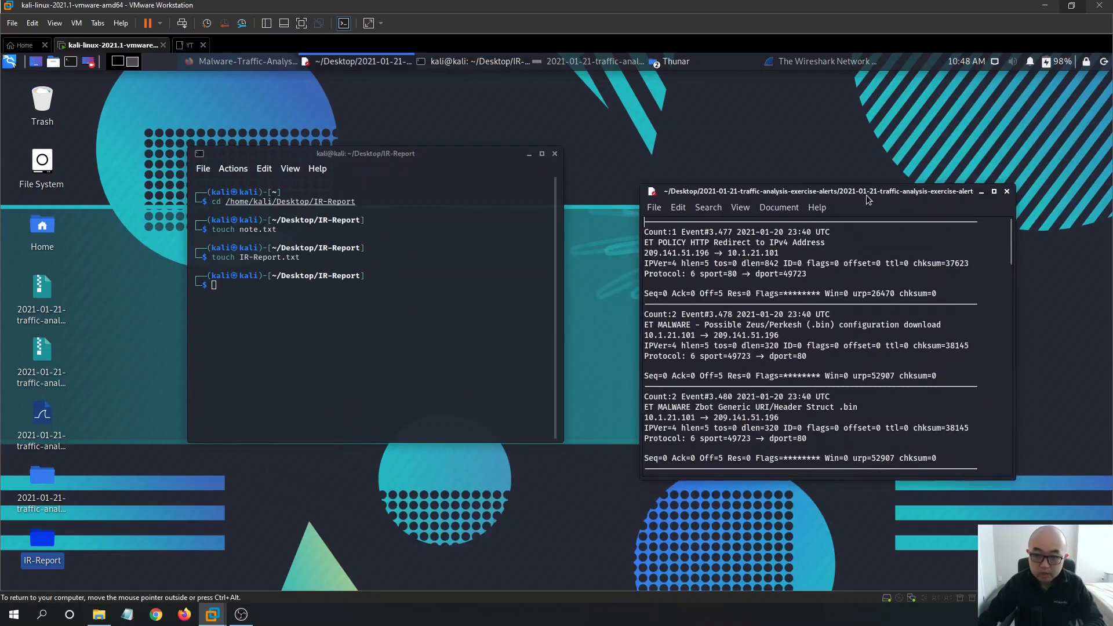
click(694, 58)
- Open IR-Report.txt and note.txt from the IR-Report folder in Mousepad
click(154, 483)
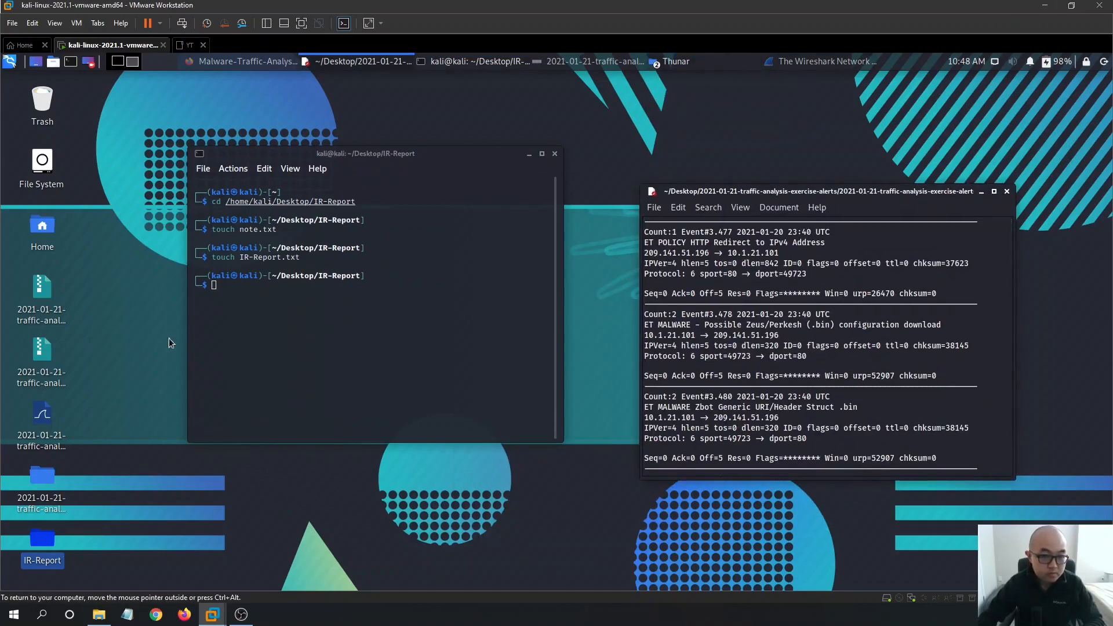
double_click(48, 546)
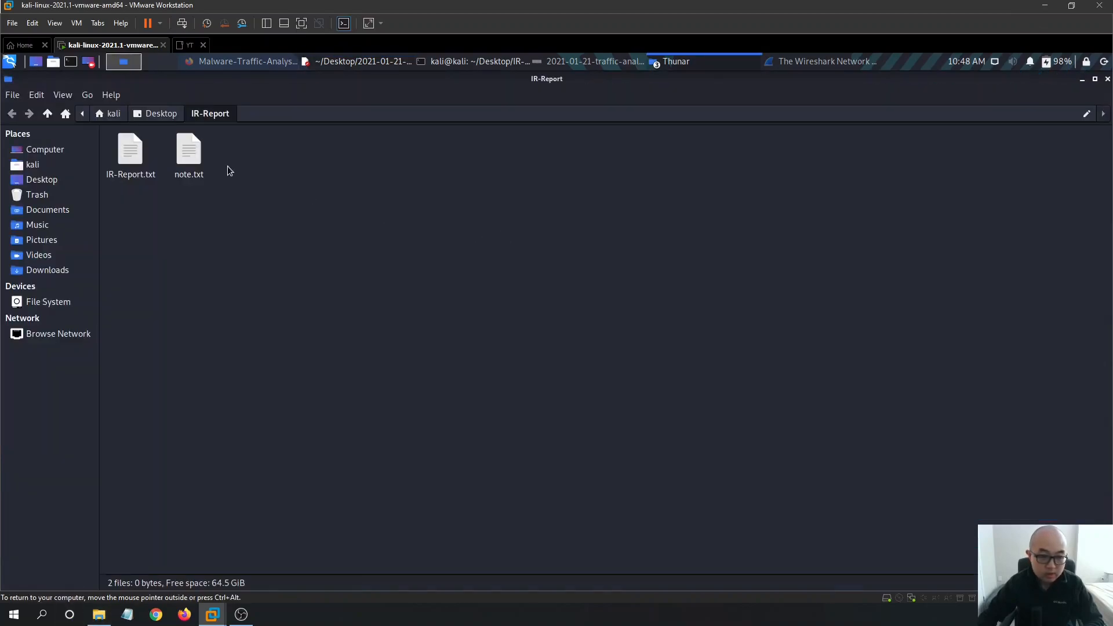
double_click(138, 151)
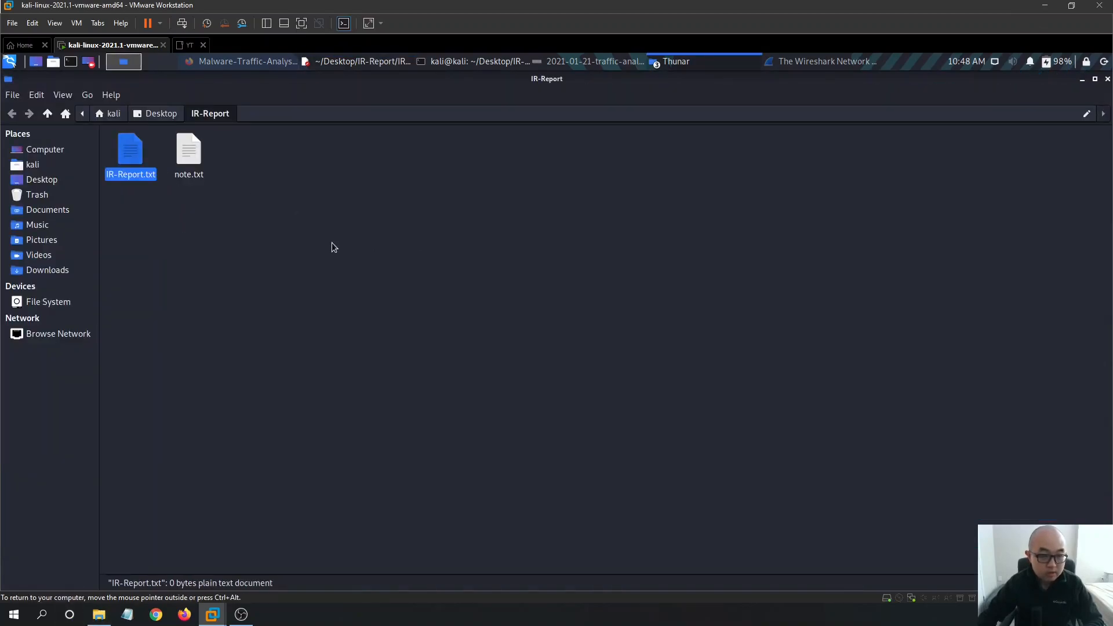
click(360, 241)
double_click(189, 150)
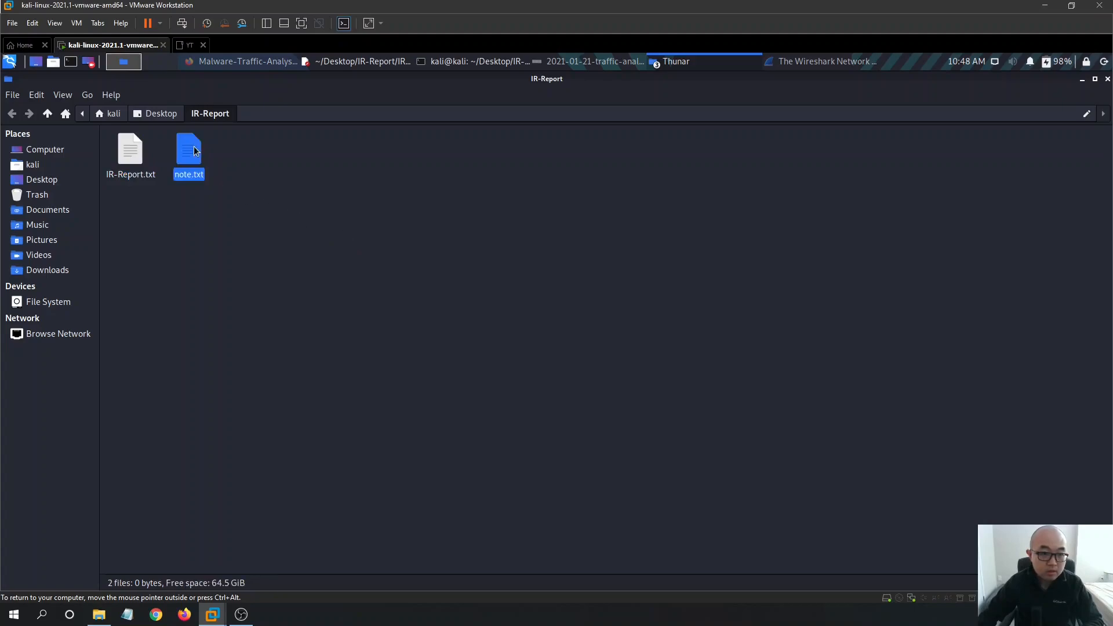
- Check the alerts, IR-Report and note tabs in the centred Mousepad window
click(392, 62)
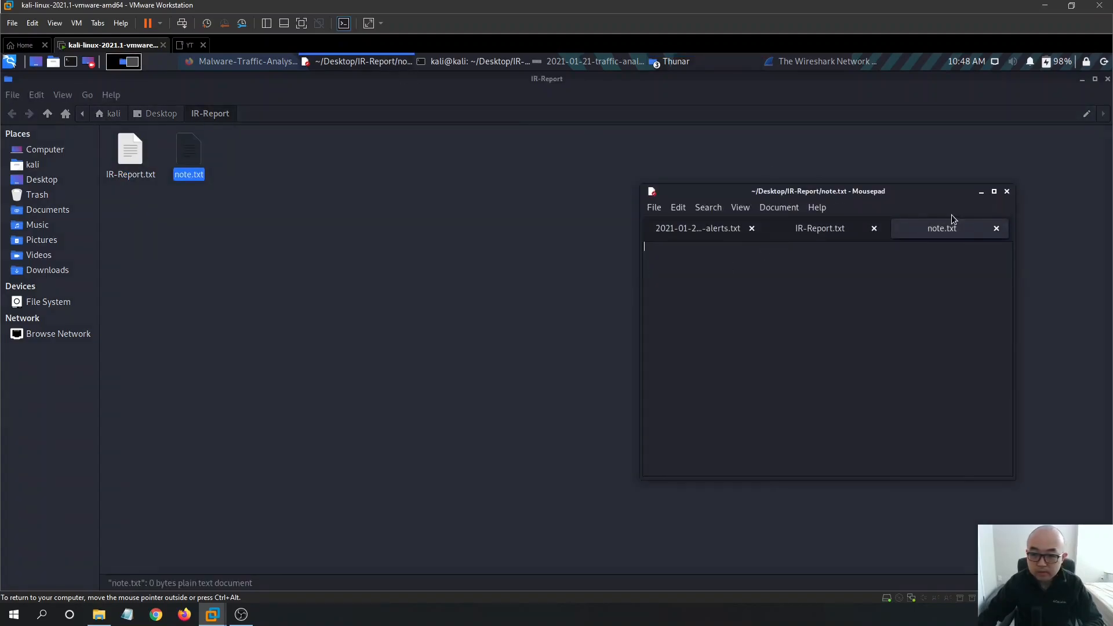
drag(882, 196, 619, 179)
click(435, 210)
click(562, 211)
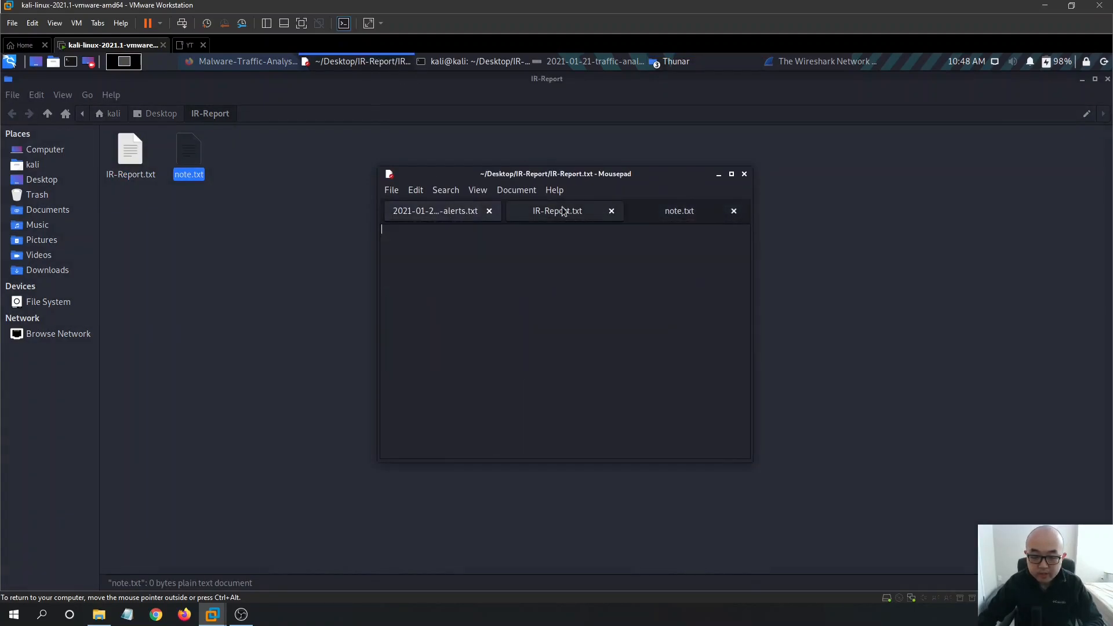
click(686, 213)
- Hide Thunar and the terminal, then bring back the alerts screenshot in Ristretto
click(1082, 79)
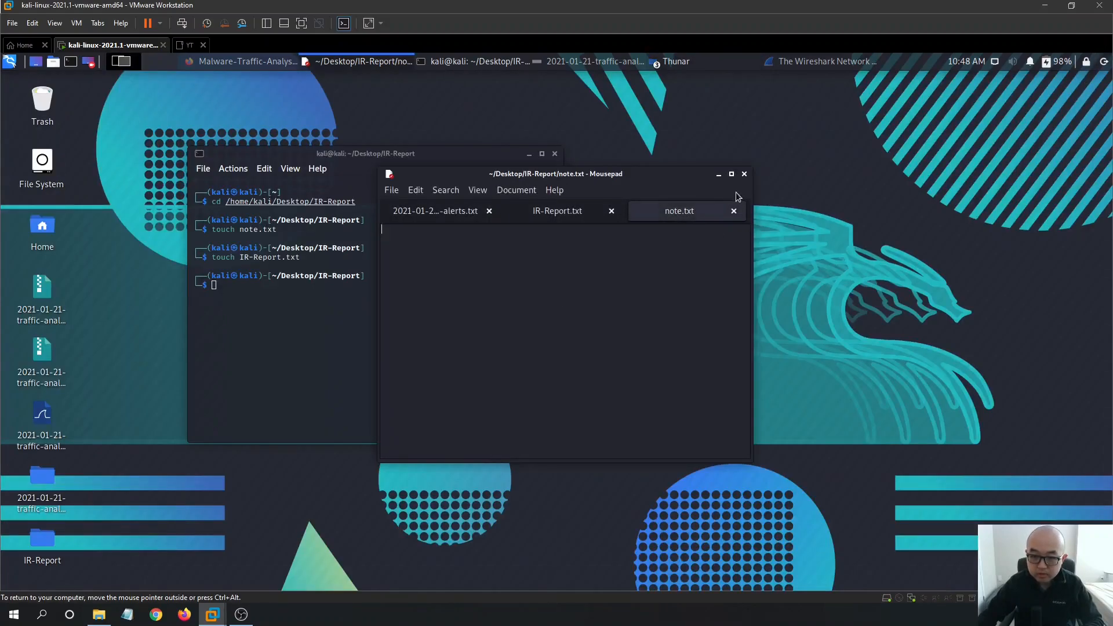
drag(696, 177, 914, 160)
click(425, 202)
drag(446, 159, 425, 202)
click(509, 198)
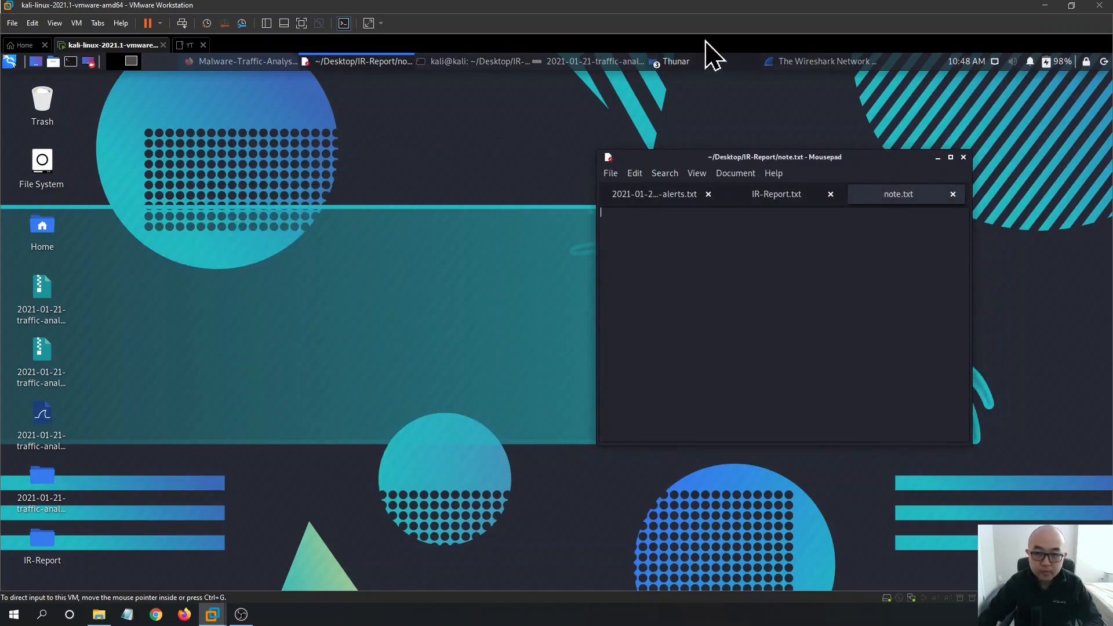
click(586, 61)
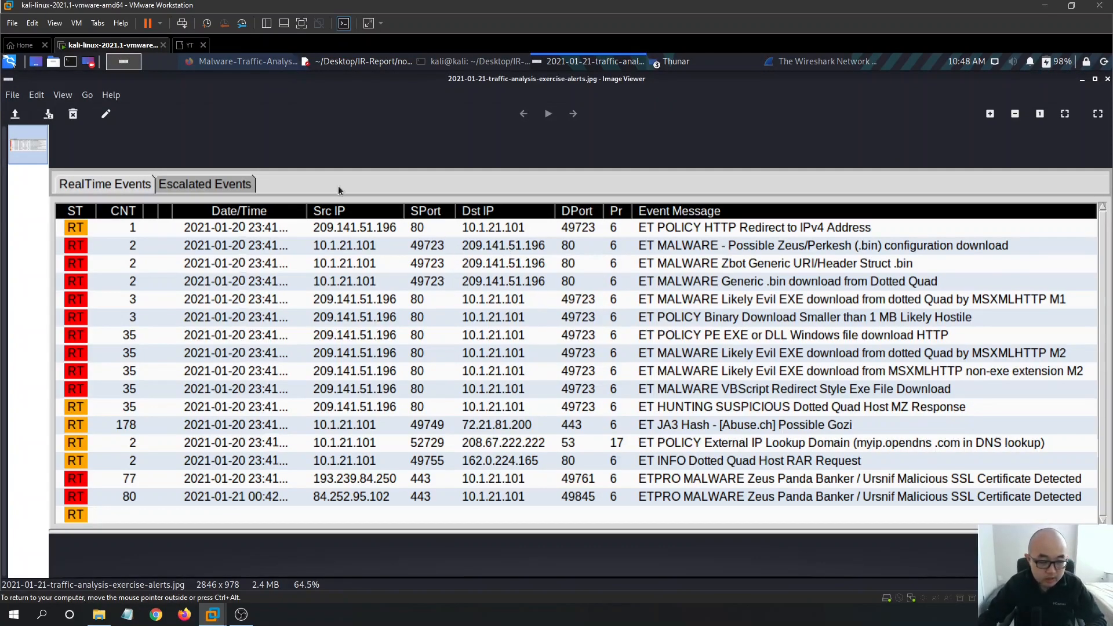
- Return to the WokeMountain exercise page and read the LAN segment range in the scenario
click(255, 63)
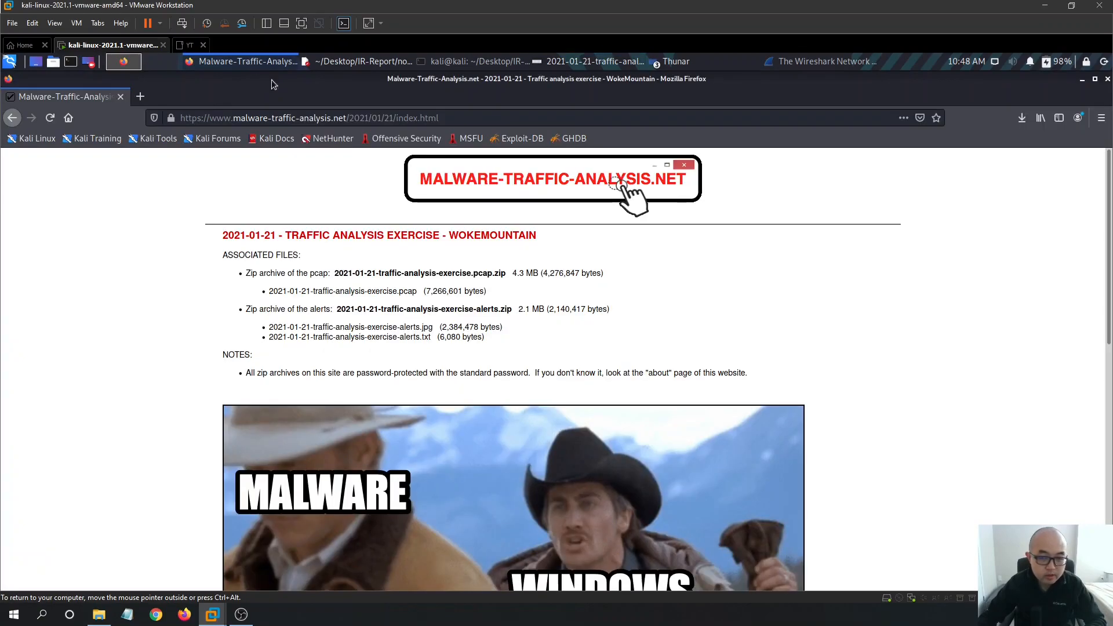
scroll(667, 232, down, 5)
scroll(736, 266, down, 3)
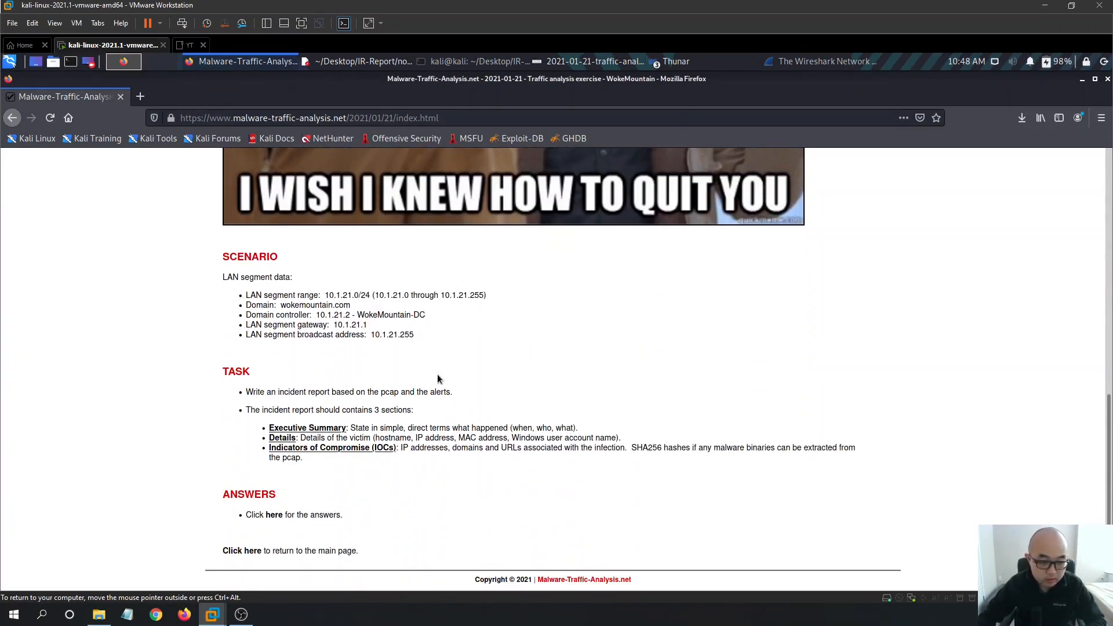
drag(247, 295, 307, 305)
click(479, 326)
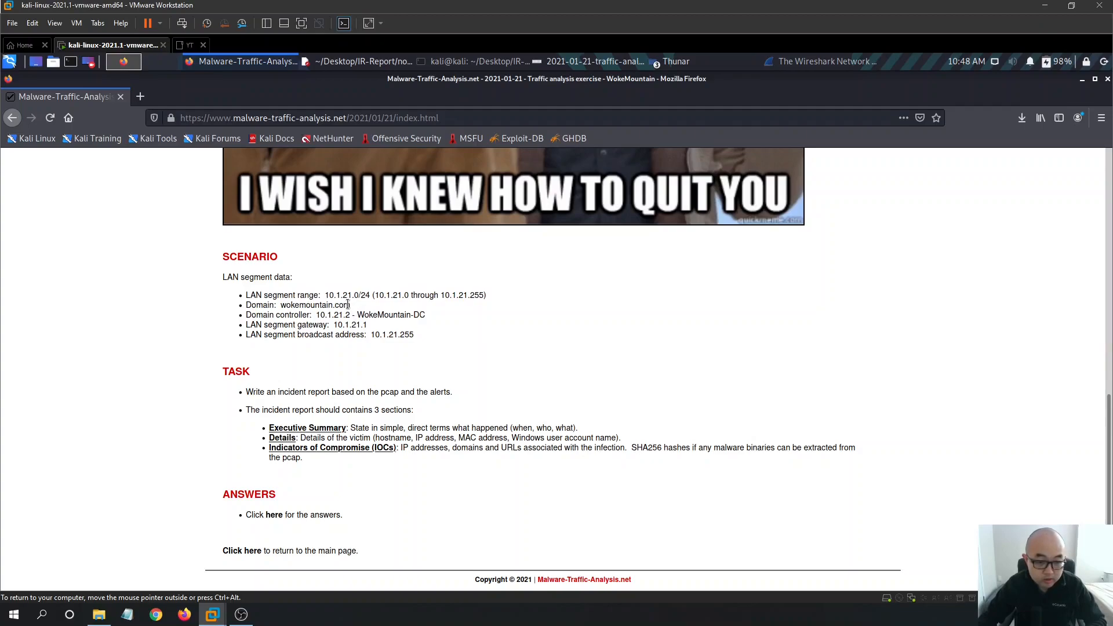
drag(492, 298, 367, 297)
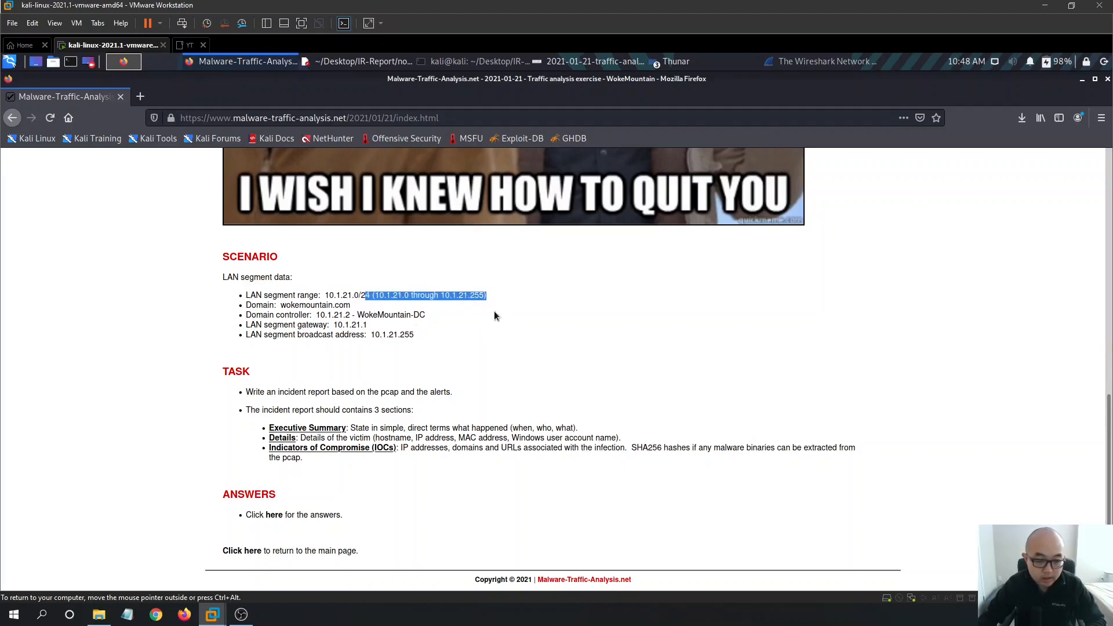
scroll(698, 318, up, 4)
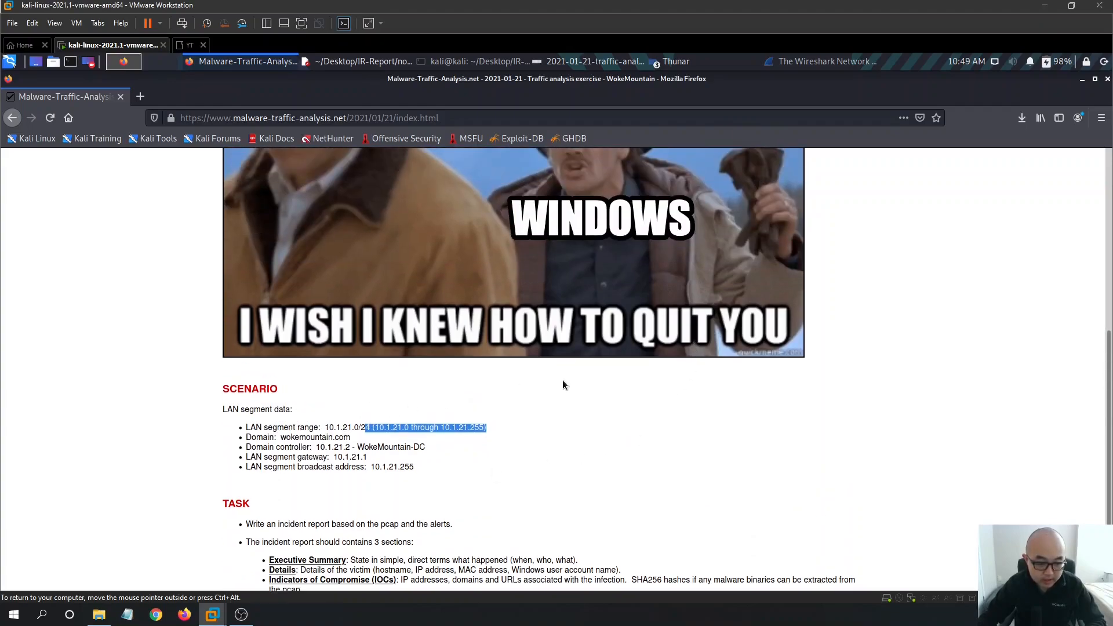
scroll(576, 381, down, 3)
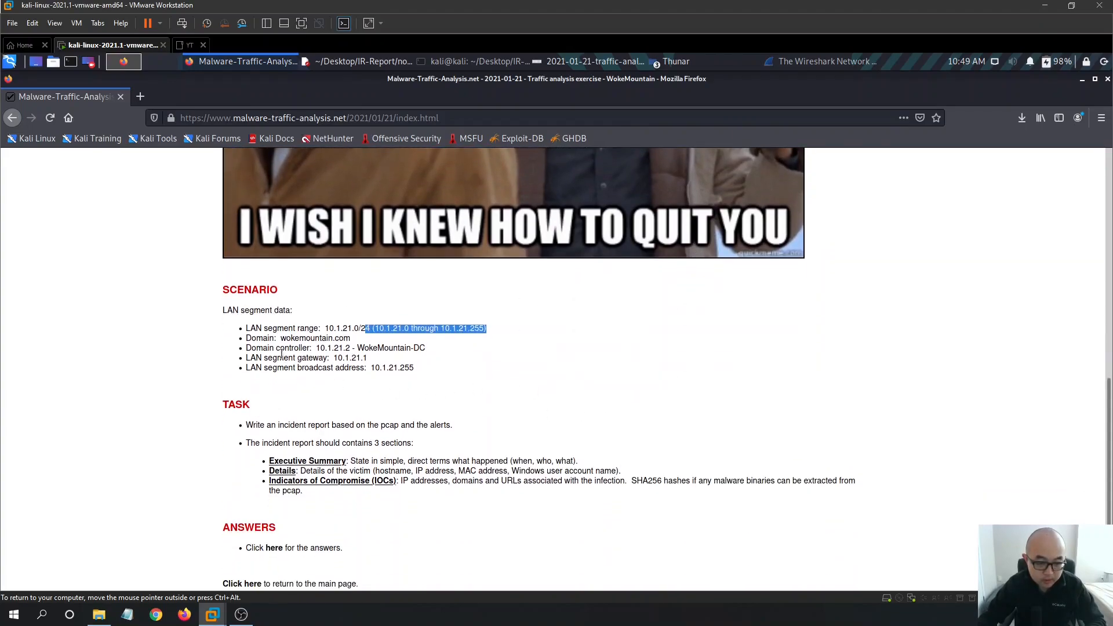
click(470, 369)
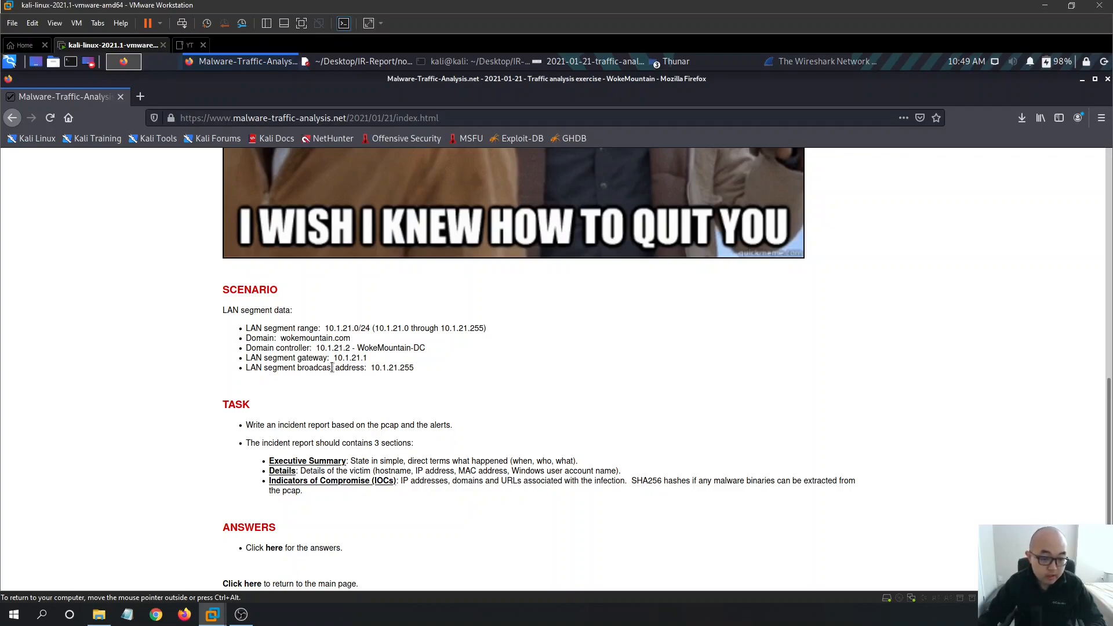
- Read the domain controller, gateway and broadcast address lines of the LAN segment
drag(375, 363, 230, 358)
click(434, 374)
drag(453, 374, 255, 371)
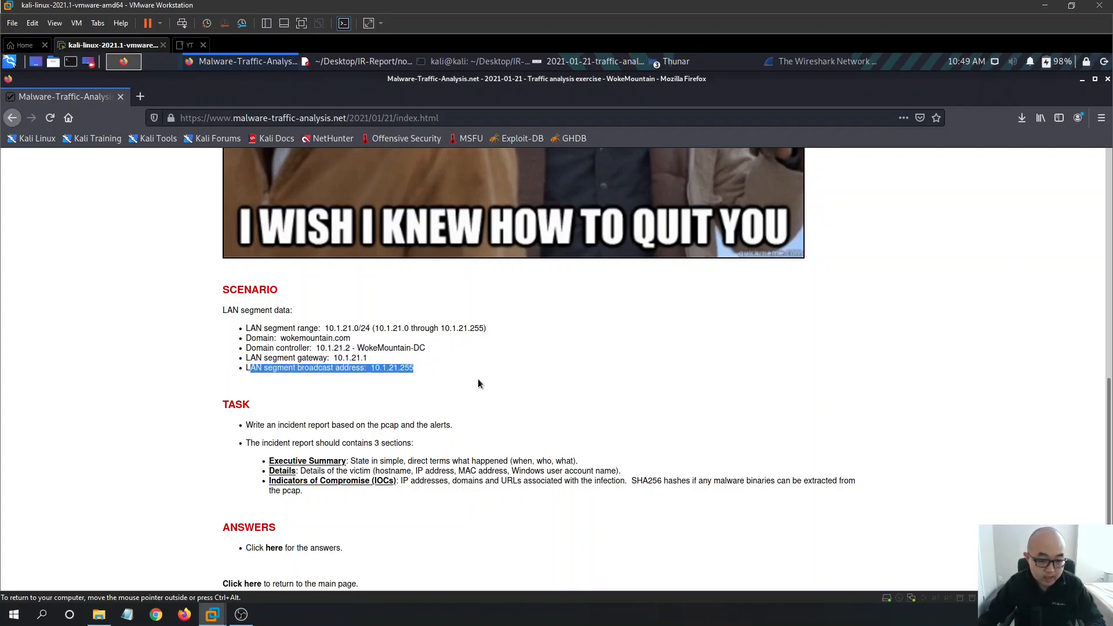
scroll(568, 379, down, 1)
click(589, 423)
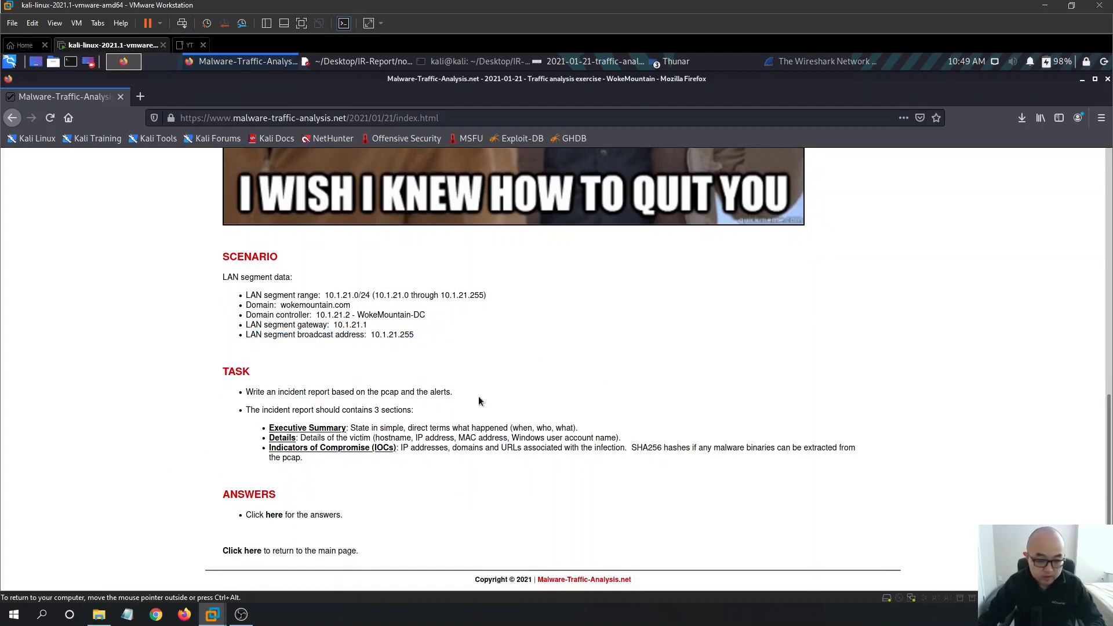
drag(266, 394, 367, 411)
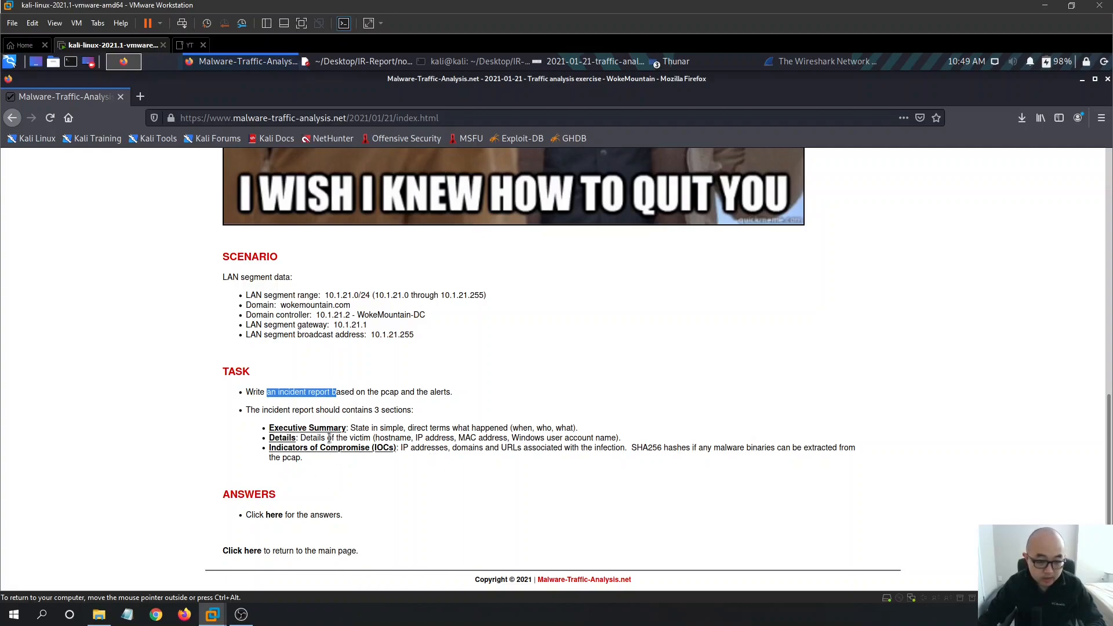
drag(591, 438, 359, 438)
click(538, 404)
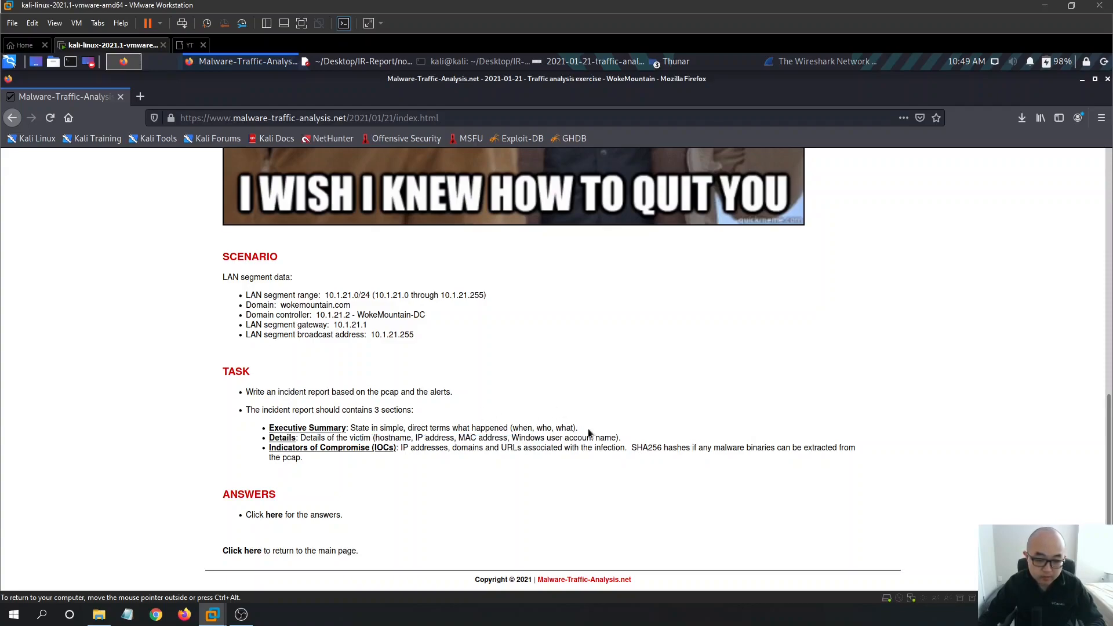
drag(603, 432, 317, 432)
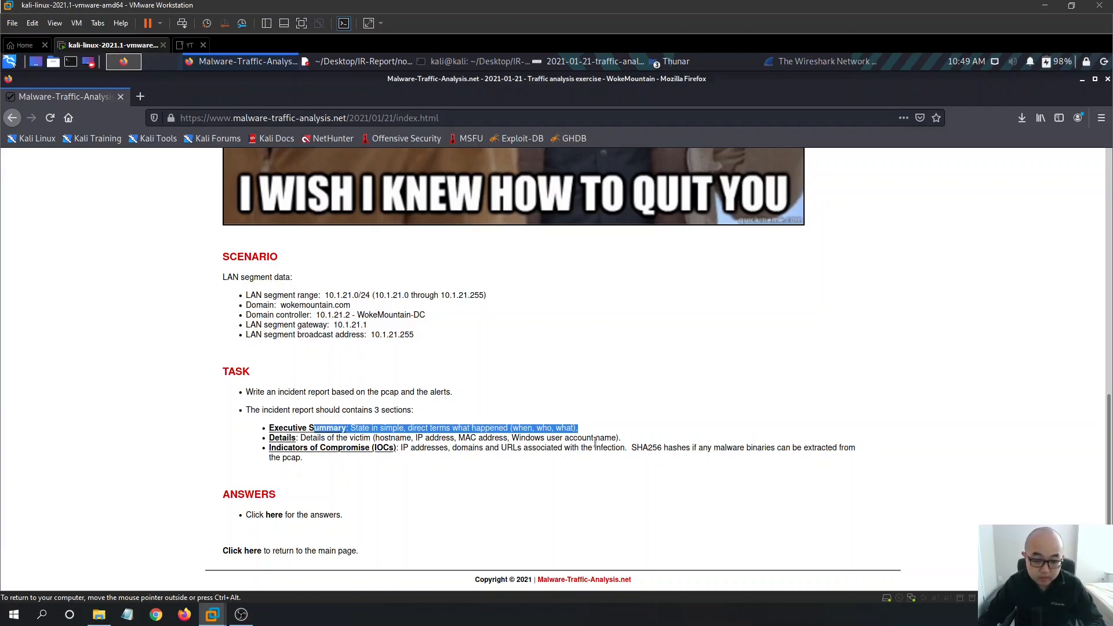
drag(636, 439, 533, 440)
click(361, 476)
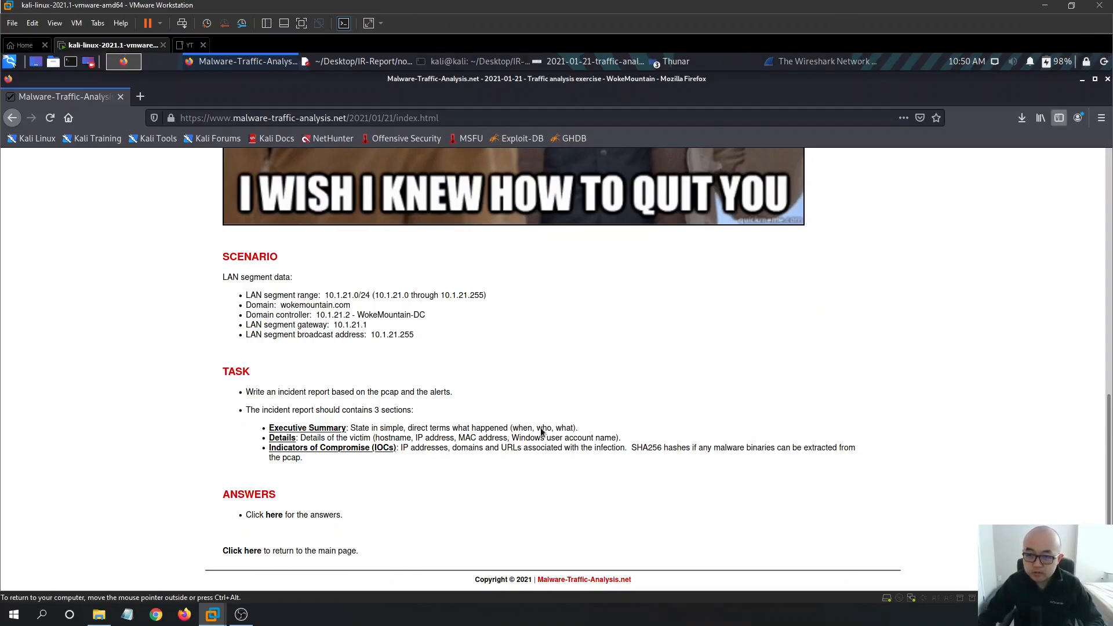
drag(346, 459, 277, 401)
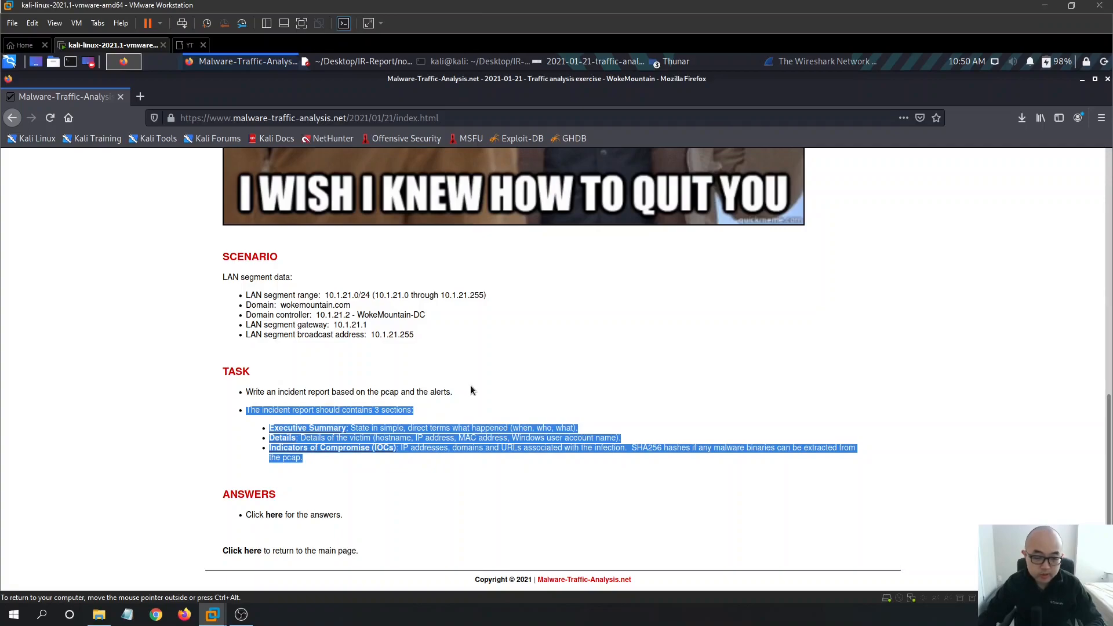
click(538, 384)
scroll(817, 280, up, 6)
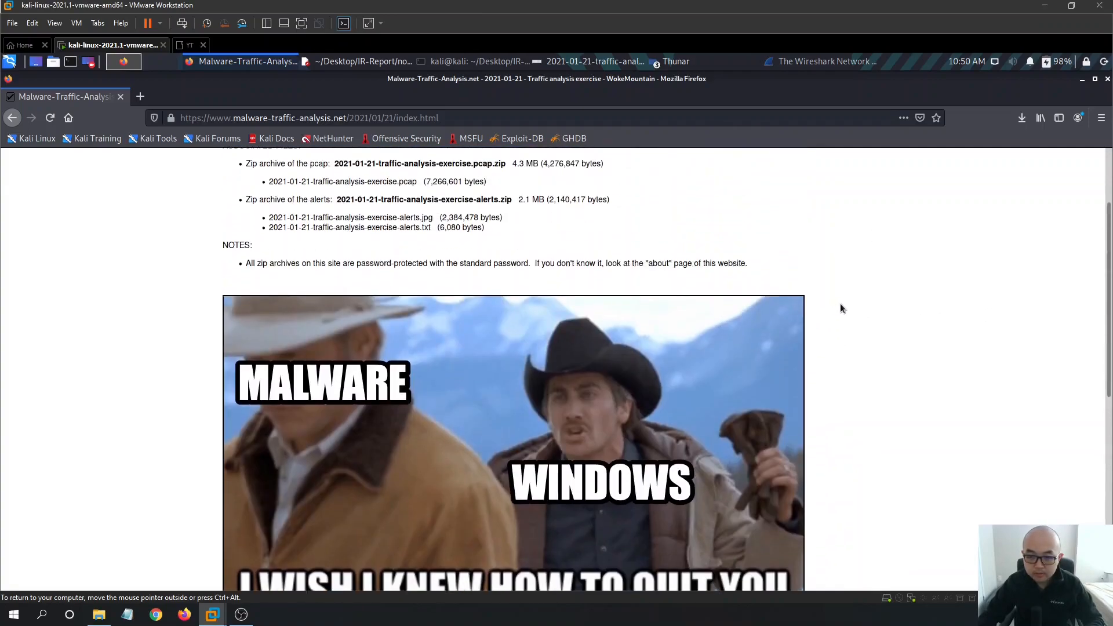
scroll(841, 308, up, 3)
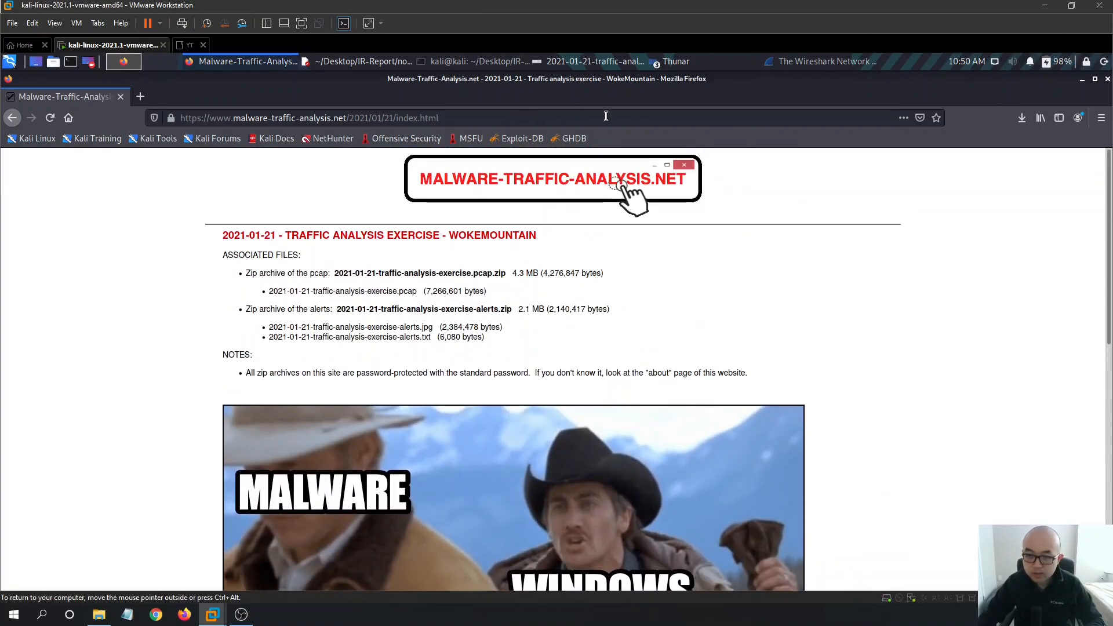
scroll(688, 293, down, 1)
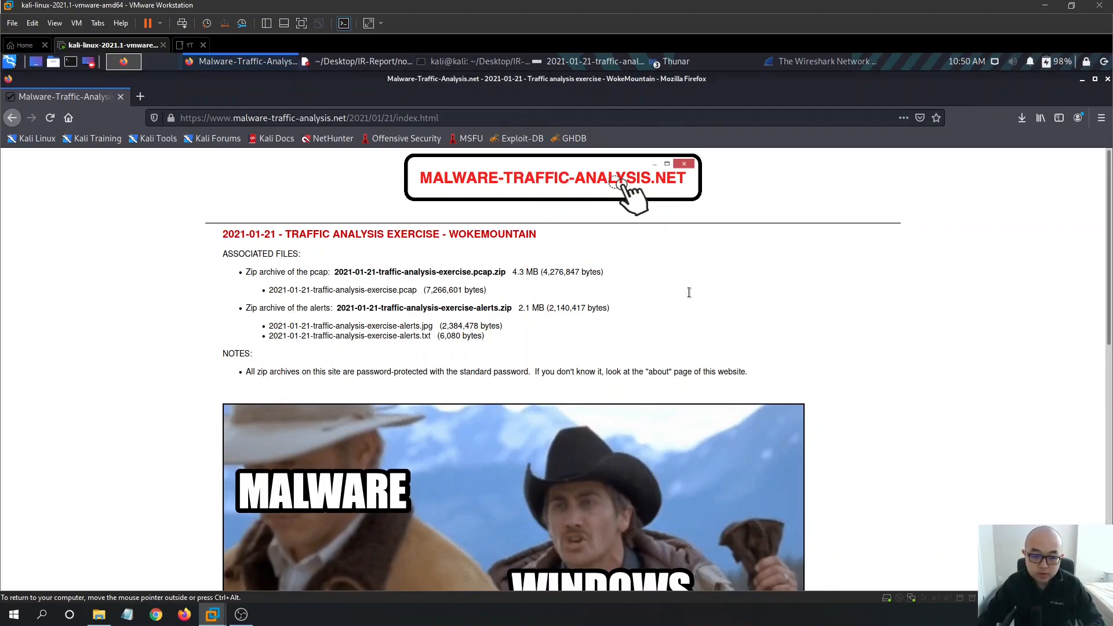
scroll(688, 293, down, 6)
drag(325, 543, 253, 469)
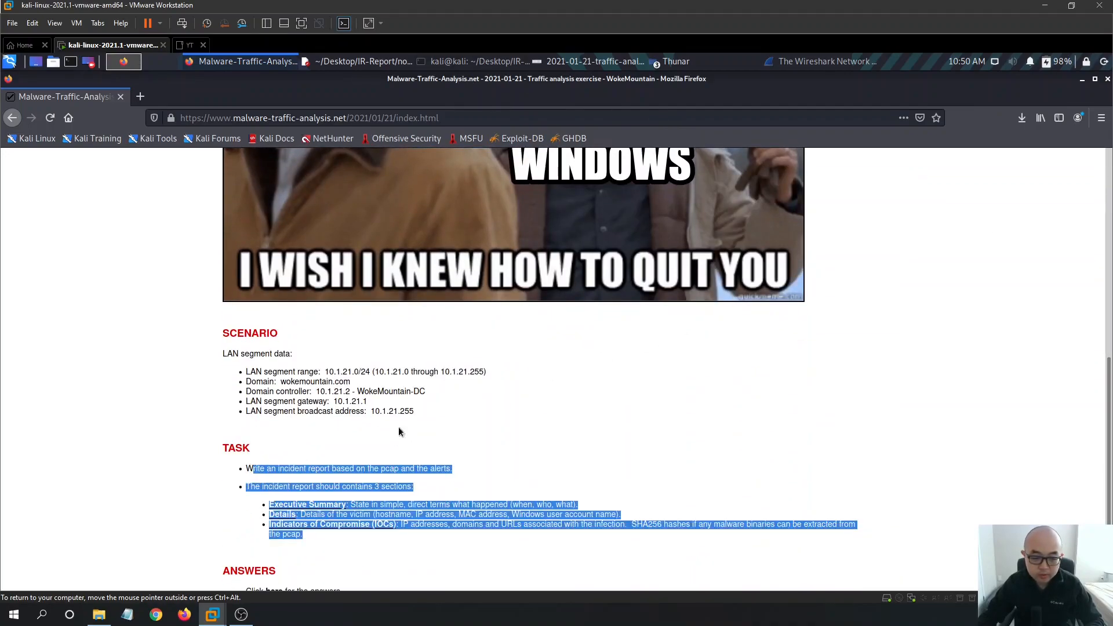
- Minimize Firefox to view the alerts table, then bring Mousepad up and move it lower
click(1081, 80)
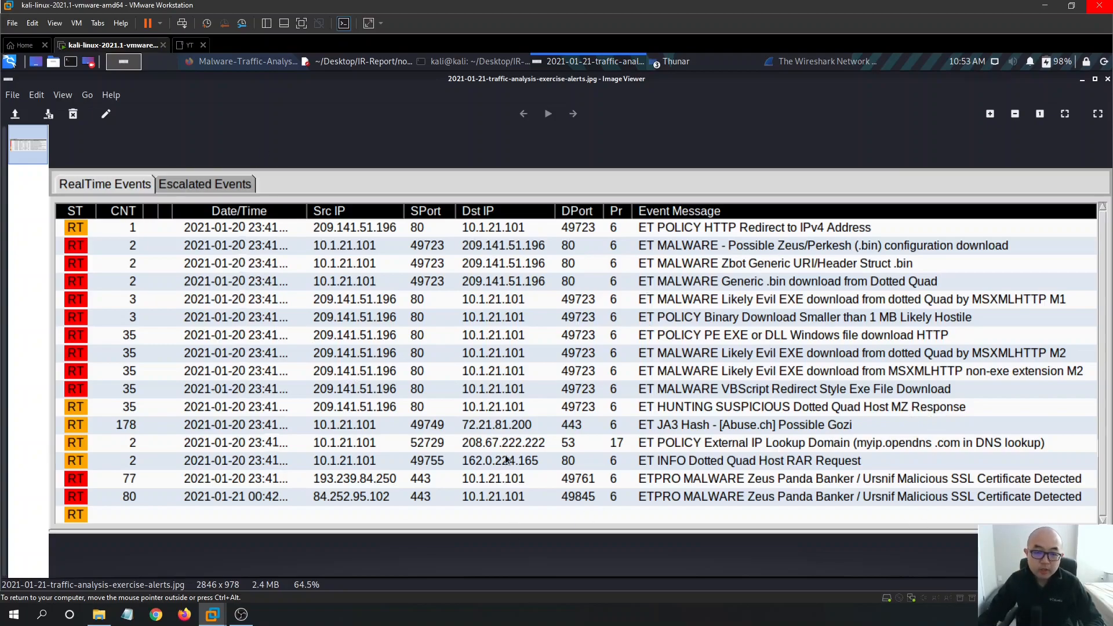
click(353, 63)
drag(770, 165, 711, 301)
- Switch to the IR-Report.txt tab, begin the IOC heading, save, and reposition the editor
click(626, 338)
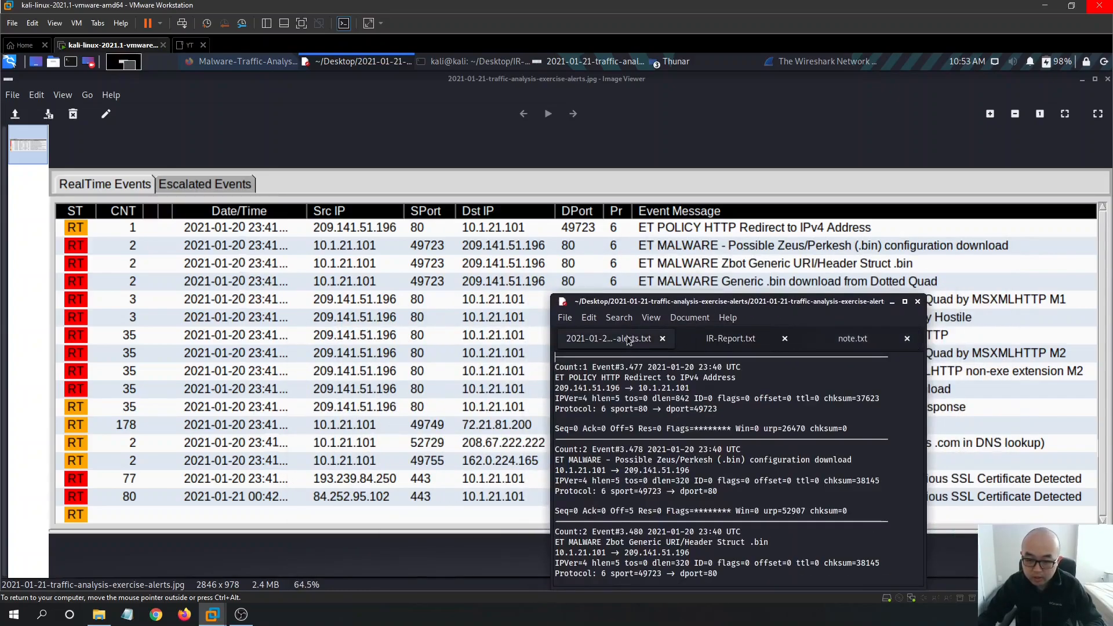
click(736, 335)
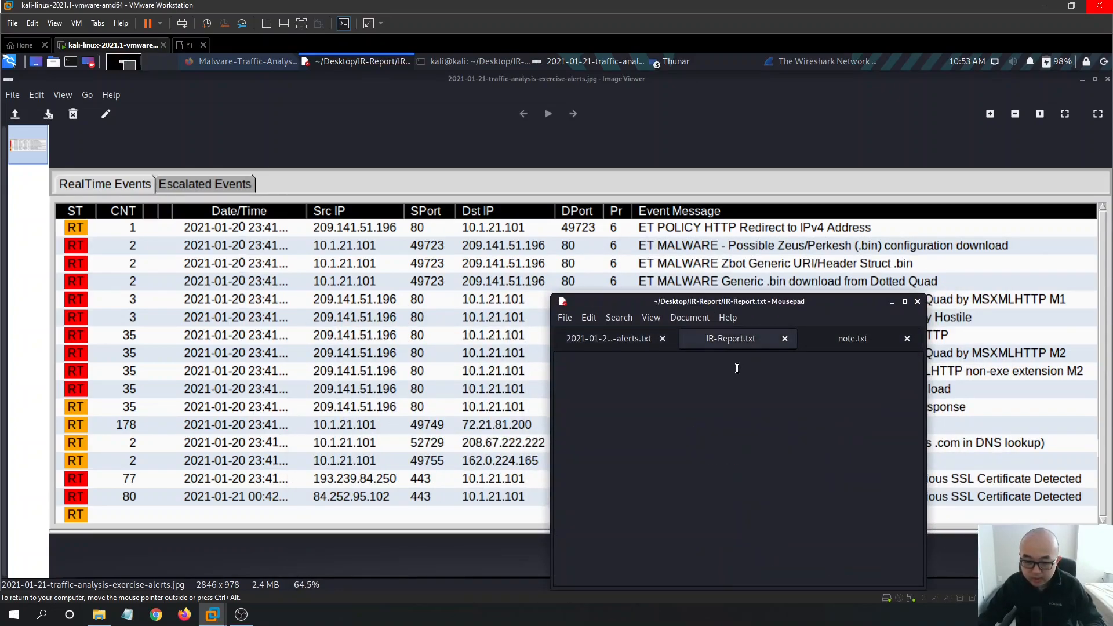
text(V)
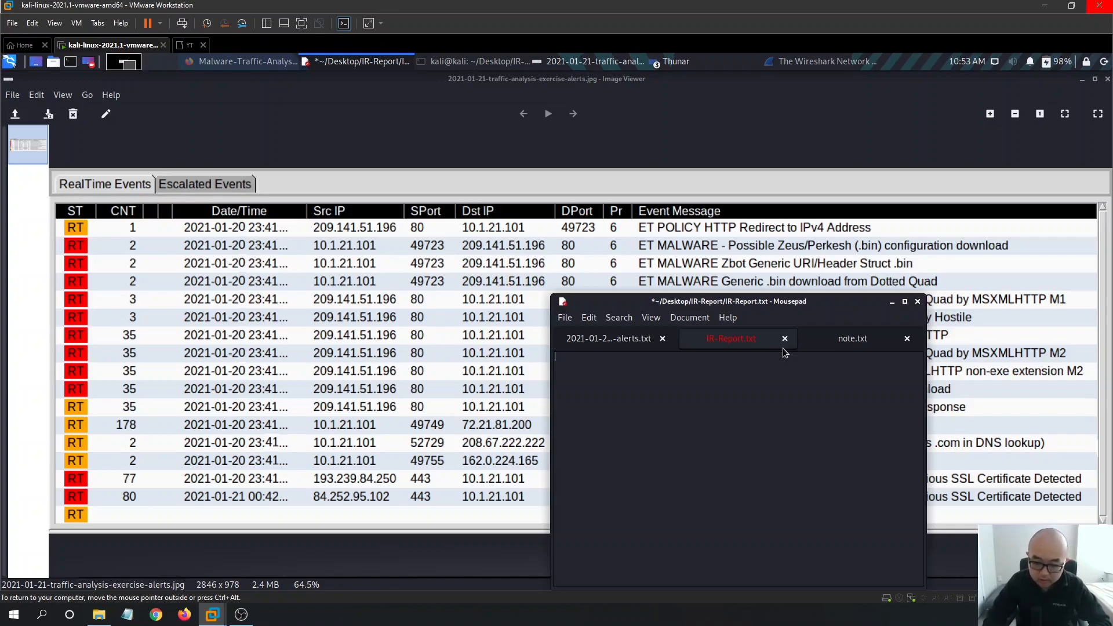
text(IOC:)
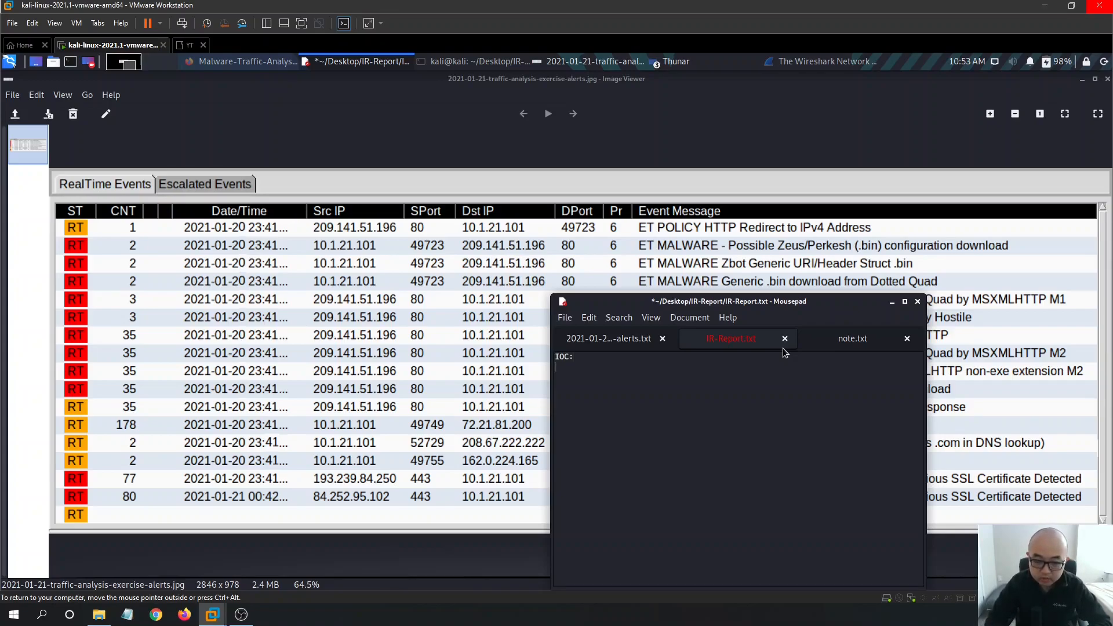
key(ctrl+s)
drag(779, 302, 827, 280)
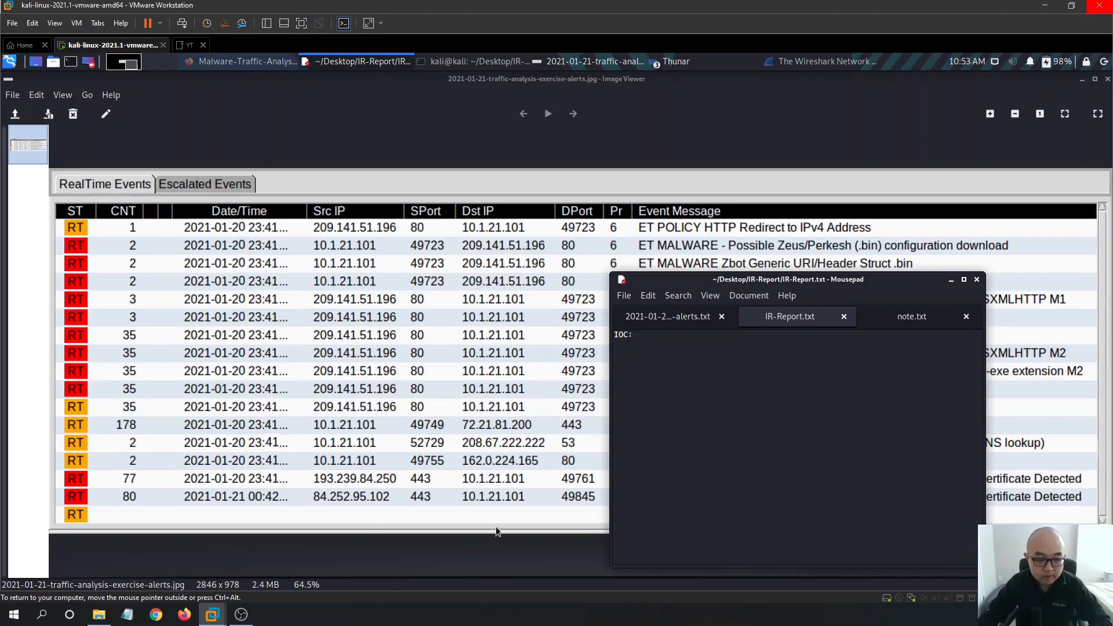
drag(782, 279, 652, 340)
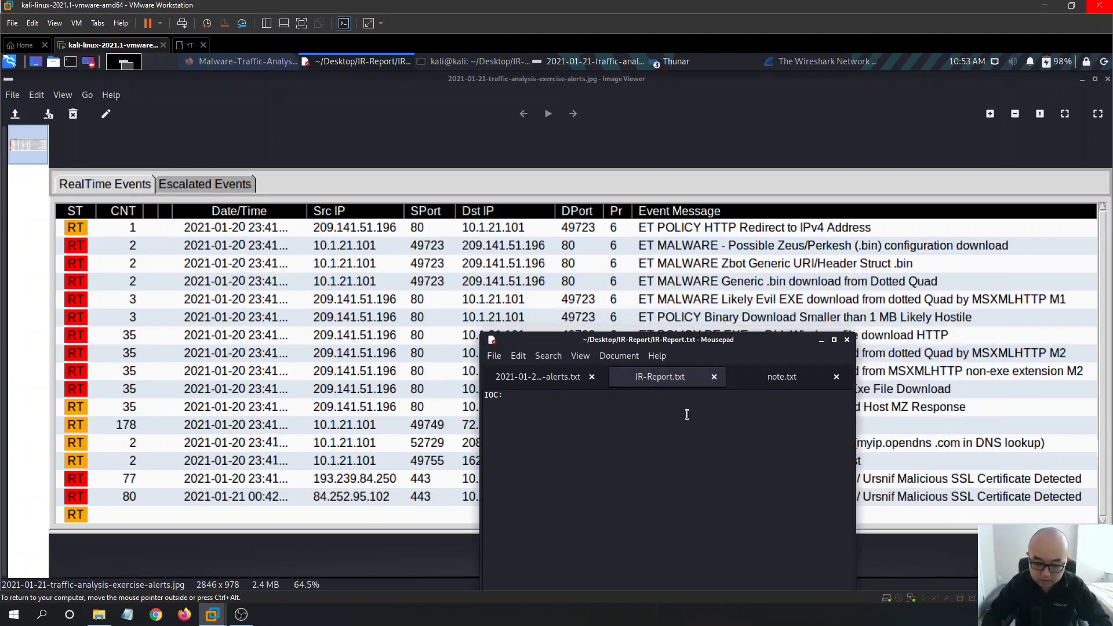
- List 209.141.51.196 as the first IOC on its own line
key(Return)
text(209)
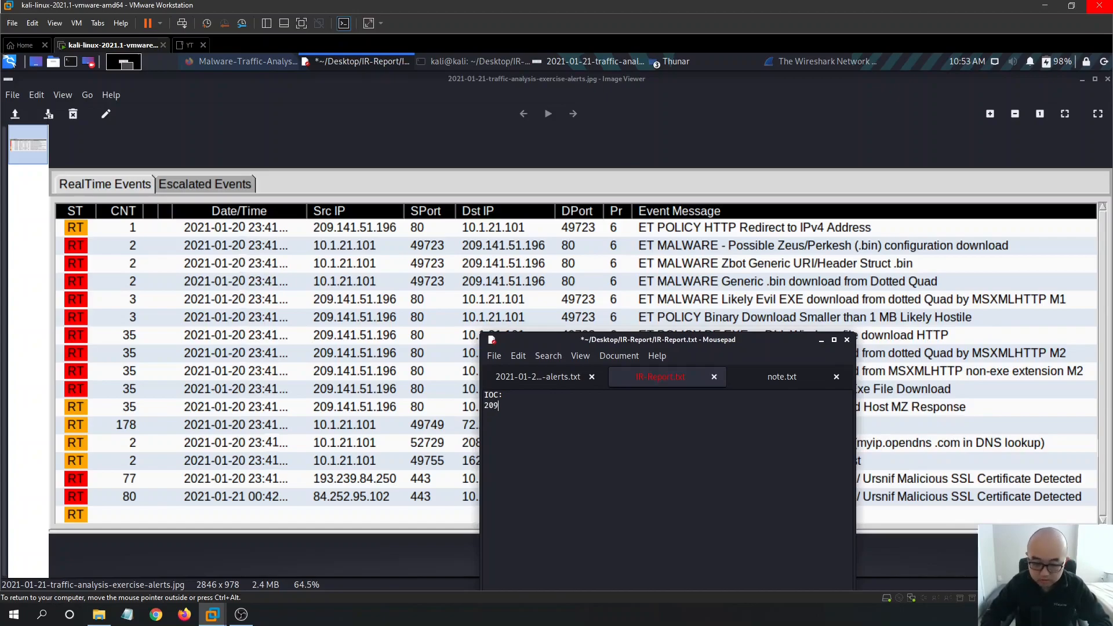
text(.141.51)
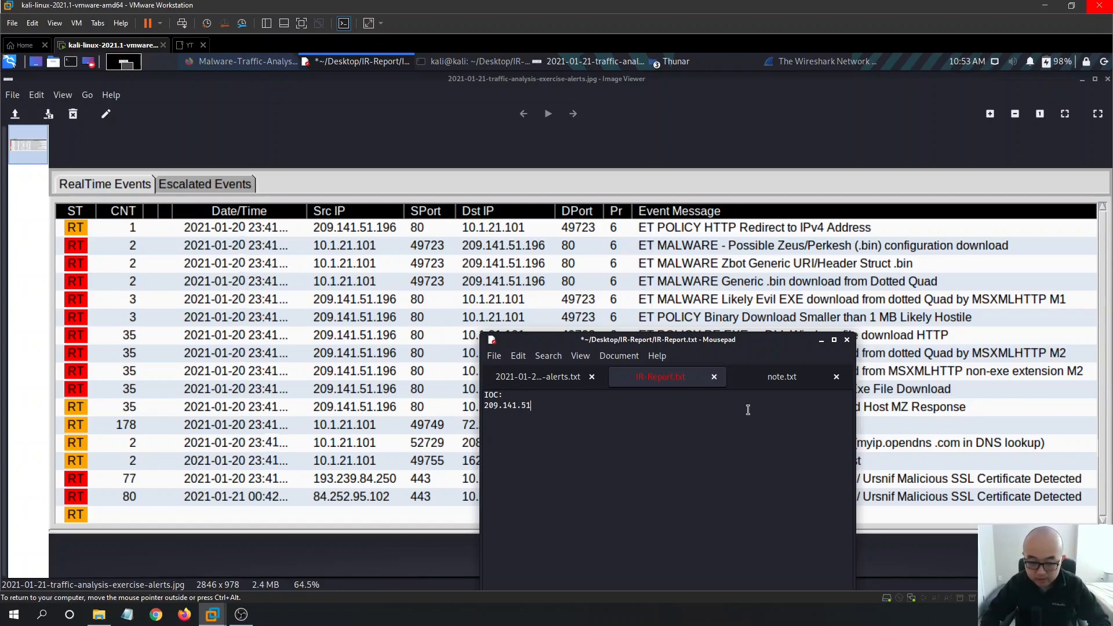
text(.196)
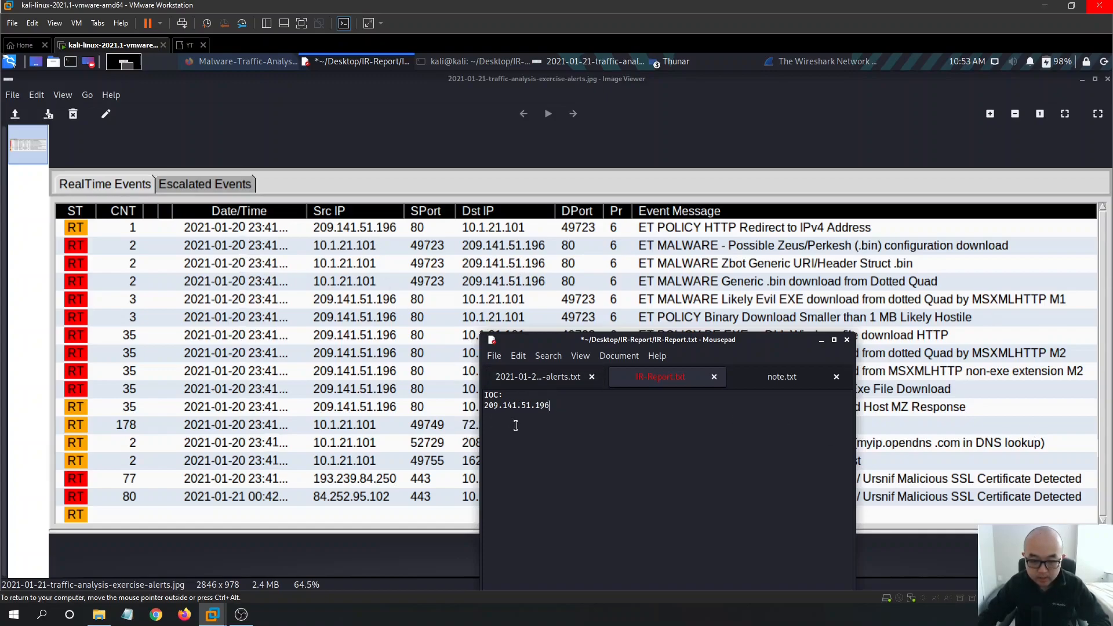
drag(635, 342, 677, 338)
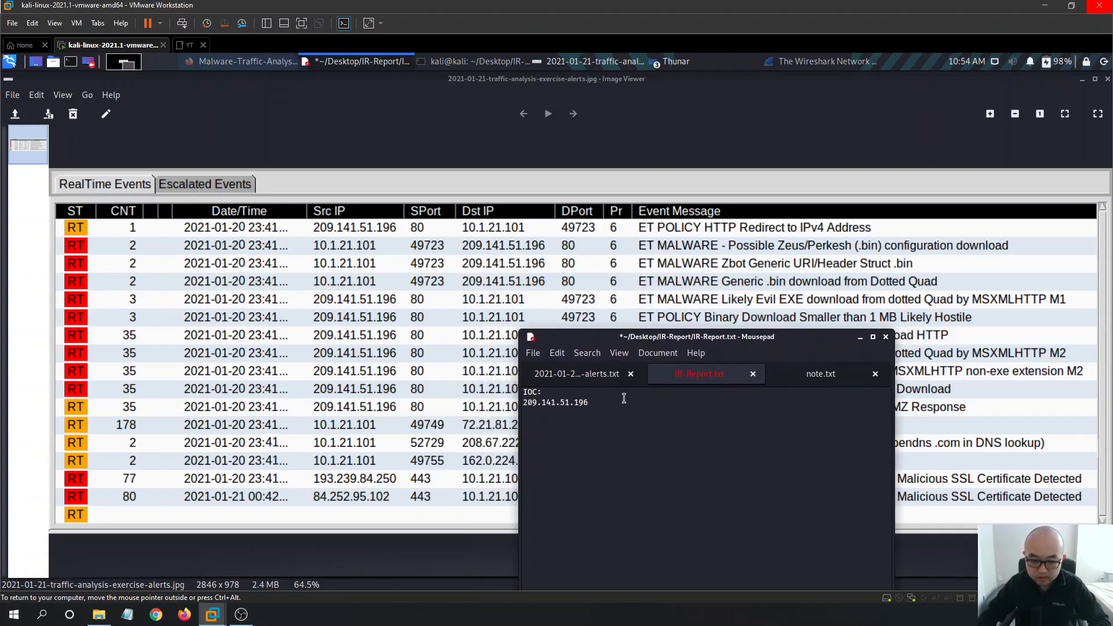
key(Return)
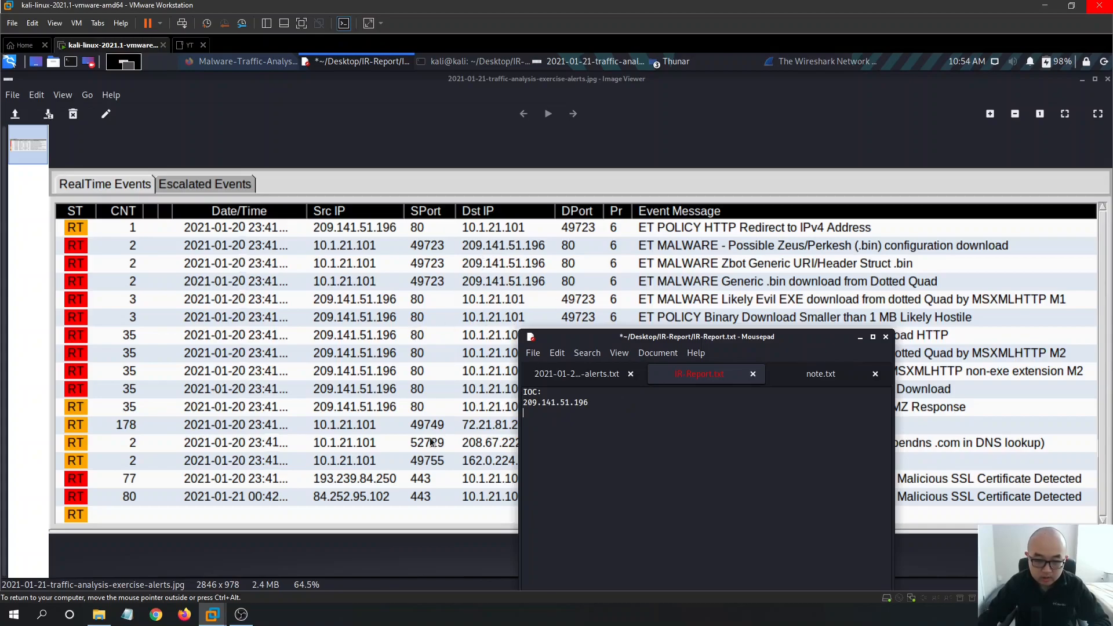
- Check the alerts table, then add 72.21.81.200, 208.67.222.222 and 162.0.224.165 as IOC lines
click(422, 400)
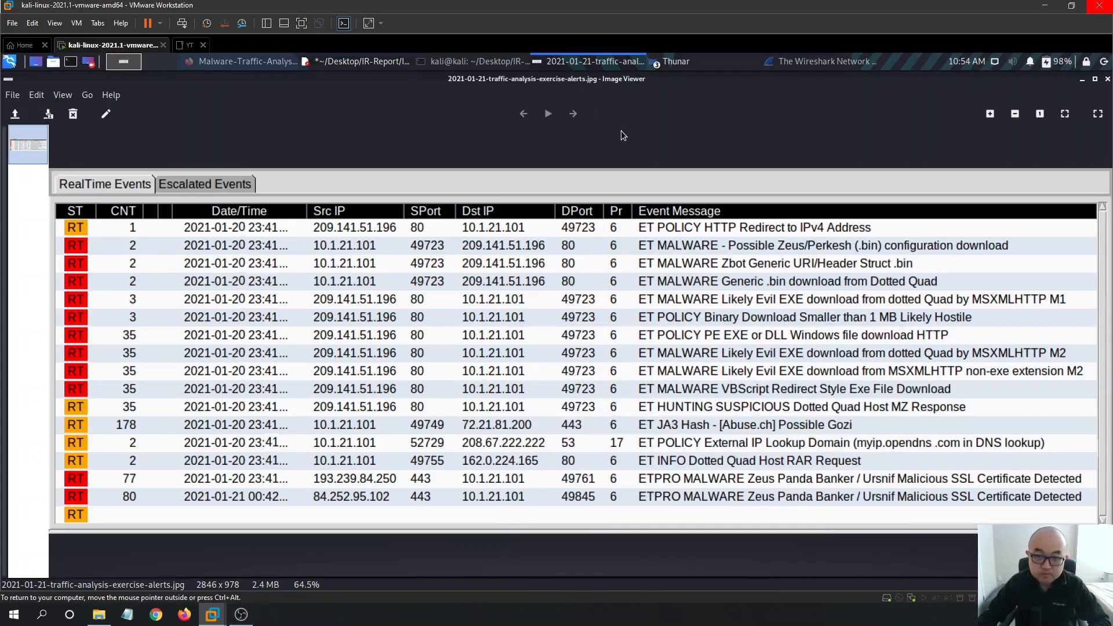
click(355, 66)
drag(721, 338, 805, 337)
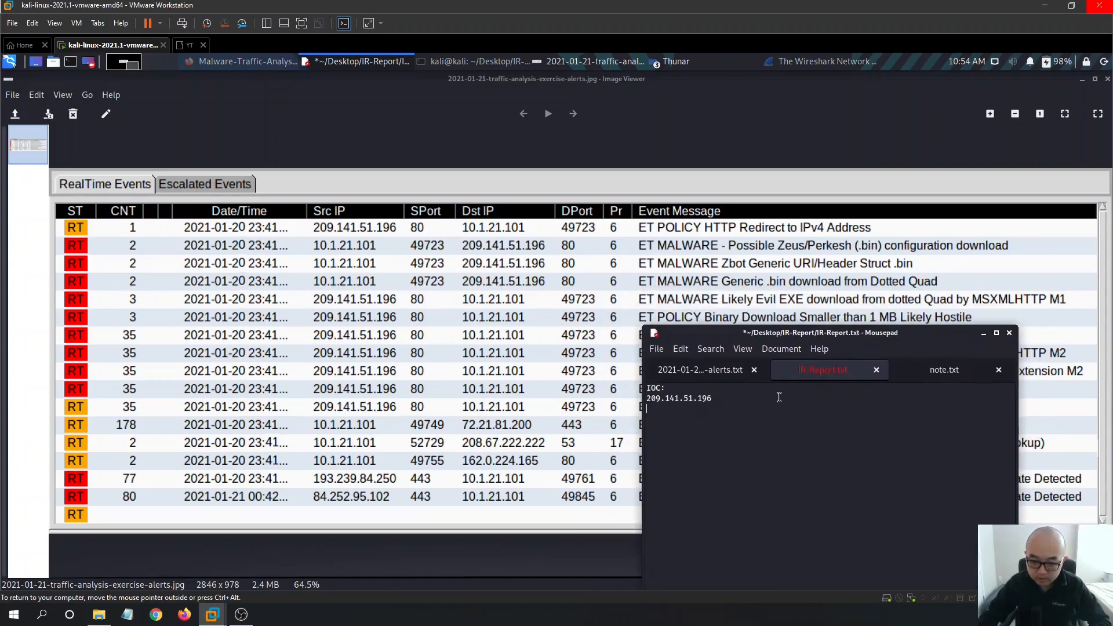
text(72)
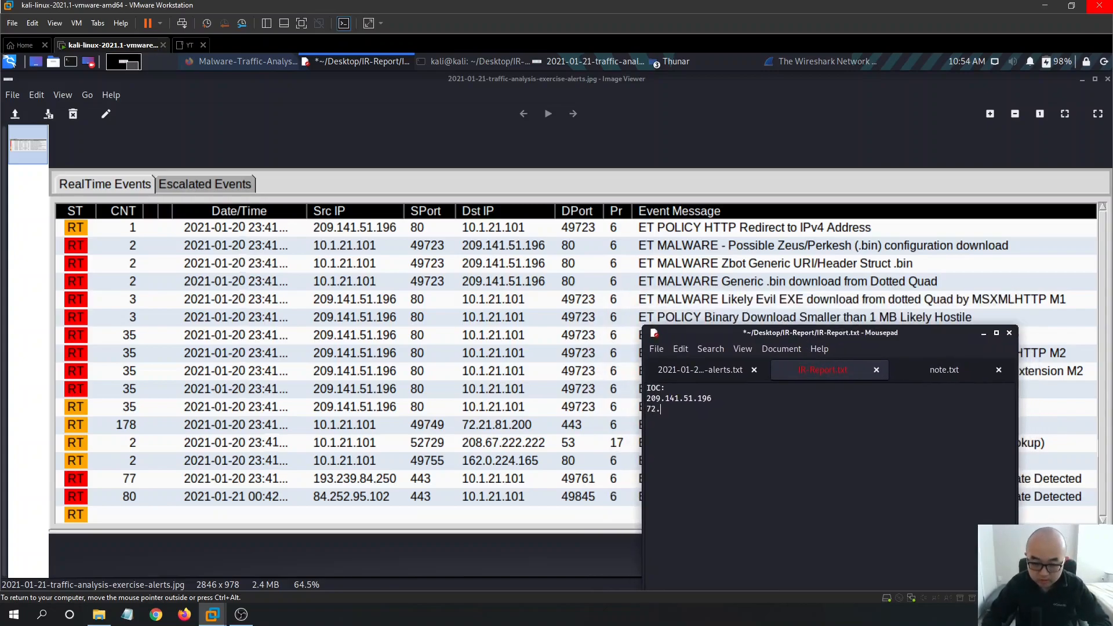
text(.21)
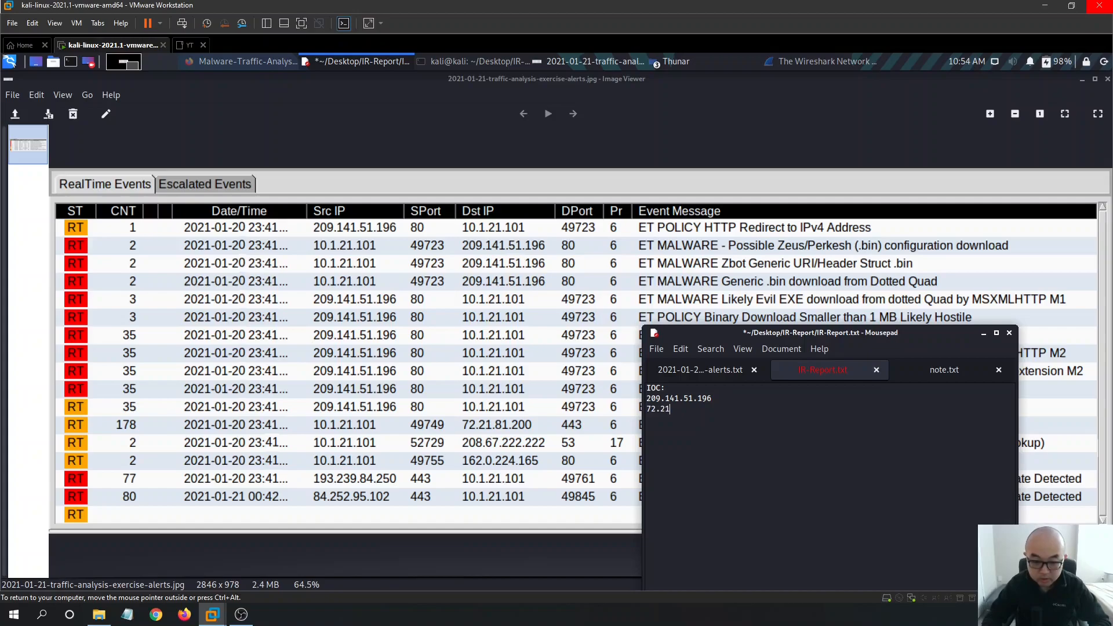
text(.81.200 )
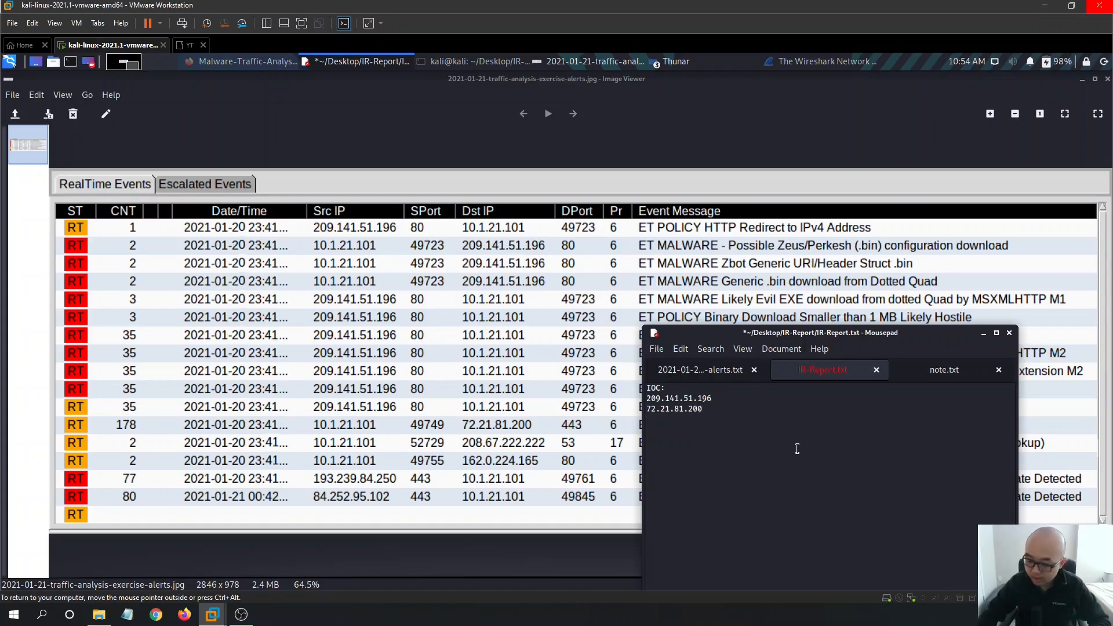
text(208.67.222.222 16.)
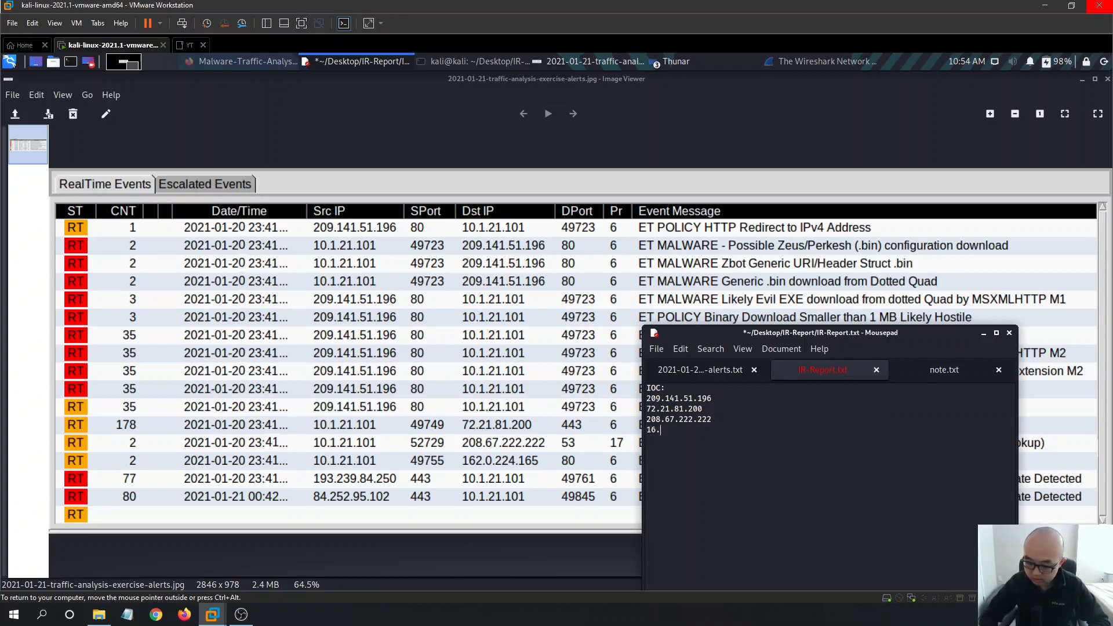
key(BackSpace)
text(2.0.224.165)
key(Return)
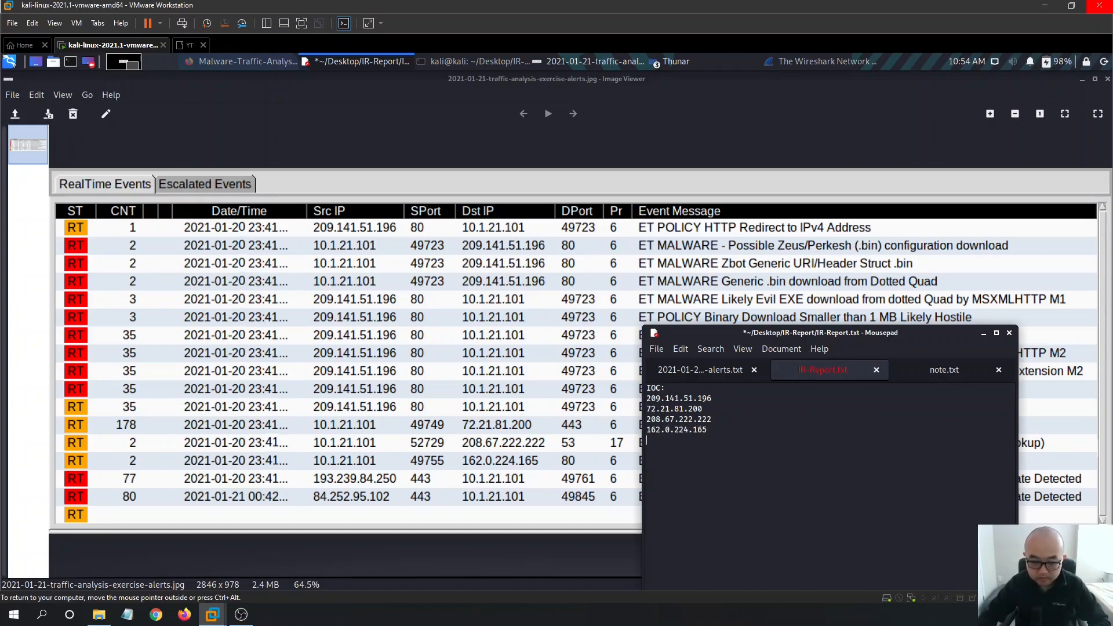
- Append 193.239.84.250 and 84.252.95.102 below 162.0.224.165, then save with Ctrl+S
drag(795, 332, 546, 105)
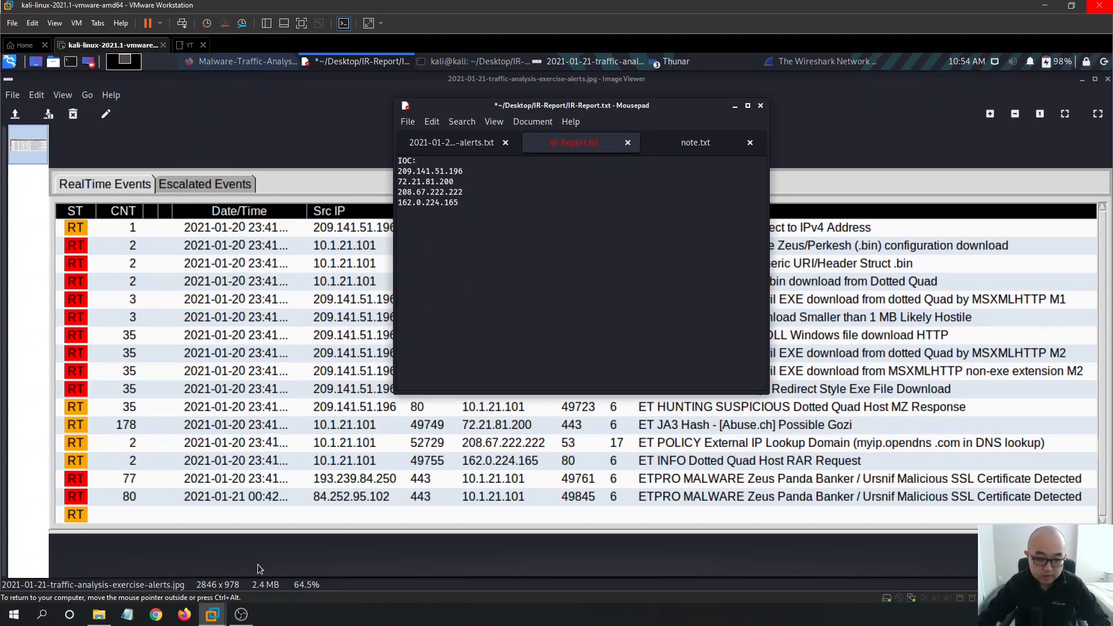
text(193)
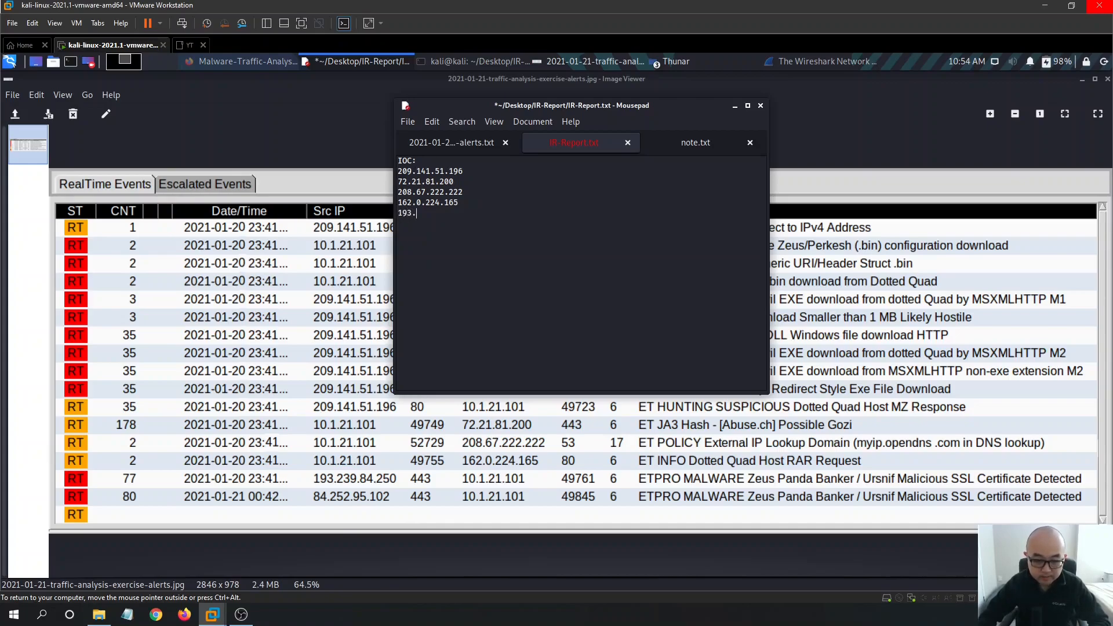
text(.239.84.25)
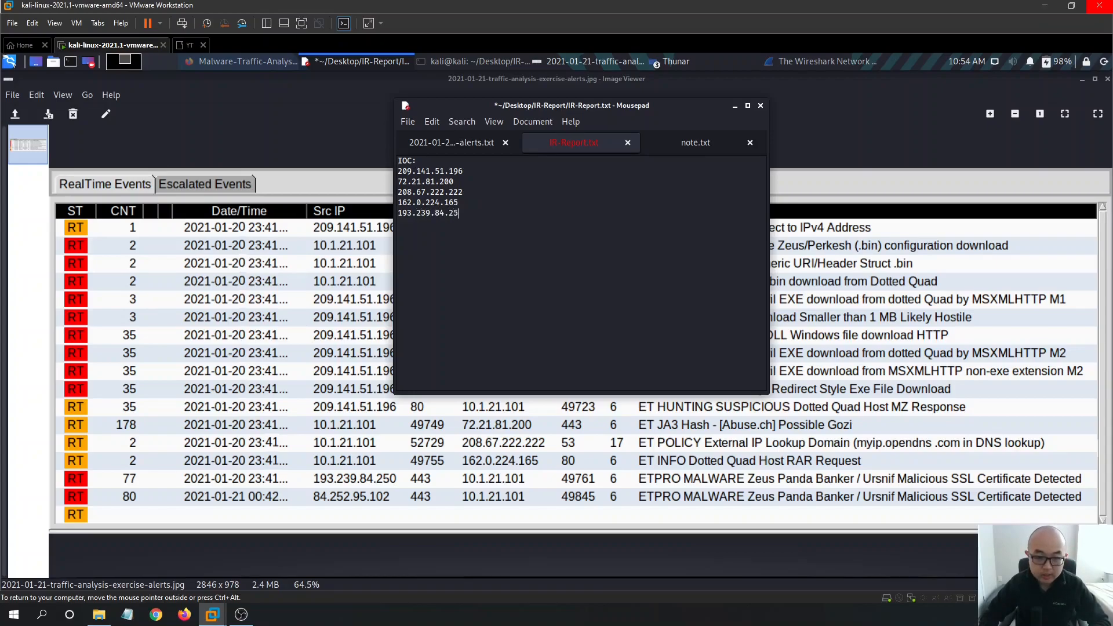
text(0)
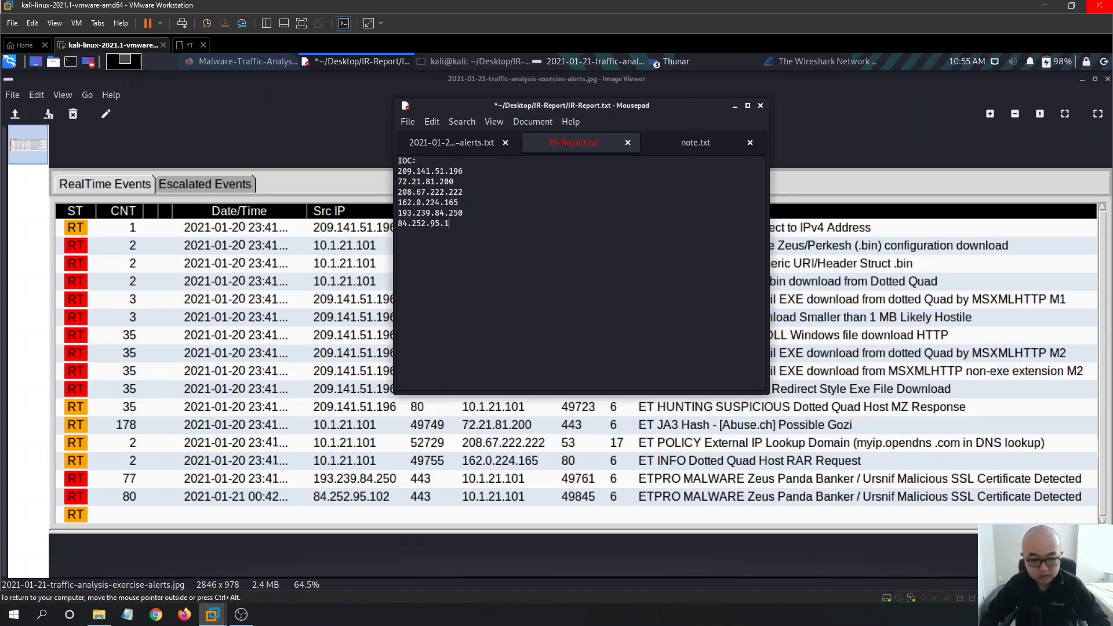
drag(630, 107, 661, 186)
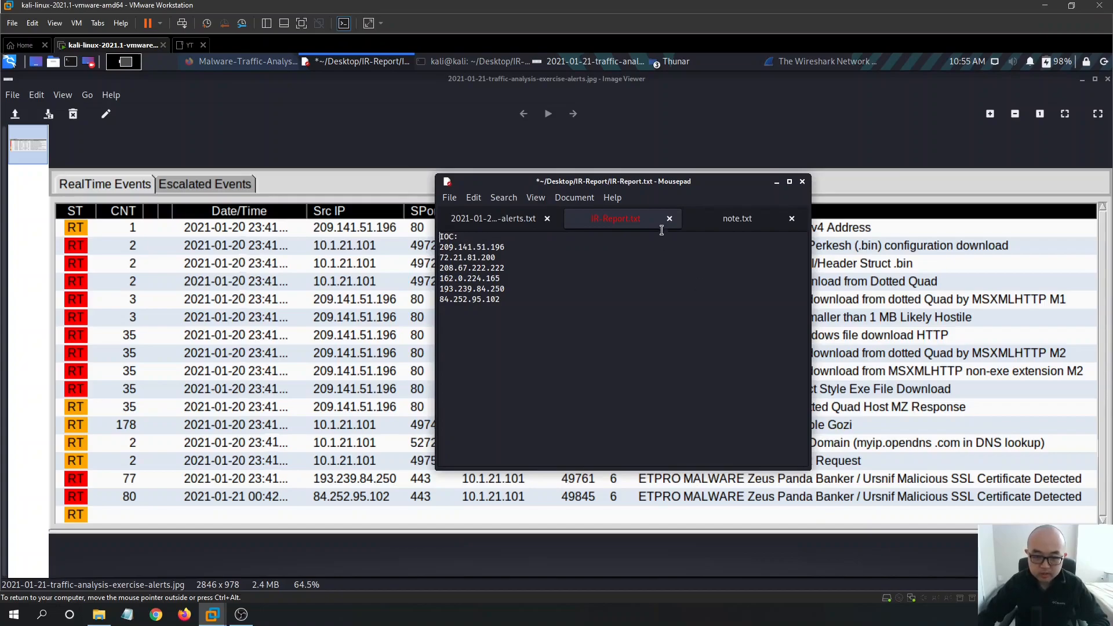
drag(656, 192, 709, 247)
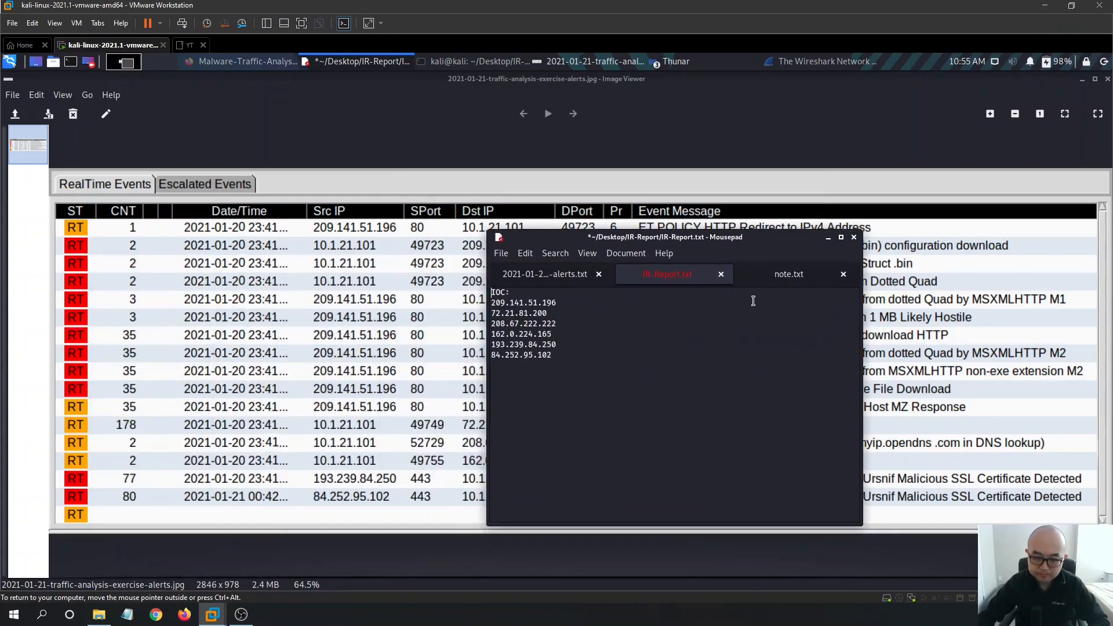
key(Return)
key(ctrl+s)
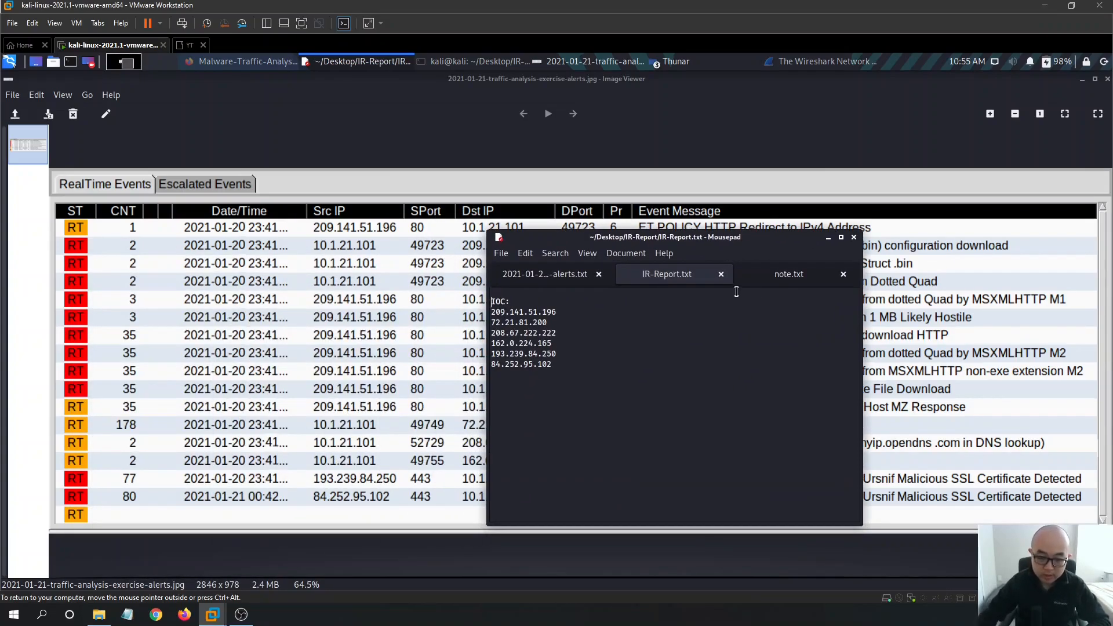
drag(684, 238, 608, 197)
drag(718, 197, 592, 230)
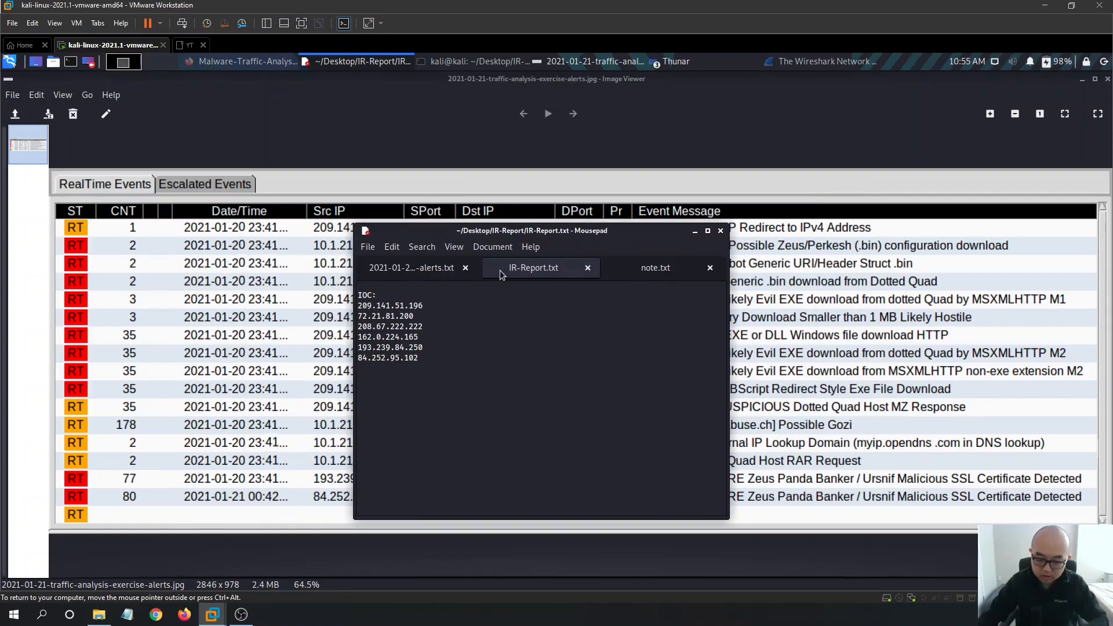
- Add a Victim: heading with an IP: label above IOC:, enter the victim IP, and save
key(Return)
key(Up)
text(V)
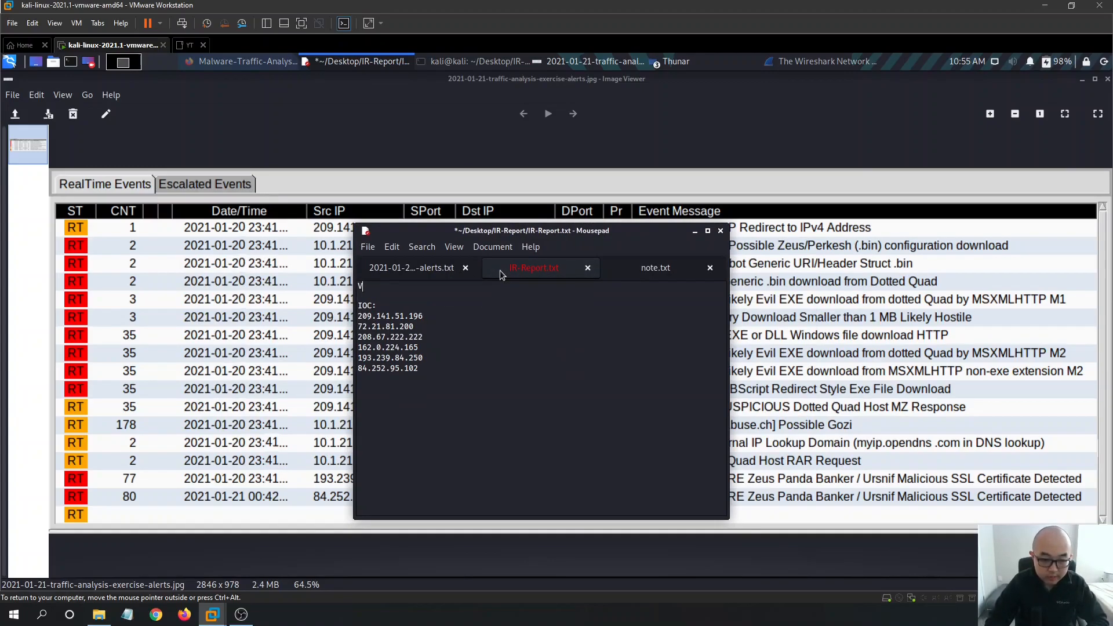
text(ic)
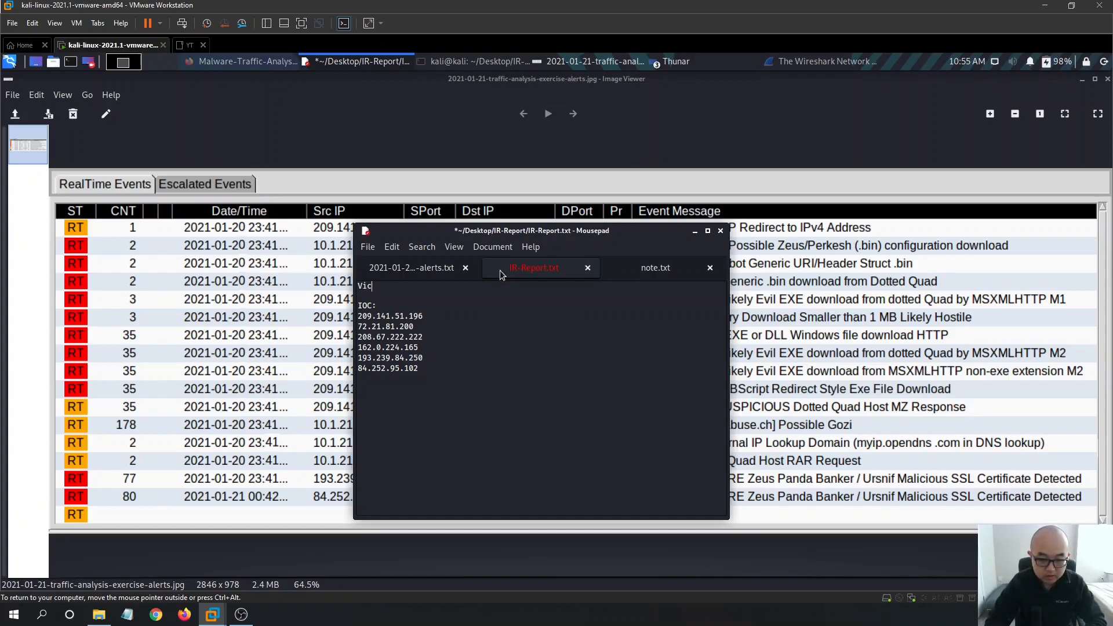
text(t)
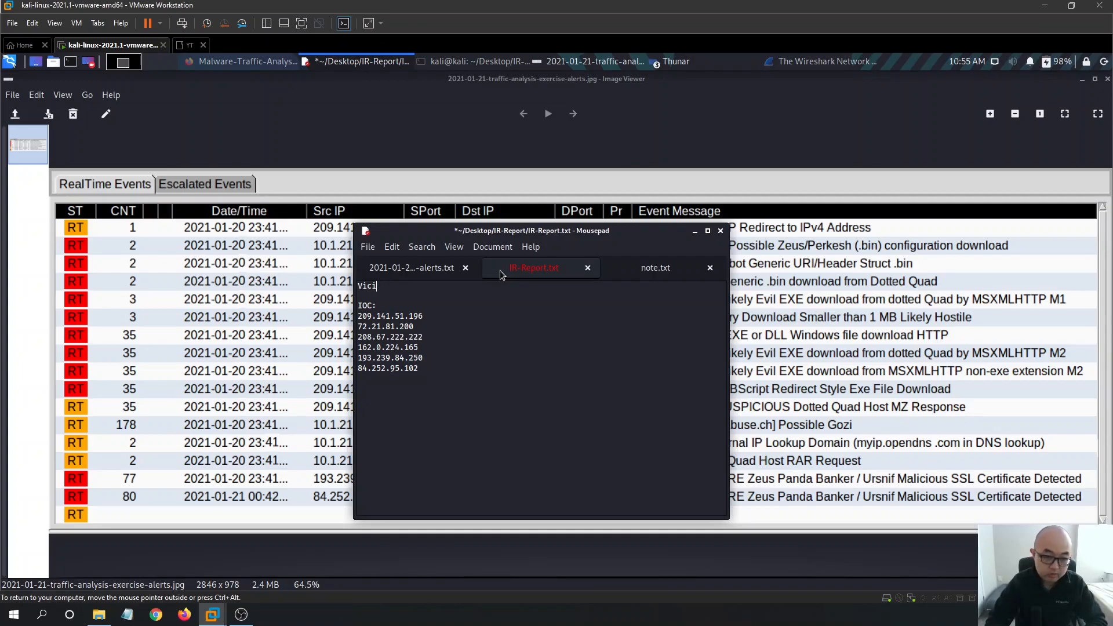
text(im)
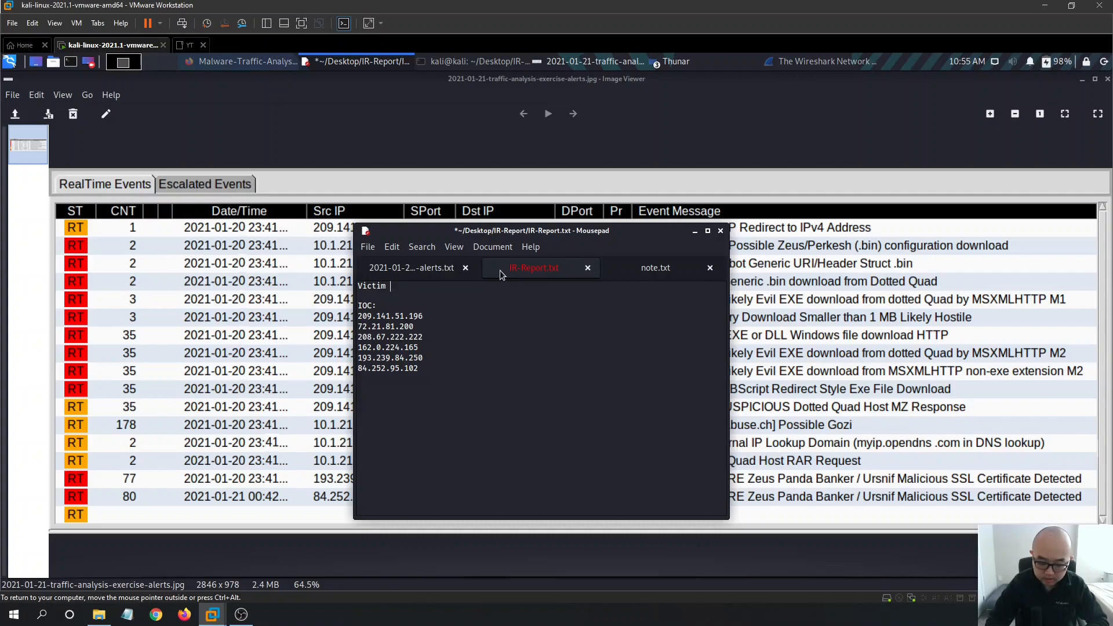
key(BackSpace)
text(:)
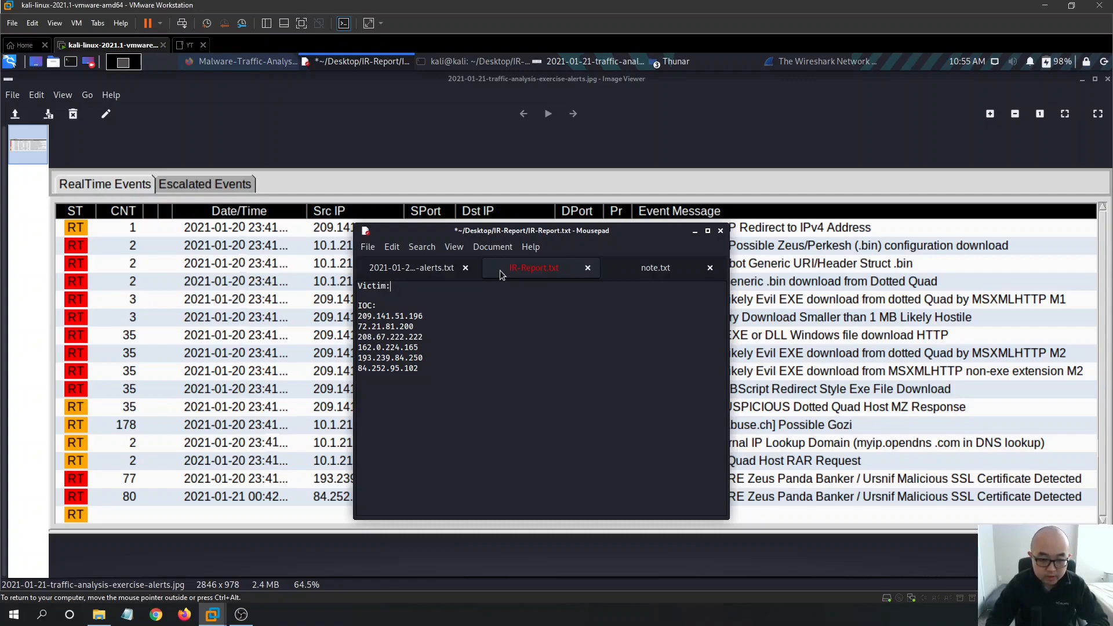
key(Return)
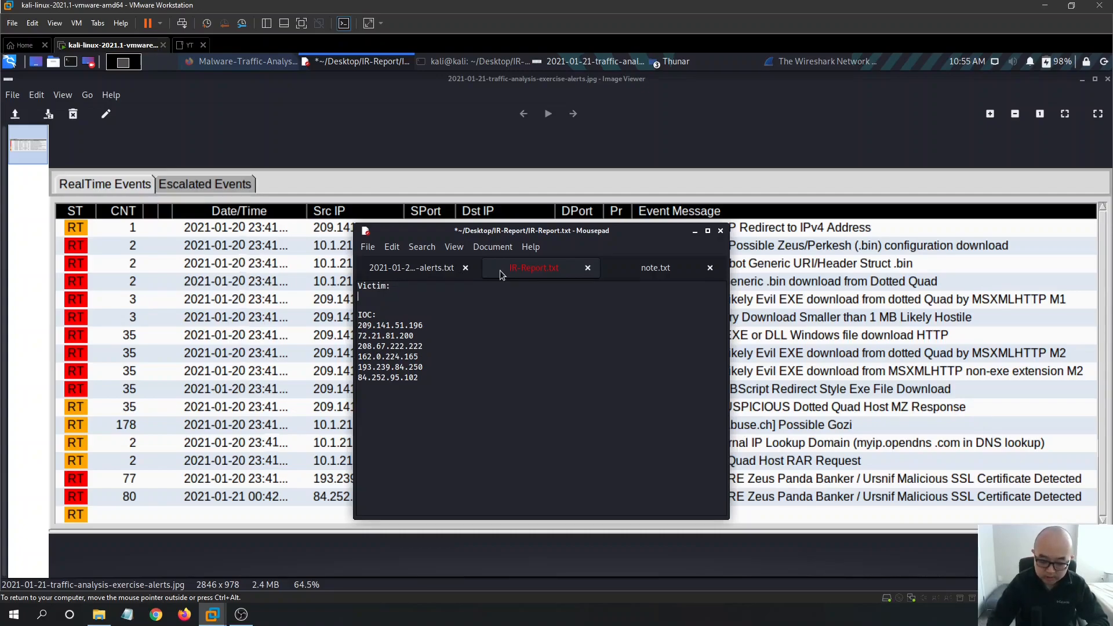
text(IP:)
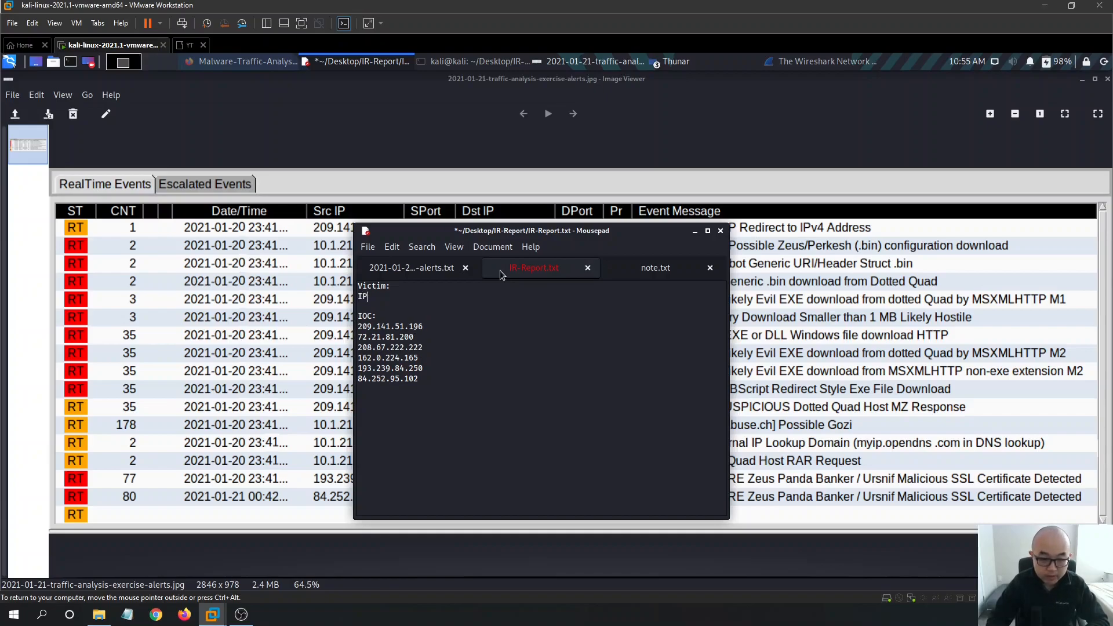
key(Return)
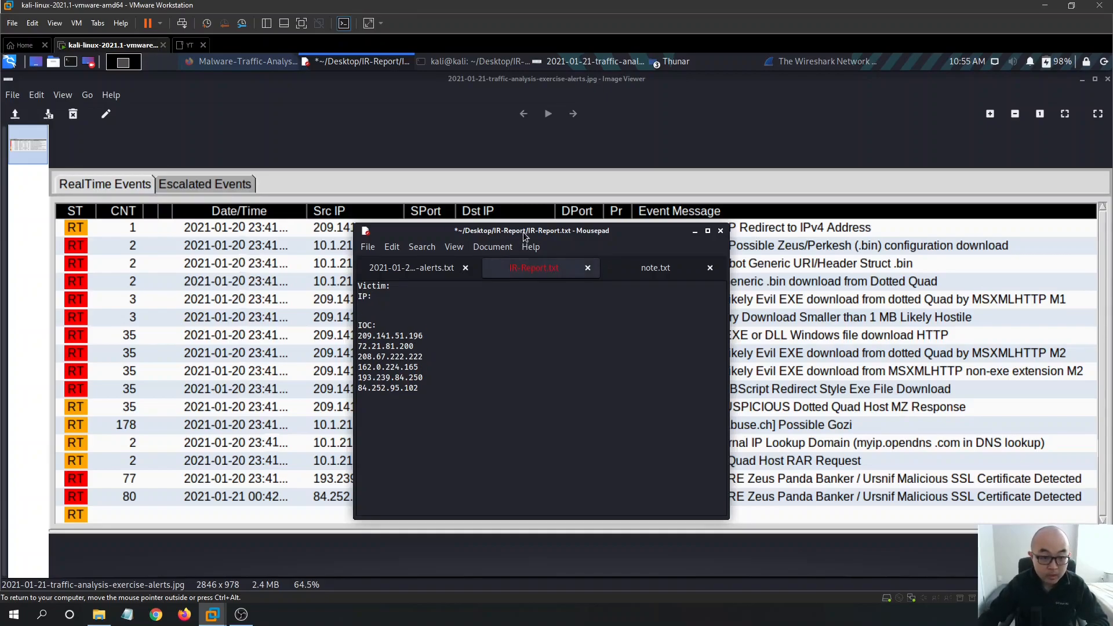
drag(525, 231, 621, 272)
text(10.1.21.101)
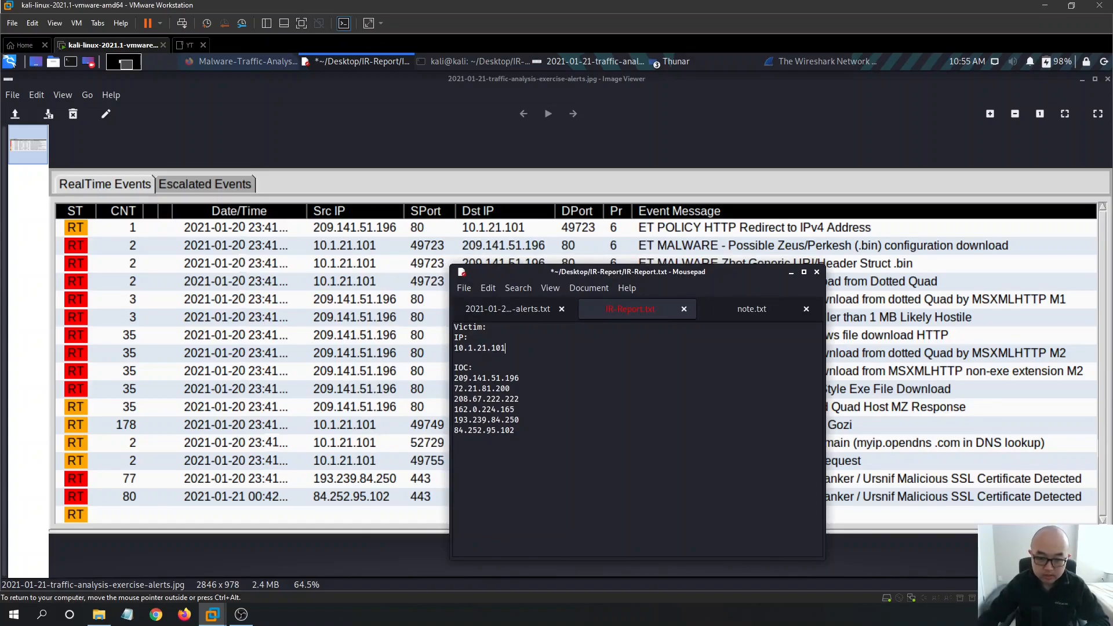
key(ctrl+s)
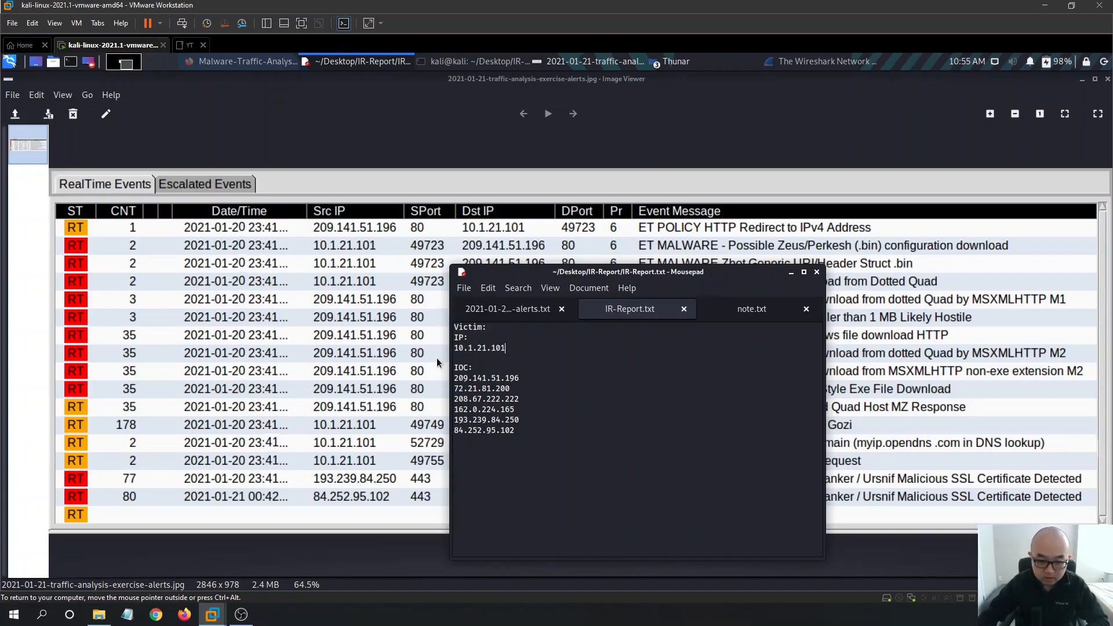
- Join 10.1.21.101 onto the IP: line and add a Hostname line below it
click(457, 350)
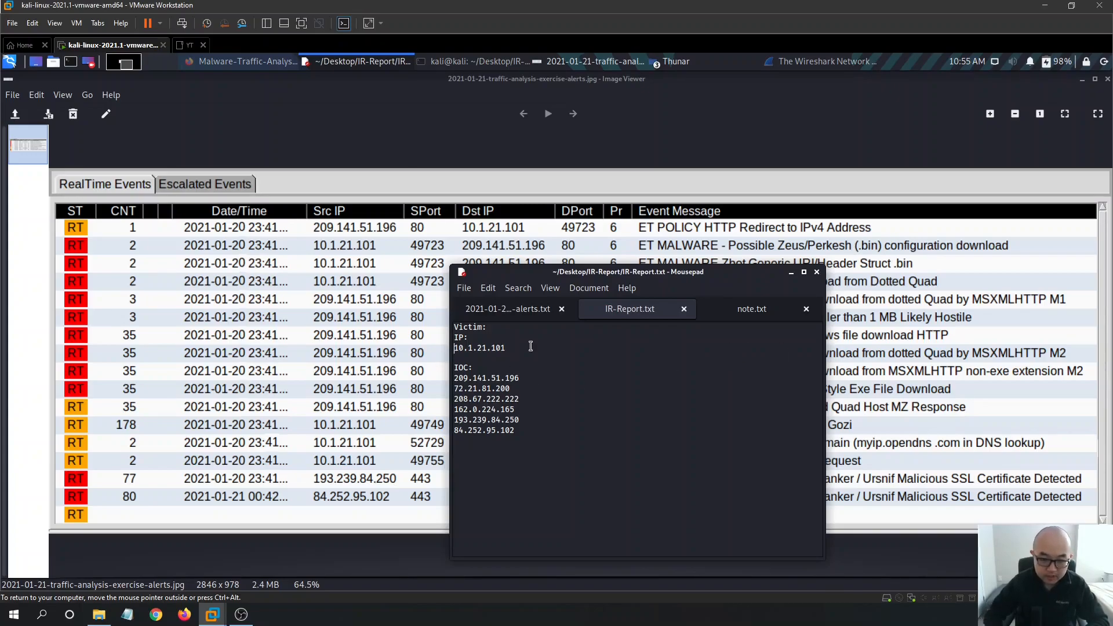
key(BackSpace)
key(End)
key(Return)
text(H)
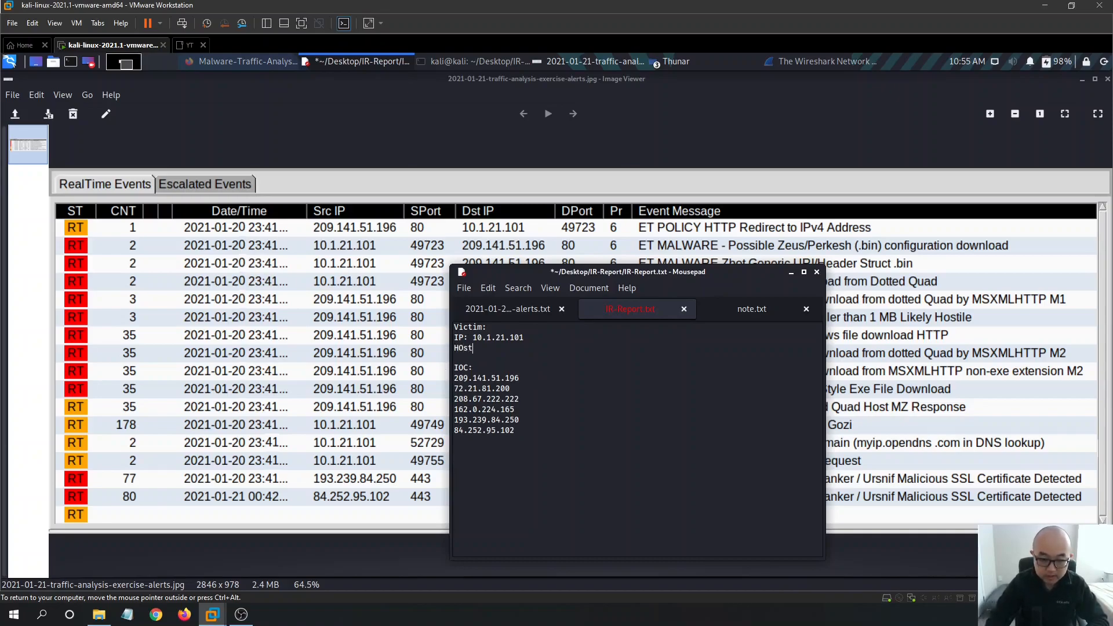
text(ostanme)
key(Return)
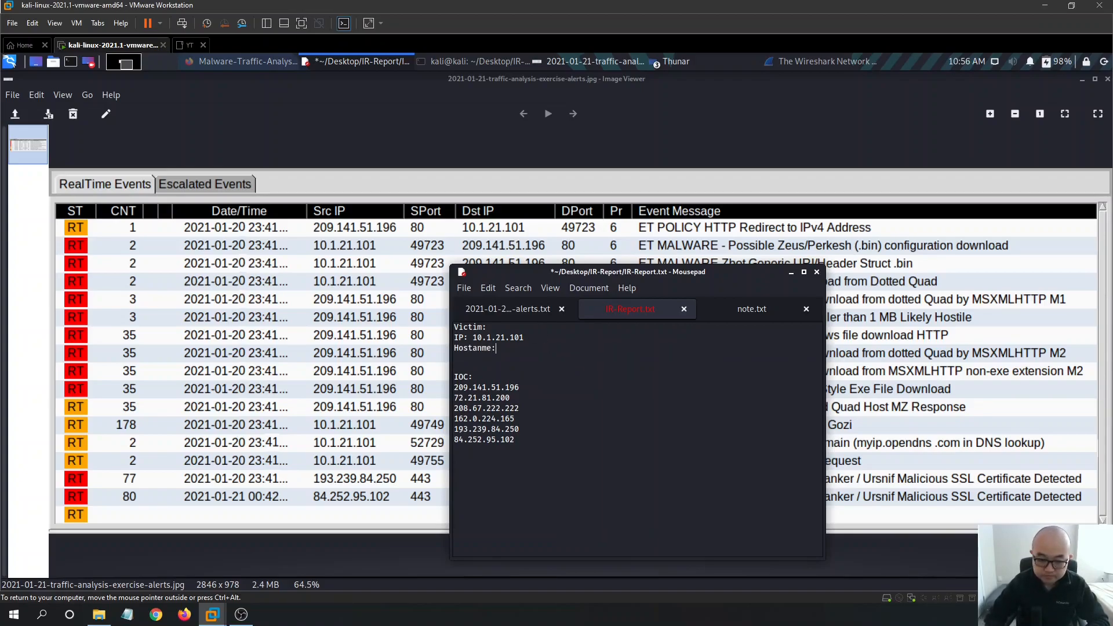
key(Return)
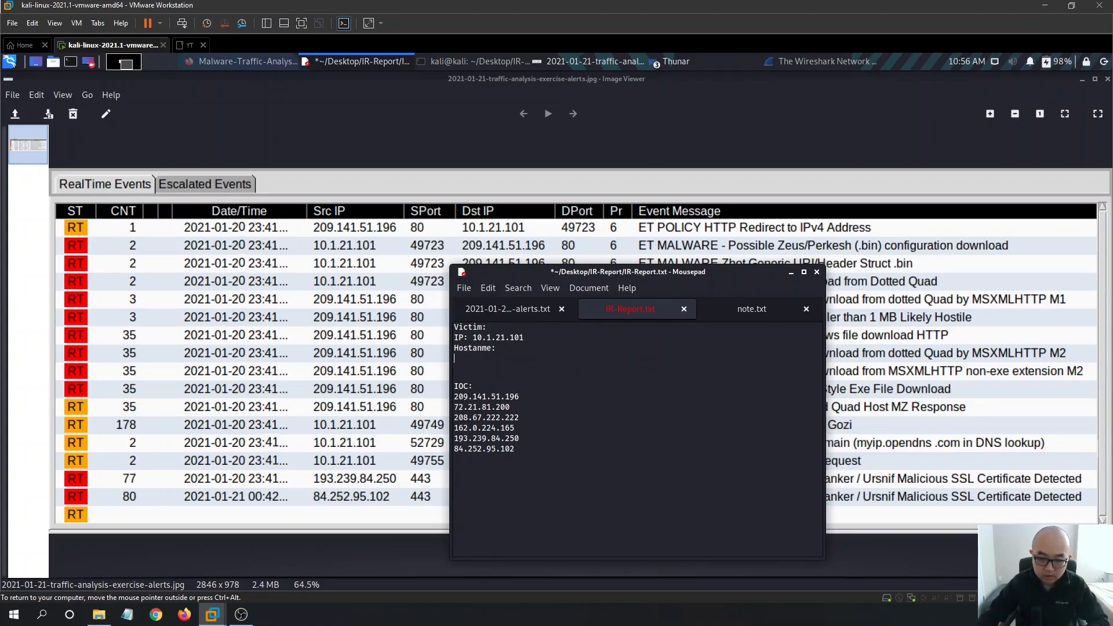
- Add Mac: and User Account: lines to the Victim section and save the report
drag(611, 275, 687, 262)
text(MAc)
key(BackSpace)
key(BackSpace)
text(ac:)
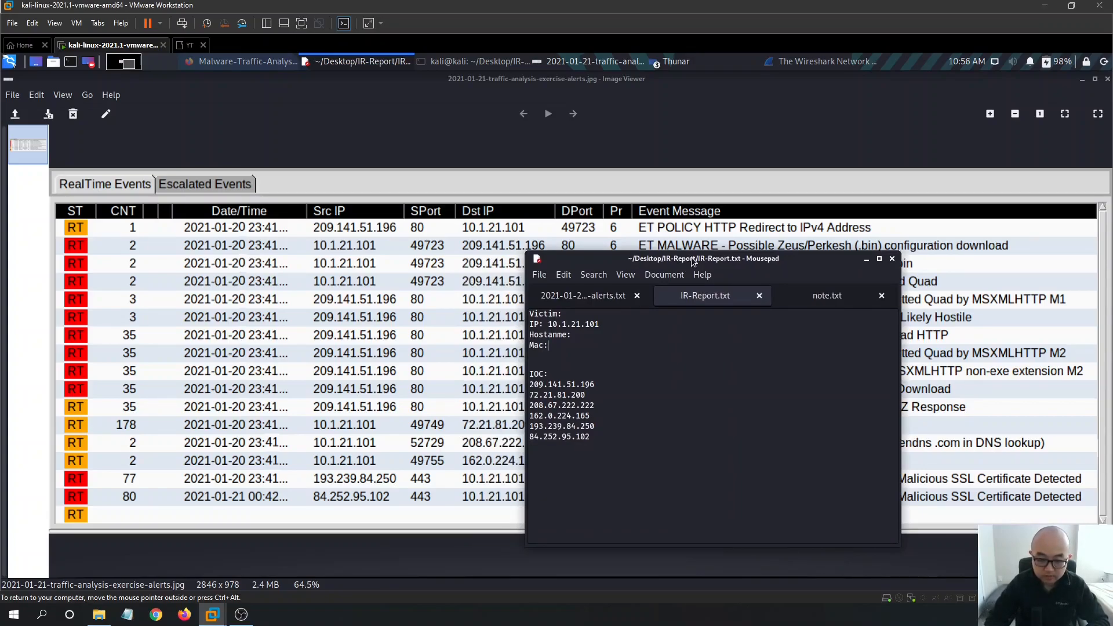
key(Return)
text(USer)
key(BackSpace)
key(BackSpace)
key(BackSpace)
text(ser)
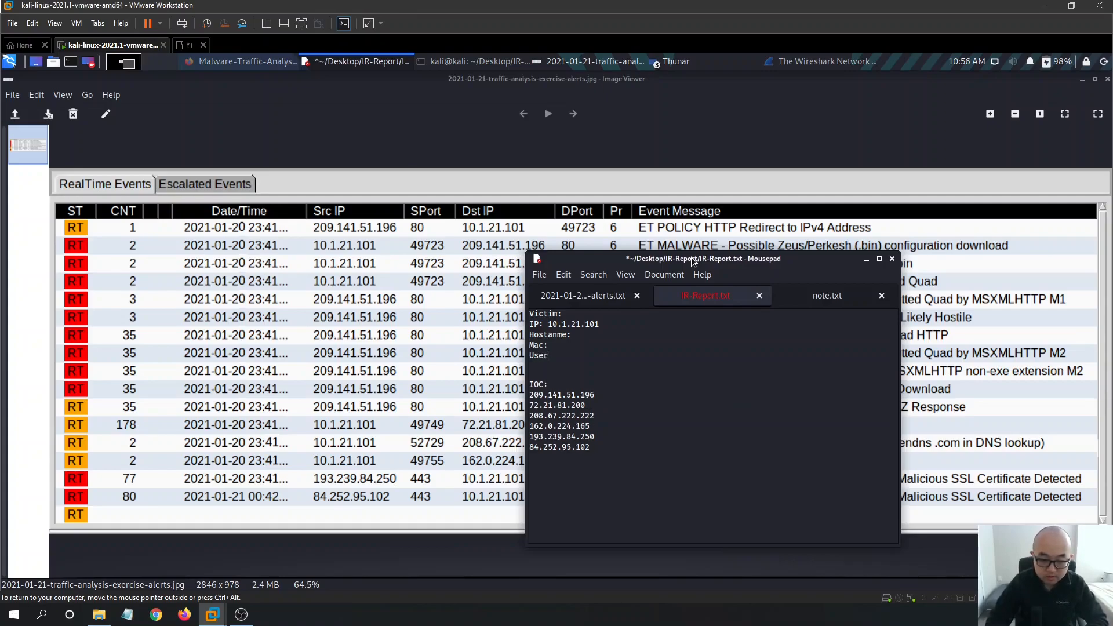
text( ACcount)
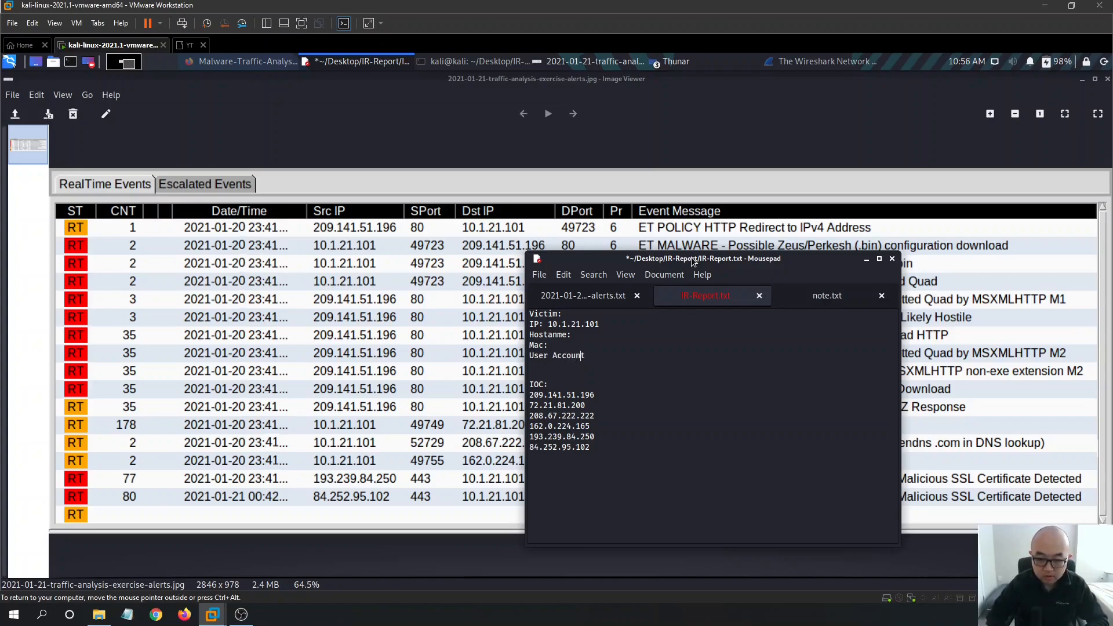
text(:)
key(ctrl+s)
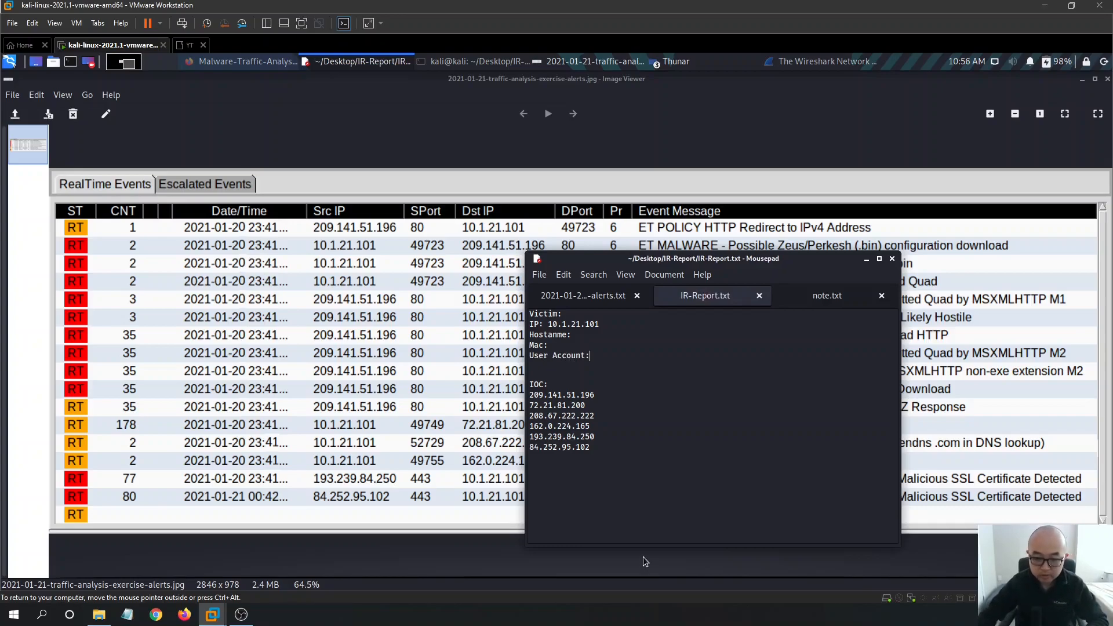
- Load 2021-01-21-traffic-analysis-exercise.pcap from Wireshark's recent files and enlarge the packet list
click(828, 71)
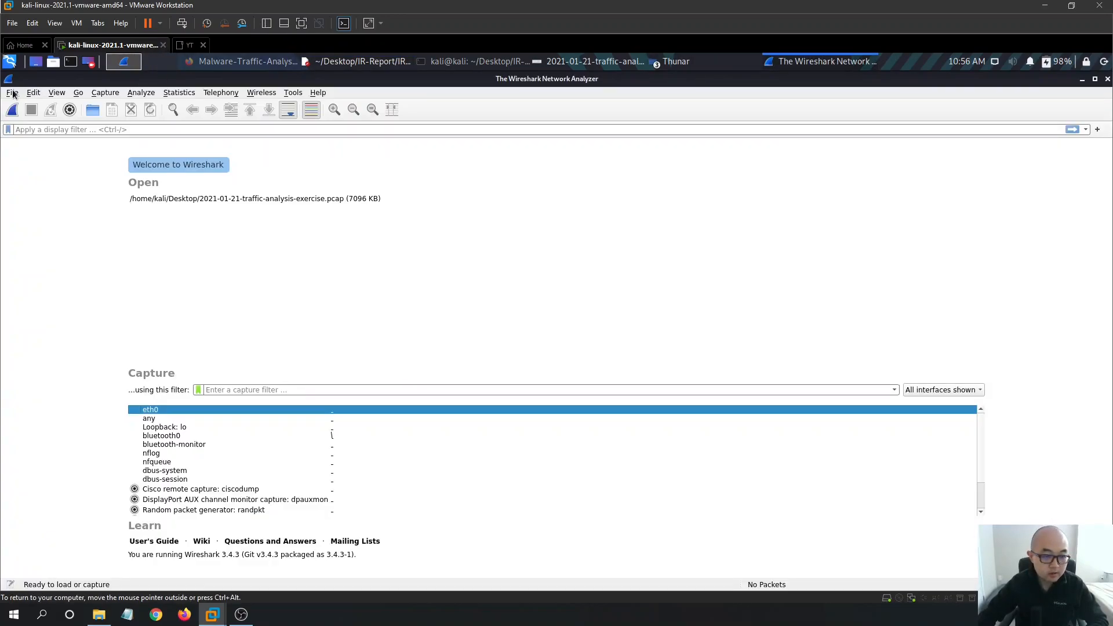
click(299, 198)
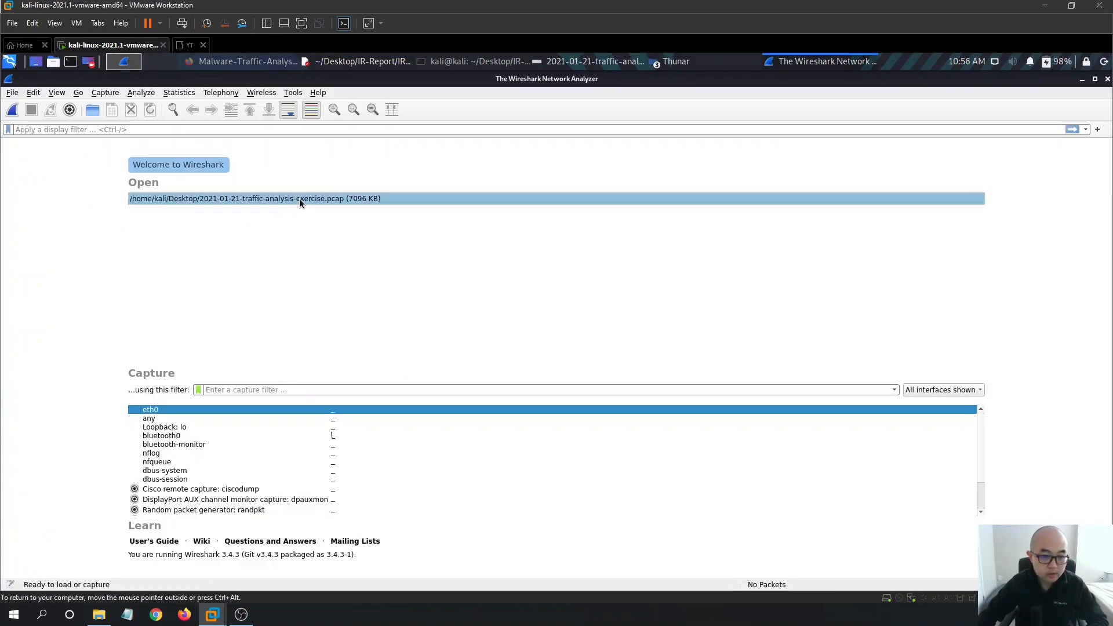
click(11, 94)
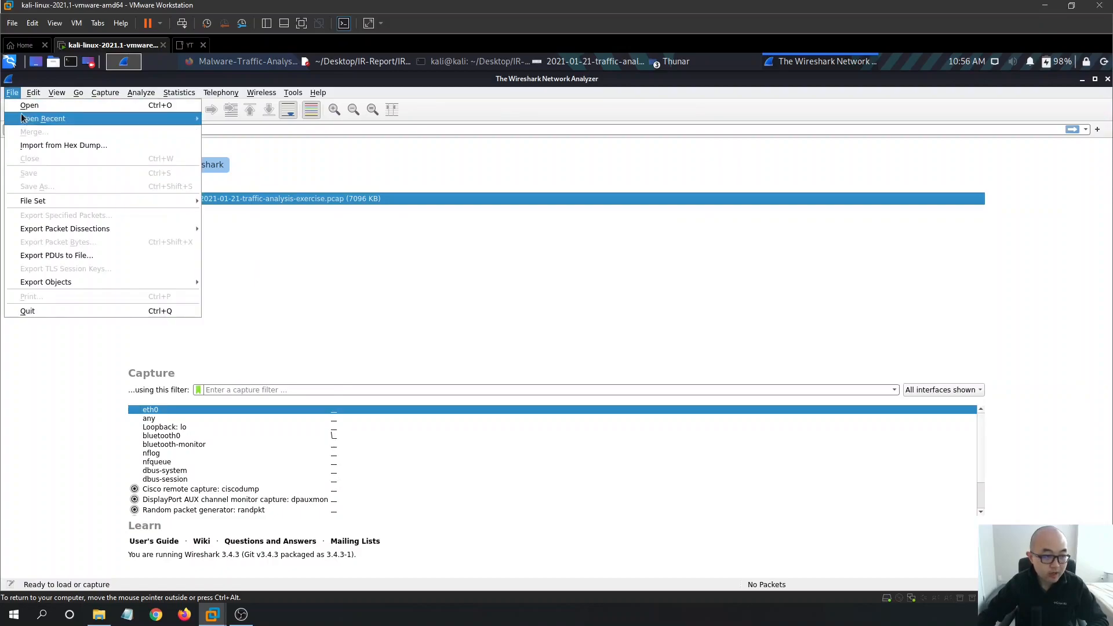
click(418, 233)
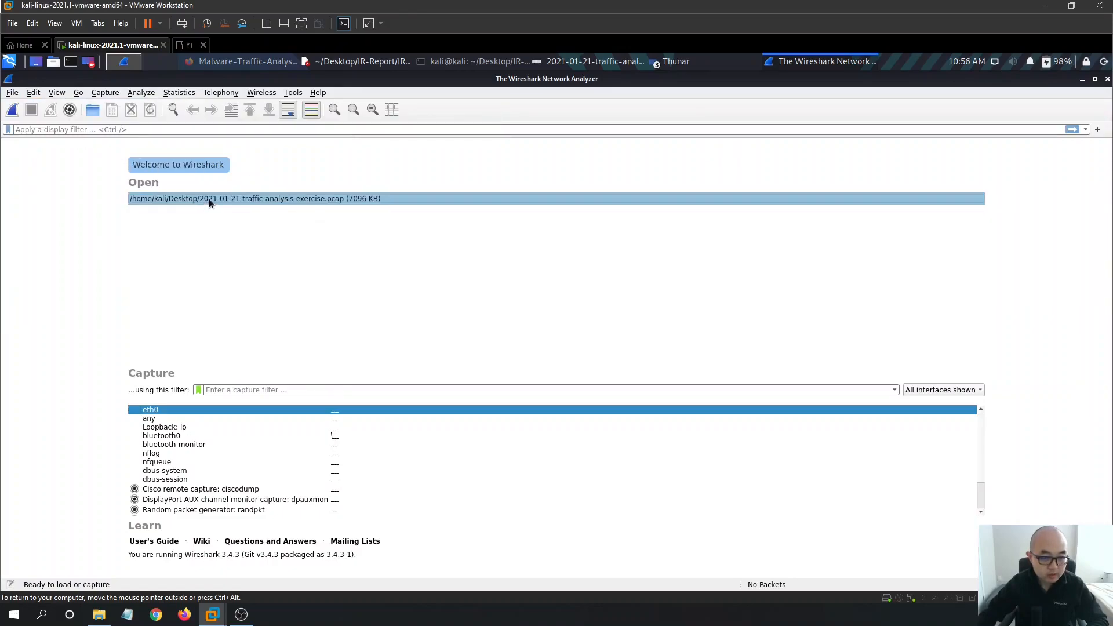
double_click(208, 198)
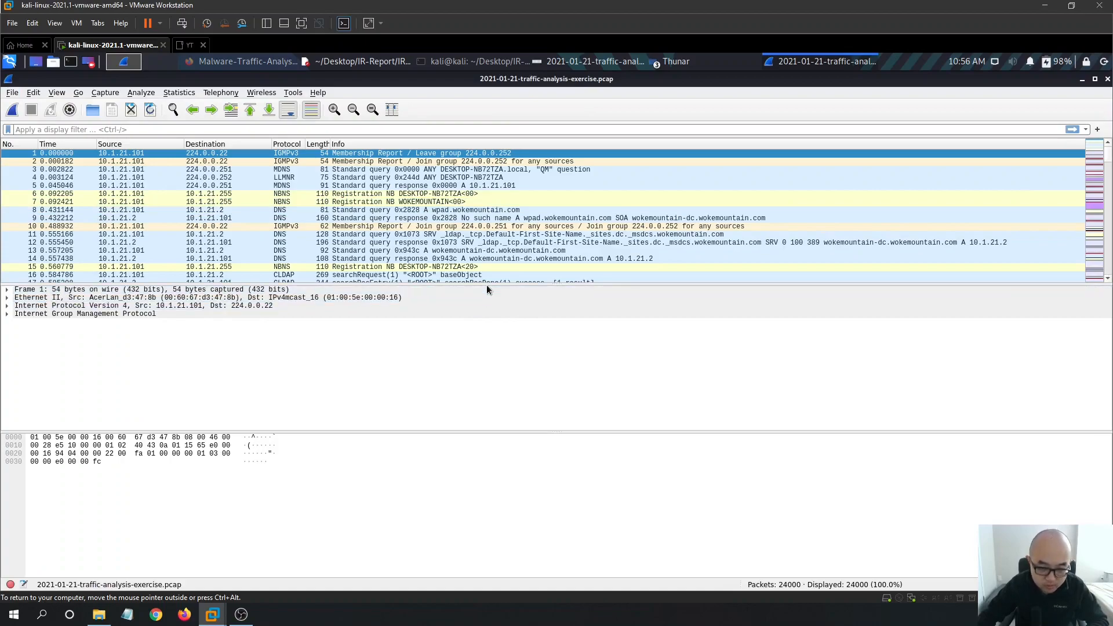
drag(492, 284, 490, 318)
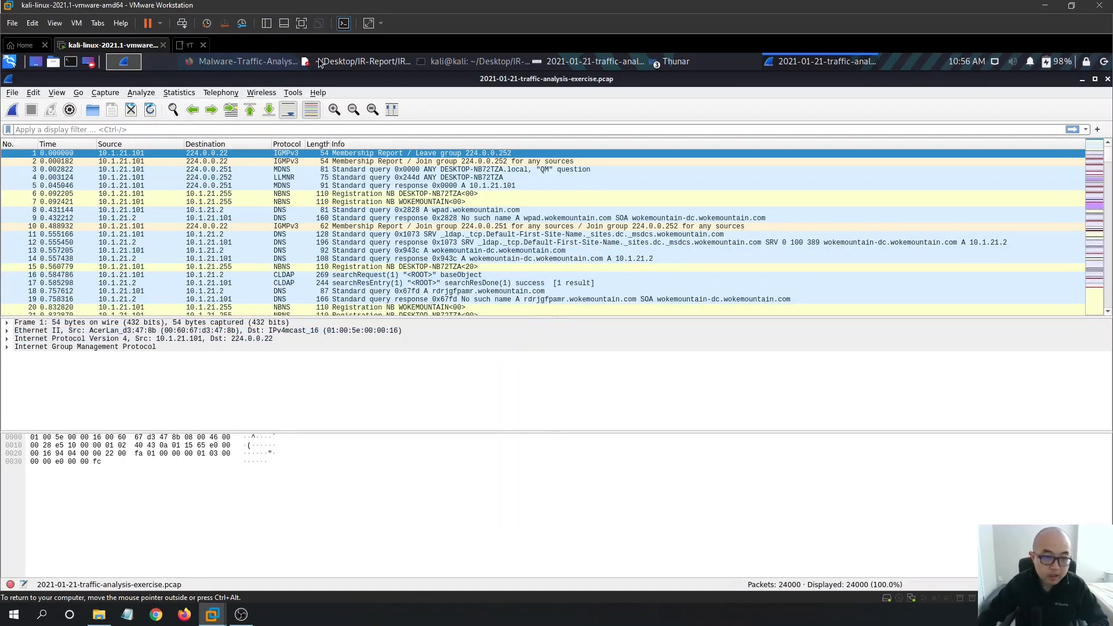
- Search 'wireshark display filter cheatsheet' in a new tab and open PacketLife's Wireshark_Display_Filters.pdf
click(269, 63)
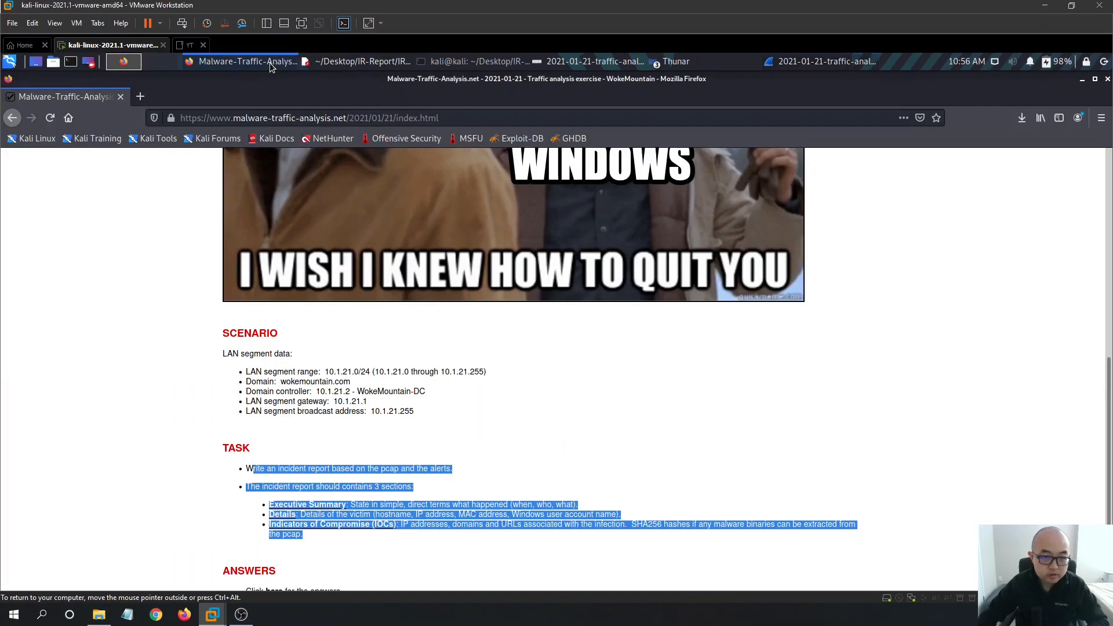
click(141, 97)
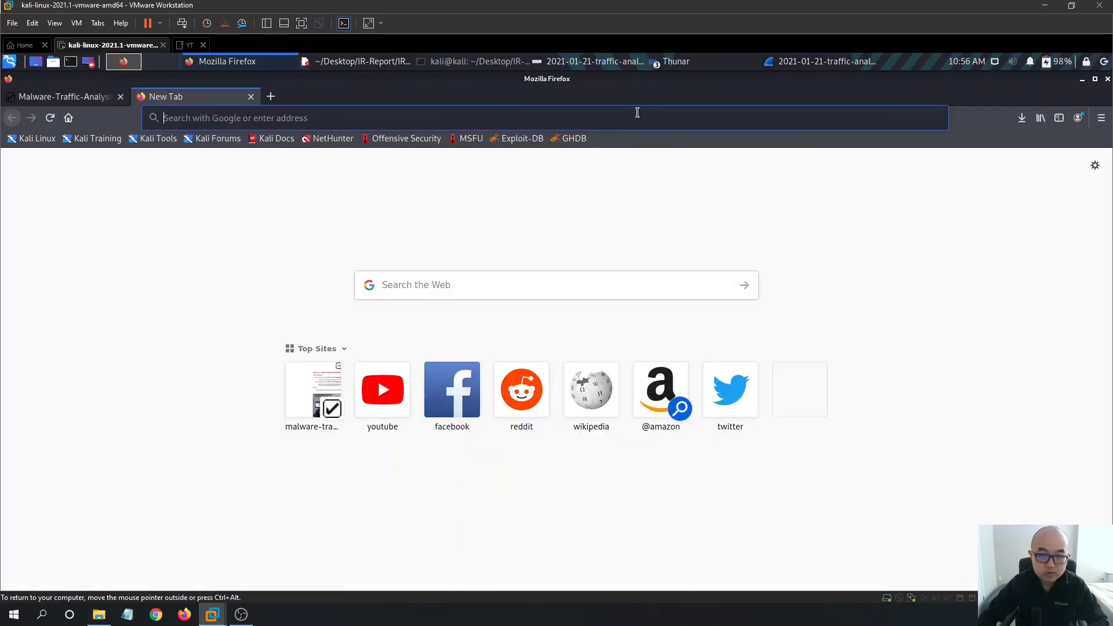
text(wireshark)
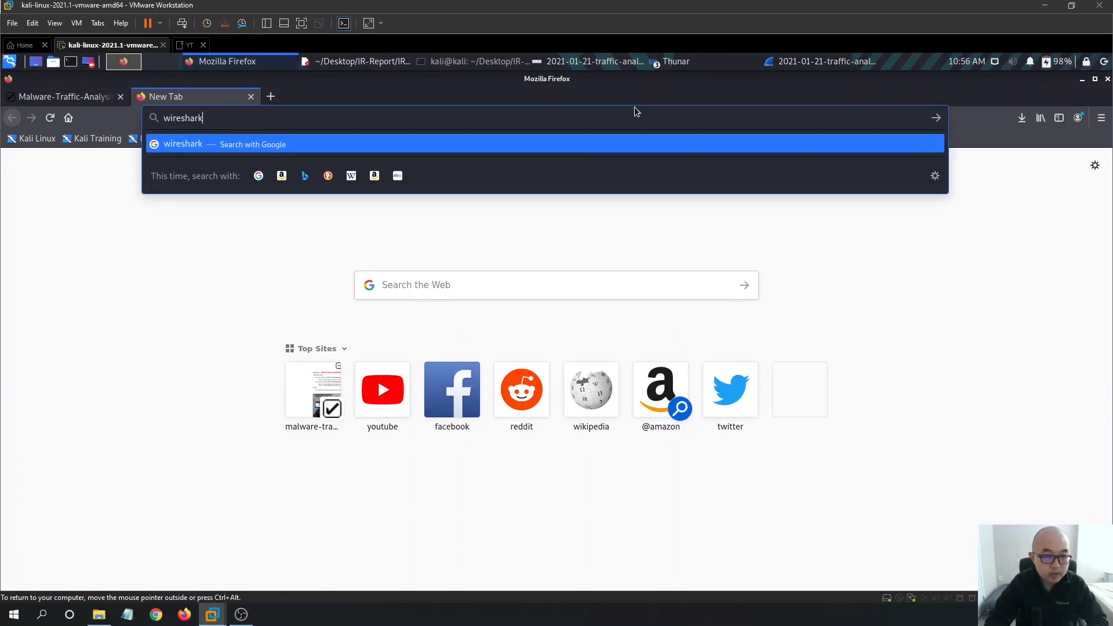
text( display)
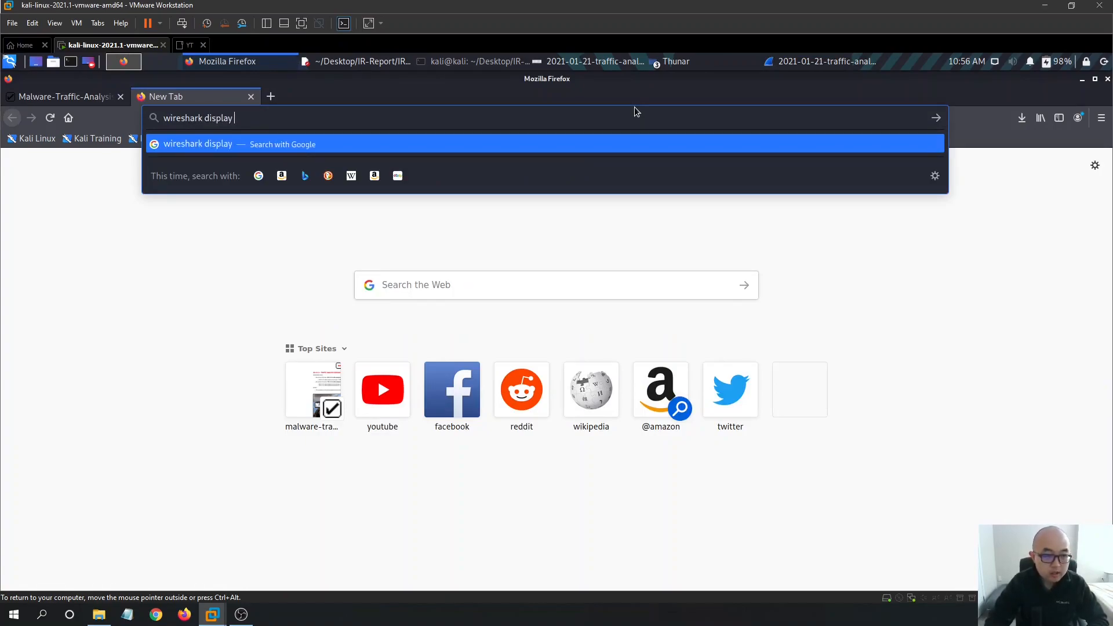
text( filter)
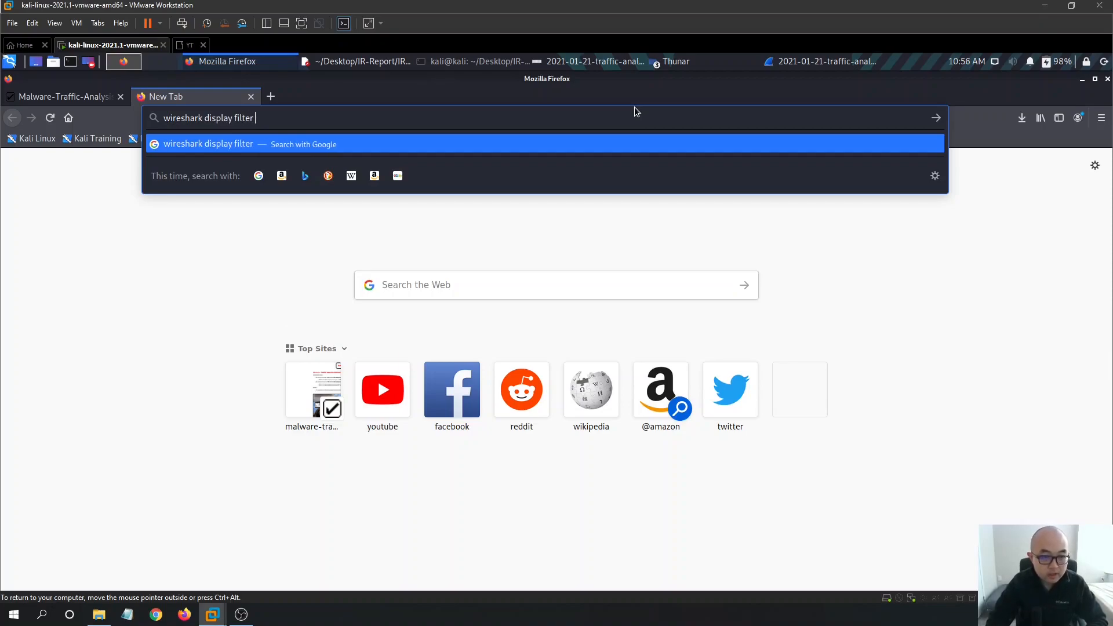
text( cheatseet)
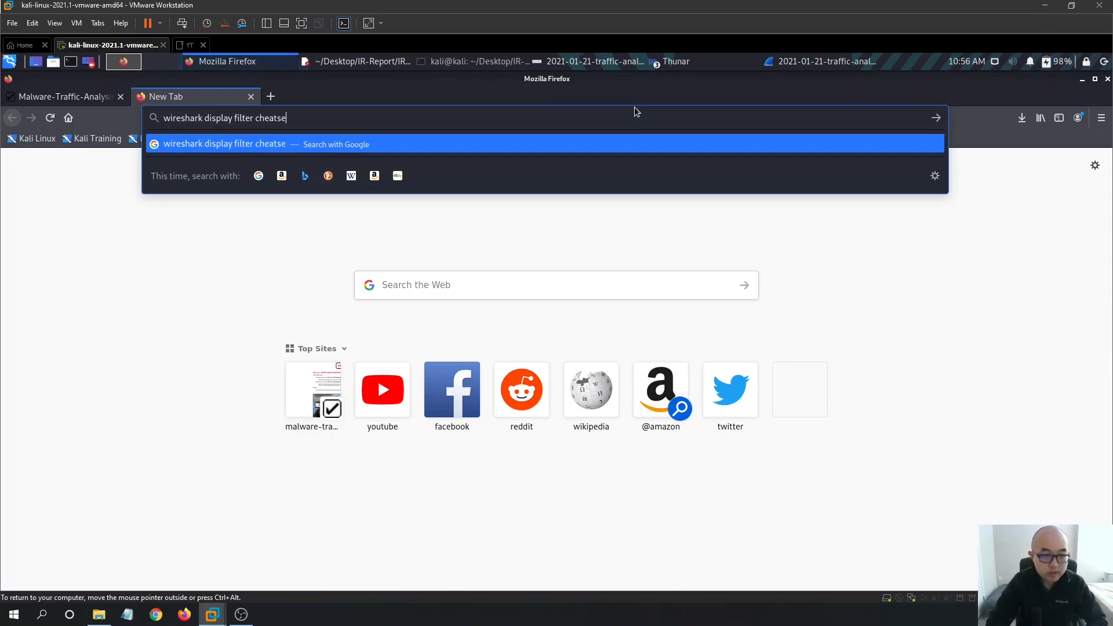
key(BackSpace)
key(BackSpace)
key(BackSpace)
text(heet)
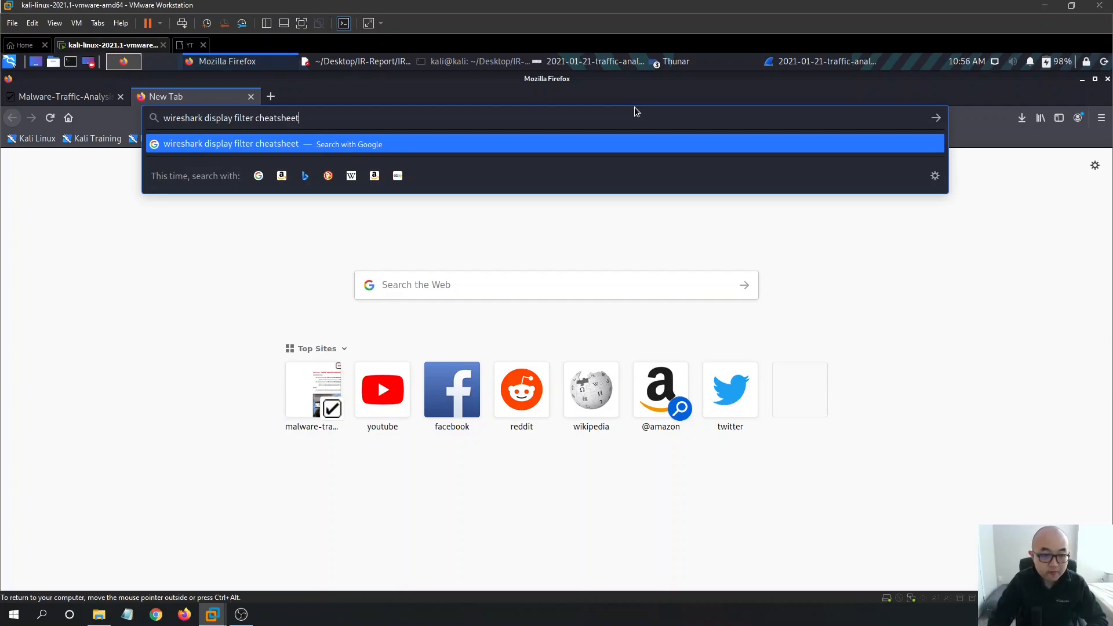
key(Return)
scroll(586, 248, down, 3)
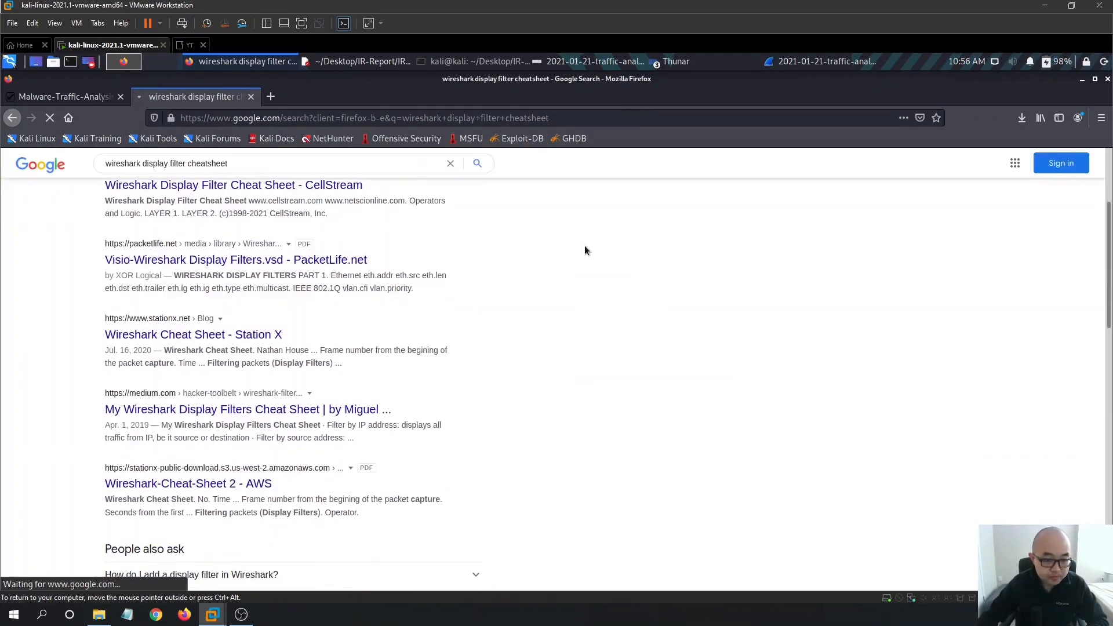
scroll(532, 330, up, 2)
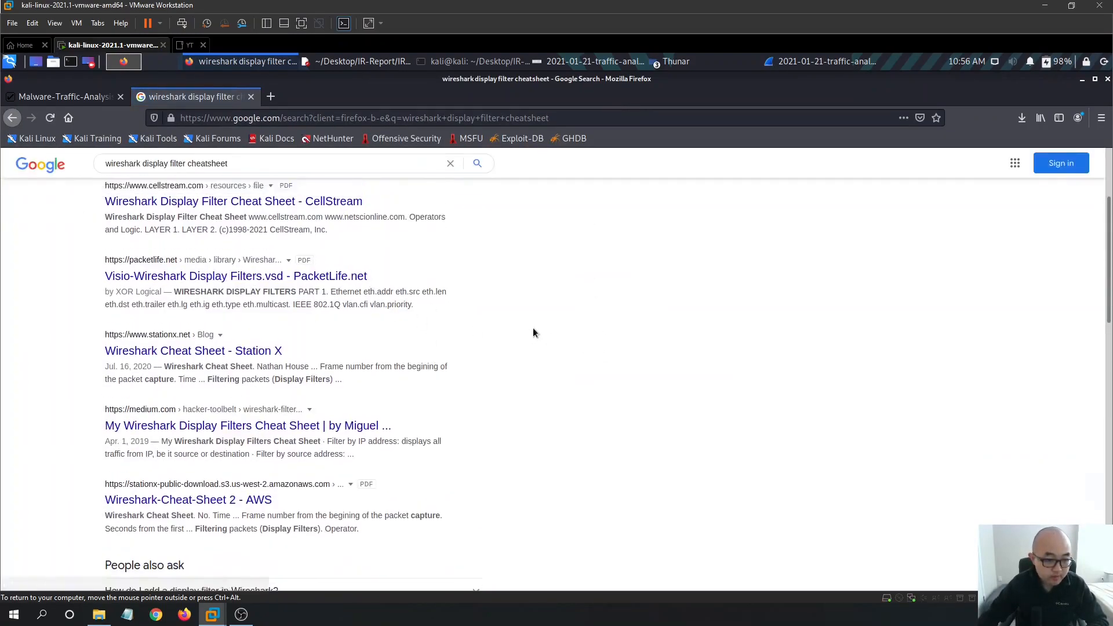
click(286, 392)
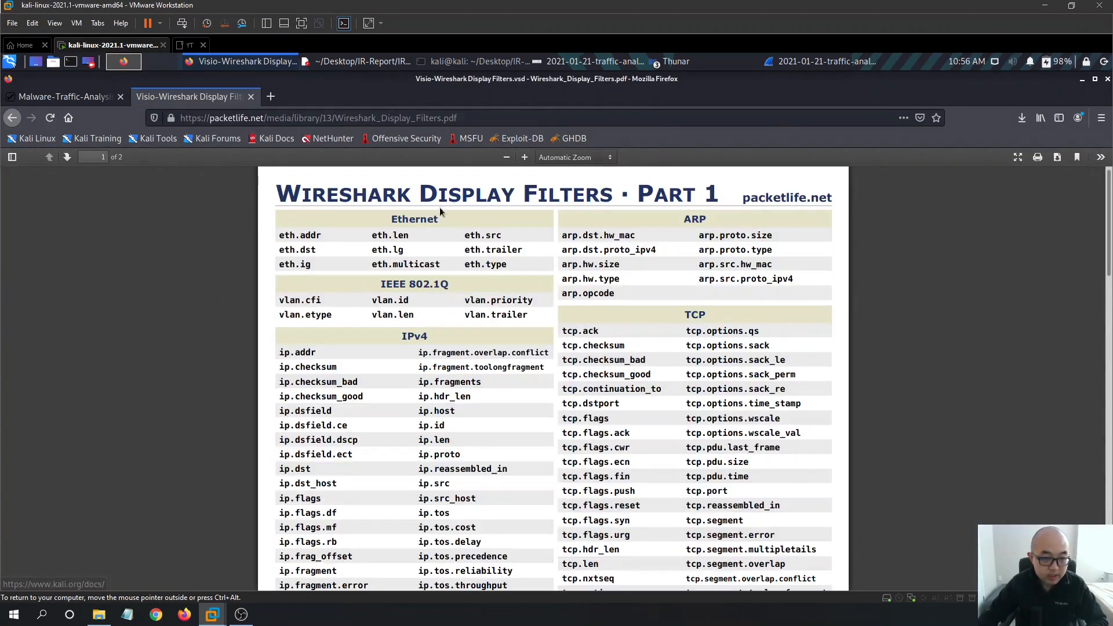
- Scroll through the IPv4, TCP and ARP filter fields, then minimize Firefox
scroll(652, 284, down, 8)
scroll(779, 373, down, 10)
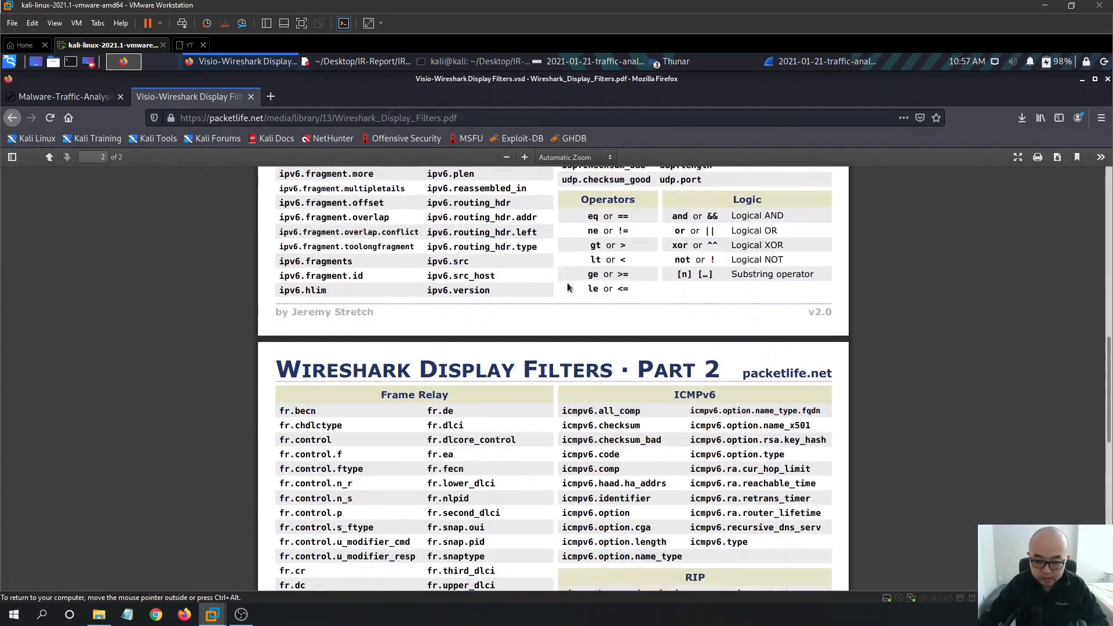
scroll(1046, 454, down, 3)
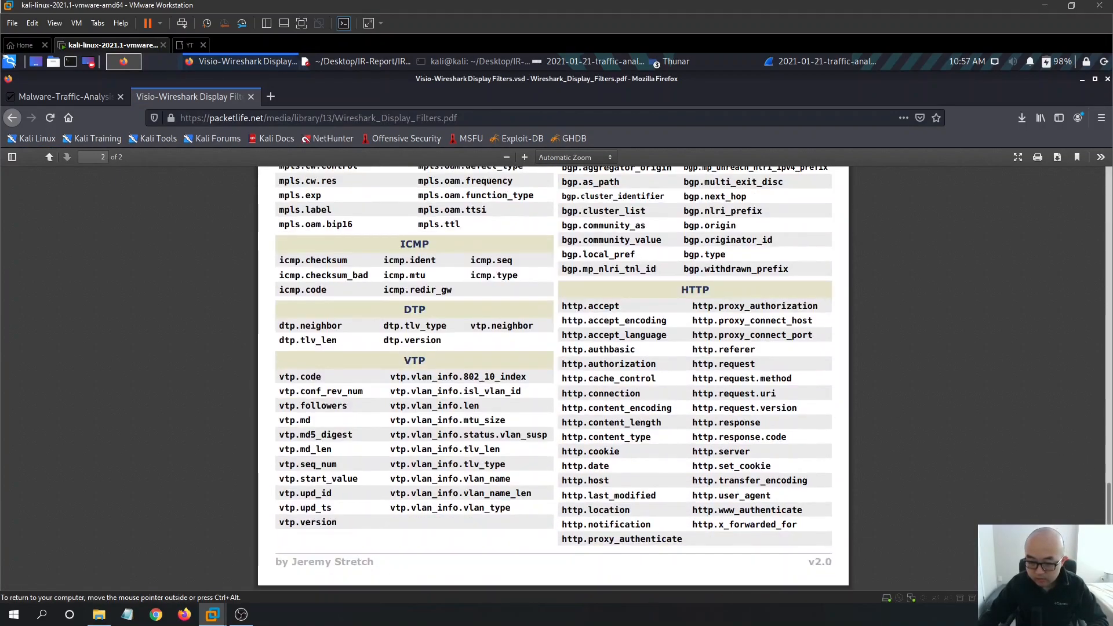
scroll(833, 414, up, 10)
scroll(719, 348, down, 5)
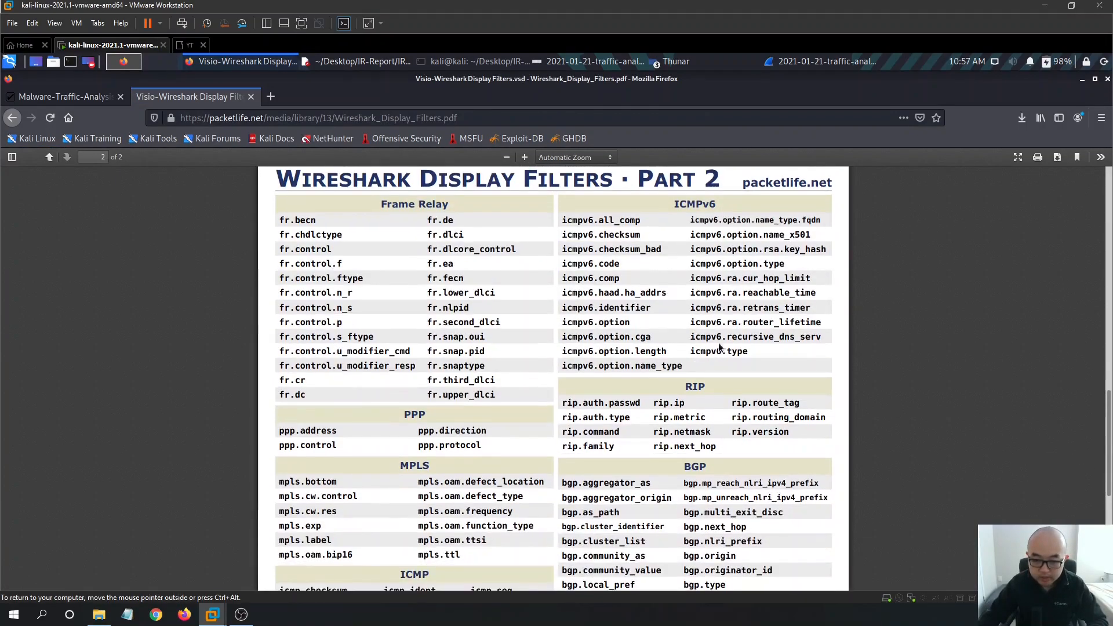
right_click(838, 410)
click(916, 349)
scroll(726, 481, down, 3)
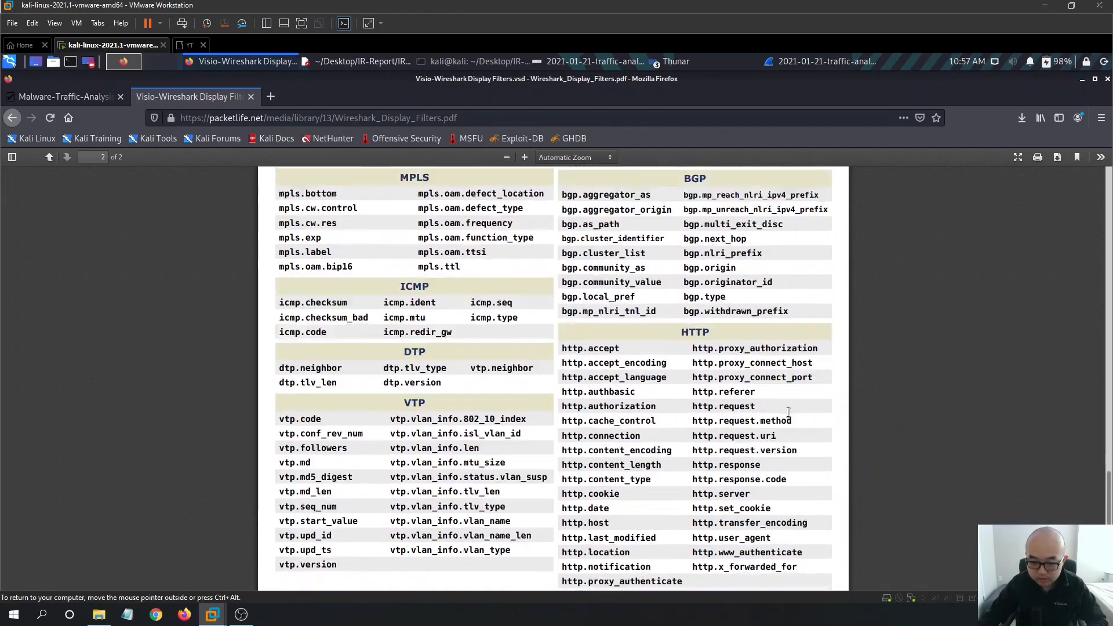
scroll(506, 386, up, 20)
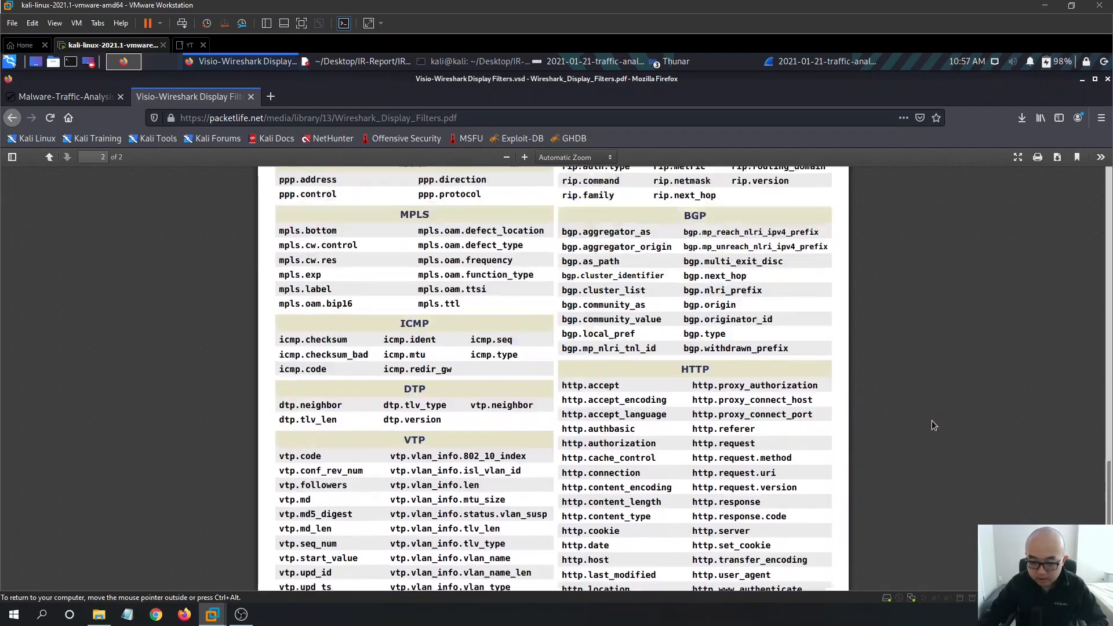
scroll(507, 386, up, 8)
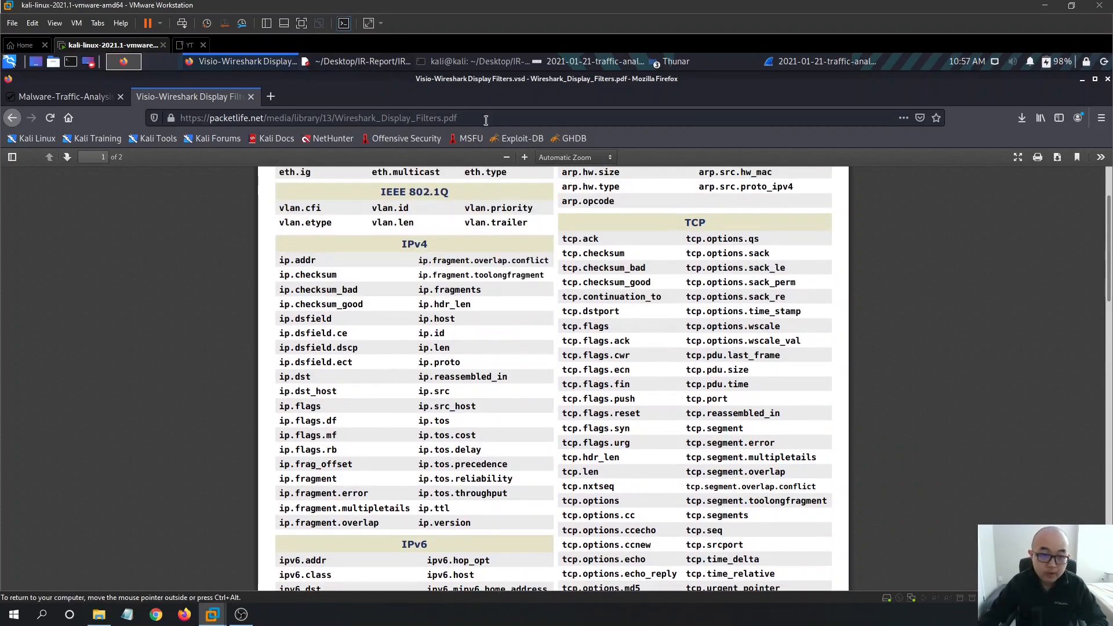
click(1081, 80)
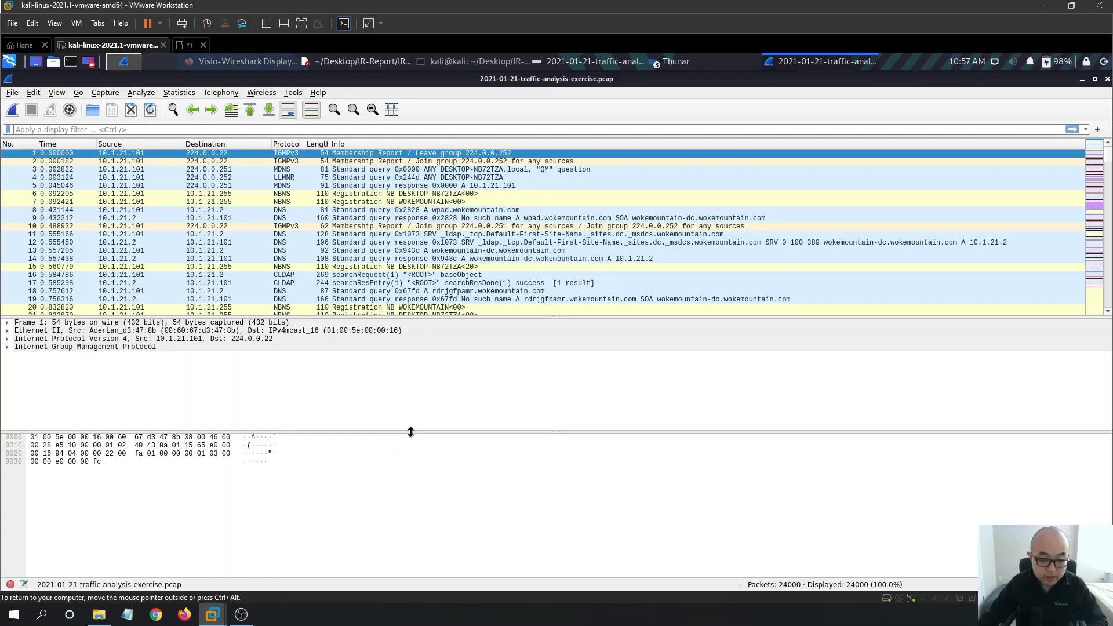
- Drag the Wireshark pane splitters down to show more packets and scroll through the list
drag(408, 432, 426, 473)
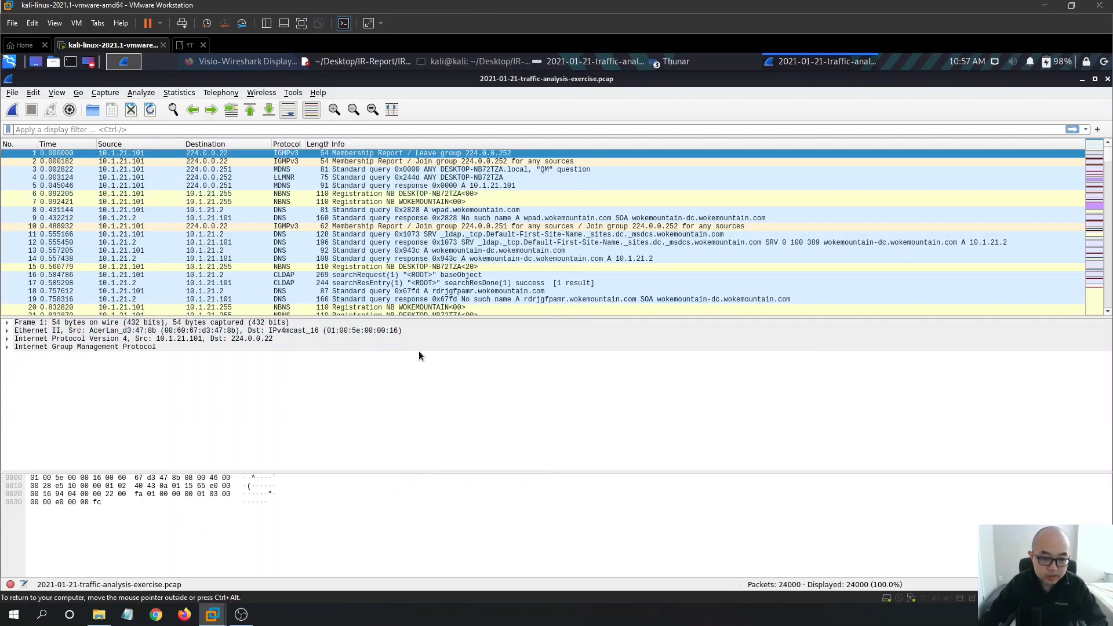
drag(446, 317, 447, 377)
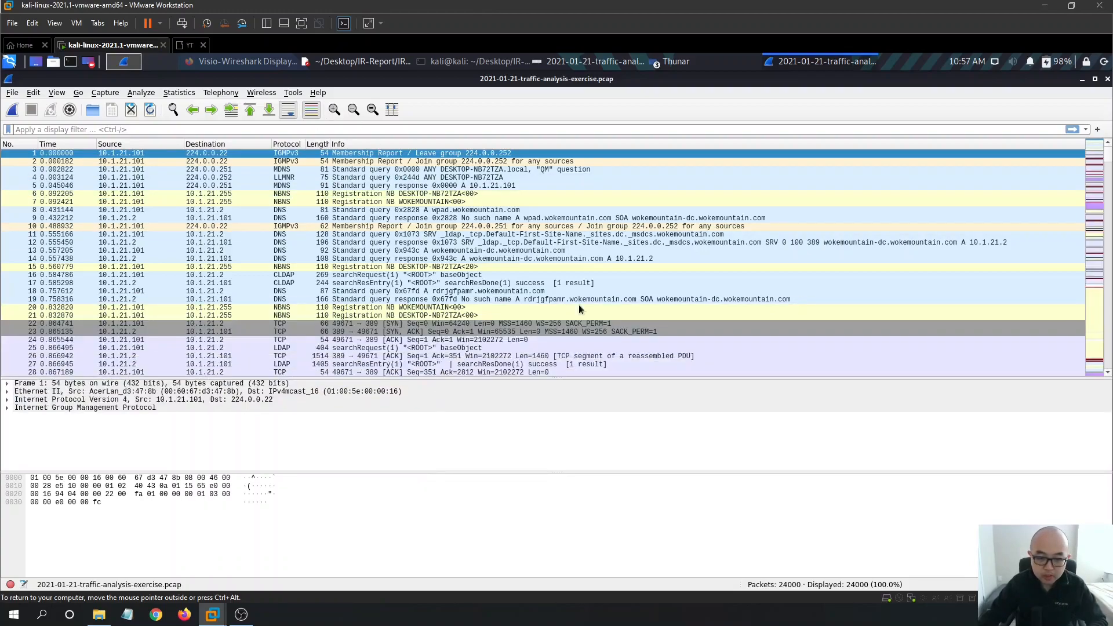
scroll(646, 276, down, 2)
scroll(974, 291, down, 5)
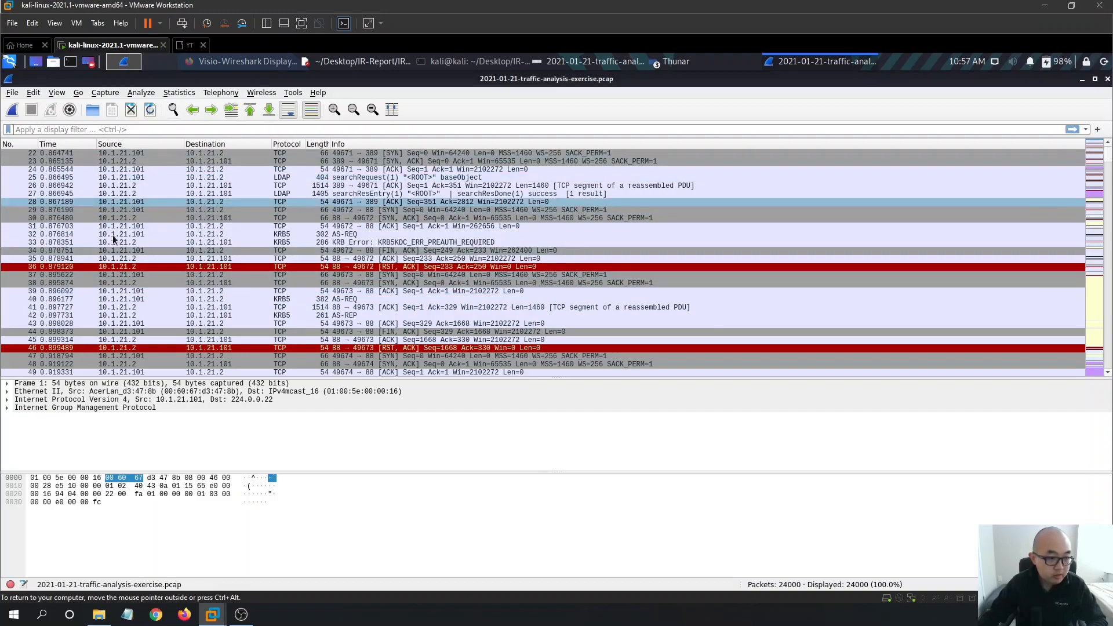
scroll(84, 202, up, 7)
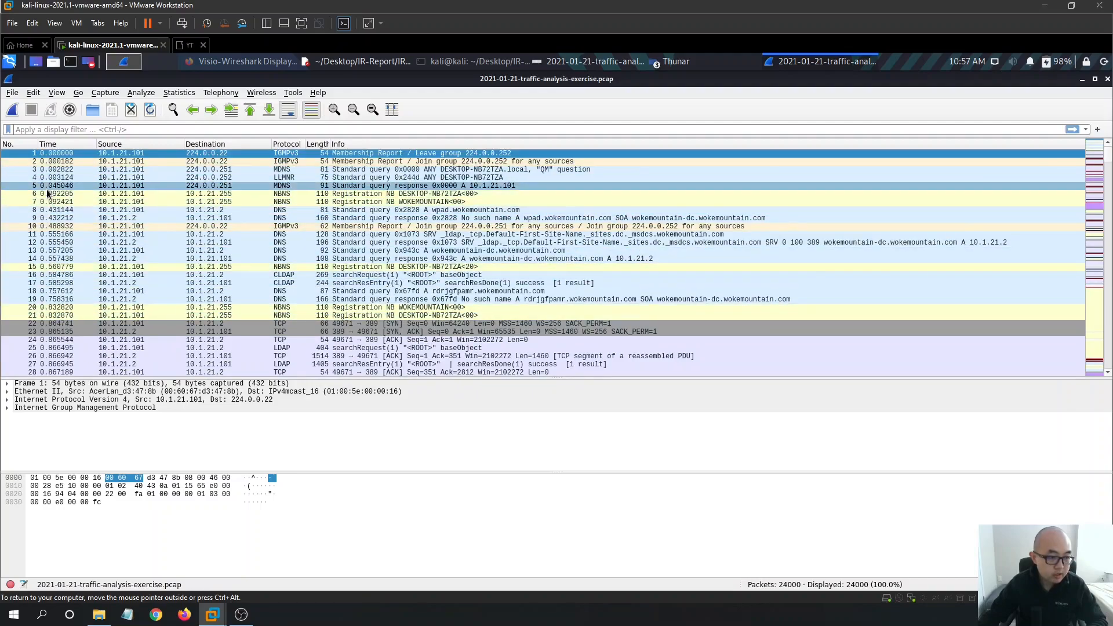
click(56, 92)
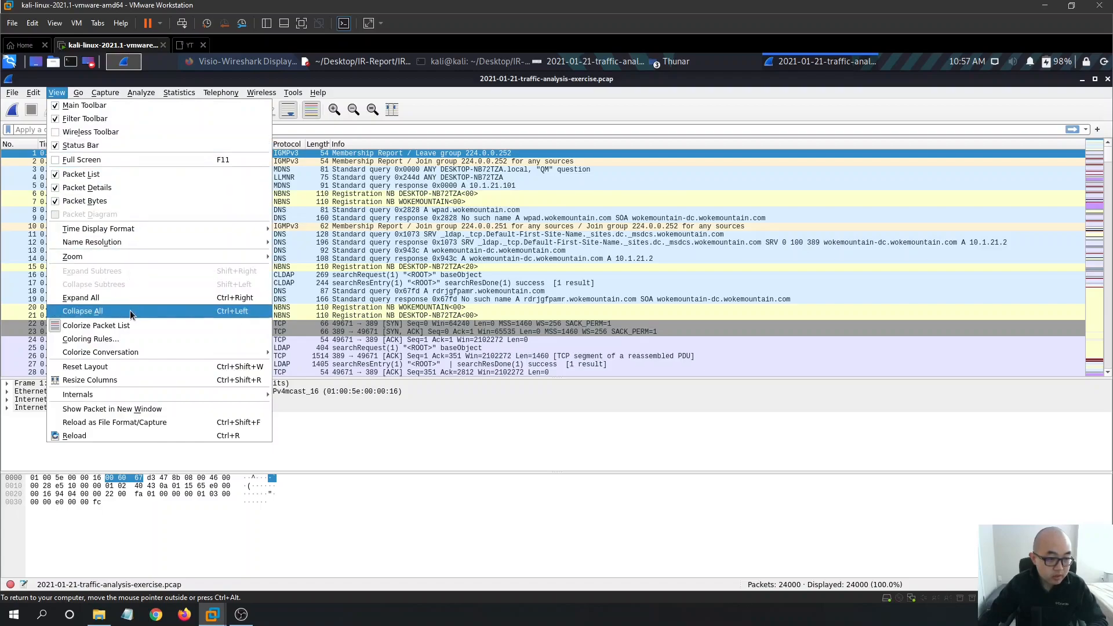
- Set View > Time Display Format to UTC Date and Time of Day
mouse_move(156, 242)
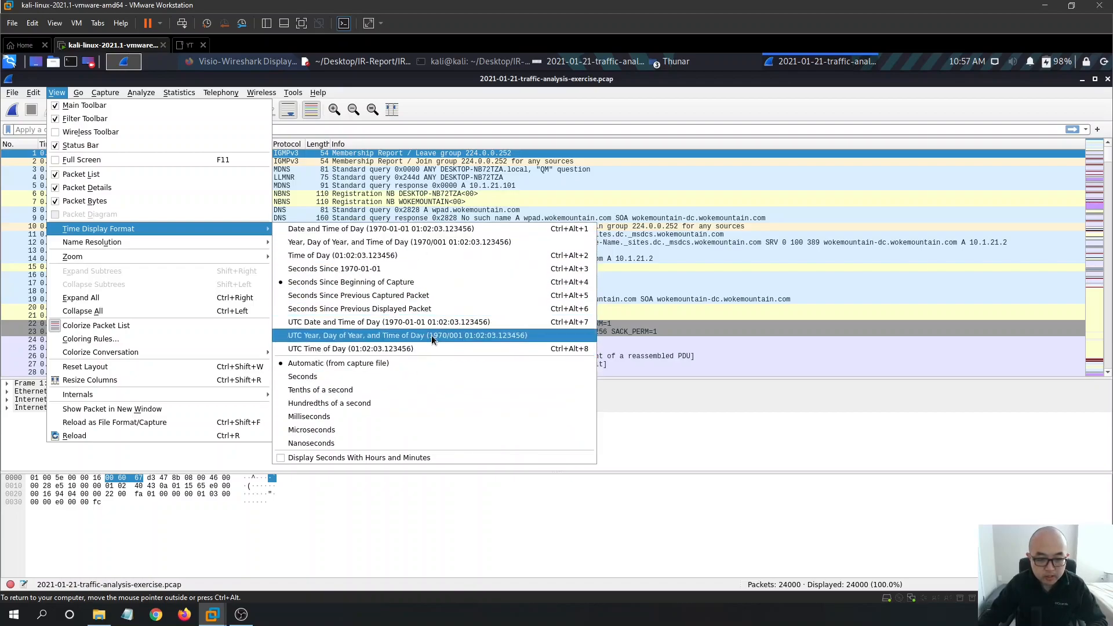
click(464, 321)
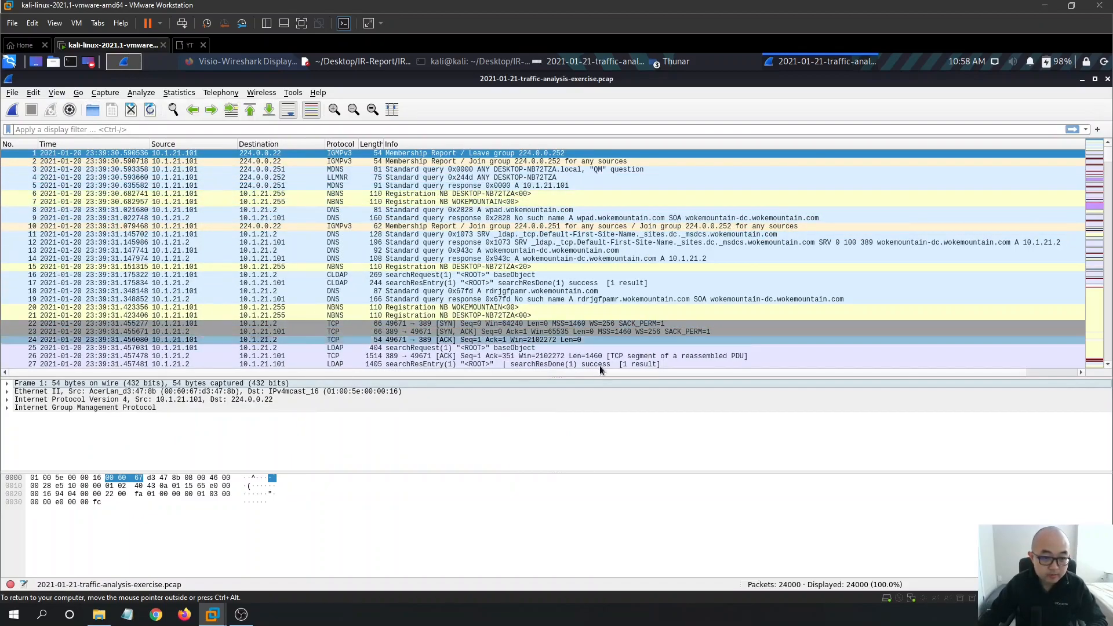
click(61, 94)
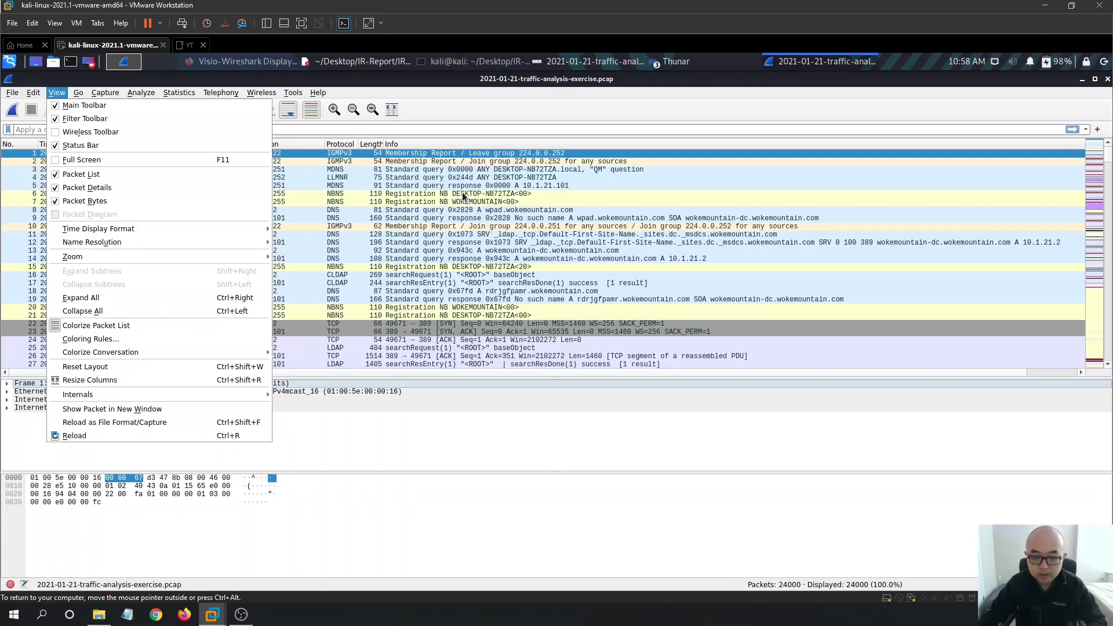
- Apply the http display filter, showing 86 packets from frame 1304, and compare with the alerts image
click(611, 99)
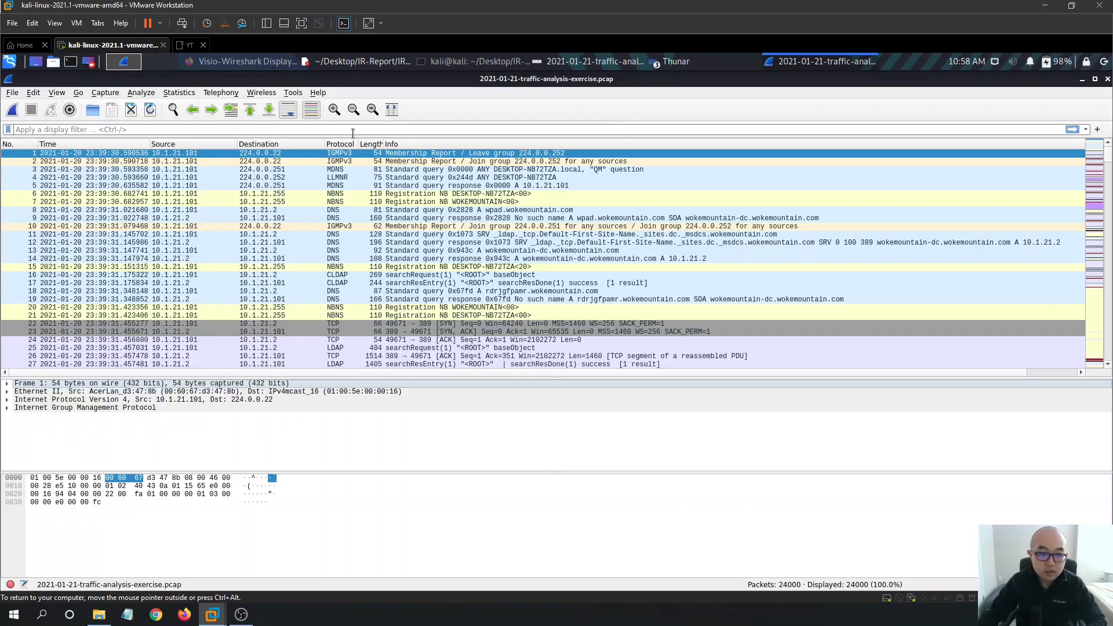
scroll(859, 253, down, 1)
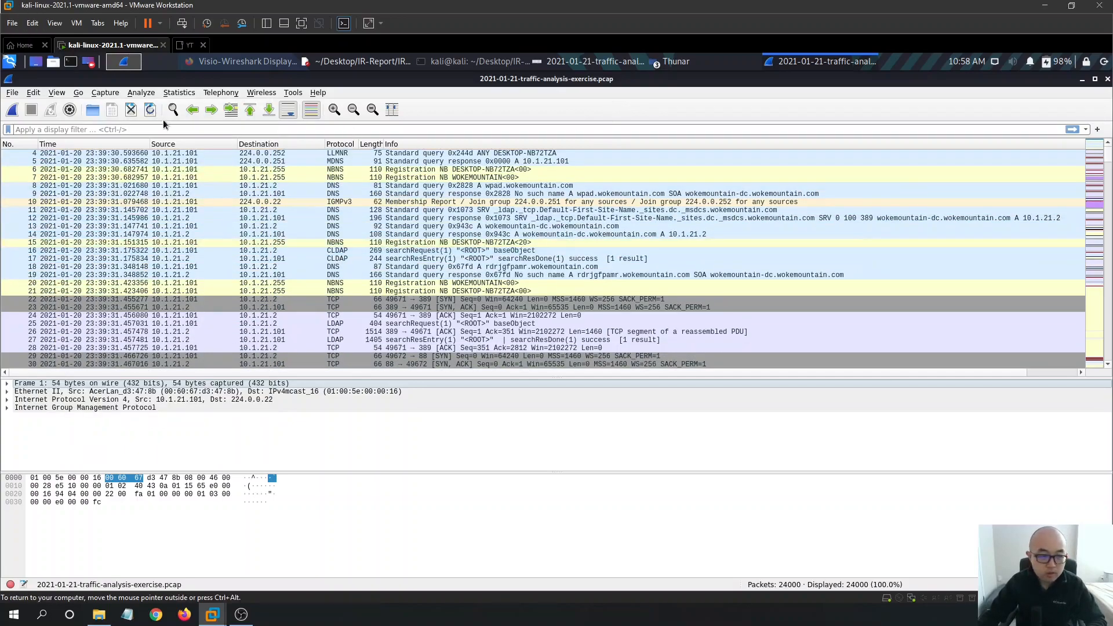
click(174, 129)
text(h)
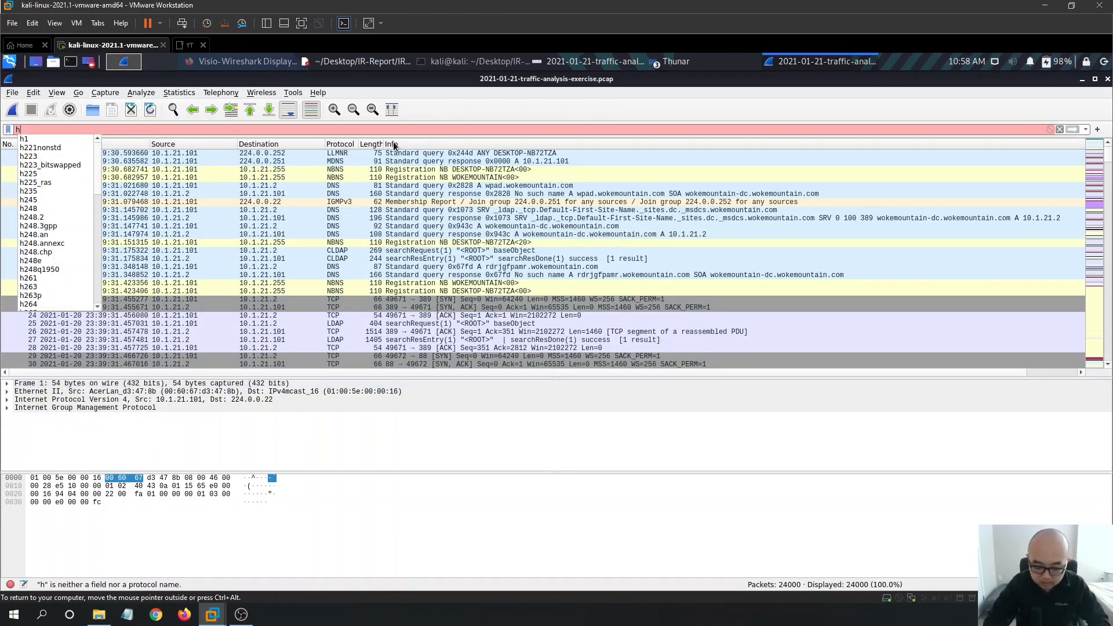
text(ttp)
key(Return)
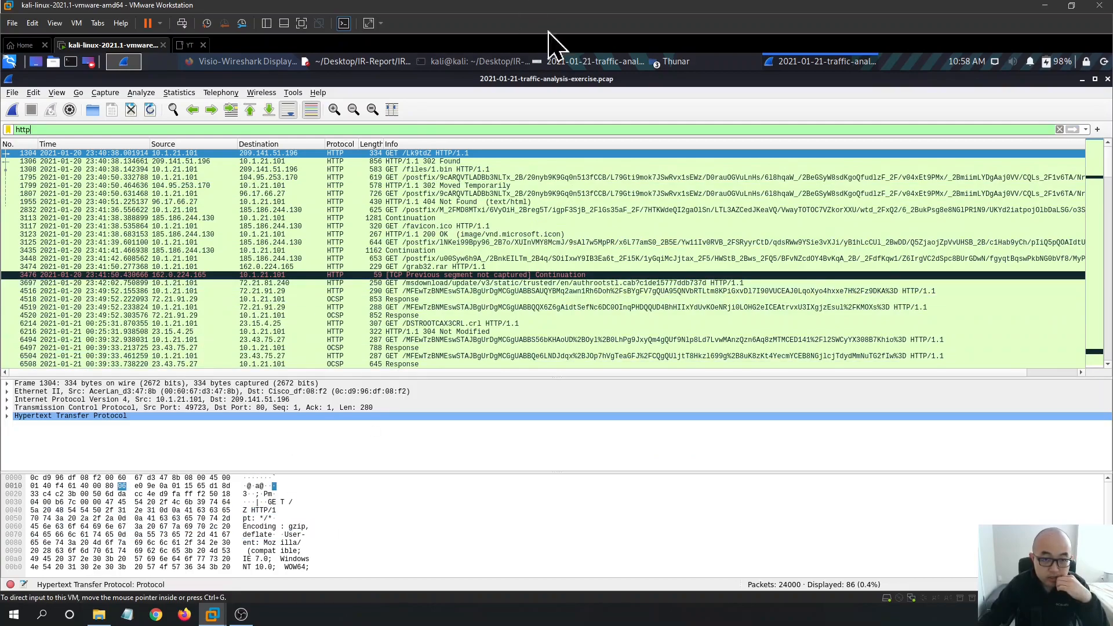
click(600, 61)
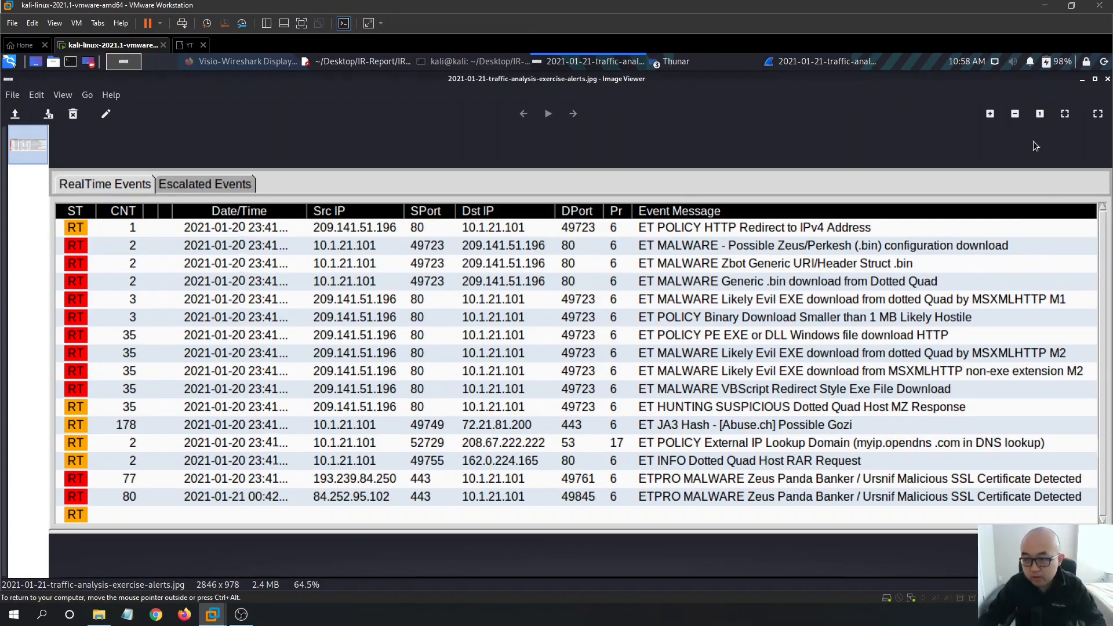
click(1082, 79)
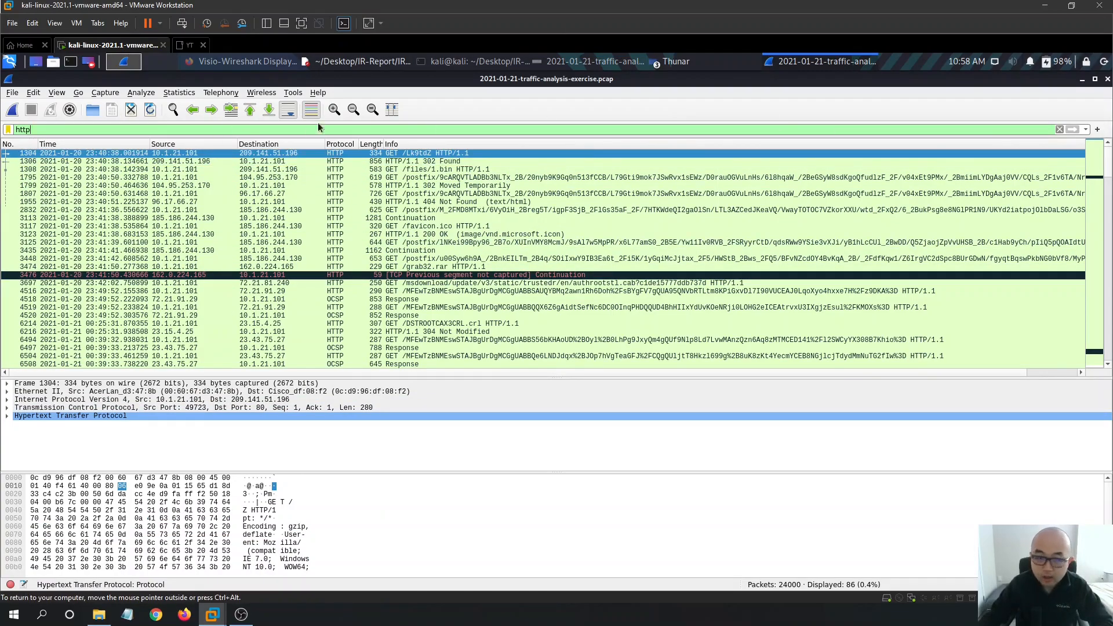
- Save the http display filter as a one-click filter button labelled 'http'
click(1097, 130)
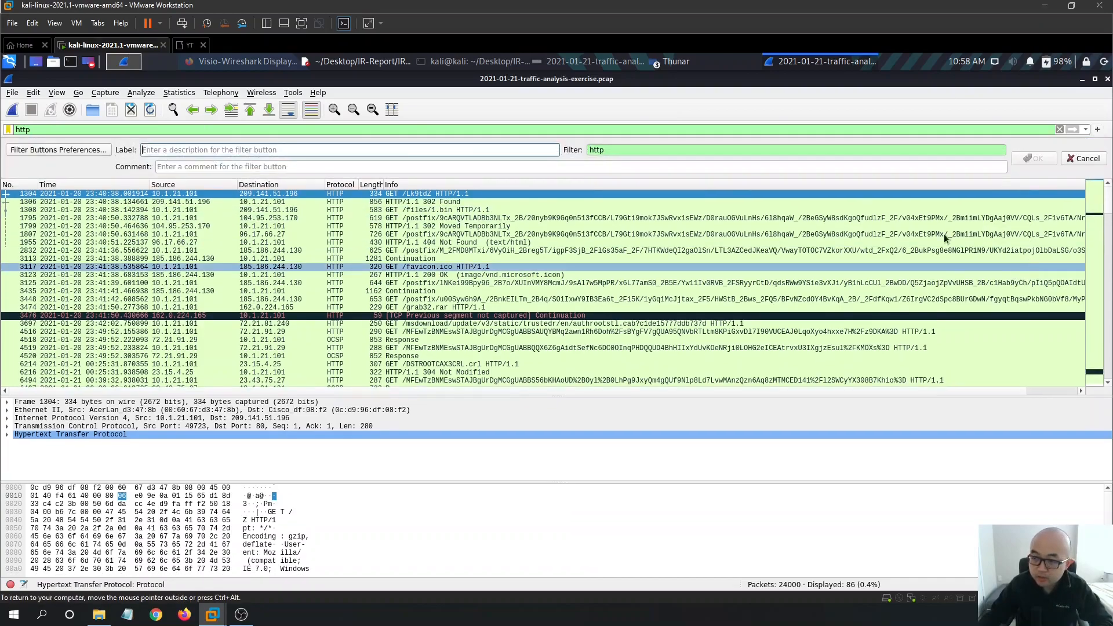
text(http)
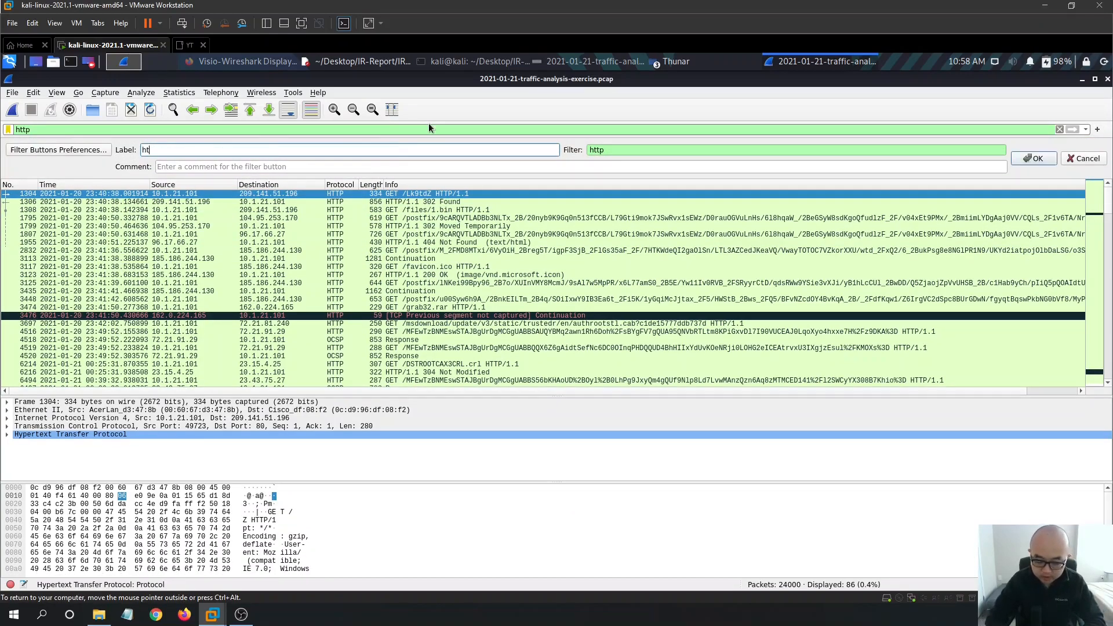
click(1033, 158)
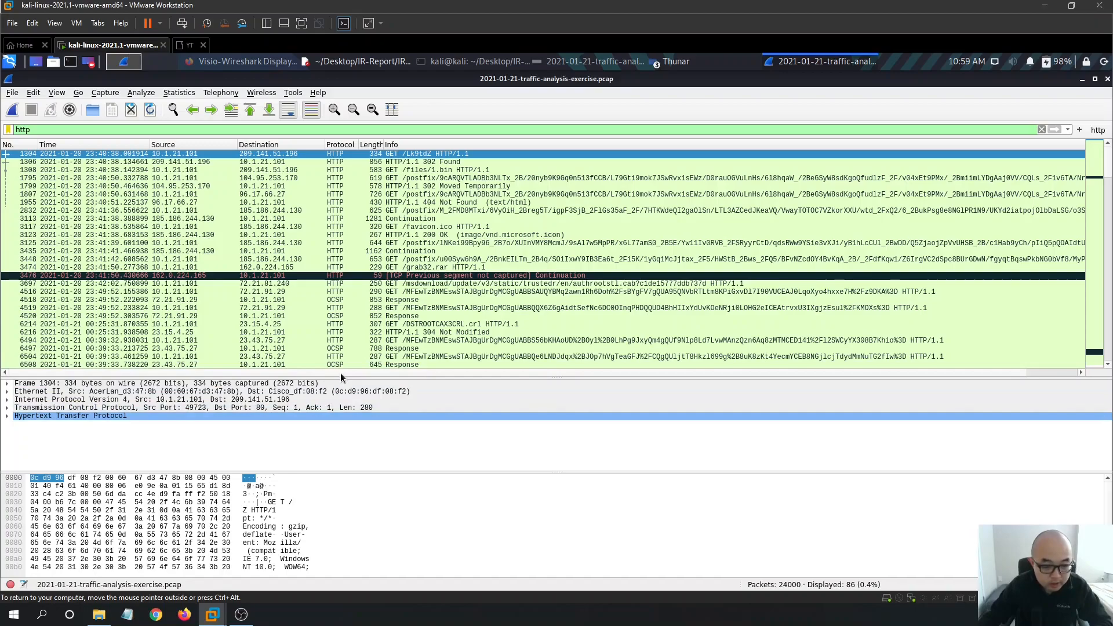
- Copy packet 1304's Ethernet II source MAC address as All Visible Selected Tree Items
drag(339, 373, 342, 325)
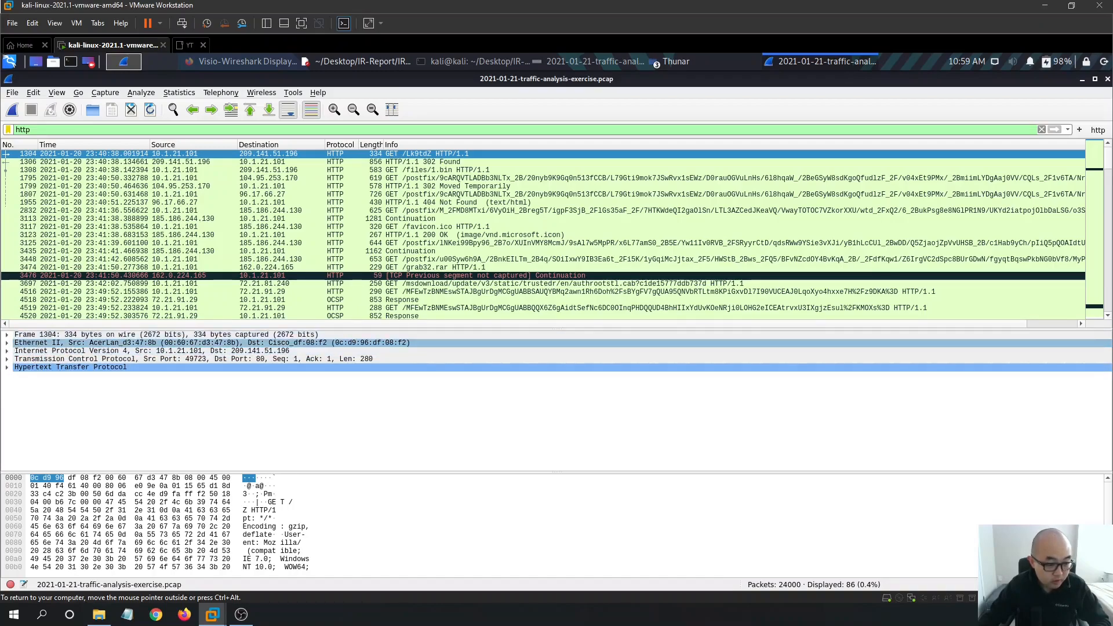
click(7, 342)
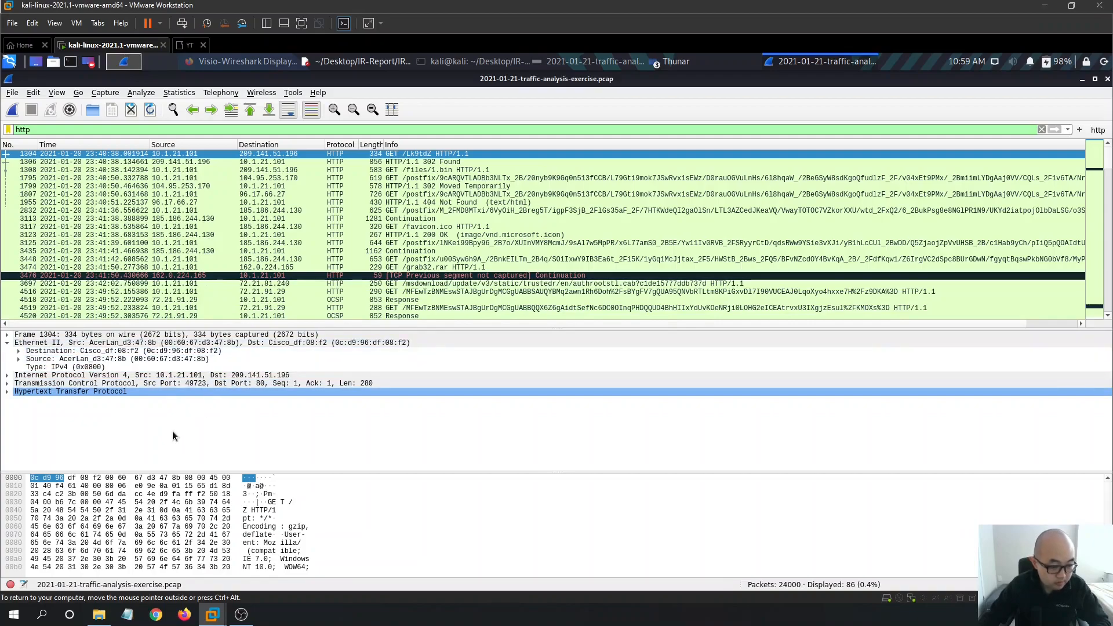
click(19, 390)
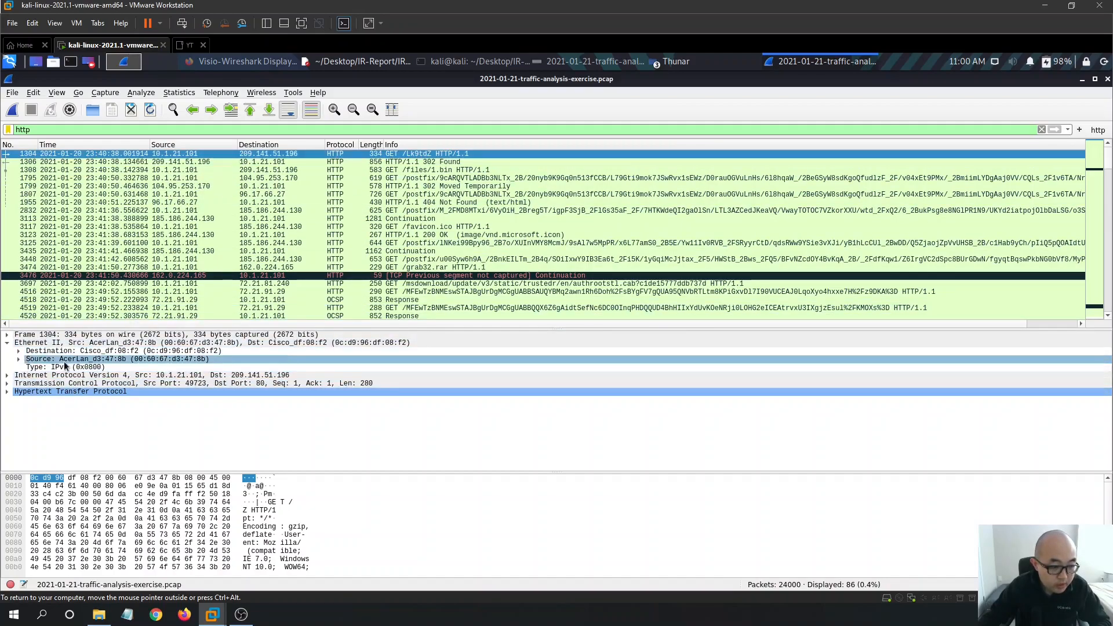
click(18, 360)
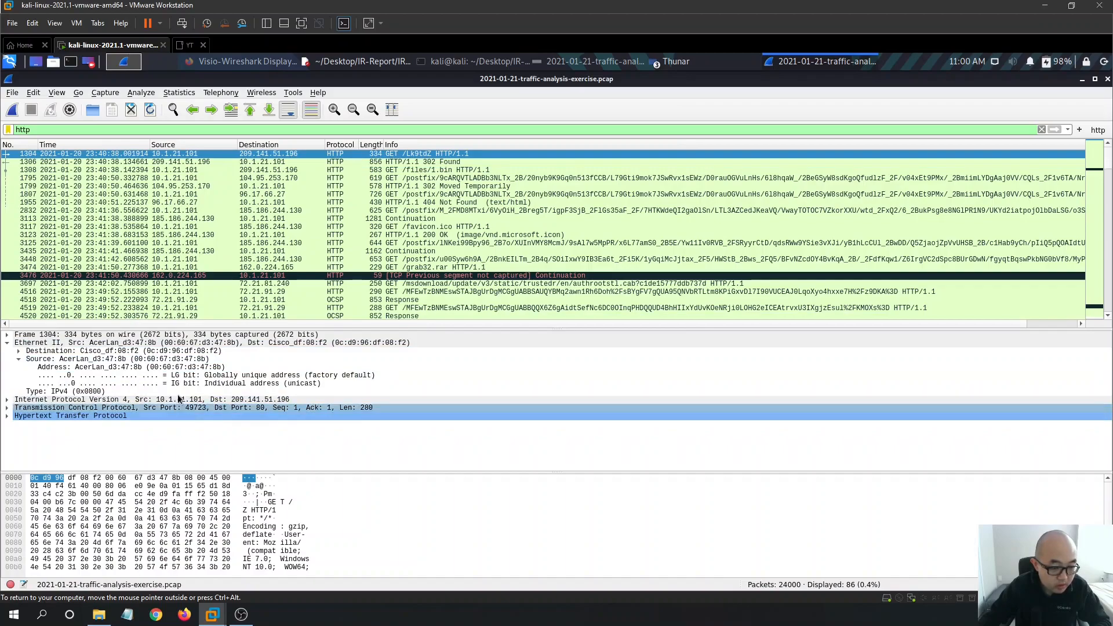
click(134, 367)
right_click(158, 367)
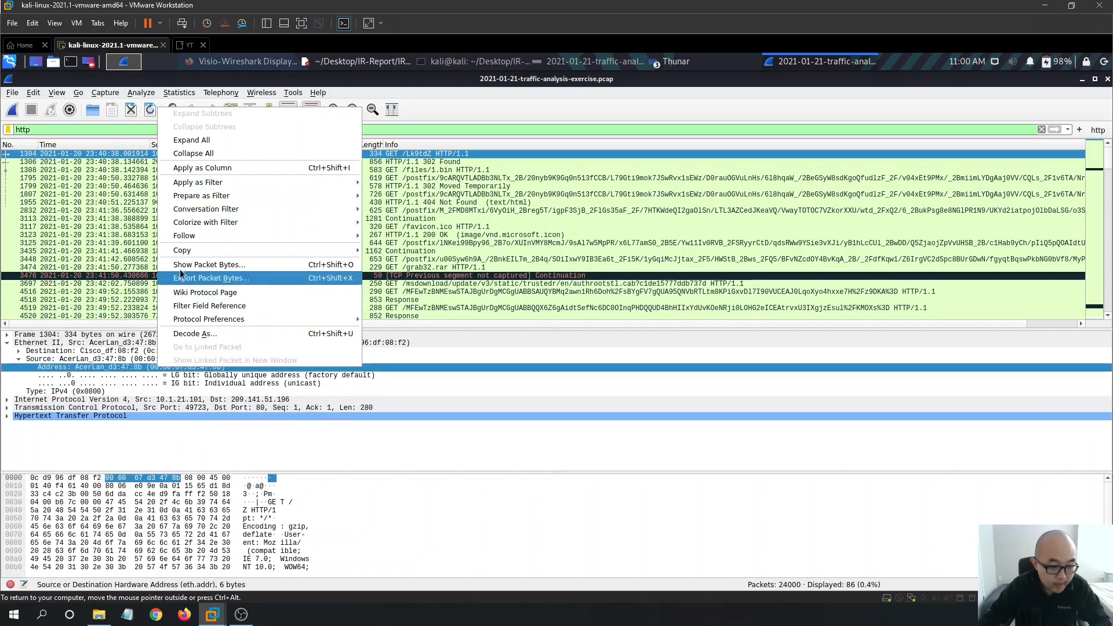
mouse_move(342, 251)
click(404, 265)
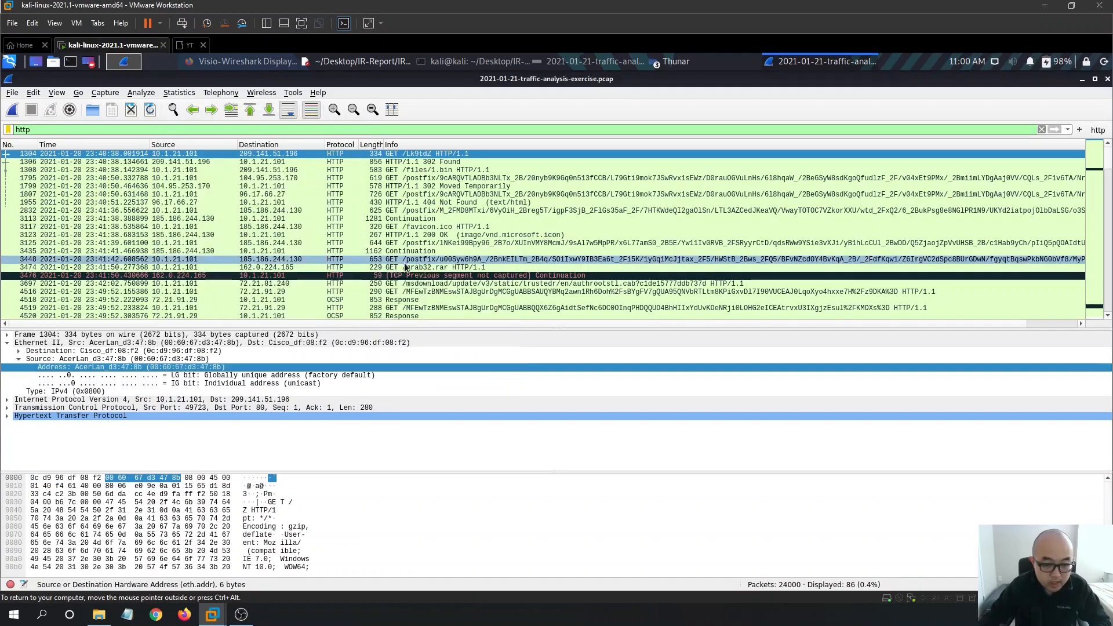
- Paste the MAC details onto the report's Mac line and delete the extra 'Address: ' label
click(373, 63)
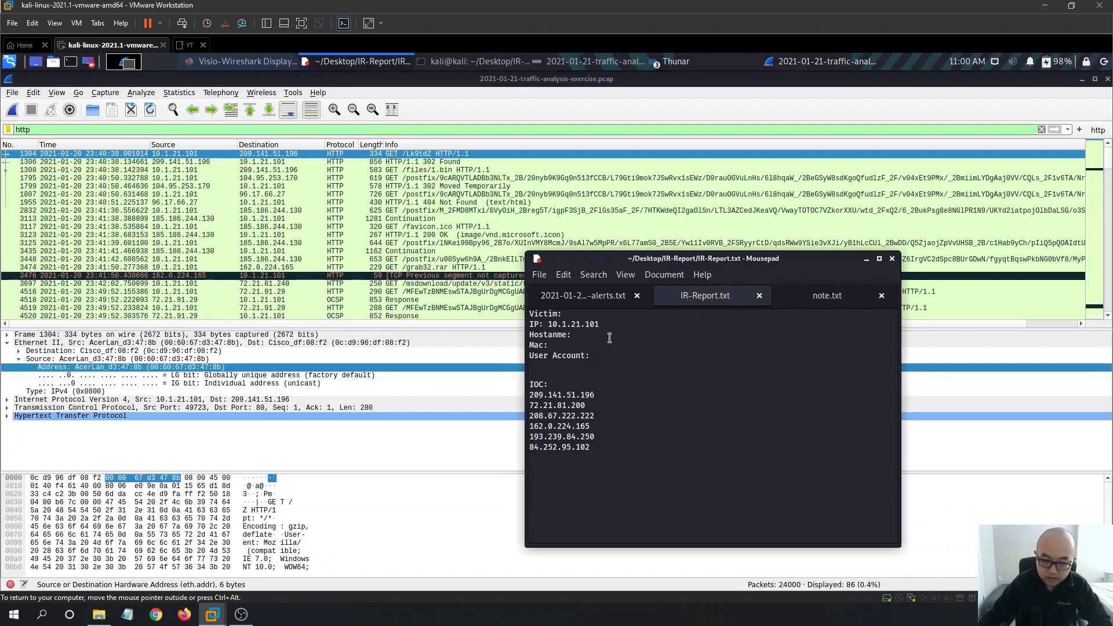
text(Address: AcerLan_d3:47:8b (00:60:67:d3:47:8b))
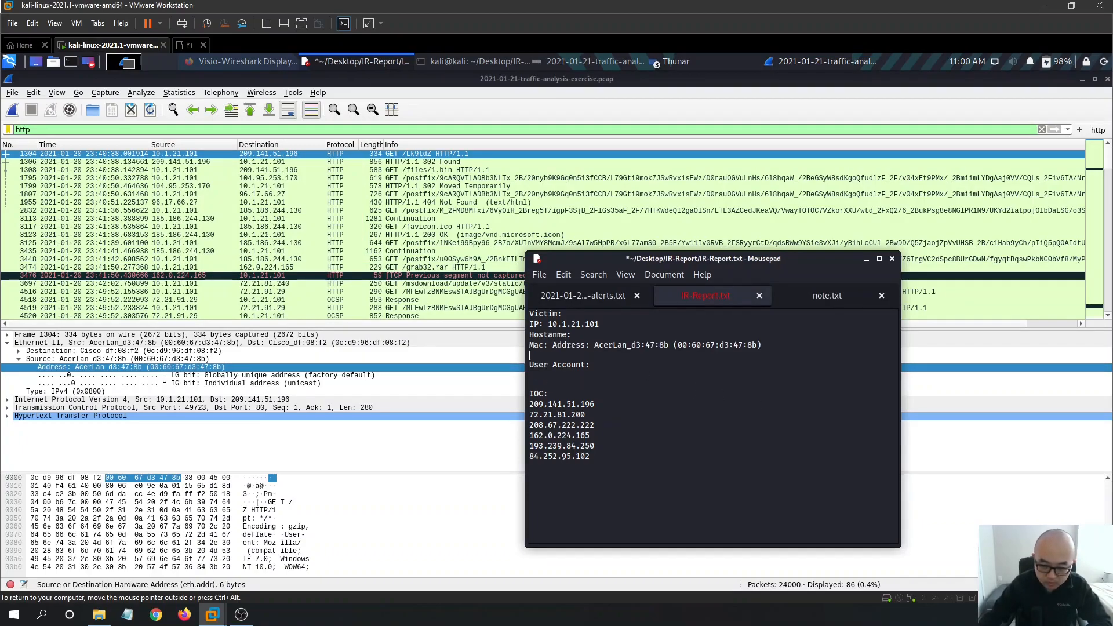
drag(581, 346, 554, 347)
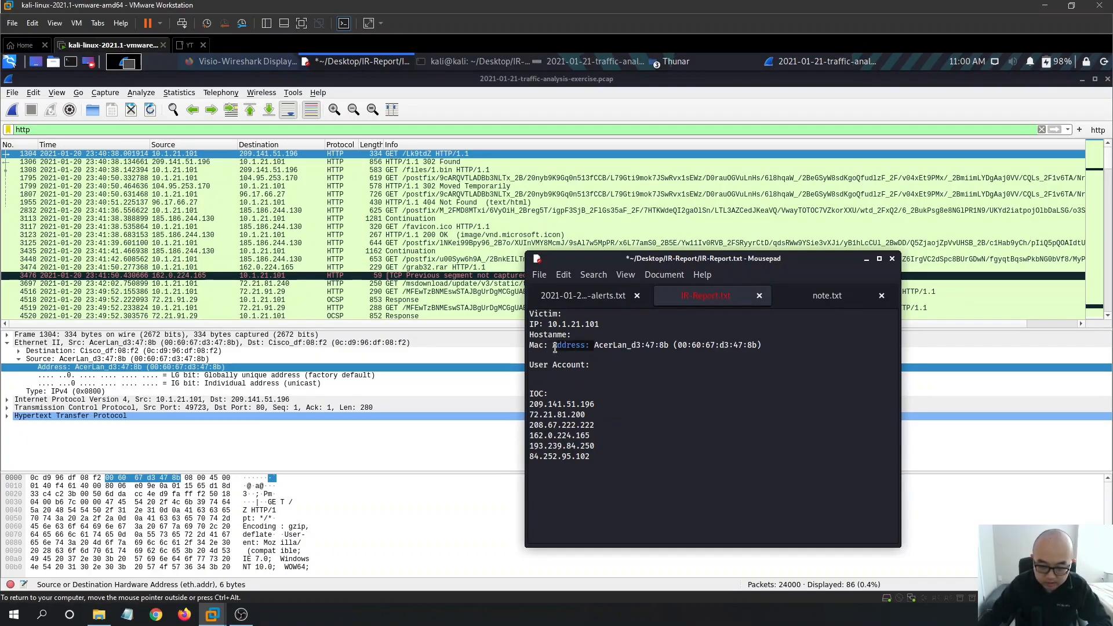
key(BackSpace)
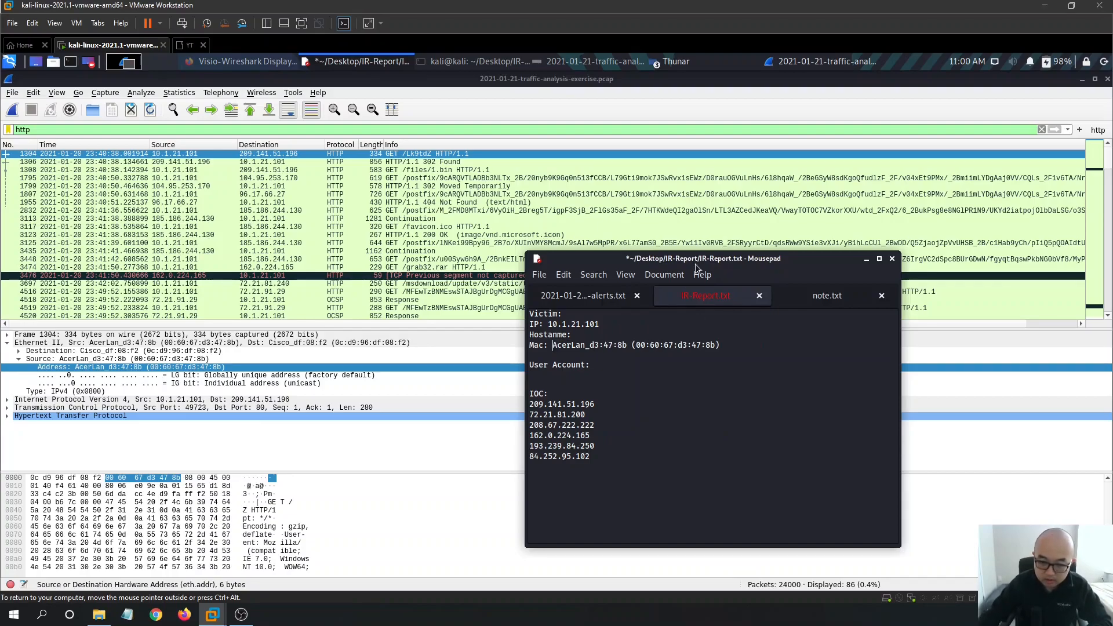
- Save the report and select the AcerLan_d3:47:8b device name for copying
click(676, 366)
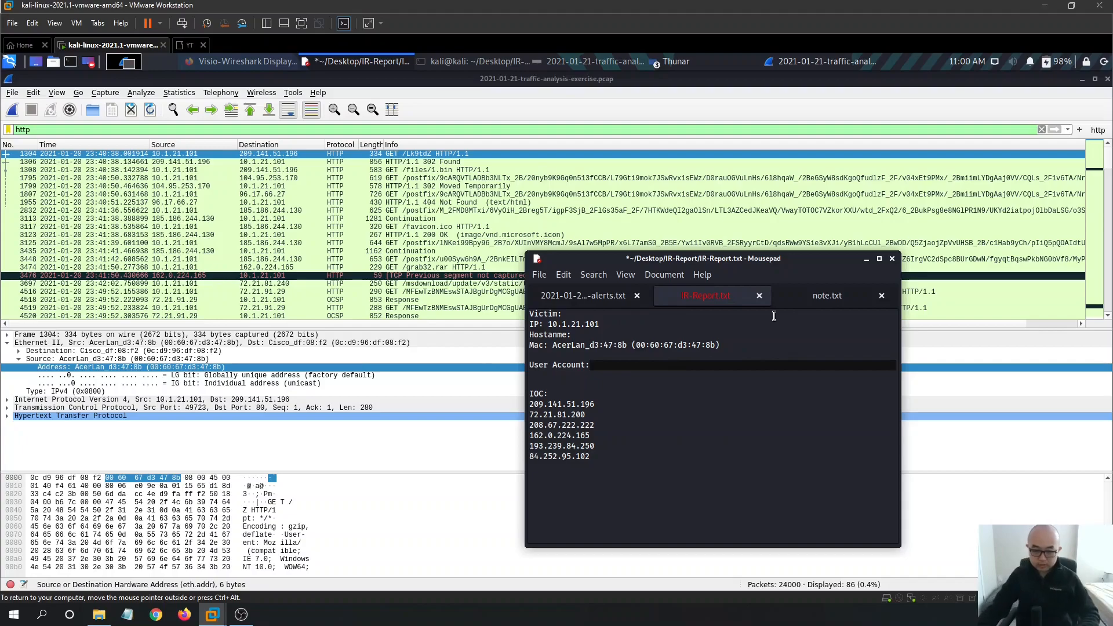
key(ctrl+s)
click(697, 376)
drag(630, 349, 557, 346)
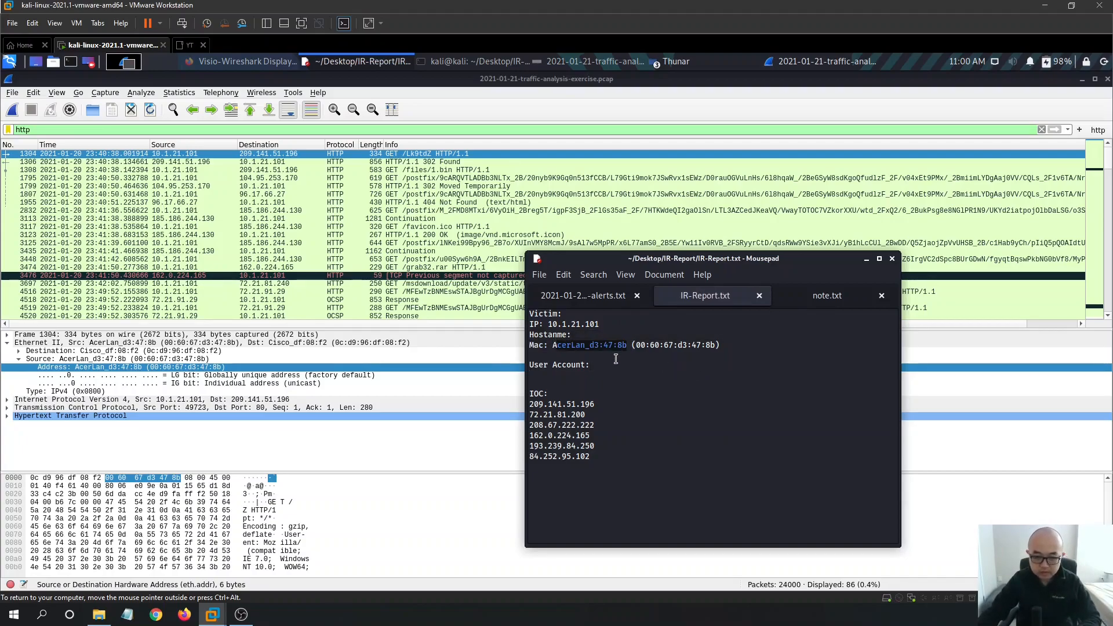
click(699, 397)
drag(628, 346, 552, 346)
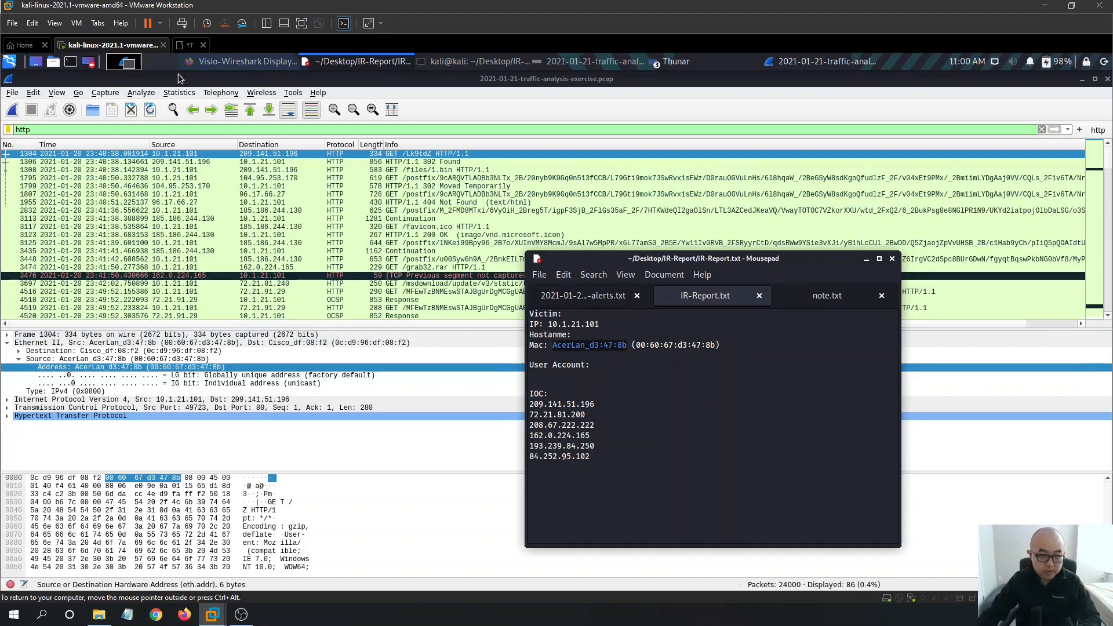
- Search Google in a new tab for AcerLan_d3:47:8b, then for AcerLan alone
click(198, 64)
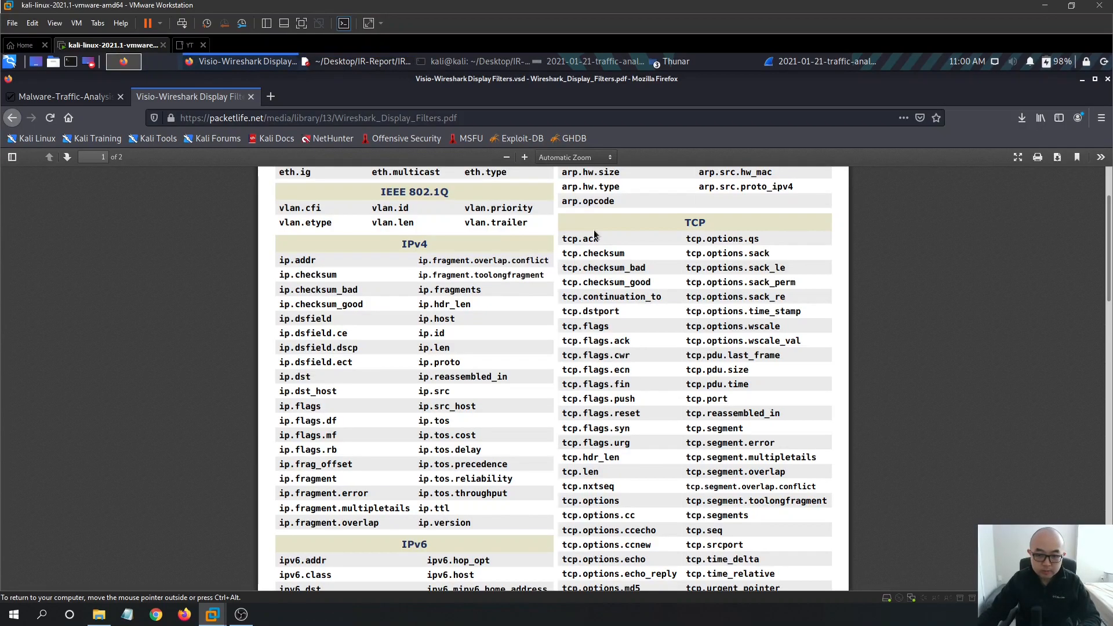
click(271, 97)
text(AcerLan_d3:47:8b)
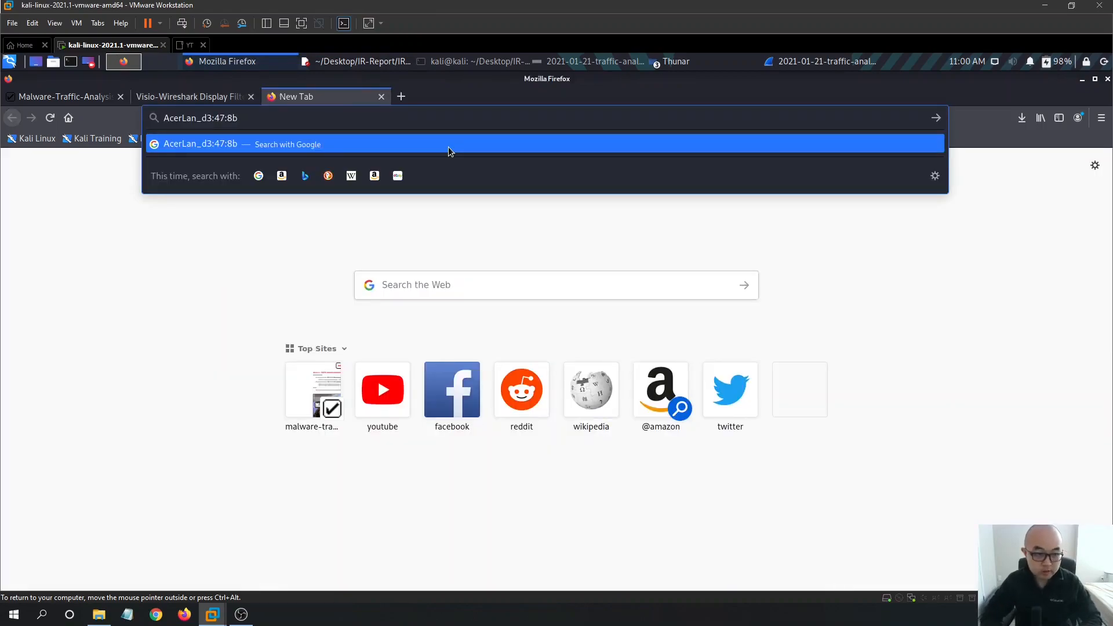
click(449, 145)
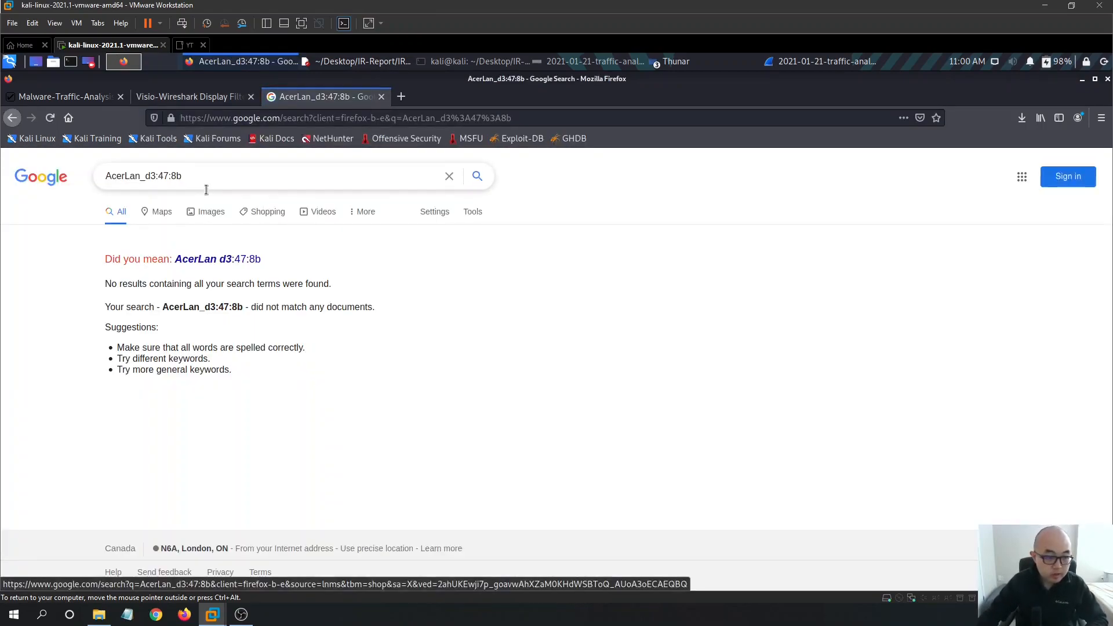
drag(182, 176, 143, 175)
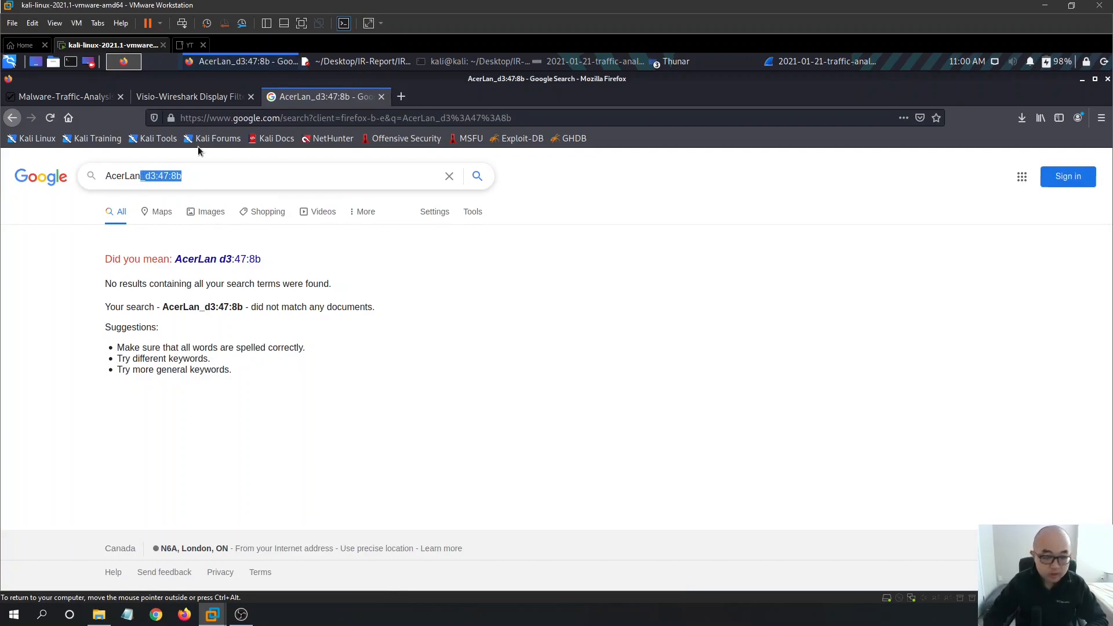
key(BackSpace)
key(Return)
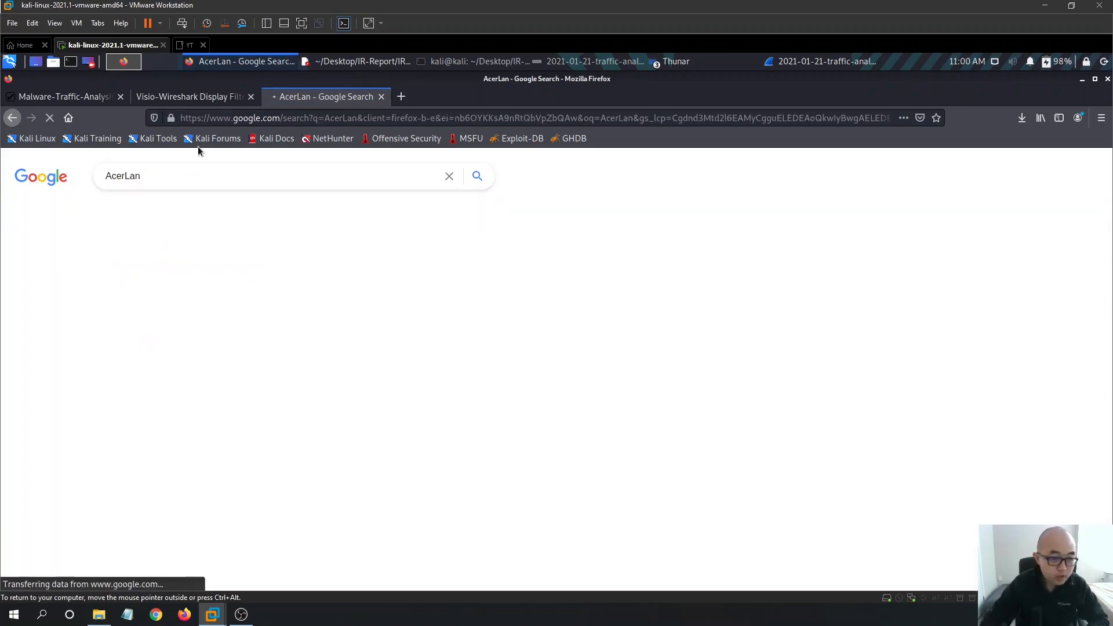
scroll(534, 281, down, 5)
scroll(471, 318, up, 5)
- Search Google for 'AcerLan d3:47:8b device'
click(187, 172)
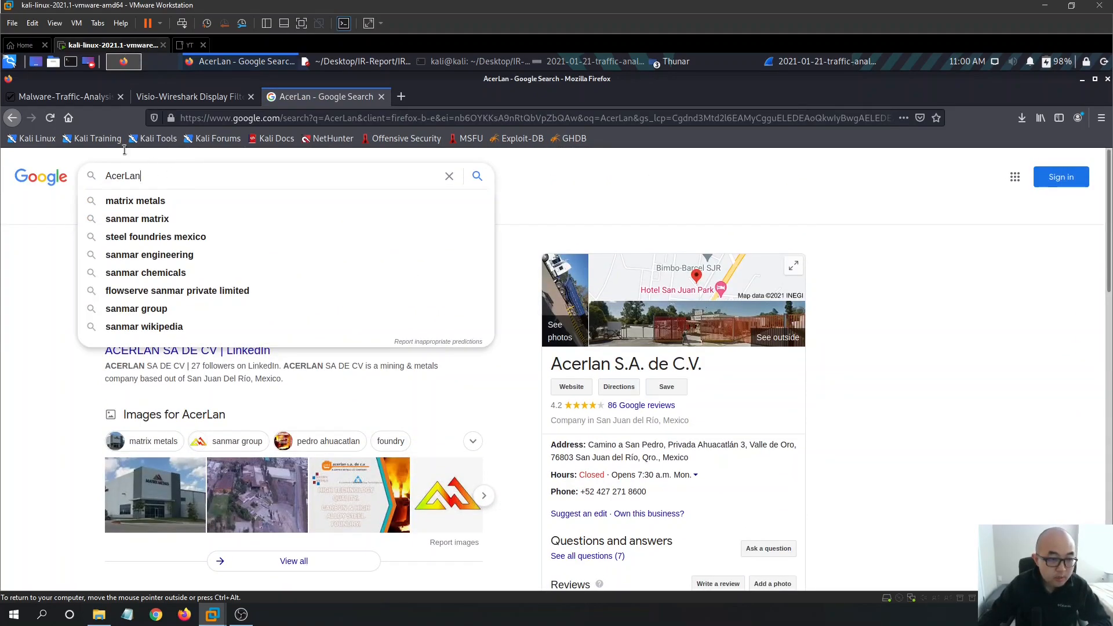
click(12, 118)
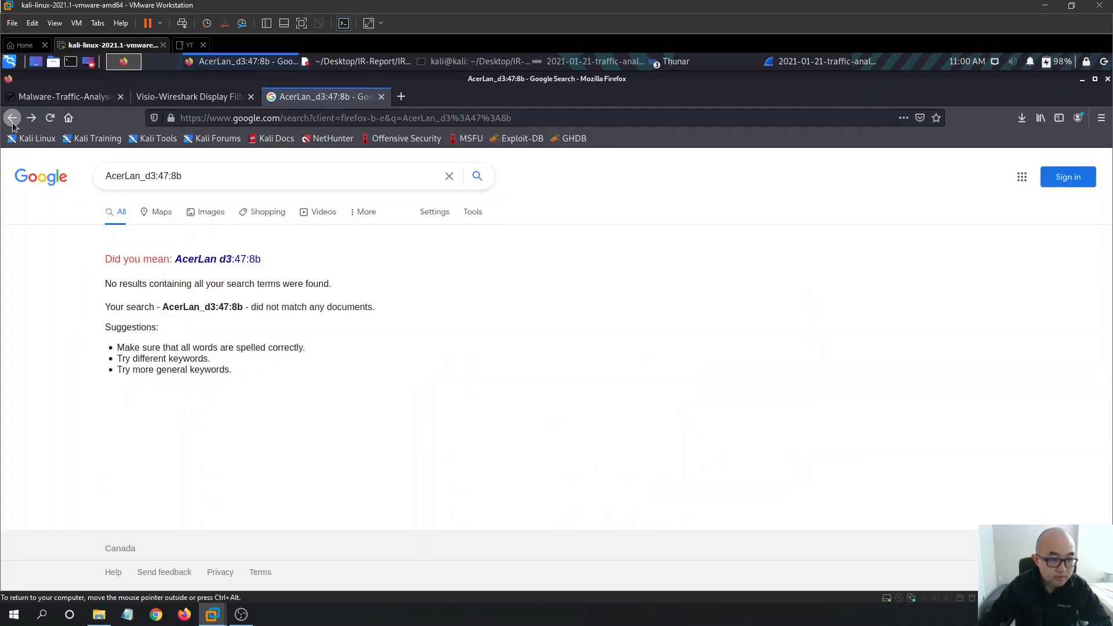
click(146, 176)
key(BackSpace)
text(d3:47:8b)
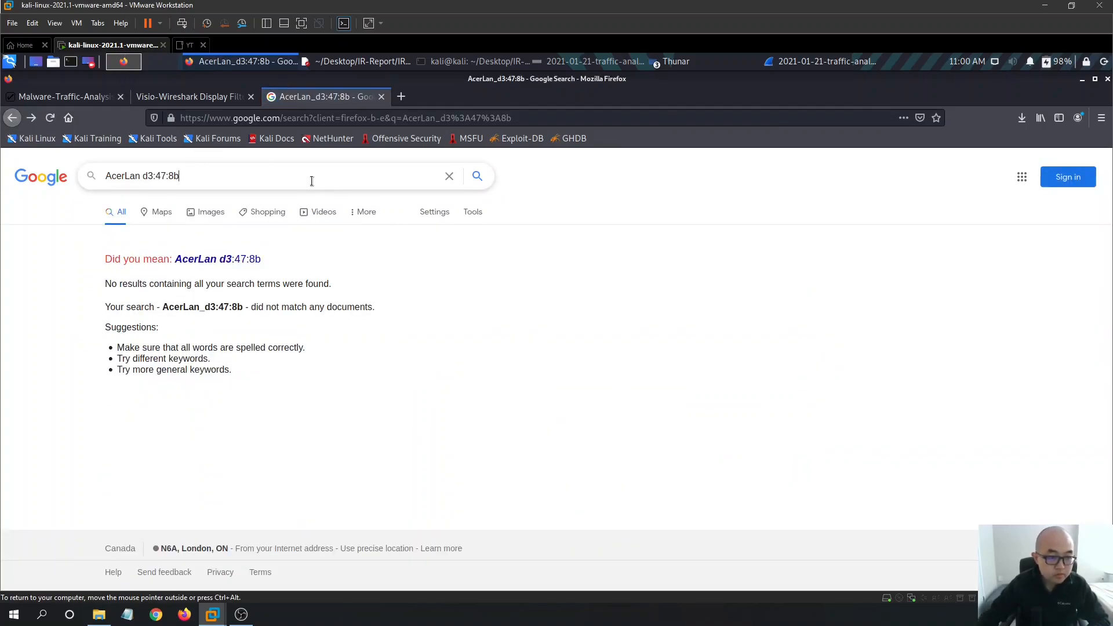
text( device)
key(Return)
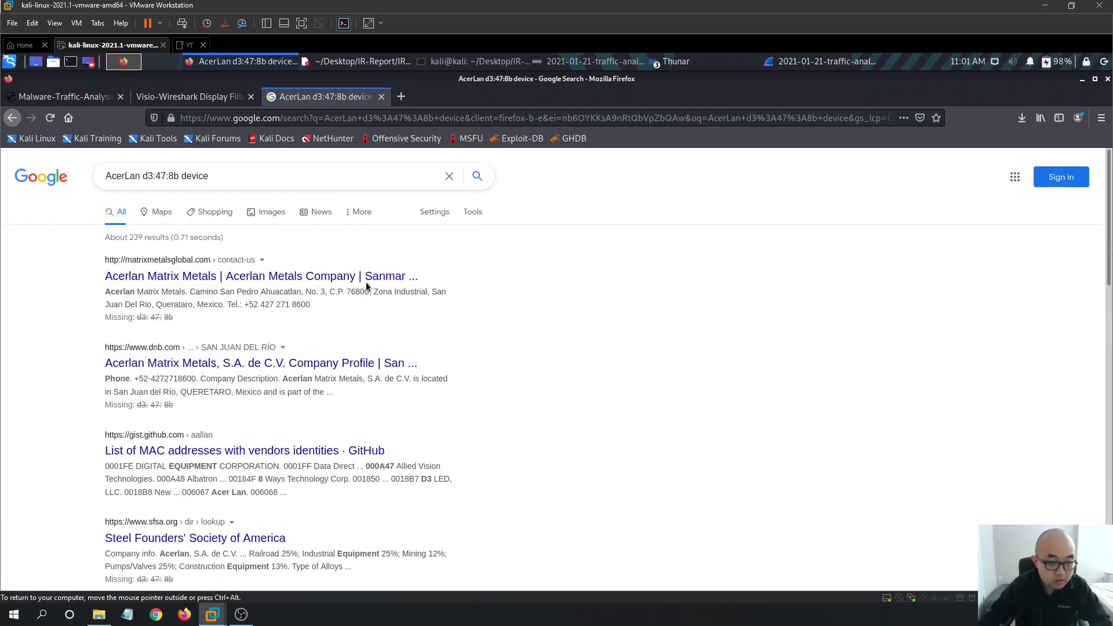
- Refine the search to 'AcerLan d3:47:8b computer', then trim the query to 'Acer computer'
double_click(194, 175)
text(computer)
key(Return)
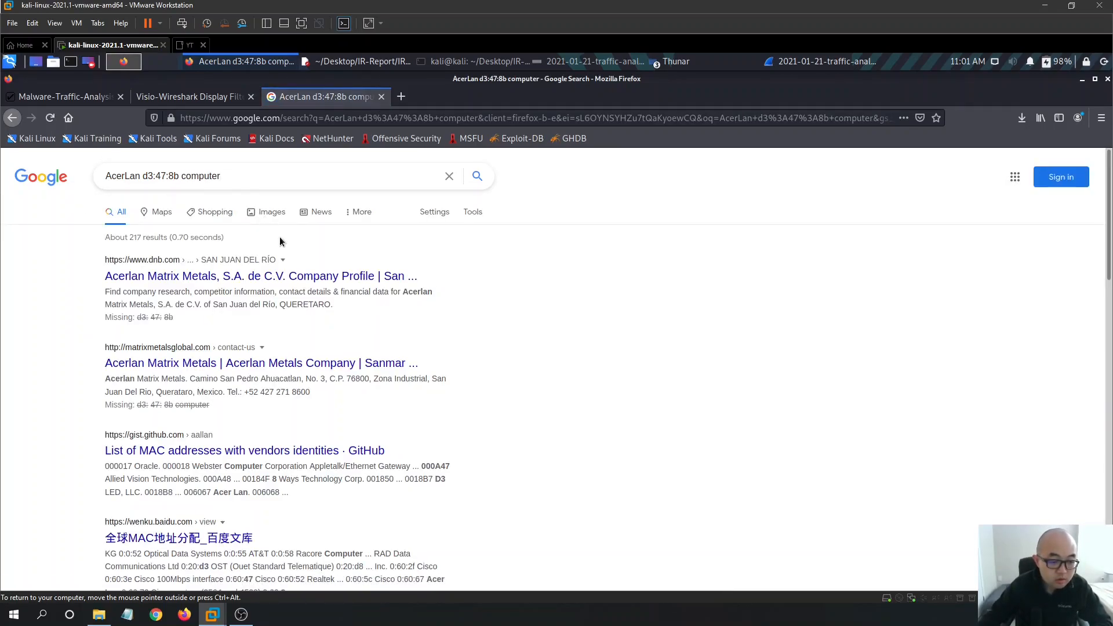
drag(178, 176, 145, 174)
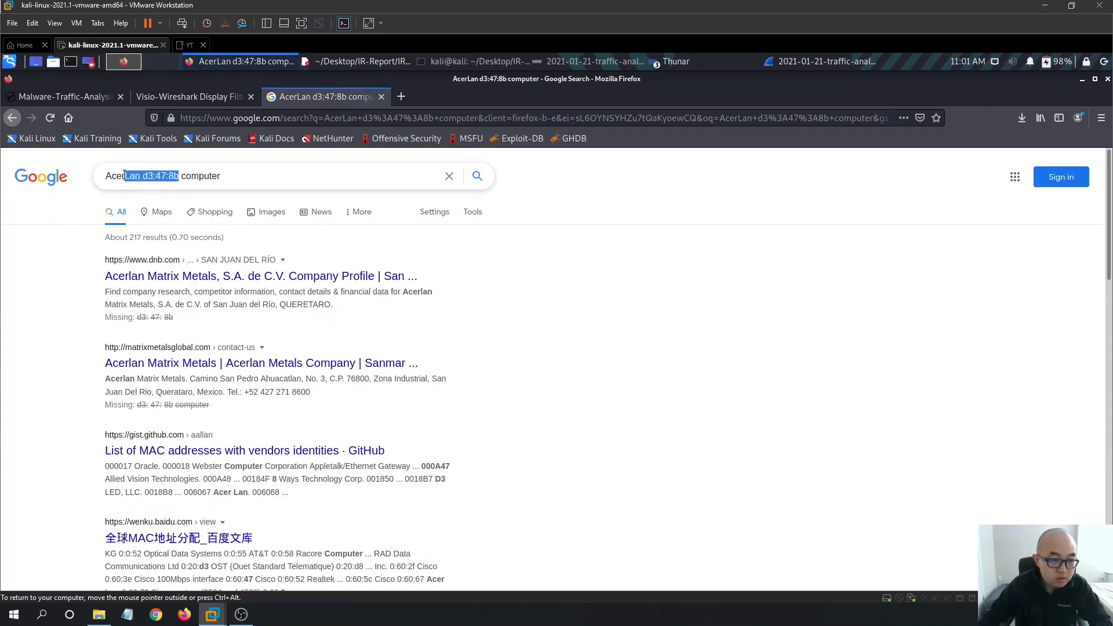
key(BackSpace)
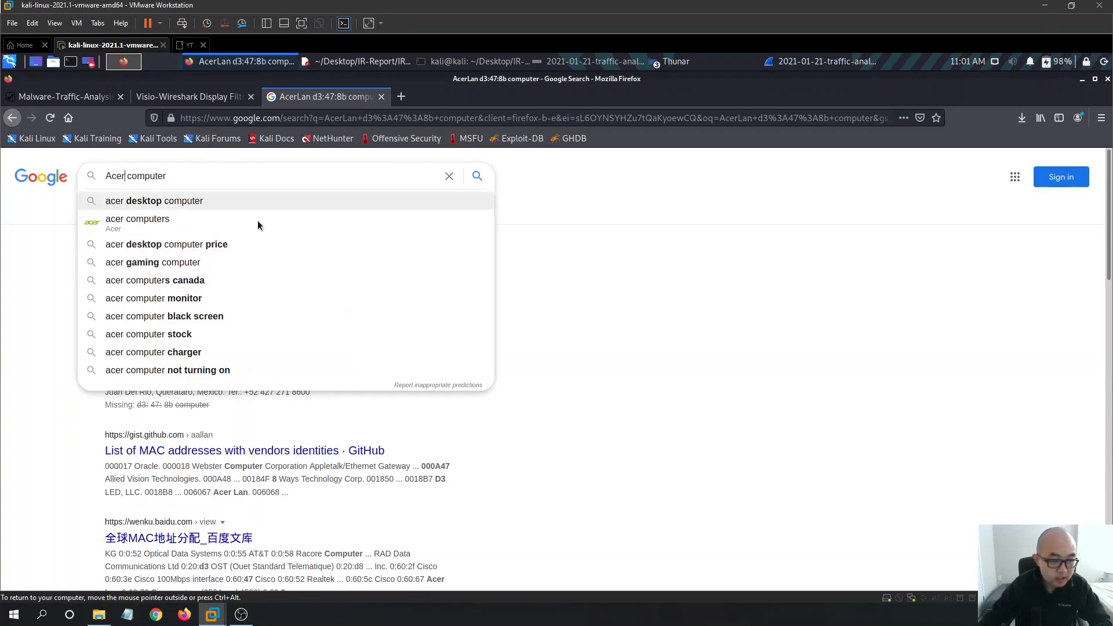
click(373, 62)
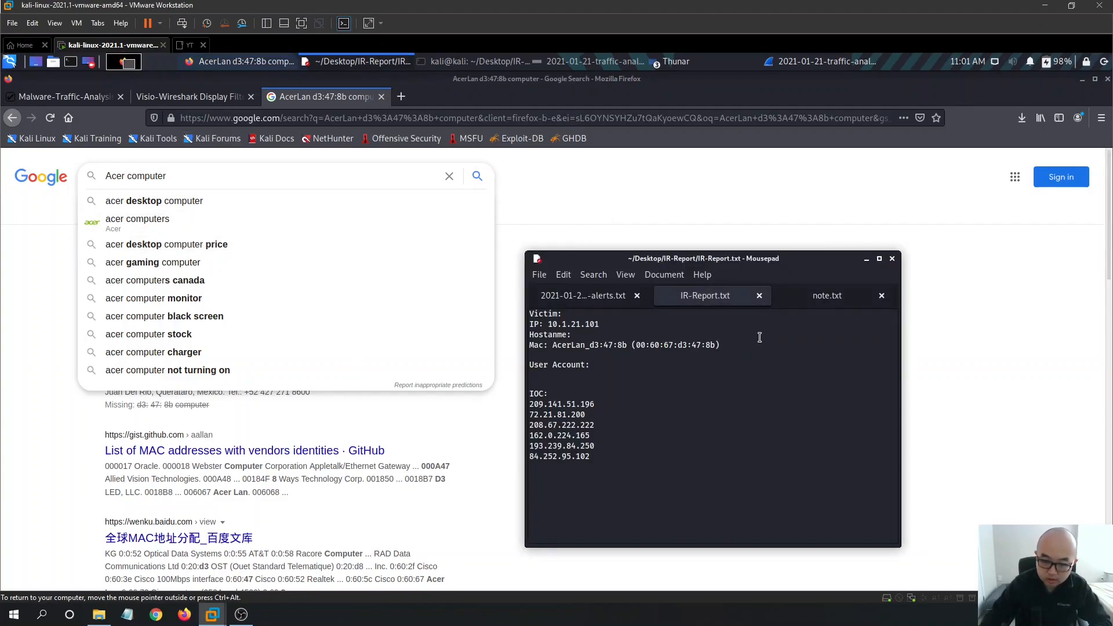
- Append '- Acer Workstation' after the MAC address on the Mac line and save
text(- ACer)
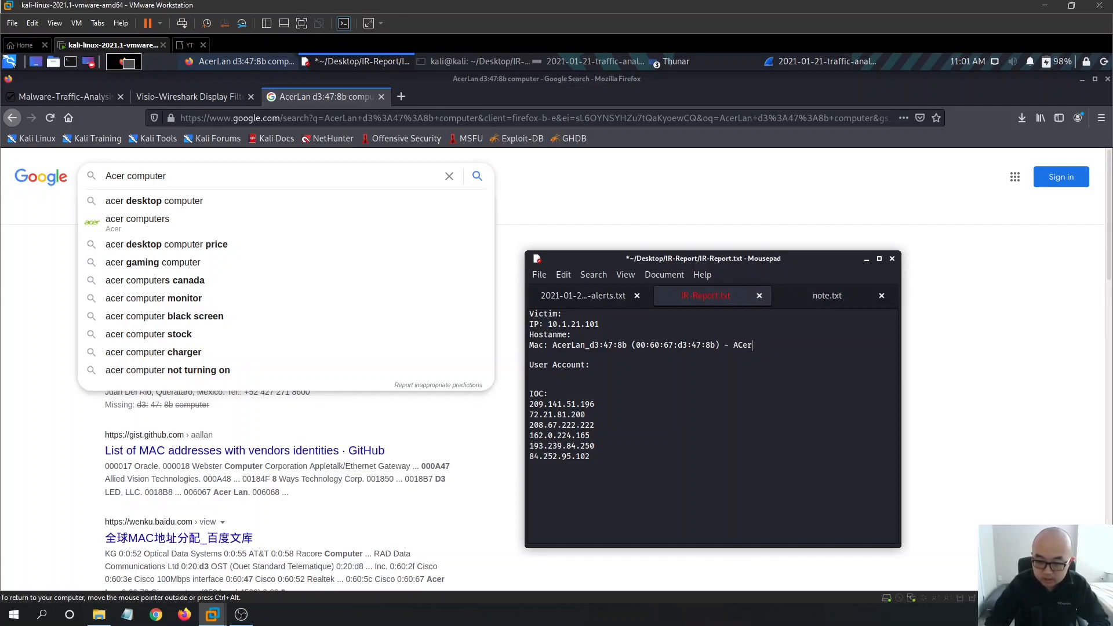
key(ctrl+s)
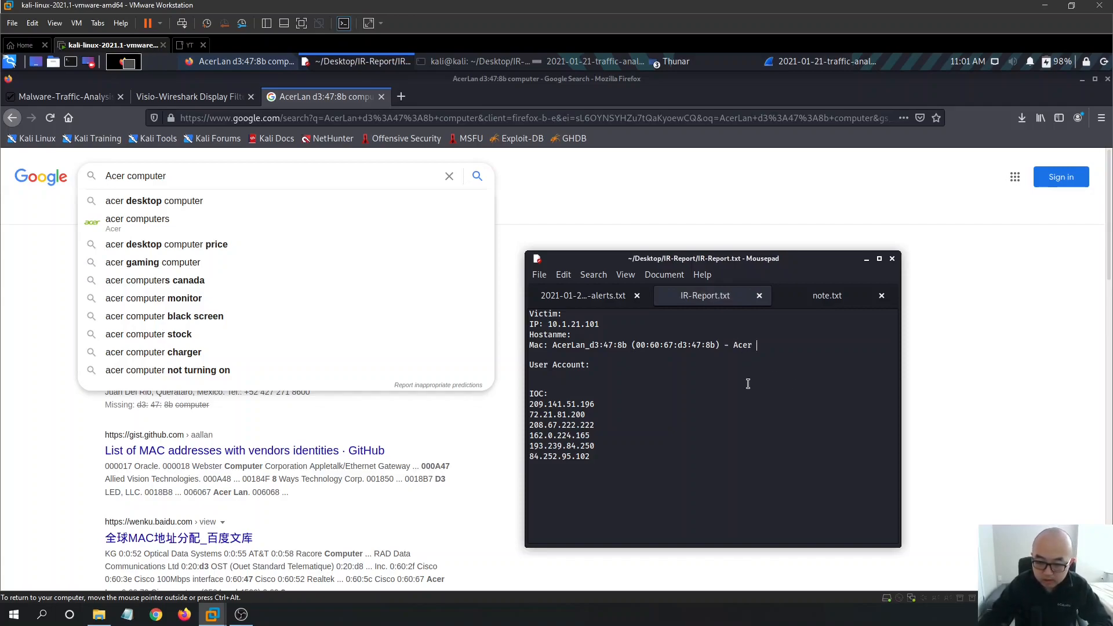
text(WOr)
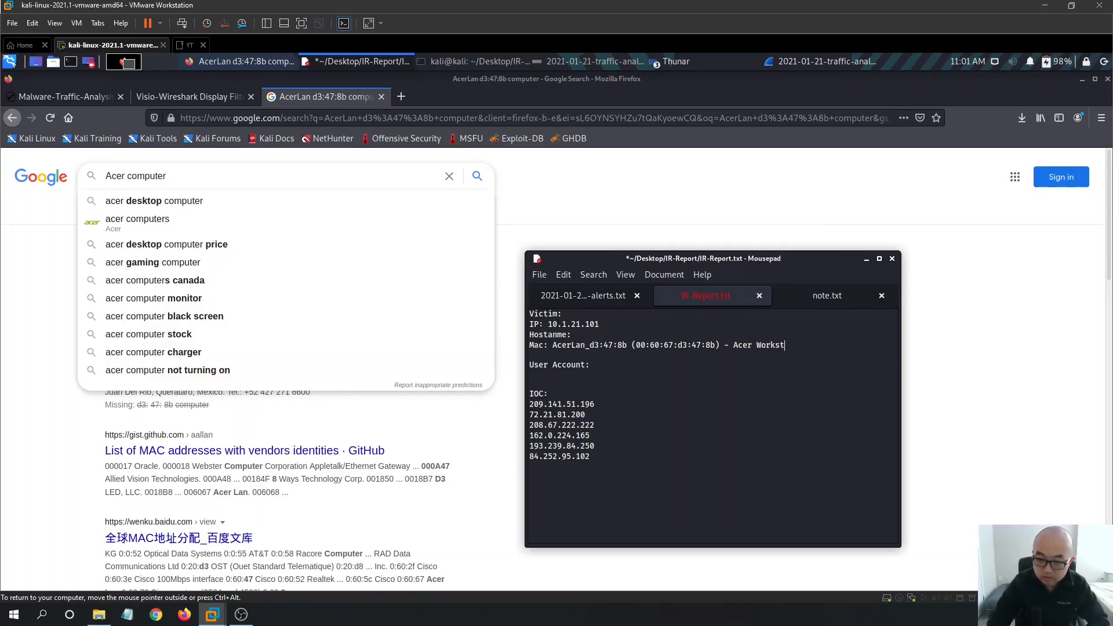
key(ctrl+s)
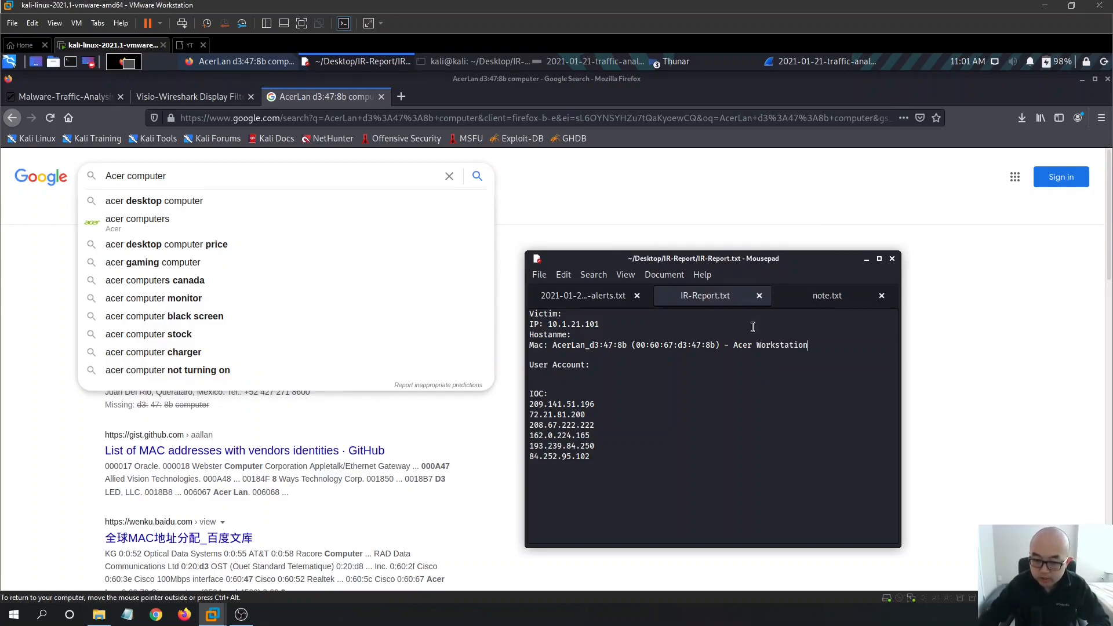
- Show hostnames instead of IP addresses and widen the Source column for full names
click(1082, 79)
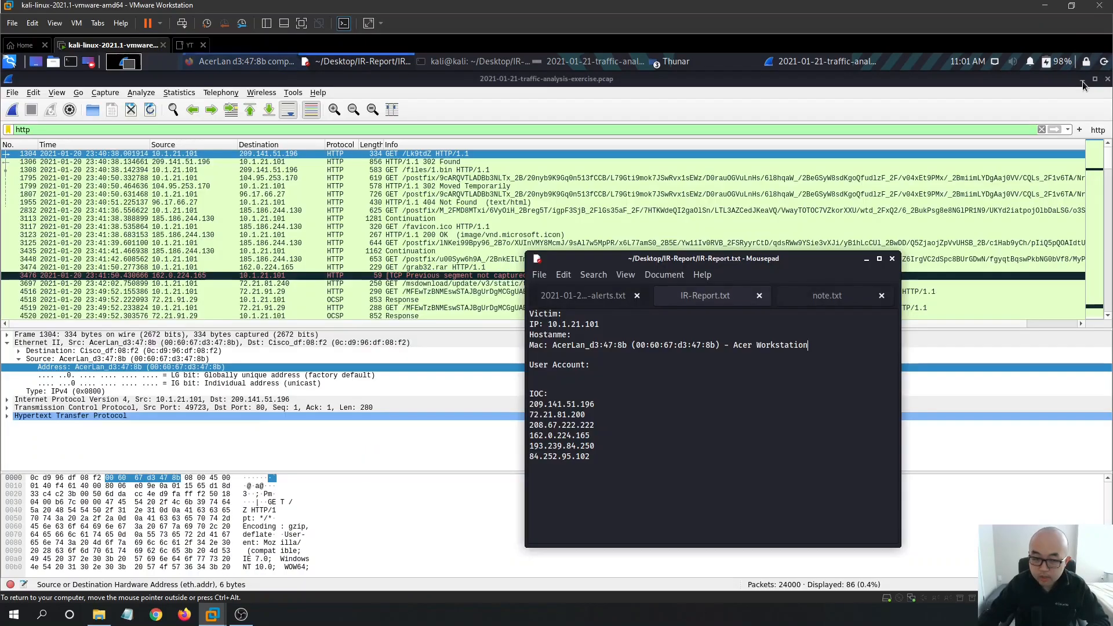
click(750, 388)
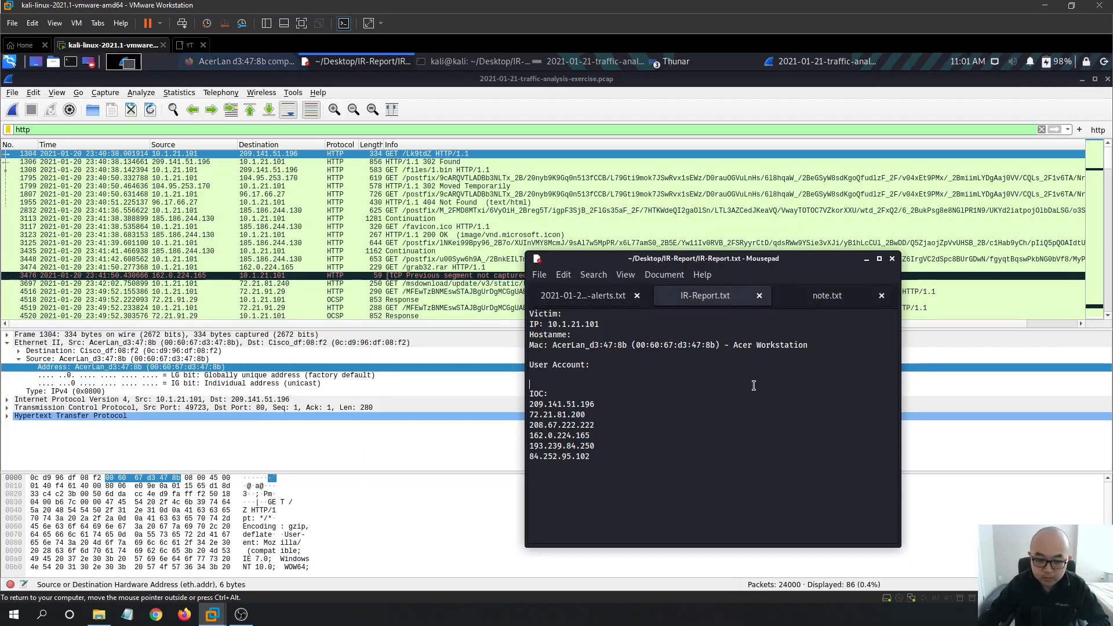
click(97, 83)
click(57, 92)
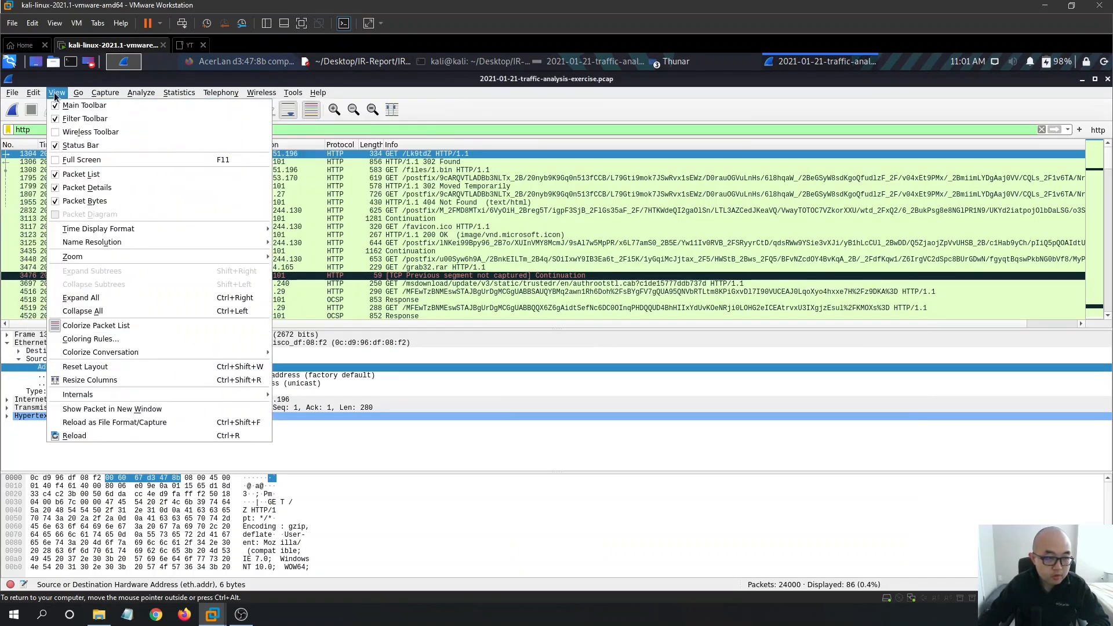
mouse_move(168, 255)
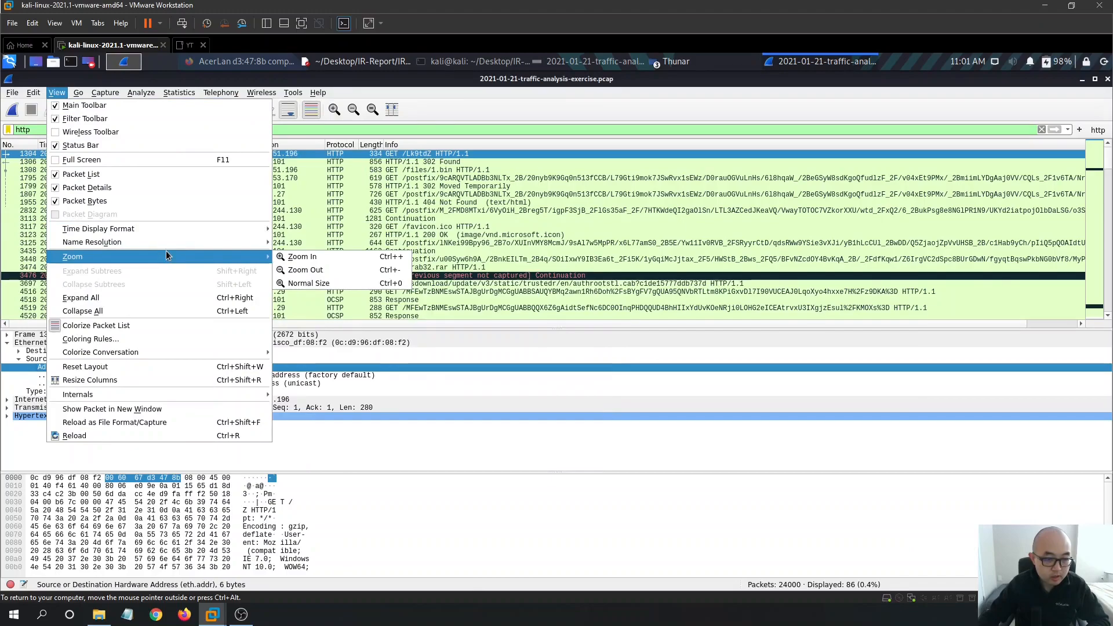
click(316, 264)
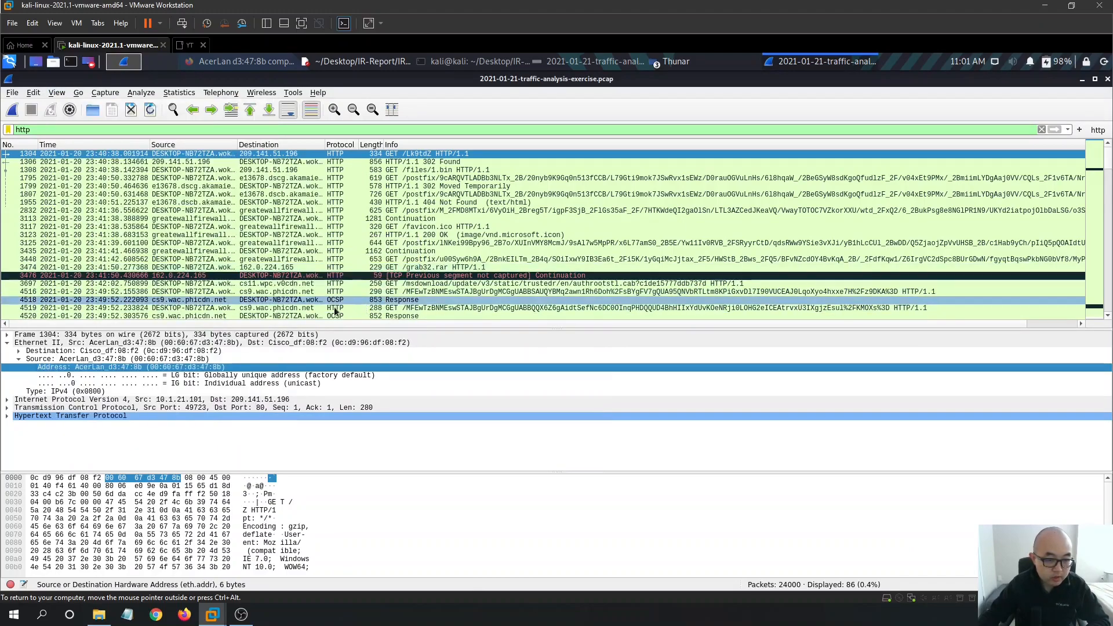
drag(240, 144, 291, 144)
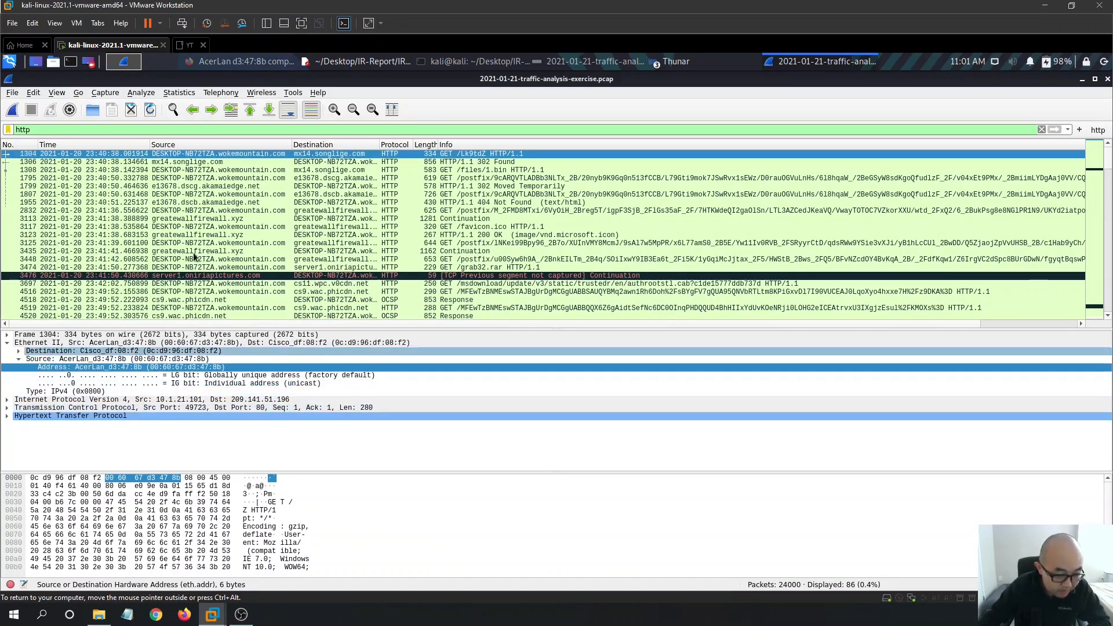
- Select packet 1304 and reapply the http filter to the packet list
click(244, 155)
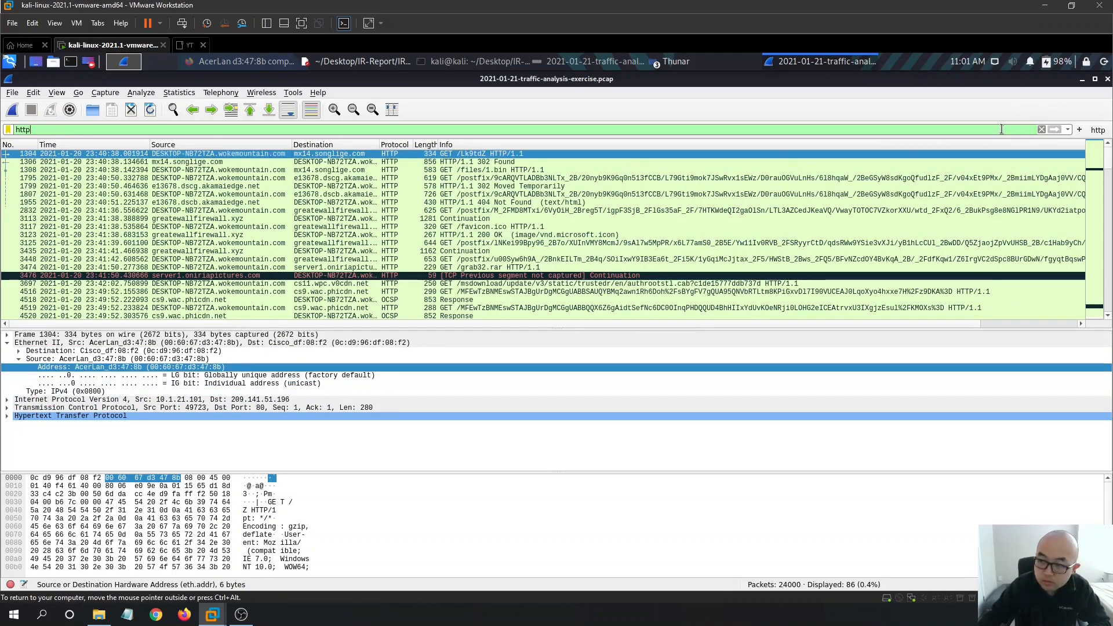
click(1098, 129)
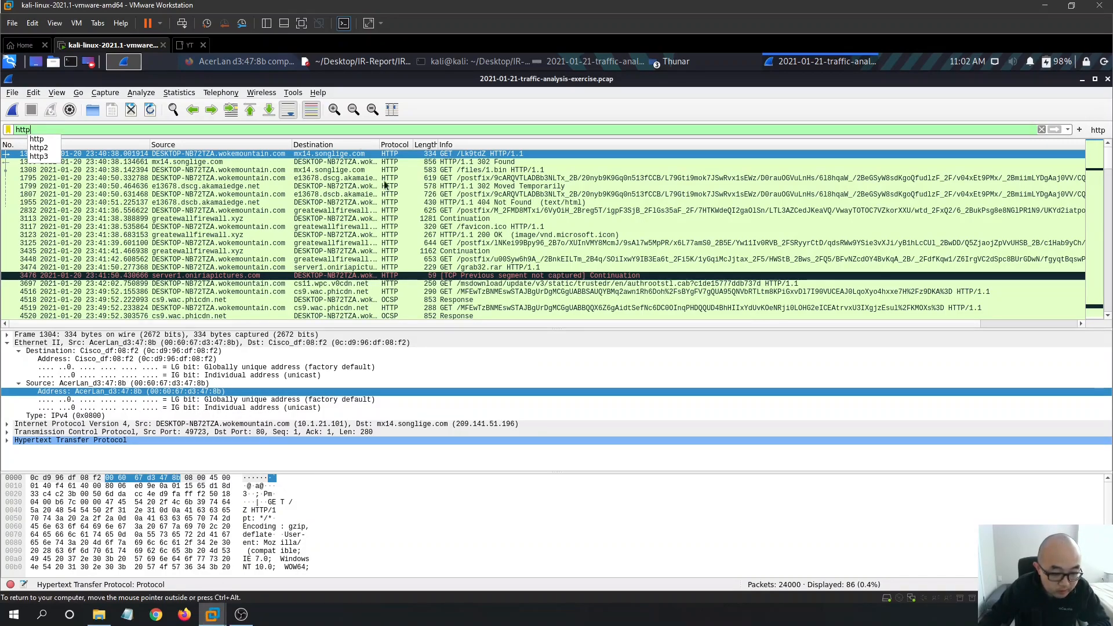
click(363, 64)
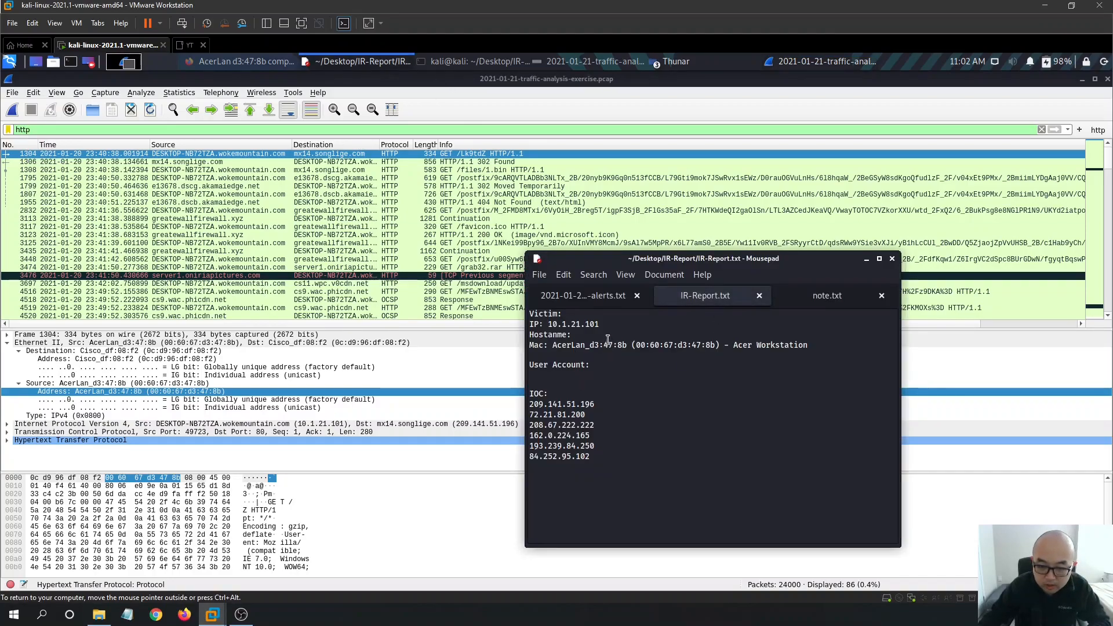
- Enter the hostname DESKTOP-NB72TZA.wokemountian.com after 'Hostname:' and save the report
text(DEskt)
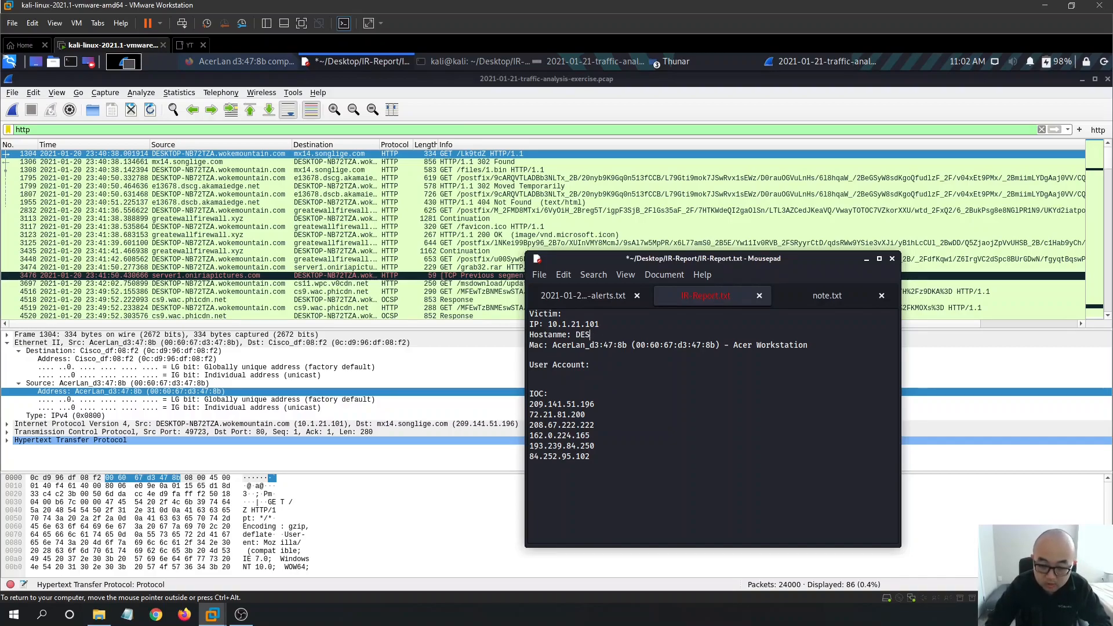
text(KTOP-NB72TZA)
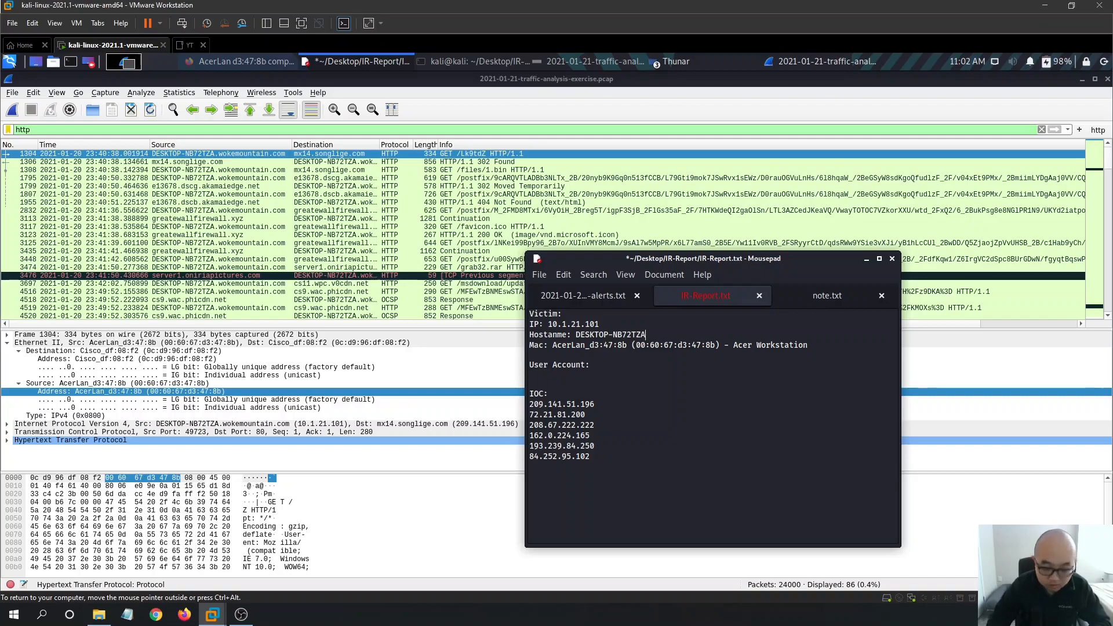
text(.w)
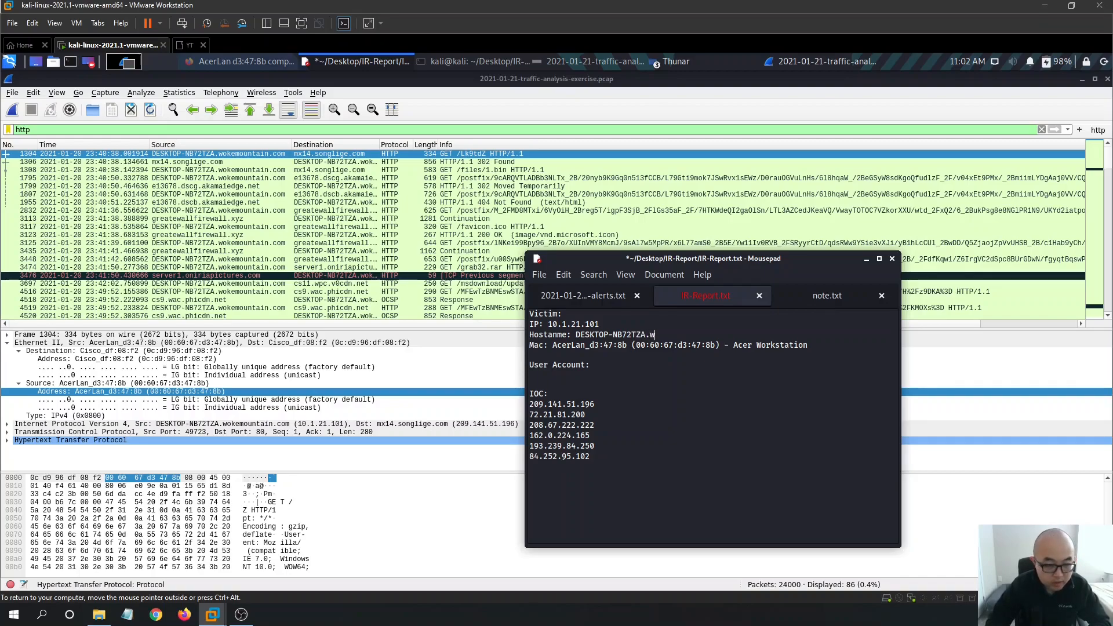
text(okemountian)
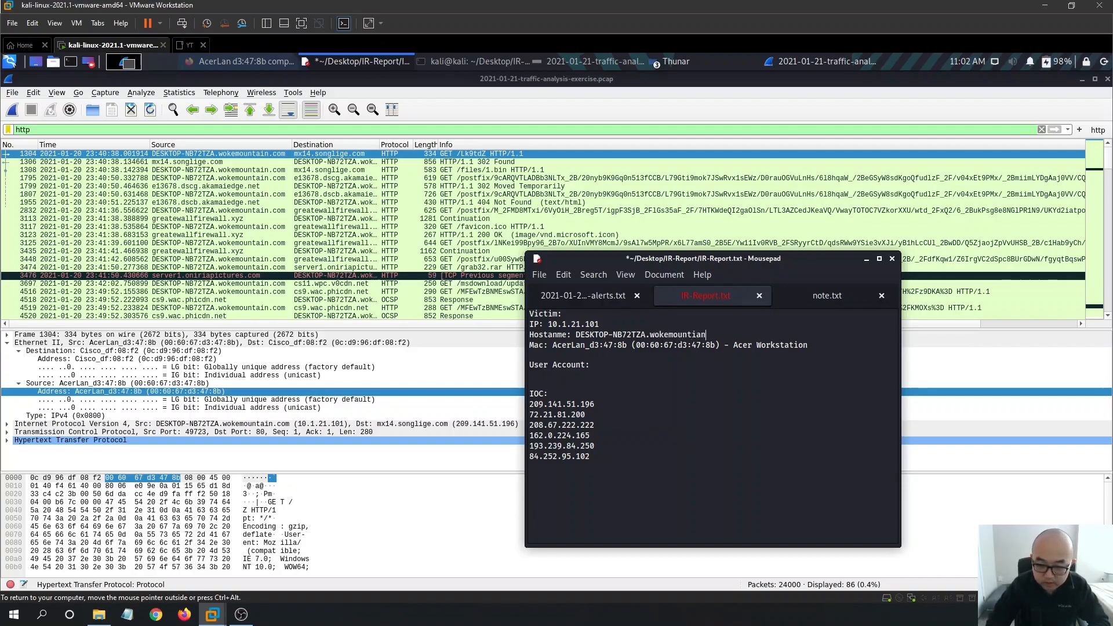
text(.com)
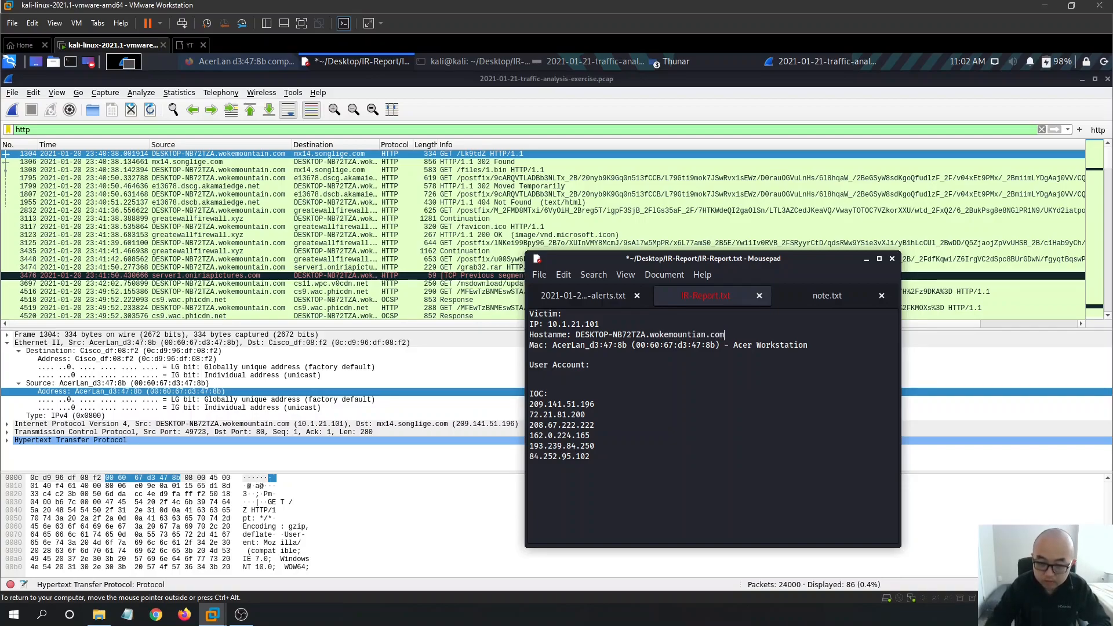
key(ctrl+s)
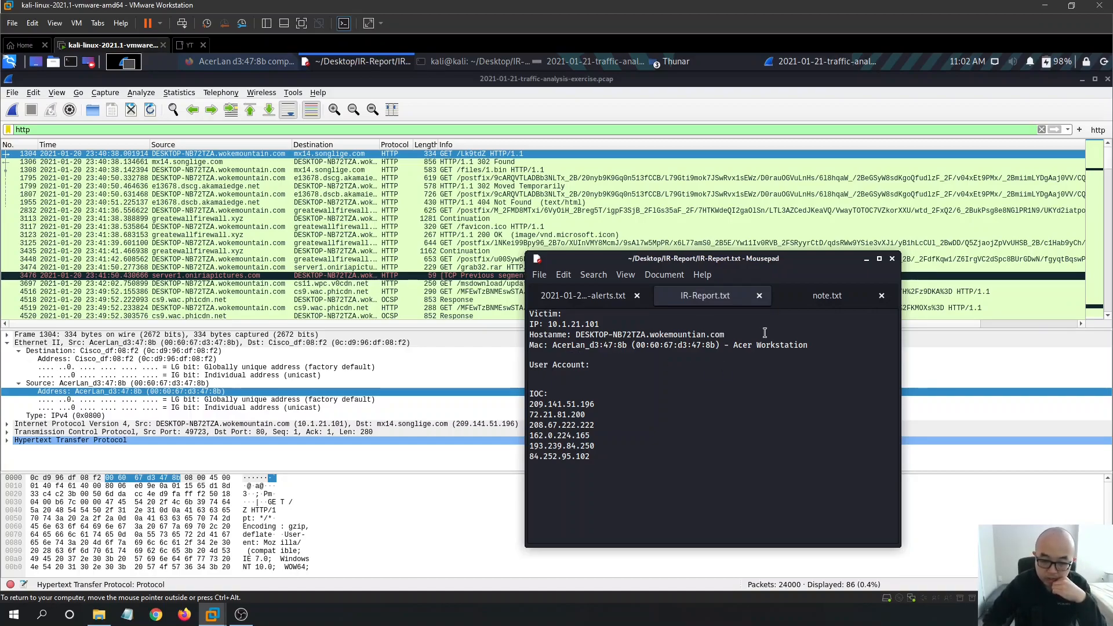
- Delete the blank line after the Mac entry and save the report again
key(BackSpace)
key(ctrl+s)
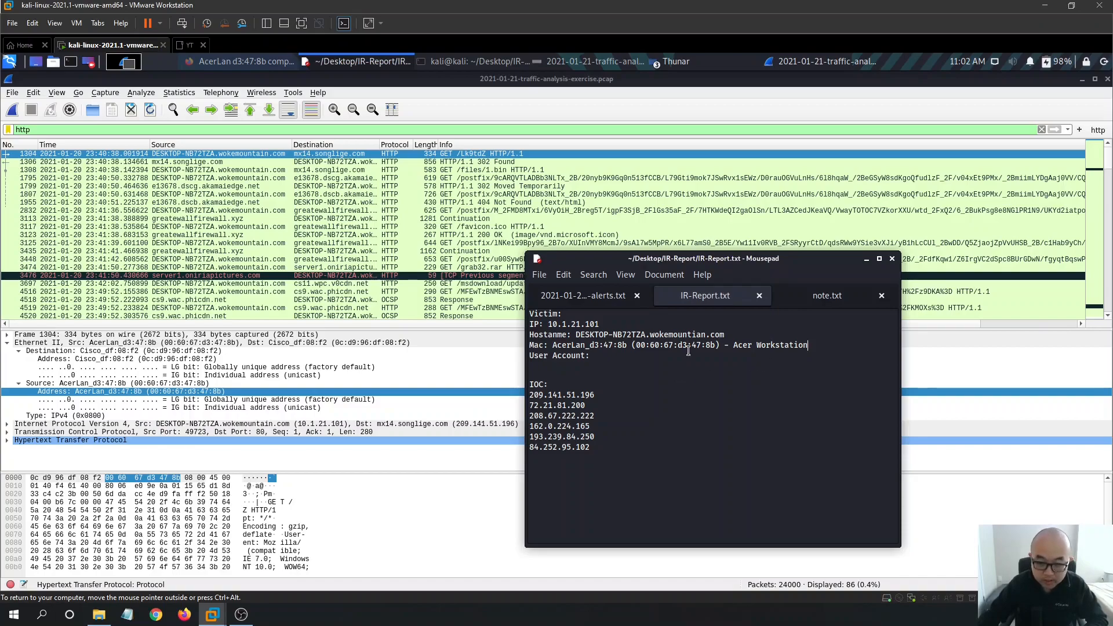
drag(776, 262, 769, 206)
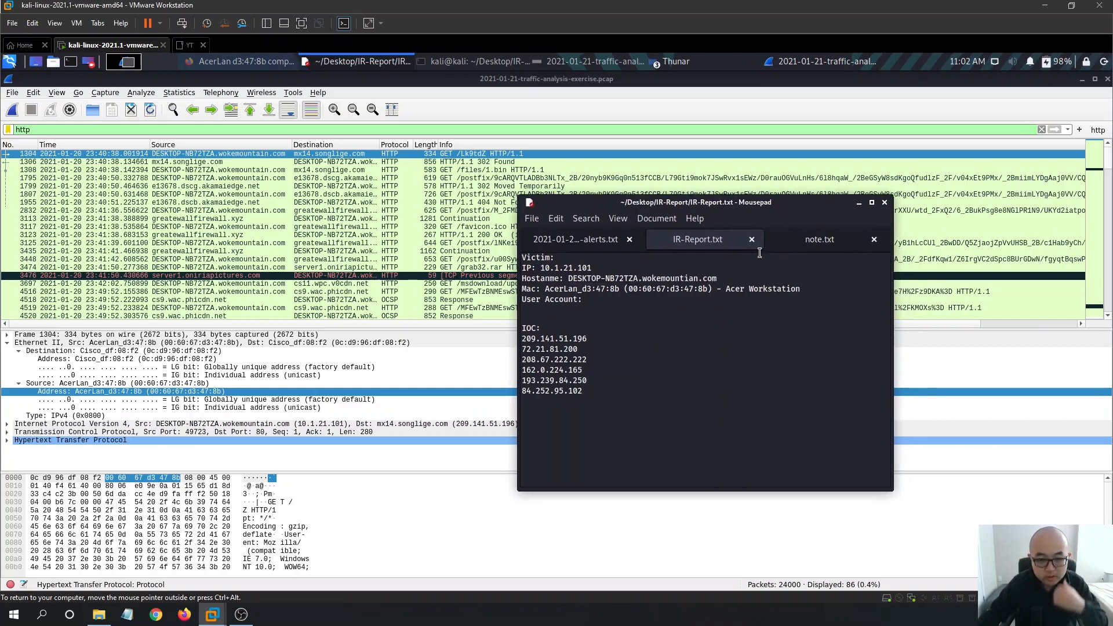
click(616, 104)
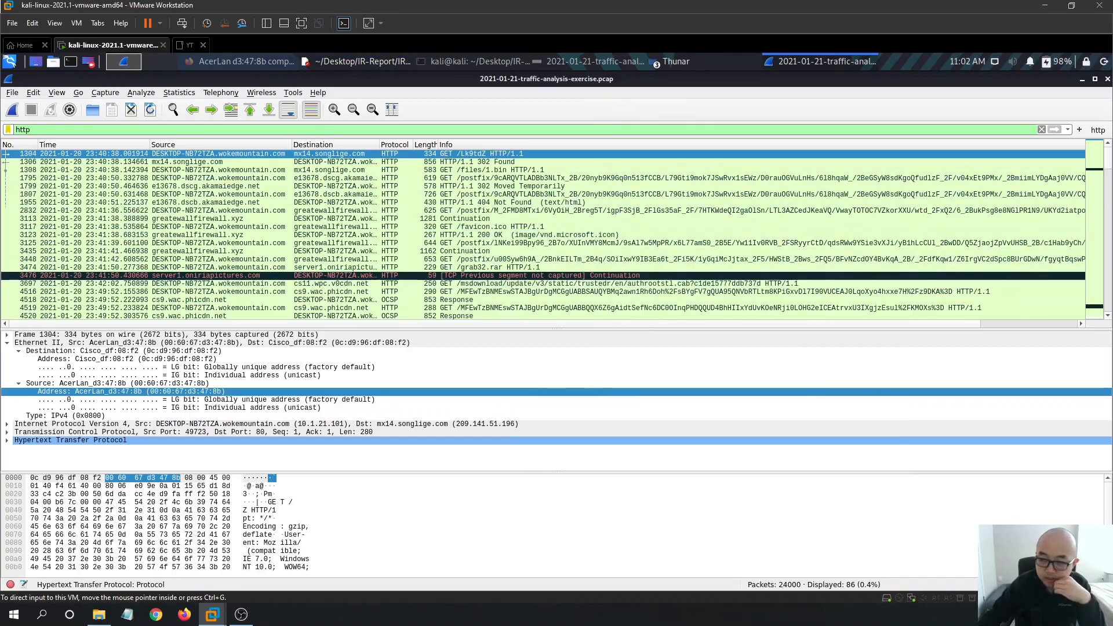
scroll(1092, 300, down, 15)
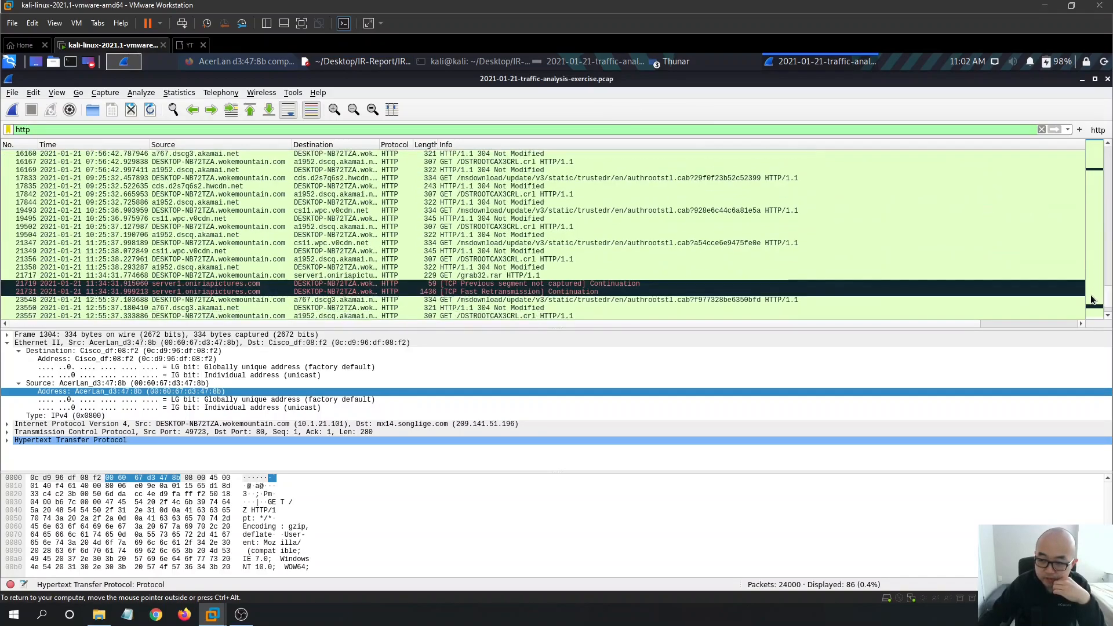
scroll(1092, 299, up, 15)
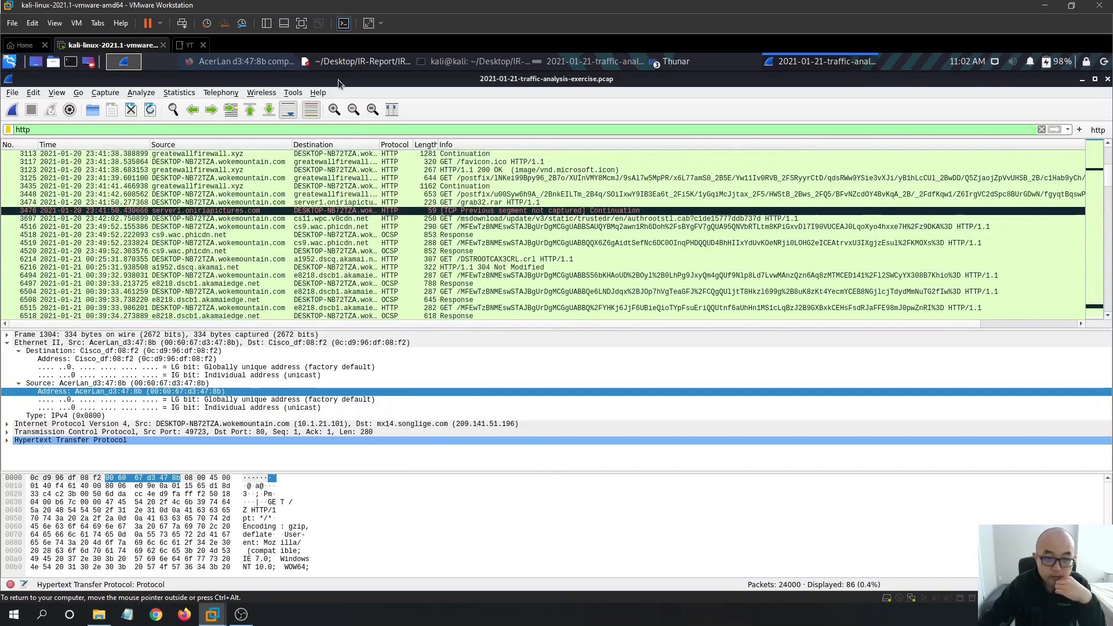
click(372, 64)
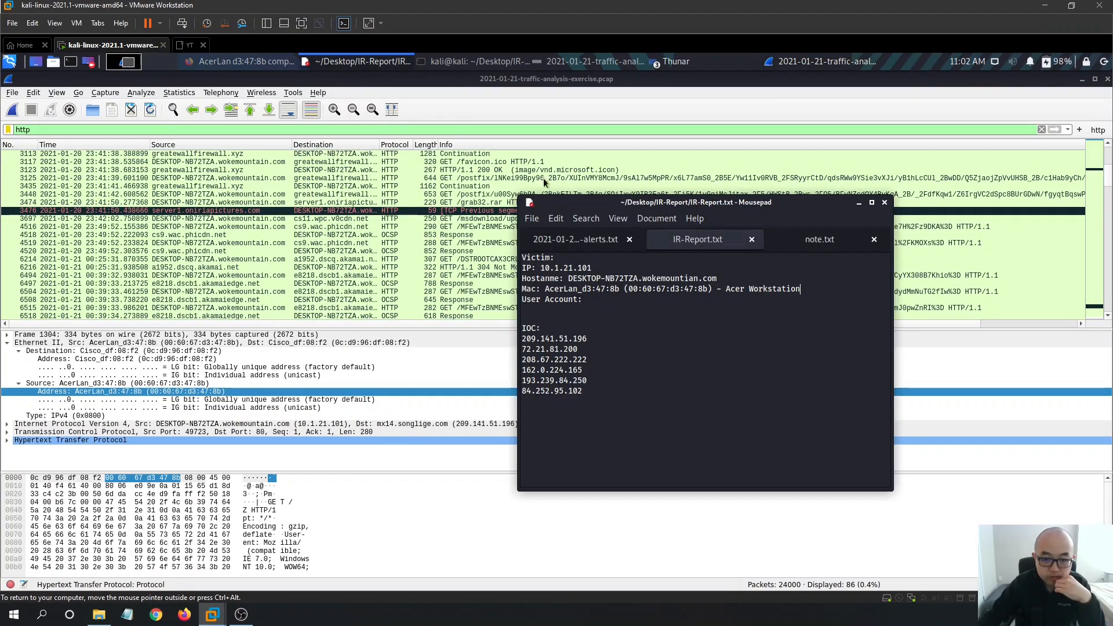
click(363, 63)
click(586, 62)
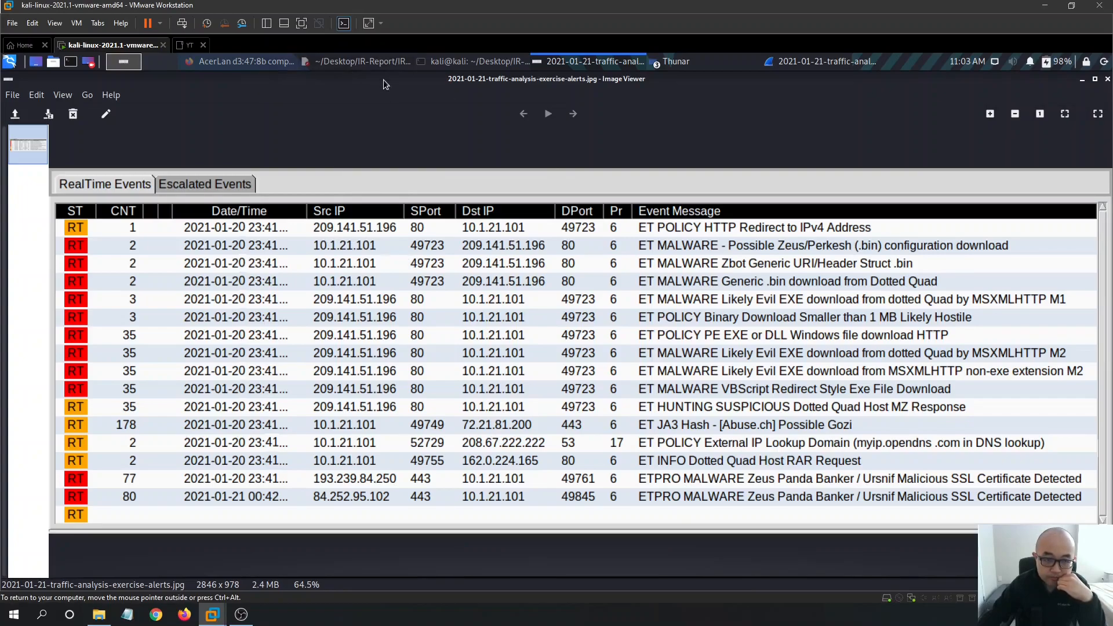
click(380, 65)
click(381, 65)
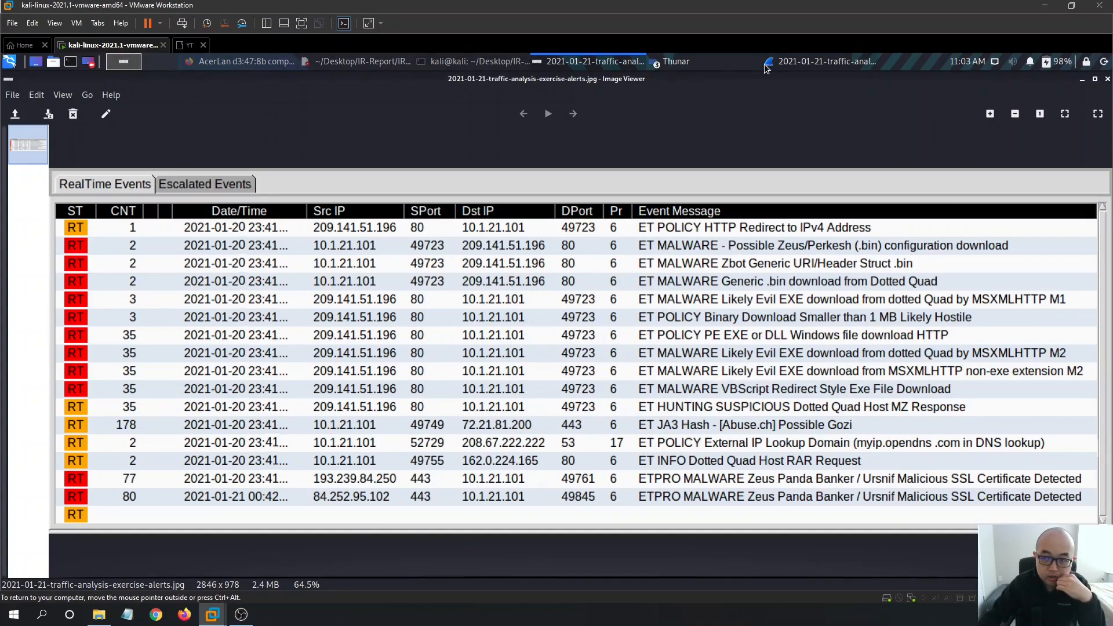
click(790, 63)
click(140, 93)
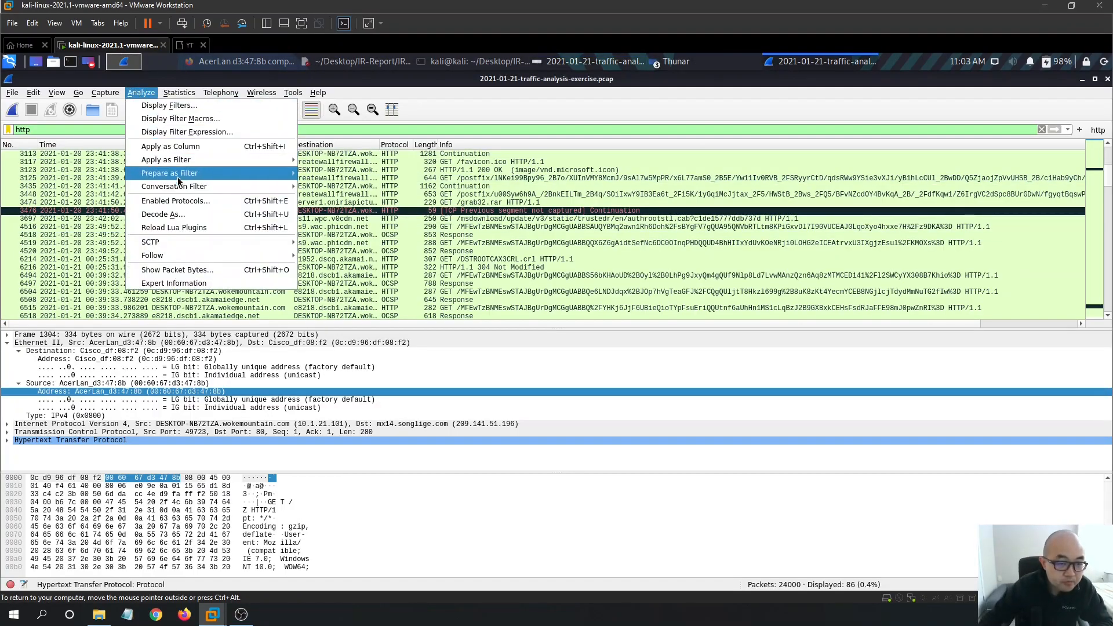
- Open the IPv4 conversations statistics, sorted in reverse by the second address
mouse_move(173, 92)
mouse_move(133, 93)
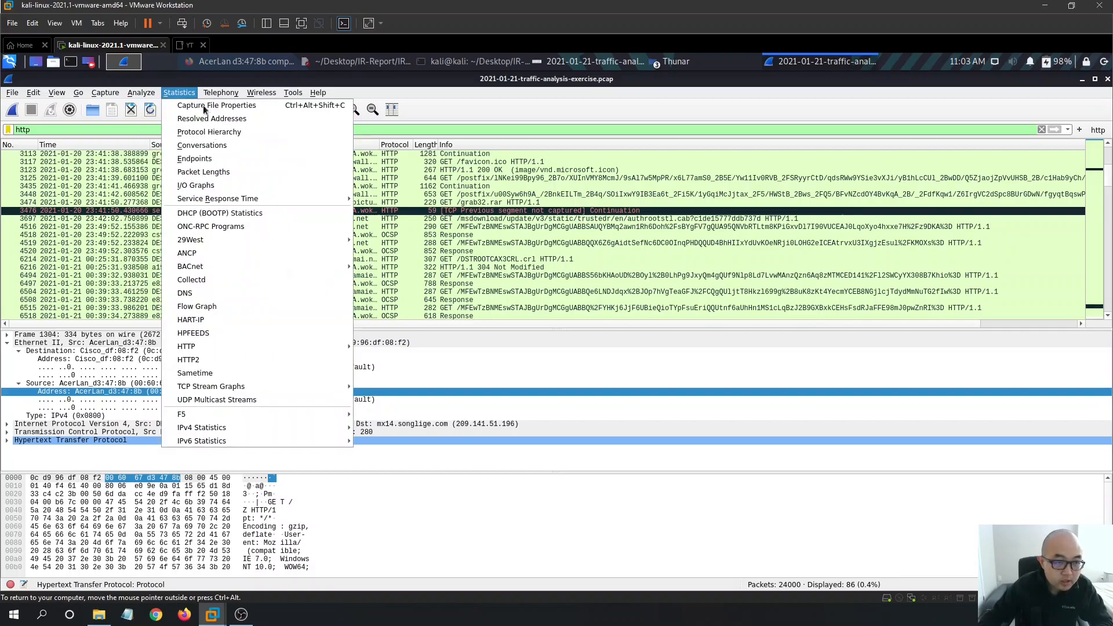
click(200, 146)
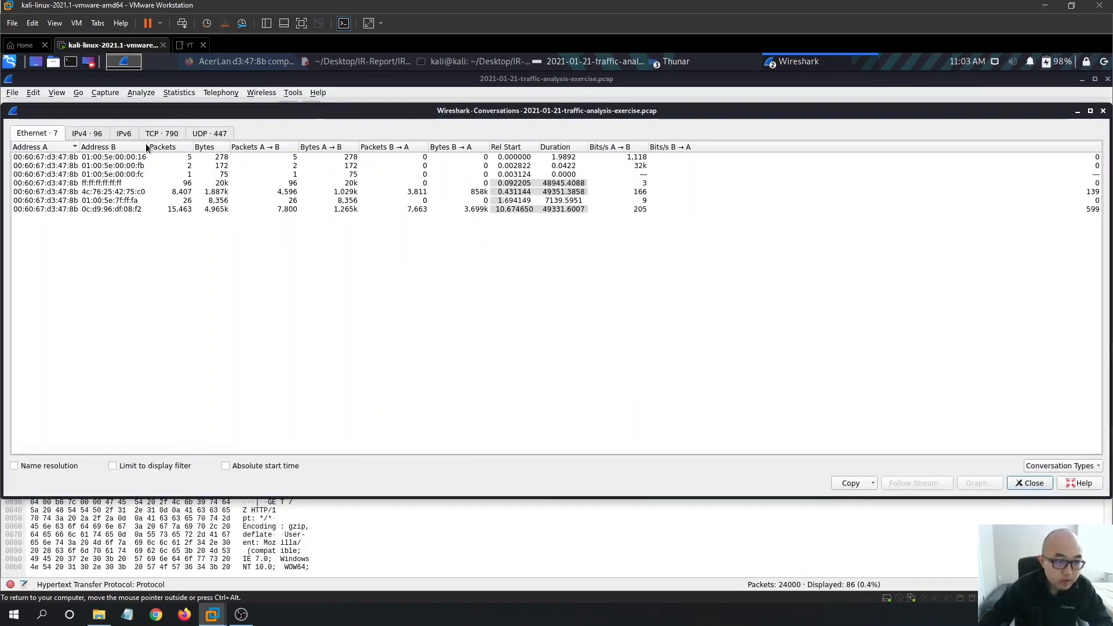
click(86, 133)
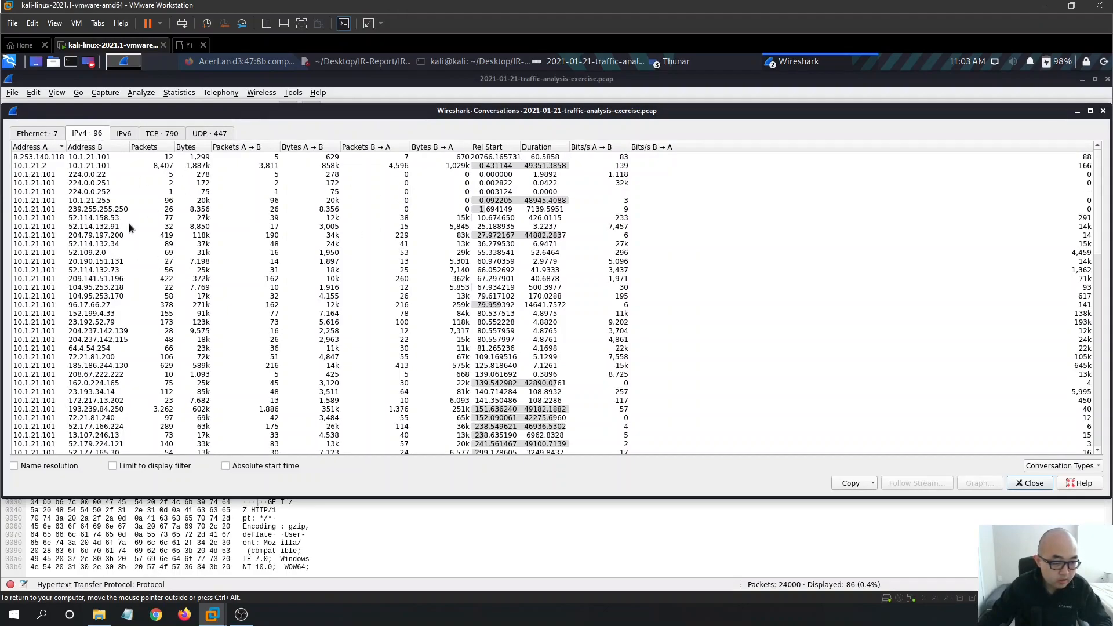
click(101, 147)
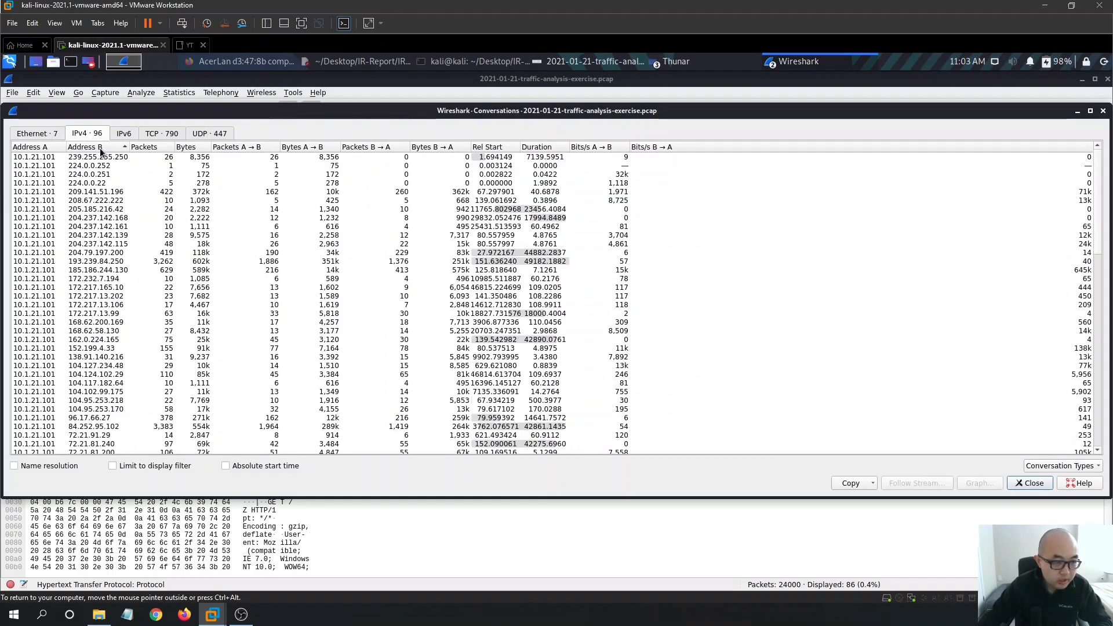
click(96, 147)
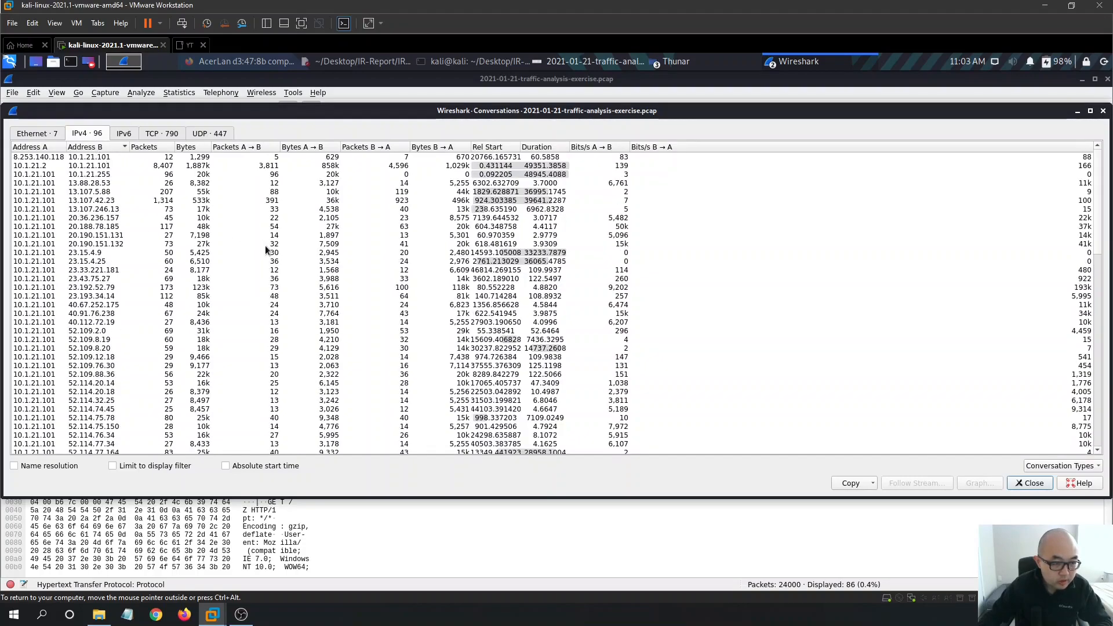
scroll(126, 251, down, 9)
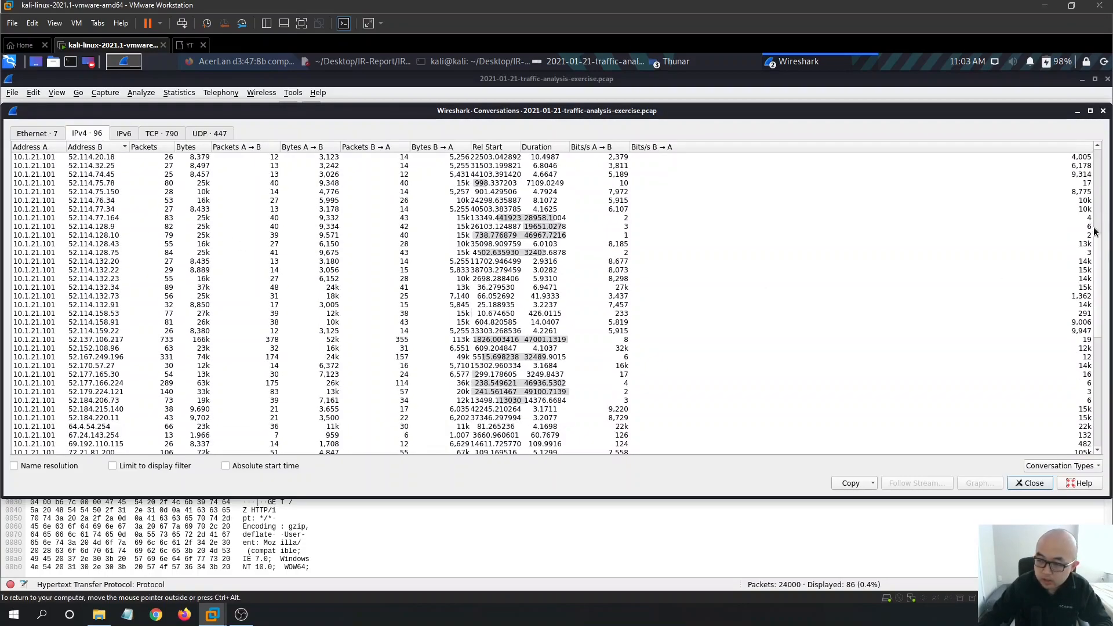
drag(1097, 256, 1092, 369)
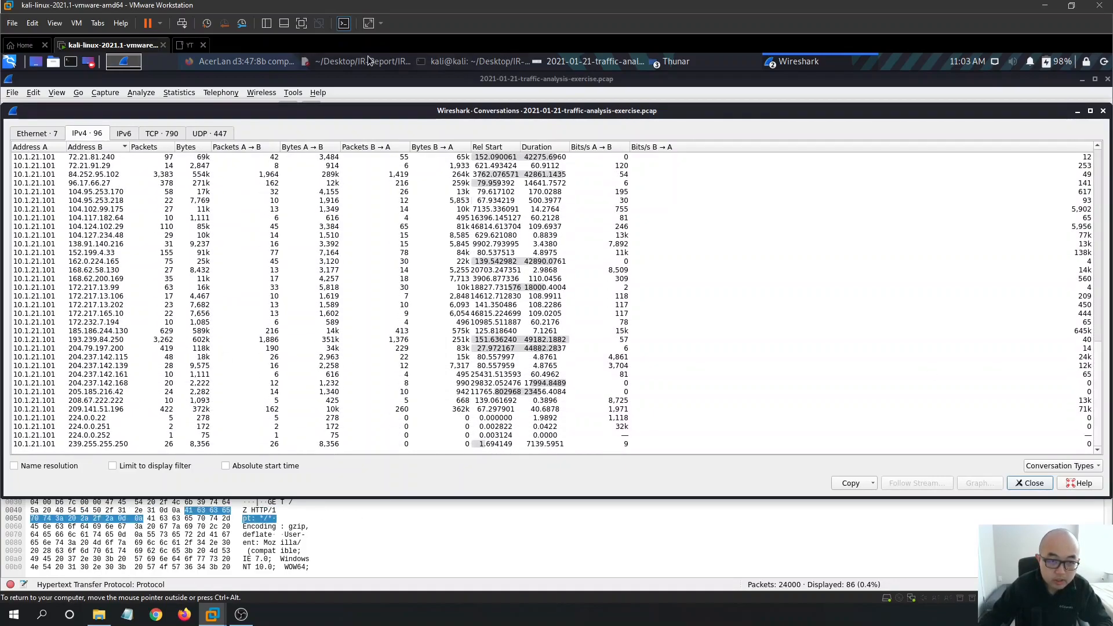
click(591, 64)
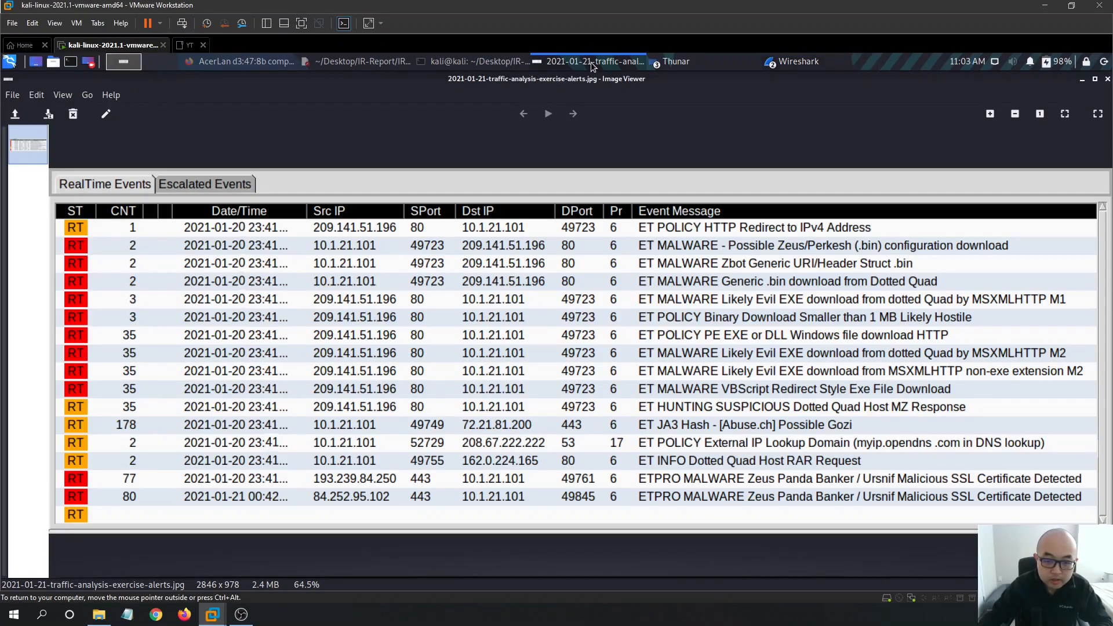
click(591, 64)
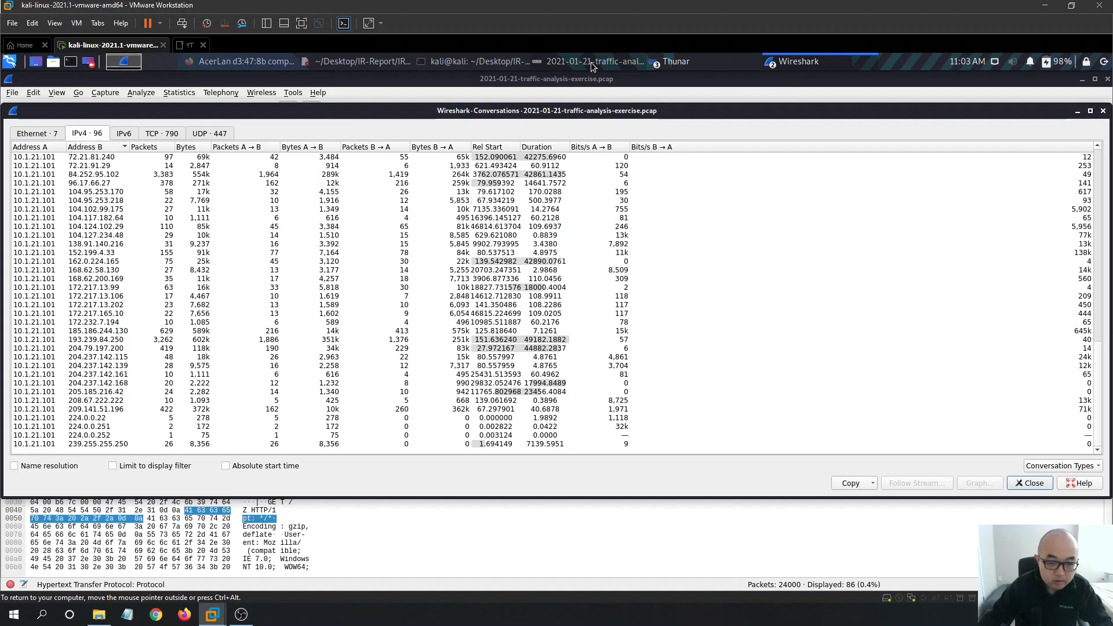
- Prepare a Selected A↔B filter for the 10.1.21.101–209.141.51.196 conversation and close the list
click(115, 409)
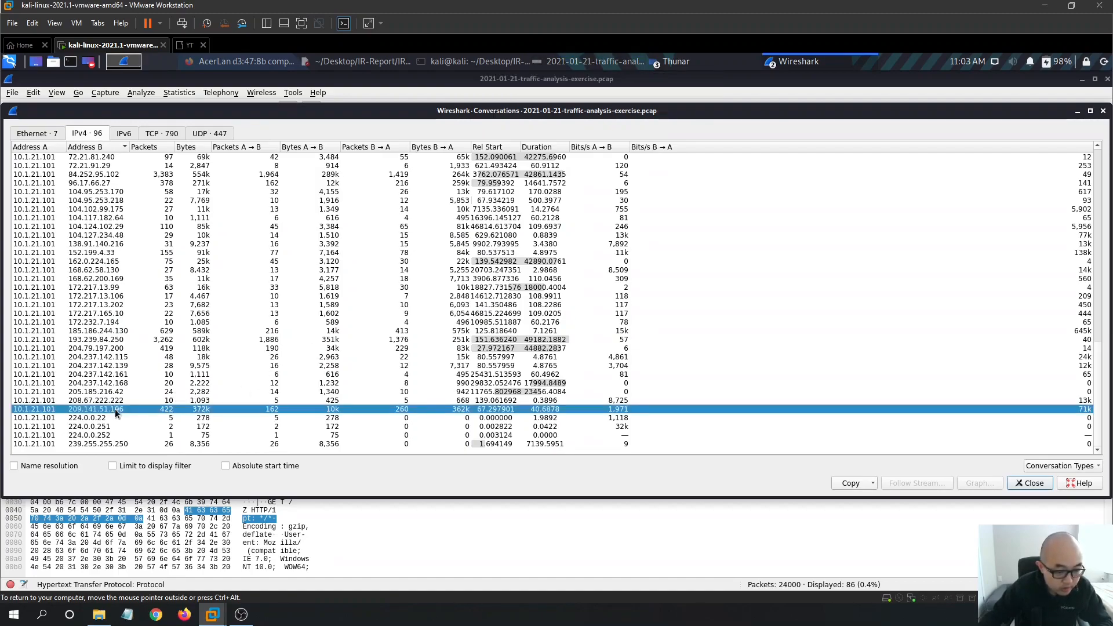
right_click(74, 409)
mouse_move(95, 439)
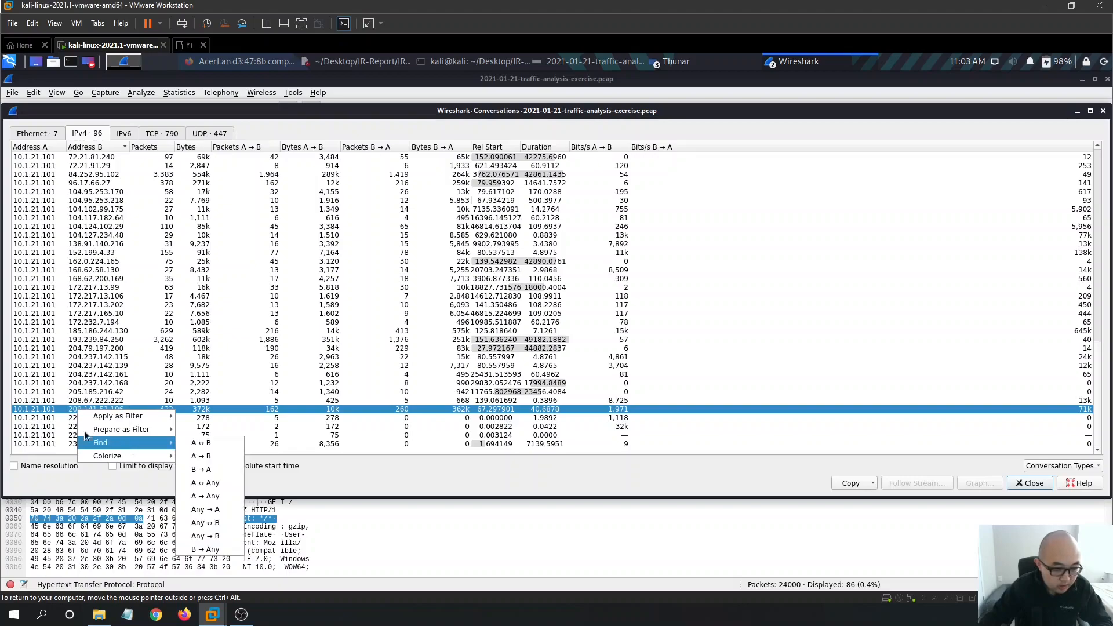
mouse_move(157, 429)
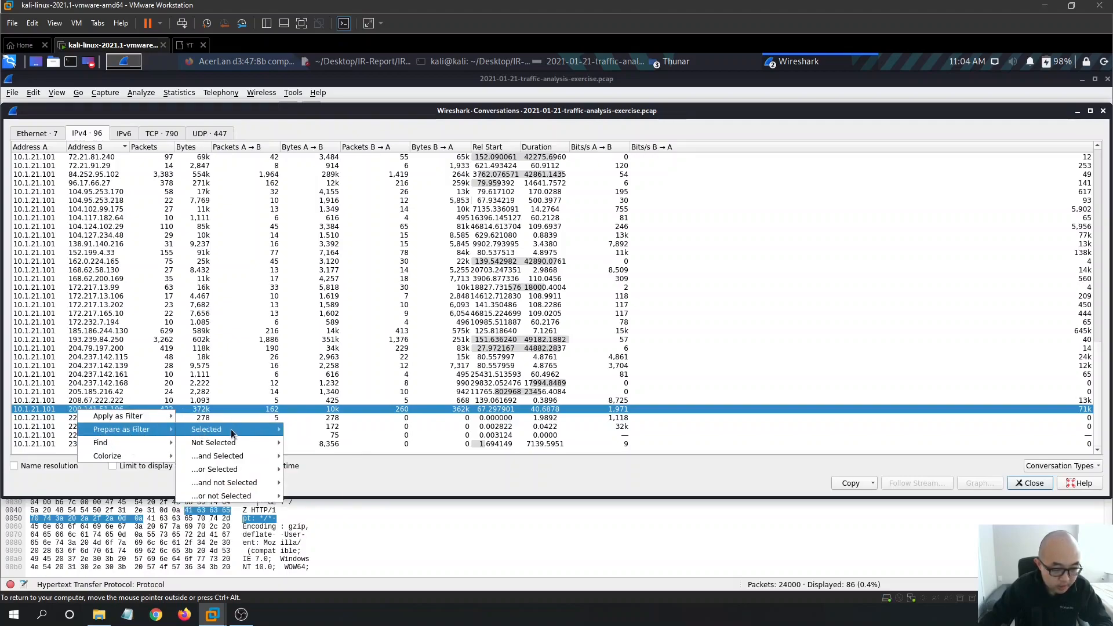
mouse_move(240, 433)
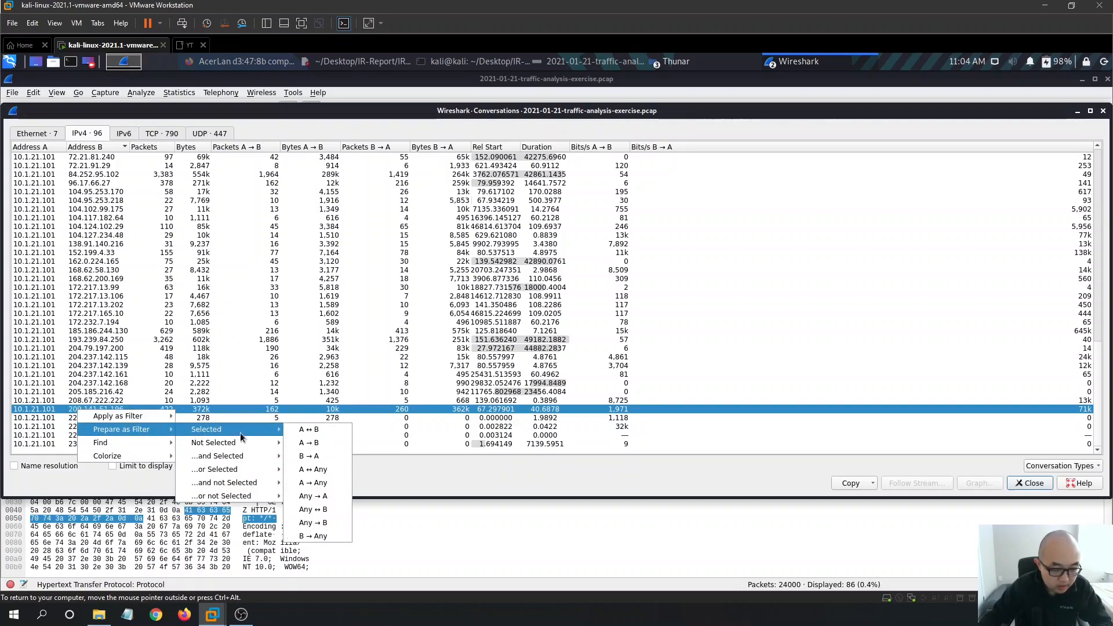
click(313, 432)
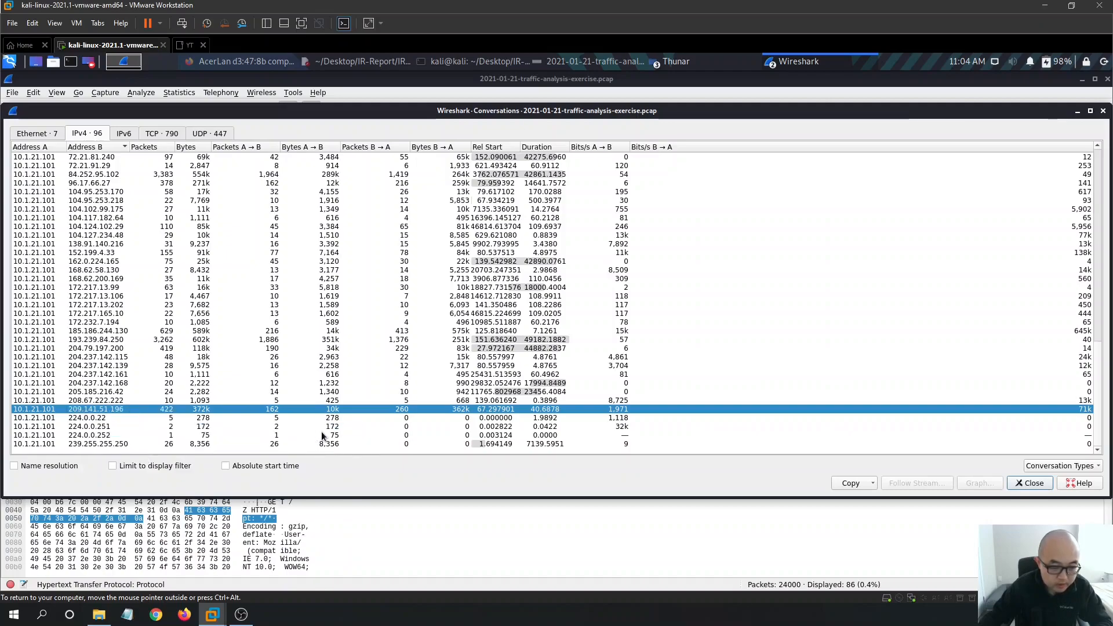
click(1032, 483)
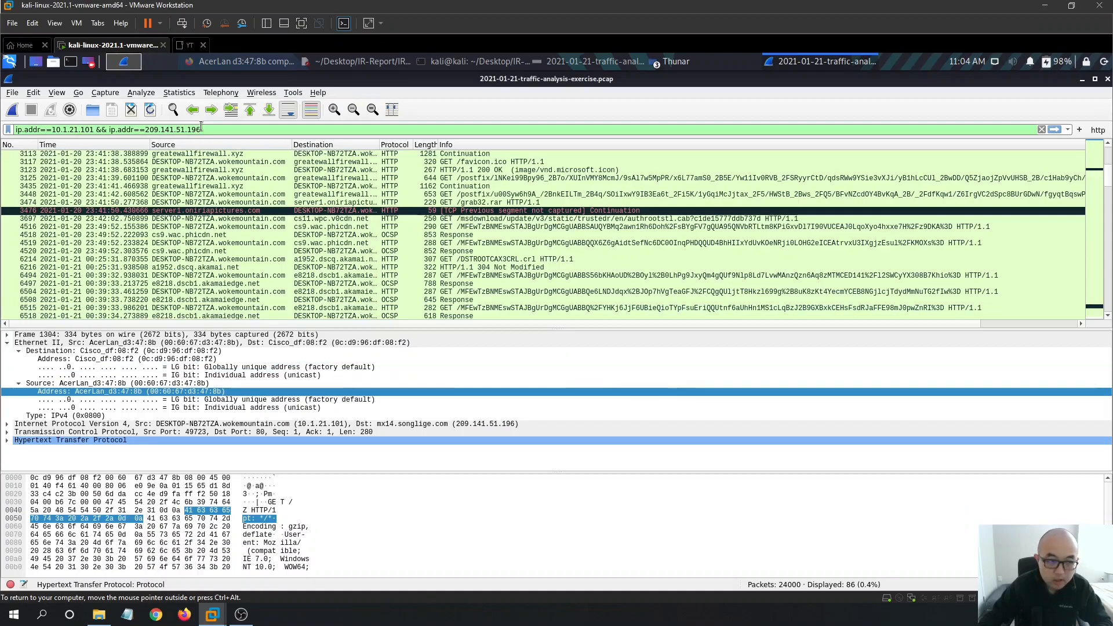
- Save the ip.addr==10.1.21.101 && ip.addr==209.141.51.196 filter as a button labelled '209-Filter'
click(1079, 129)
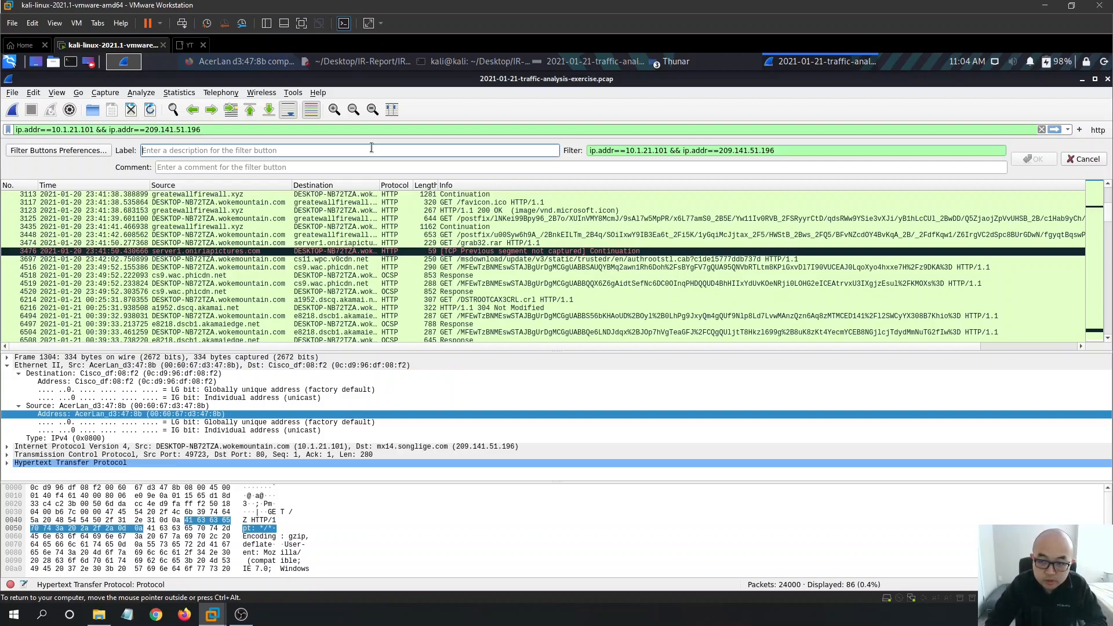
text(209-Filter)
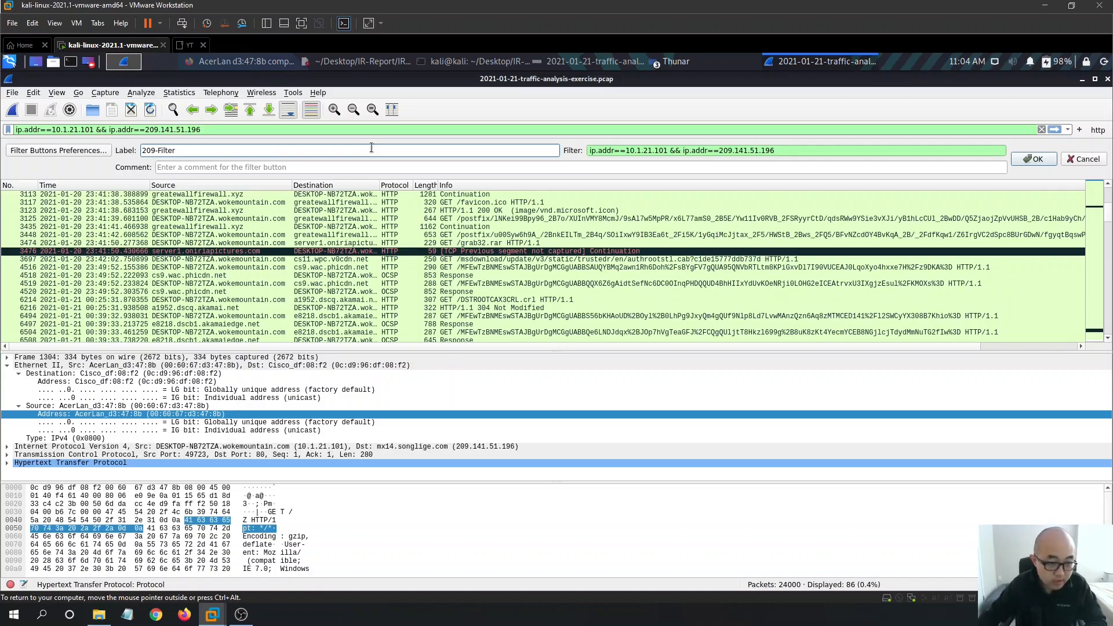
click(1031, 159)
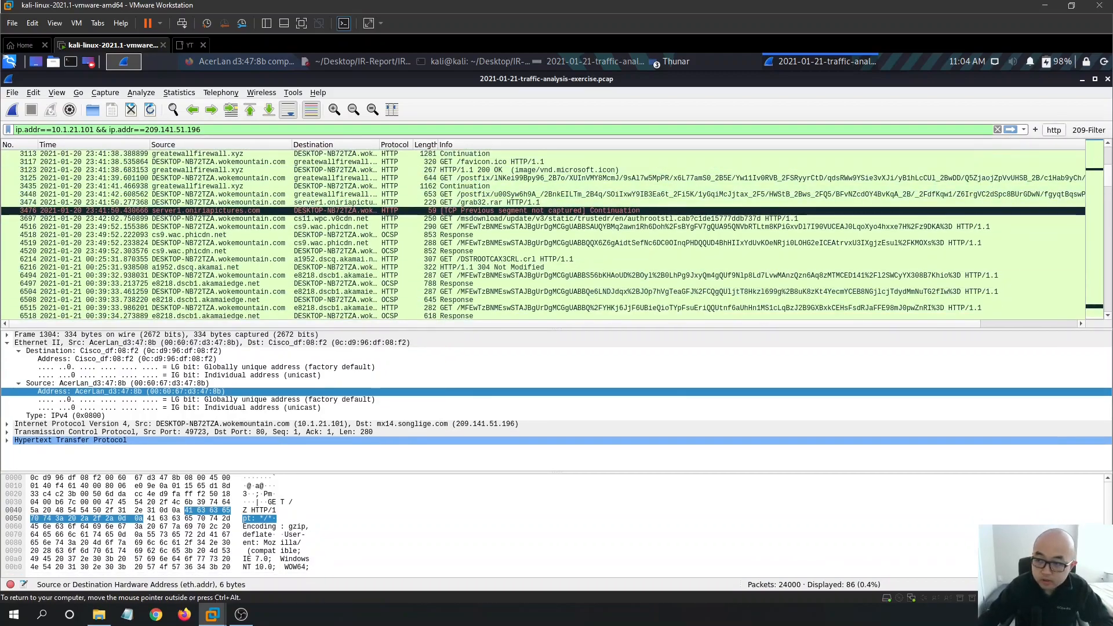
- Apply the 209-Filter button to show the 422 matching packets
click(1010, 130)
scroll(530, 210, down, 4)
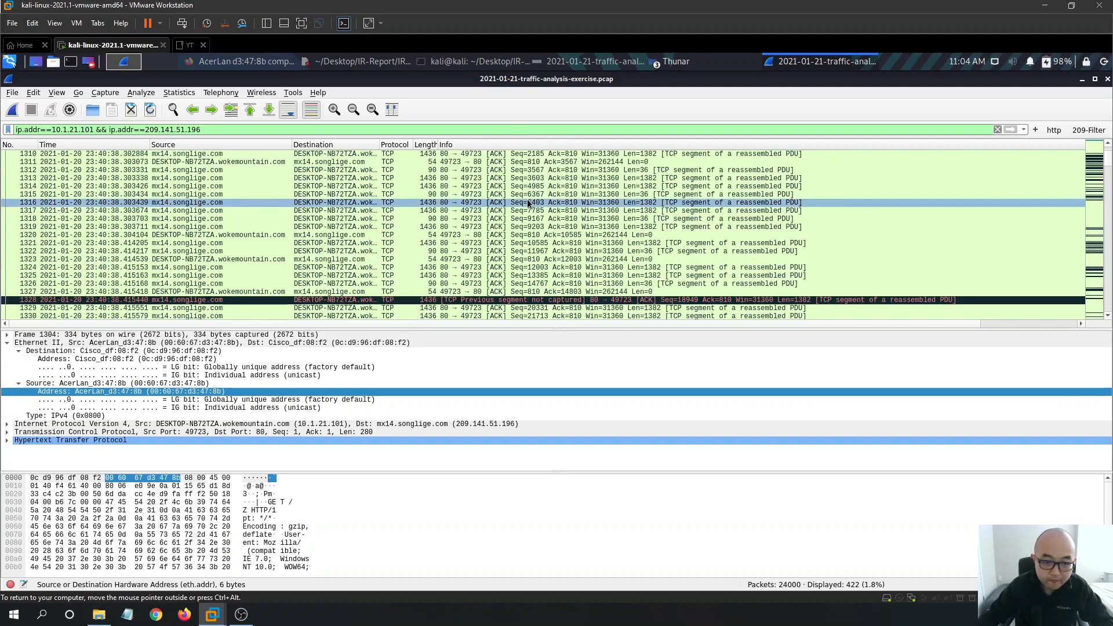
scroll(891, 219, up, 3)
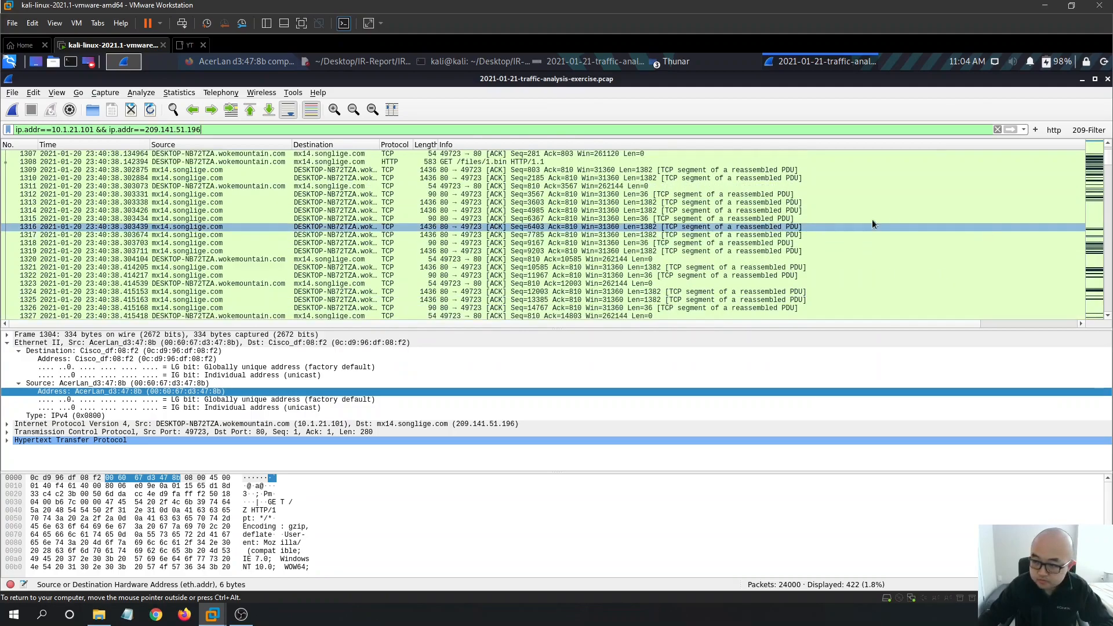
scroll(869, 234, up, 1)
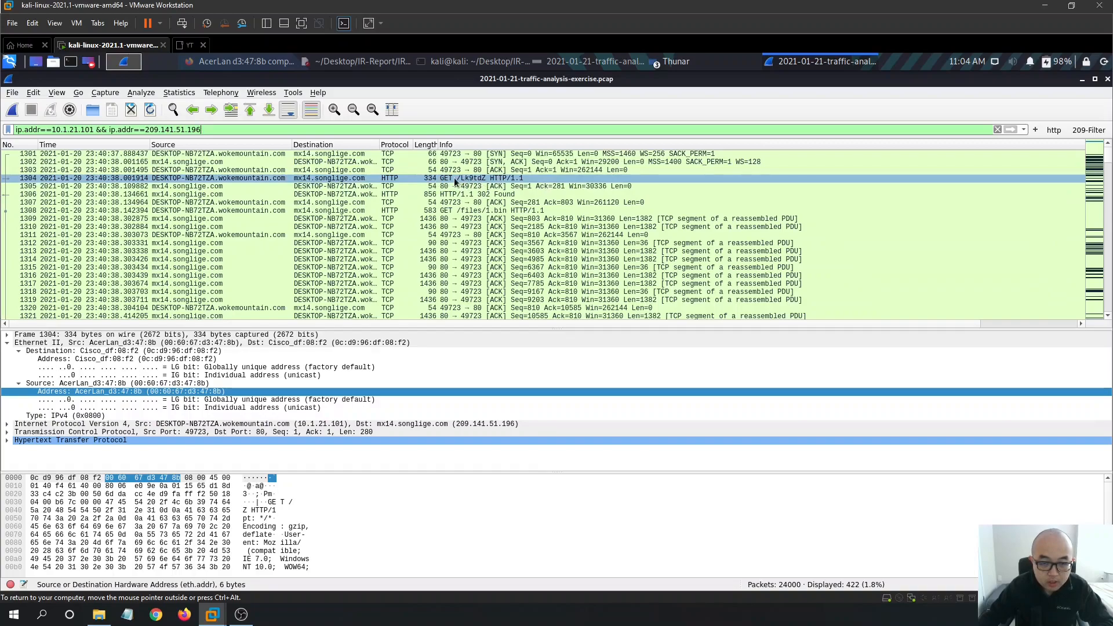
scroll(504, 208, down, 1)
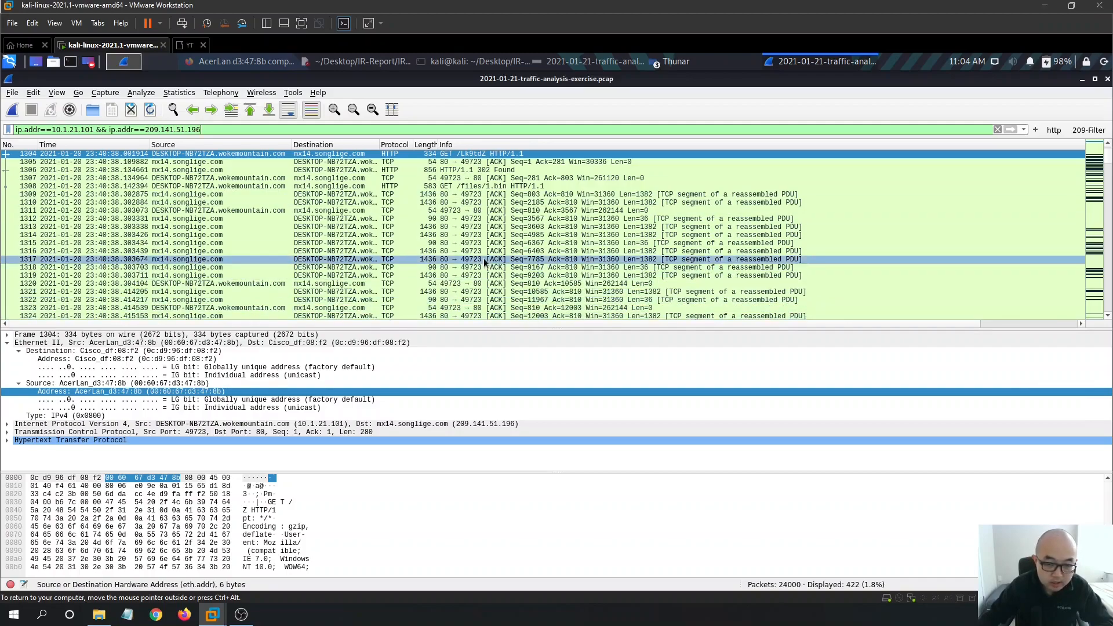
scroll(518, 242, up, 1)
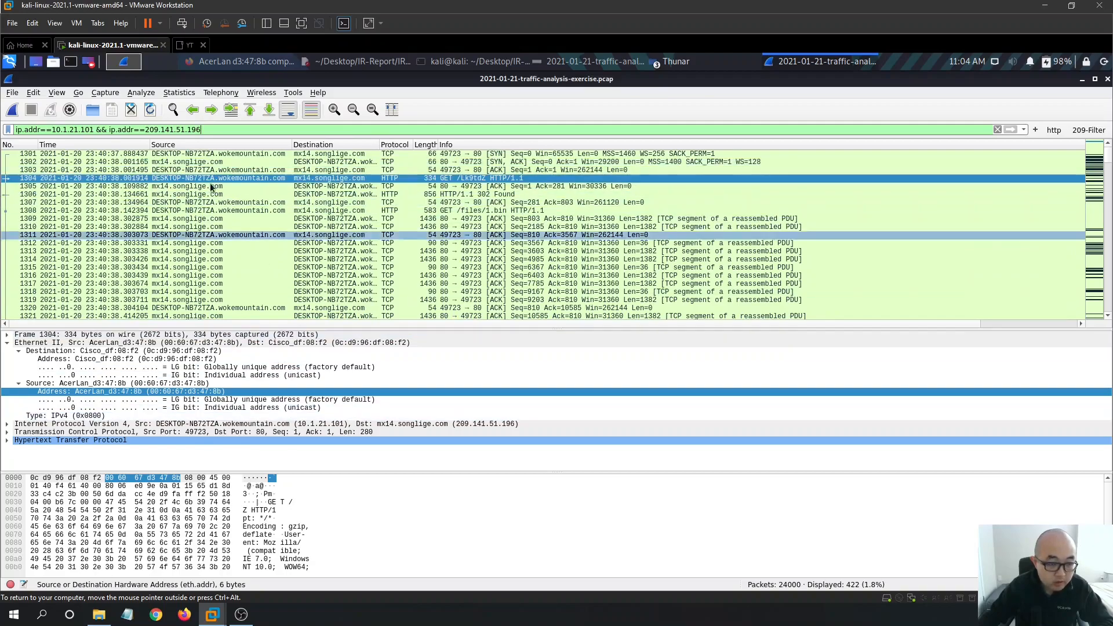
- Select reply packet 1302 and expand its IPv4 details to the source address
click(187, 162)
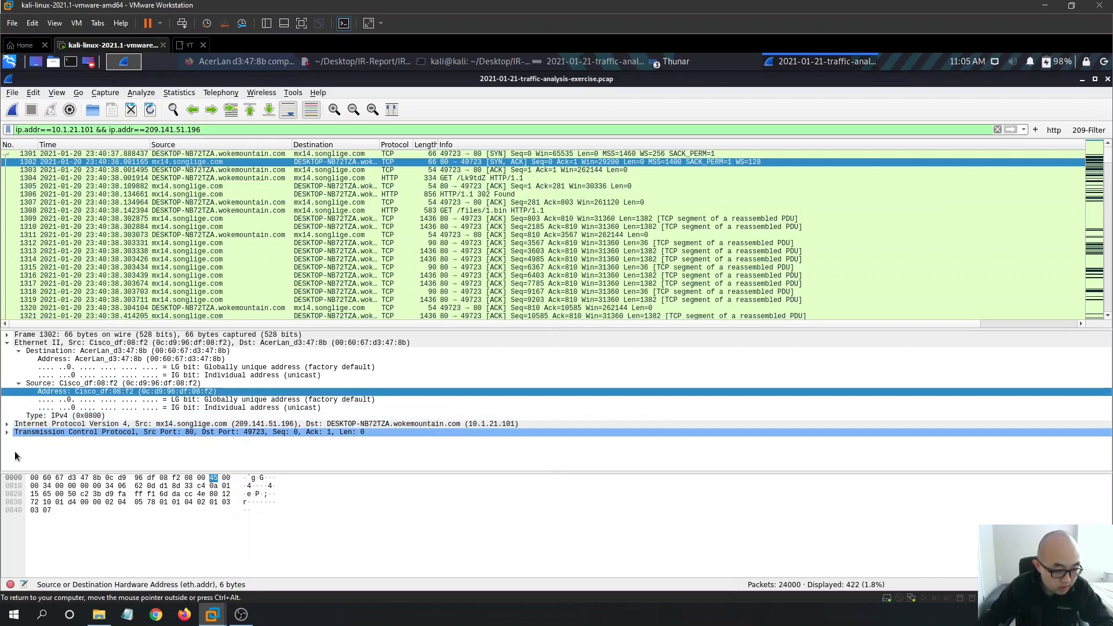
click(7, 424)
scroll(224, 430, down, 3)
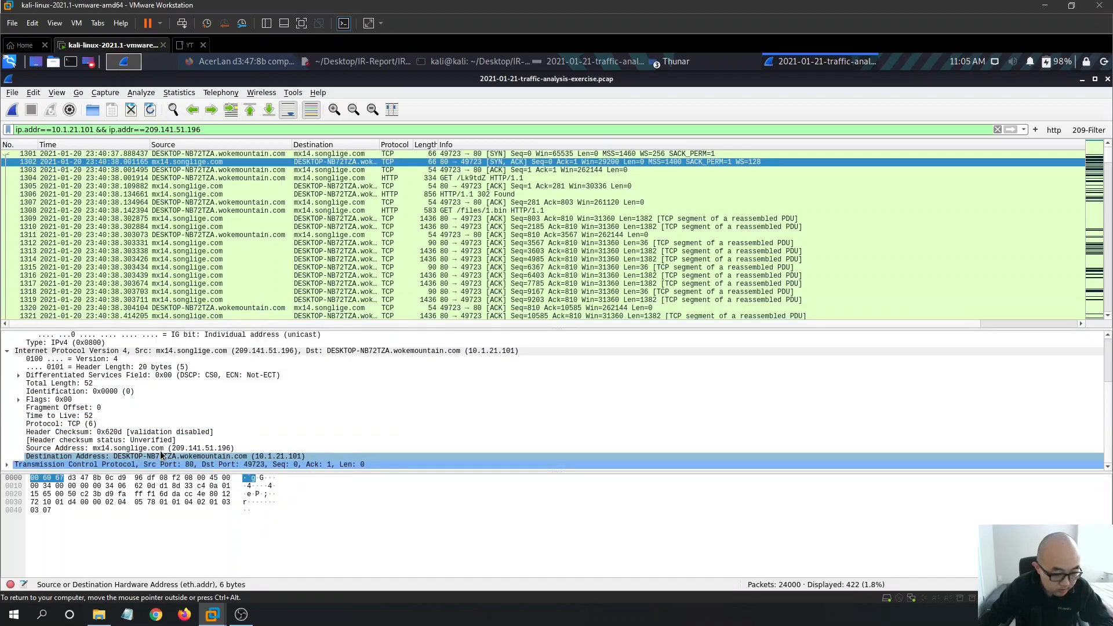
click(194, 447)
- Copy the Source Address line from Wireshark and paste it after 209.141.51.196 in IR-Report.txt
right_click(193, 447)
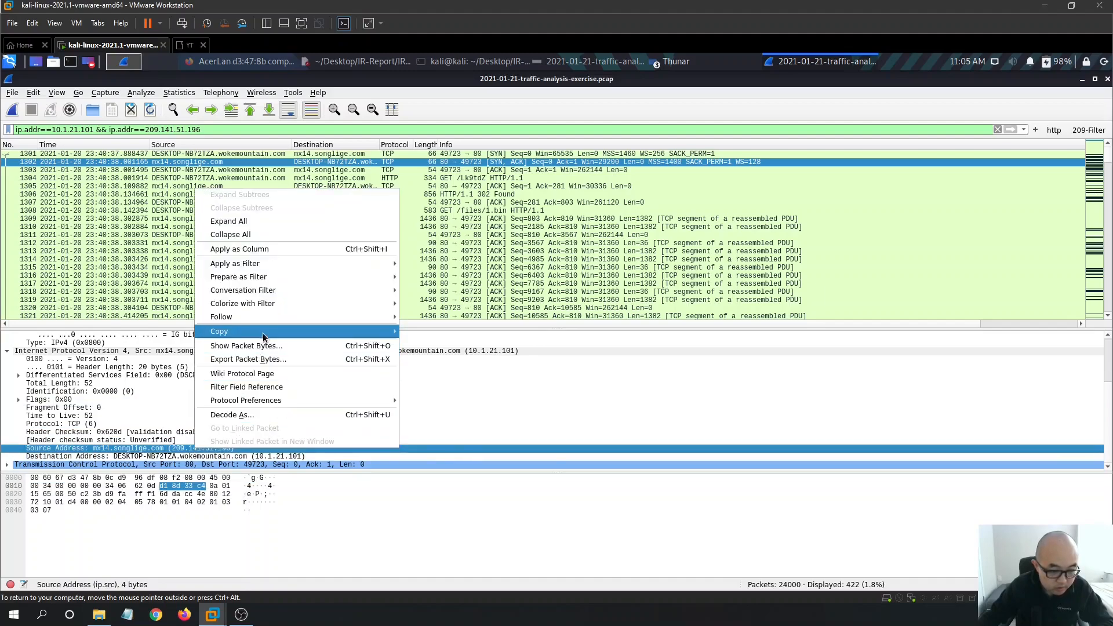
mouse_move(263, 331)
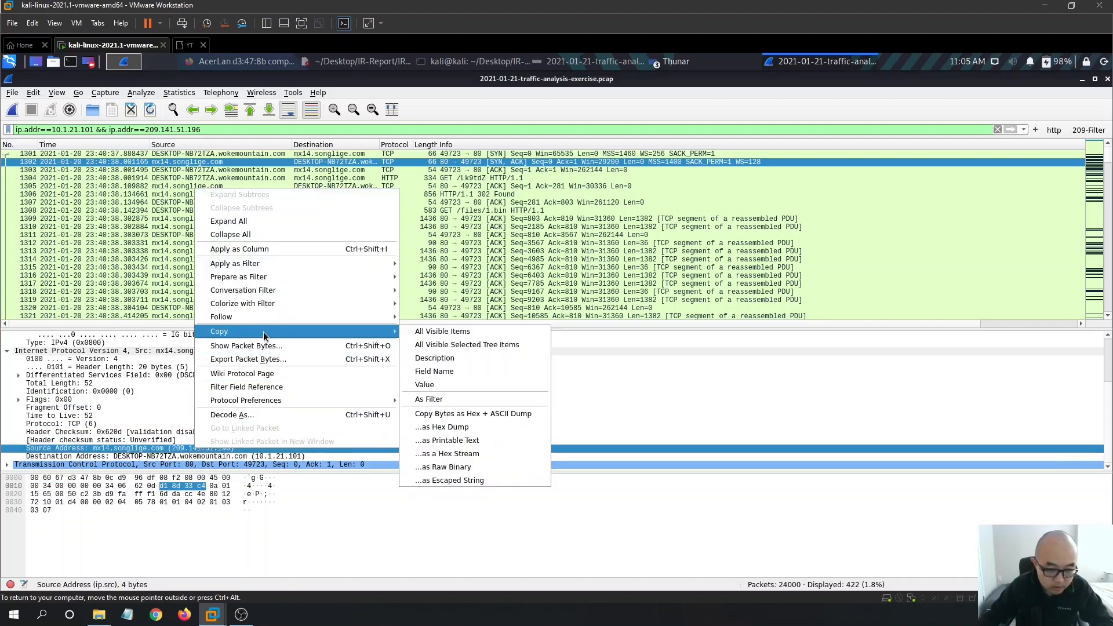
click(465, 346)
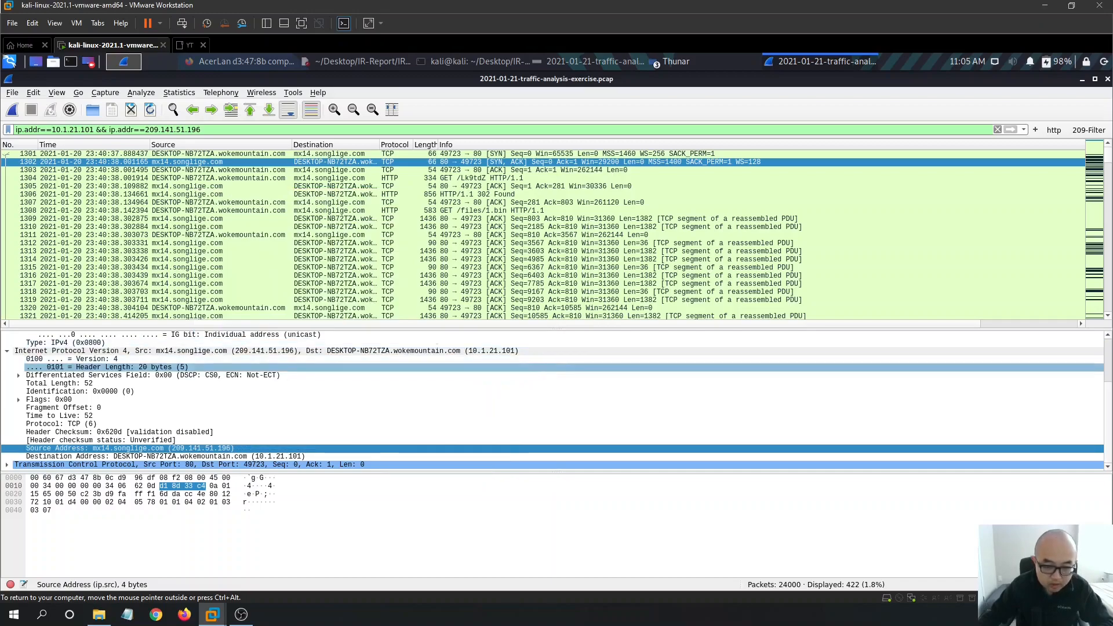
click(365, 66)
click(612, 340)
key(ctrl+v)
- Trim the pasted text to just mx14.songlige.com, add a blank line, and save the report
drag(665, 341, 596, 339)
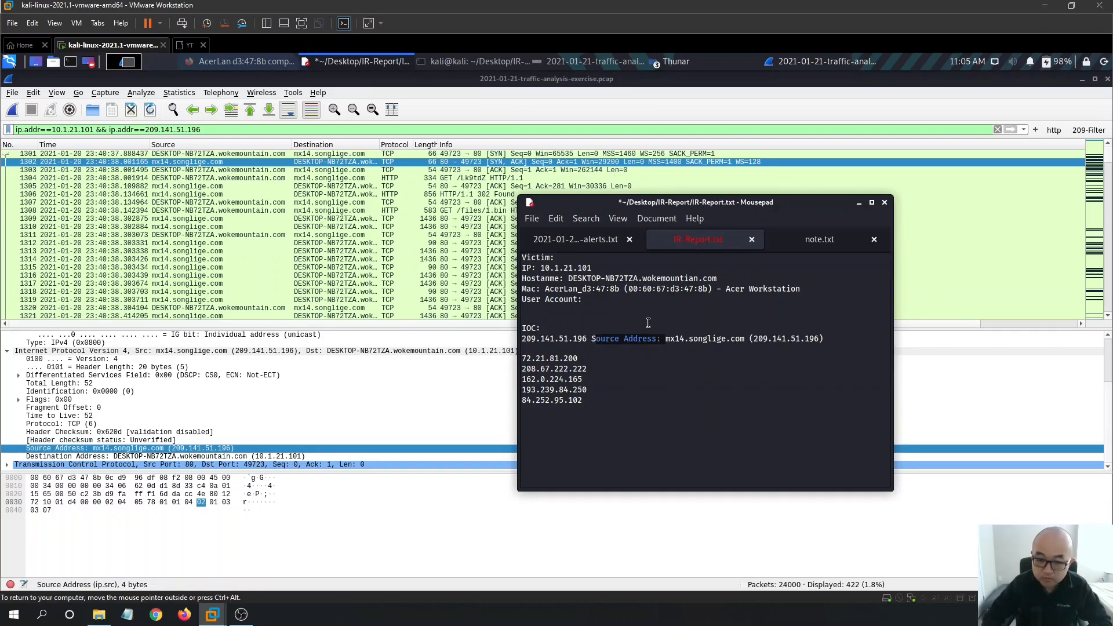
key(BackSpace)
key(BackSpace)
drag(748, 341, 671, 339)
key(BackSpace)
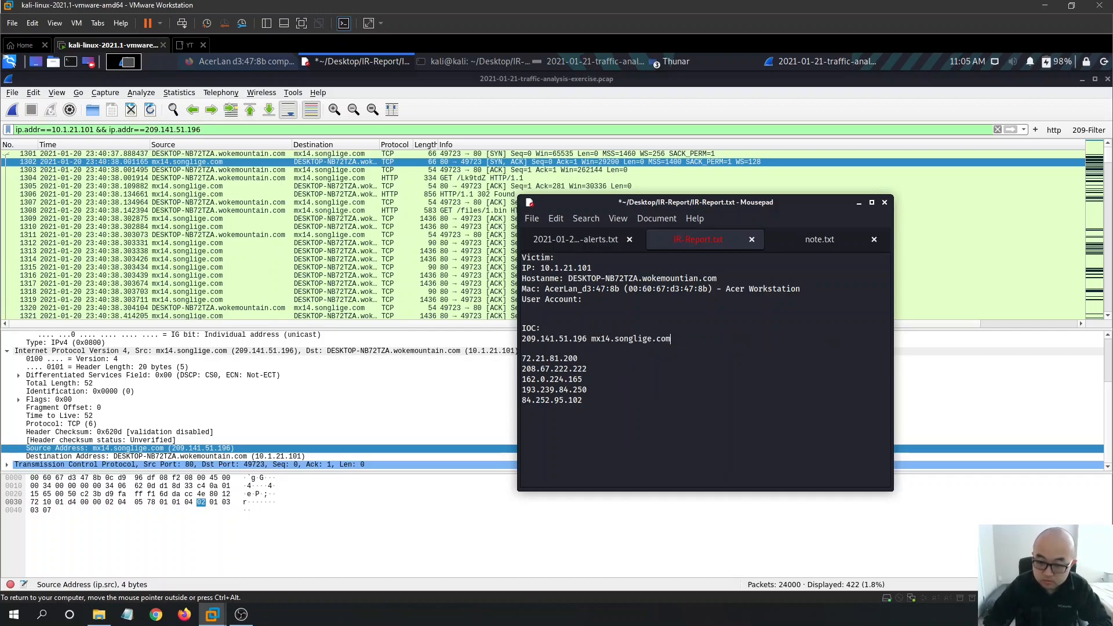
key(ctrl+s)
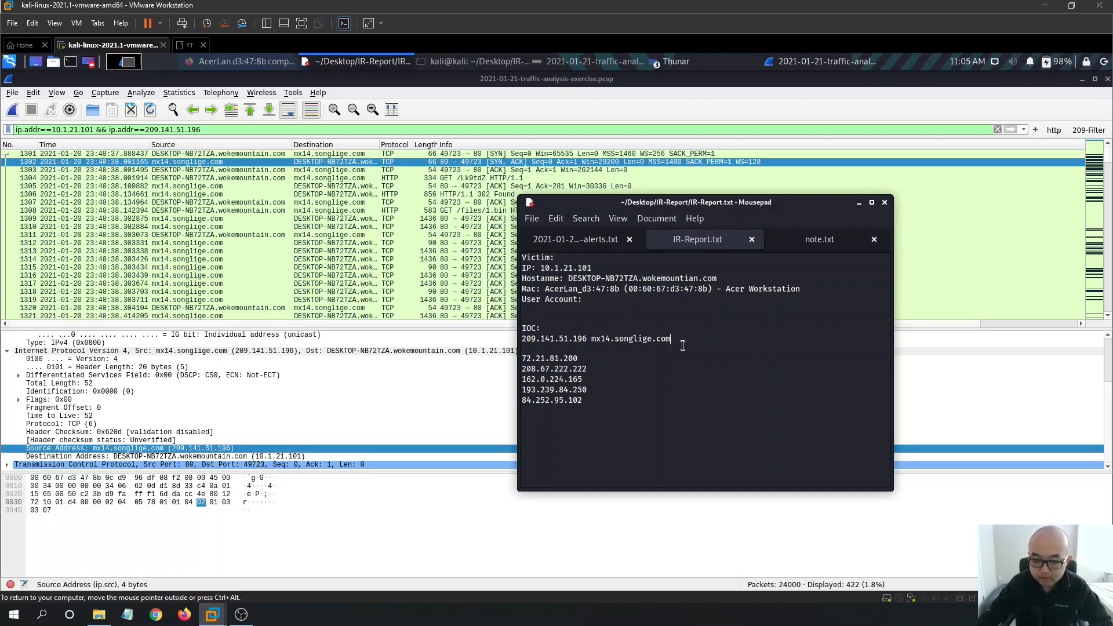
key(Return)
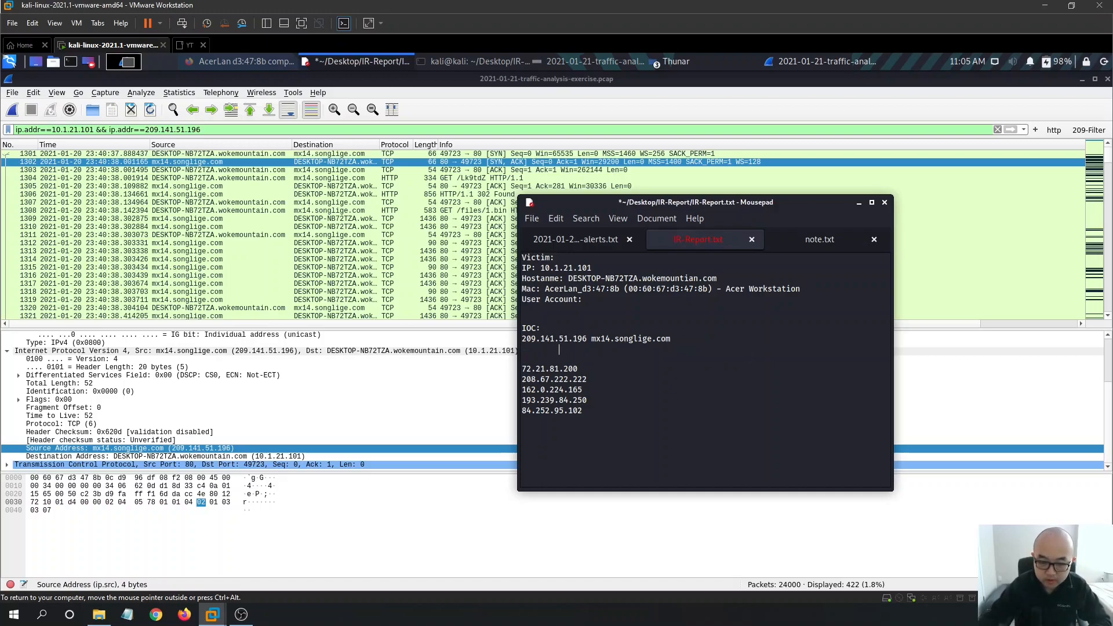
key(ctrl+s)
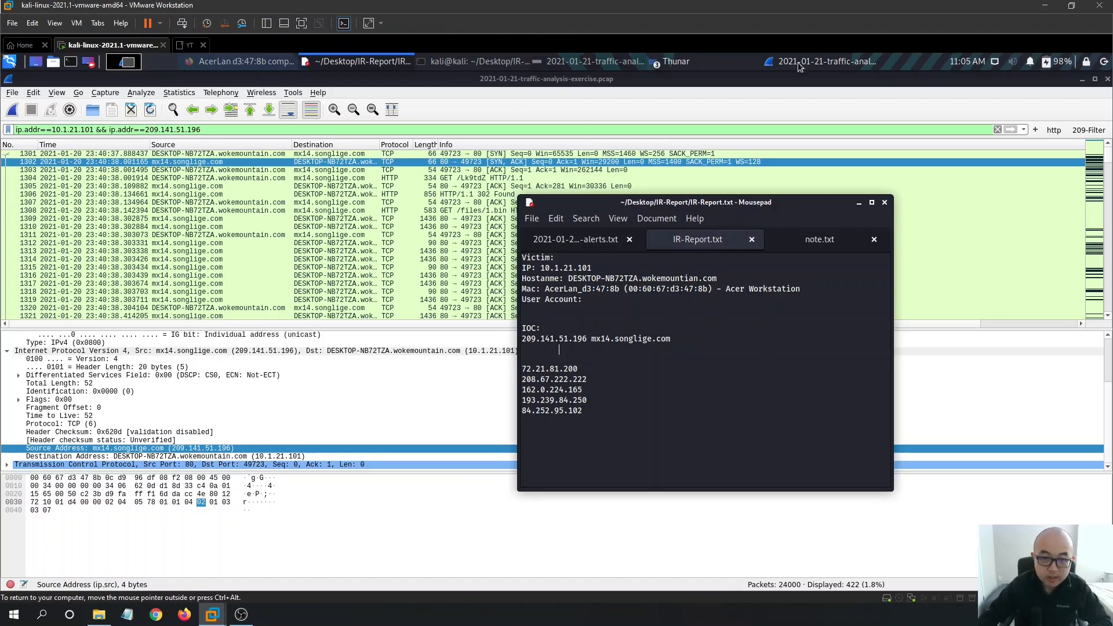
- Position IR-Report.txt over the alerts screenshot and begin a '- Z' note under the IOC entry
click(575, 62)
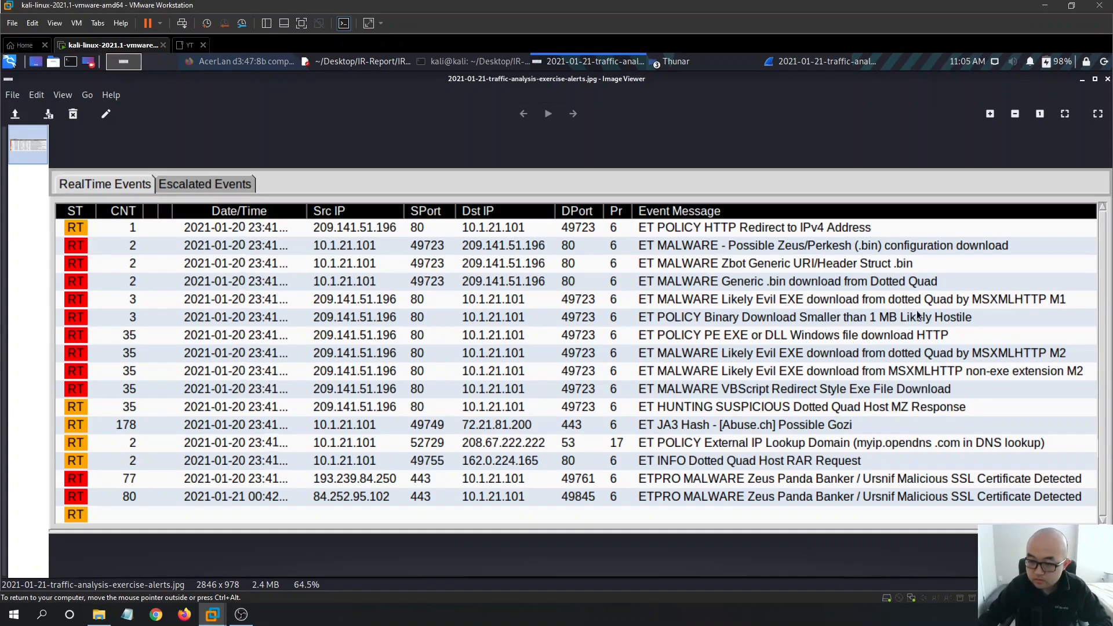
click(368, 60)
drag(742, 203, 500, 252)
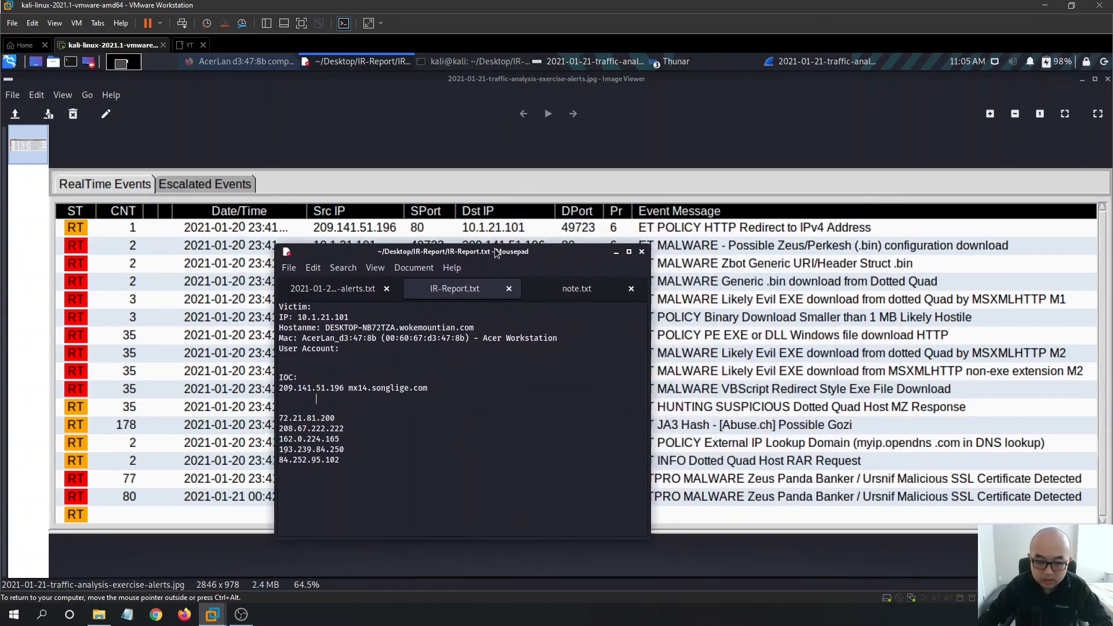
text(- Zeus / Perkesh)
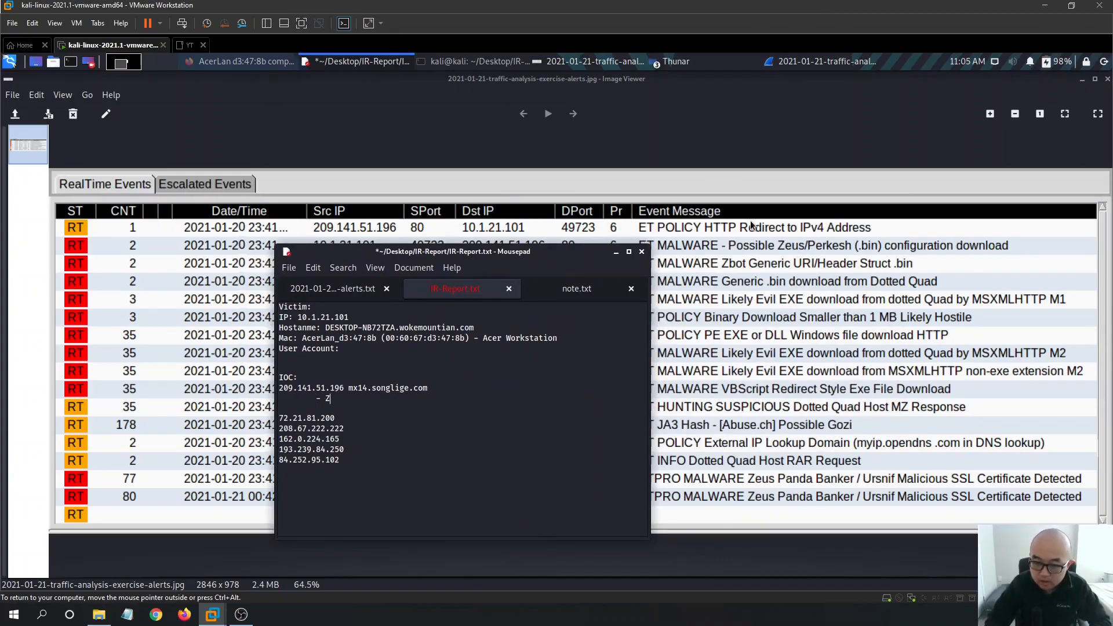
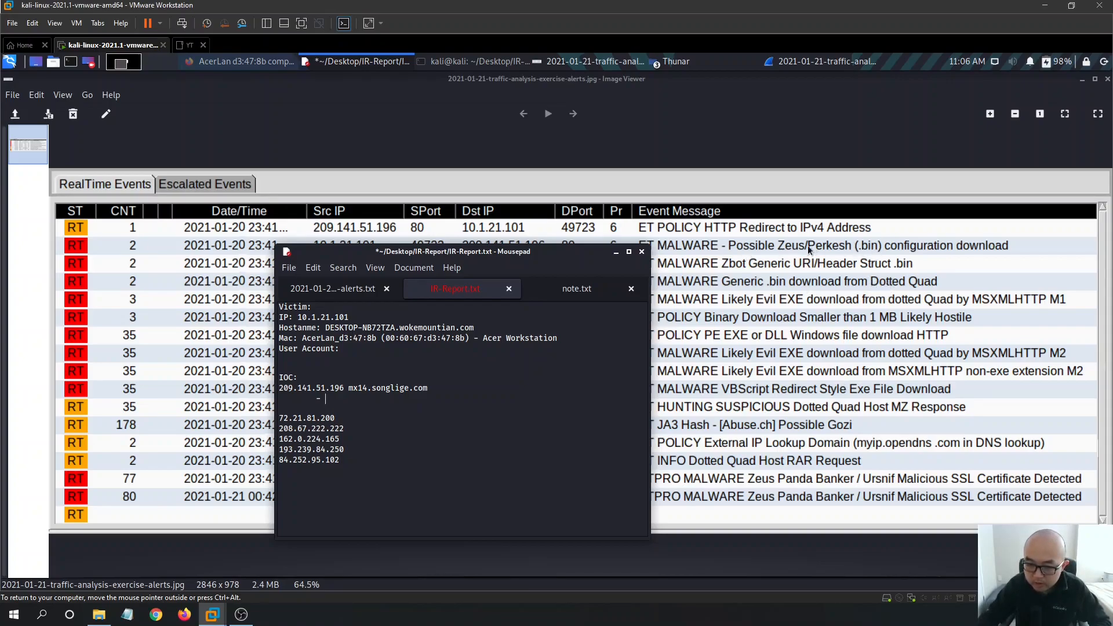
- Add the '- Zeus / Perkesh Malwares' note under the 209.141.51.196 IOC entry and save
text(Zeus / Perkesh)
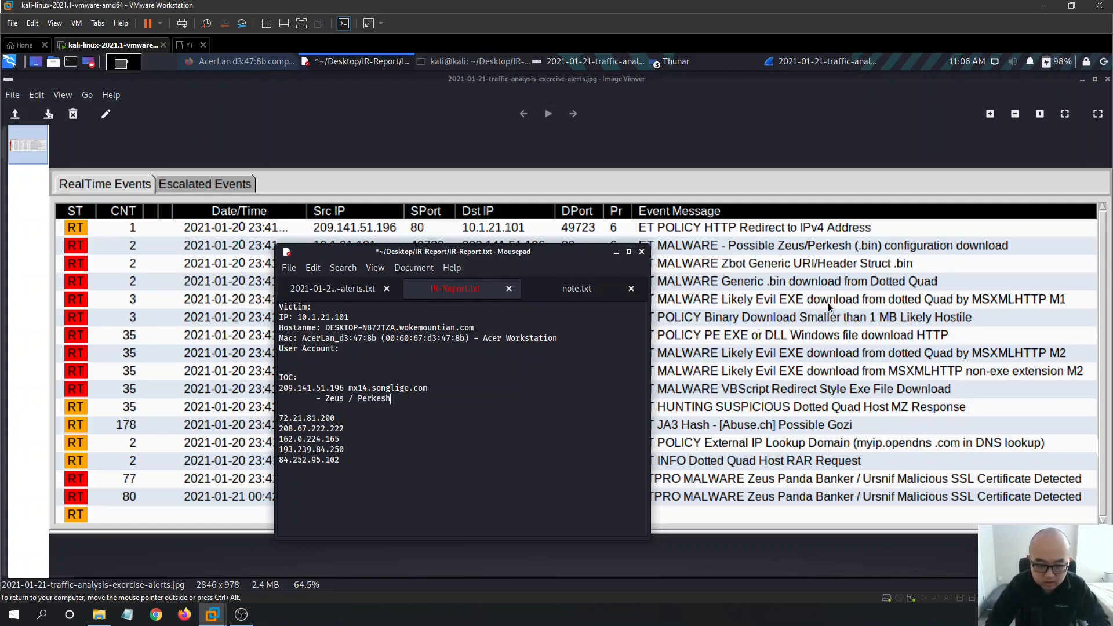
key(Return)
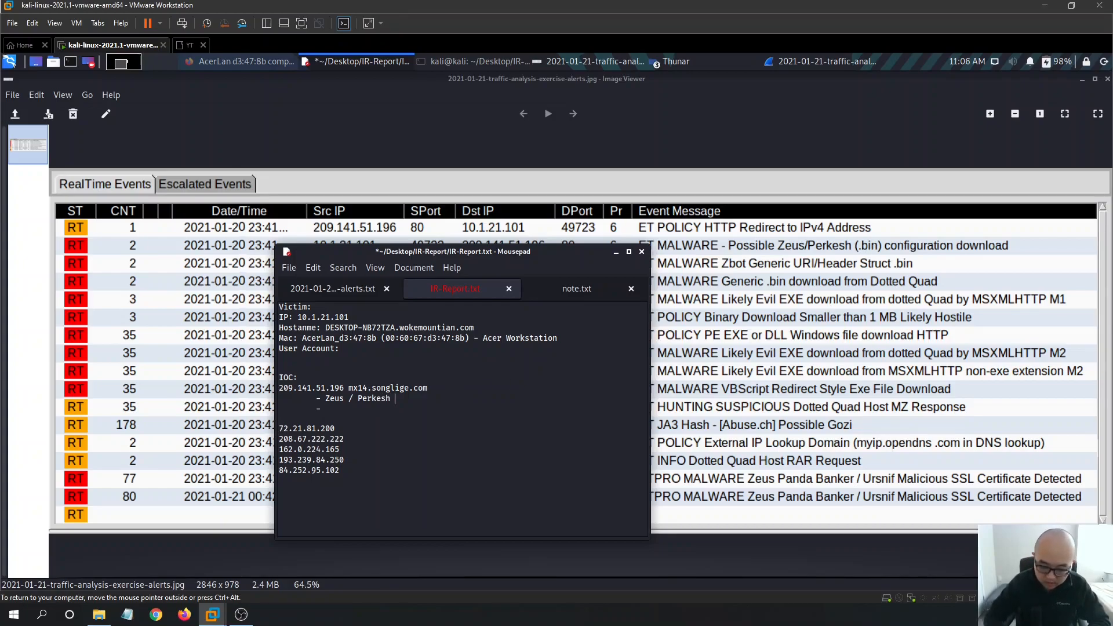
text(Alw)
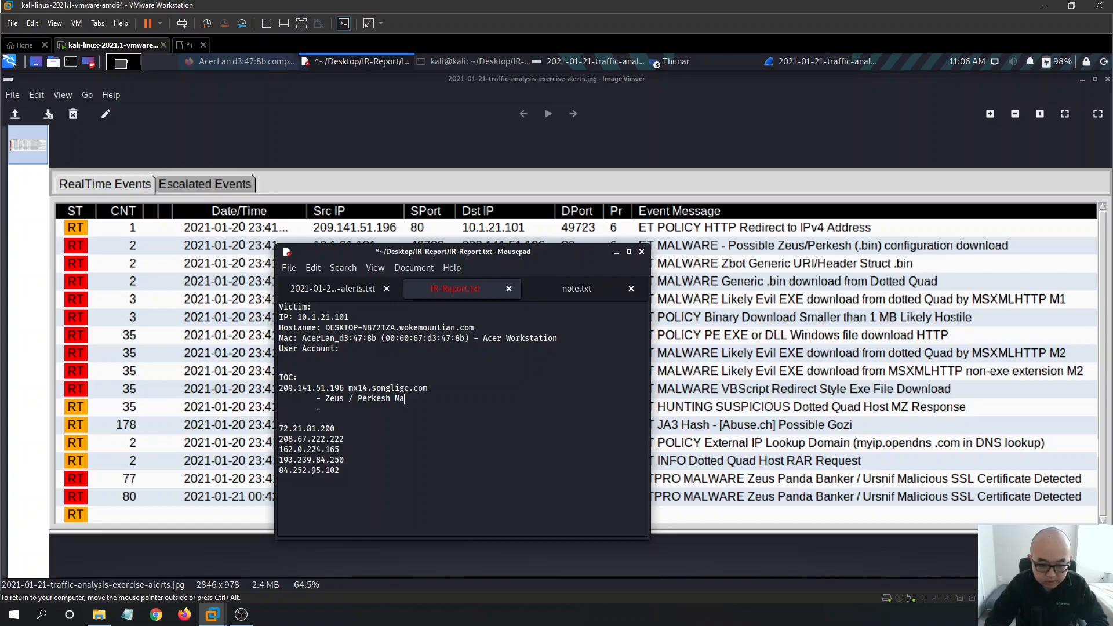
text(ares)
key(ctrl+s)
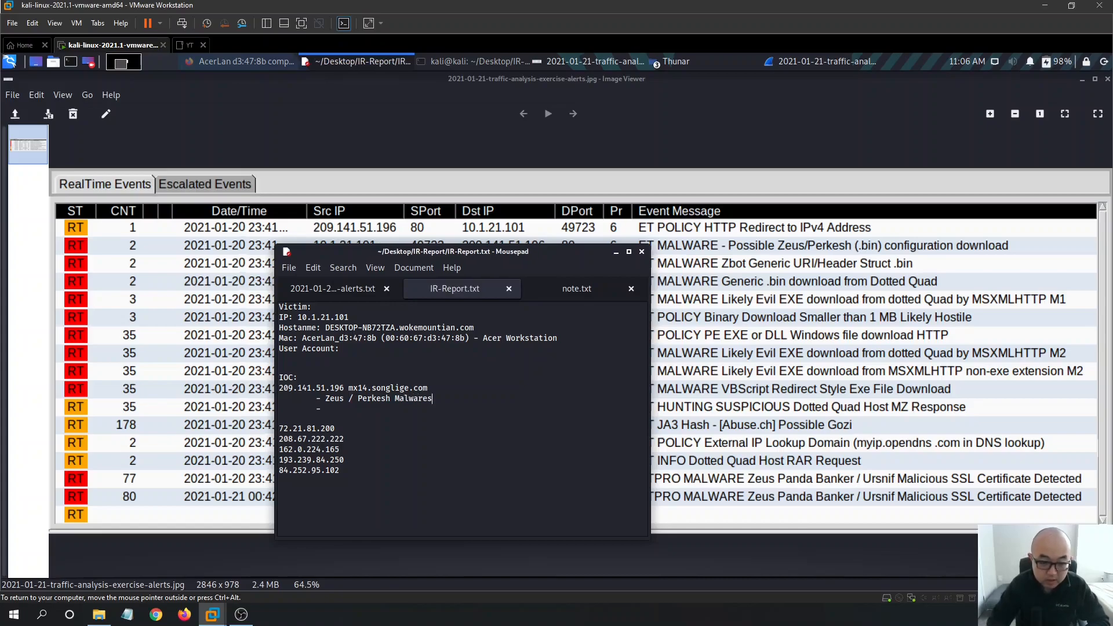
drag(539, 255, 538, 189)
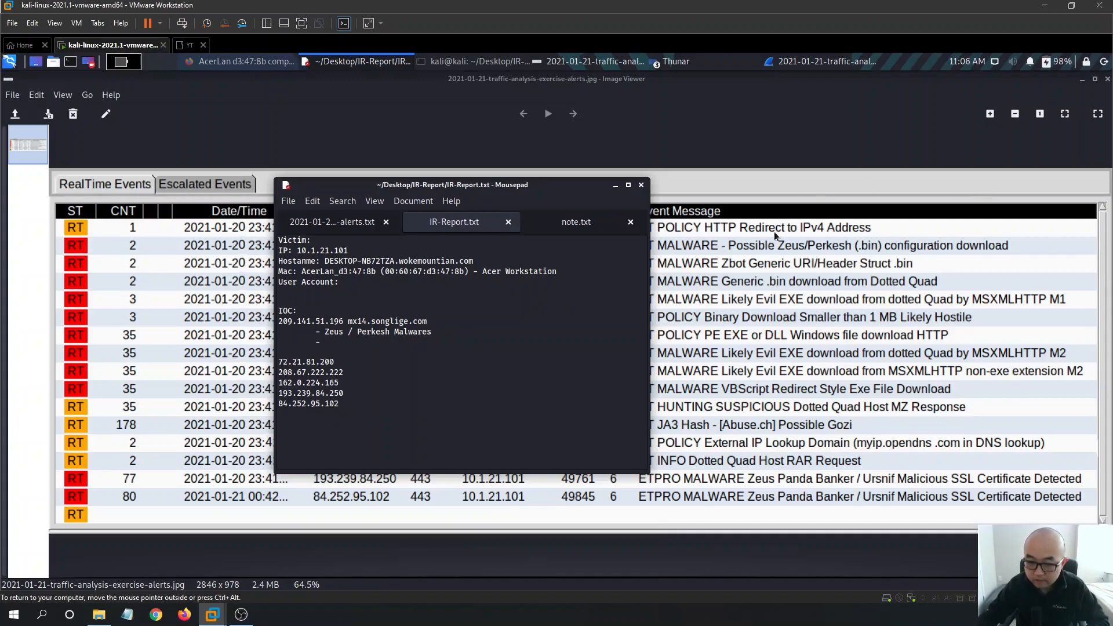
- Add a '- Dotted Quad' note on the next line, save, and select that text for lookup
click(371, 343)
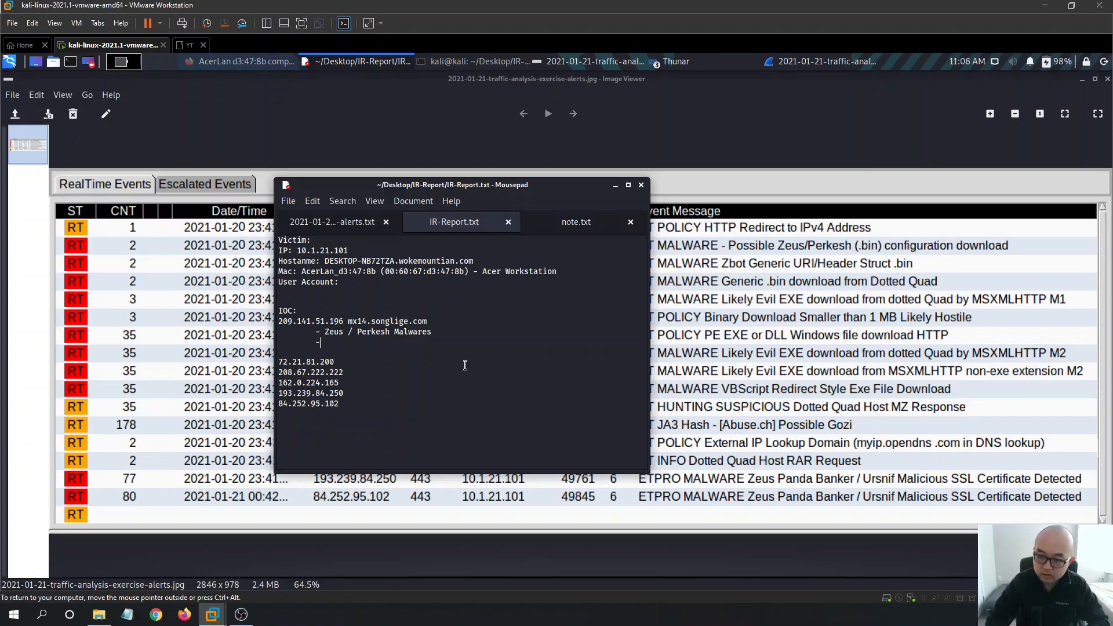
text(D)
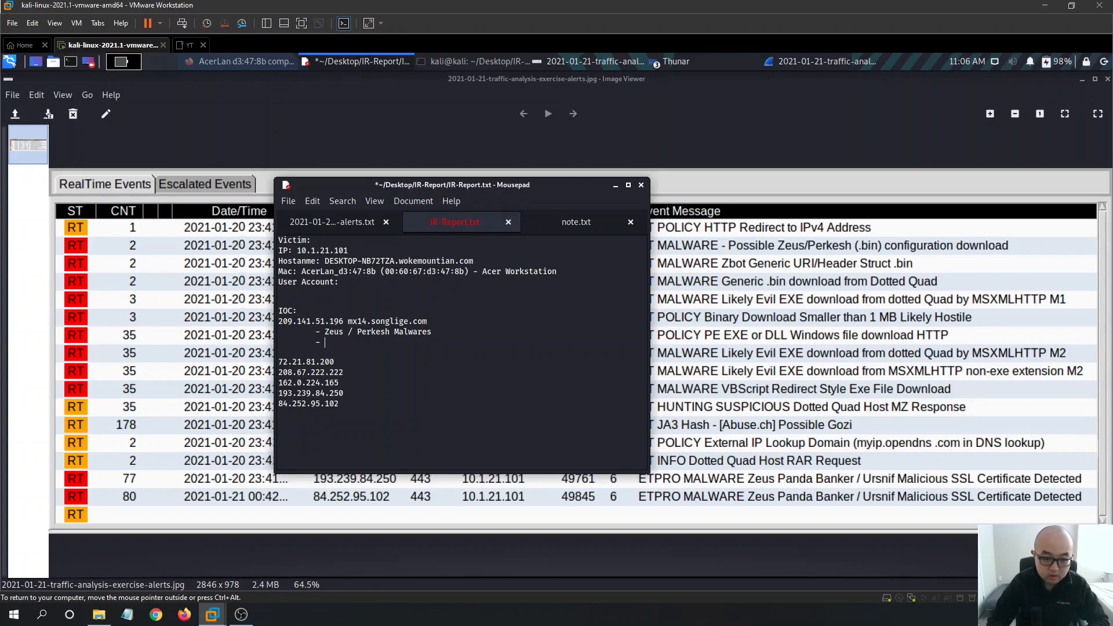
text(otte)
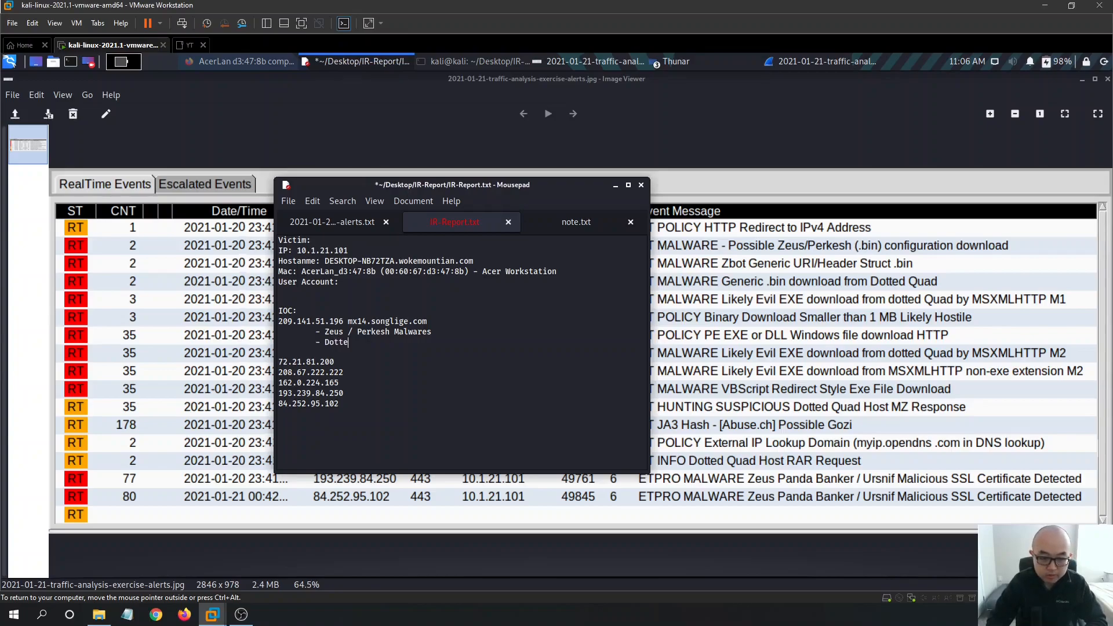
text(d Quad)
key(ctrl+s)
drag(404, 336, 328, 343)
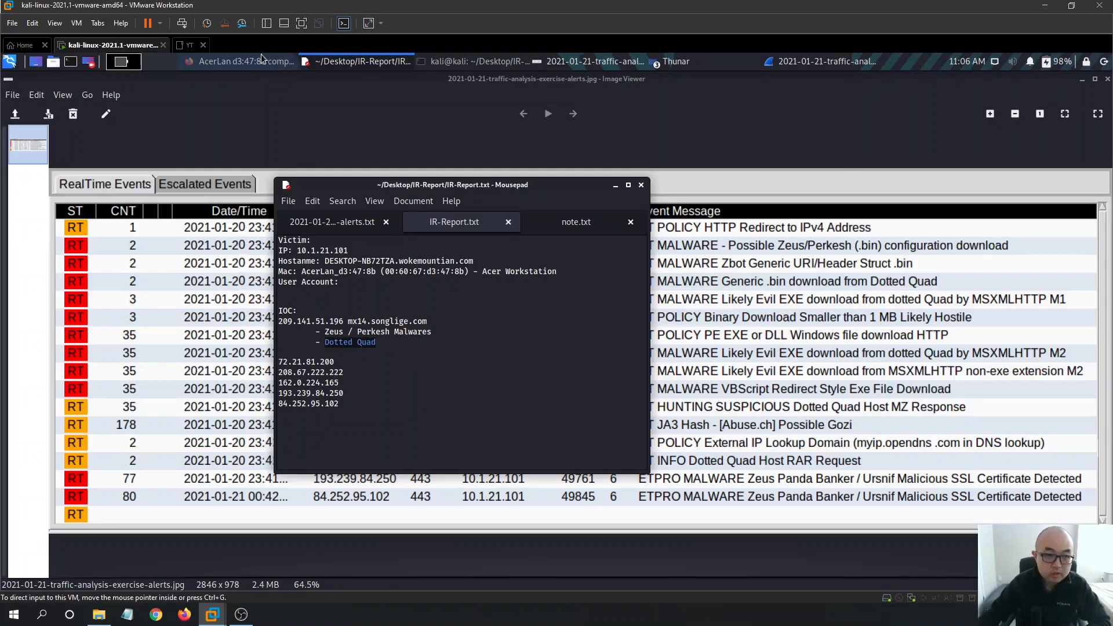
click(238, 63)
- Search Google for 'Dotted Quad', then refine the search to 'Dotted Quad malware'
click(400, 97)
text(Dotted Quad)
key(Return)
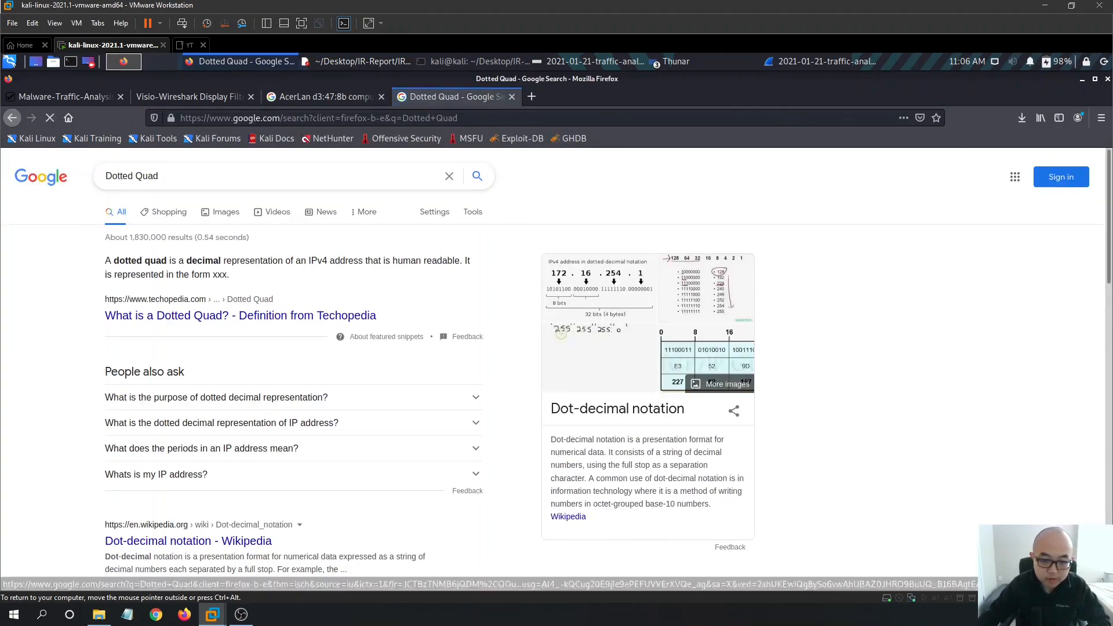
click(210, 177)
text(malware)
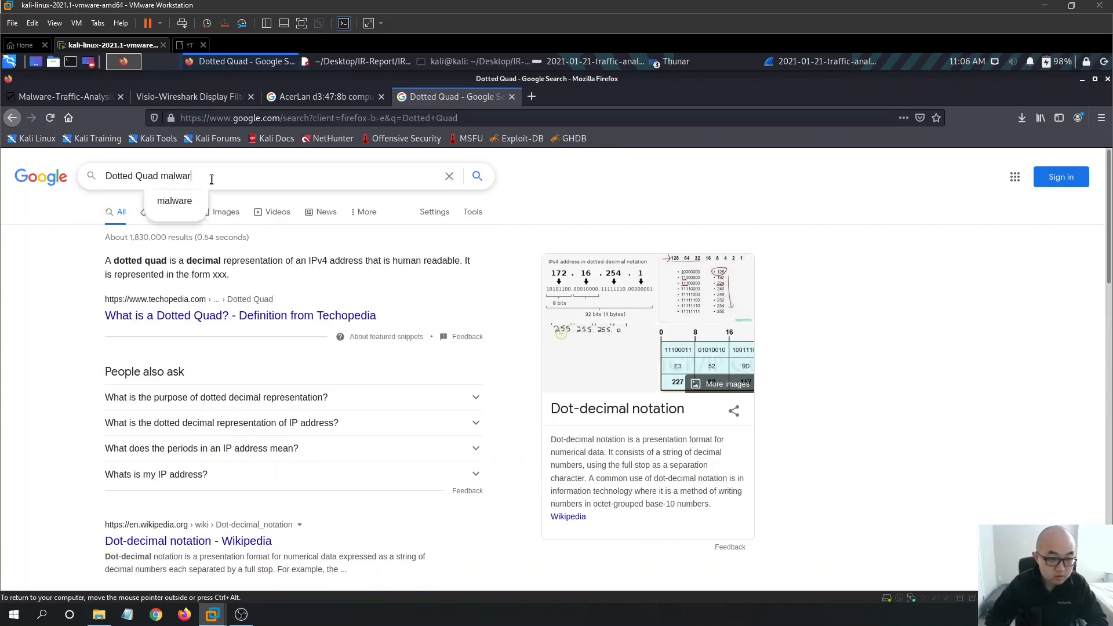
key(Return)
- Read the results, highlighting the SUSPICIOUS Dotted Quad Host rule text in the Twitter result
scroll(402, 278, down, 4)
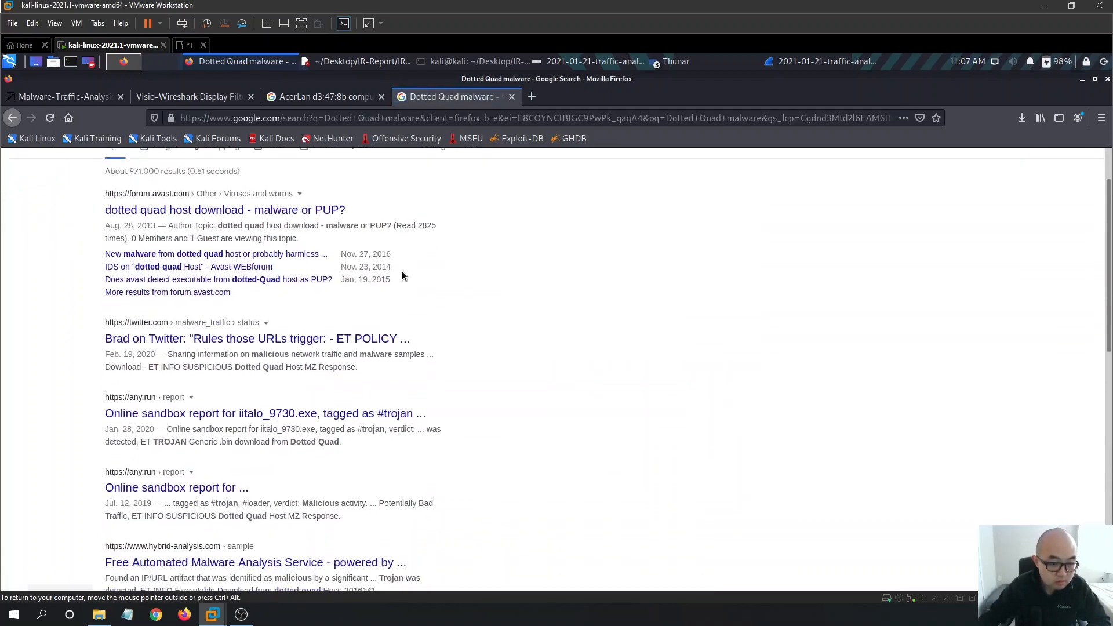
scroll(447, 296, up, 2)
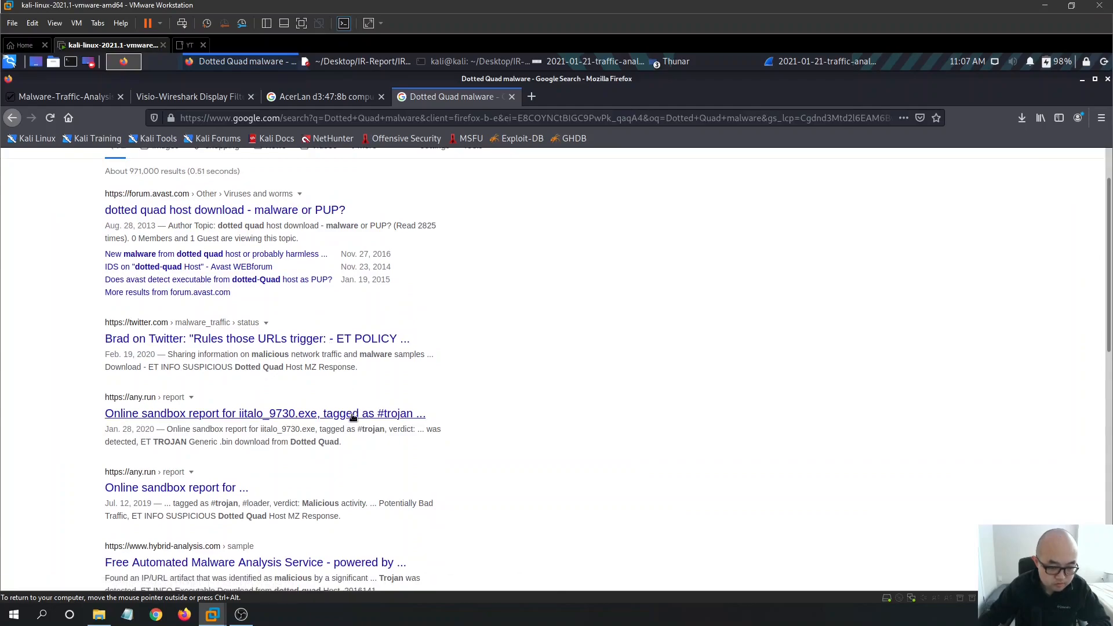
drag(154, 371, 307, 376)
click(391, 387)
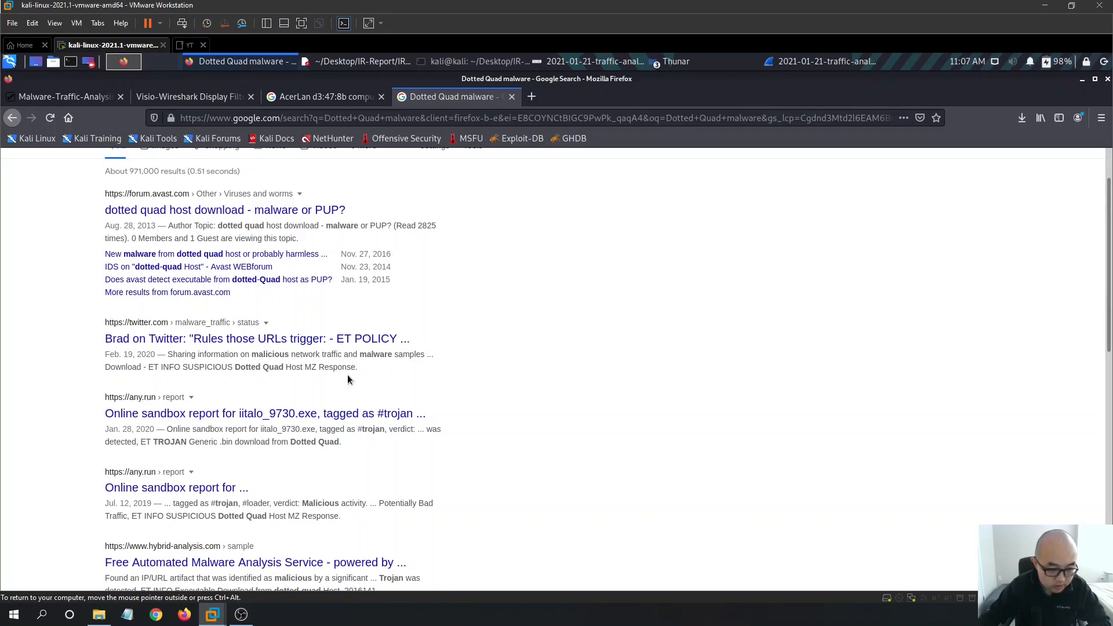
scroll(287, 369, down, 3)
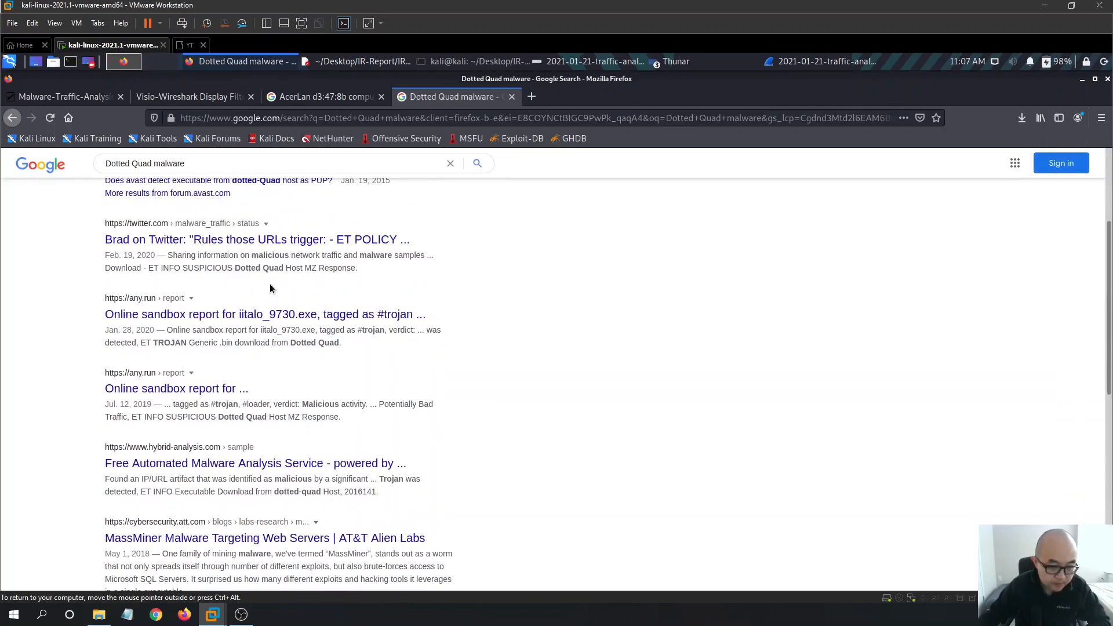
drag(153, 268, 293, 281)
click(403, 288)
scroll(348, 241, down, 1)
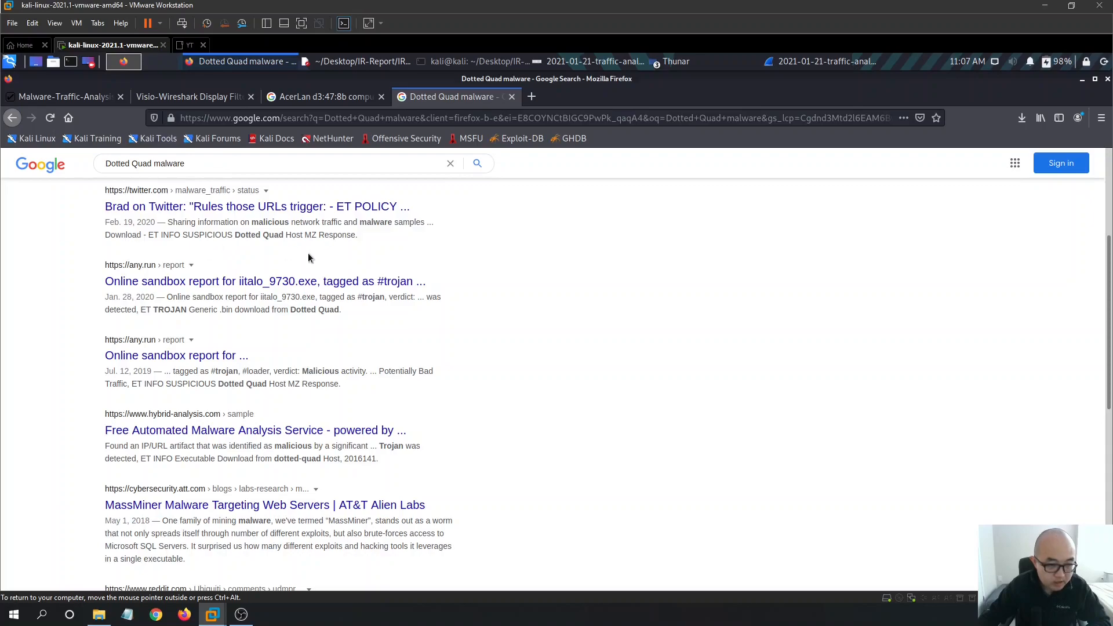
scroll(466, 250, up, 6)
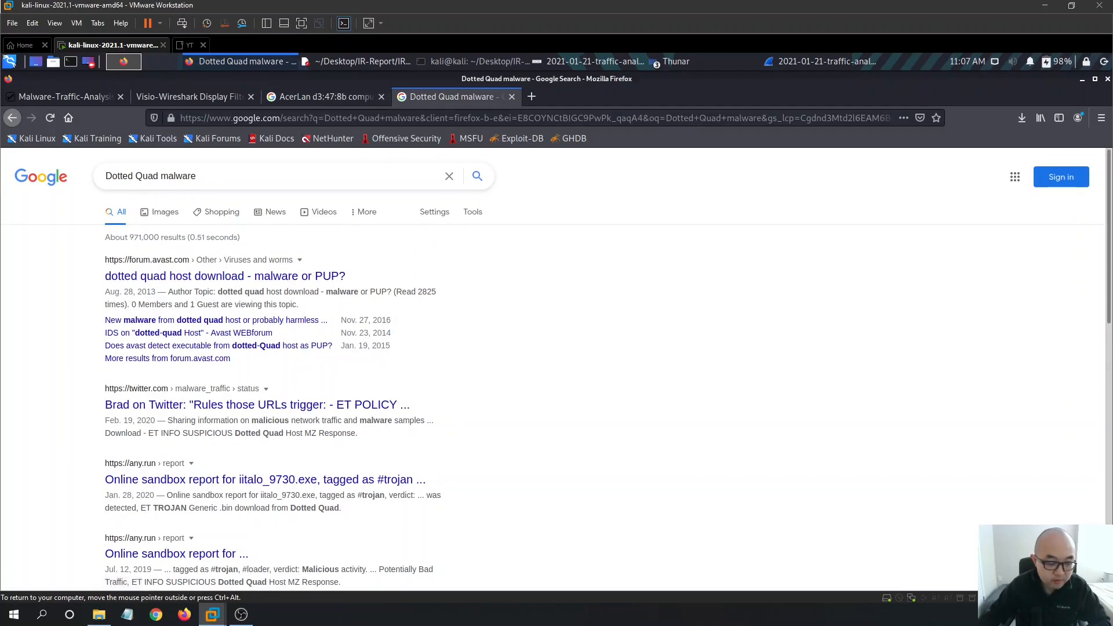
scroll(255, 318, down, 2)
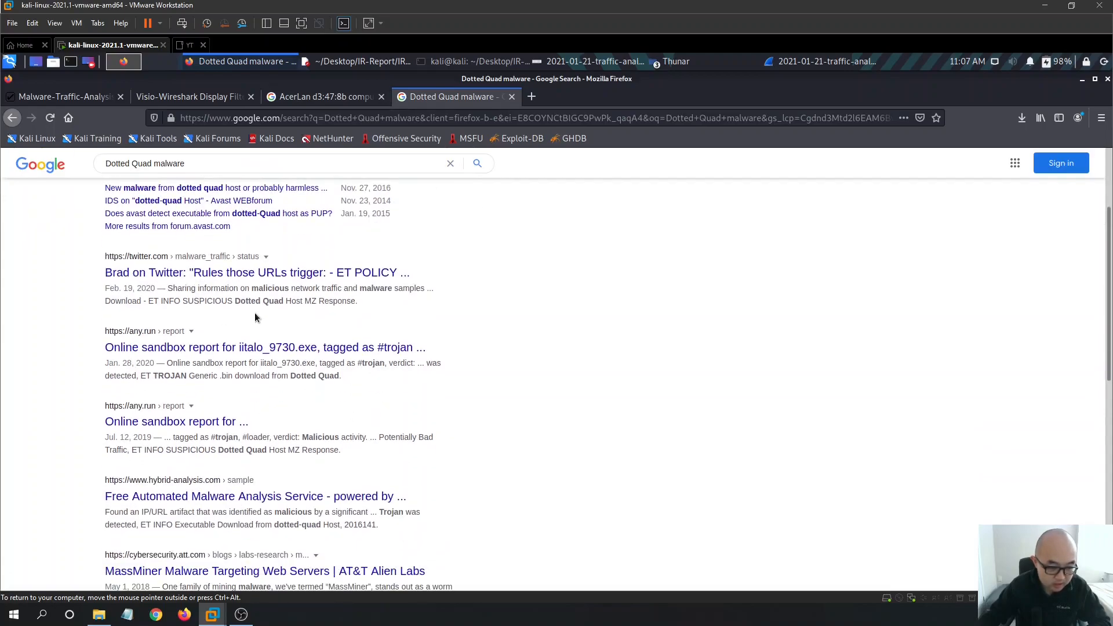
- View the Twitter post listing the alert rules, go back to the results, then return to the IR report
click(295, 272)
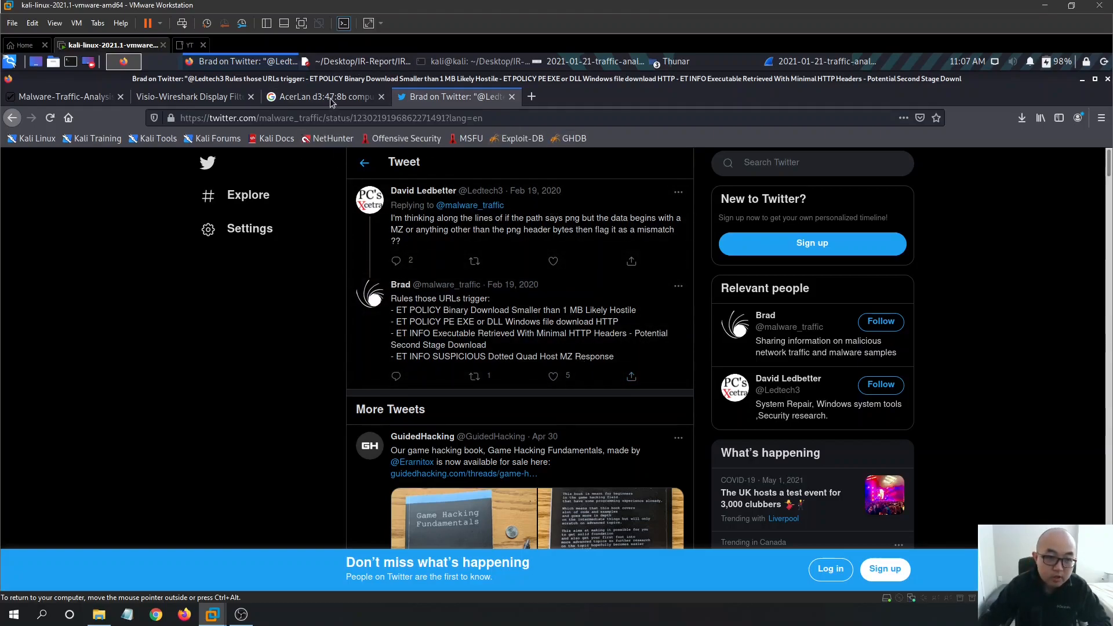
click(12, 118)
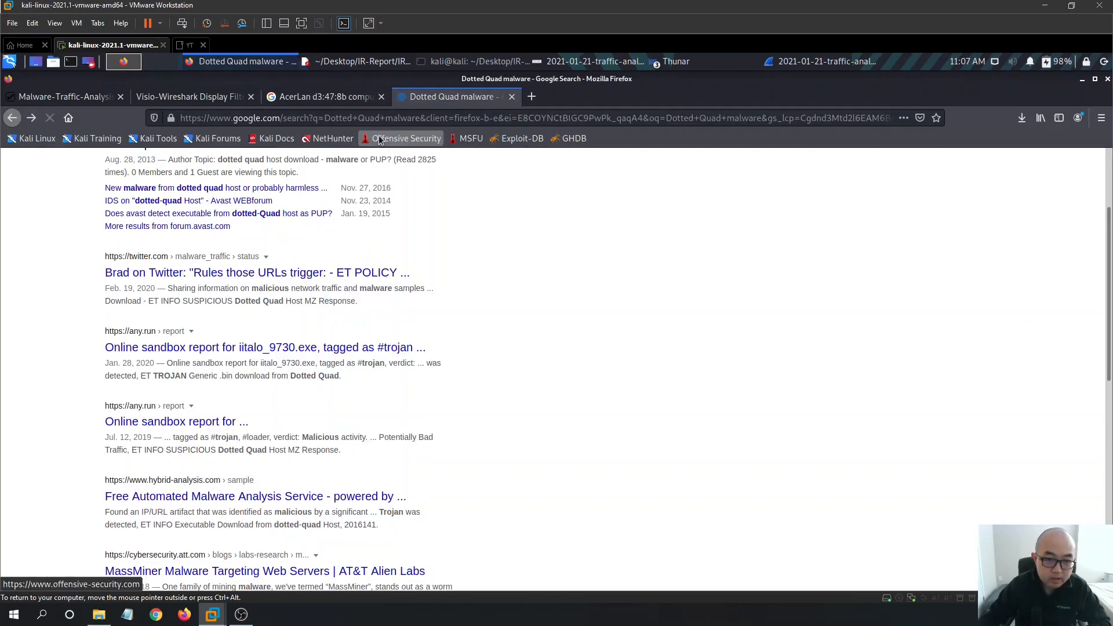
click(355, 62)
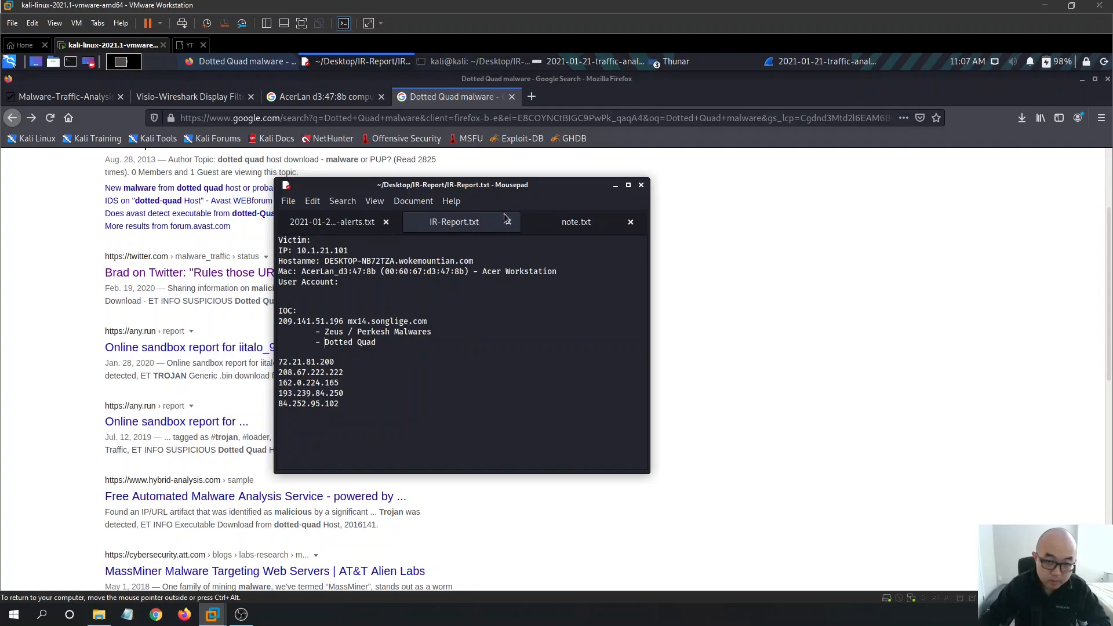
- Check the alerts image, then add a '- Zbot' note below Dotted Quad and save
click(604, 62)
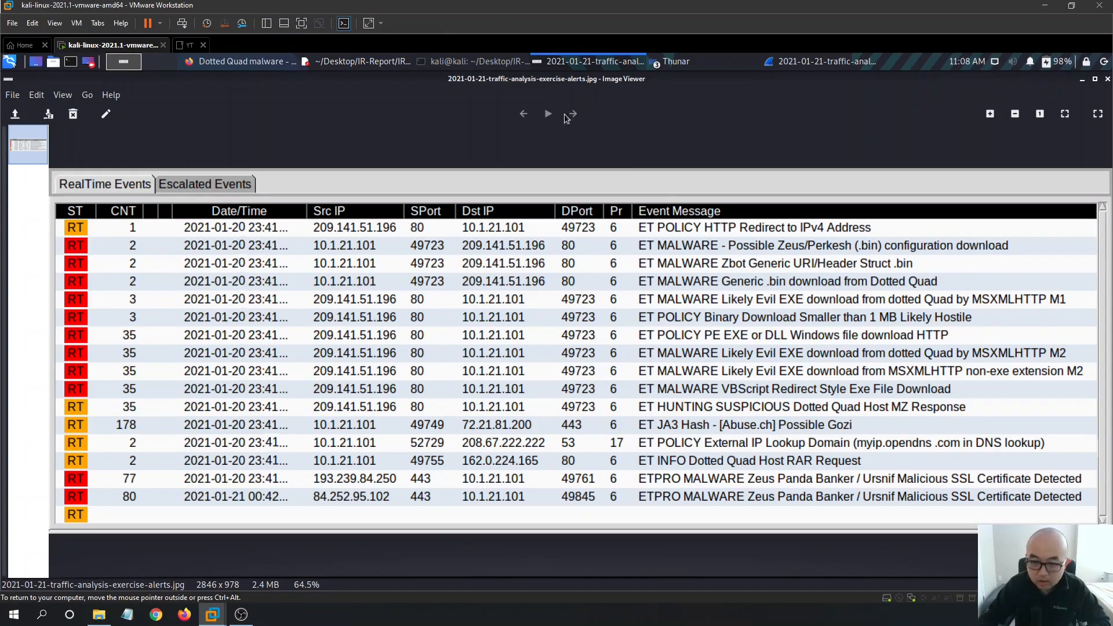
click(377, 62)
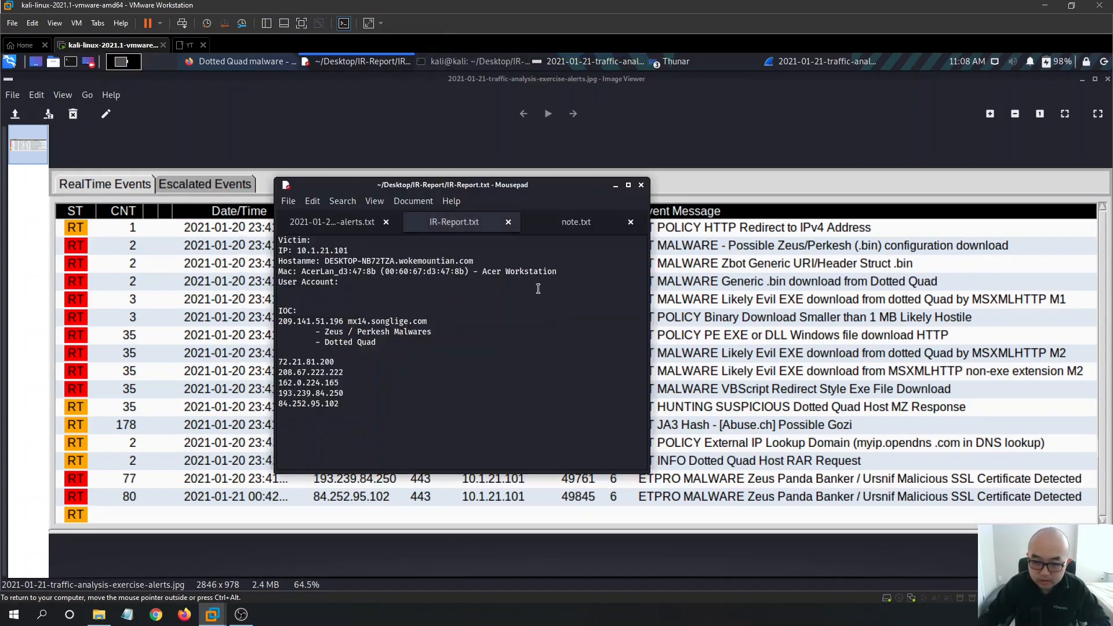
key(Return)
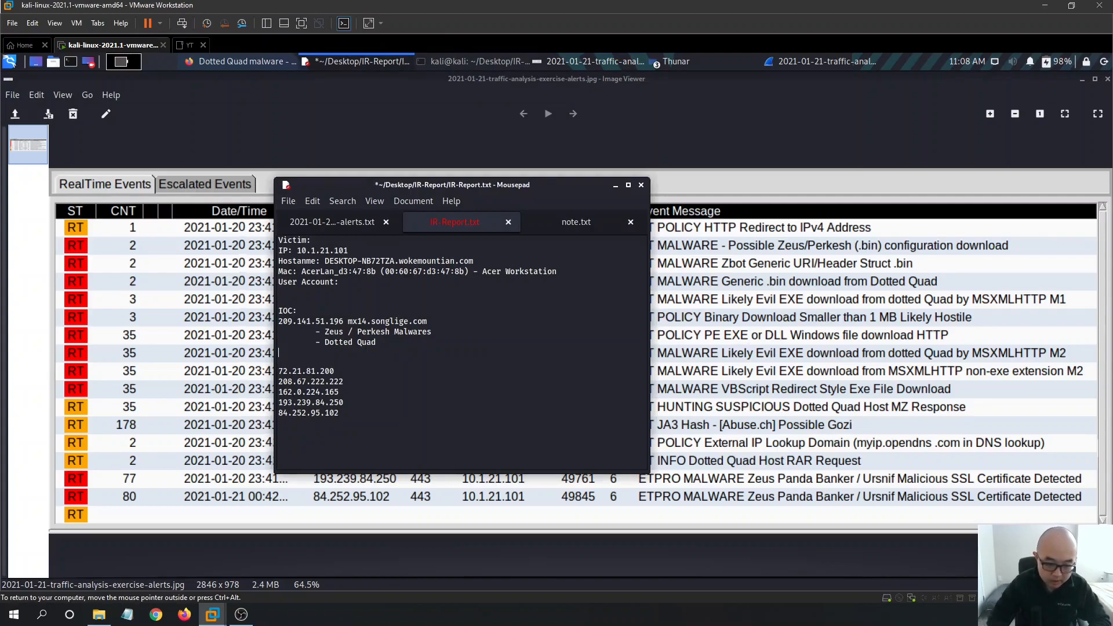
text(- Zbot)
key(ctrl+s)
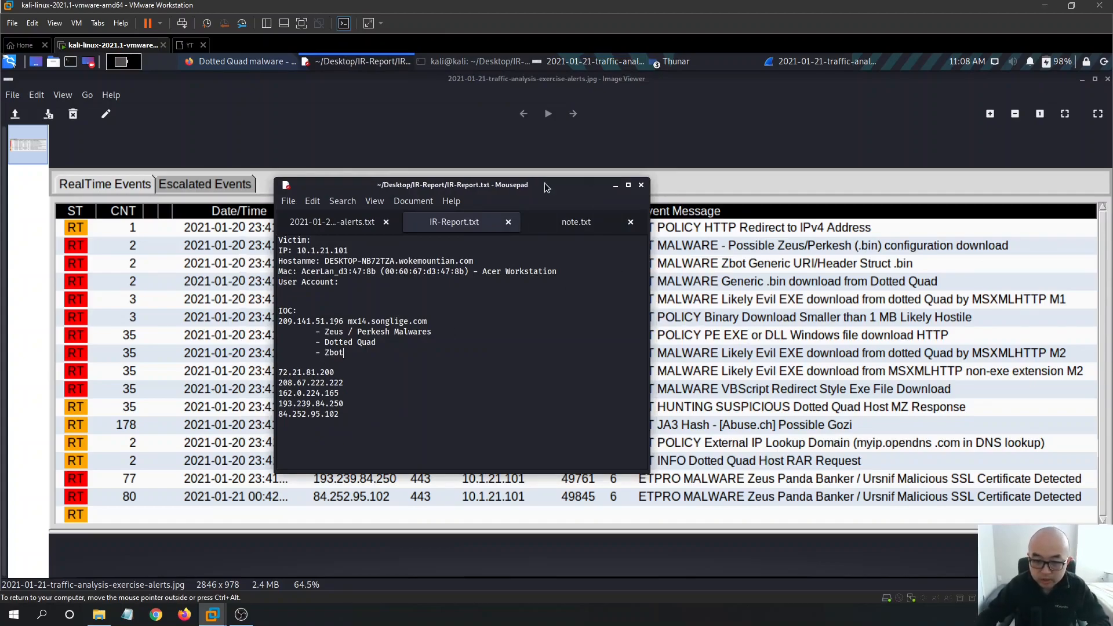
- Arrange the report beside the alerts and add an indented VBScript line after Zbot, saving
drag(545, 185, 477, 173)
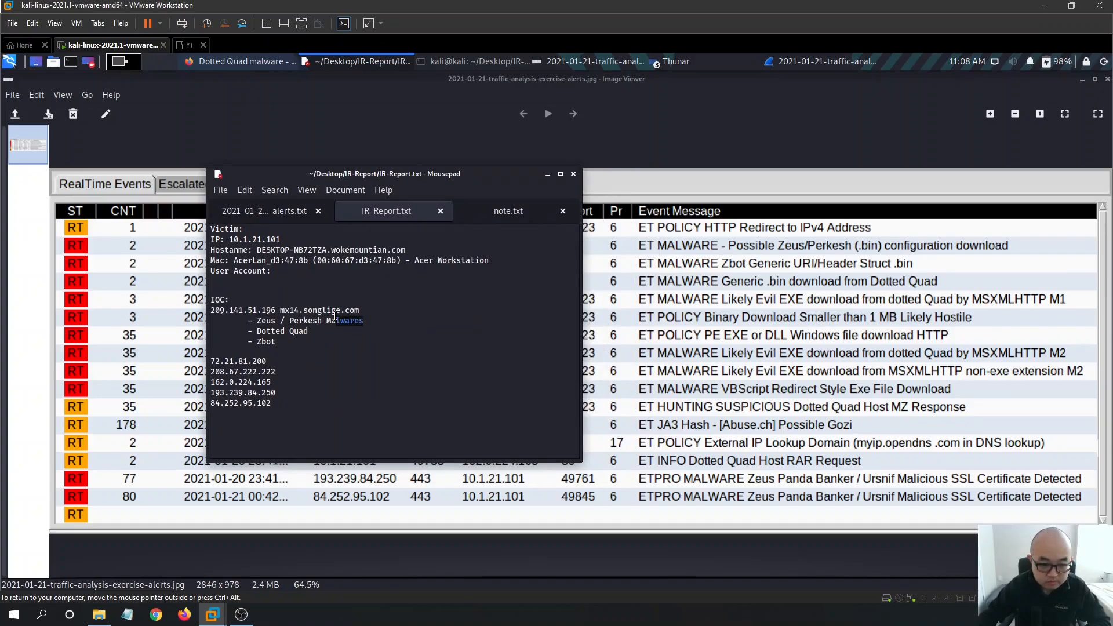
drag(434, 171, 519, 360)
drag(417, 233, 470, 211)
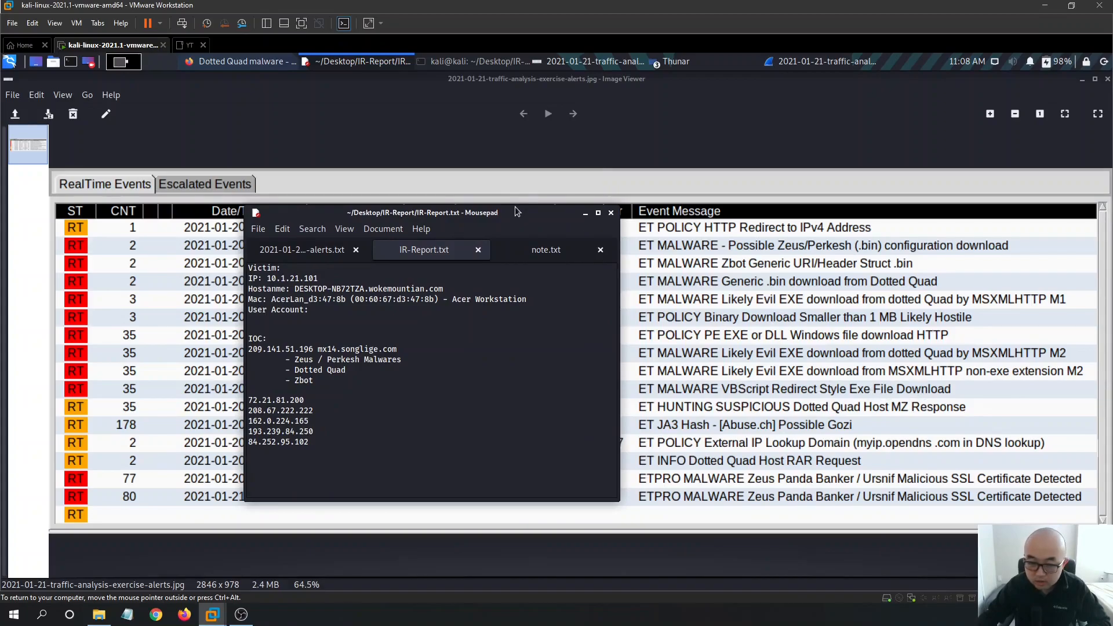
drag(510, 226, 406, 163)
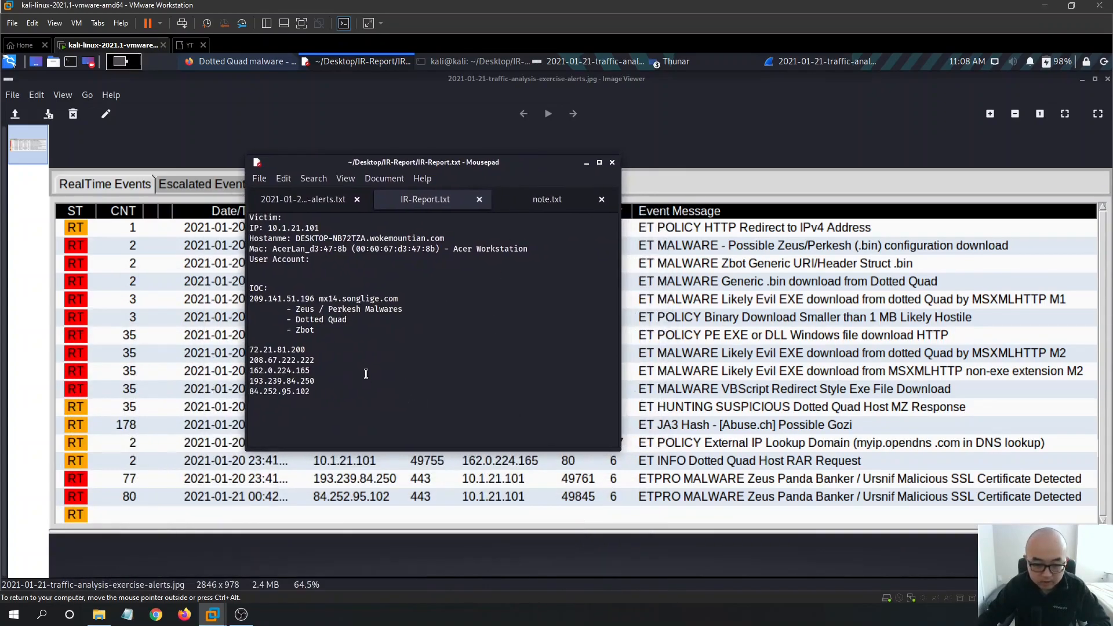
click(387, 331)
key(Return)
key(Tab)
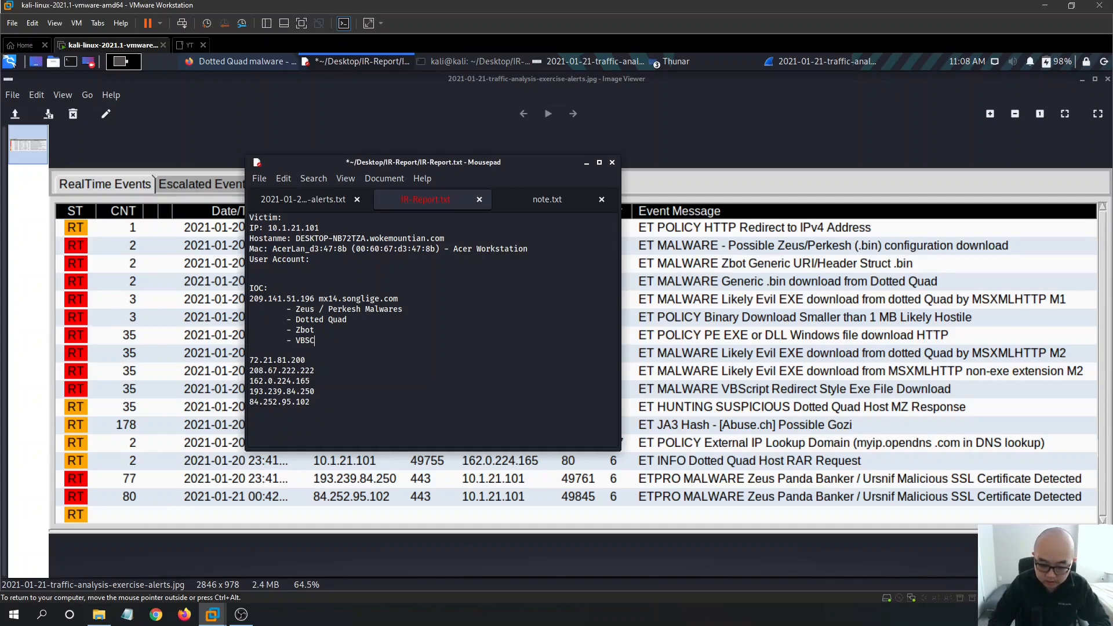
key(ctrl+s)
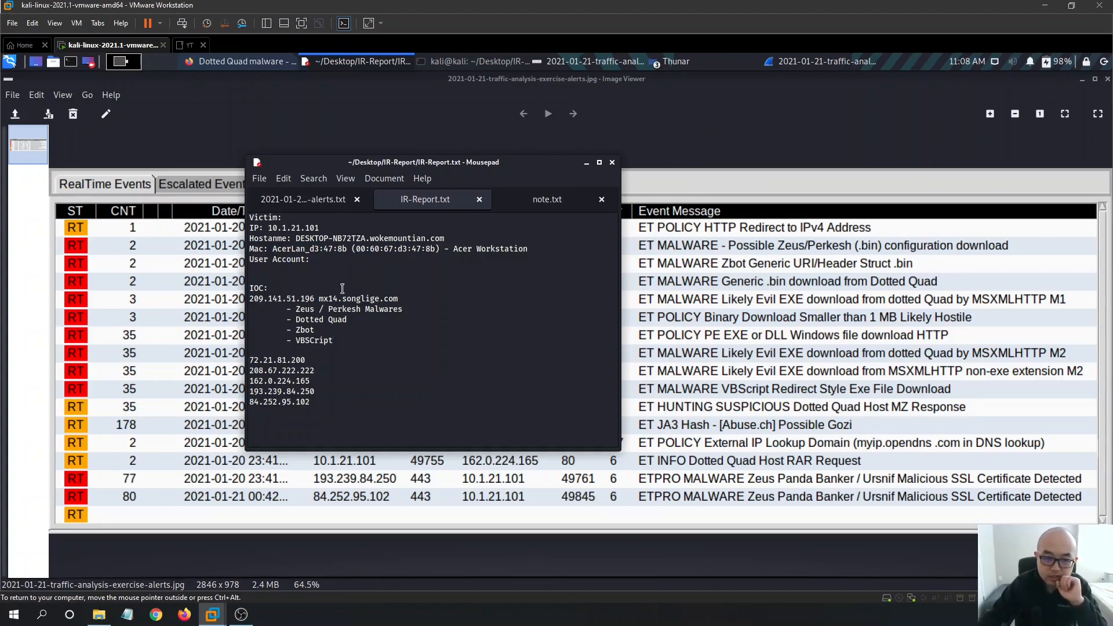
- Bring Wireshark forward and open Statistics > HTTP > Requests for the 209.141.51.196 capture
click(771, 59)
scroll(481, 247, down, 5)
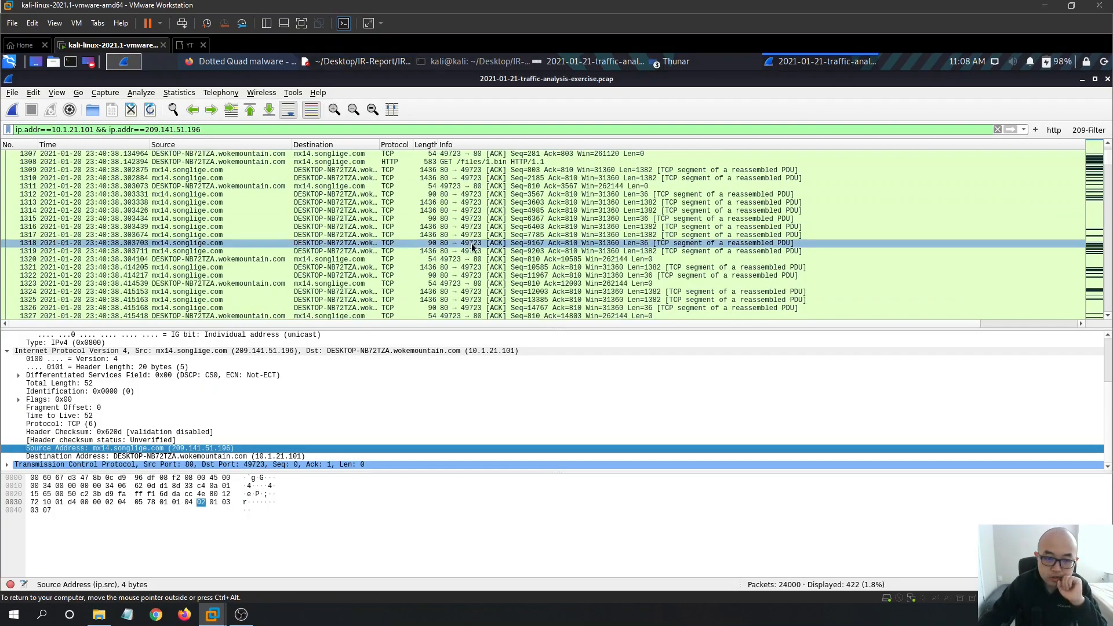
scroll(480, 248, up, 1)
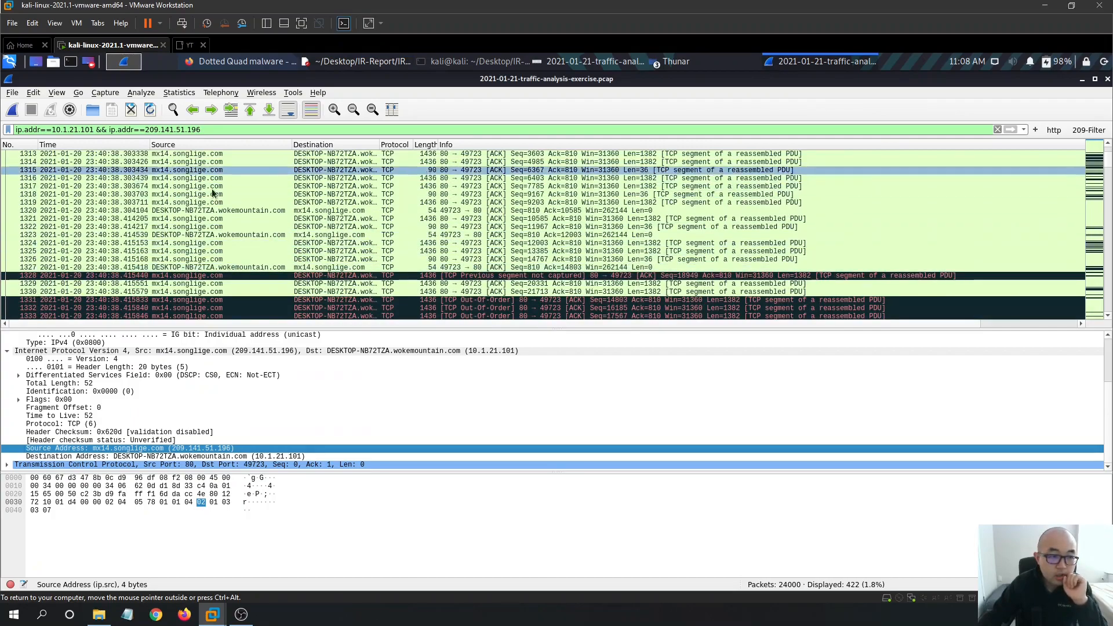
click(182, 94)
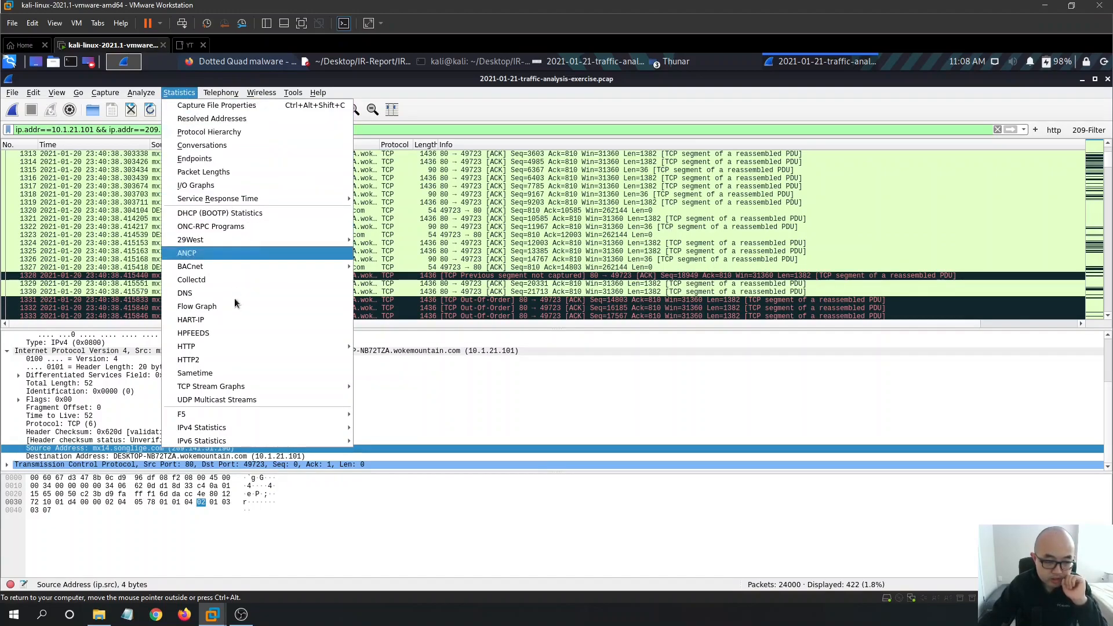
mouse_move(345, 359)
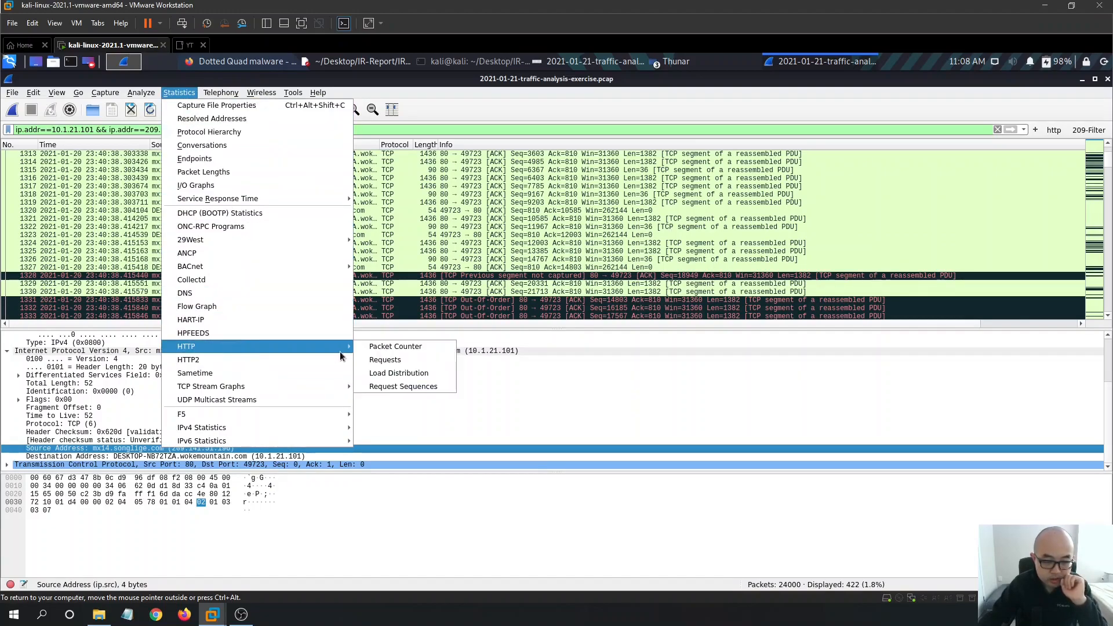
click(399, 359)
- Maximize the HTTP Requests window and compare its hosts against the IR report notes
scroll(551, 302, down, 3)
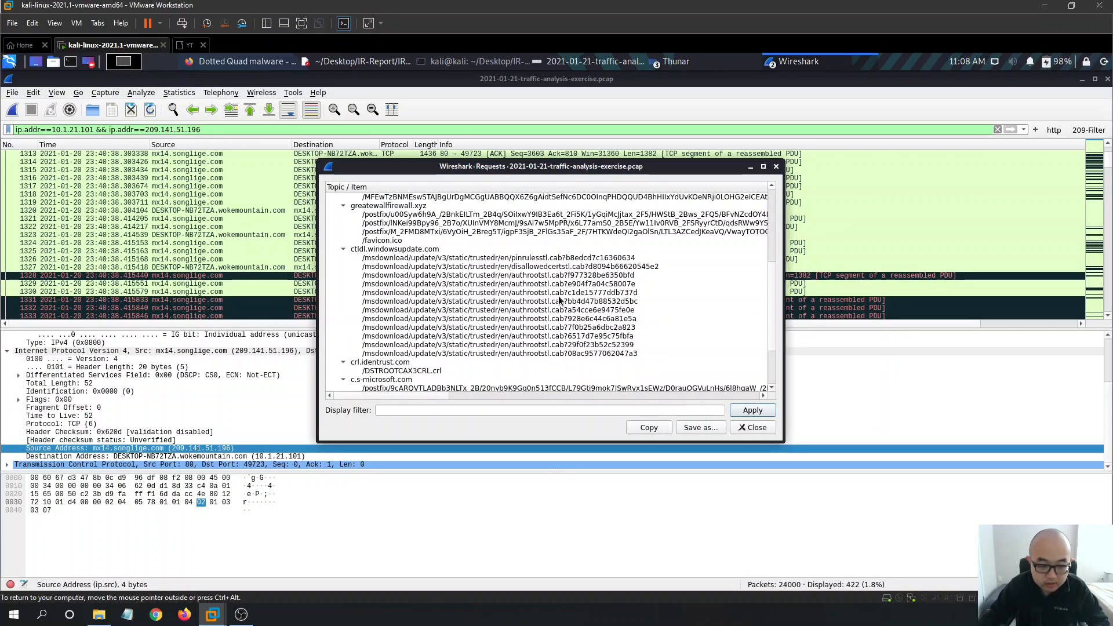
click(762, 167)
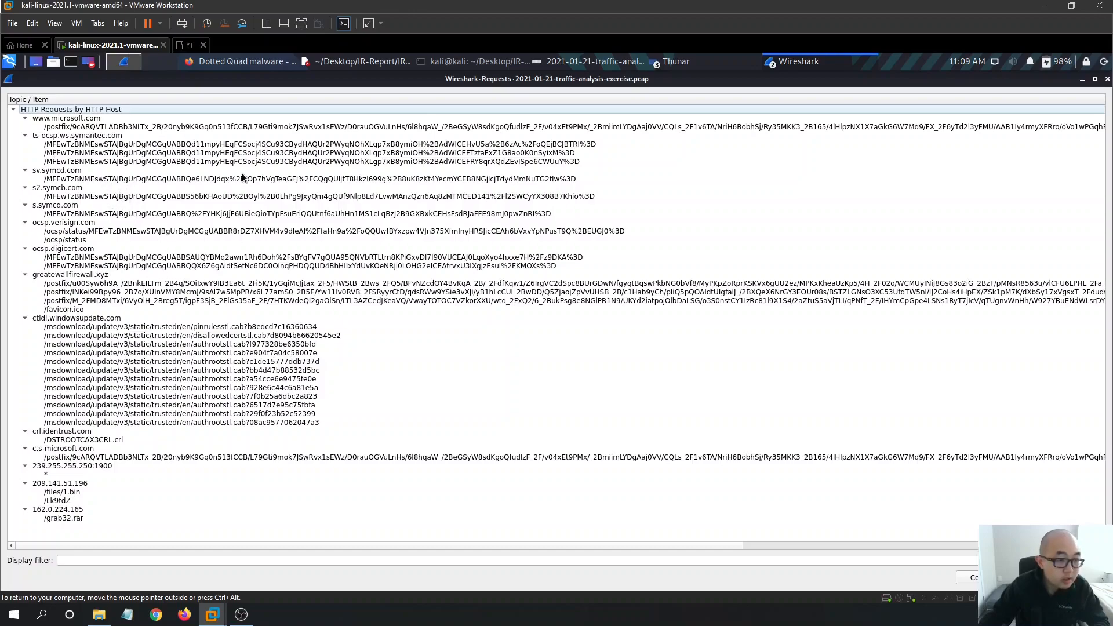
click(388, 62)
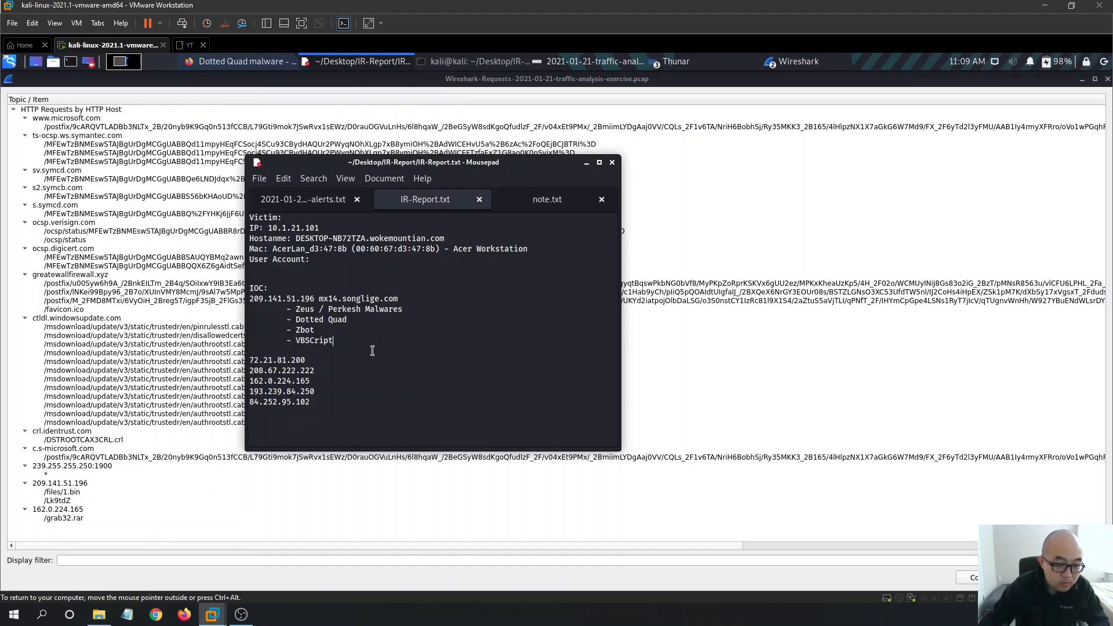
click(139, 223)
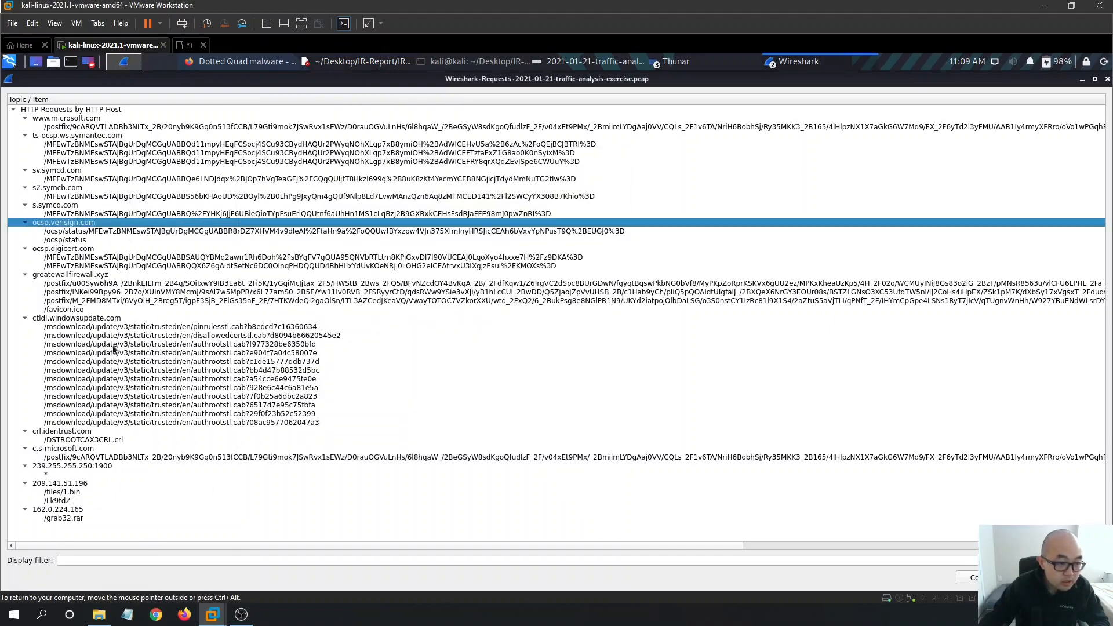
click(1080, 82)
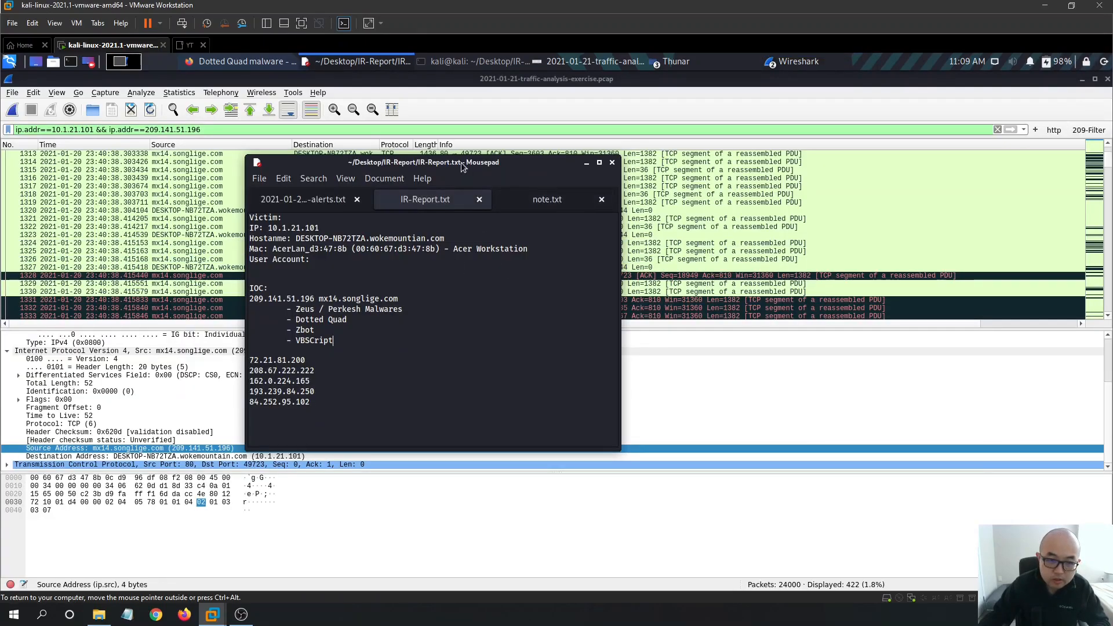
drag(672, 152, 812, 200)
- Inspect 209.141.51.196's requests /files/1.bin and /Lk9tdZ in the Requests list, then close it
click(250, 284)
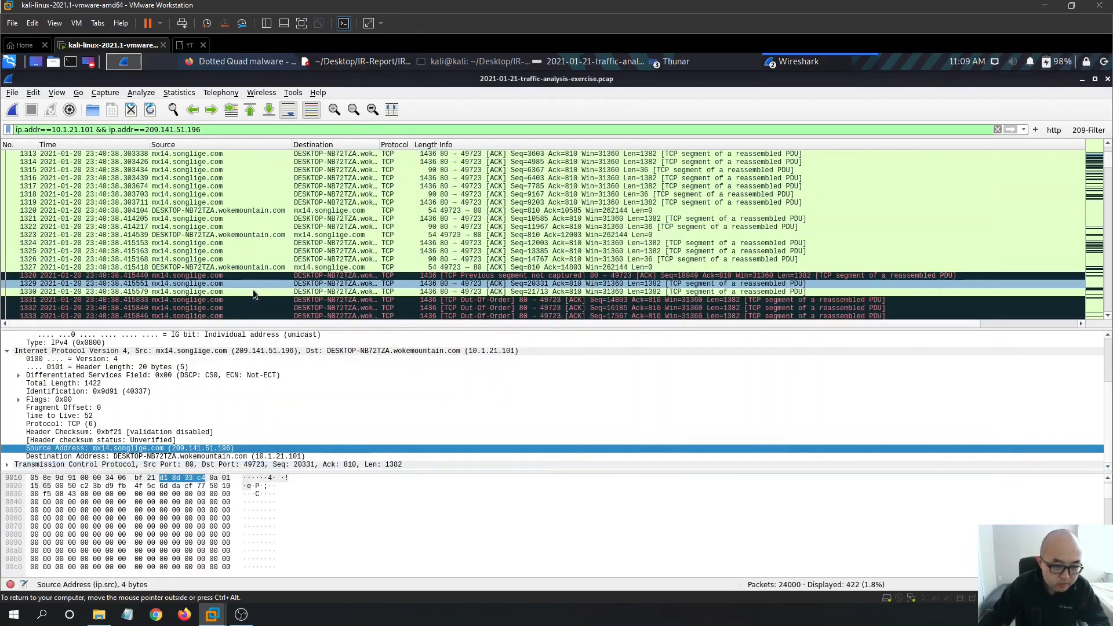
scroll(419, 273, down, 4)
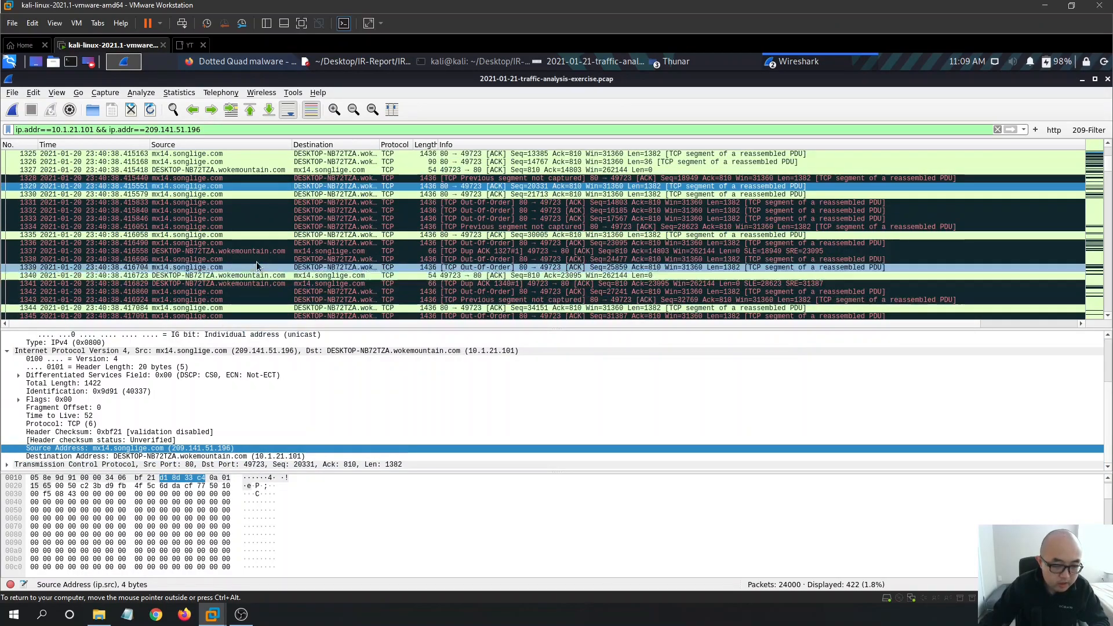
scroll(342, 174, up, 1)
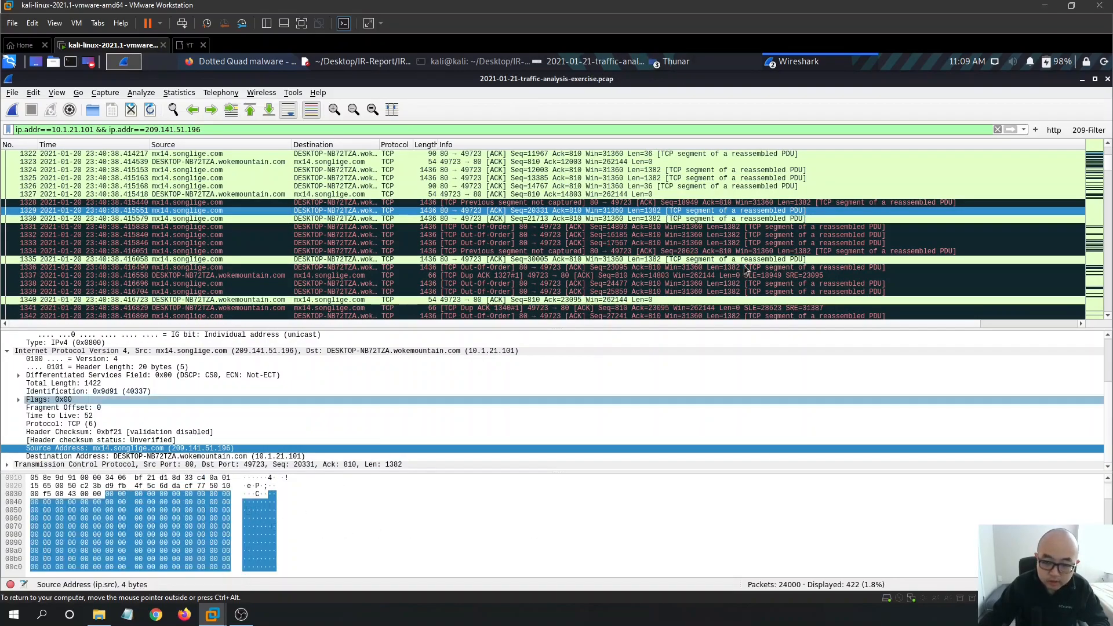
click(791, 62)
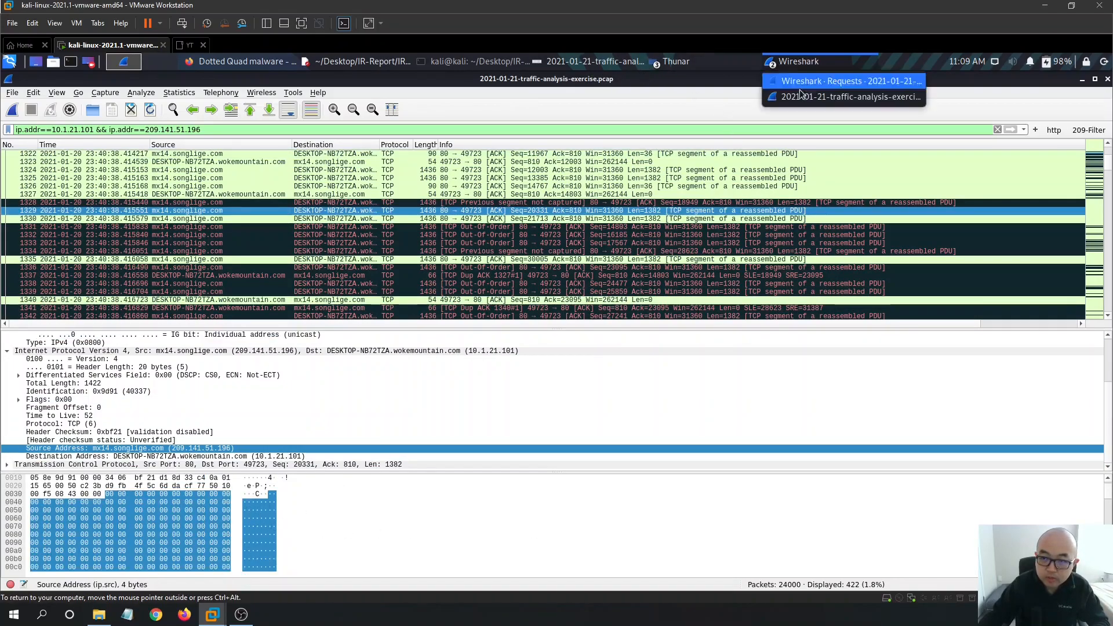
click(823, 81)
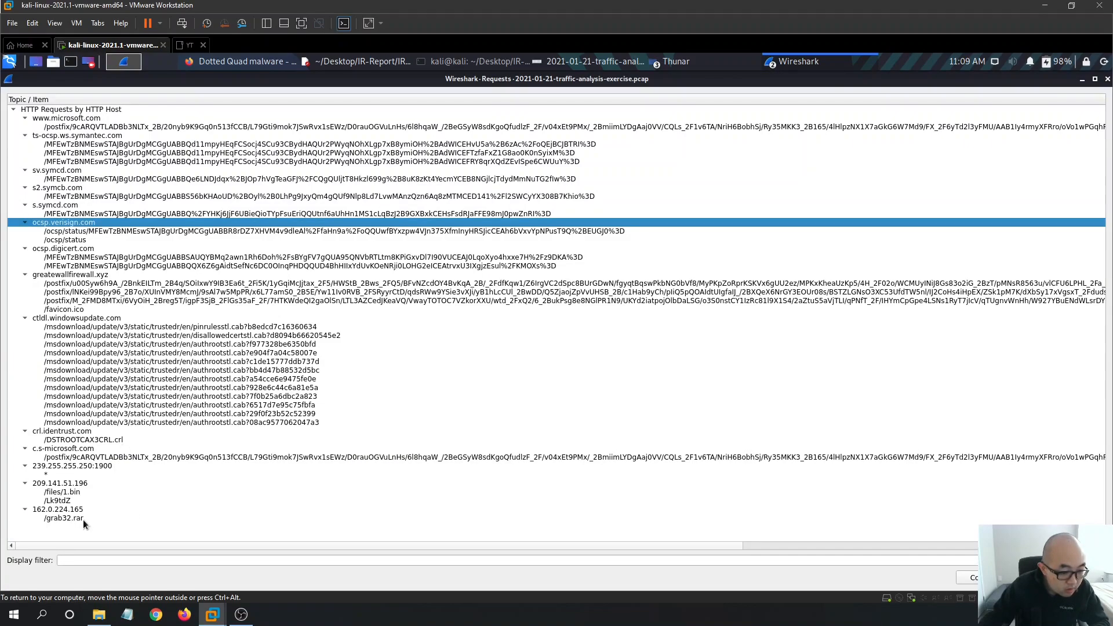
click(87, 483)
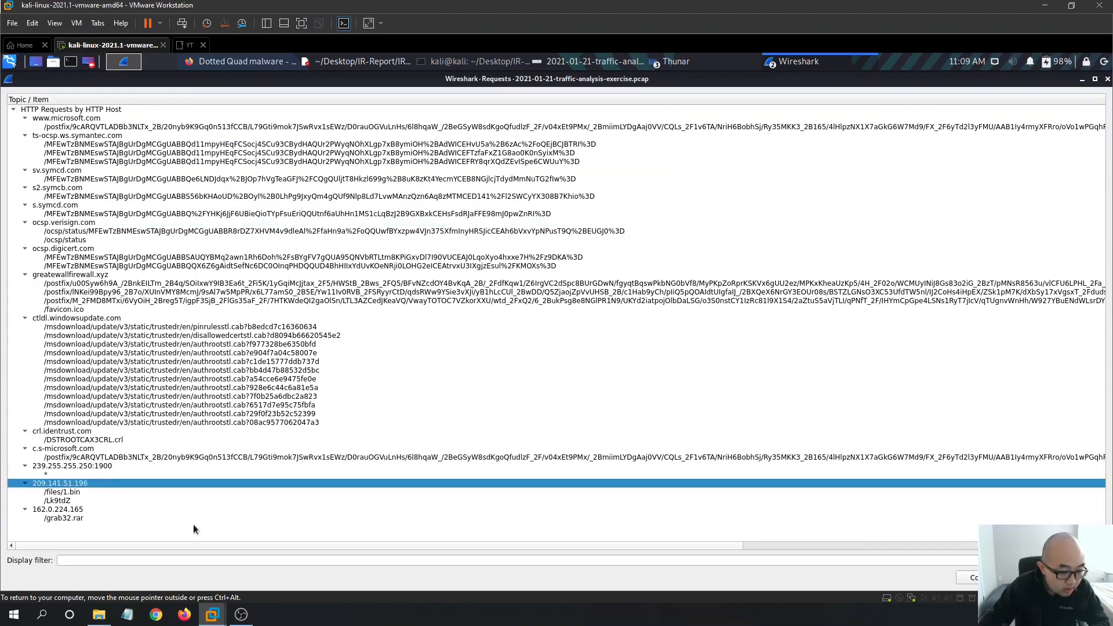
click(76, 500)
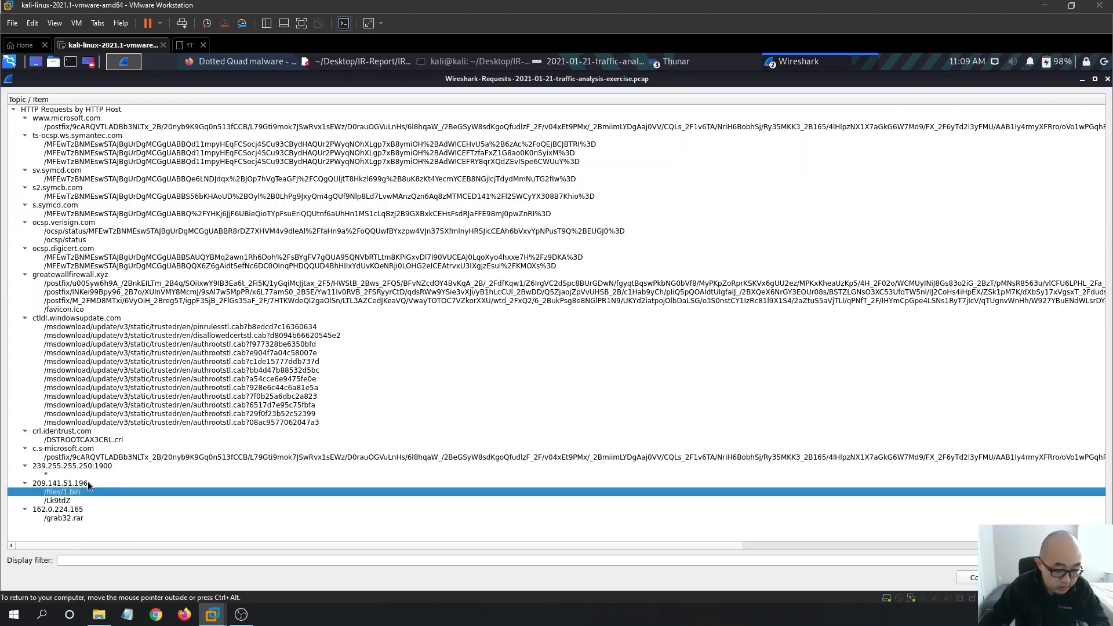
click(94, 482)
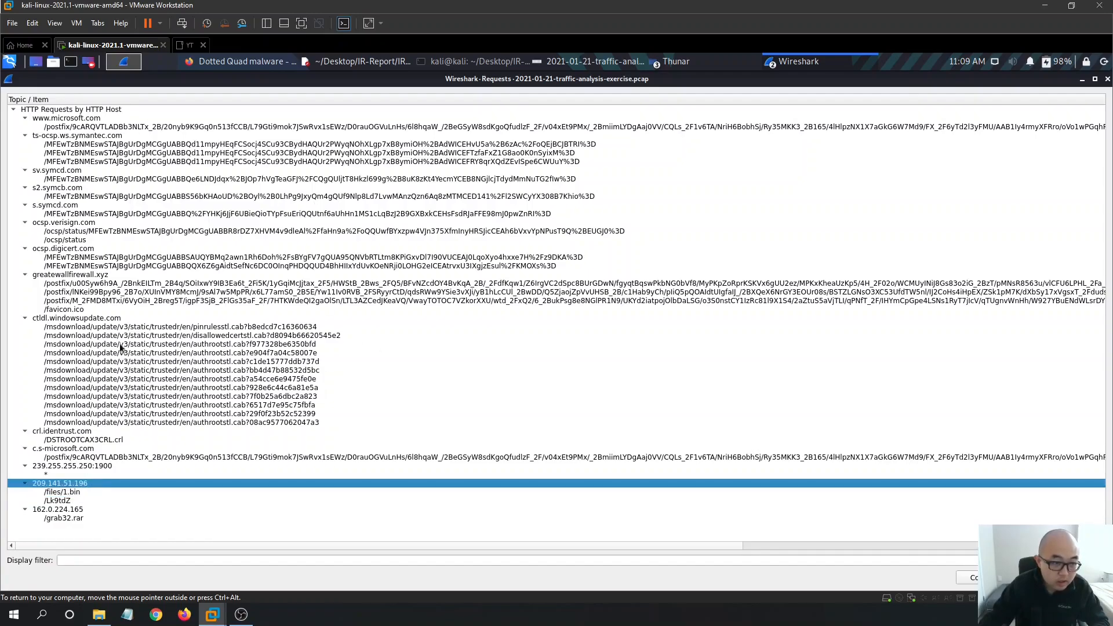
click(1107, 79)
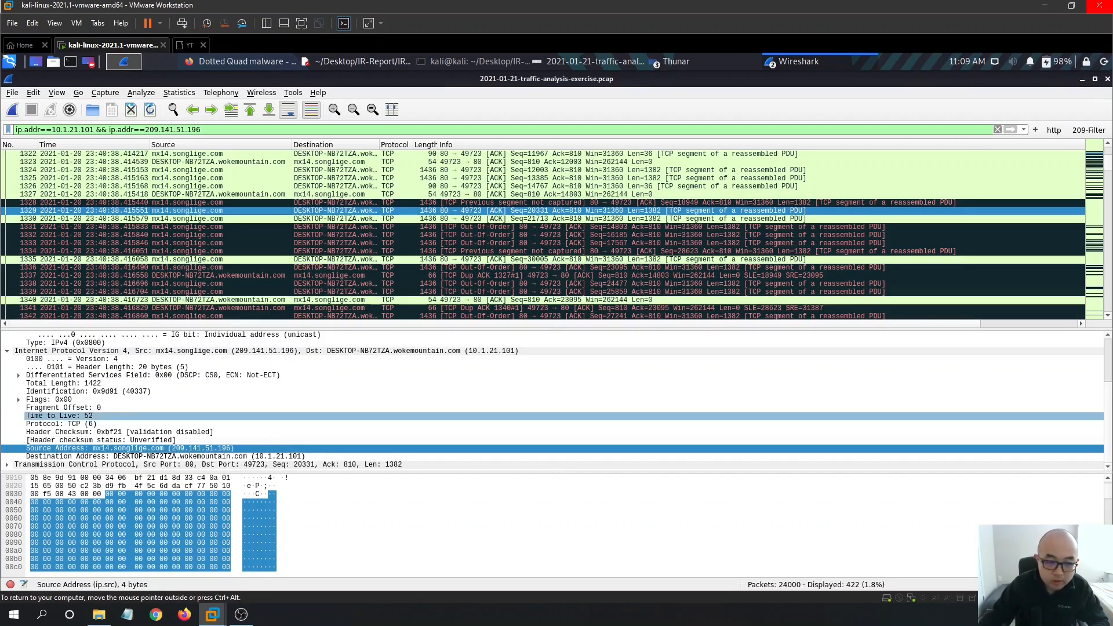
scroll(255, 232, down, 1)
click(232, 171)
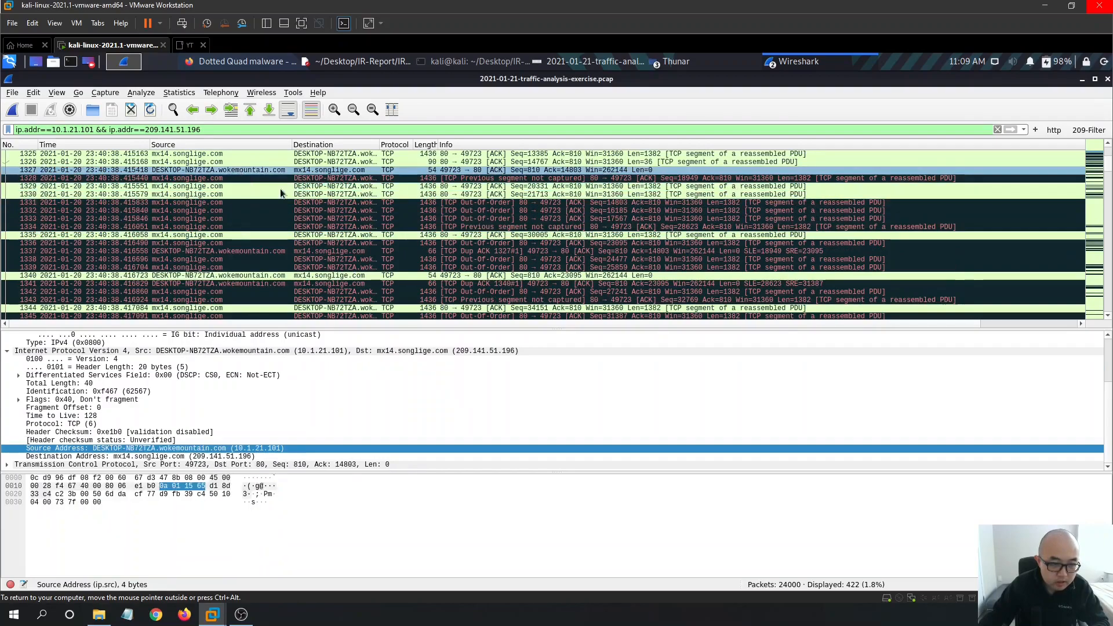
scroll(305, 238, down, 1)
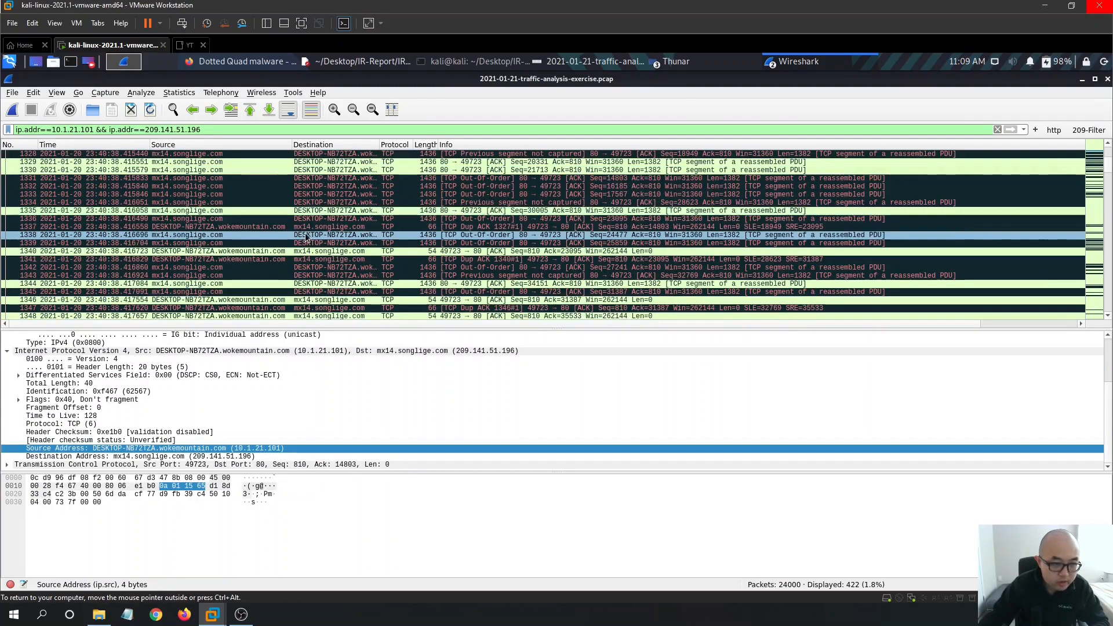
click(1010, 132)
key(Return)
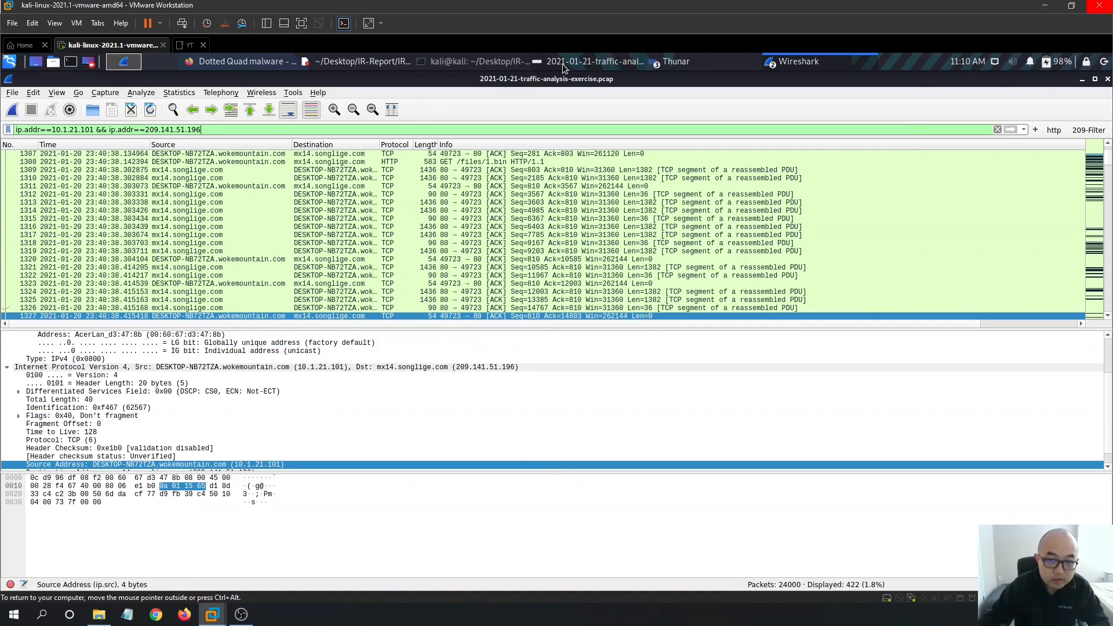
click(359, 62)
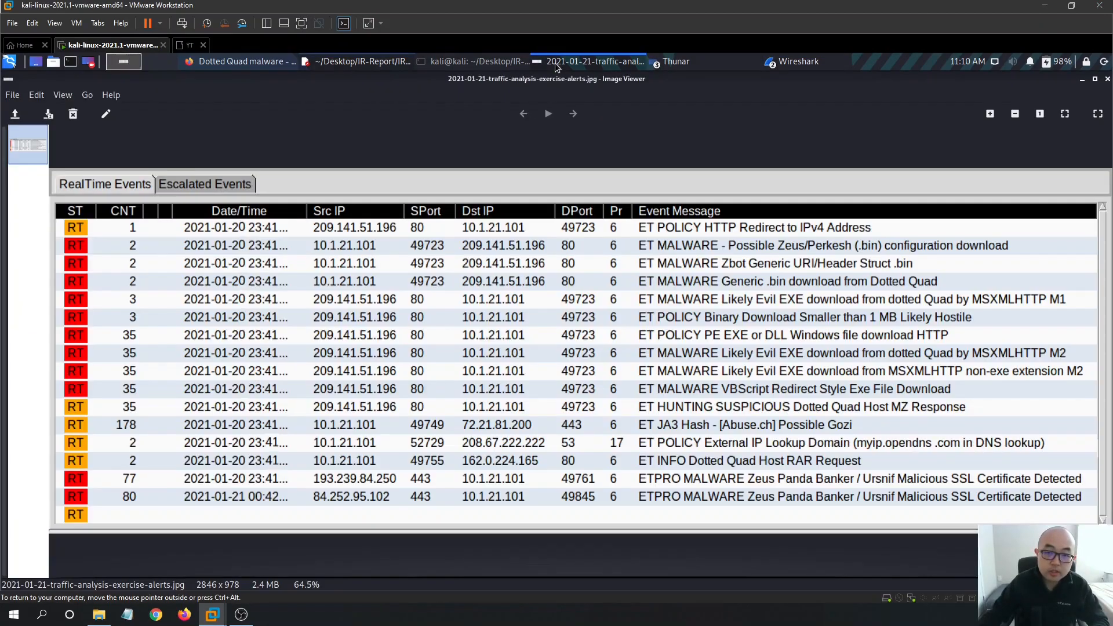
click(559, 61)
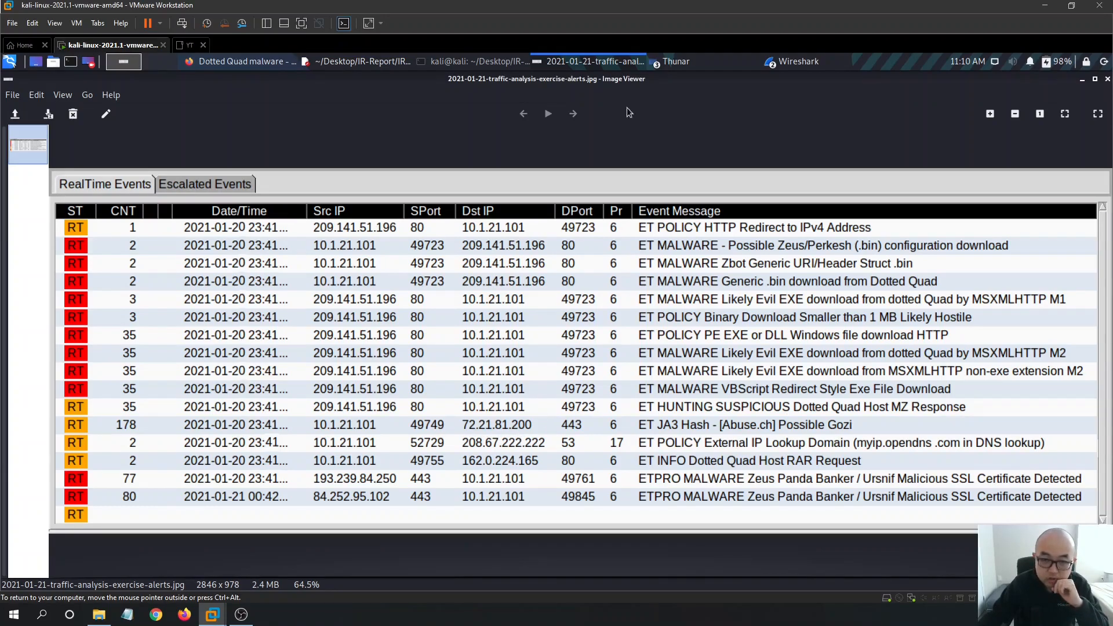
click(805, 62)
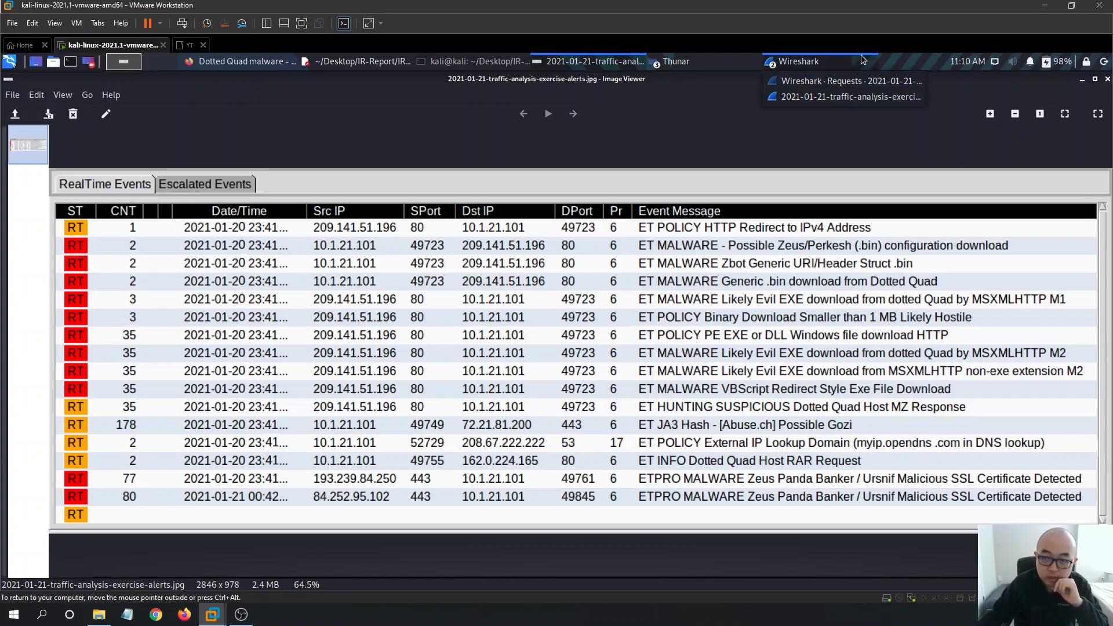
click(841, 97)
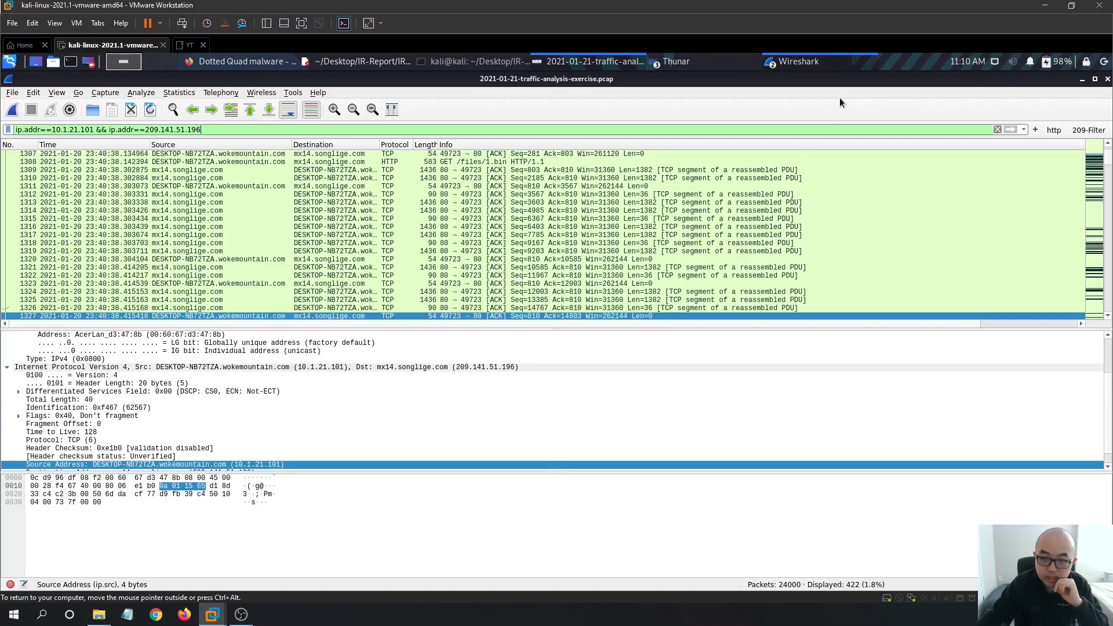
- Open Statistics > Conversations IPv4, sort by Address B, and compare against the alerts screenshot
click(144, 93)
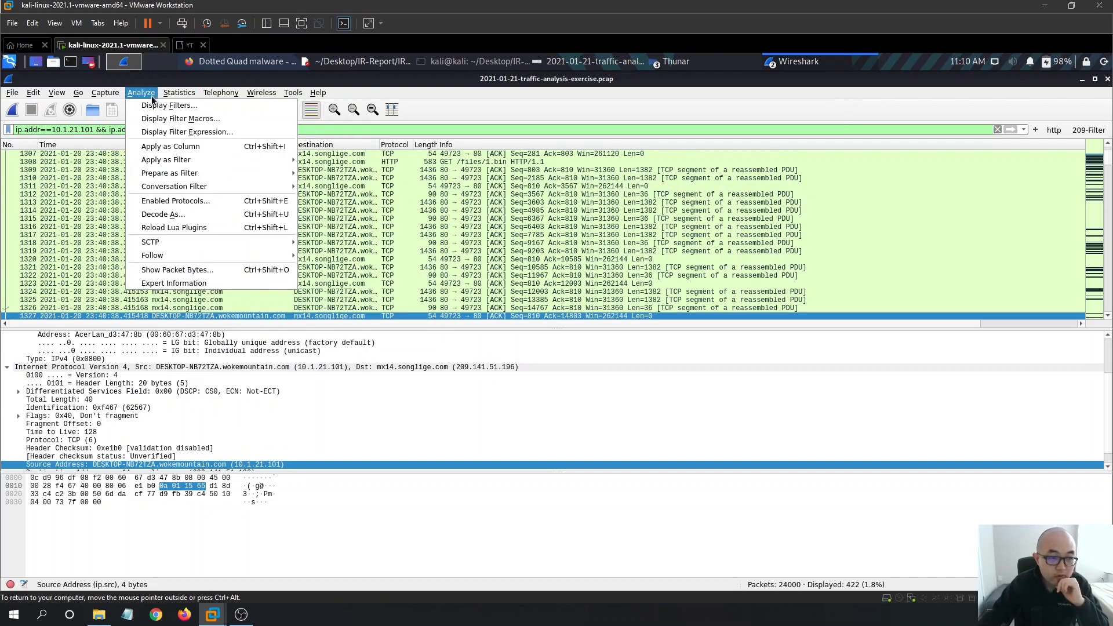
mouse_move(179, 94)
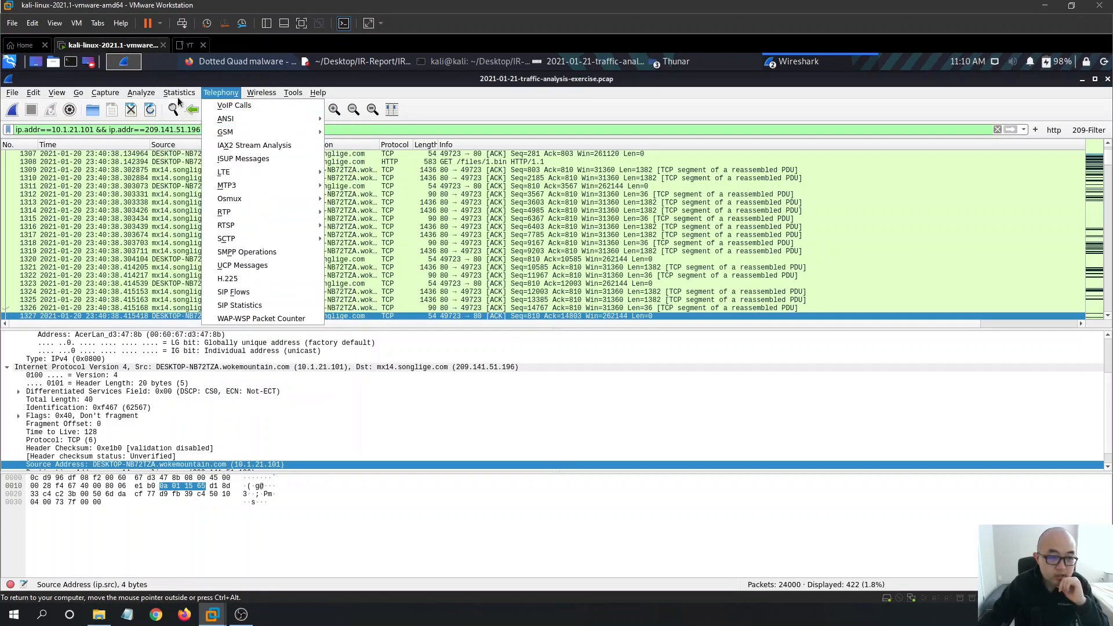
click(211, 145)
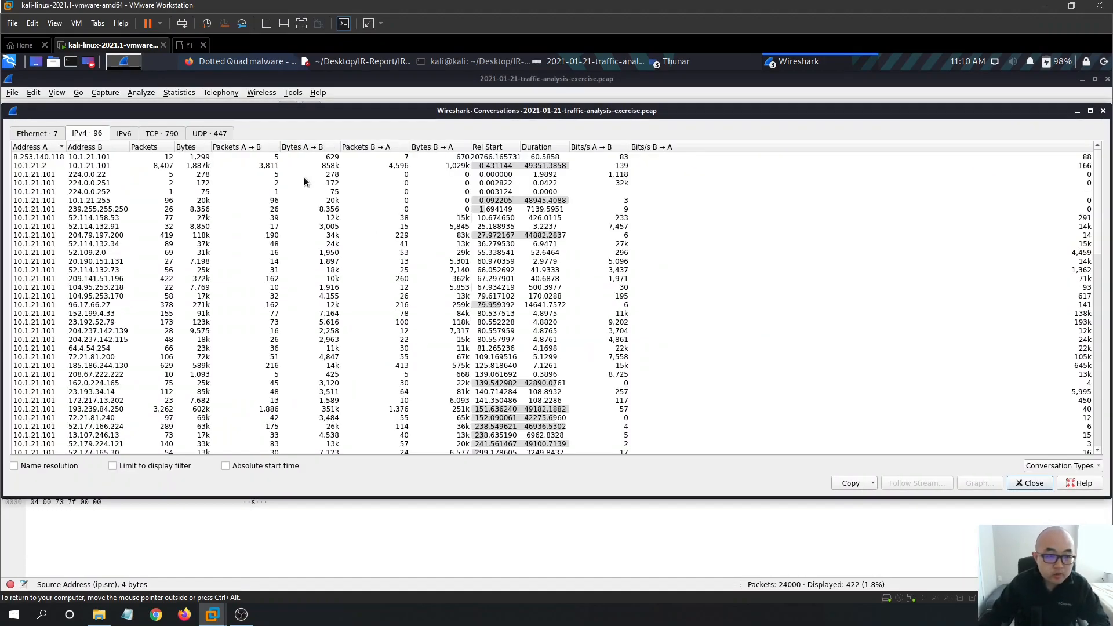
click(88, 149)
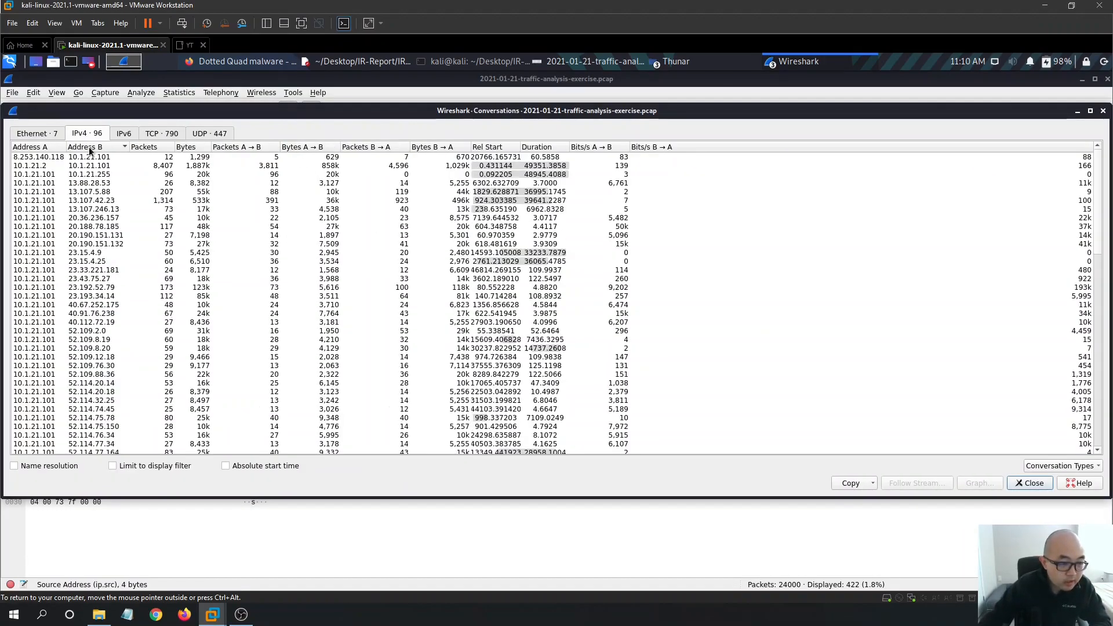
scroll(139, 279, down, 5)
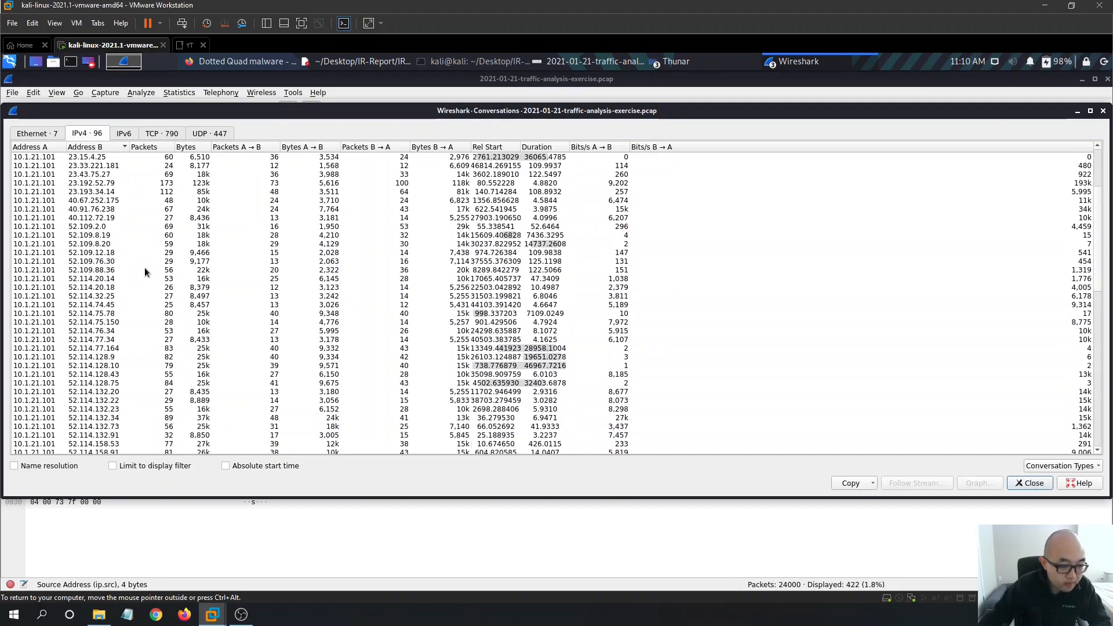
drag(1095, 281, 1095, 388)
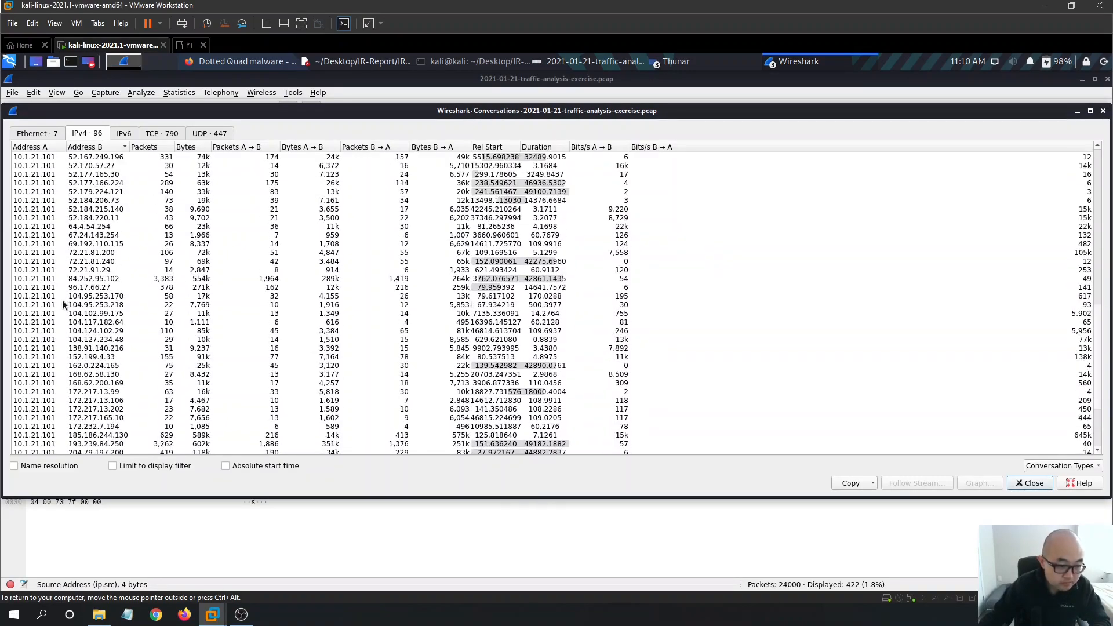
click(597, 62)
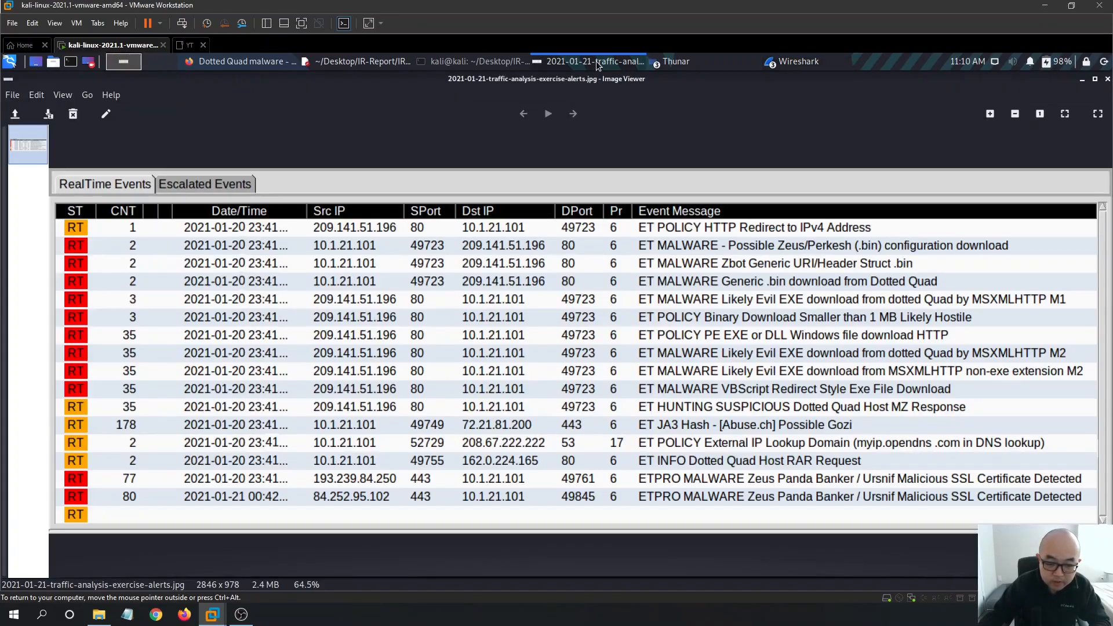
click(596, 60)
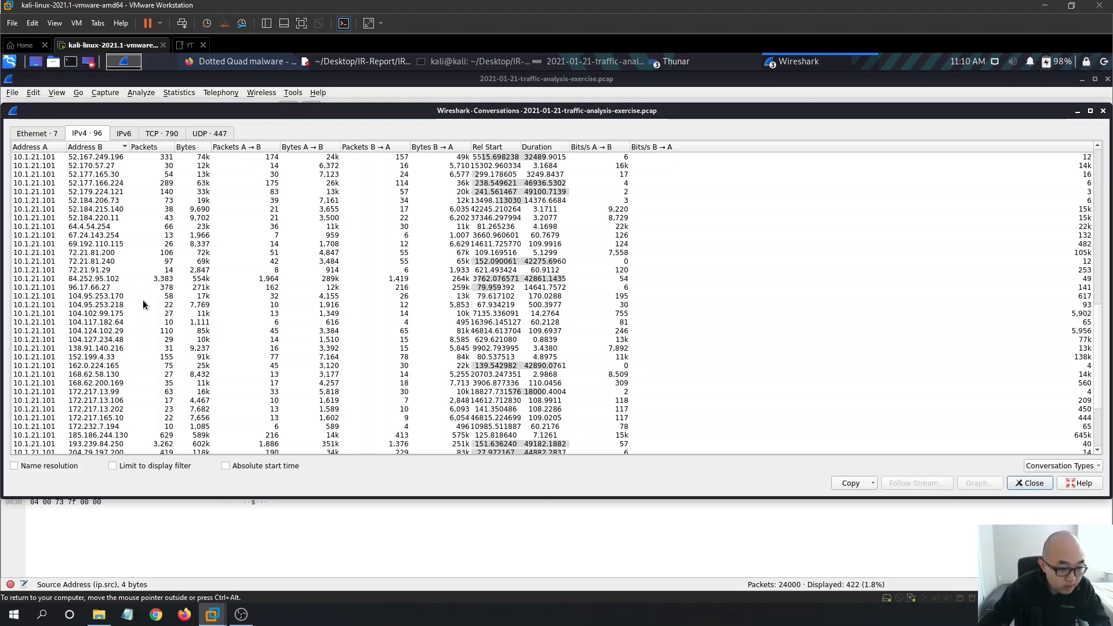
- Prepare an A↔B filter for the 10.1.21.101–72.21.81.200 conversation and close the list
click(115, 254)
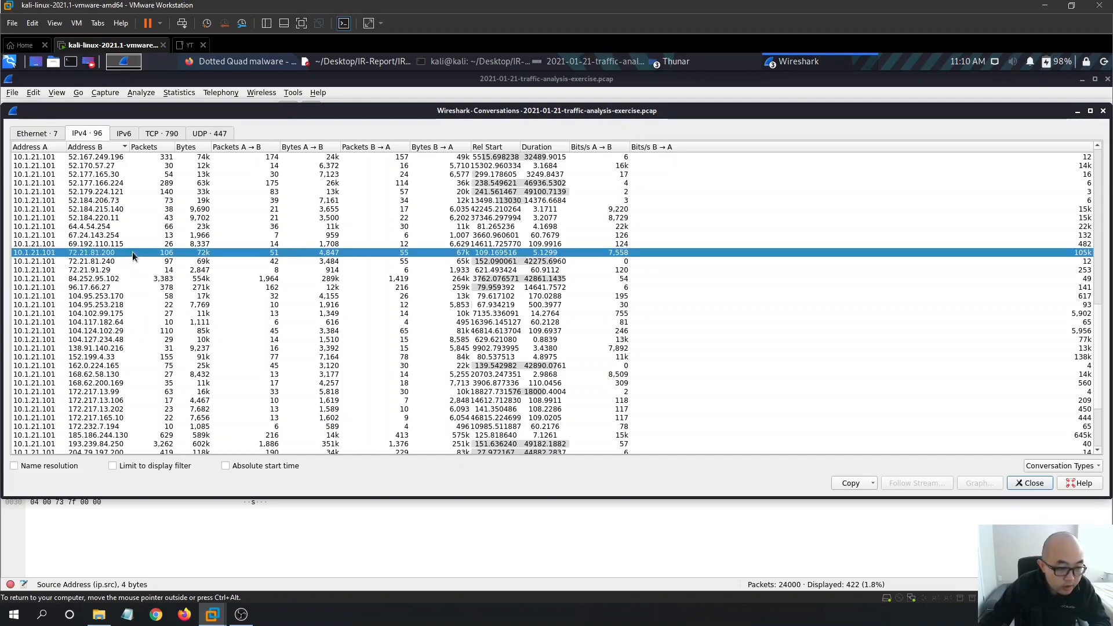
right_click(132, 252)
mouse_move(183, 280)
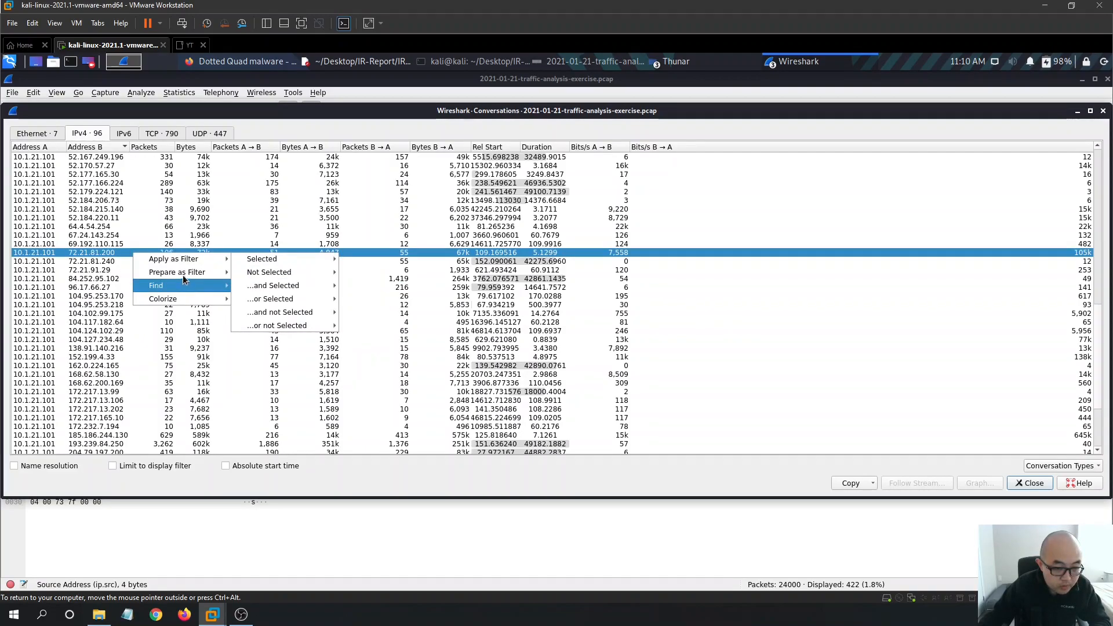
click(371, 275)
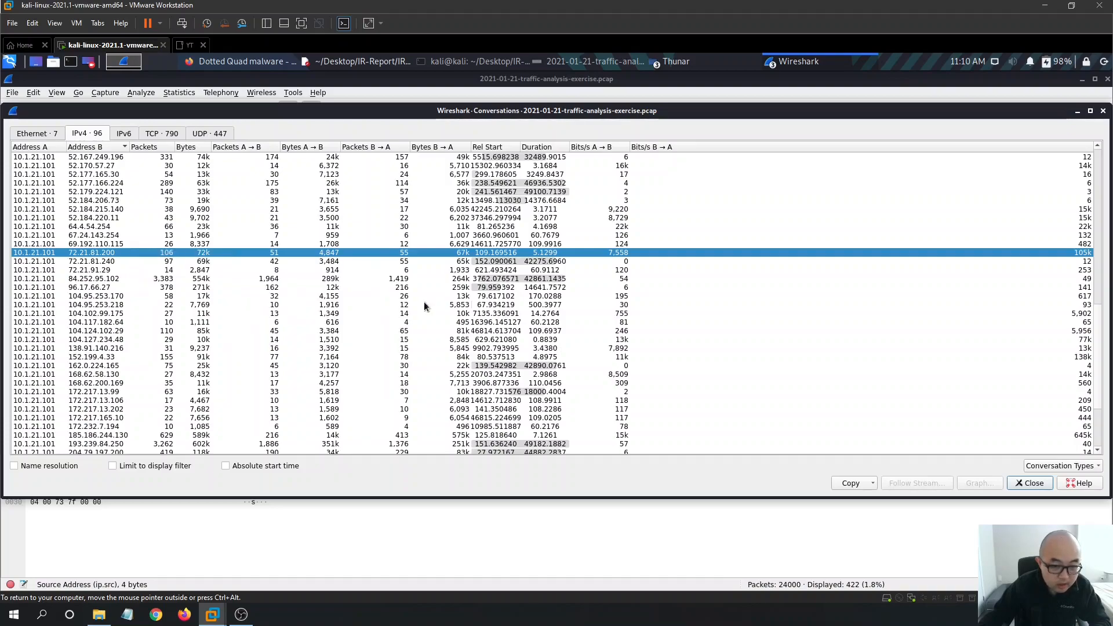
click(1030, 483)
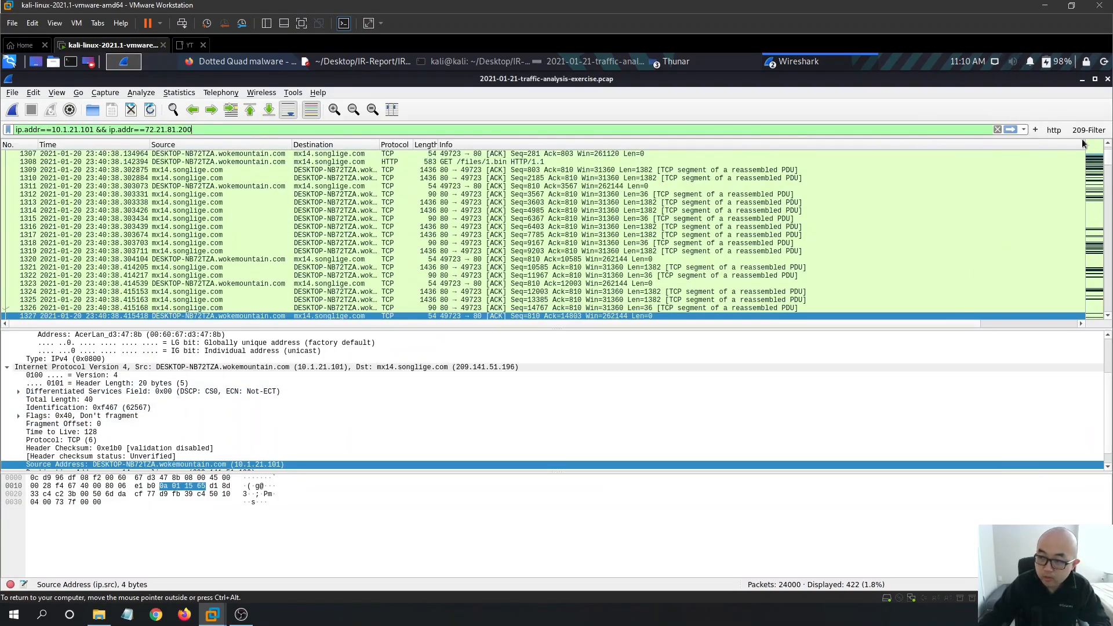
- Add a filter button labelled 72-Filter for ip.addr==10.1.21.101 && ip.addr==72.21.81.200
click(1036, 129)
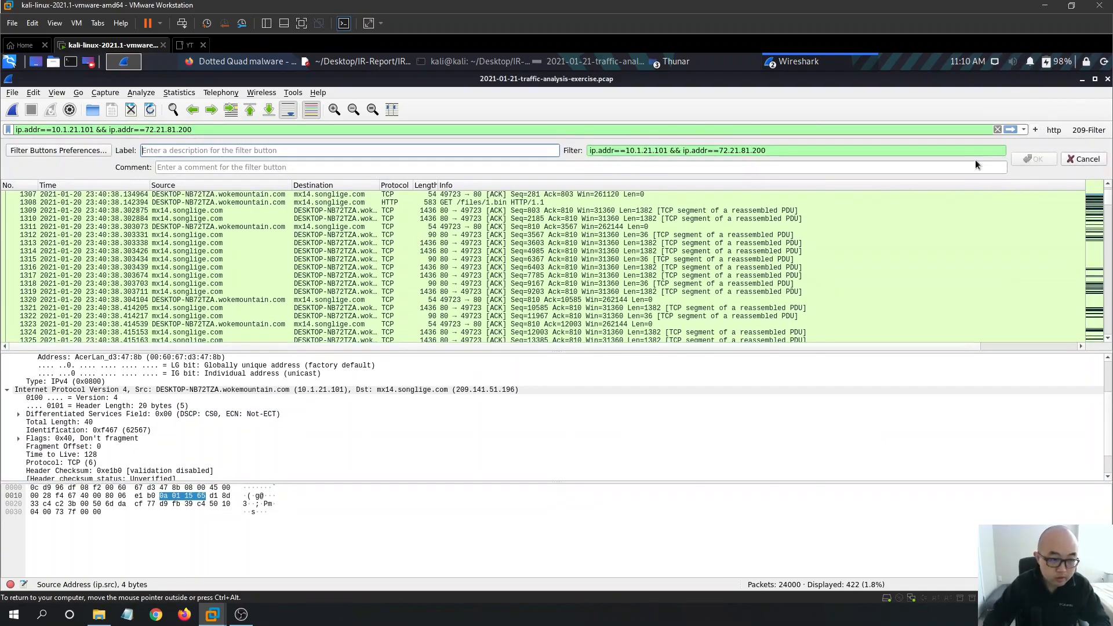
text(72)
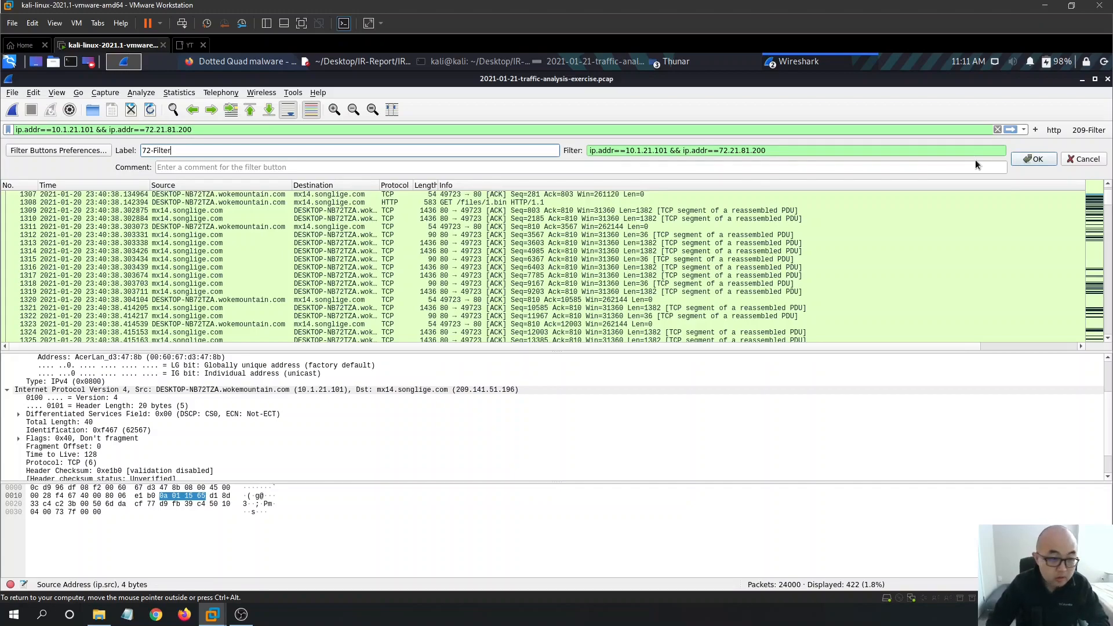
text(-Filter)
key(Return)
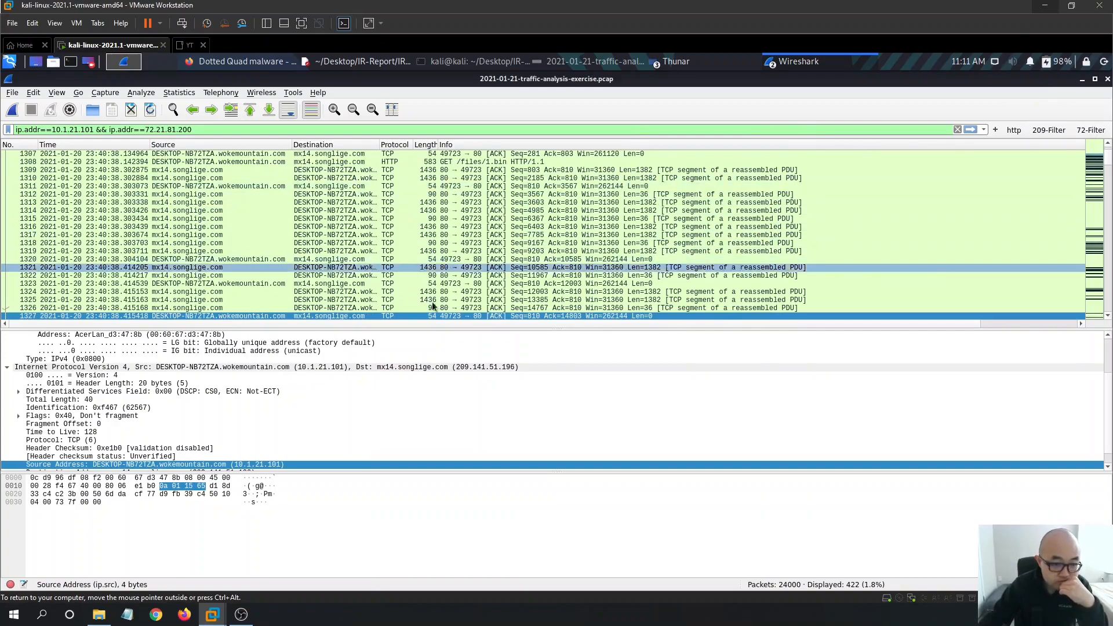
- Apply the 10.1.21.101–72.21.81.200 filter and scroll through the 106 matching packets
click(970, 129)
scroll(438, 208, up, 2)
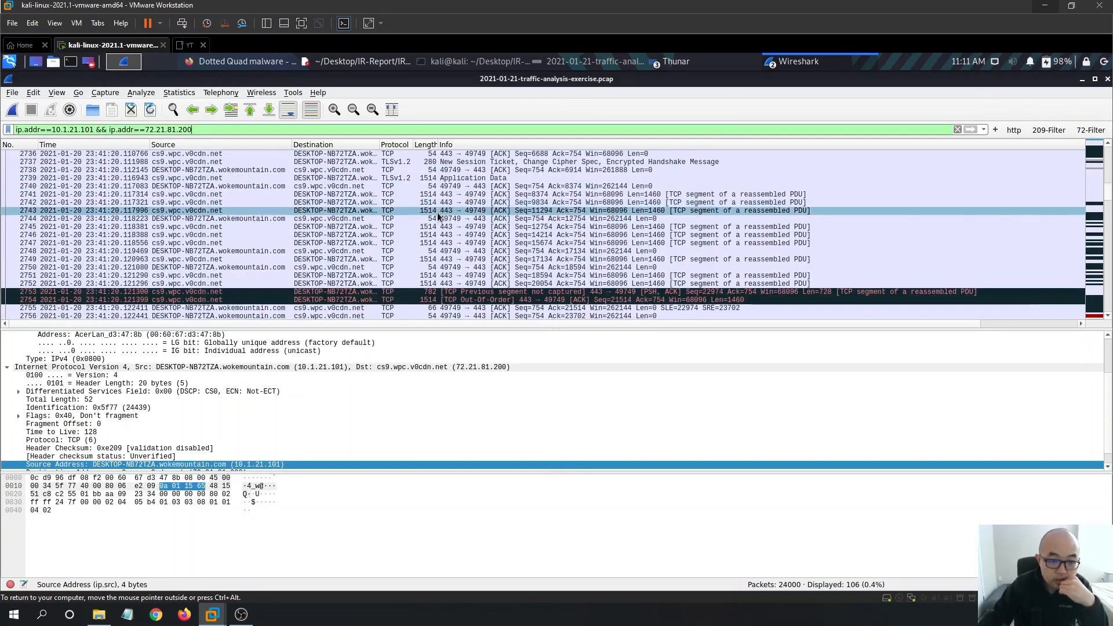
scroll(438, 216, down, 9)
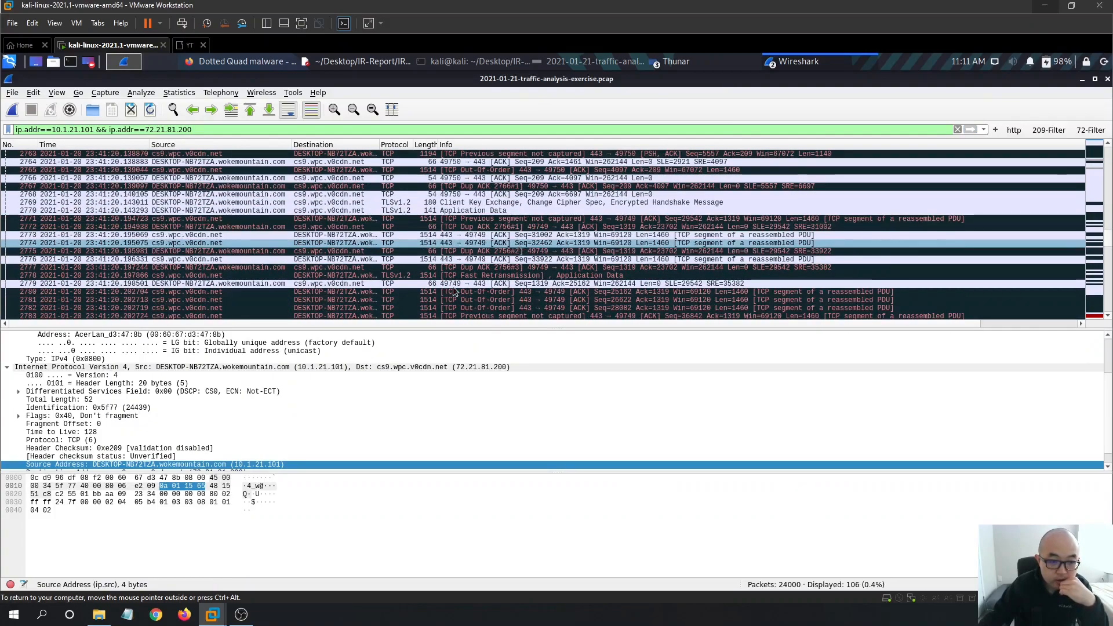
scroll(417, 292, up, 7)
scroll(422, 298, up, 9)
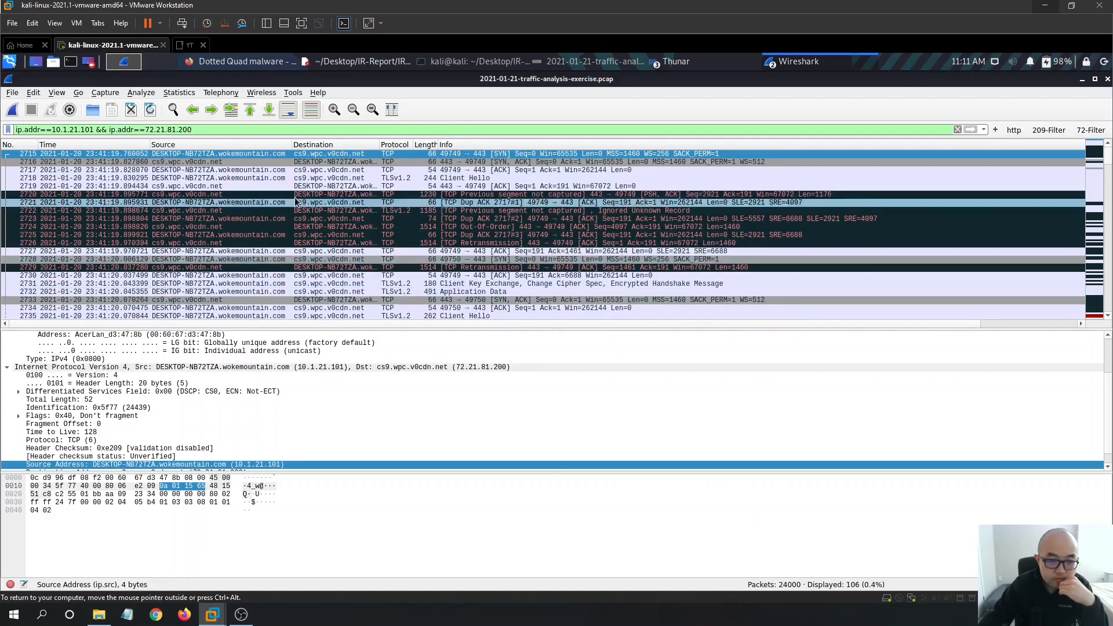
scroll(396, 255, down, 10)
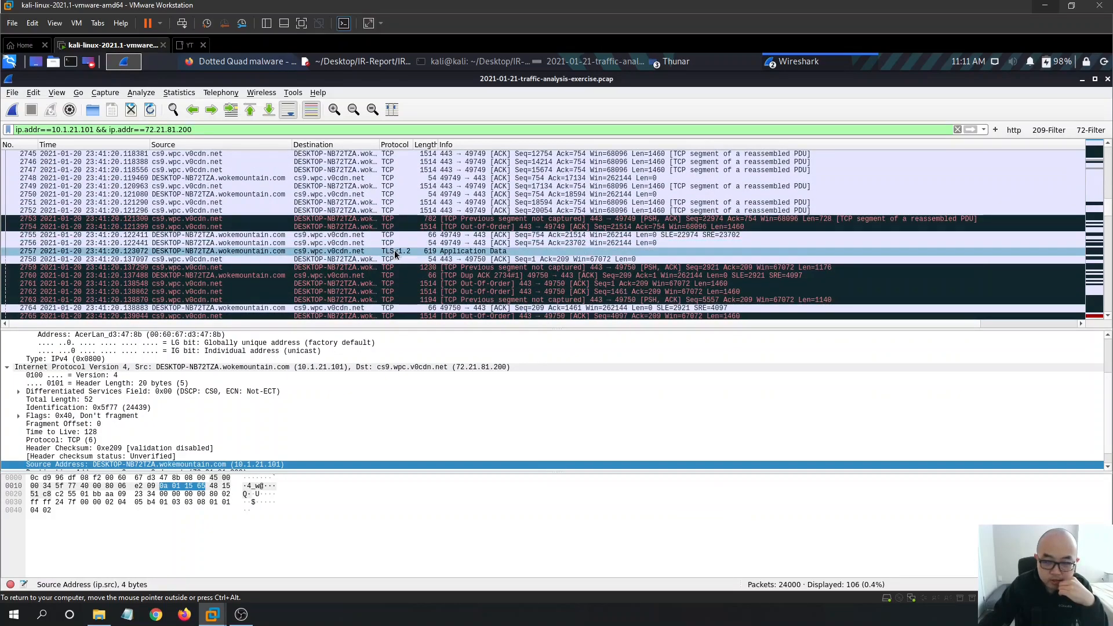
scroll(396, 255, down, 2)
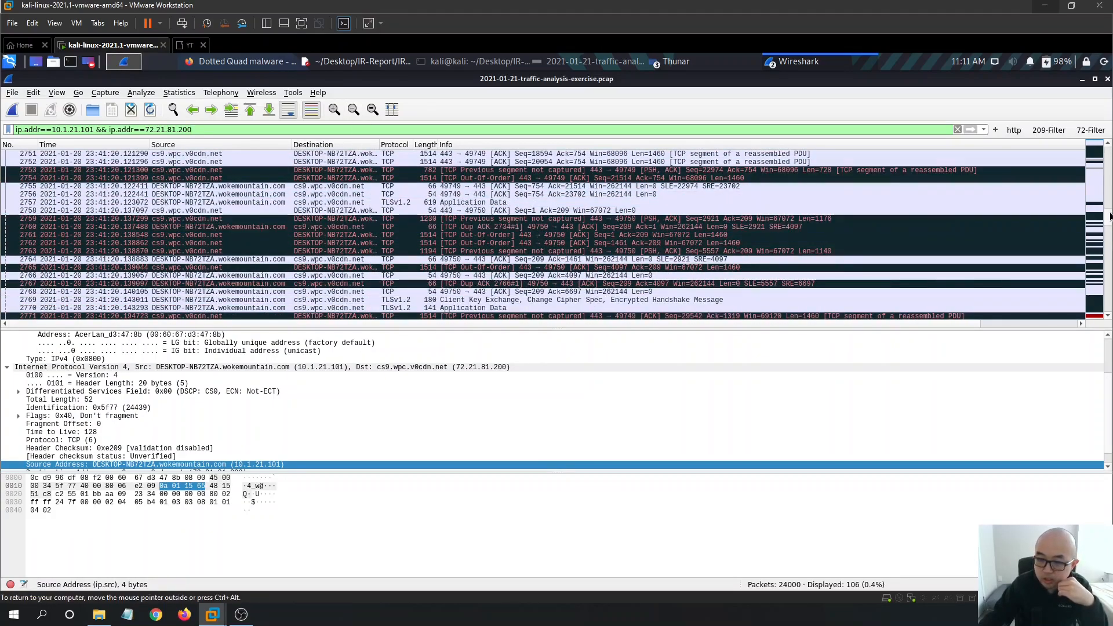
scroll(1107, 216, up, 12)
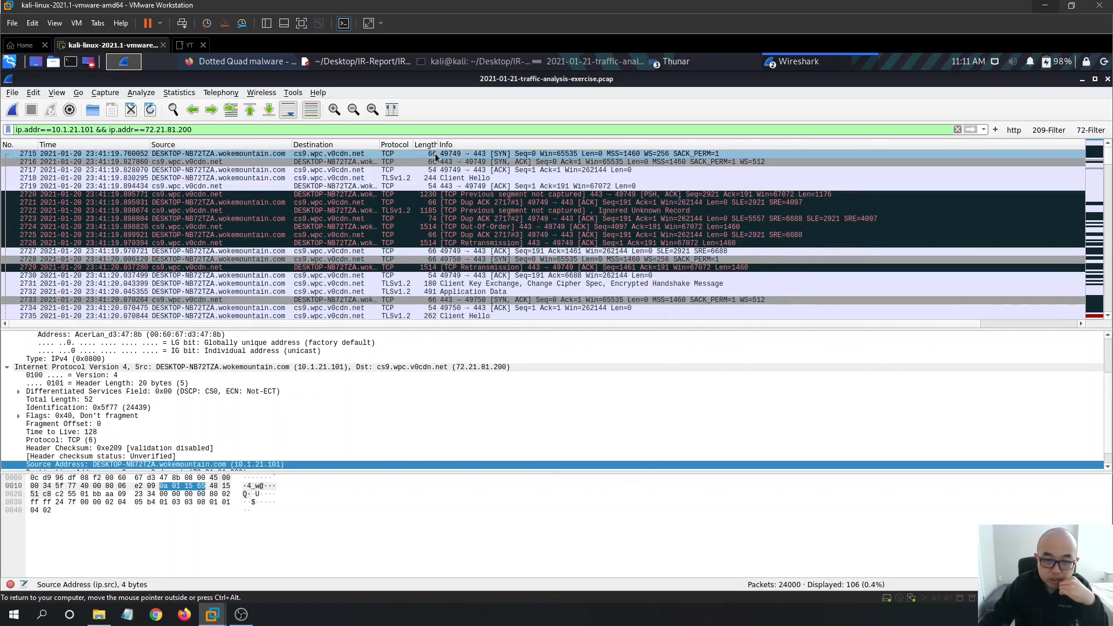
right_click(435, 157)
- Follow packet 2715's TCP stream 78, review its domain names and certificate text, then close it
mouse_move(515, 308)
click(661, 308)
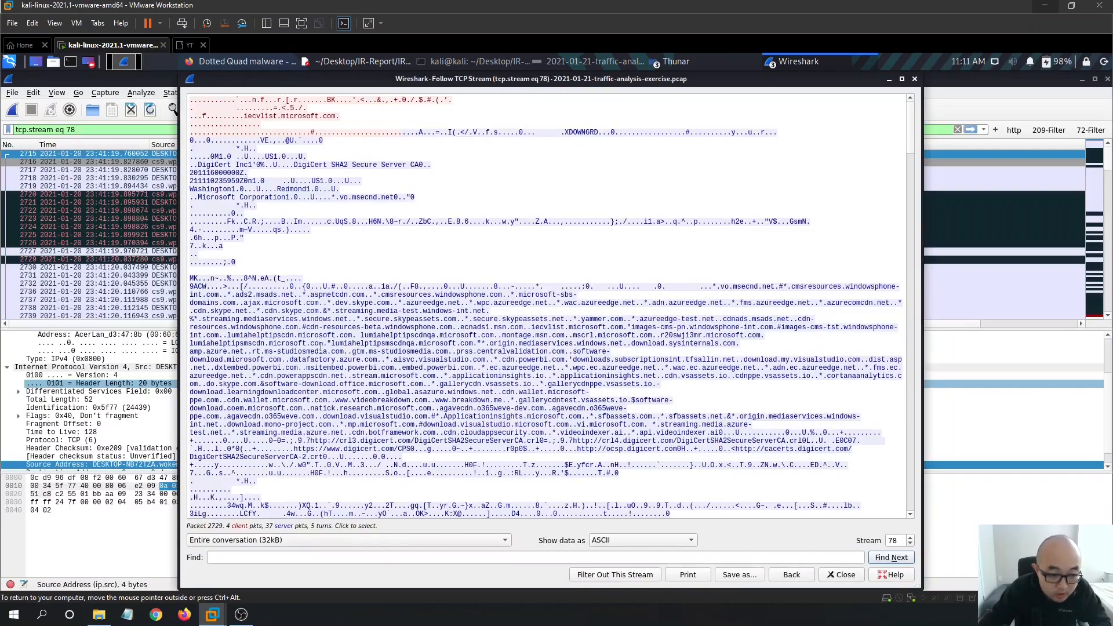
scroll(540, 348, down, 2)
scroll(512, 255, down, 1)
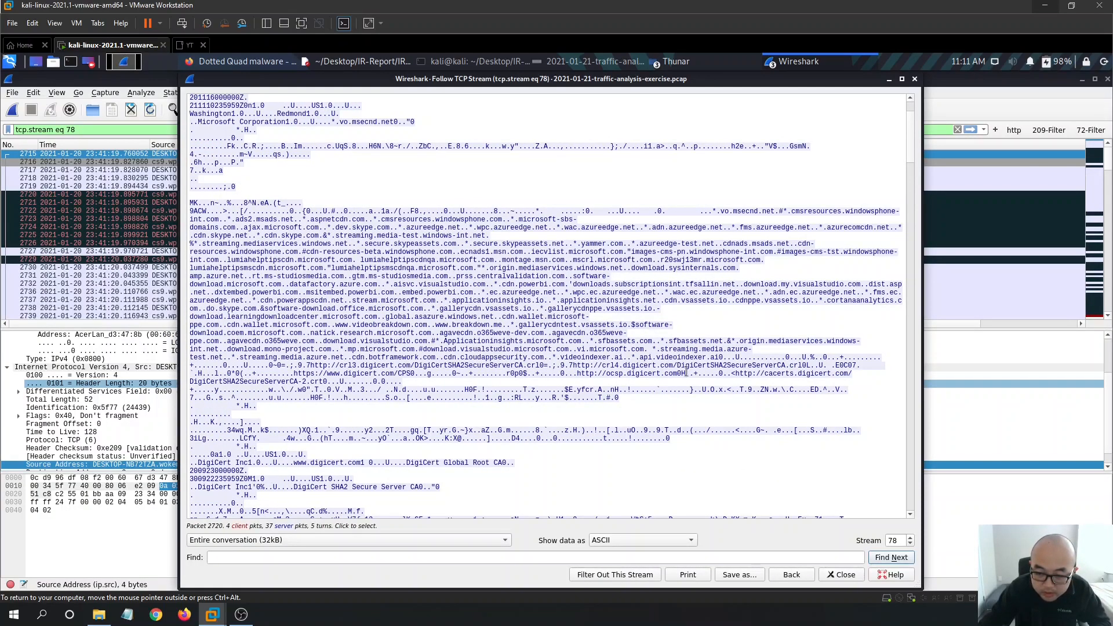
drag(692, 378, 424, 328)
drag(273, 247, 206, 219)
click(541, 297)
scroll(640, 332, down, 3)
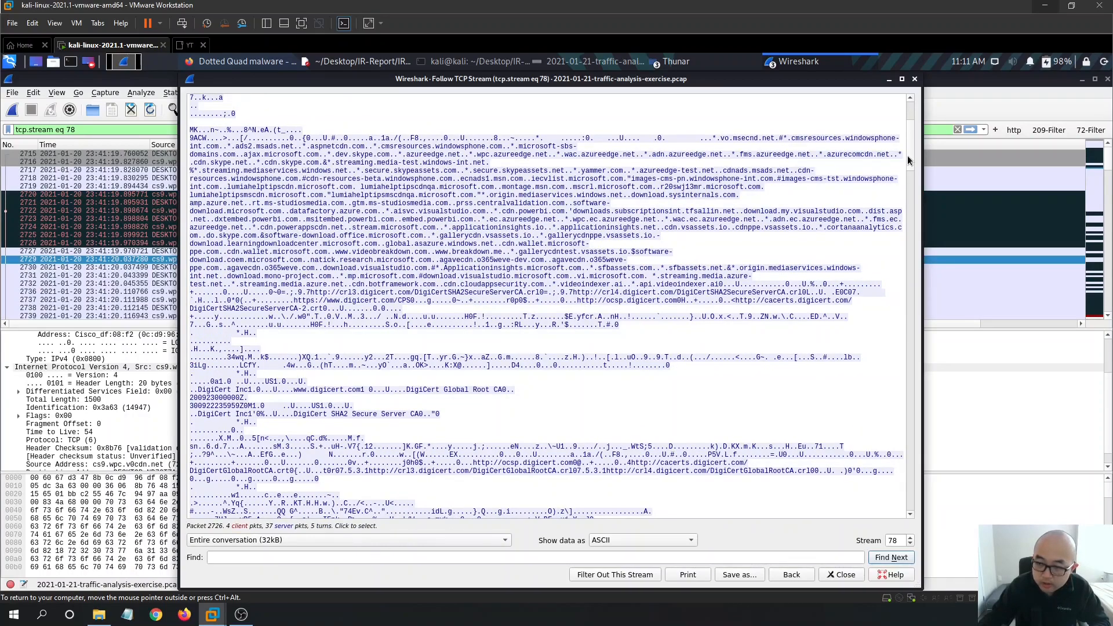
drag(911, 155, 905, 97)
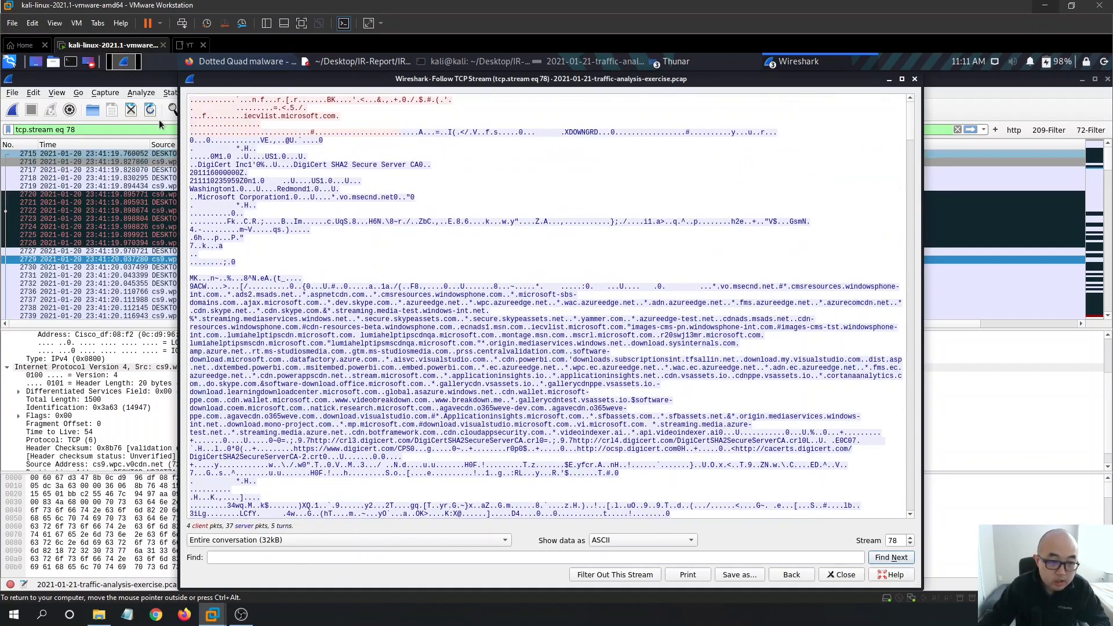
click(915, 79)
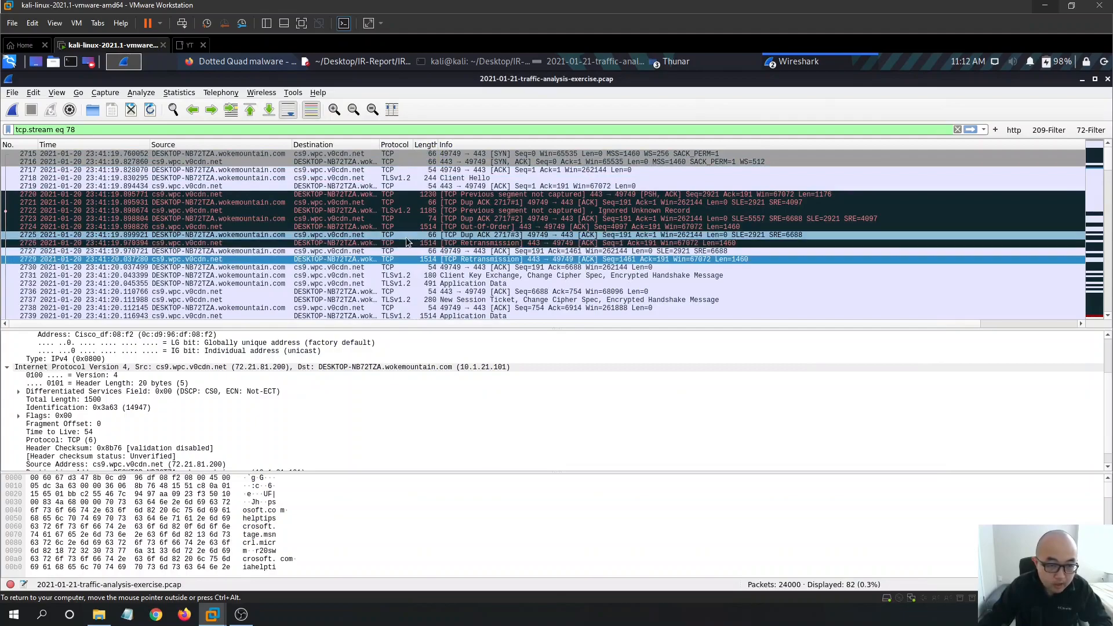
- Copy the packet's Source Address line, cs9.wpc.v0cdn.net (72.21.81.200), as visible tree items
scroll(180, 400, down, 1)
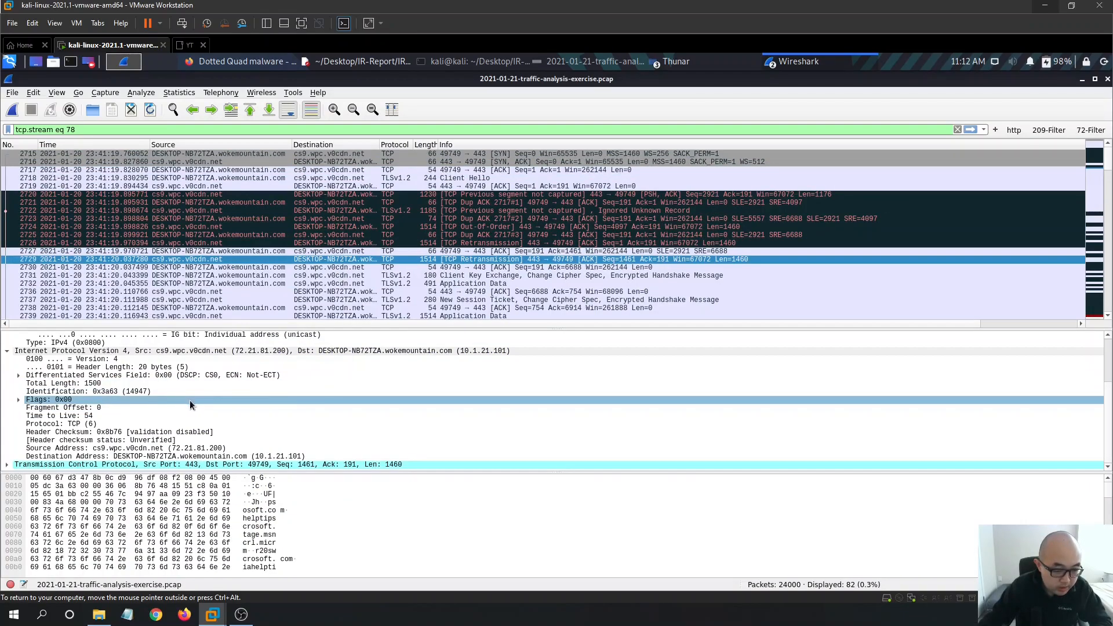
click(168, 449)
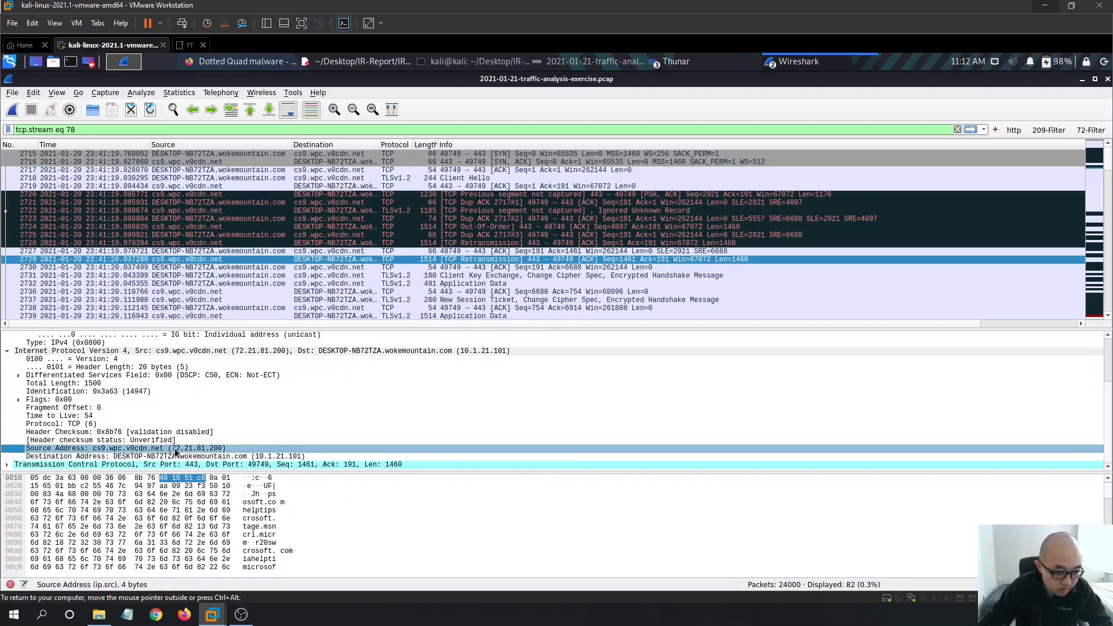
right_click(179, 449)
mouse_move(265, 332)
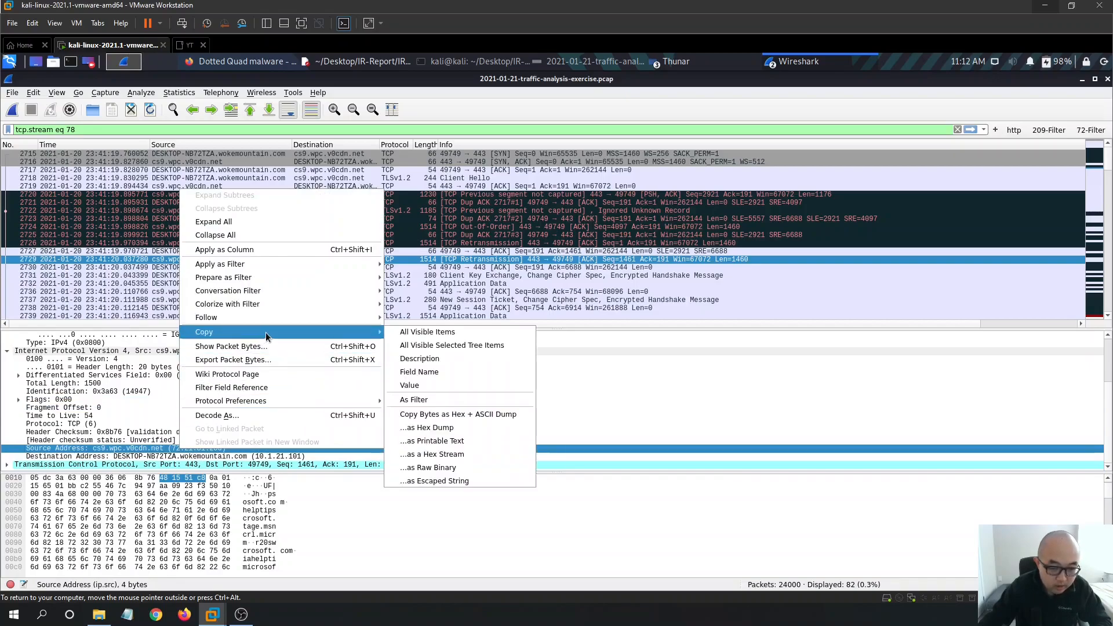
click(457, 345)
- Paste the copied source address line after 72.21.81.200 in the IR-Report notes
click(343, 64)
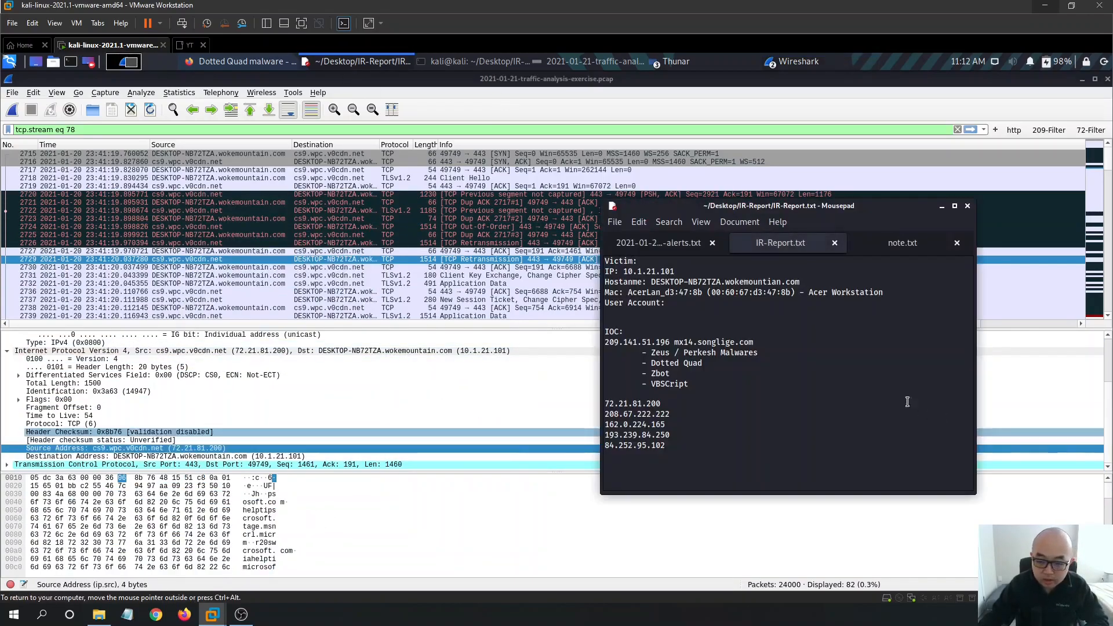
click(728, 410)
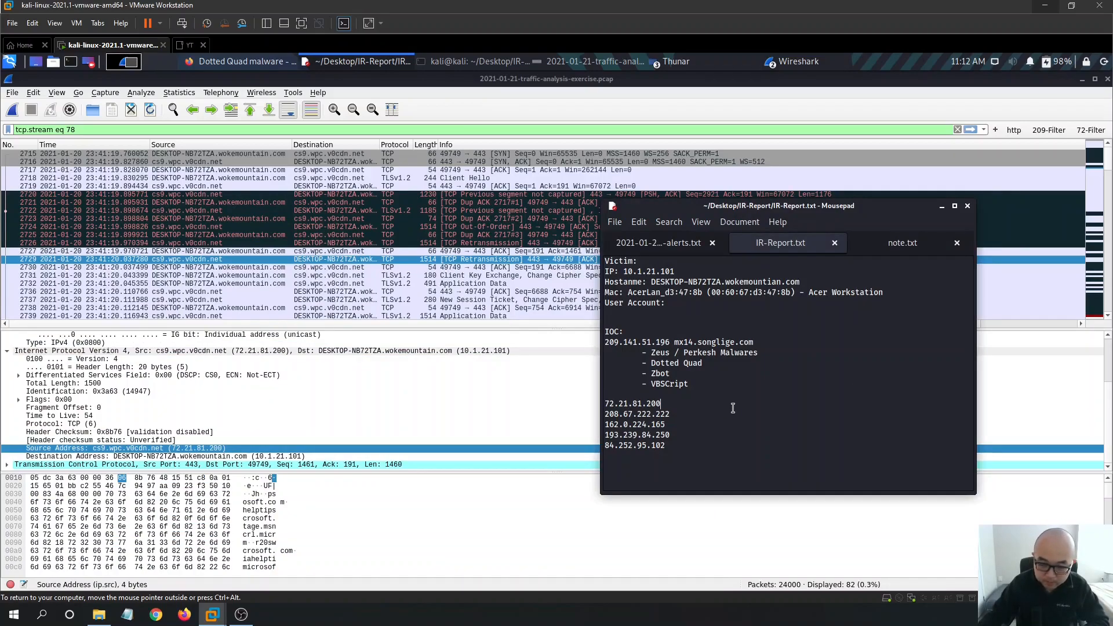
text(-)
text(Source Address: cs9.wpc.v0cdn.net (72.21.81.200)\n)
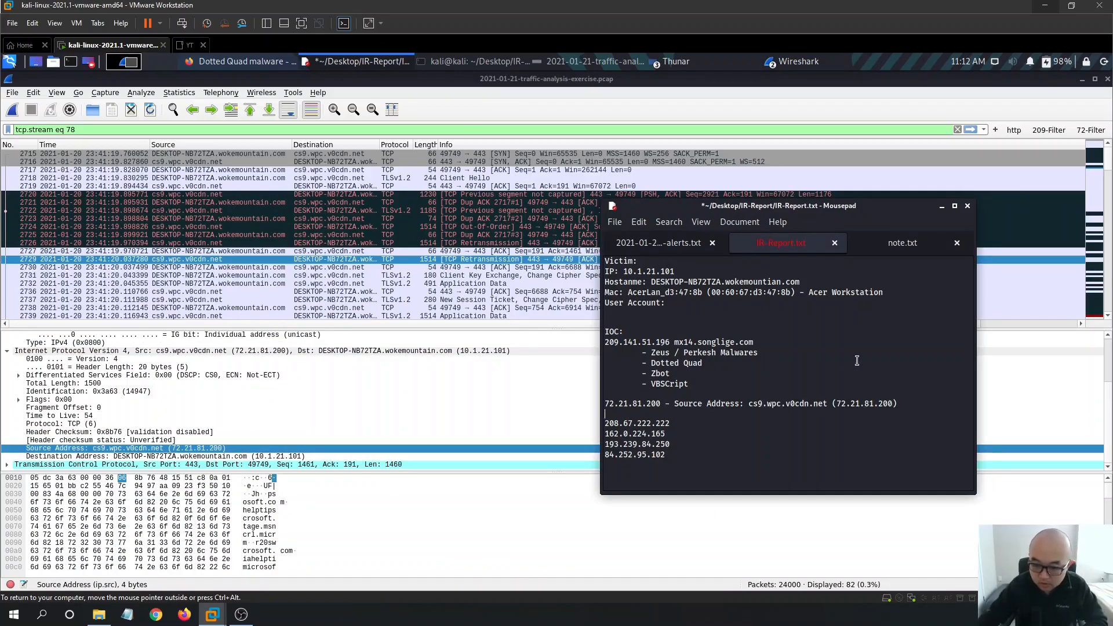
drag(748, 403, 675, 402)
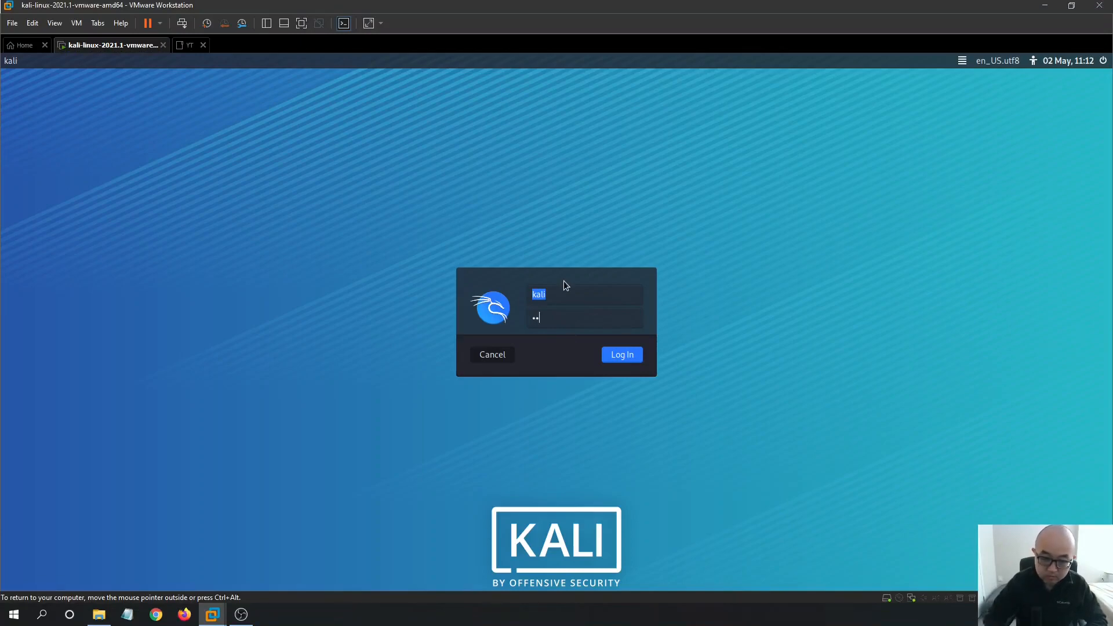
- Unlock the virtual machine session by re-entering the login password
text(kali)
key(BackSpace)
key(BackSpace)
key(BackSpace)
key(BackSpace)
text(kali)
key(Return)
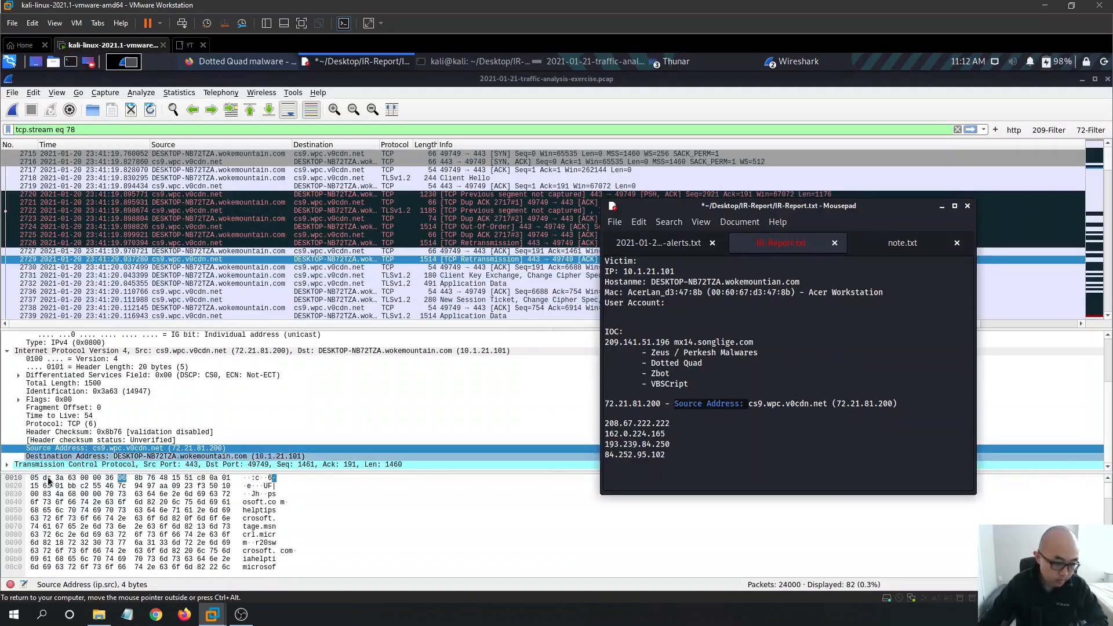
key(alt+Tab)
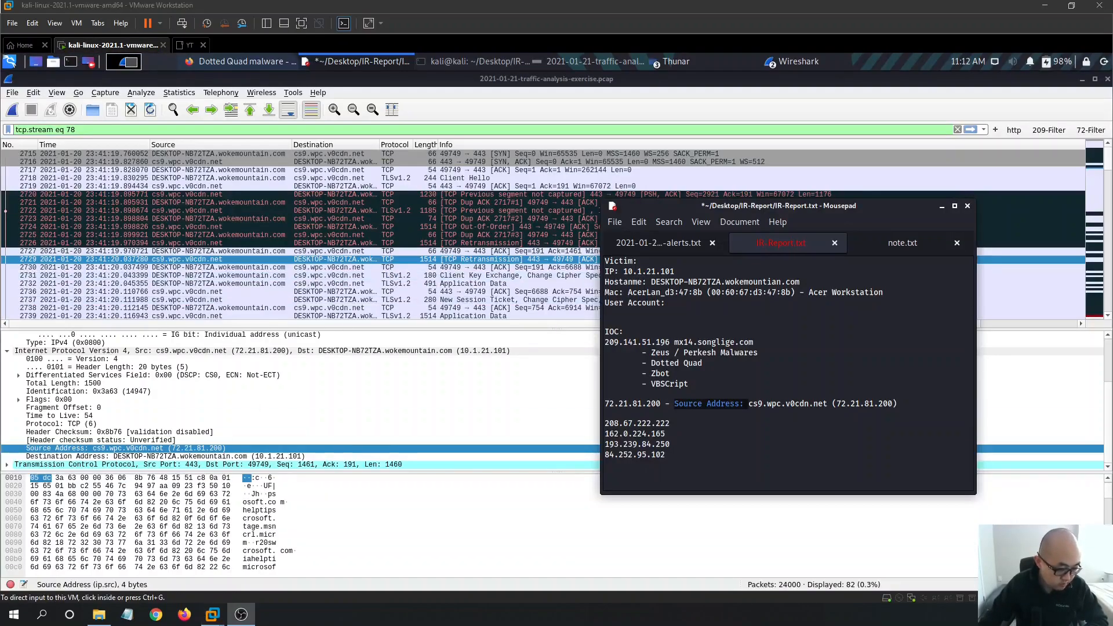
key(alt+Tab)
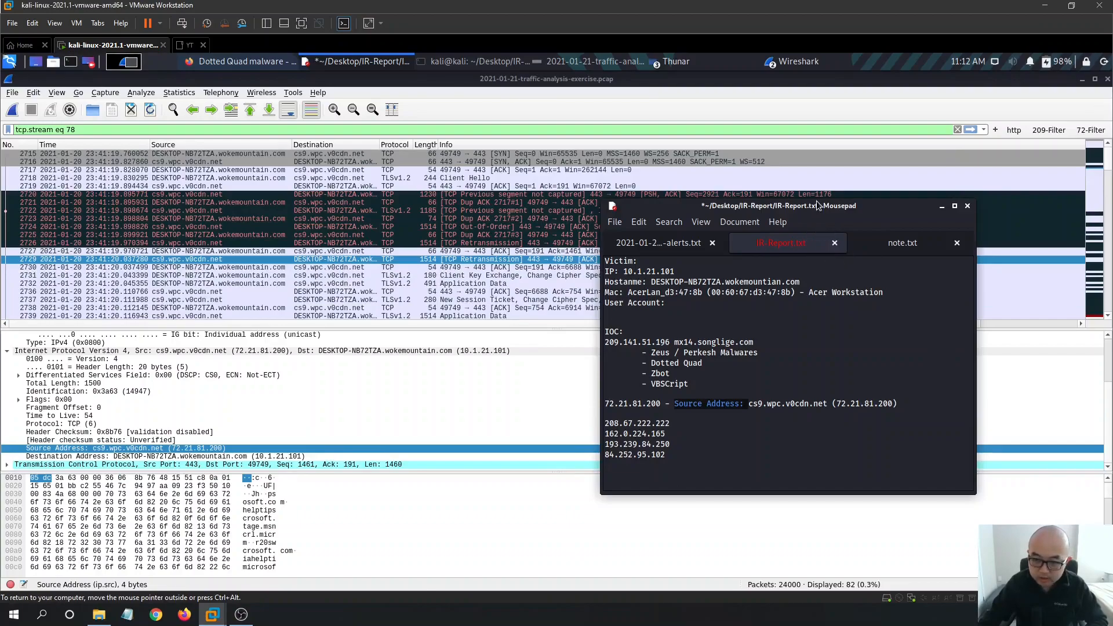
- Delete the leftover Source Address label from the pasted 72.21.81.200 line
drag(818, 206, 691, 196)
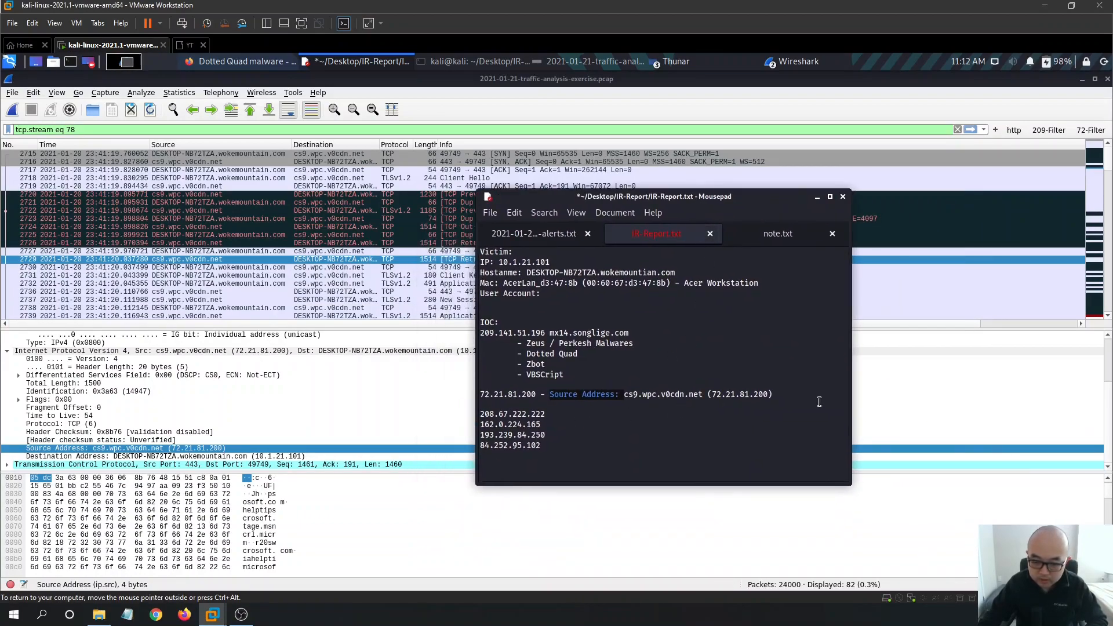
click(785, 391)
drag(624, 395, 554, 395)
key(BackSpace)
key(BackSpace)
- Remove the trailing (72.21.81.200) after cs9.wpc.v0cdn.net and save IR-Report.txt
key(alt+Tab)
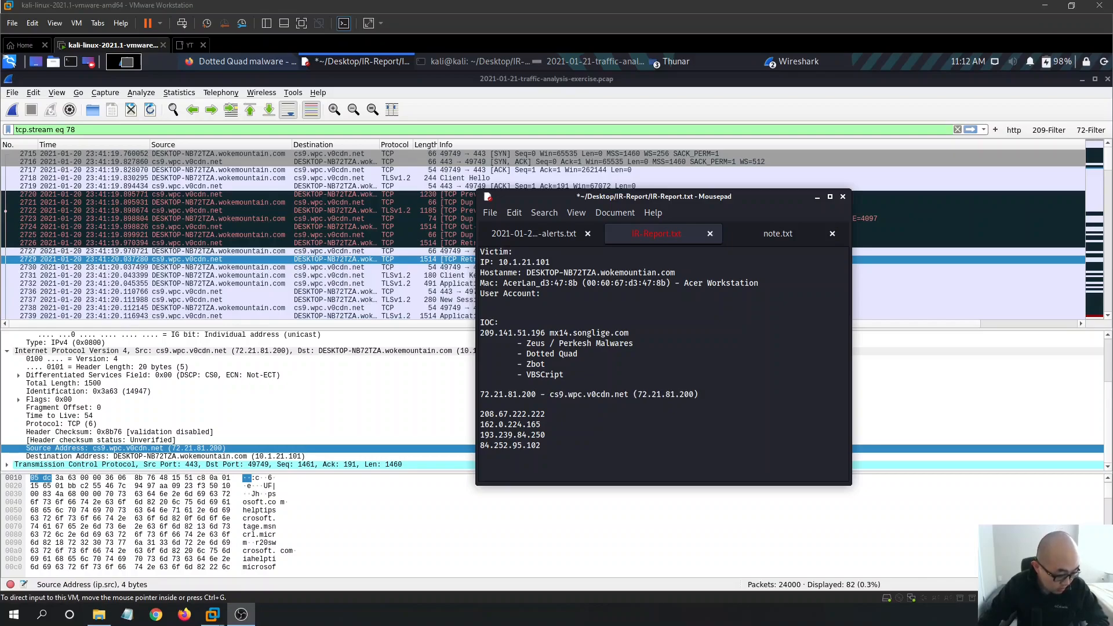
key(alt+Tab)
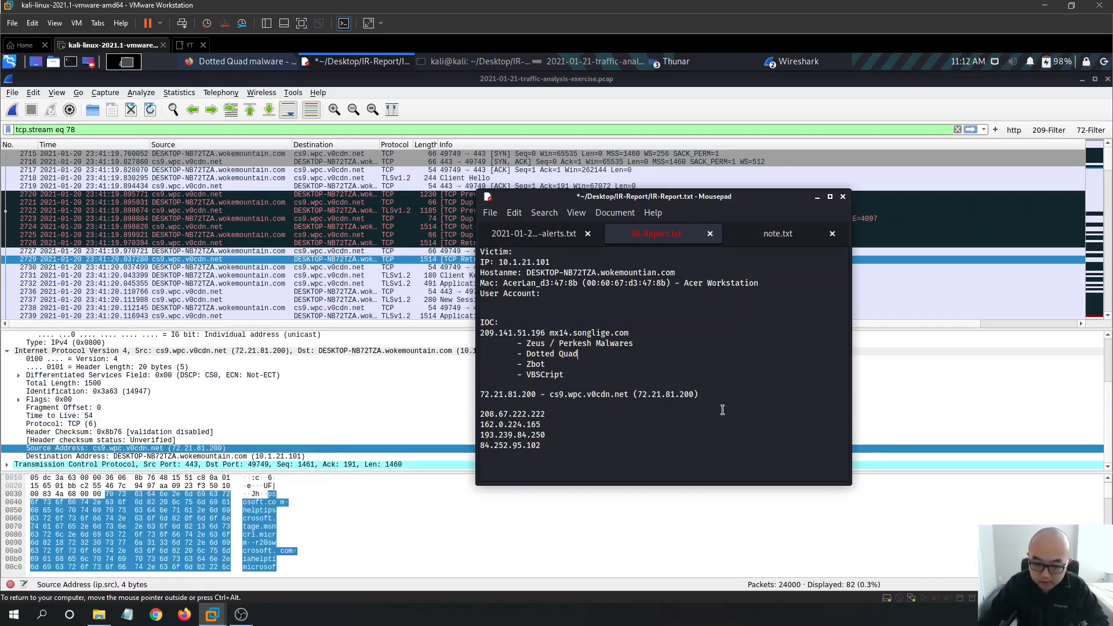
drag(702, 399, 629, 399)
key(BackSpace)
key(ctrl+s)
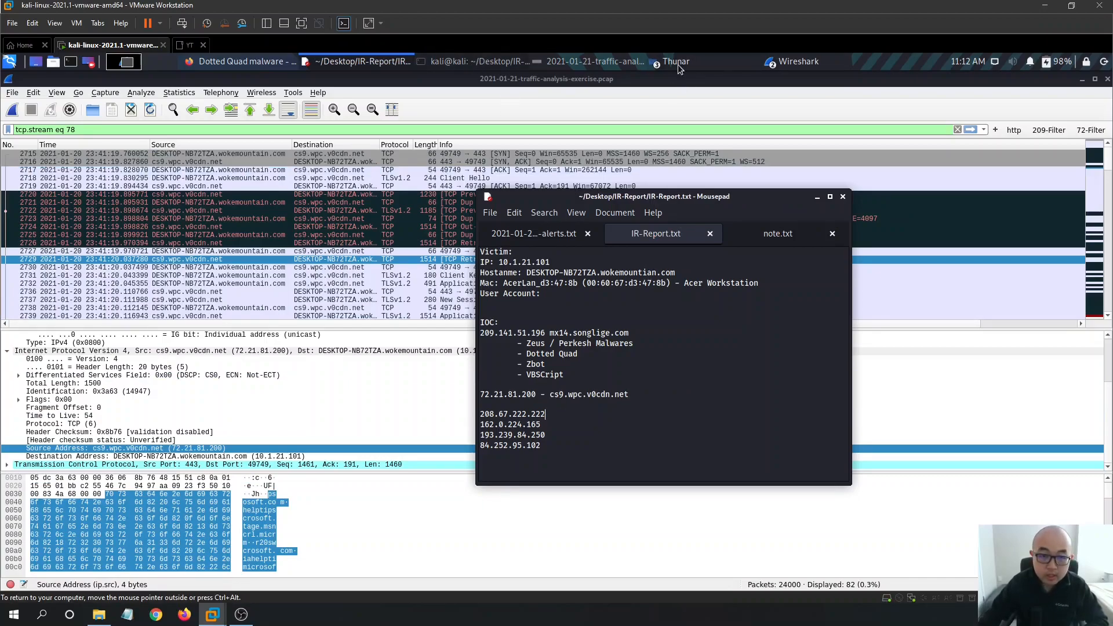
- Review the alerts screenshot, then bring the .pcap capture window back from the Wireshark group
click(590, 63)
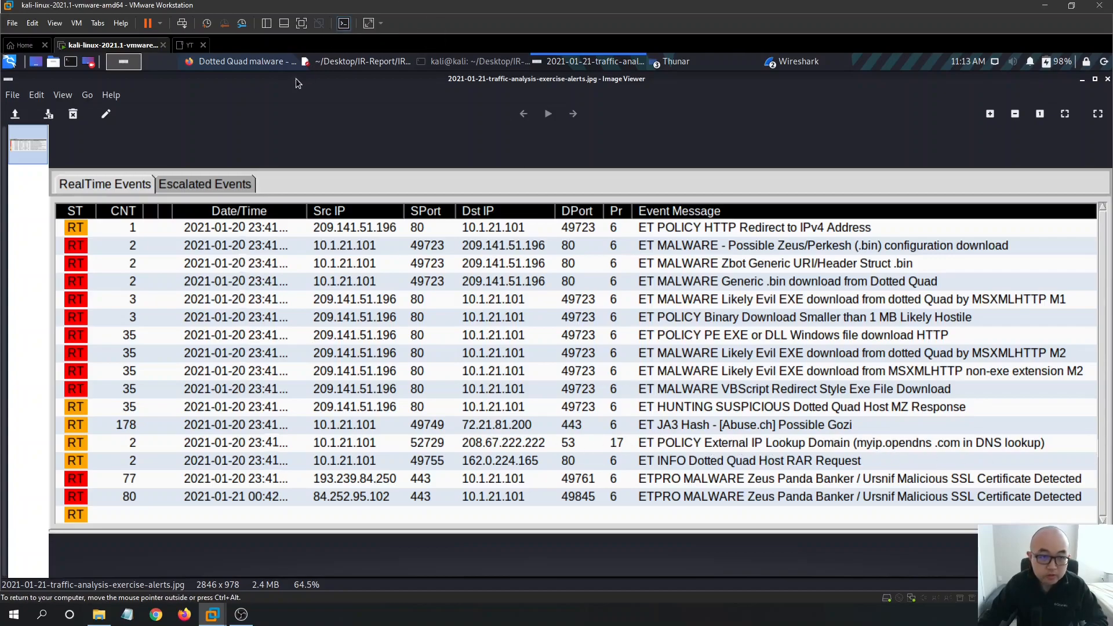
click(239, 62)
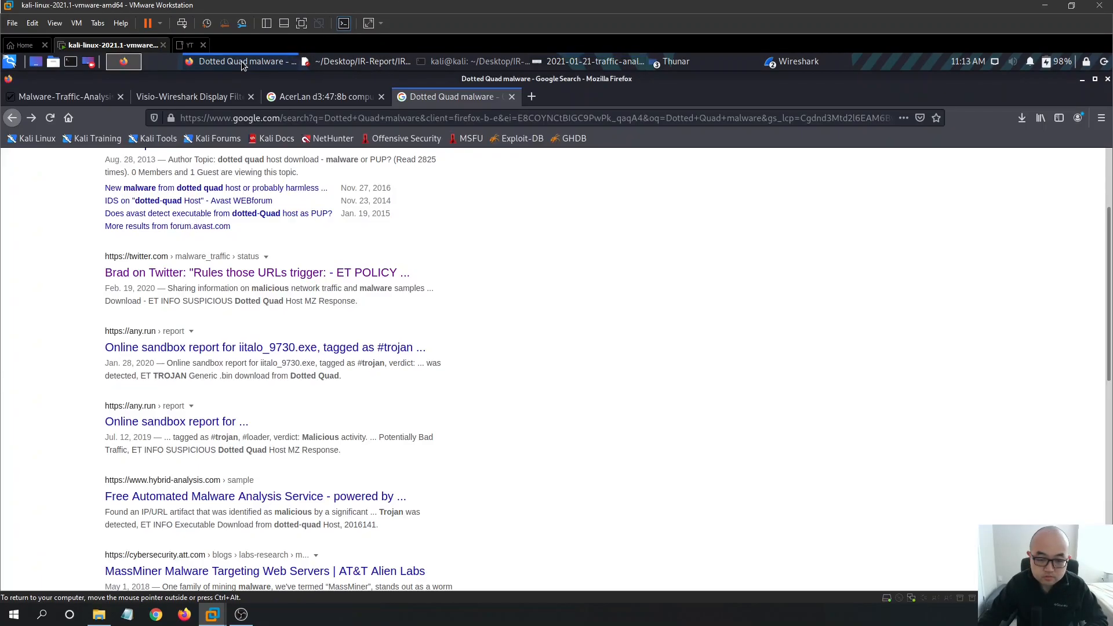
click(262, 62)
click(793, 66)
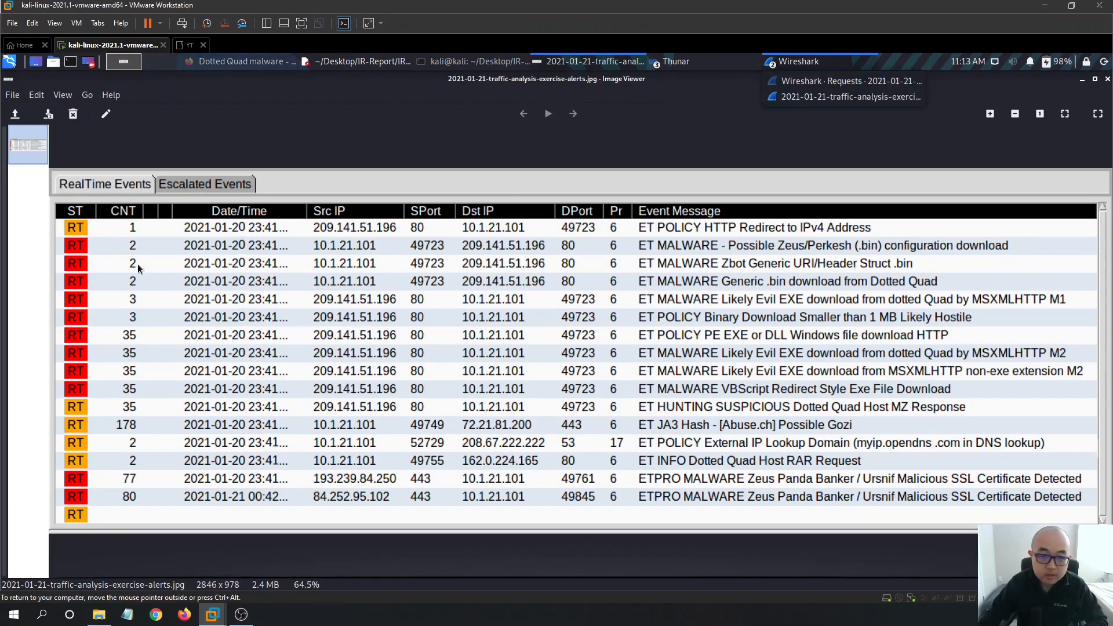
click(861, 96)
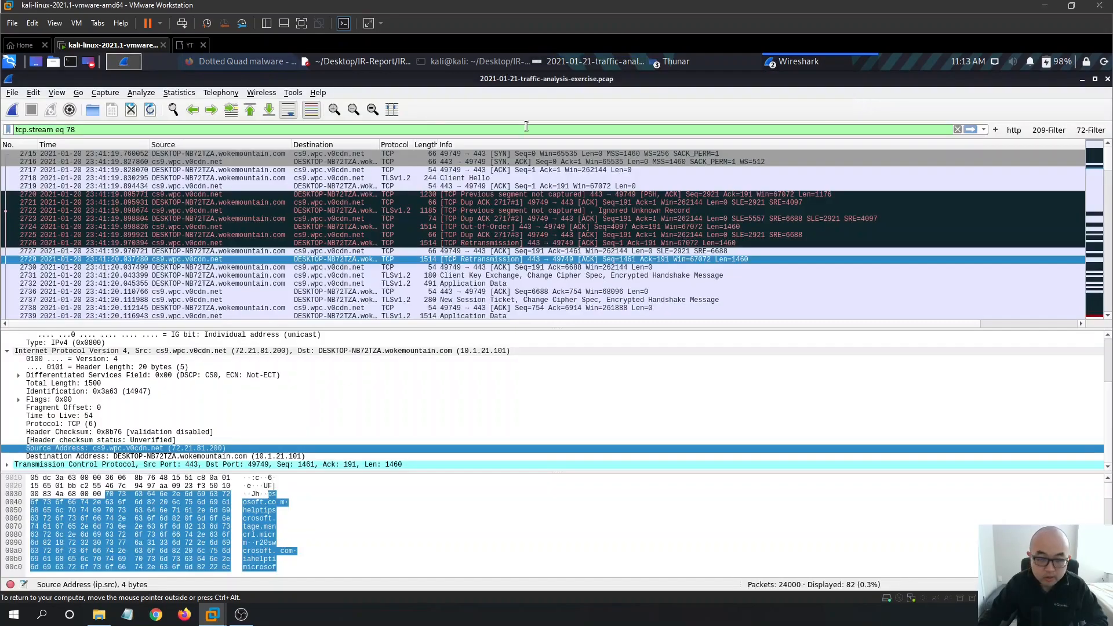
- Open the Conversations statistics sorted by Address B, comparing against the alerts image
click(179, 93)
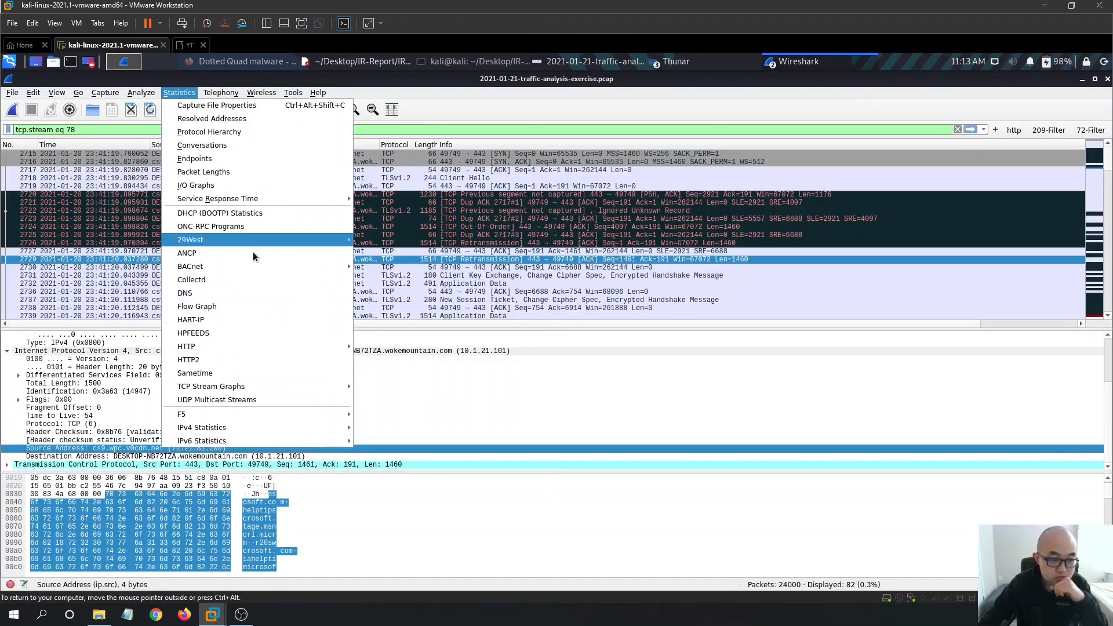
click(230, 146)
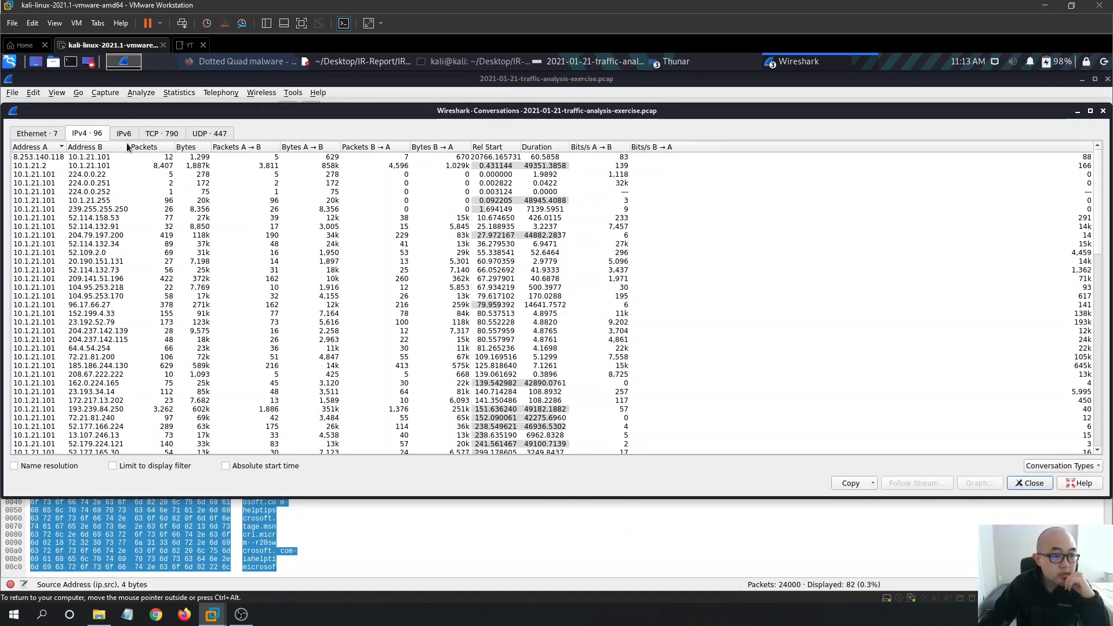
click(93, 149)
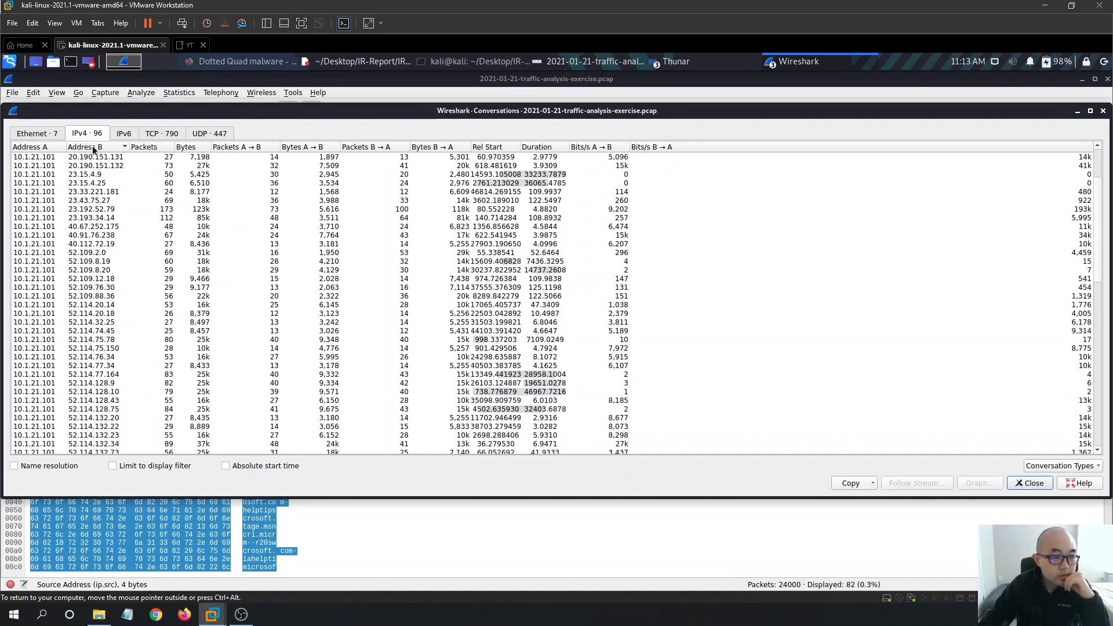
scroll(293, 331, down, 6)
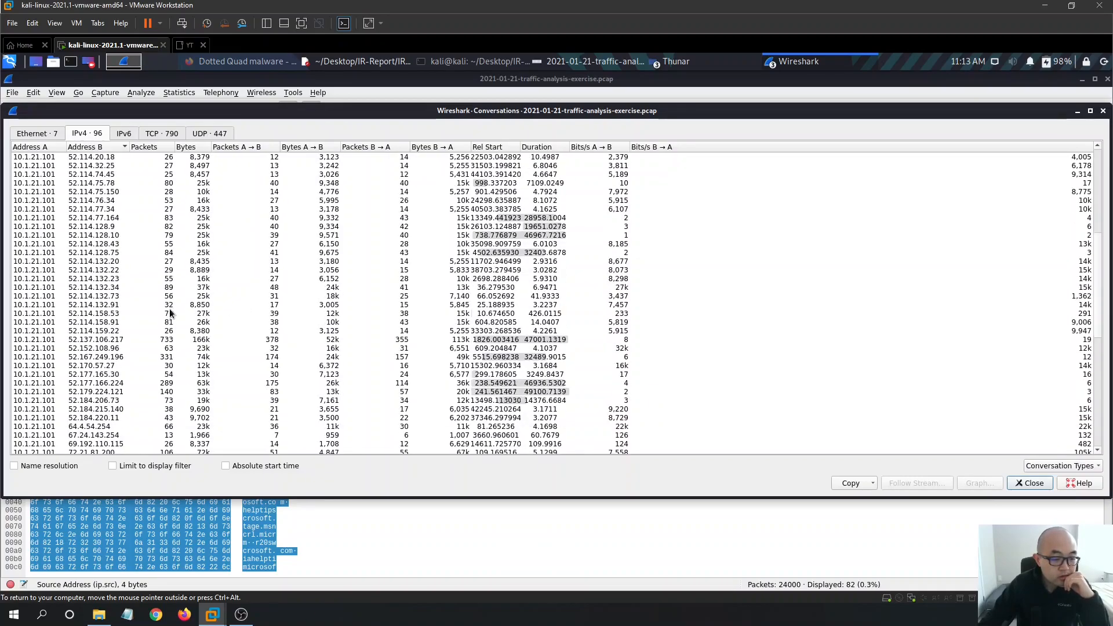
drag(1099, 288, 1090, 406)
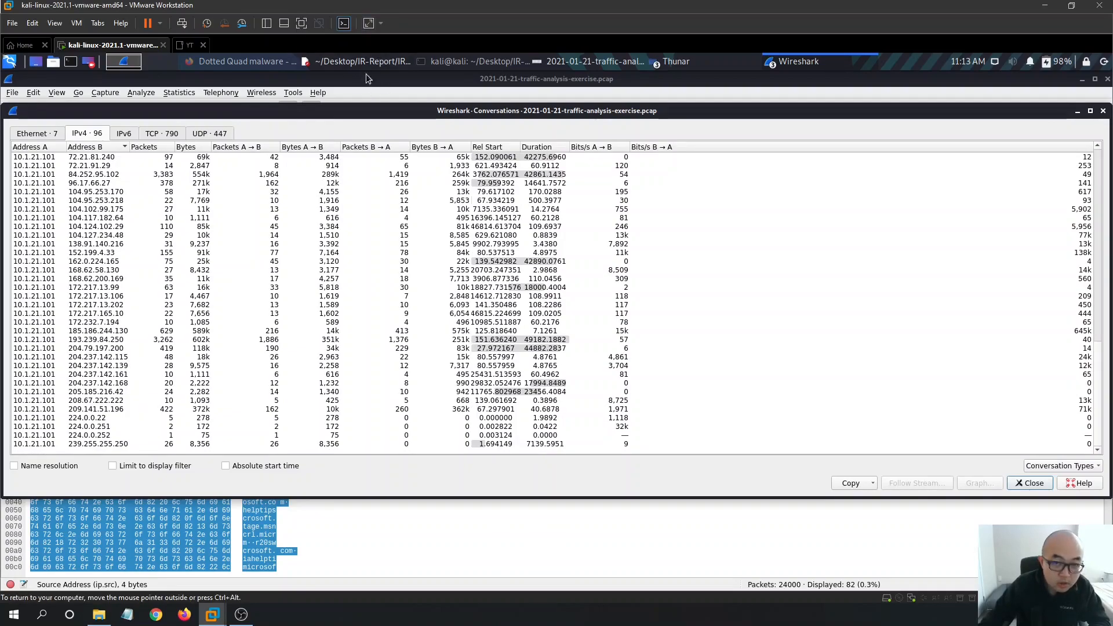
click(597, 62)
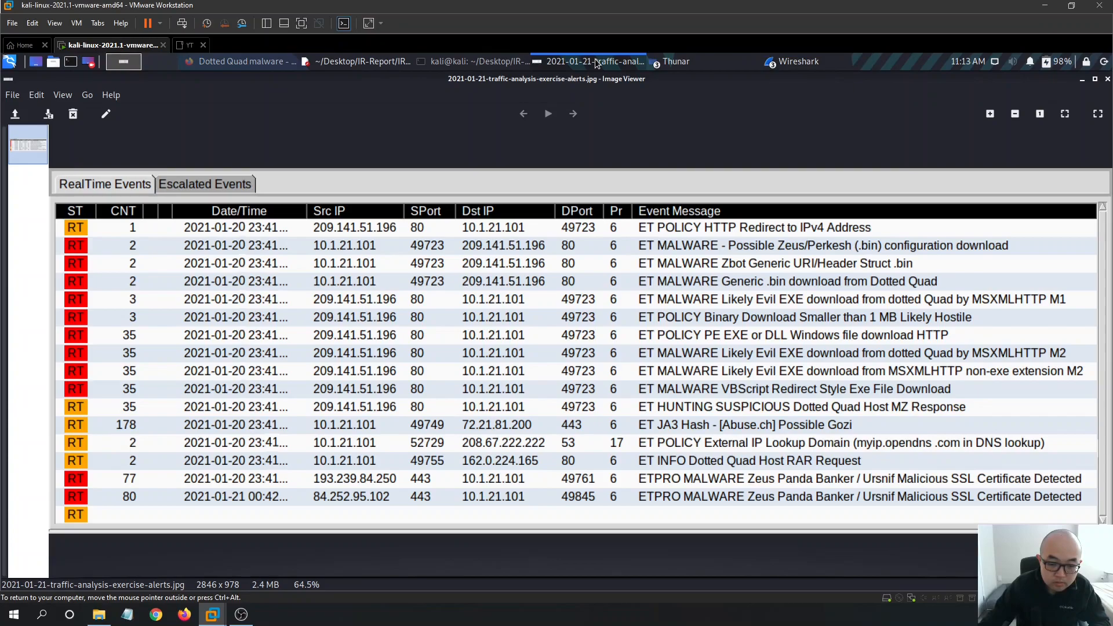
click(596, 62)
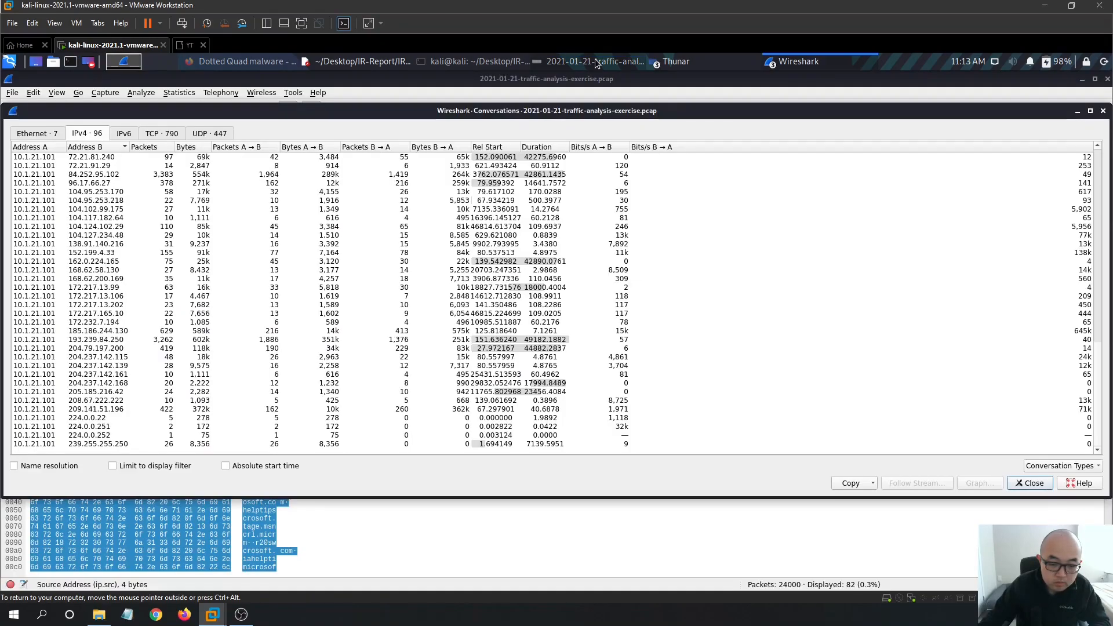
- Prepare an A↔B filter from the 10.1.21.101 ↔ 208.67.222.222 conversation
click(120, 398)
right_click(666, 396)
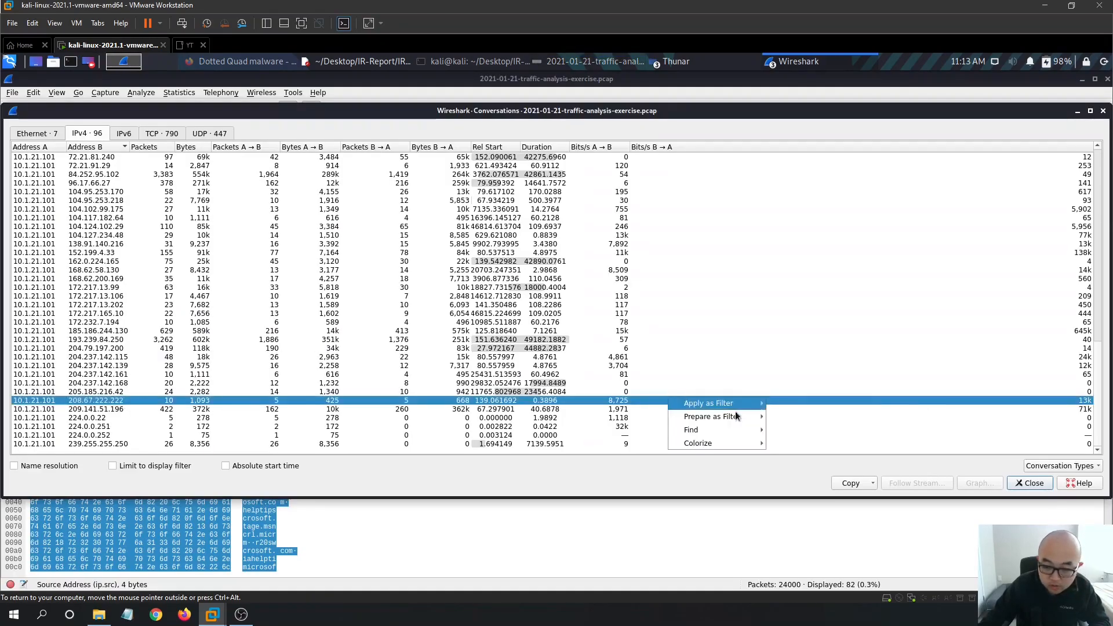
mouse_move(728, 417)
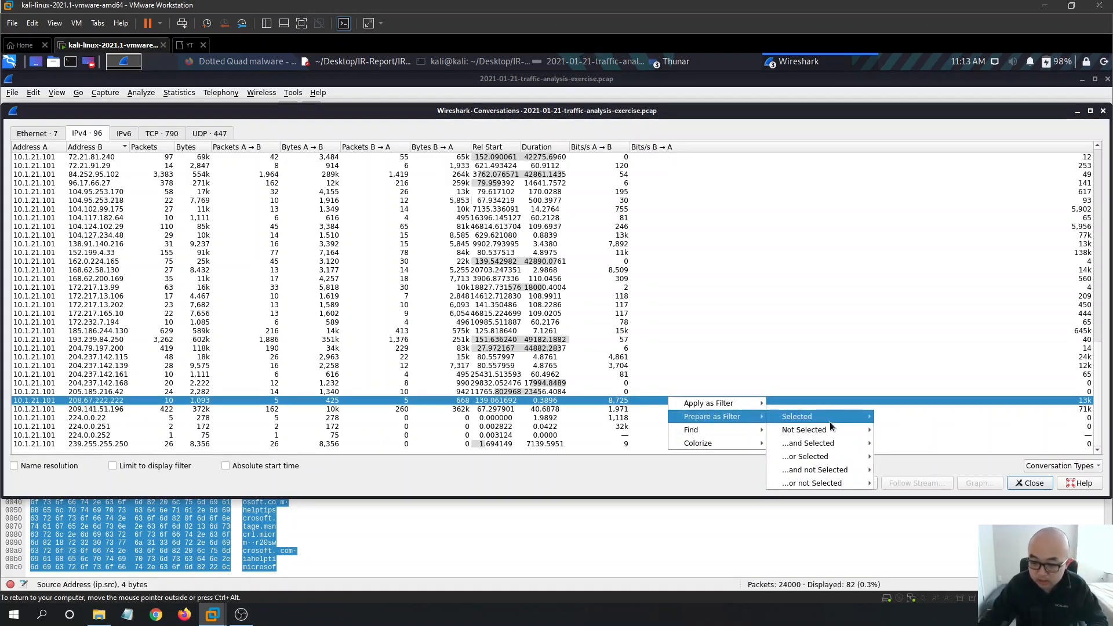
mouse_move(830, 425)
click(892, 426)
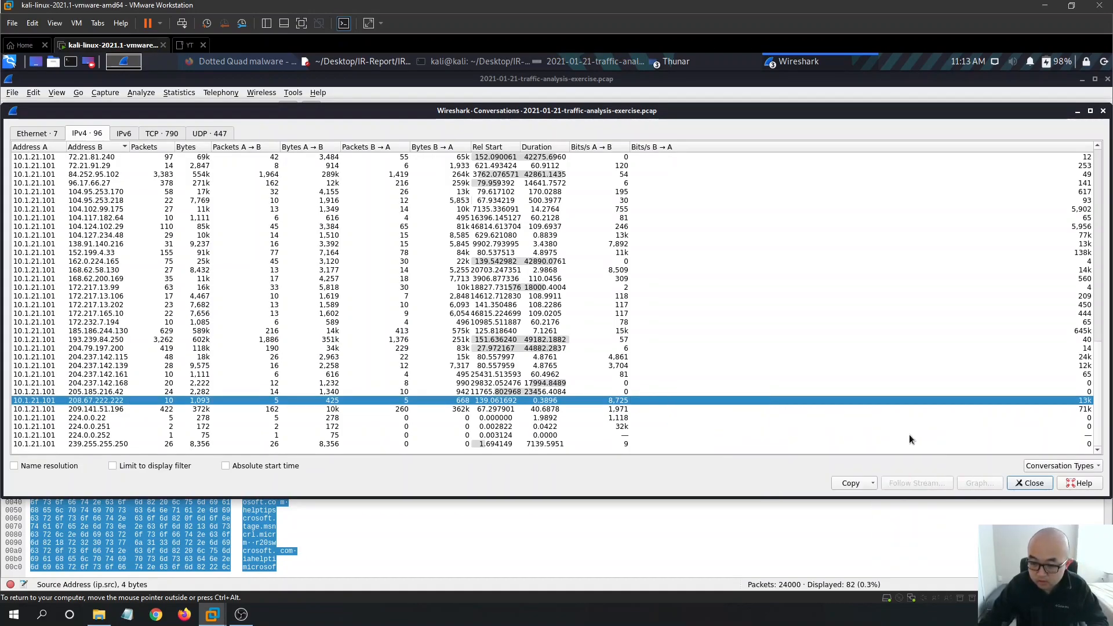
right_click(630, 404)
mouse_move(707, 424)
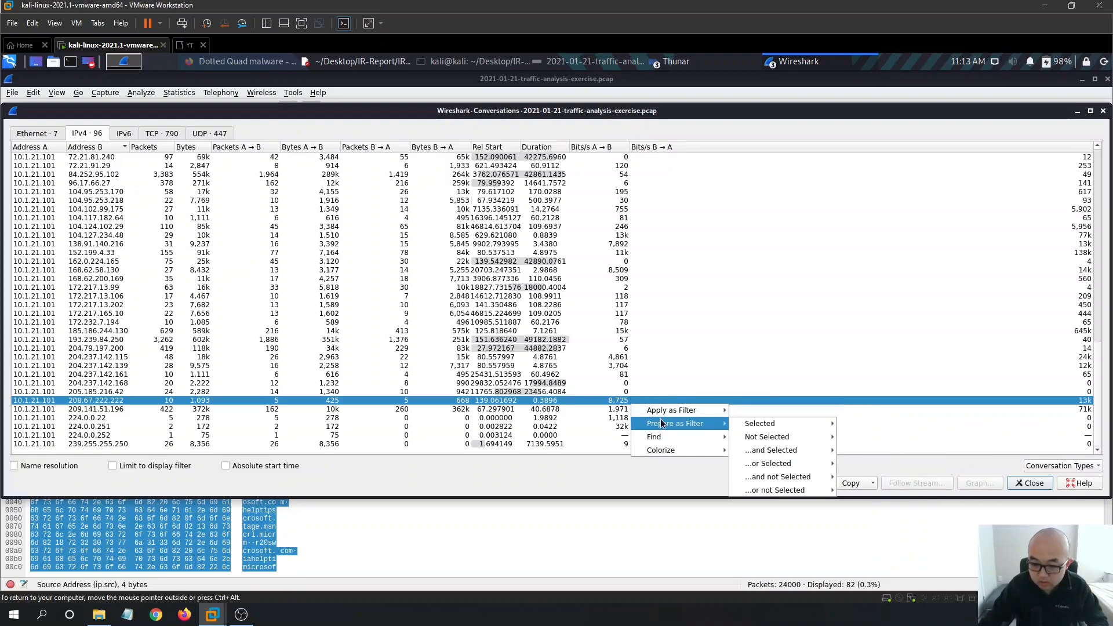
mouse_move(802, 424)
click(864, 424)
- Apply the address-pair filter to show the 10 DNS packets and widen the Source column
click(1027, 483)
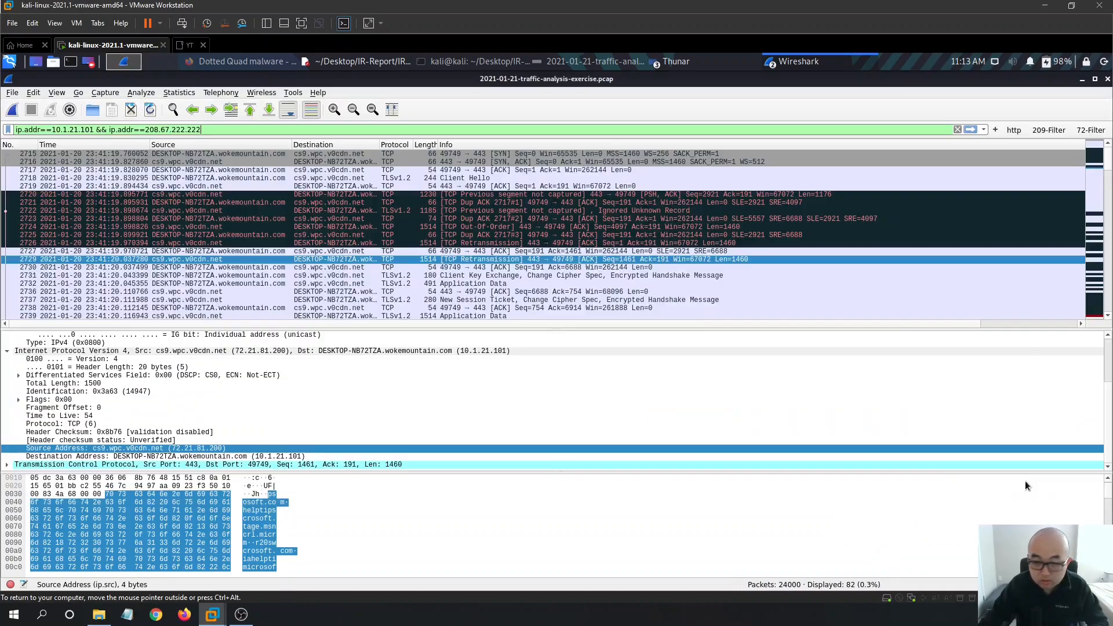
key(Return)
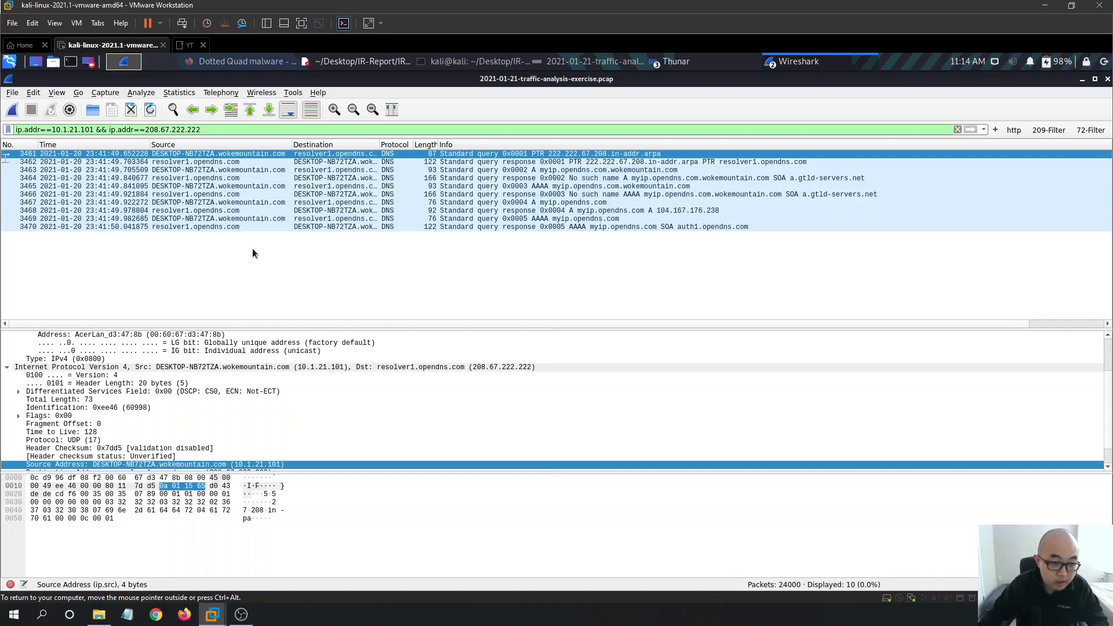
drag(289, 146, 371, 146)
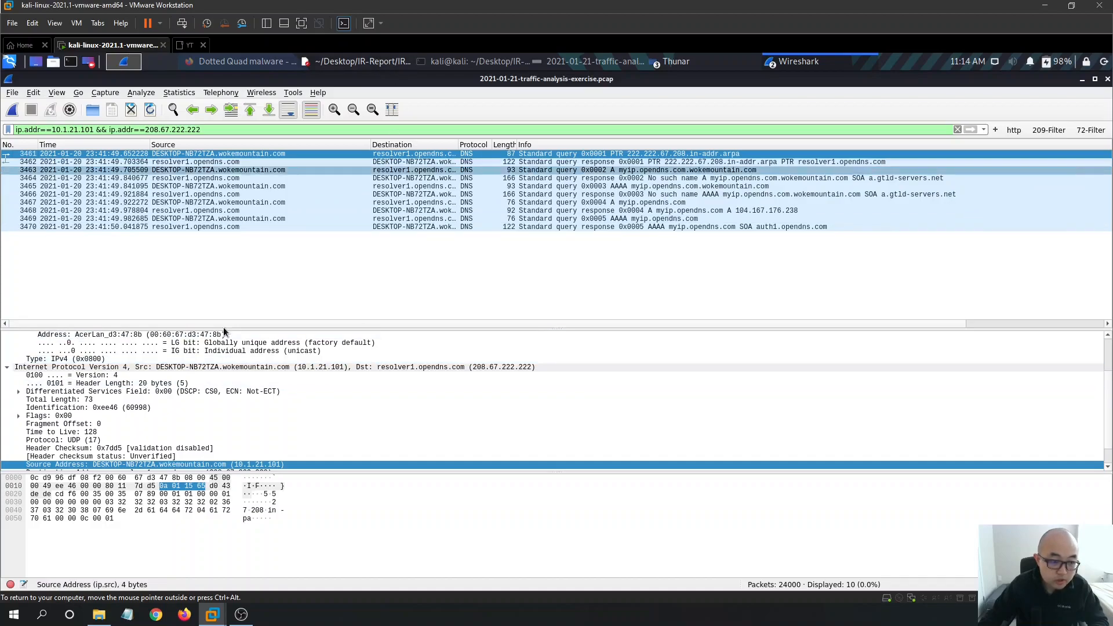
scroll(154, 402, down, 1)
- Copy the resolver1.opendns.com Destination Address line from the packet details
click(149, 450)
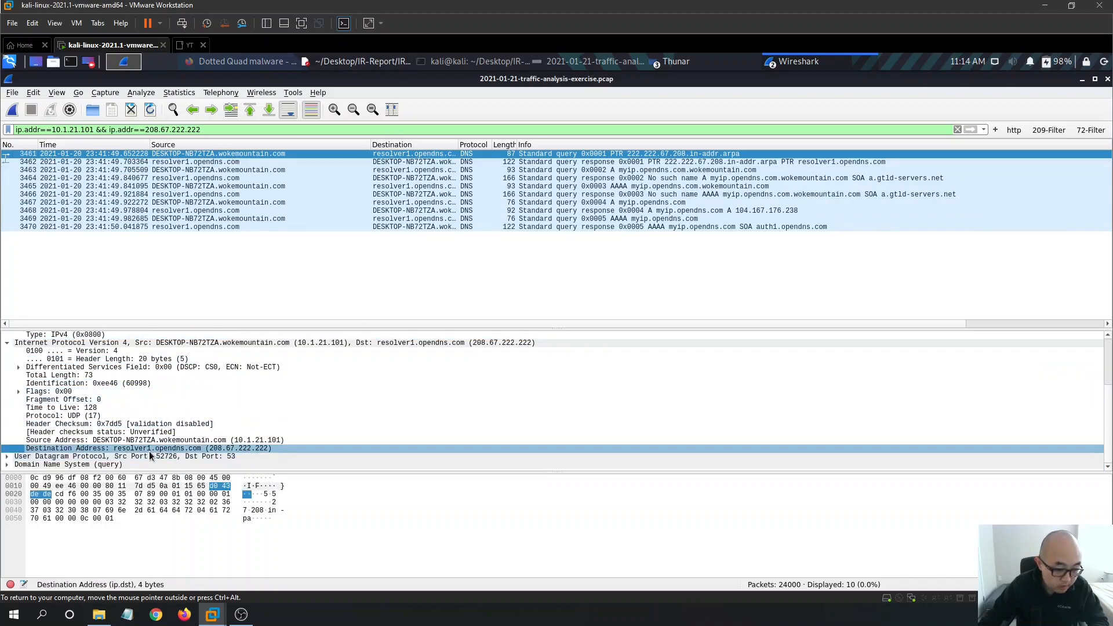
right_click(168, 448)
mouse_move(216, 331)
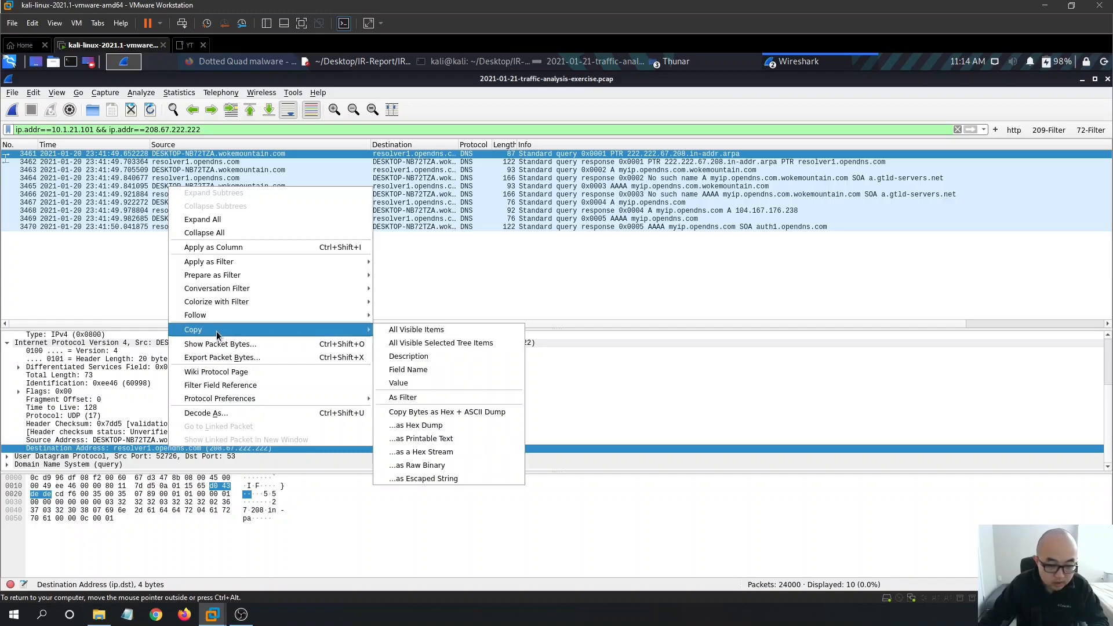
click(451, 342)
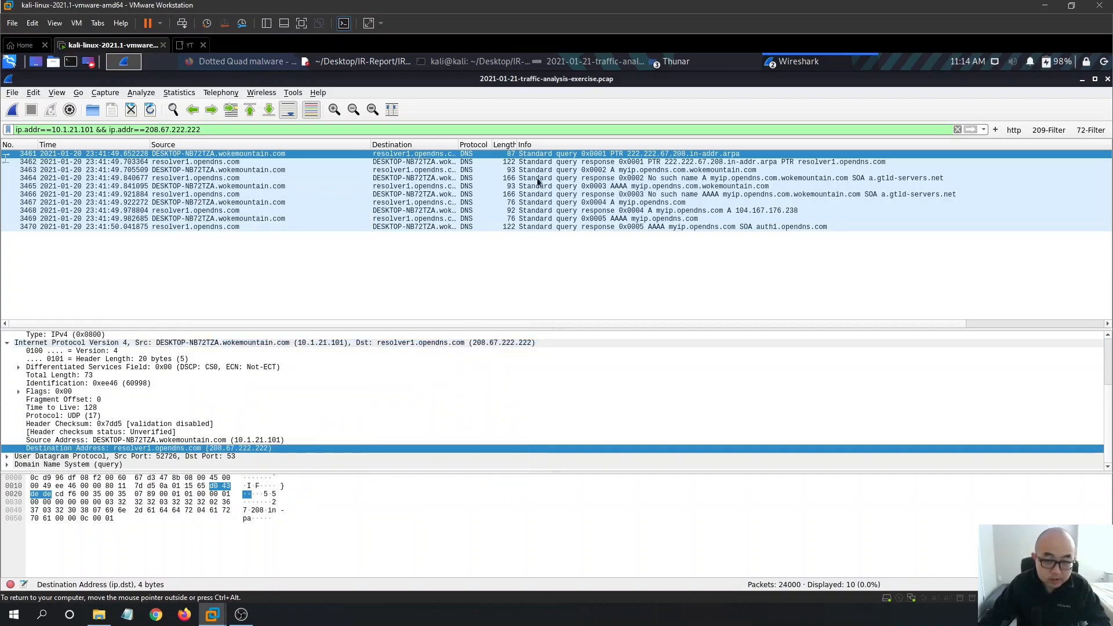
click(333, 67)
- Make the 208.67.222.222 line read 'resolver1.opendns.com (DNS)' and save IR-Report.txt
click(548, 413)
text(-)
text(Destination Address: resolver1.opendns.com (208.67.222.222))
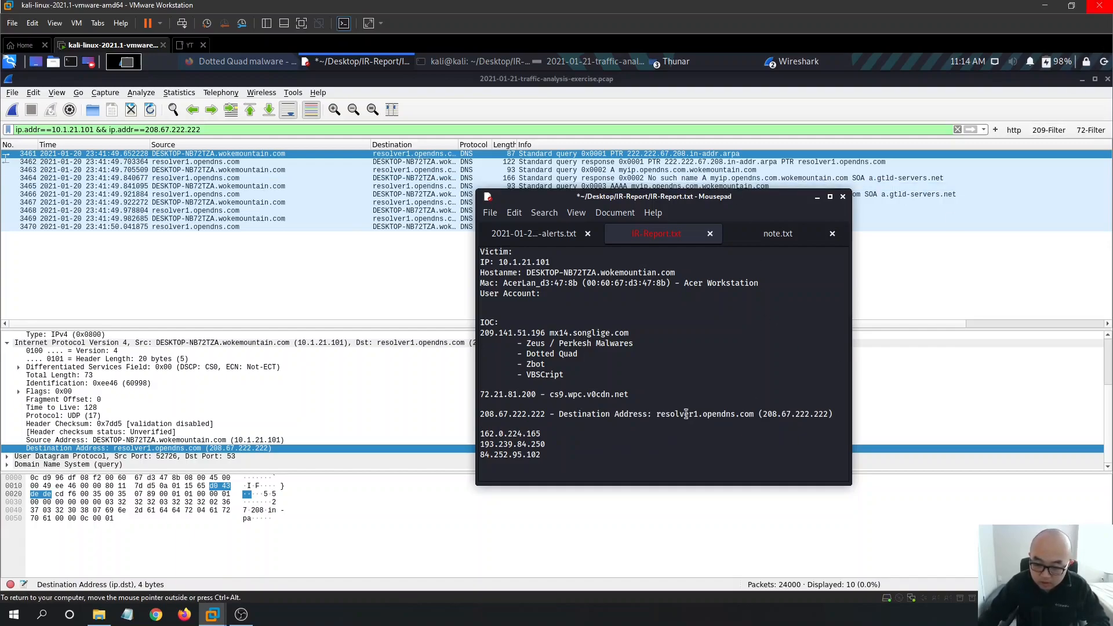
drag(656, 414, 560, 414)
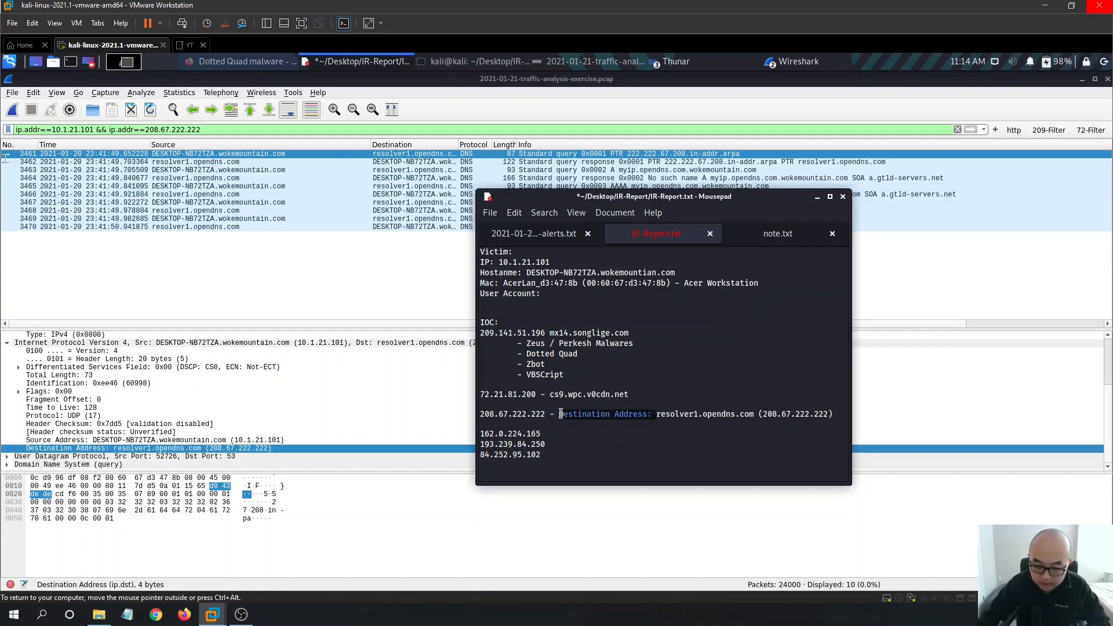
key(BackSpace)
drag(736, 414, 660, 414)
key(BackSpace)
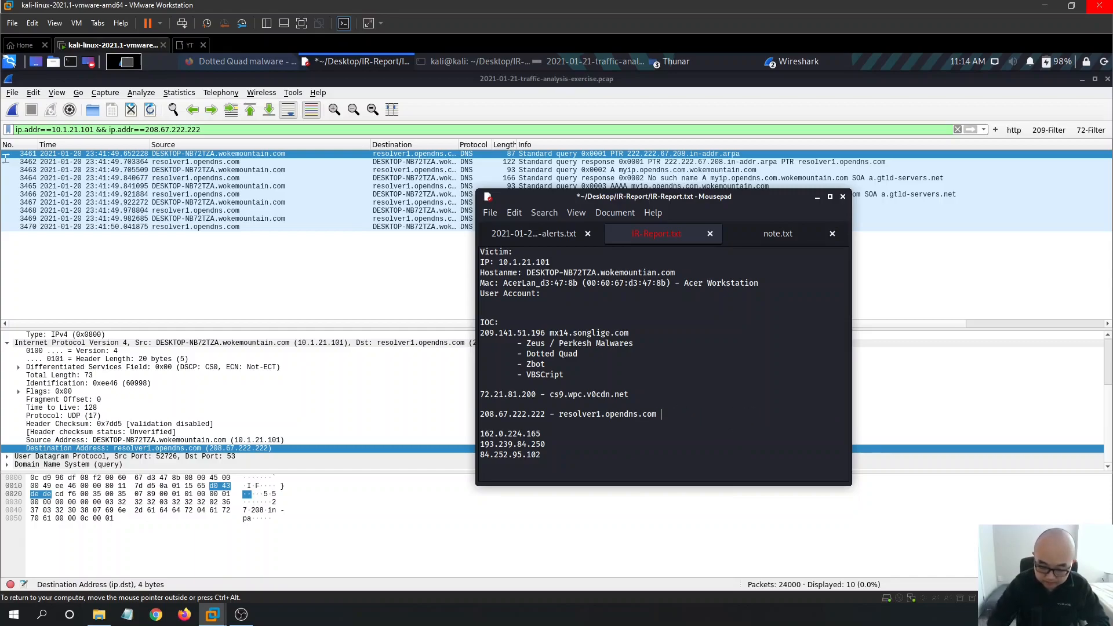
text((DNS))
key(ctrl+s)
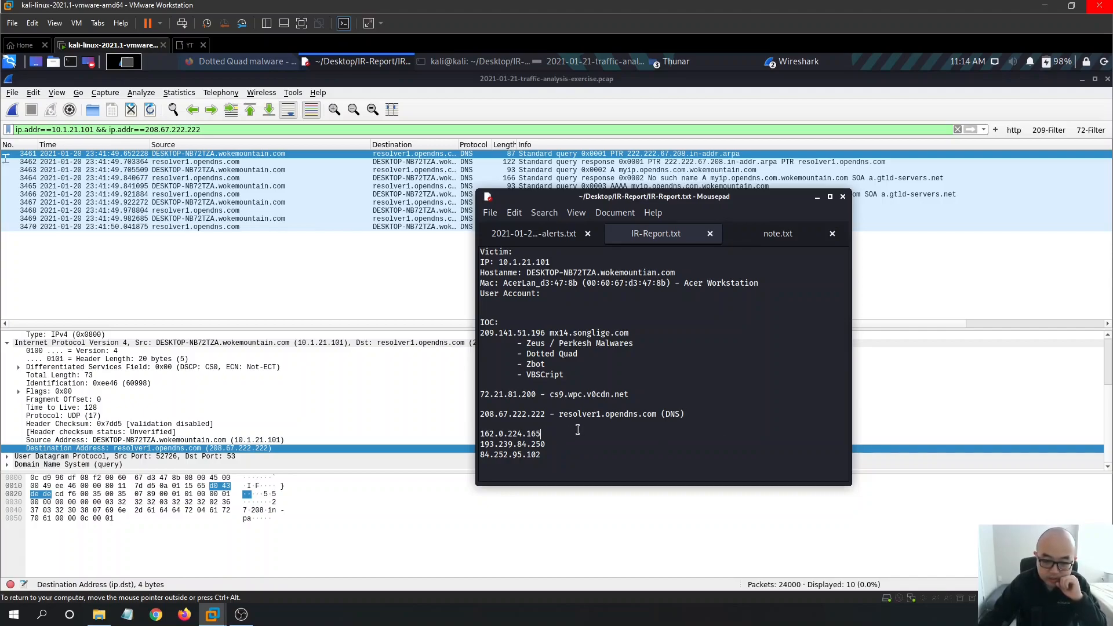
click(476, 131)
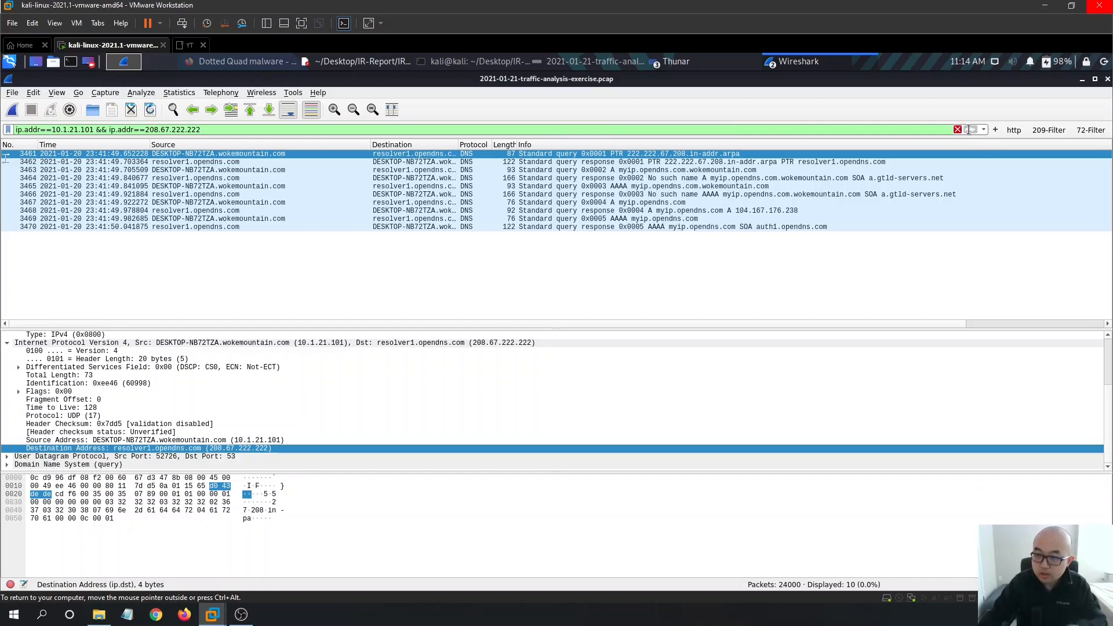
- Save the 10.1.21.101 / 208.67.222.222 ip.addr filter as a dns-208 filter button
click(995, 130)
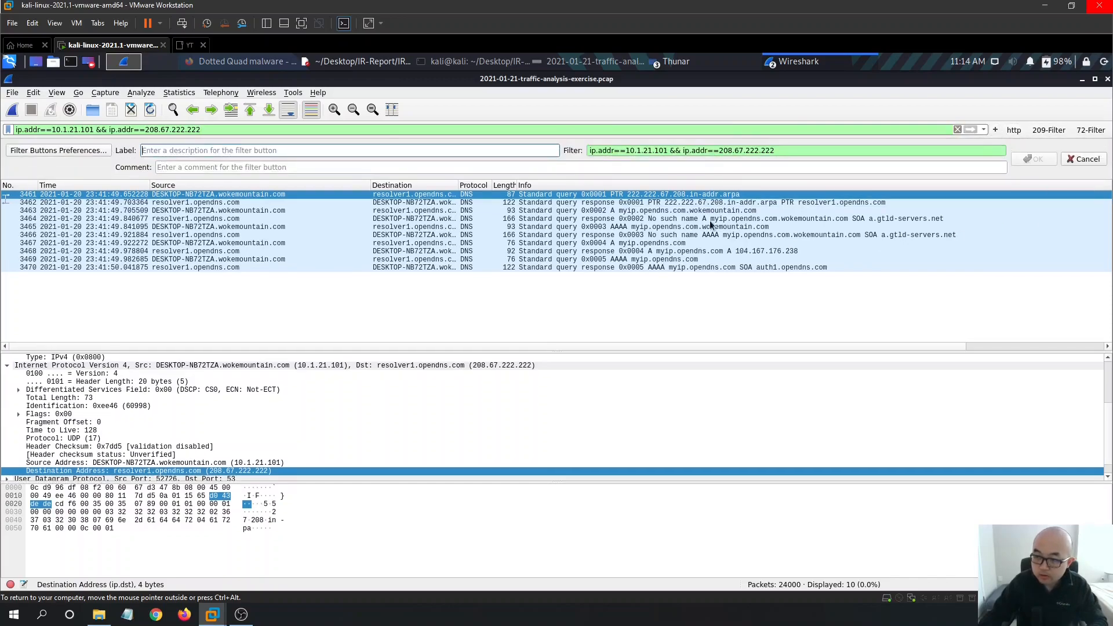
text(dns-208)
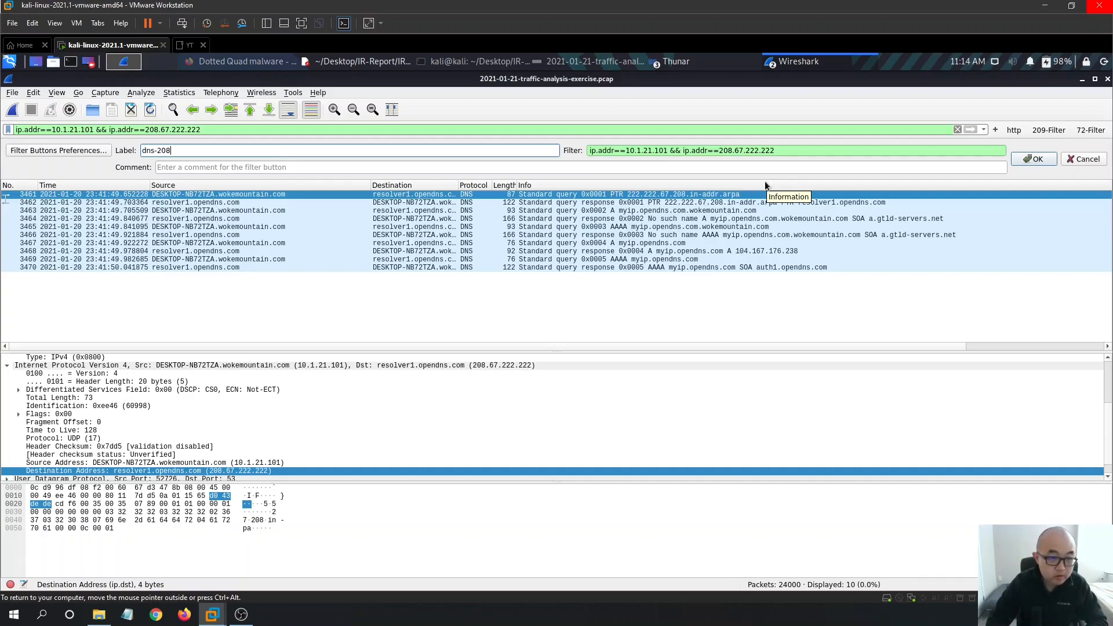
key(Return)
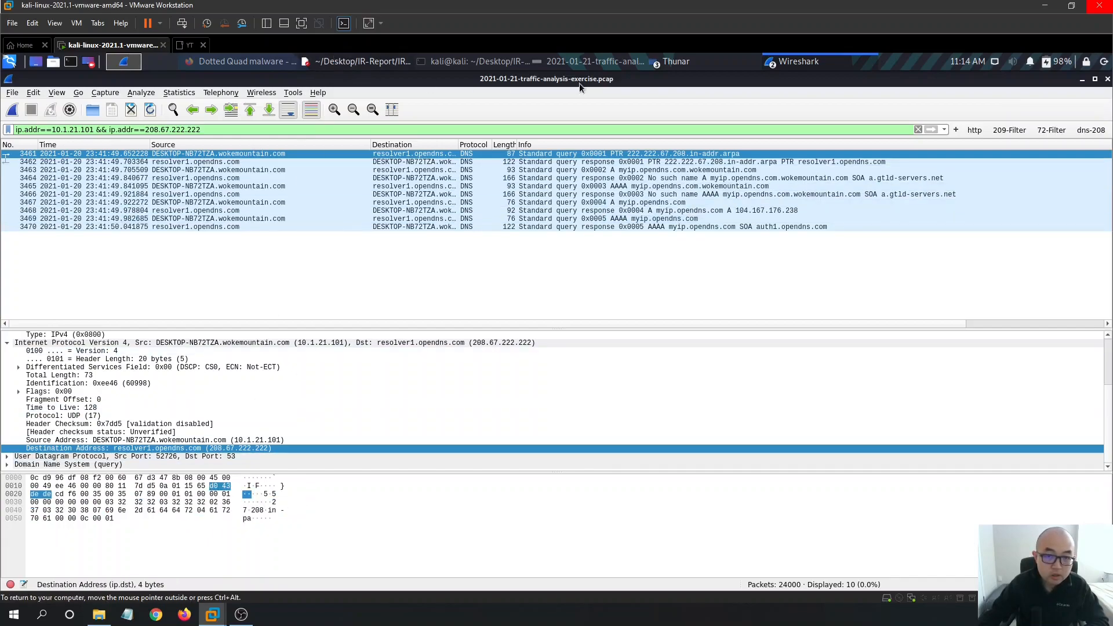
click(596, 61)
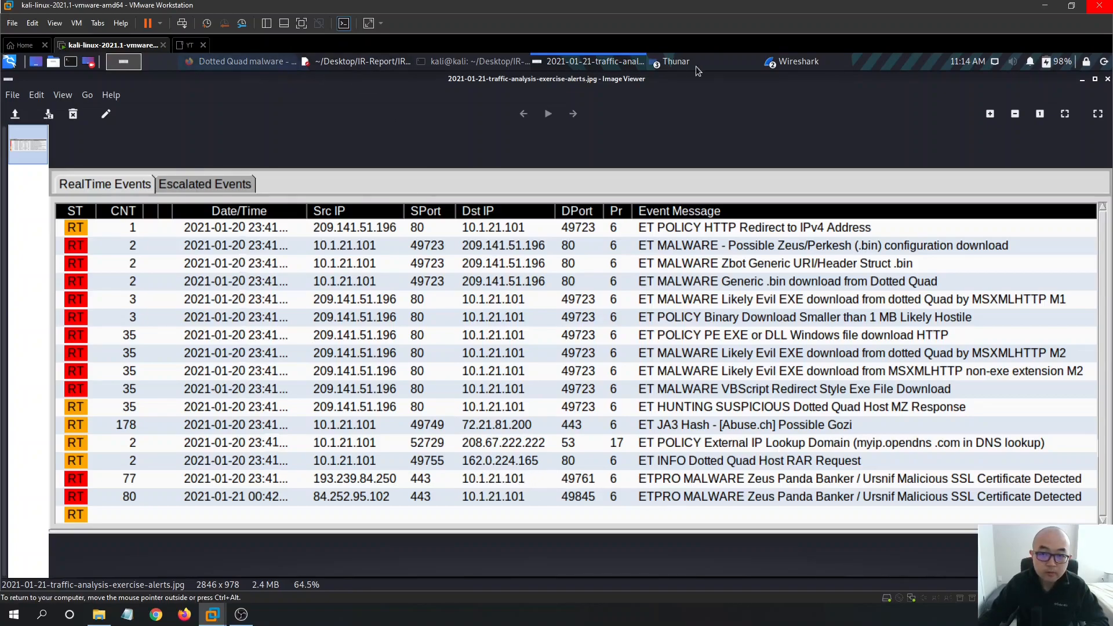
click(794, 63)
click(815, 82)
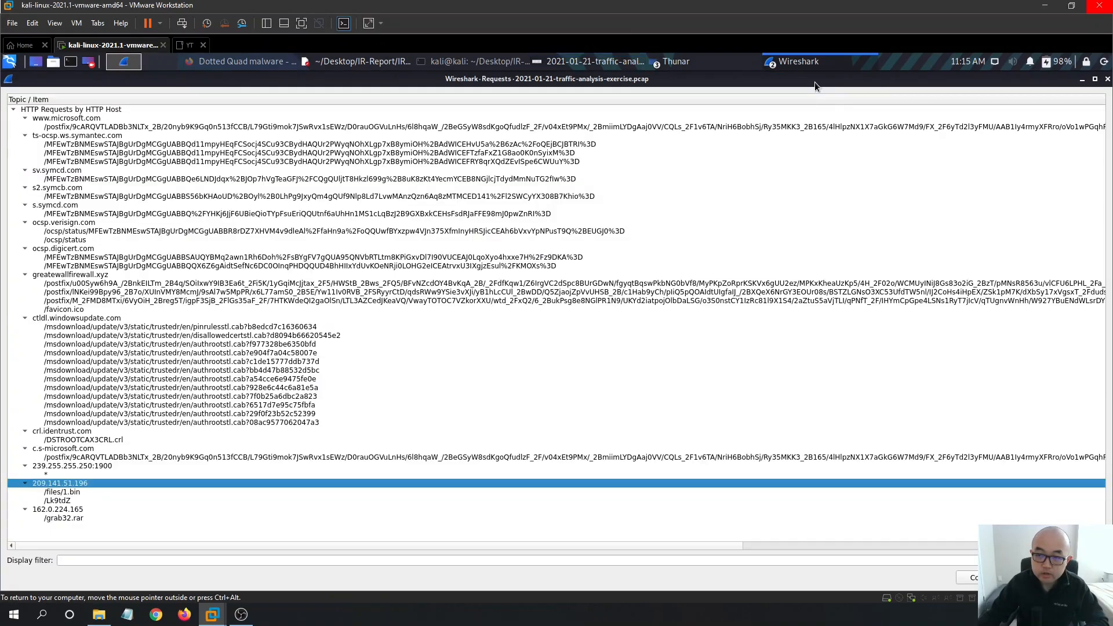
click(835, 63)
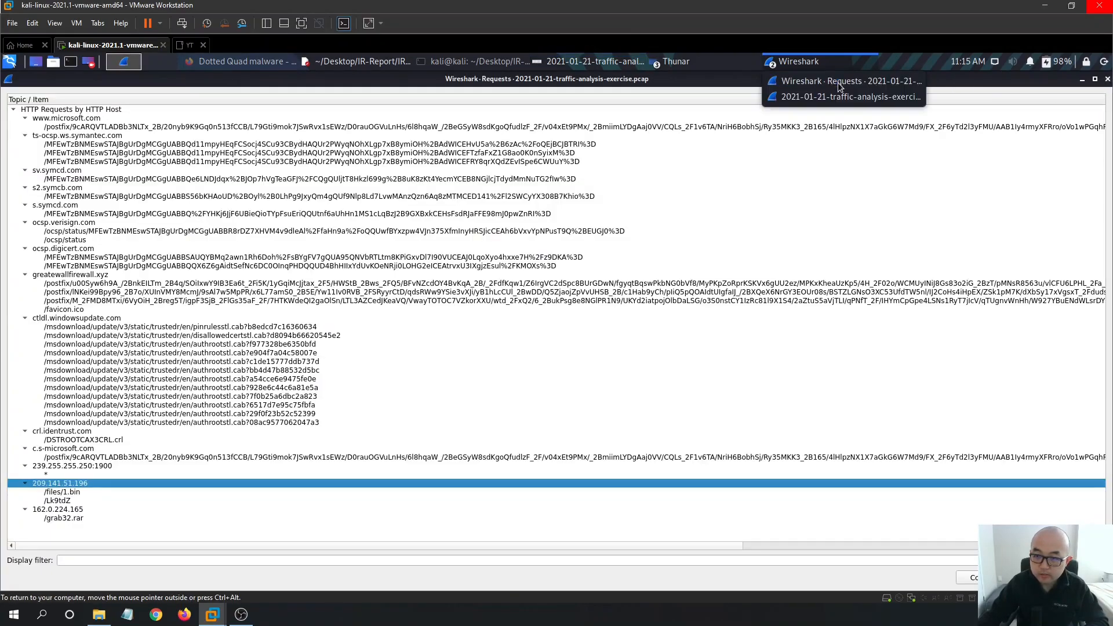
click(840, 93)
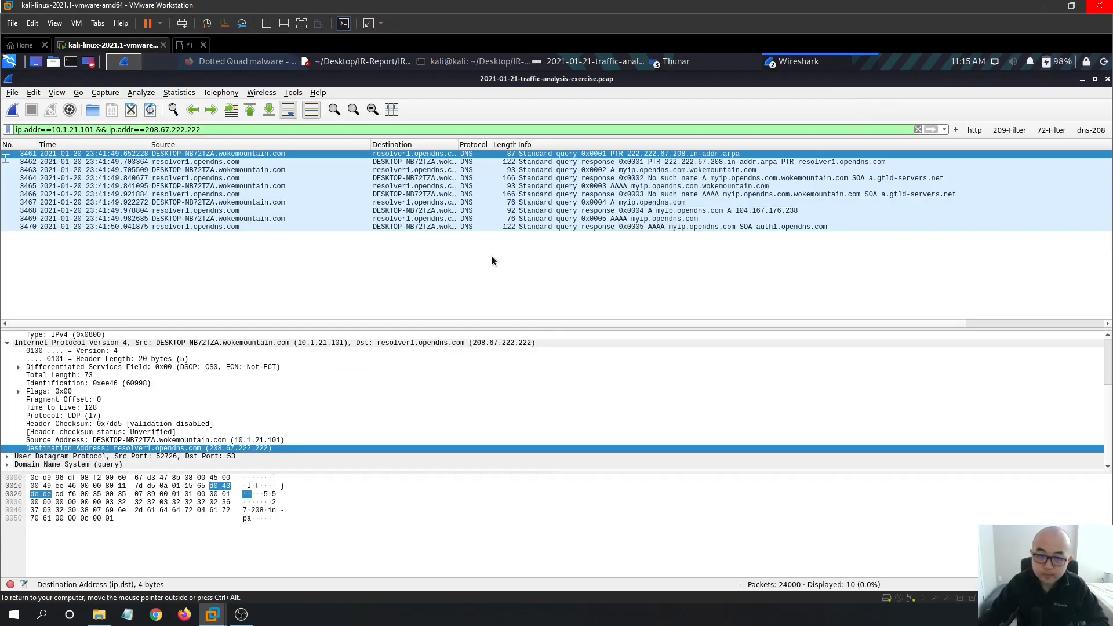
- In IPv4 Conversations sorted by Address B, select the 162.0.224.165 conversation
click(174, 93)
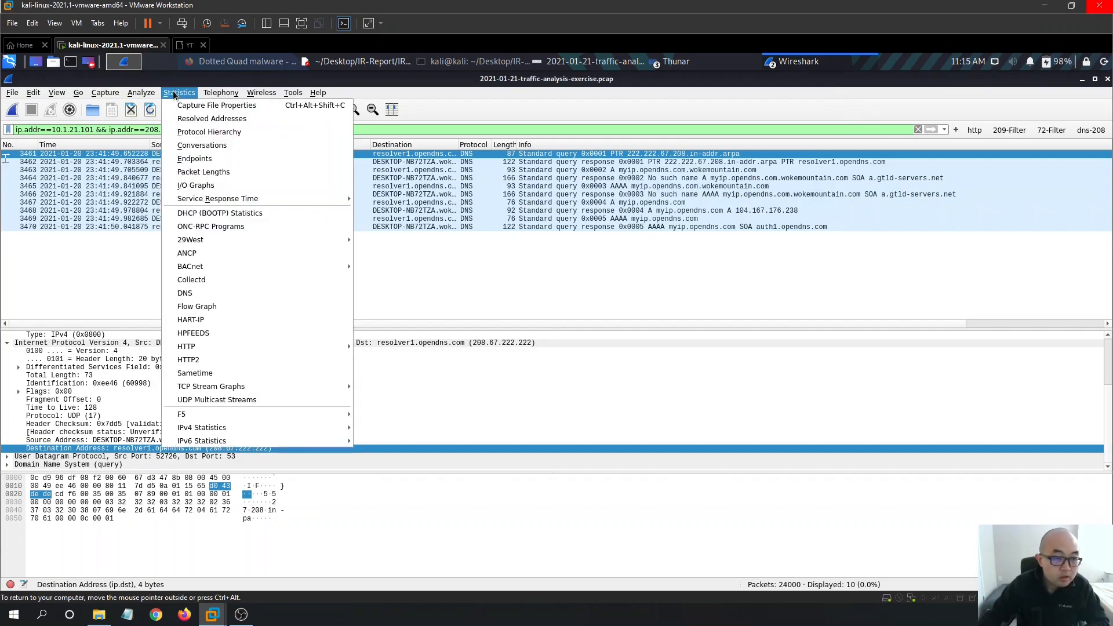
click(230, 145)
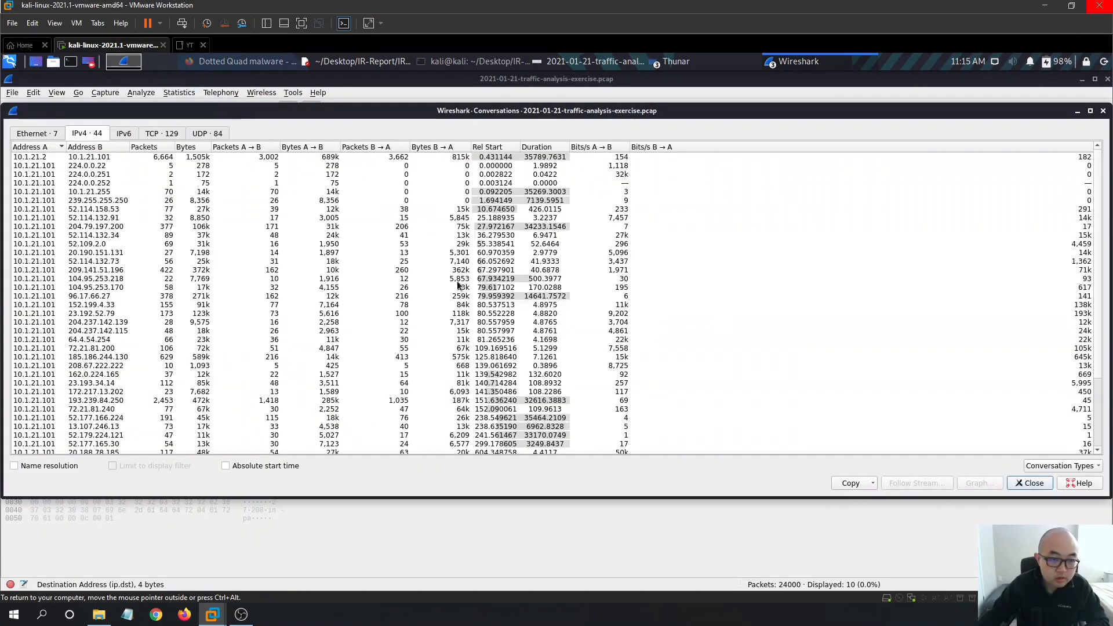
scroll(274, 253, down, 2)
click(93, 147)
scroll(235, 312, down, 5)
scroll(235, 311, down, 5)
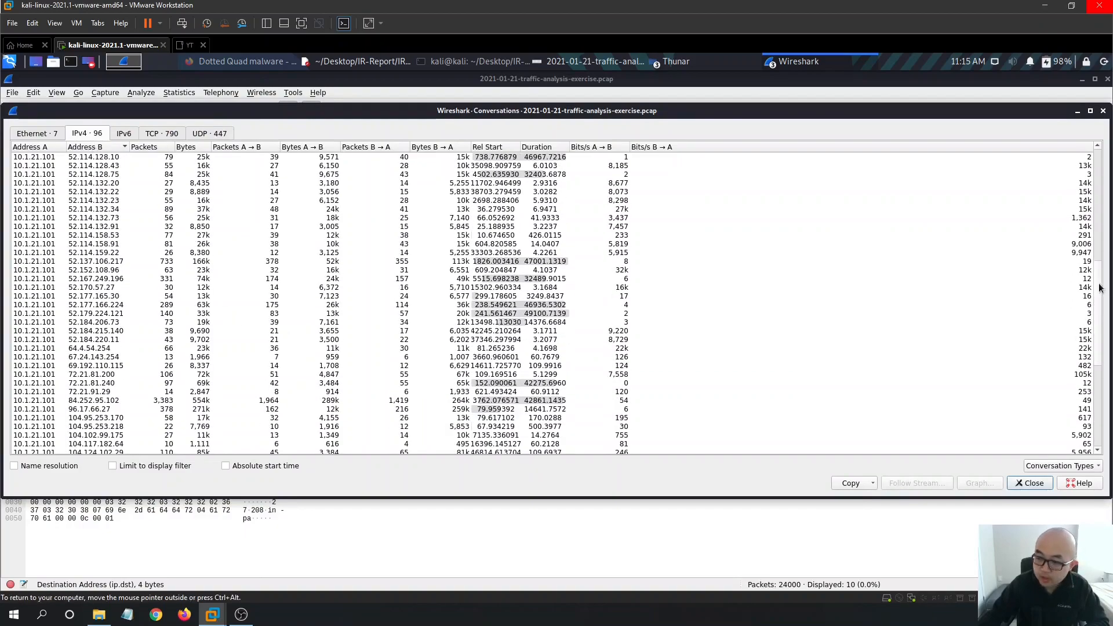
scroll(1099, 288, down, 9)
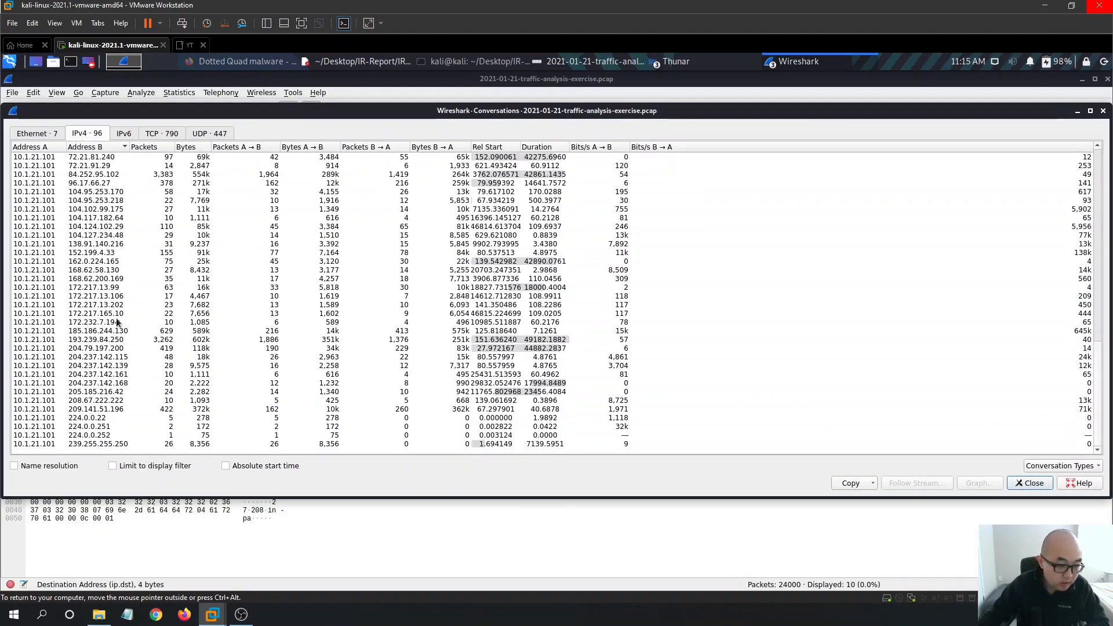
click(117, 262)
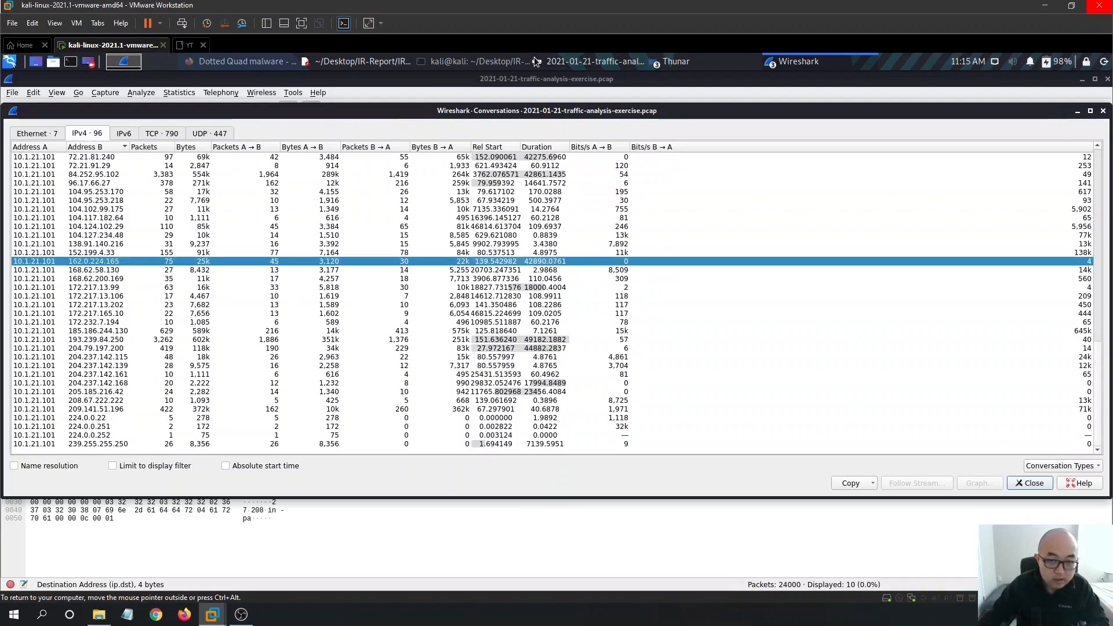
click(592, 63)
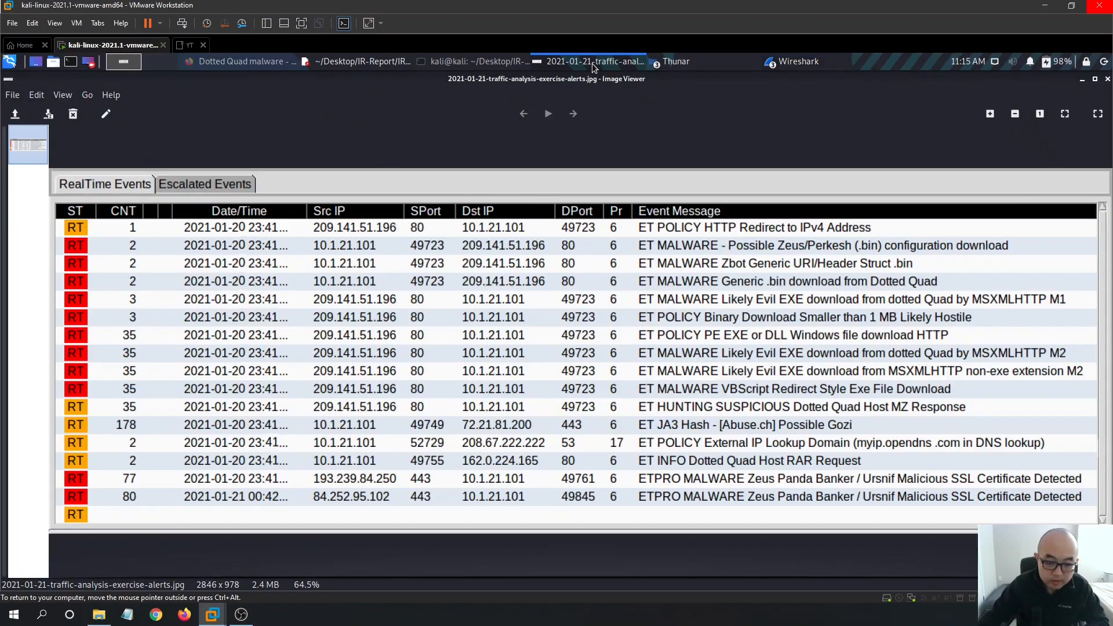
click(593, 64)
- Prepare an A↔B filter for 10.1.21.101 and 162.0.224.165, then minimize the dialog
right_click(127, 261)
mouse_move(154, 281)
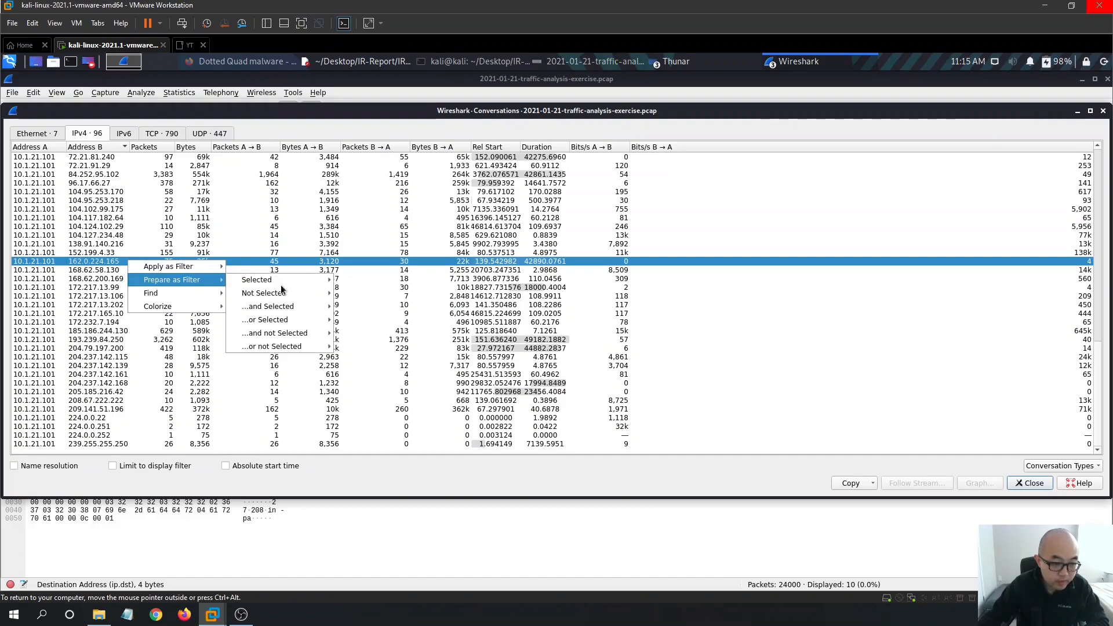
mouse_move(286, 282)
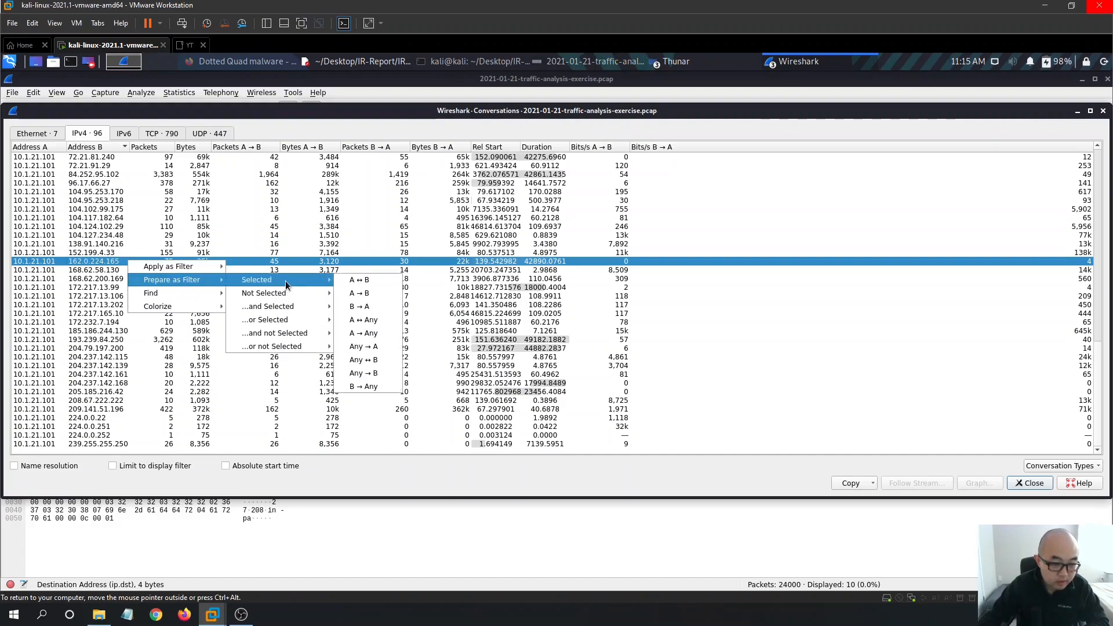
click(380, 281)
click(1080, 114)
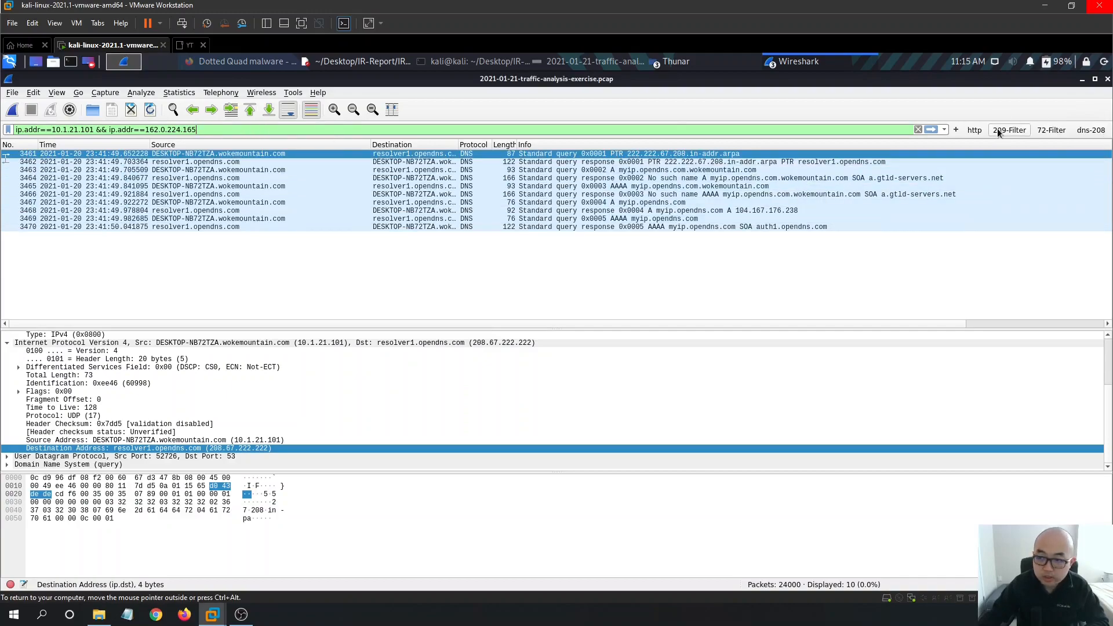
- Apply the filter to show 75 packets and save it as a host-162 filter button
click(931, 130)
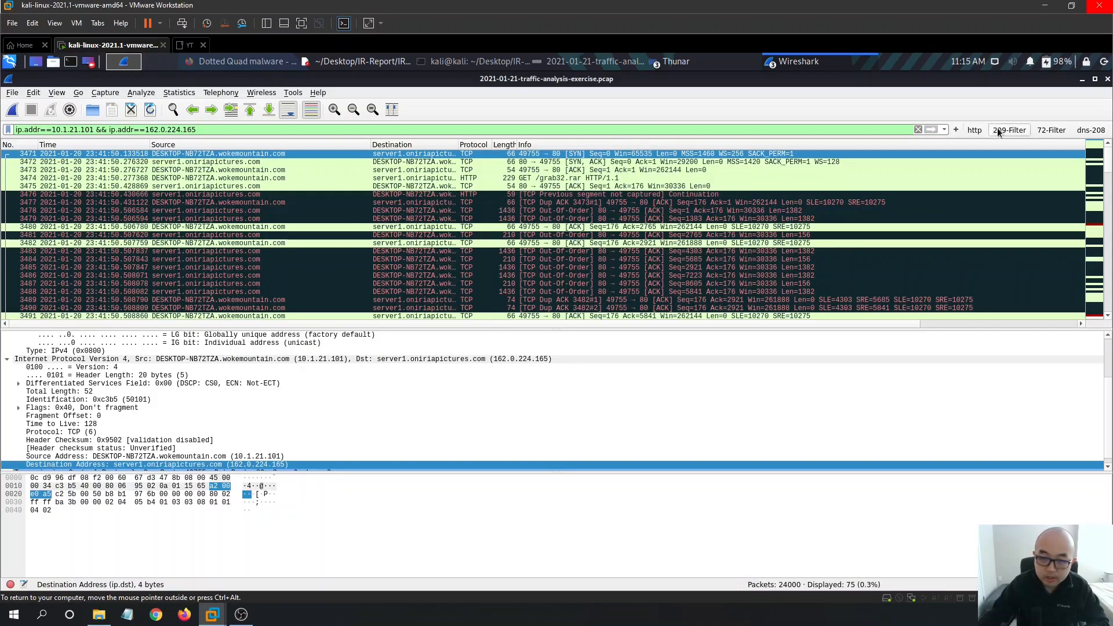
click(956, 130)
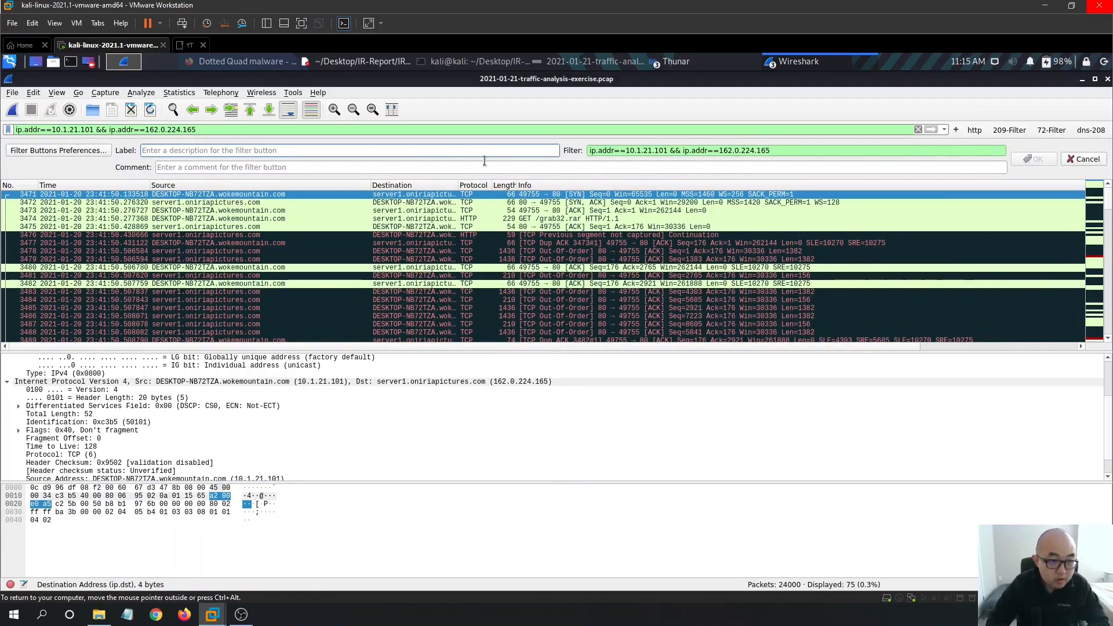
text(host)
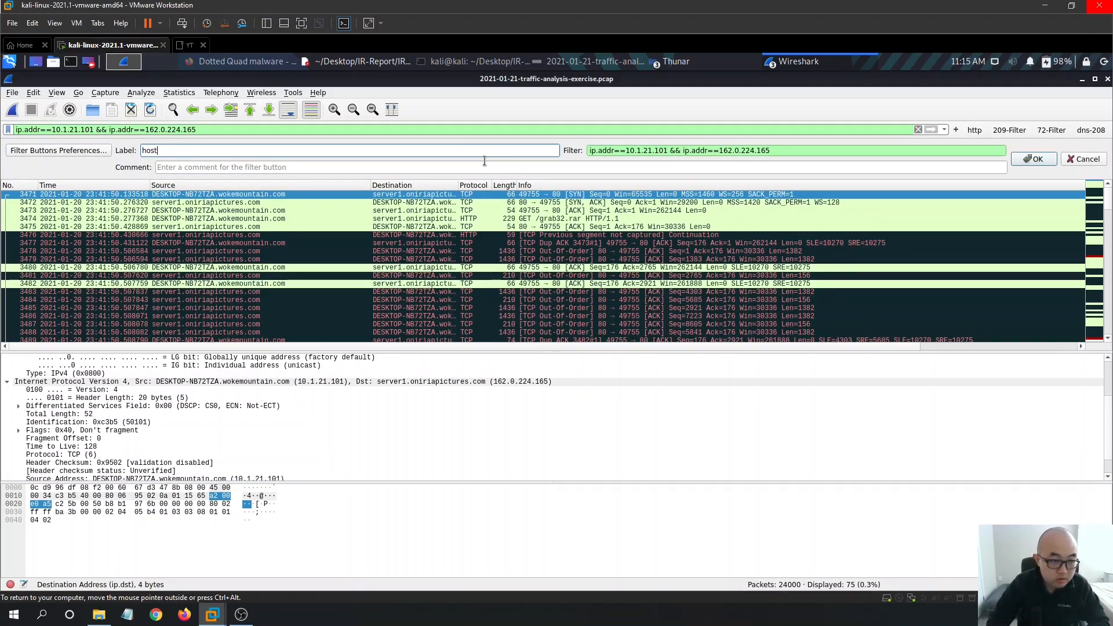
text(-162)
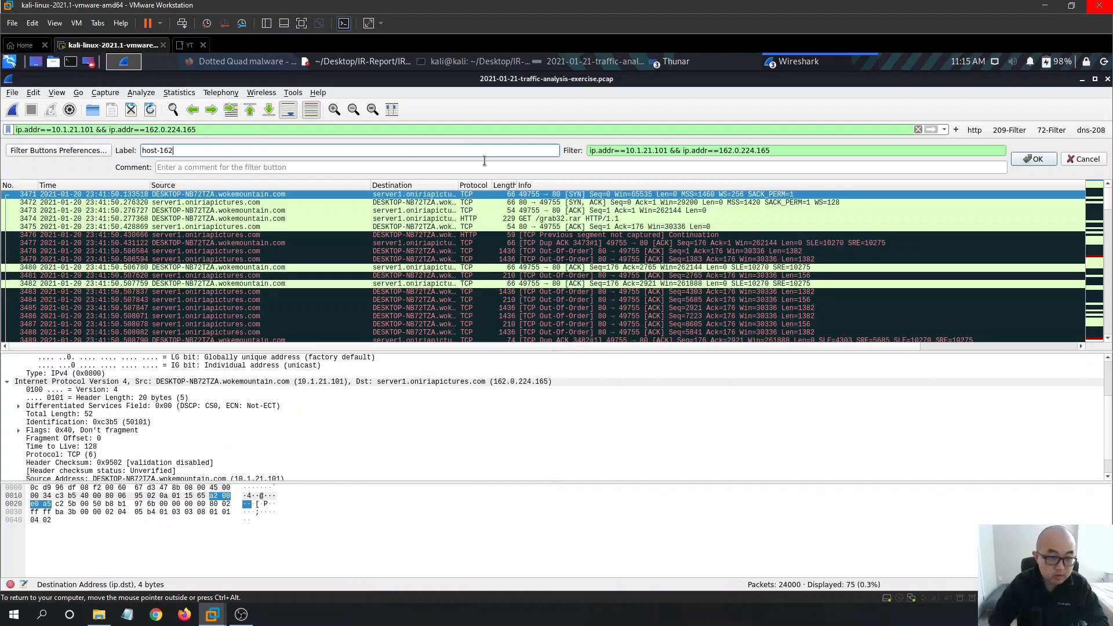
key(Return)
scroll(800, 229, down, 7)
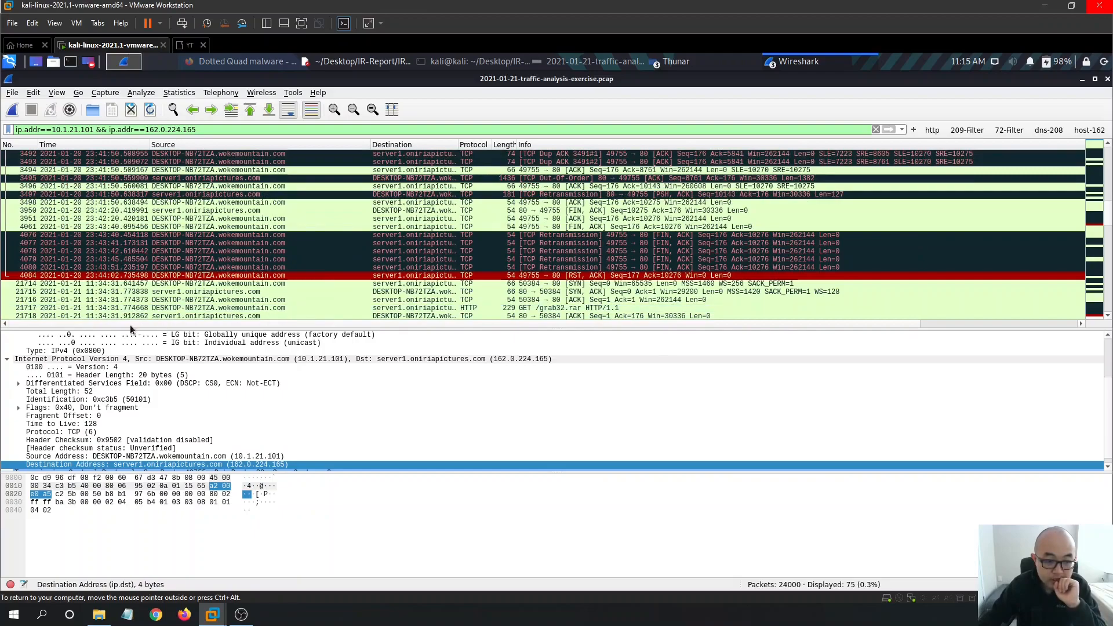
- Copy the full Destination Address line naming server1.oniriapictures.com (162.0.224.165)
scroll(327, 273, down, 5)
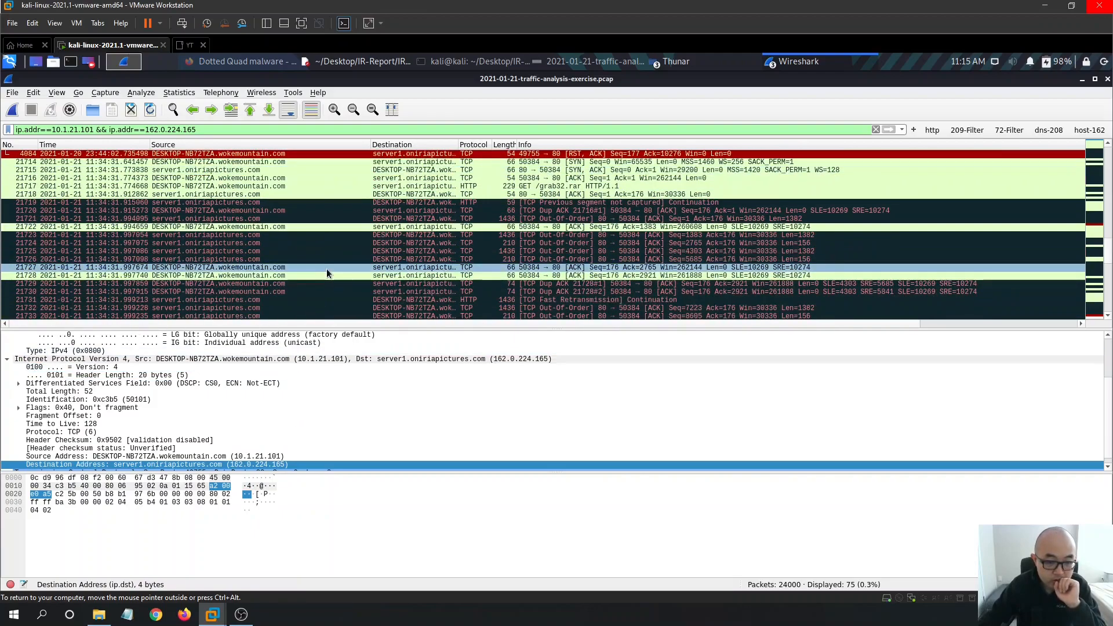
scroll(214, 406, down, 1)
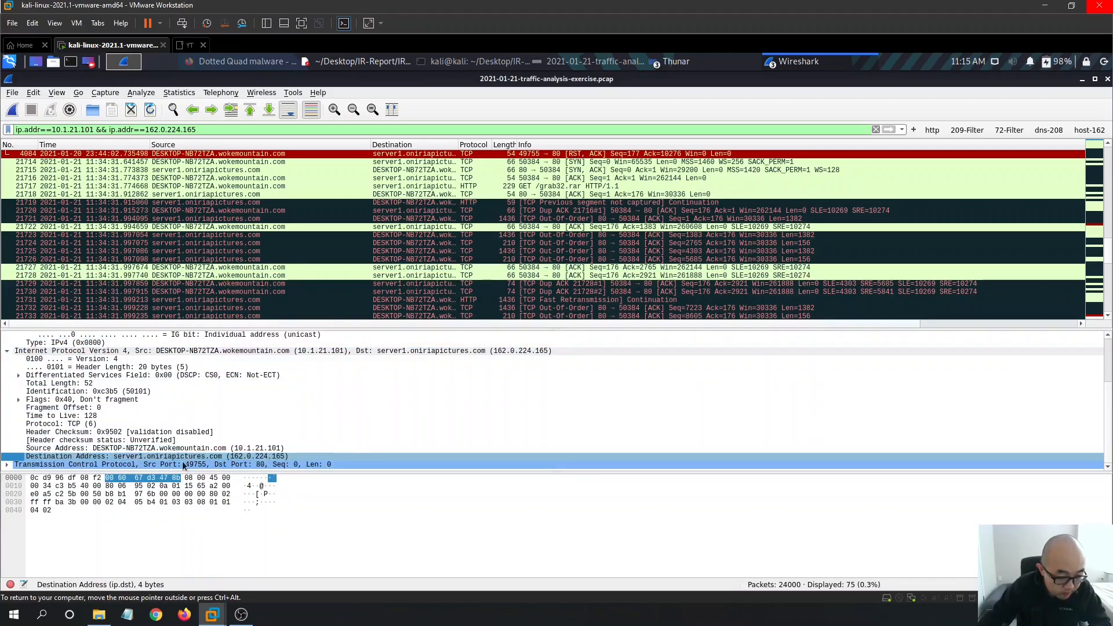
right_click(132, 457)
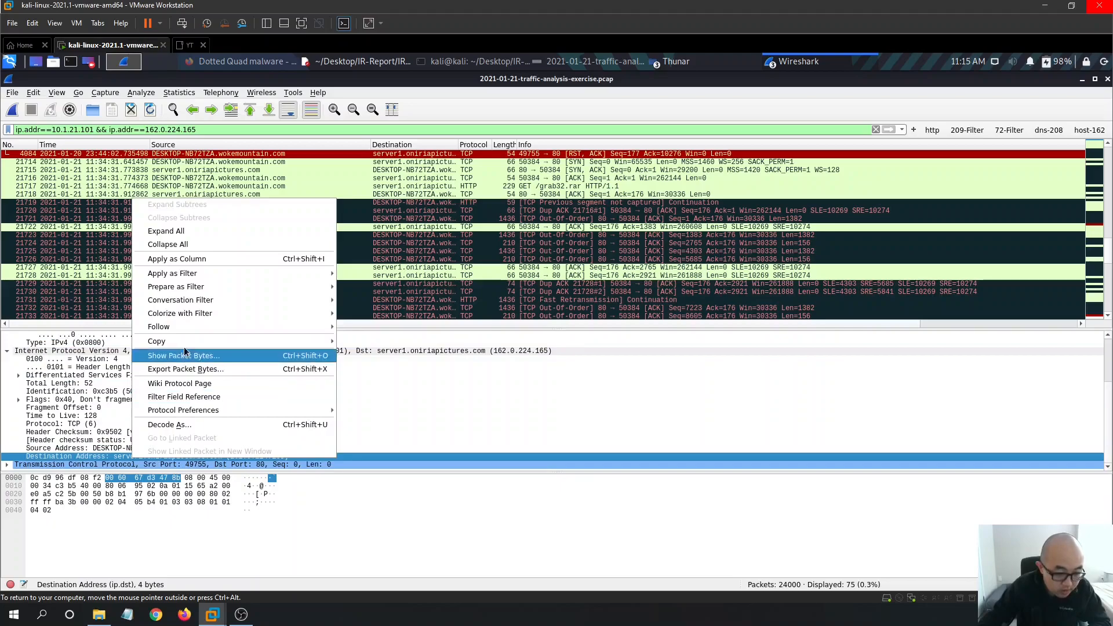
mouse_move(286, 346)
click(379, 395)
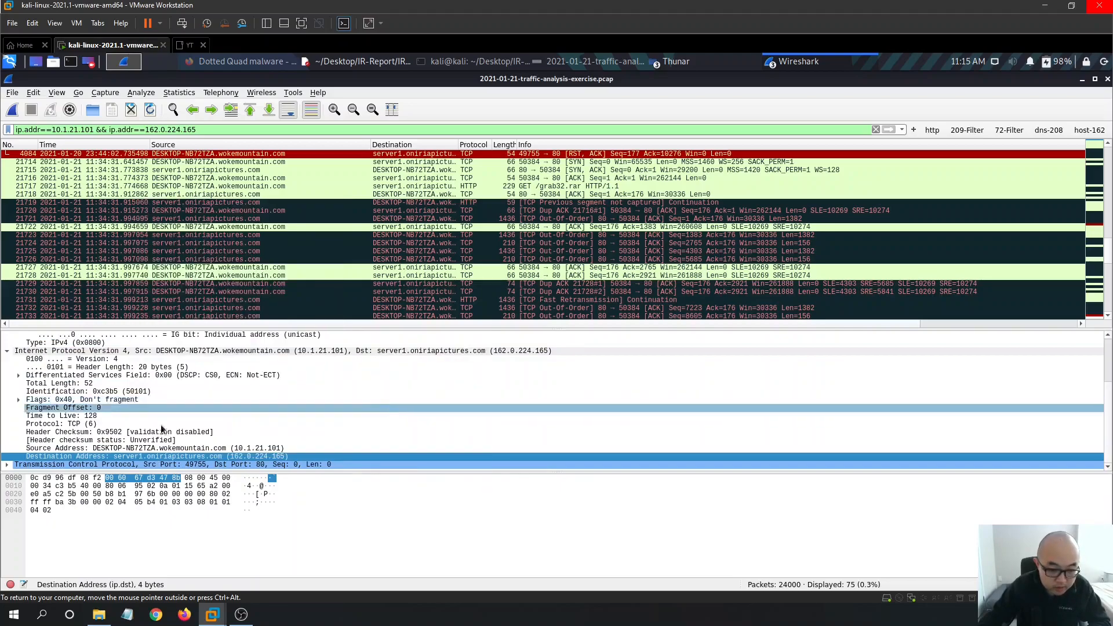
right_click(165, 458)
mouse_move(249, 337)
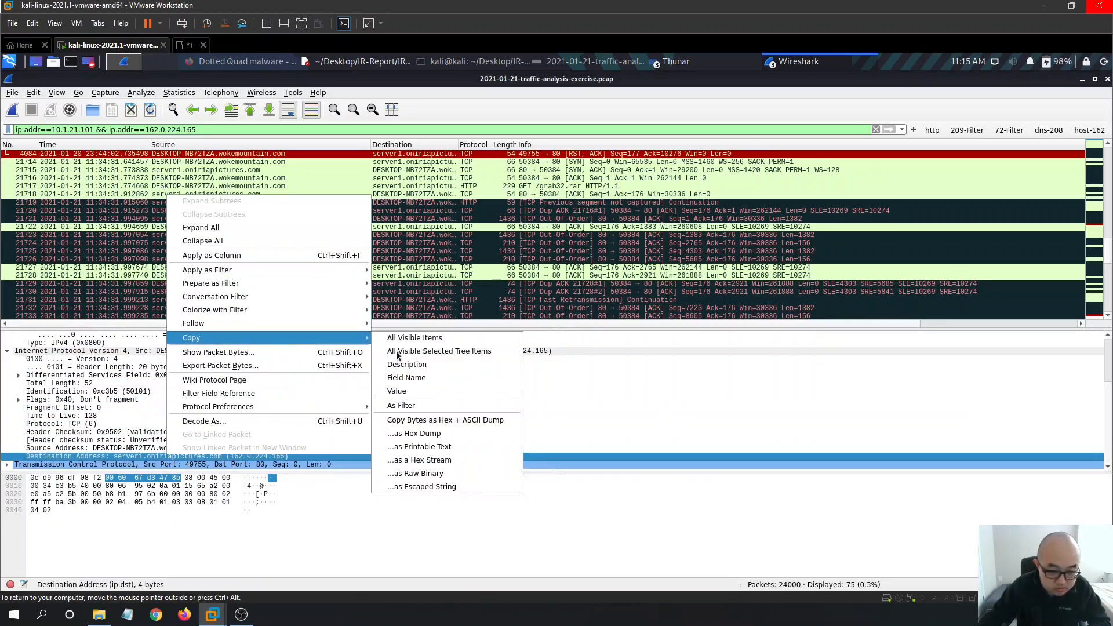
click(419, 353)
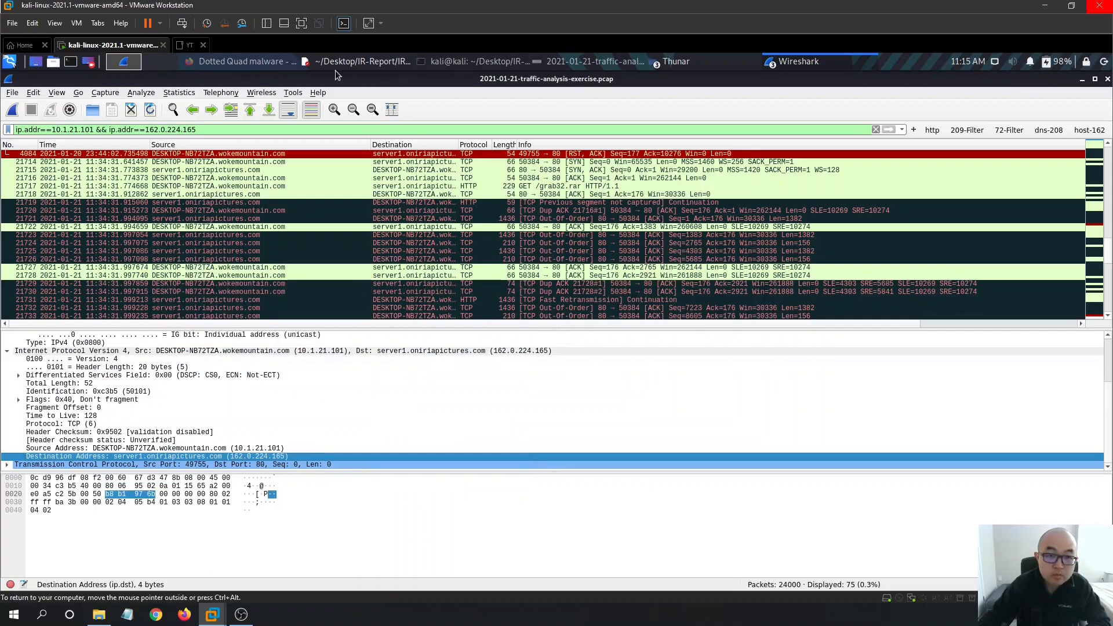
click(359, 60)
- Make the 162.0.224.165 line read '- server1.oniriapictures.com' and save the report
text(-)
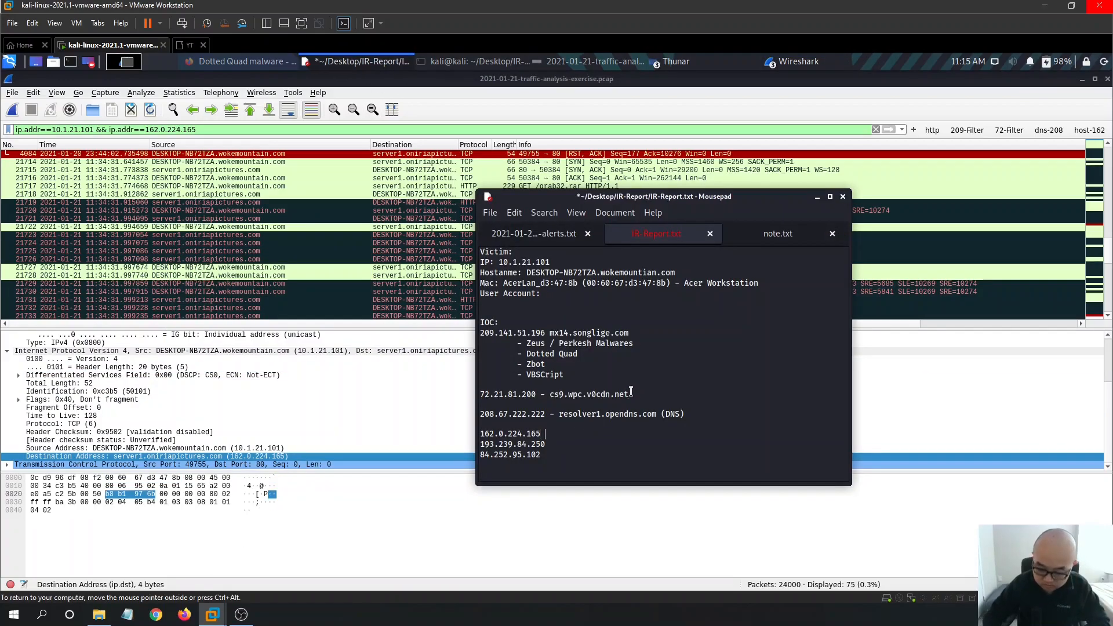
text(Destination Address: server1.oniriapictures.com (162.0.224.165))
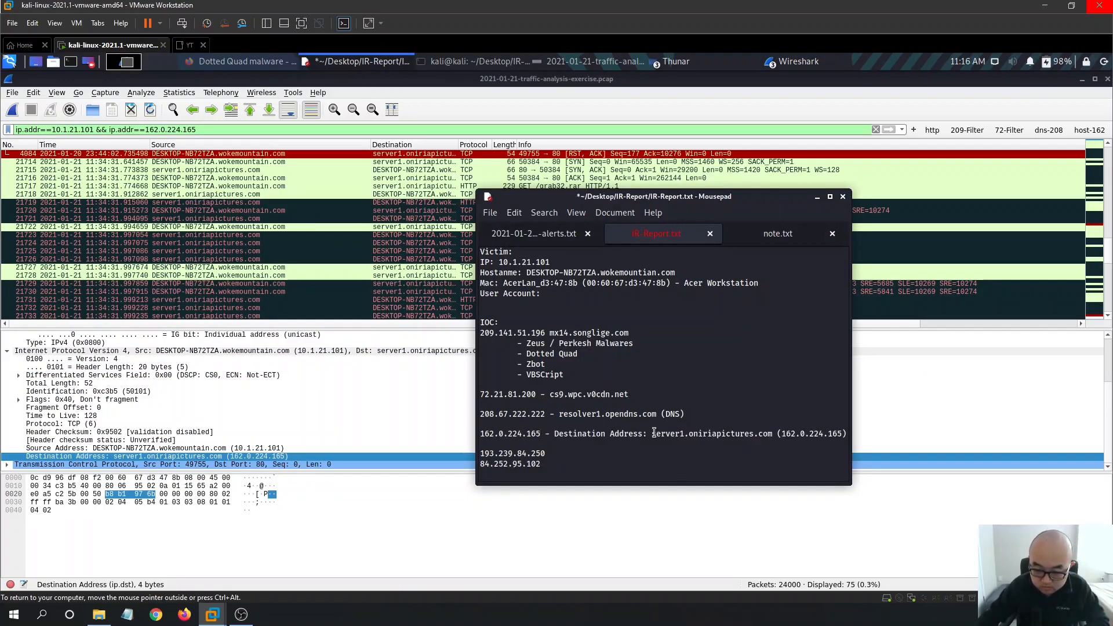
key(ctrl+shift+Left)
key(ctrl+shift+Left)
key(BackSpace)
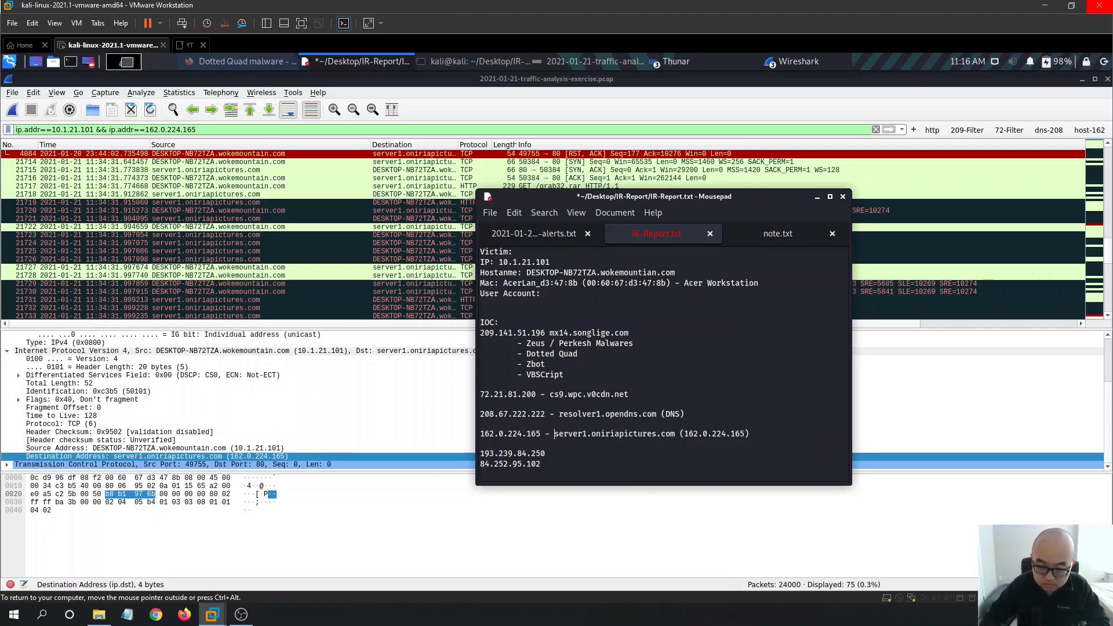
drag(749, 435, 682, 435)
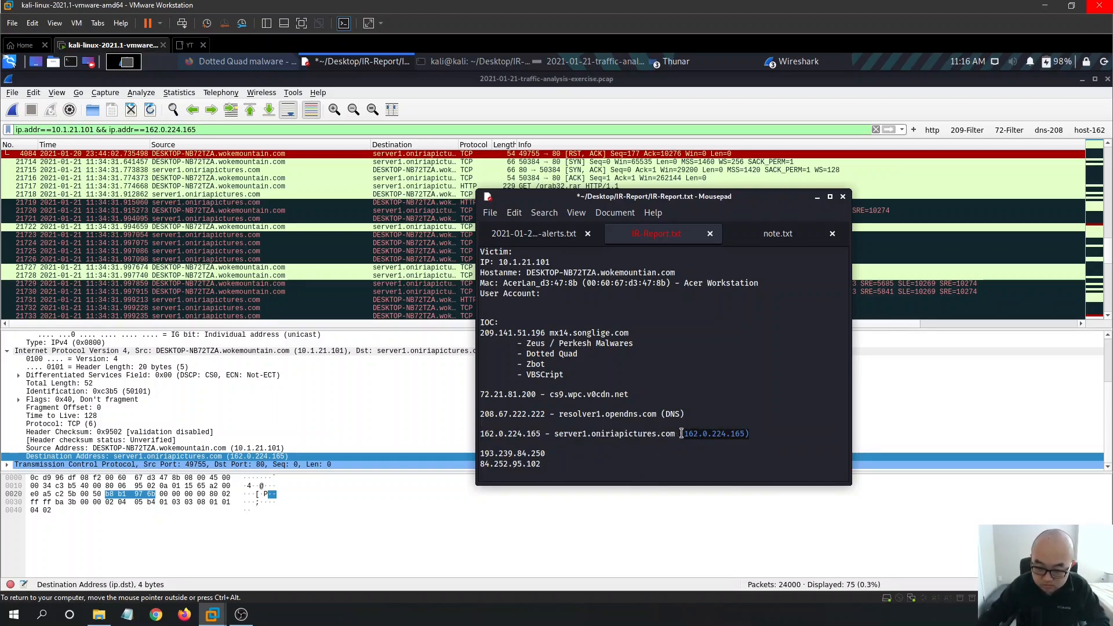
key(BackSpace)
key(BackSpace)
key(BackSpace)
key(ctrl+s)
- Select the 193.239.84.250 IOC line in IR-Report.txt
drag(558, 464, 483, 449)
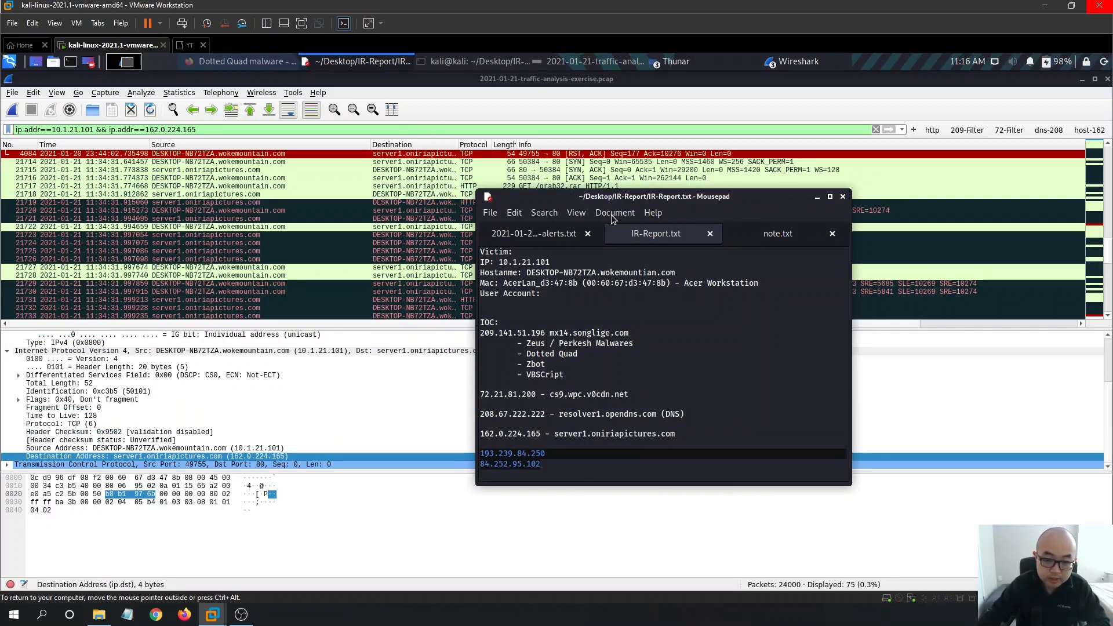
click(575, 466)
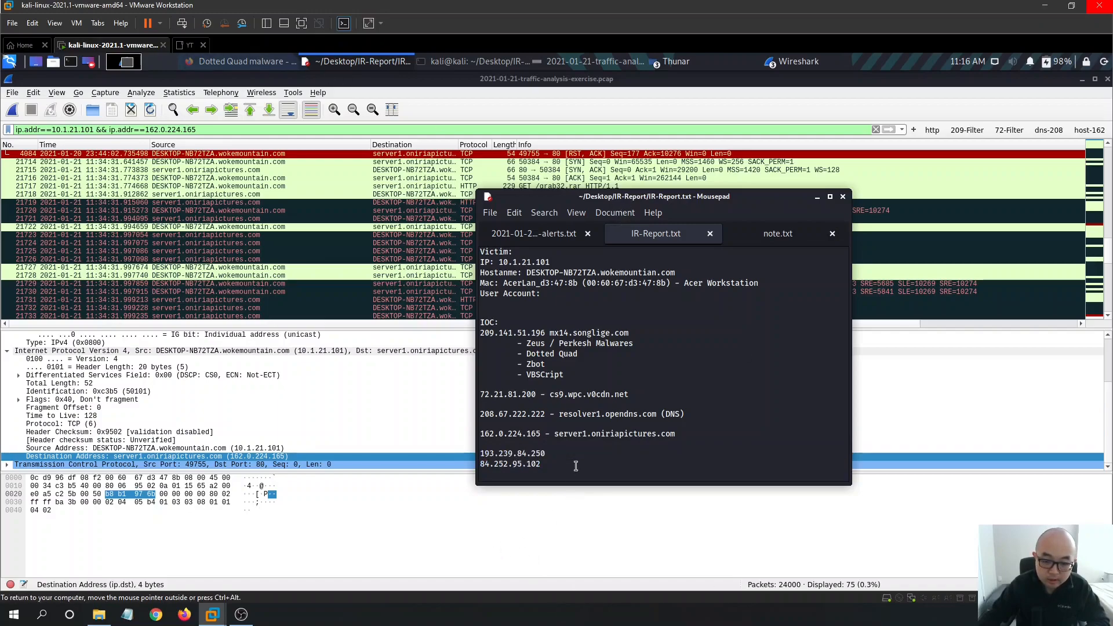
drag(565, 463, 484, 454)
click(577, 461)
drag(572, 451, 476, 451)
key(ctrl+c)
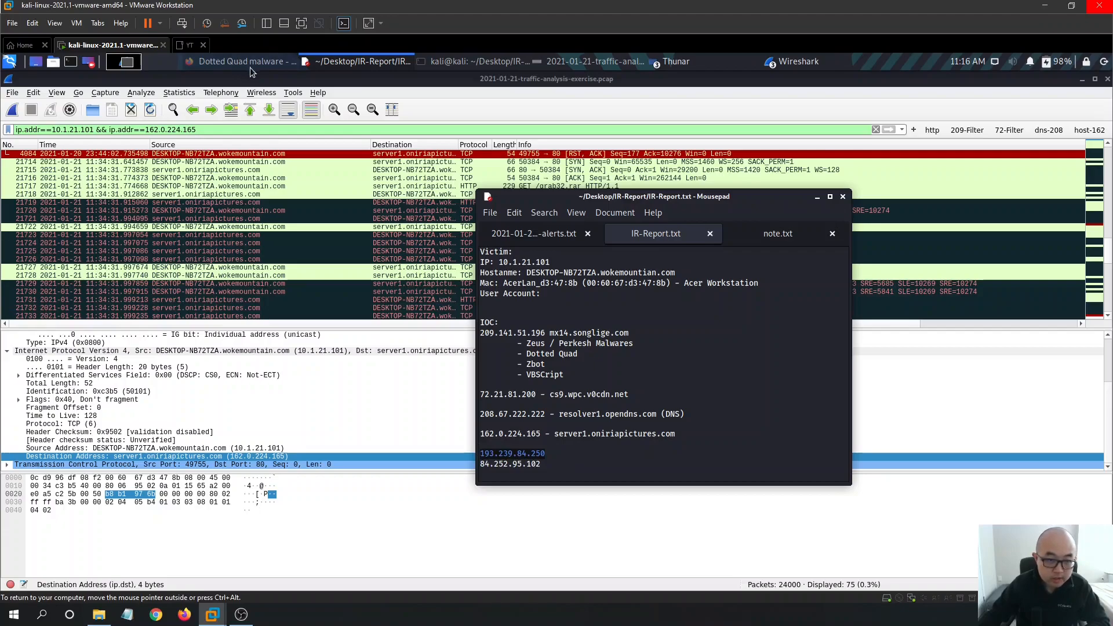
click(225, 130)
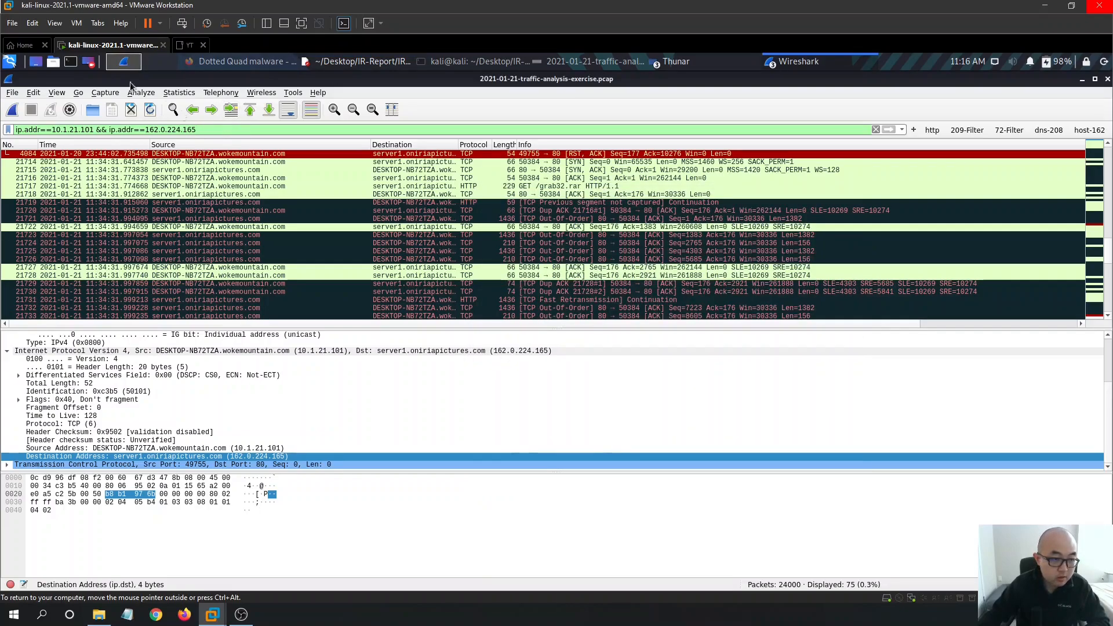
- Change the display filter's second address to 193.239.84.250 and apply it
key(shift+Left)
key(shift+Left)
key(shift+Left)
key(shift+Left)
key(shift+Left)
key(shift+Left)
key(shift+Left)
key(shift+Left)
key(shift+Left)
key(shift+Left)
key(shift+Left)
key(shift+Left)
key(shift+Left)
key(ctrl+v)
key(Return)
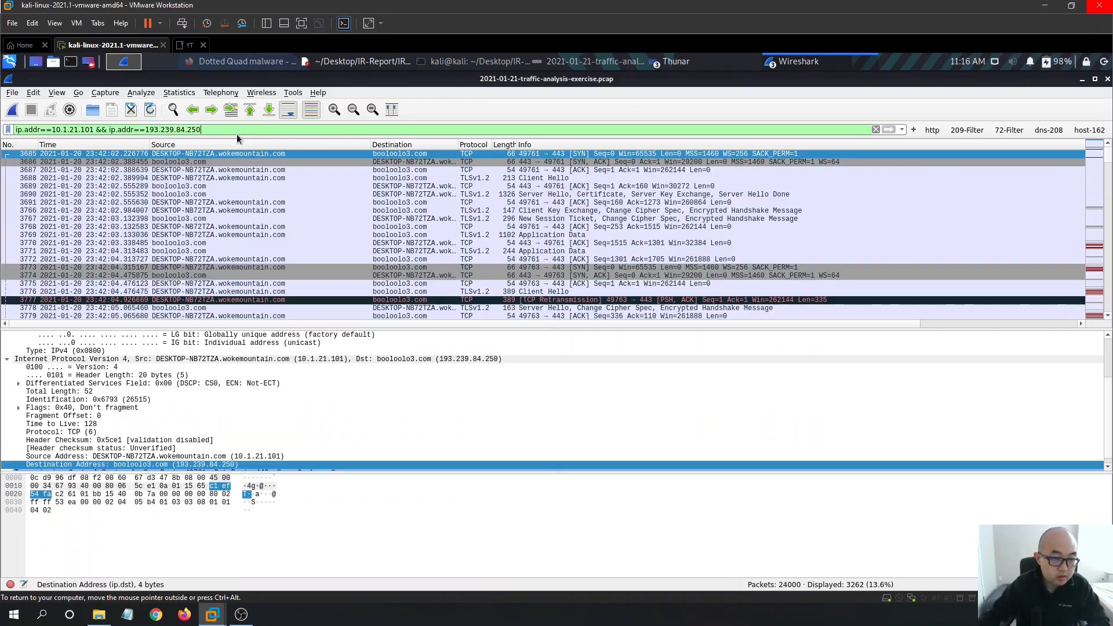
scroll(343, 163, down, 20)
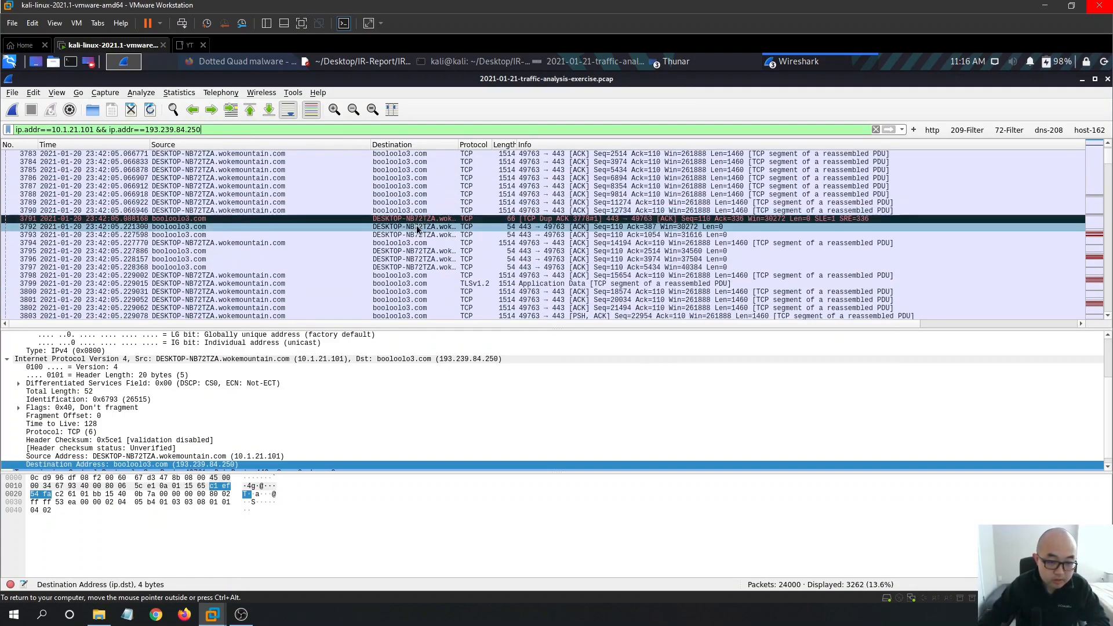
scroll(481, 244, up, 5)
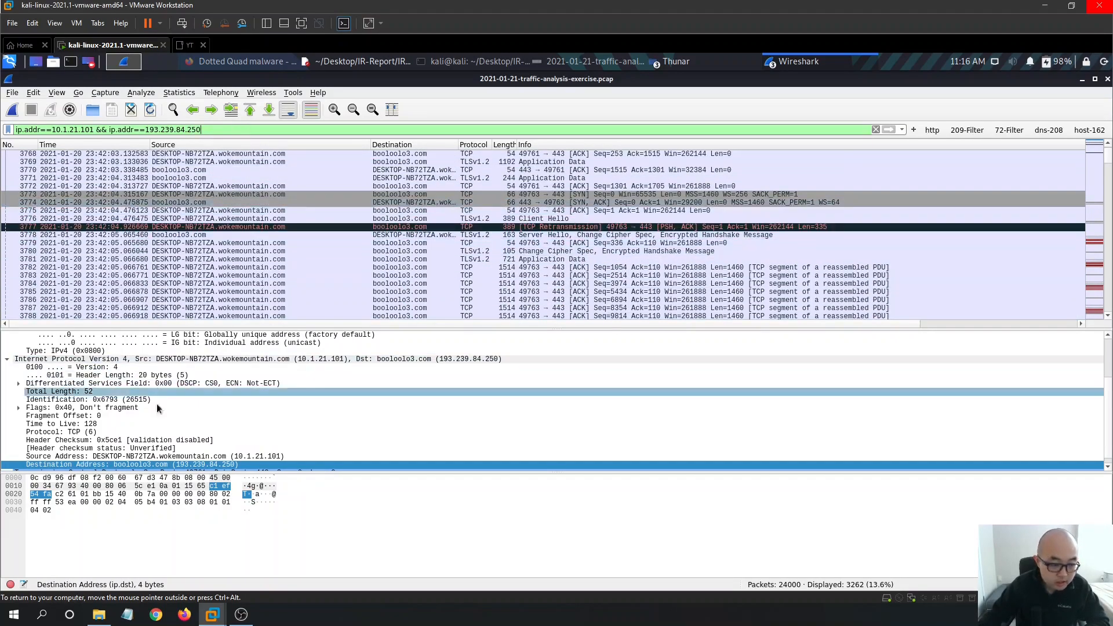
- Copy the Destination Address line resolving to booloolo3.com and return to IR-Report.txt
right_click(203, 465)
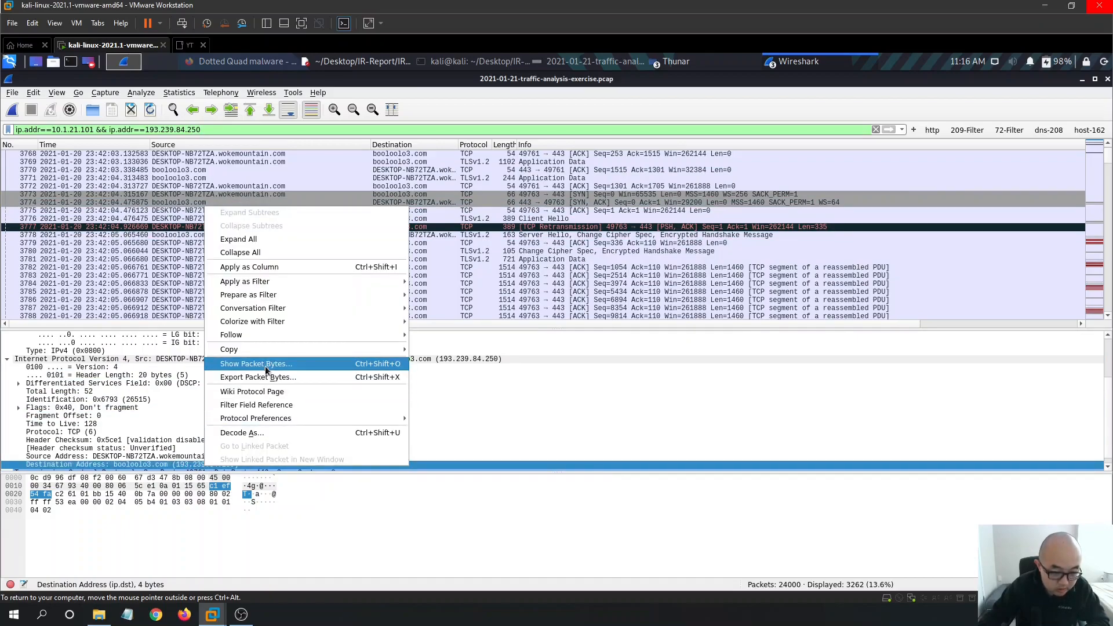
mouse_move(267, 355)
click(470, 362)
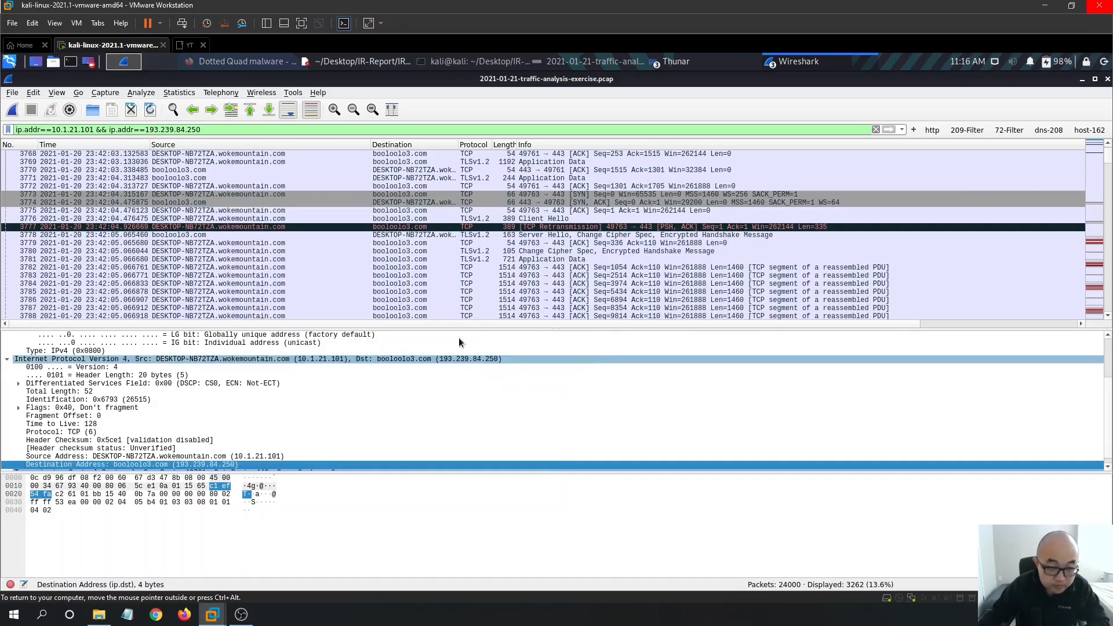
click(329, 60)
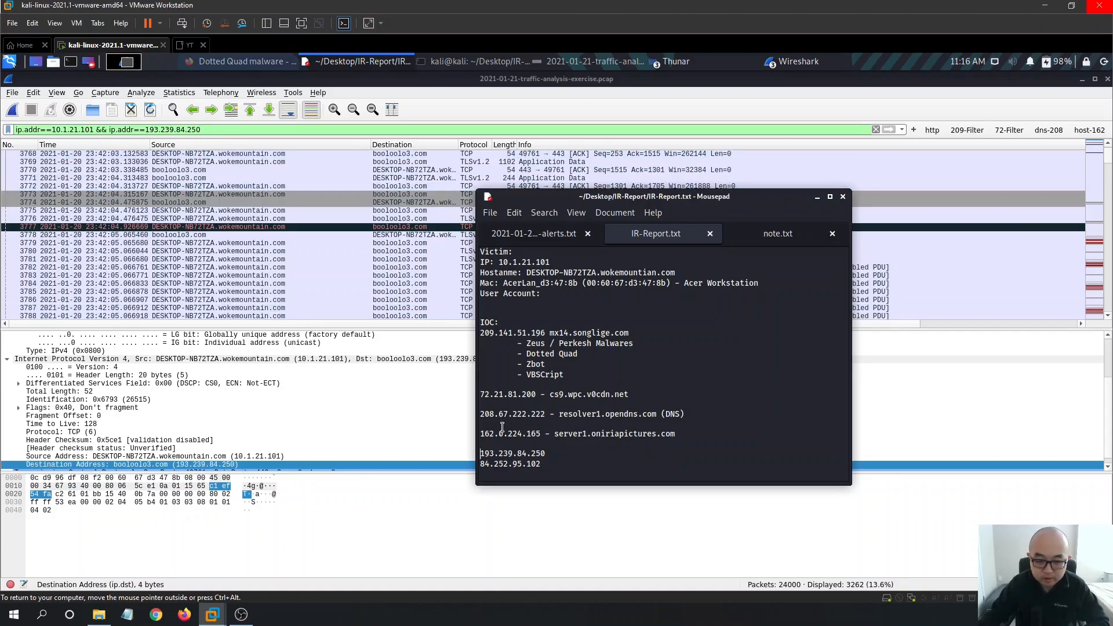
- Annotate the IOC line so it reads '193.239.84.250 - booloolo3.com'
click(635, 449)
text(-)
text(Destination Address: booloolo3.com (193.239.84.250))
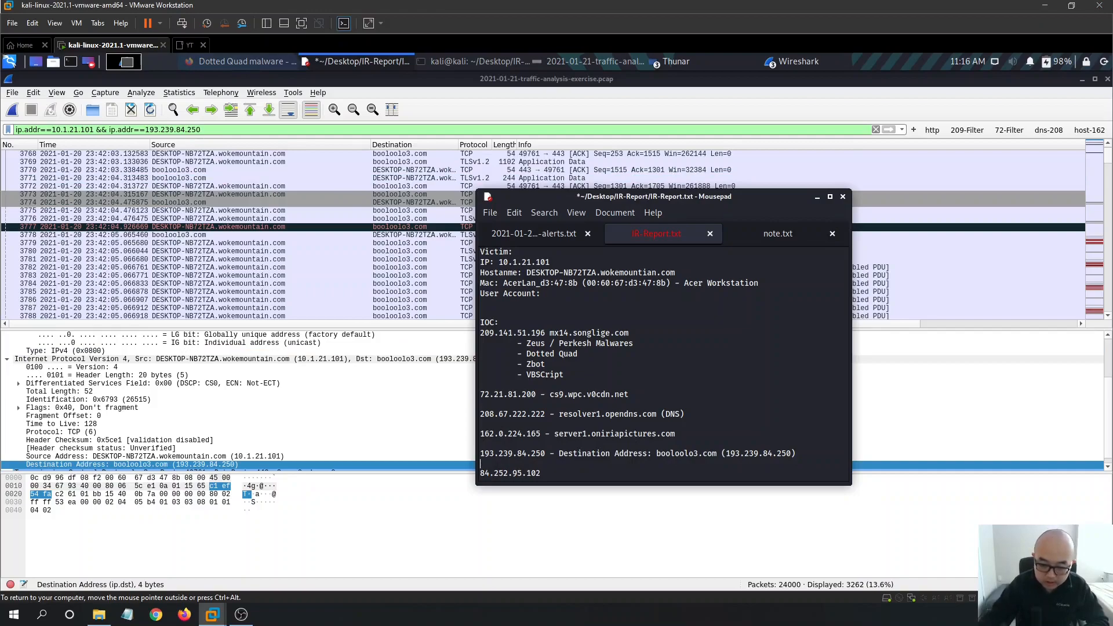
drag(657, 454, 560, 453)
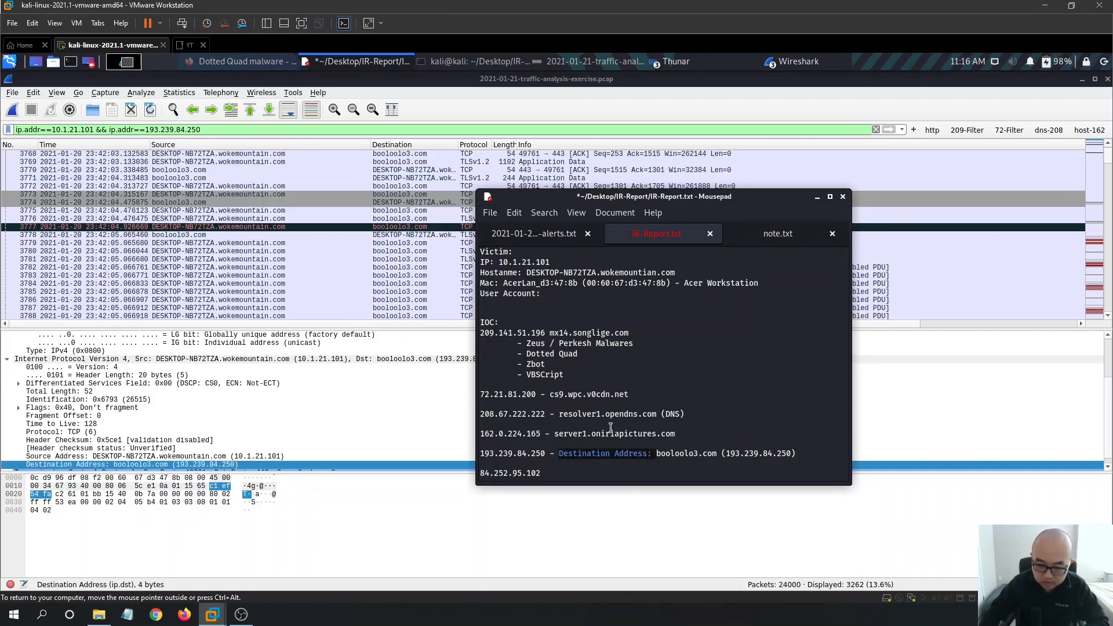
key(BackSpace)
drag(705, 453, 624, 454)
key(BackSpace)
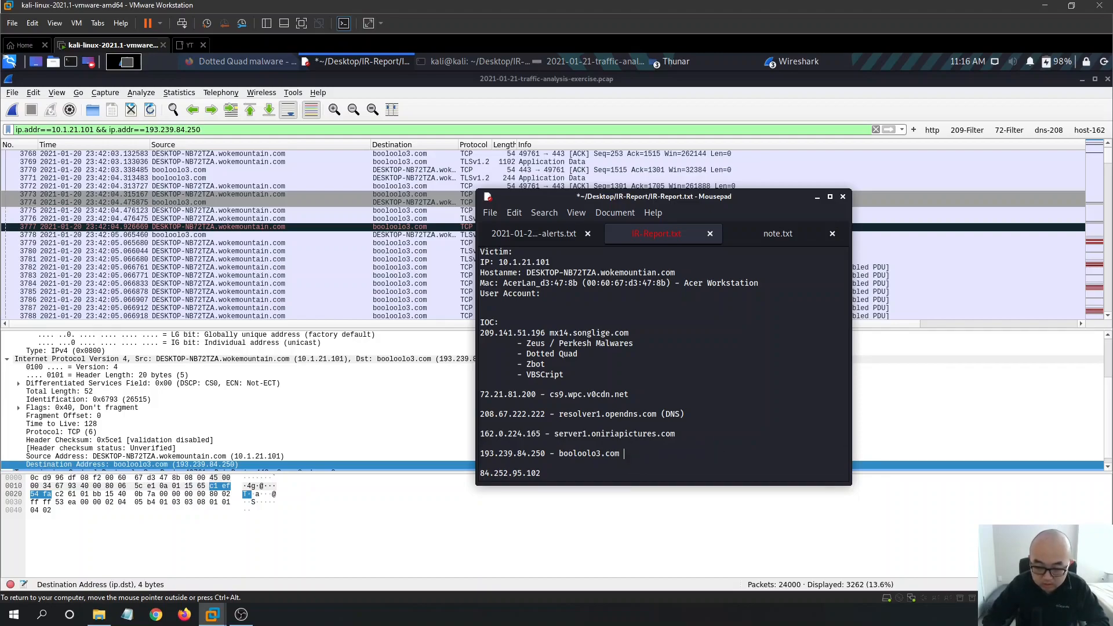
- Save the report and select the next address, 84.252.95.102
key(ctrl+s)
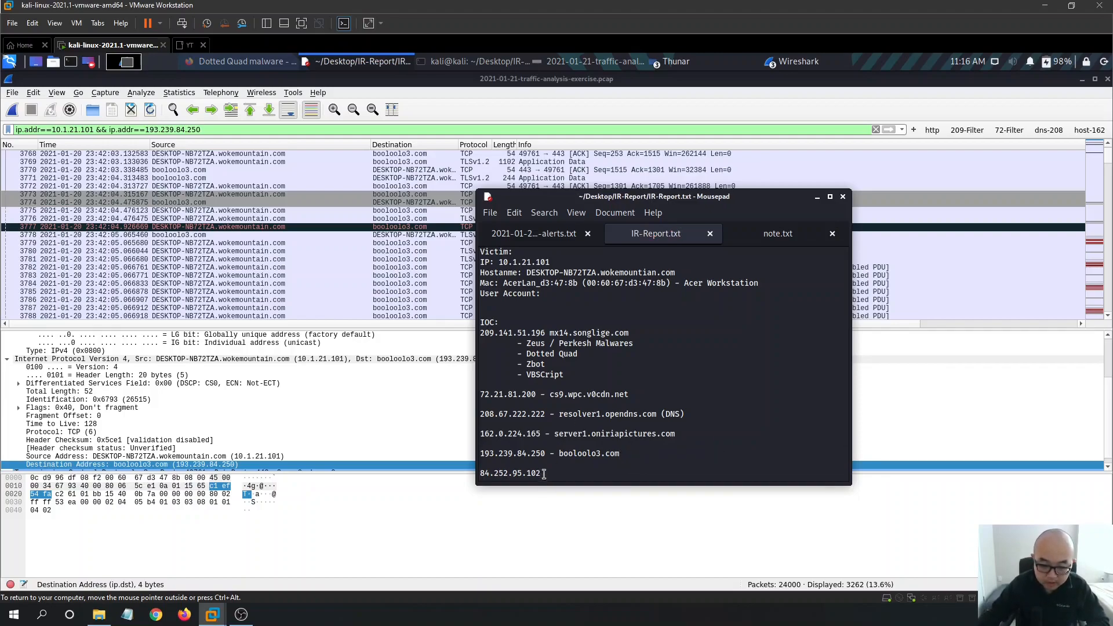
key(Up)
drag(543, 473, 476, 478)
key(ctrl+c)
- Swap 84.252.95.102 into the display filter and apply it
triple_click(231, 132)
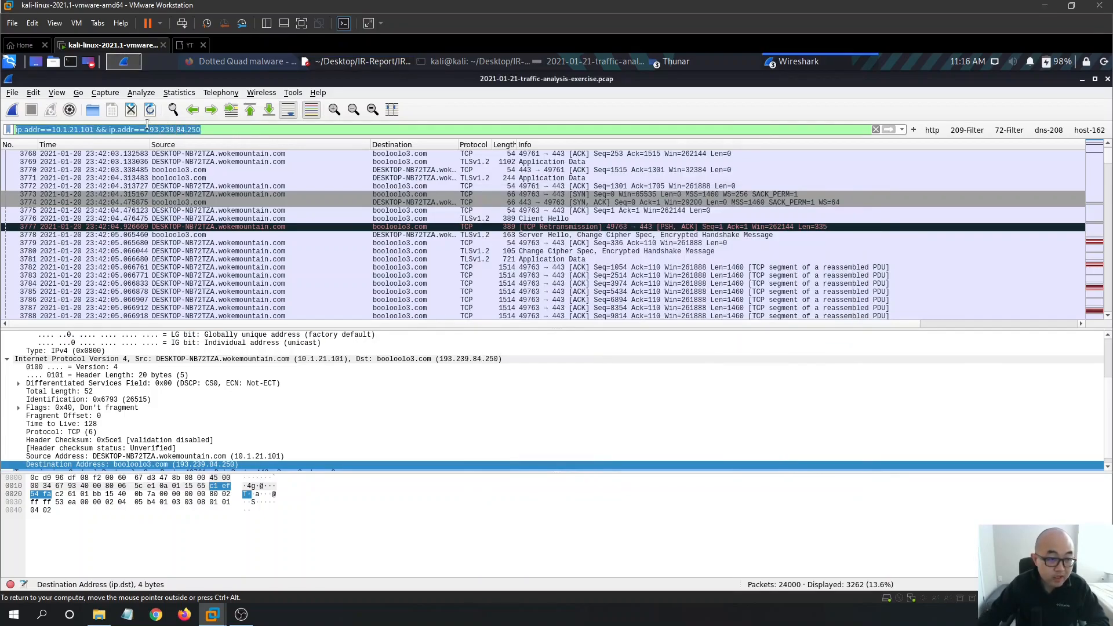
drag(147, 129, 23, 130)
key(ctrl+v)
key(Return)
drag(172, 131, 5, 127)
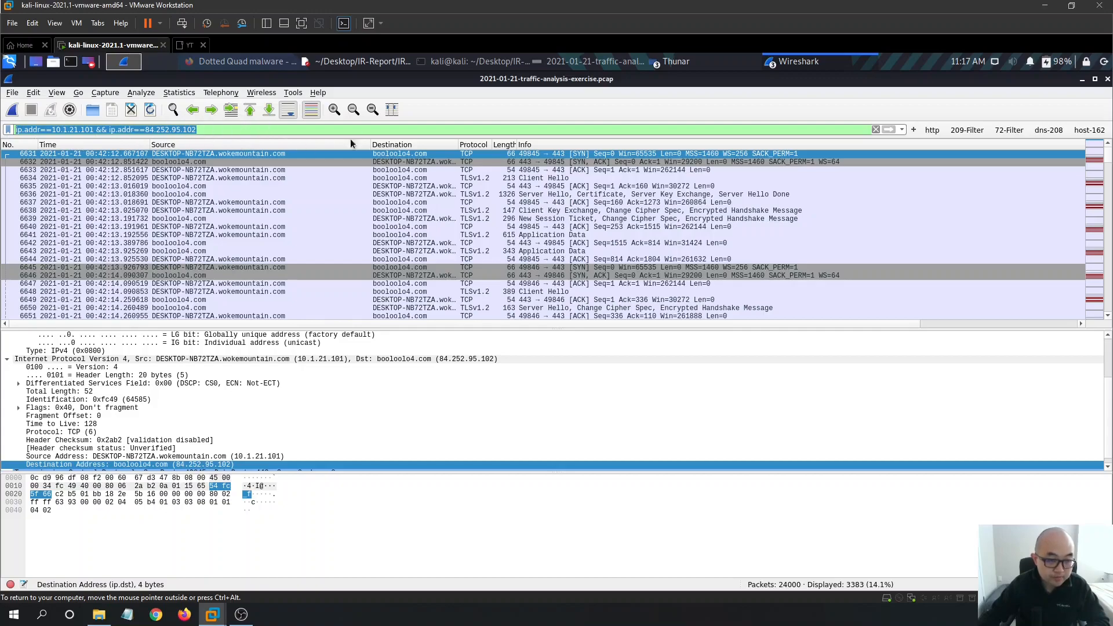
scroll(430, 266, down, 3)
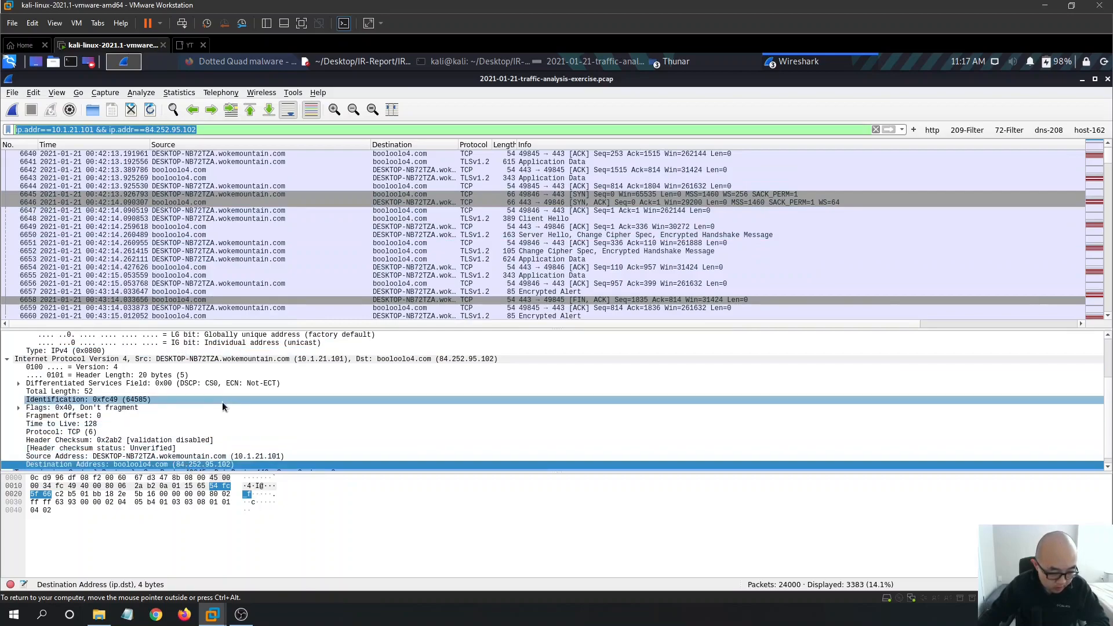
- Copy the Destination Address line showing booloolo4.com from the packet details
right_click(201, 465)
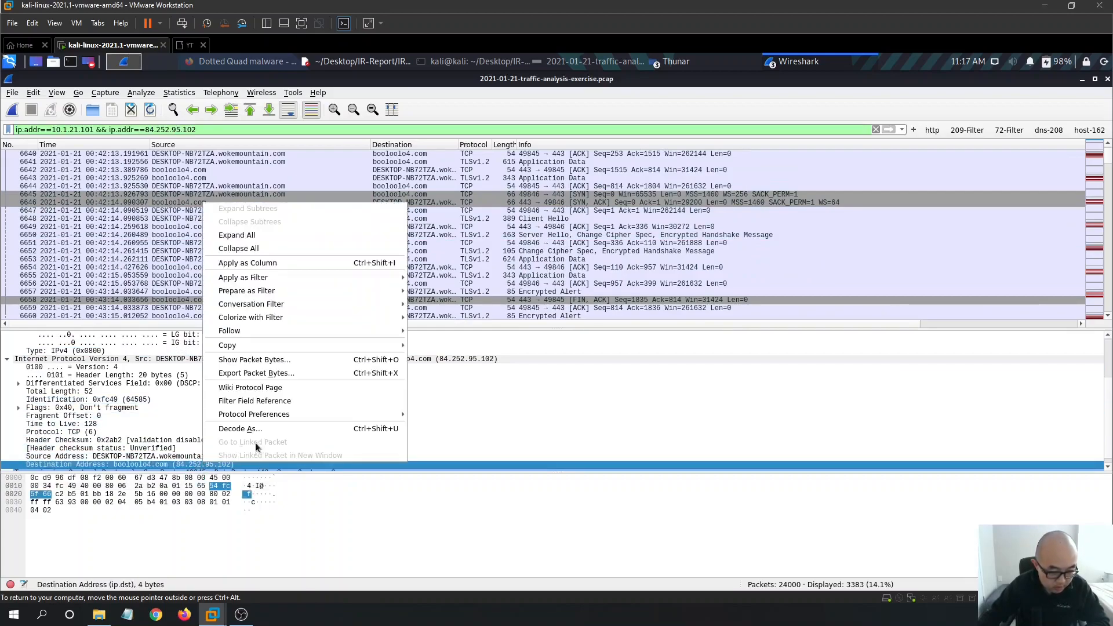
mouse_move(268, 345)
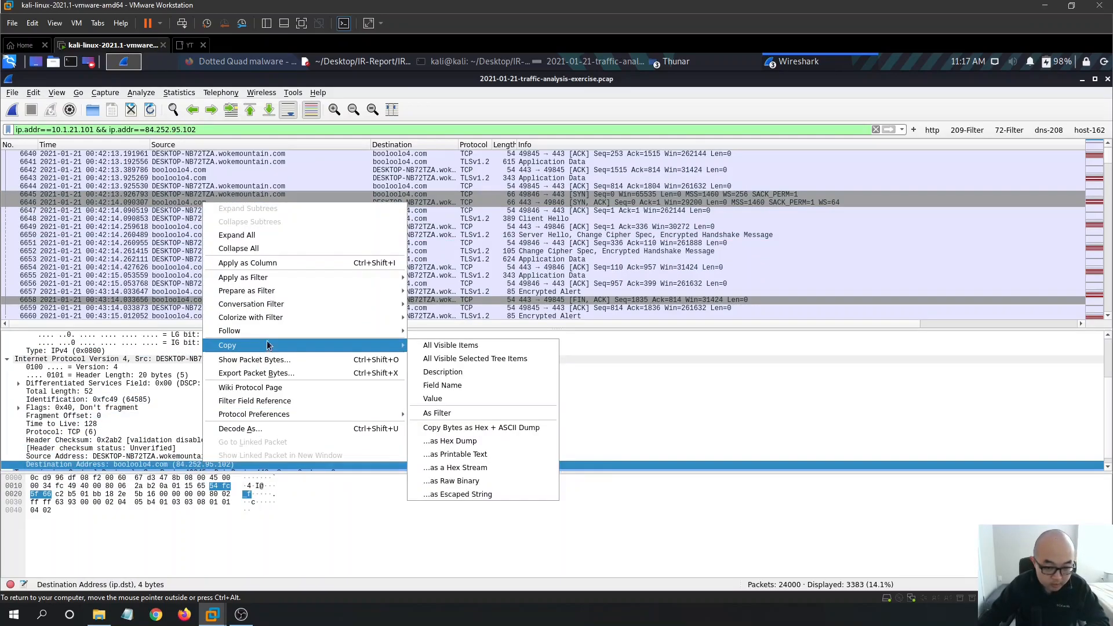
click(439, 358)
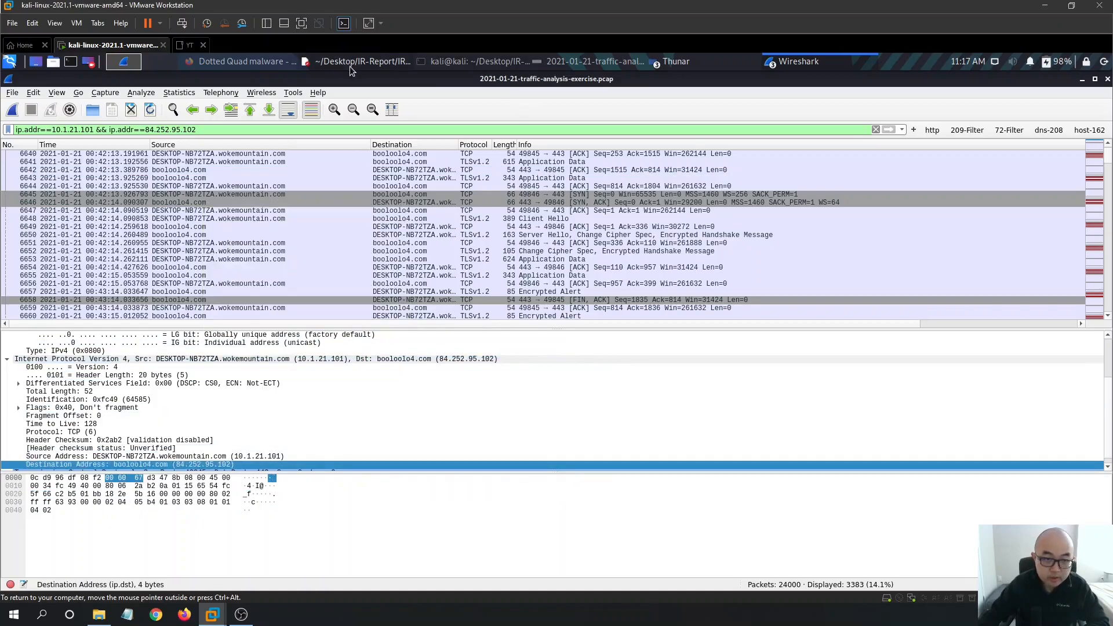
click(349, 67)
- Record '84.252.95.102 - booloolo4.com' in IR-Report.txt and save it
text(-)
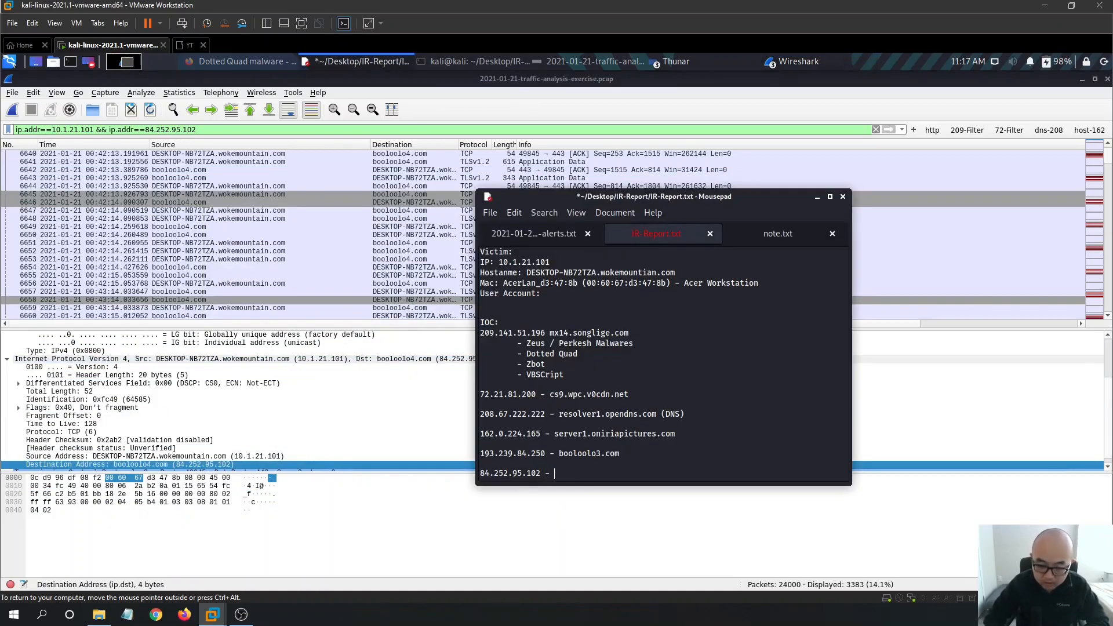
text(Destination Address: booloolo4.com (84.252.95.102)\n)
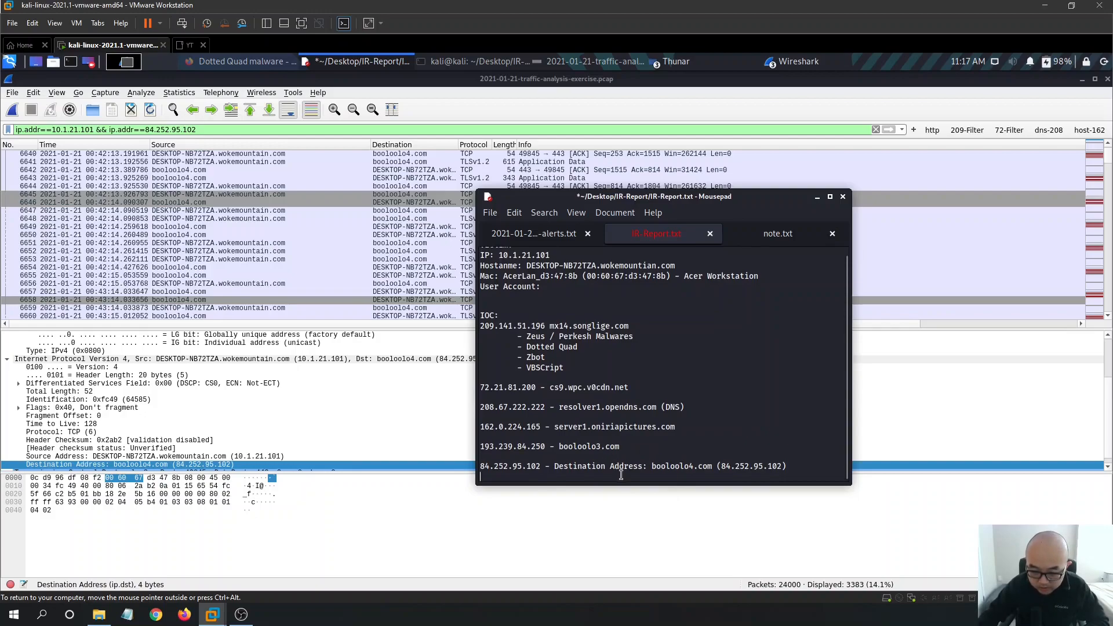
drag(651, 466, 554, 466)
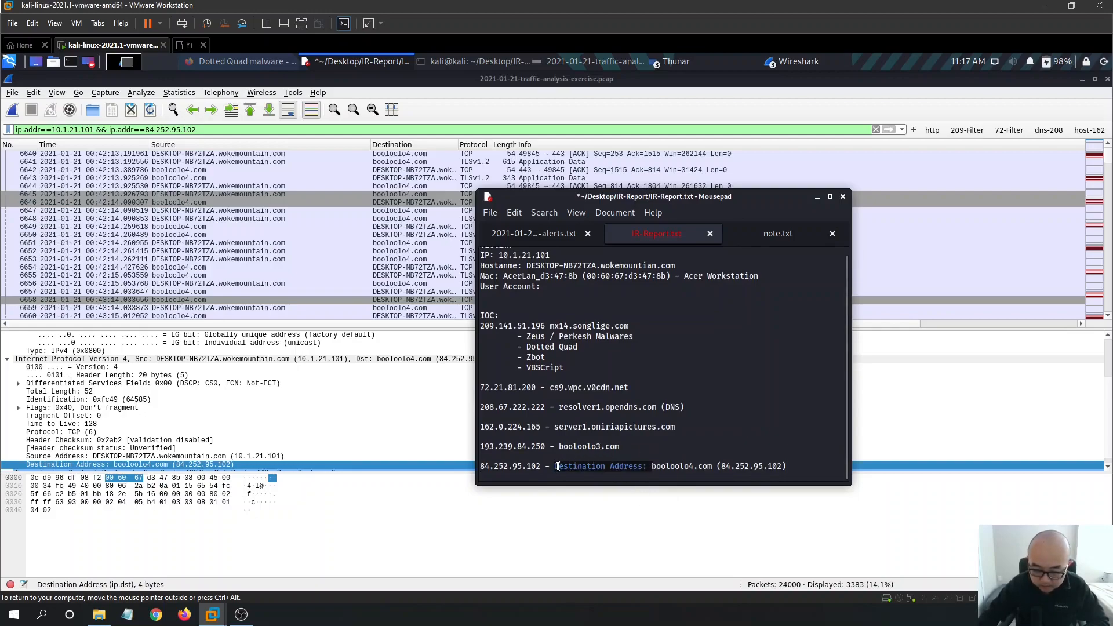
key(BackSpace)
drag(723, 470, 615, 467)
key(BackSpace)
key(ctrl+s)
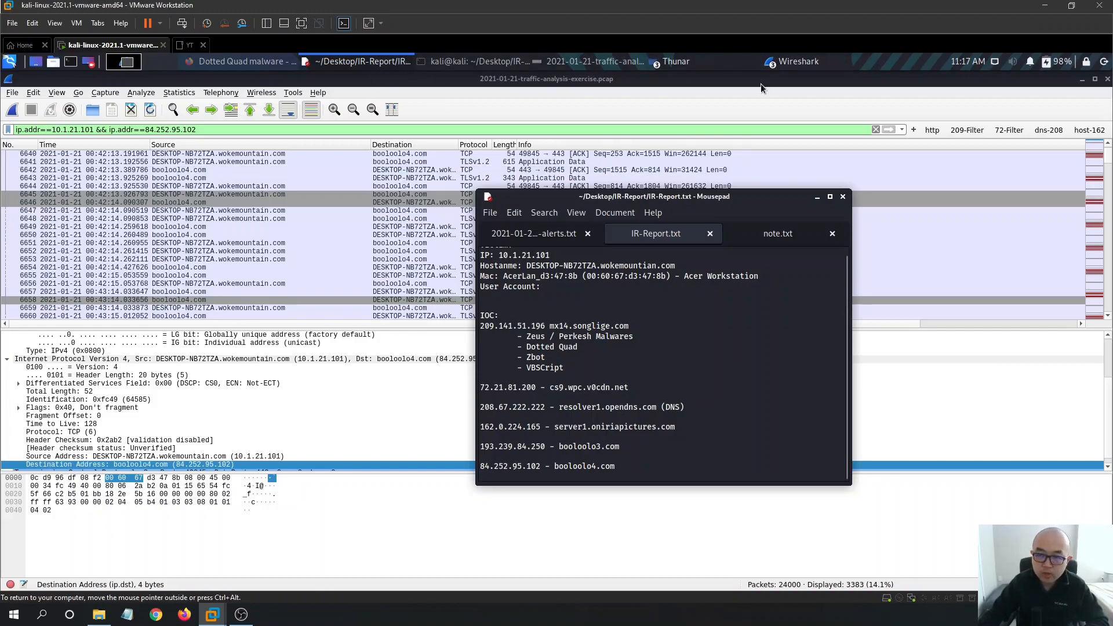
click(791, 59)
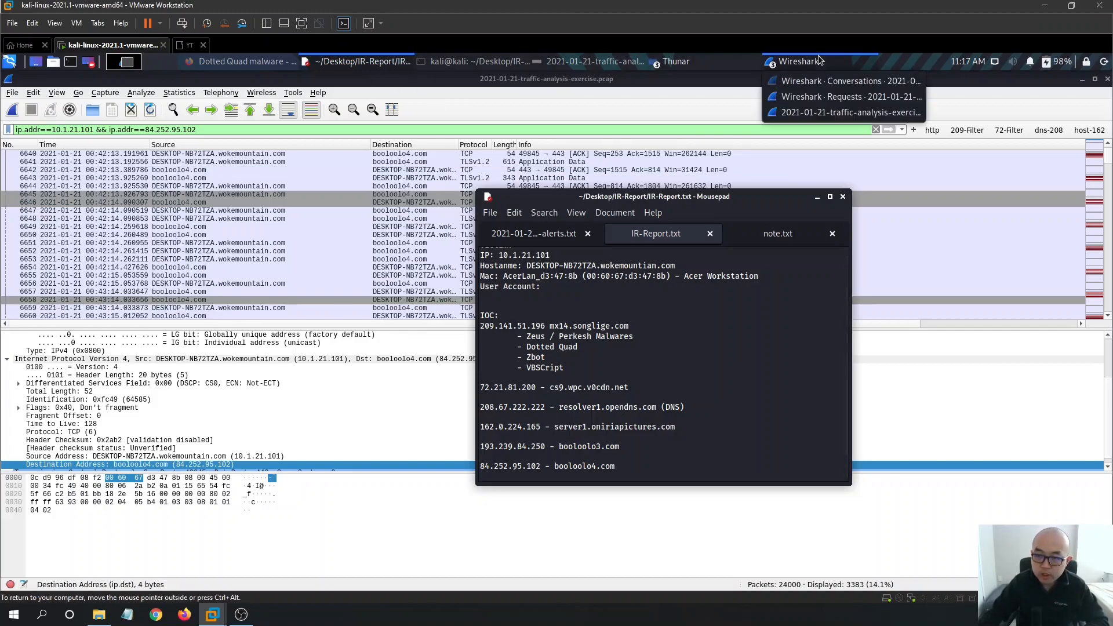
click(858, 98)
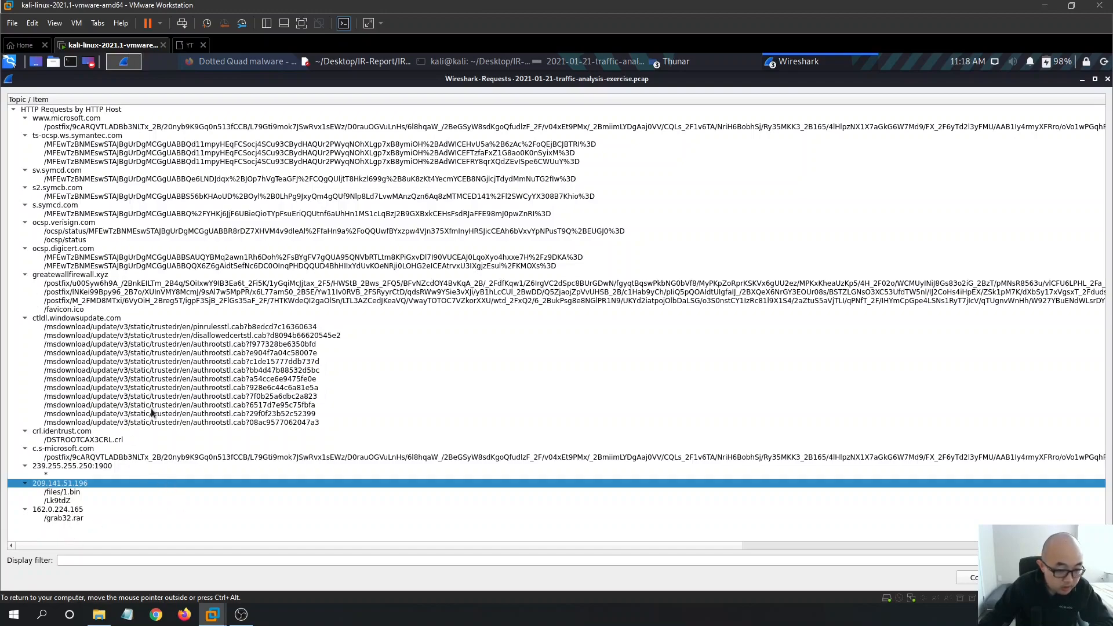
click(114, 319)
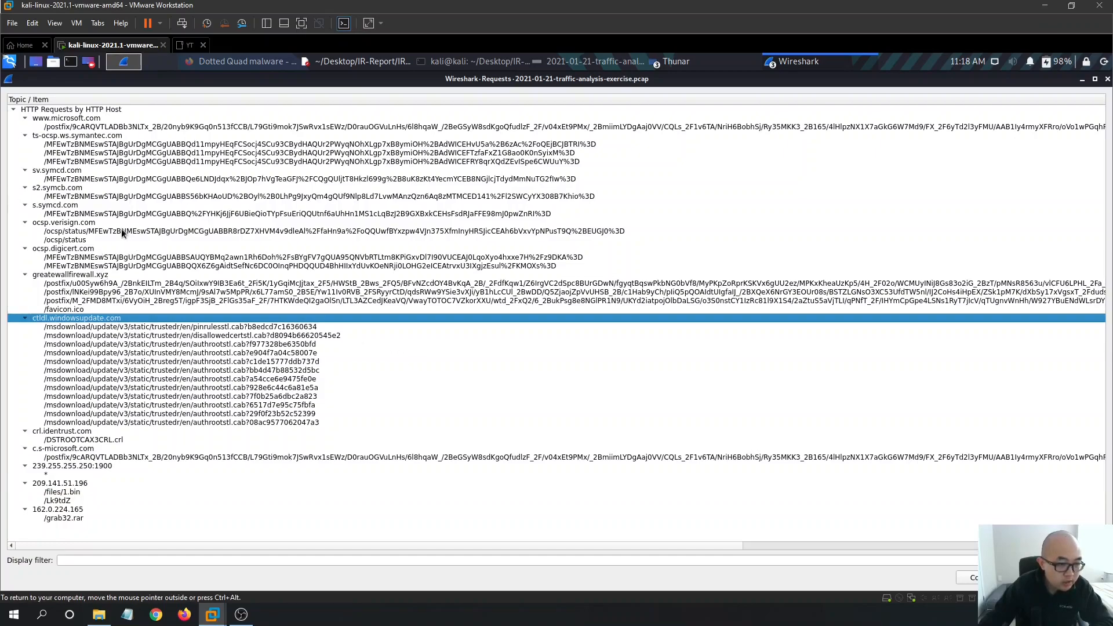
click(98, 119)
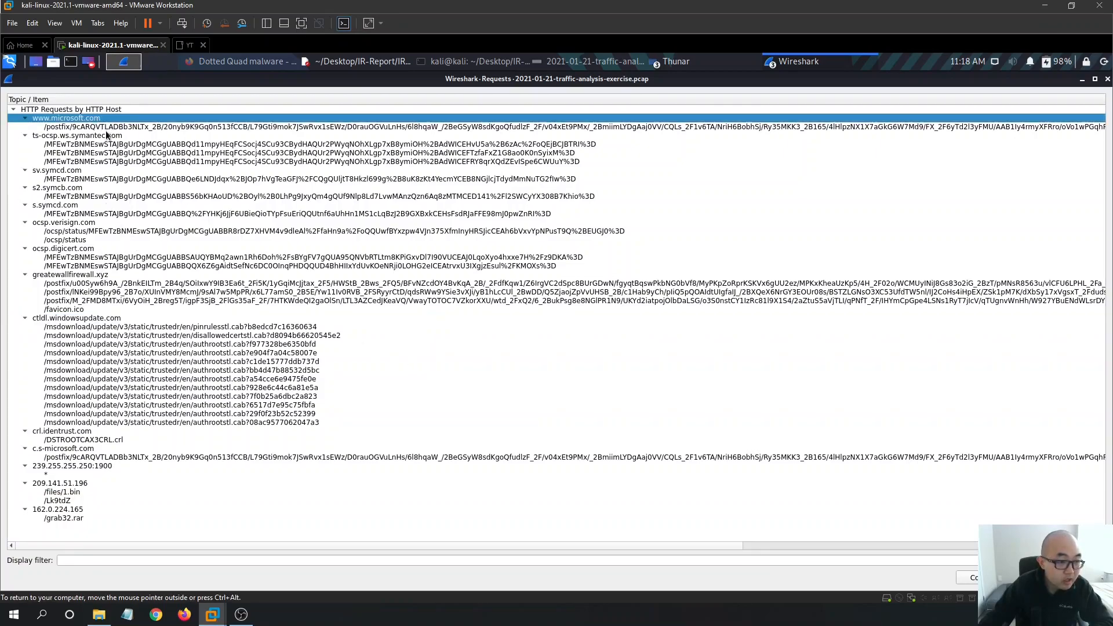
click(80, 137)
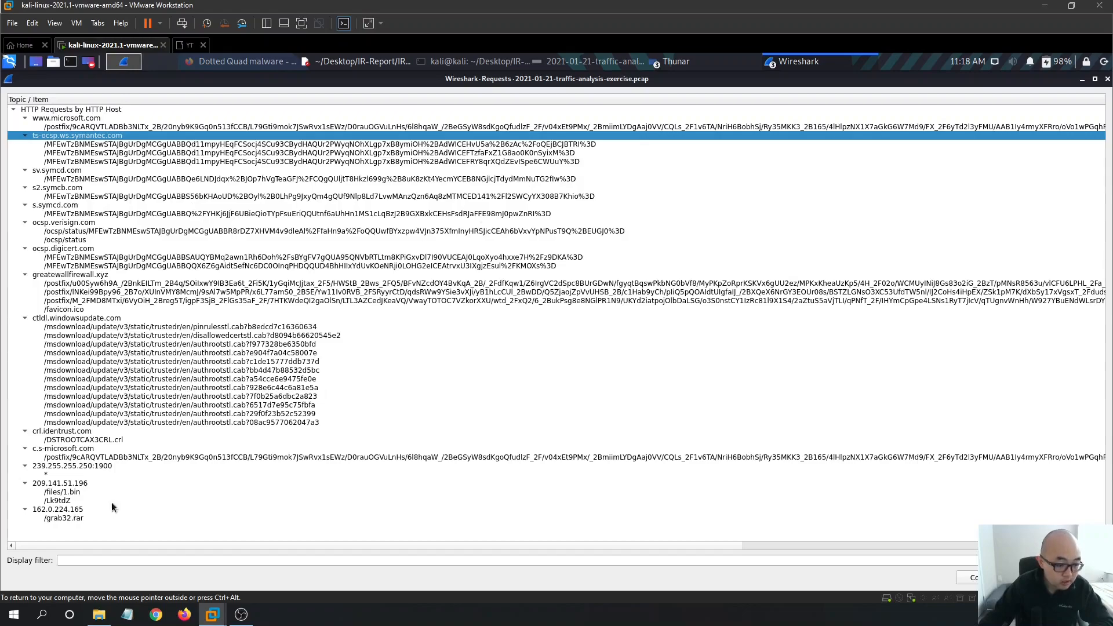
- Review the 162.0.224.165, 209.141.51.196 and greatewallfirewall.xyz hosts, then restore the capture window
click(85, 509)
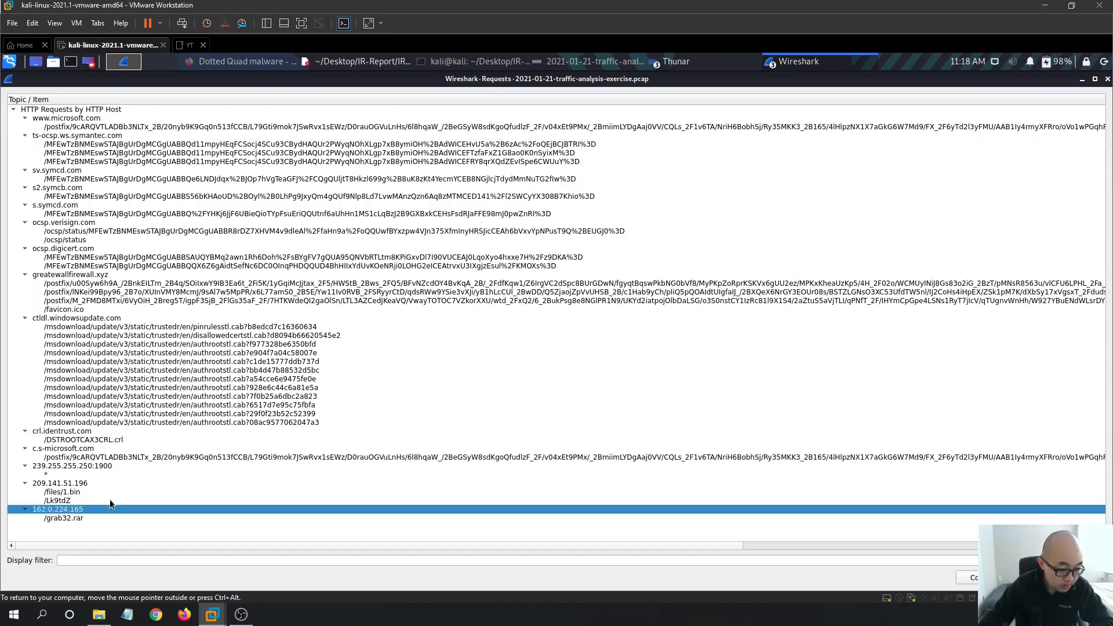
click(78, 484)
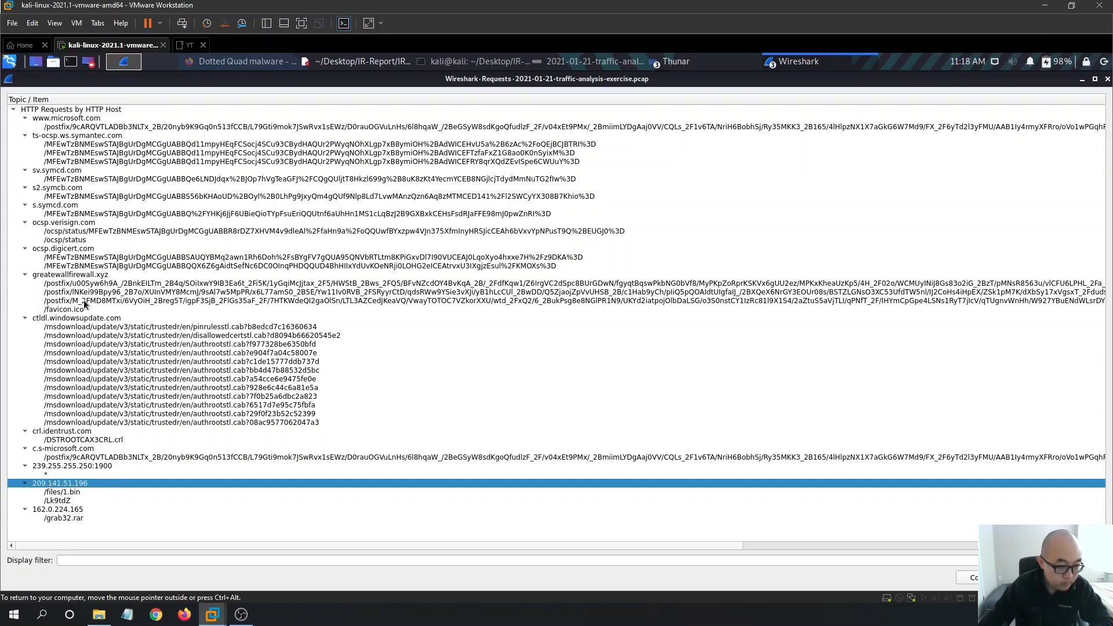
click(106, 275)
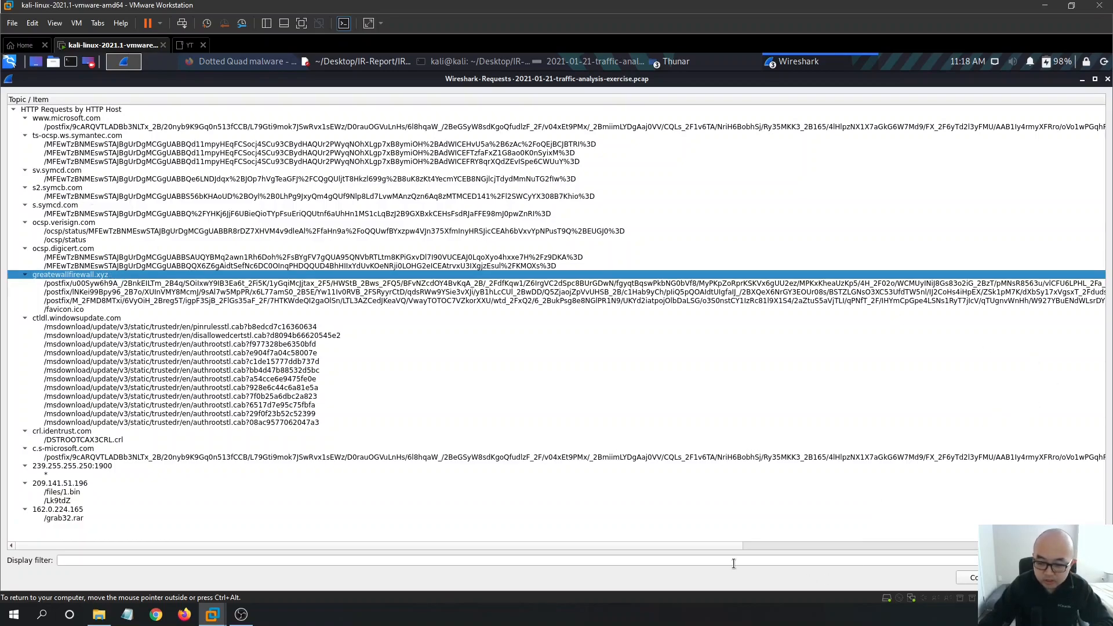
drag(714, 545, 476, 550)
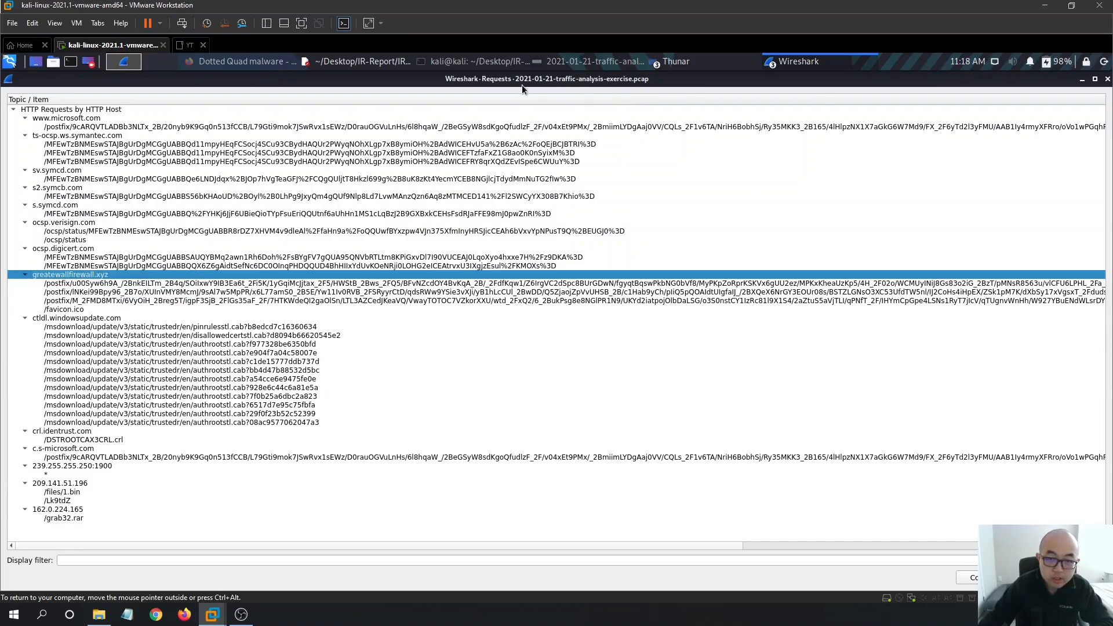
double_click(493, 84)
- Start replacing the old IP filter with an 'http contains' expression
drag(251, 129, 47, 131)
text(http)
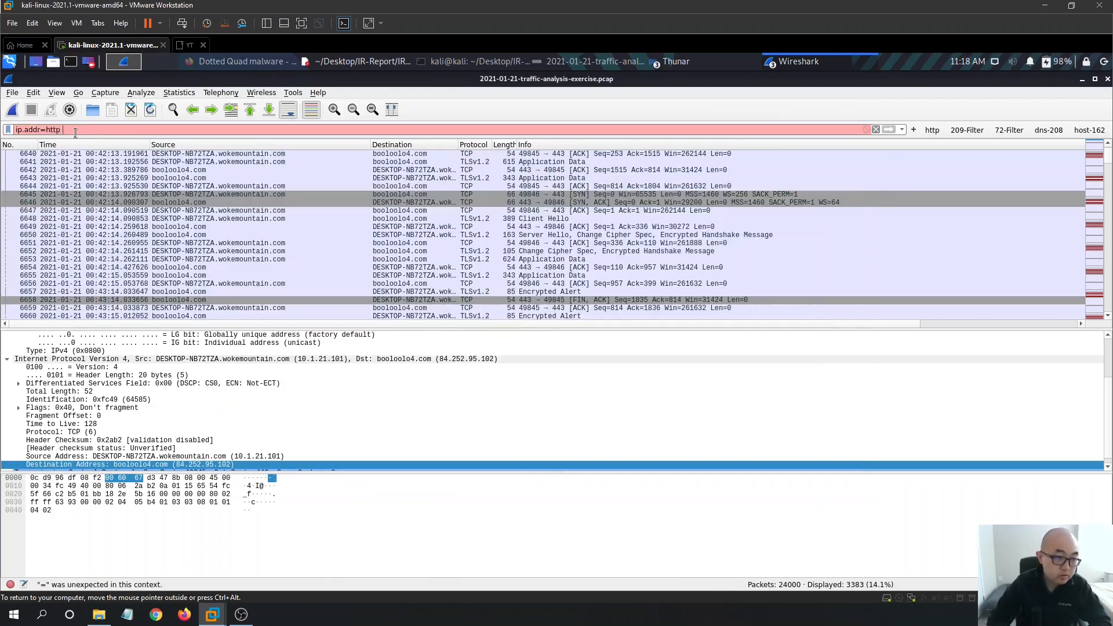
key(BackSpace)
key(BackSpace)
key(BackSpace)
key(BackSpace)
key(BackSpace)
key(BackSpace)
key(BackSpace)
key(BackSpace)
key(BackSpace)
key(BackSpace)
key(BackSpace)
key(BackSpace)
text(http com)
key(BackSpace)
text(ntains )
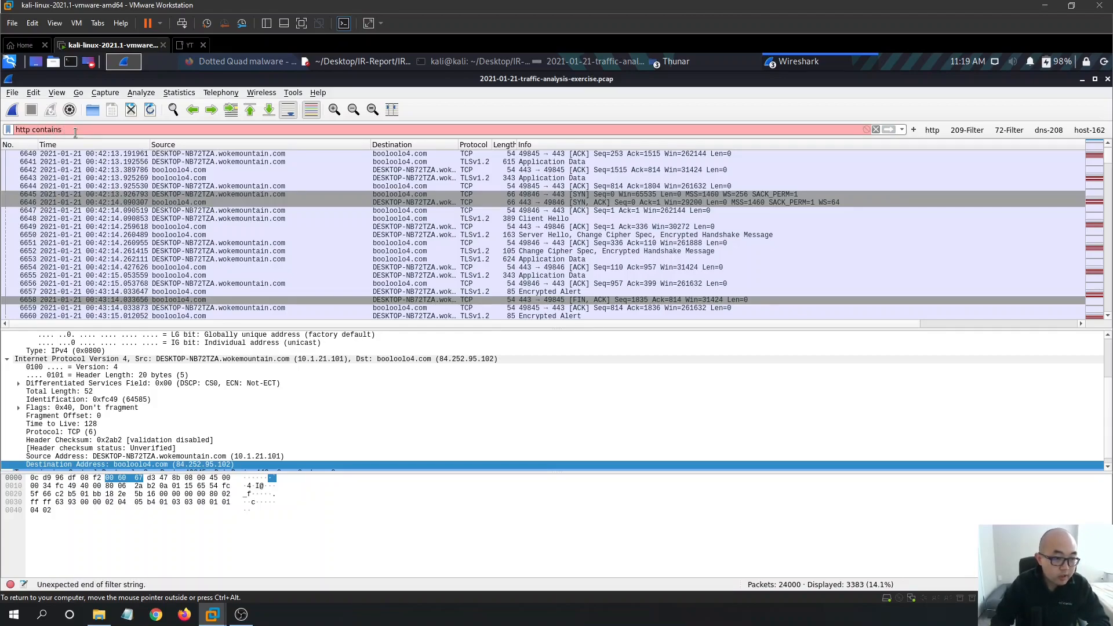
text(ww)
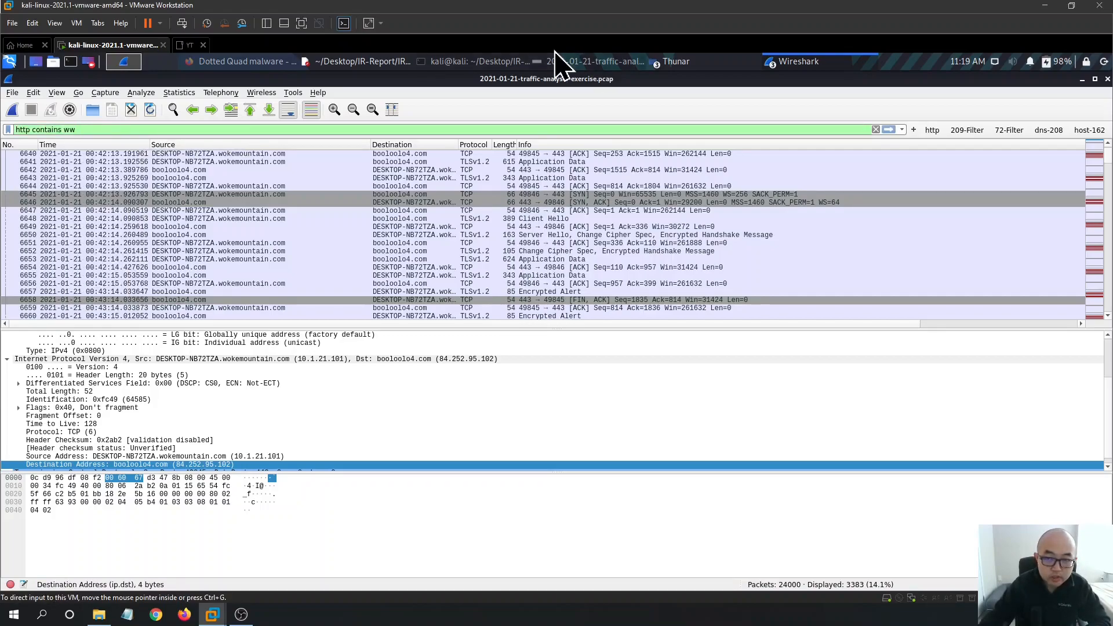
- Copy the greatewallfirewall.xyz host entry from the HTTP requests-by-host list
click(597, 61)
click(607, 63)
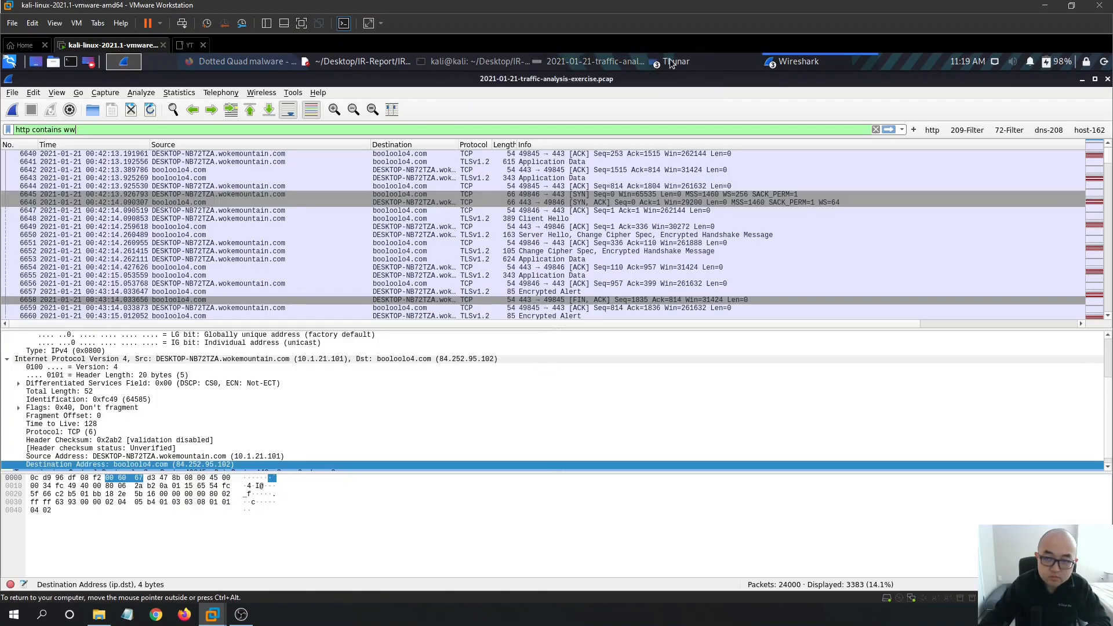
click(672, 62)
click(785, 68)
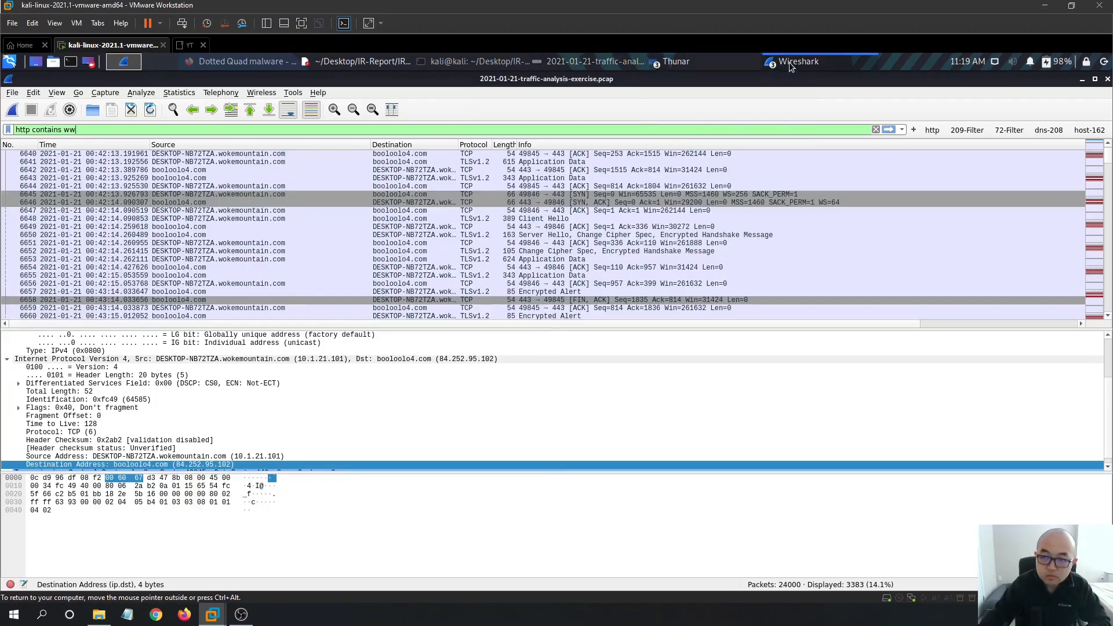
click(789, 65)
click(816, 103)
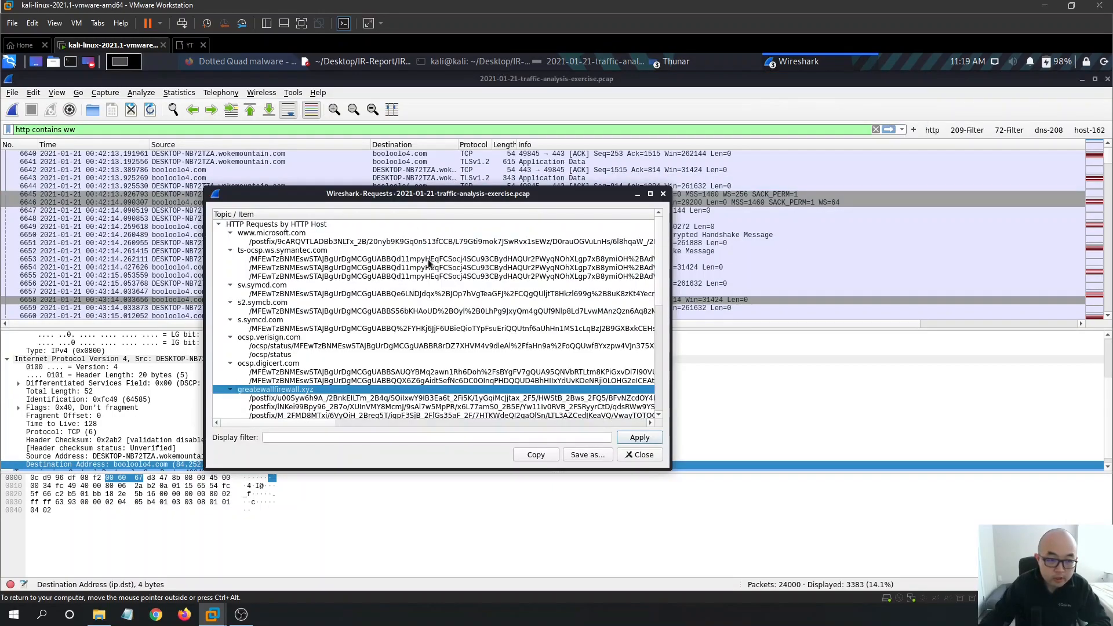
right_click(280, 394)
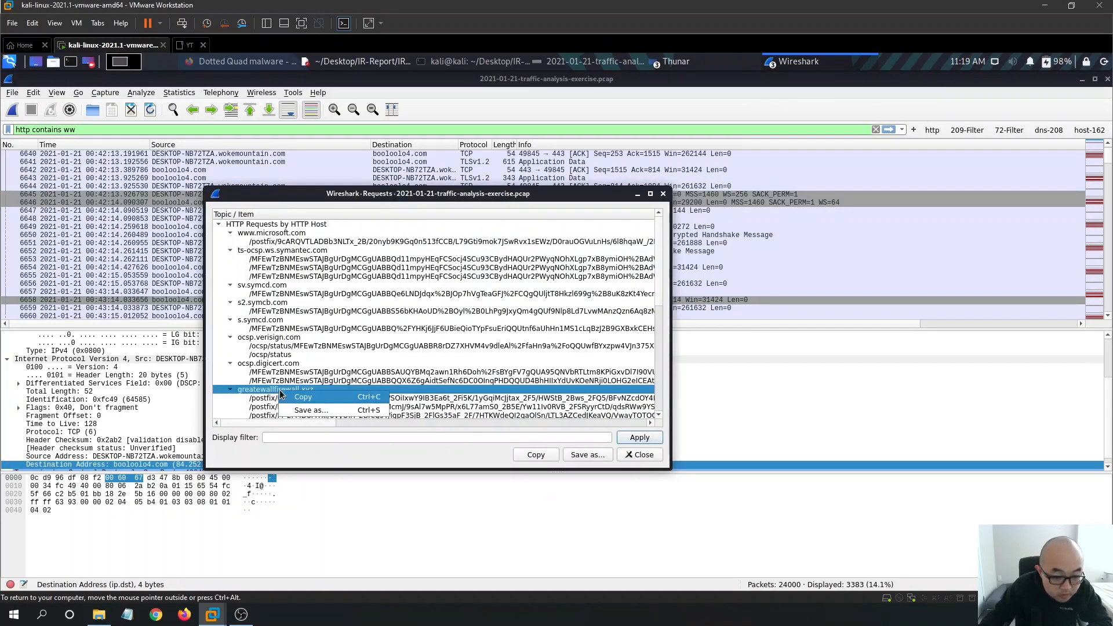
click(301, 397)
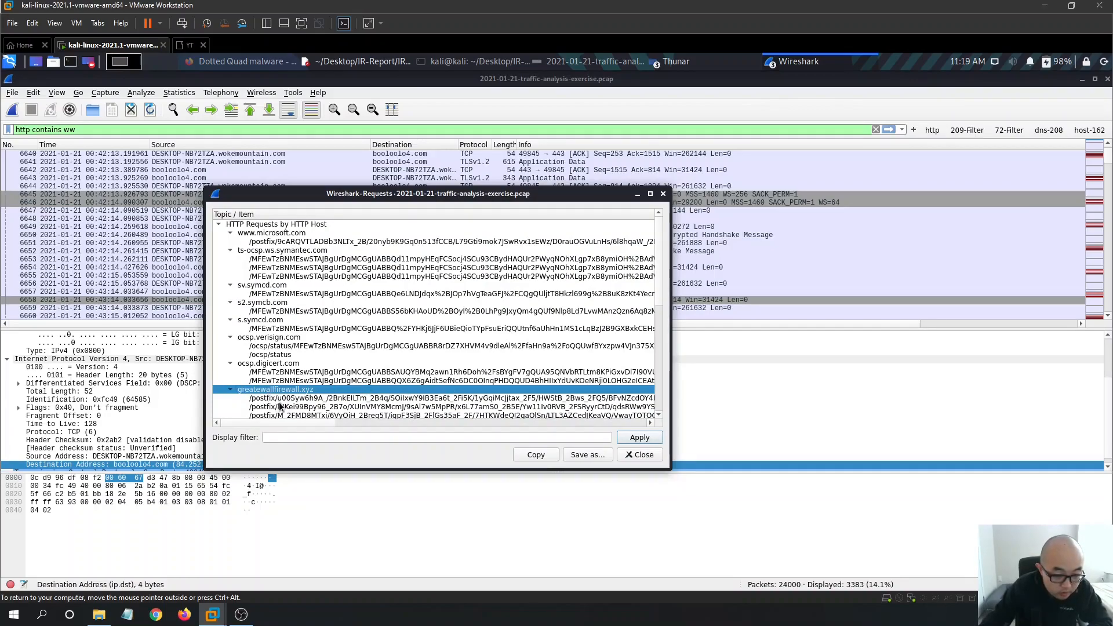
- Apply 'http contains greatwallfirewall.xyz', which matches 0 packets, then return to the Dotted Quad search results
click(130, 131)
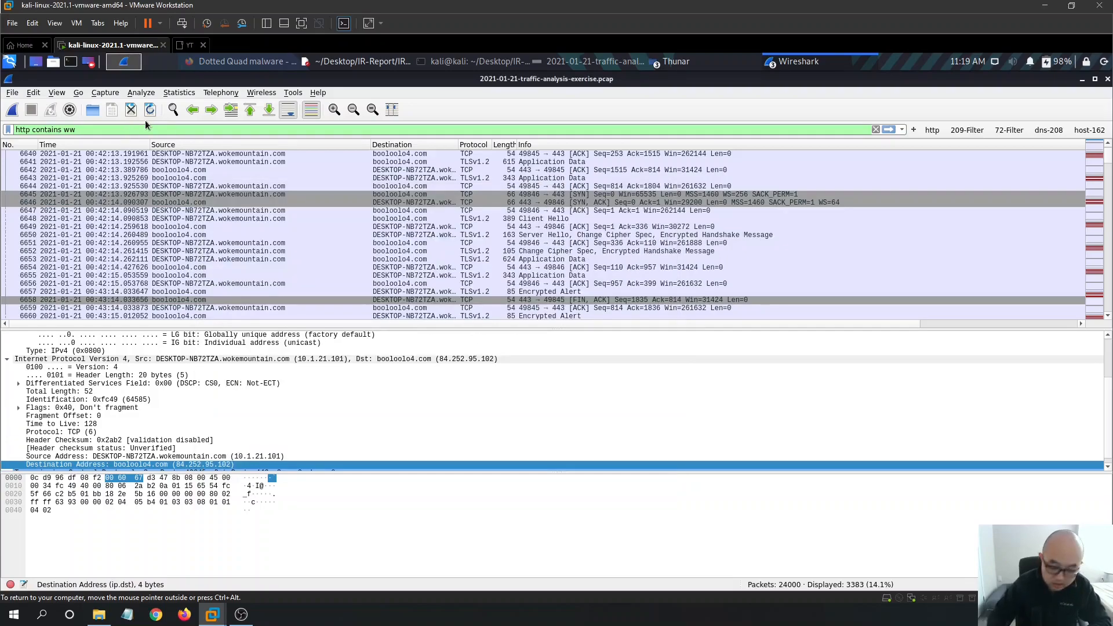
key(BackSpace)
key(BackSpace)
text(great)
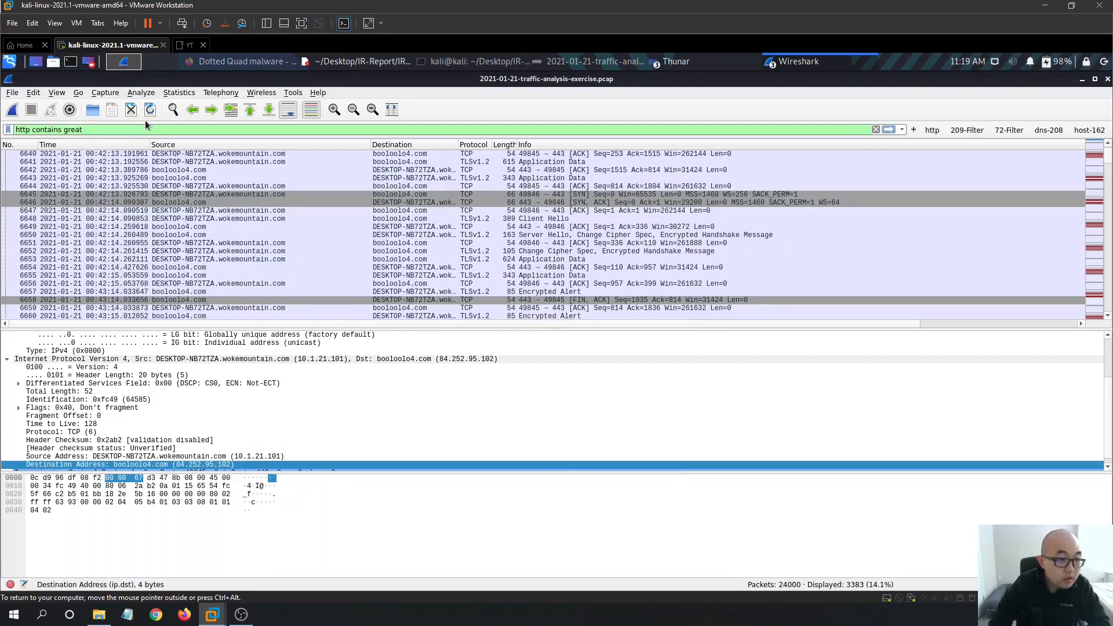
text(wallfirewall.xyz)
key(Return)
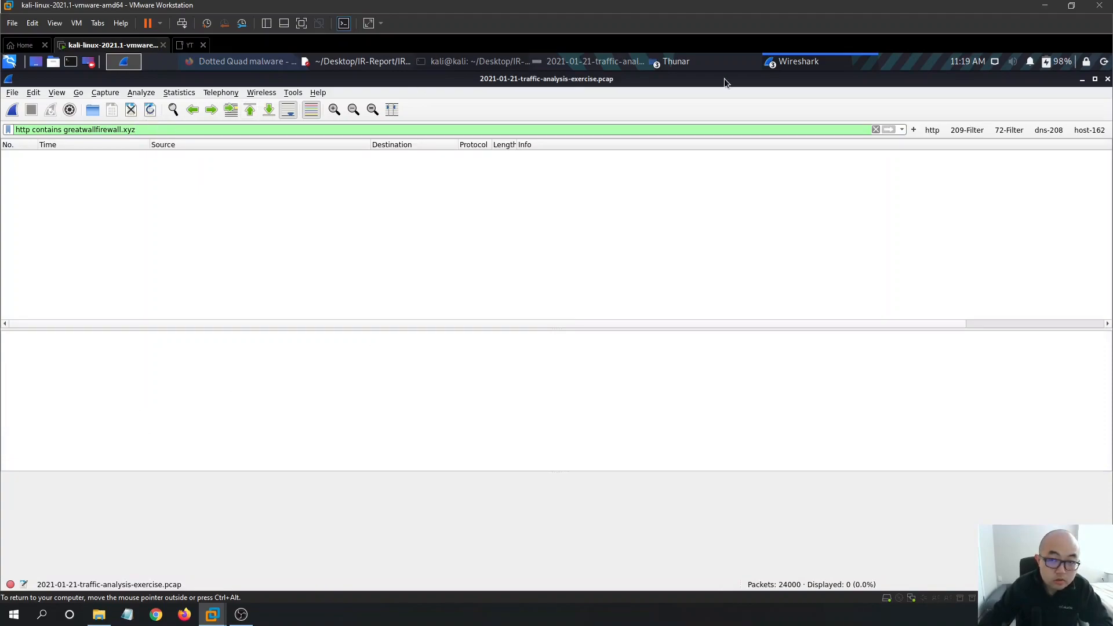
click(843, 66)
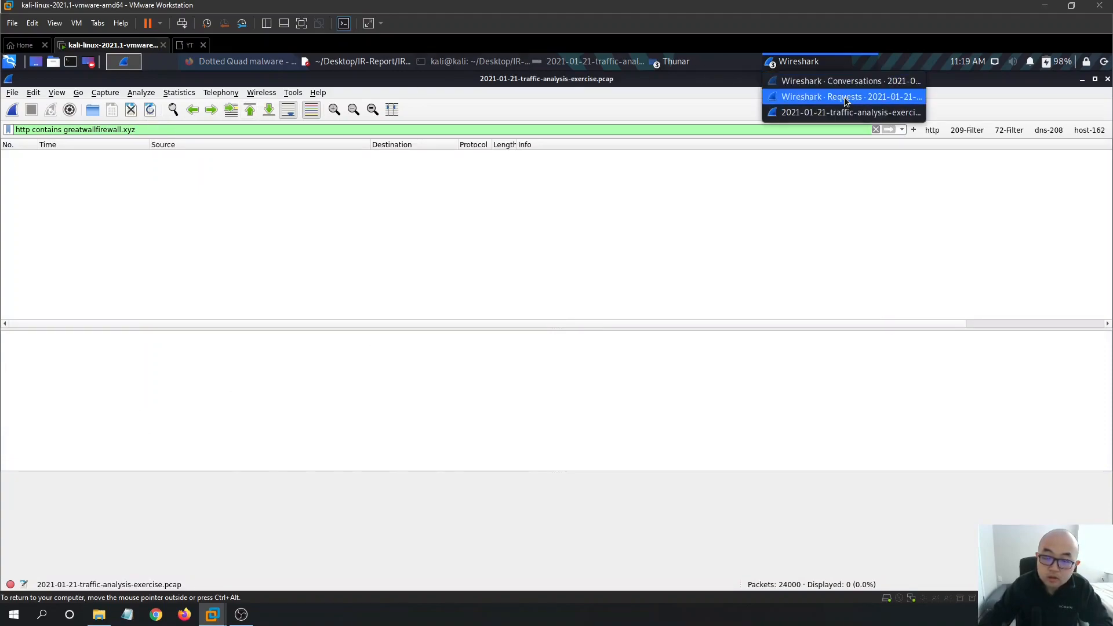
click(844, 96)
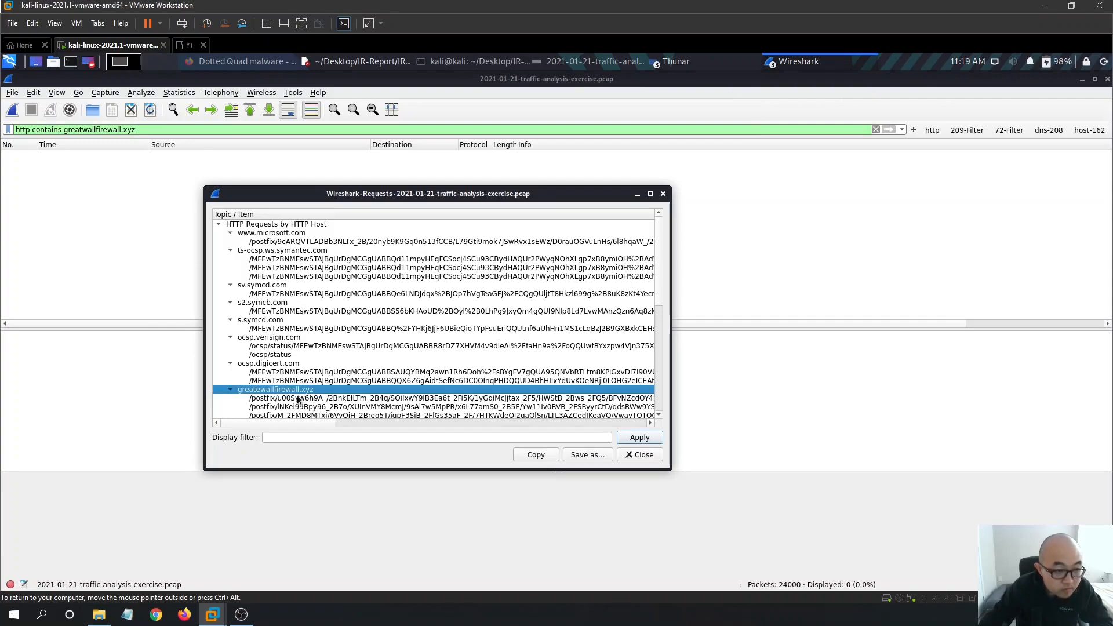
click(273, 64)
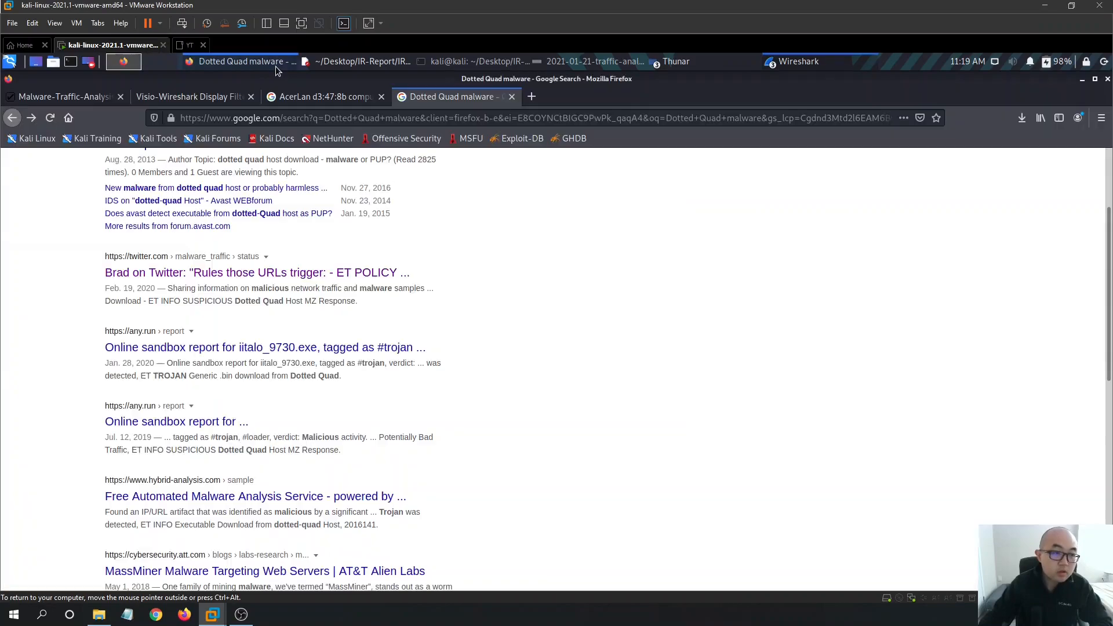
- Search Google for 'wireshark filter url' and open the osqa-ask.wireshark.org answer on filtering by website
click(536, 98)
text(wireshark filter url)
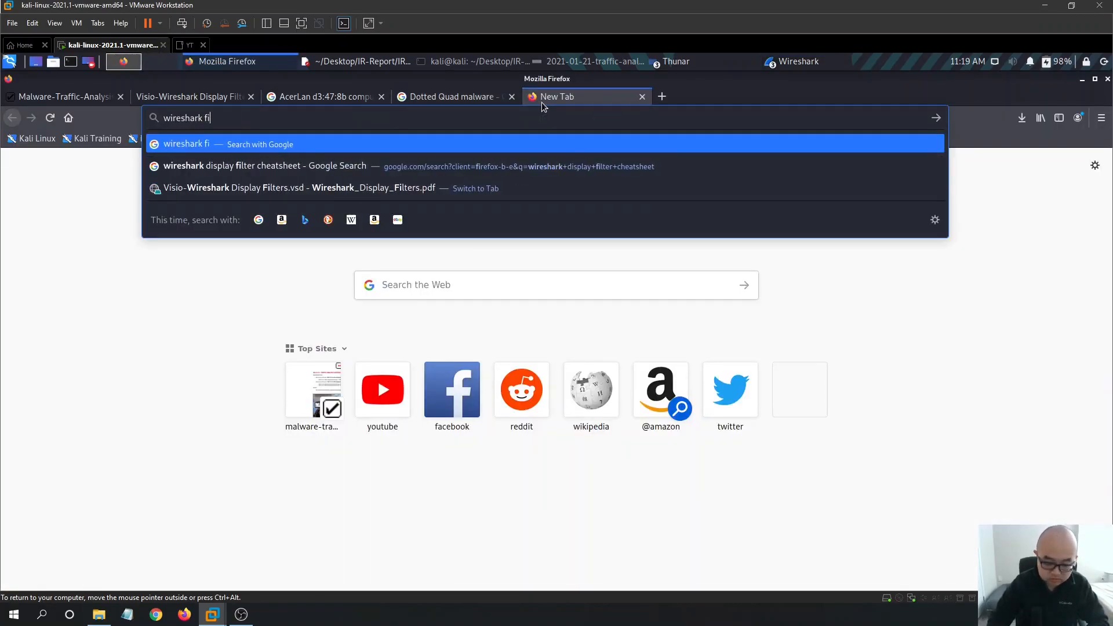
key(Return)
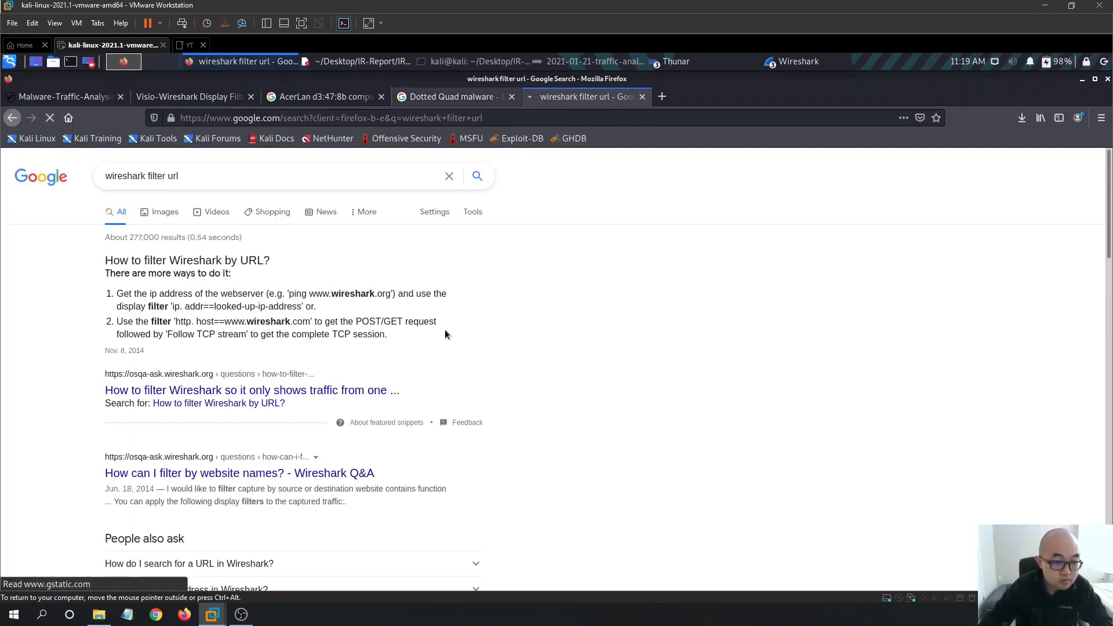
scroll(454, 318, down, 1)
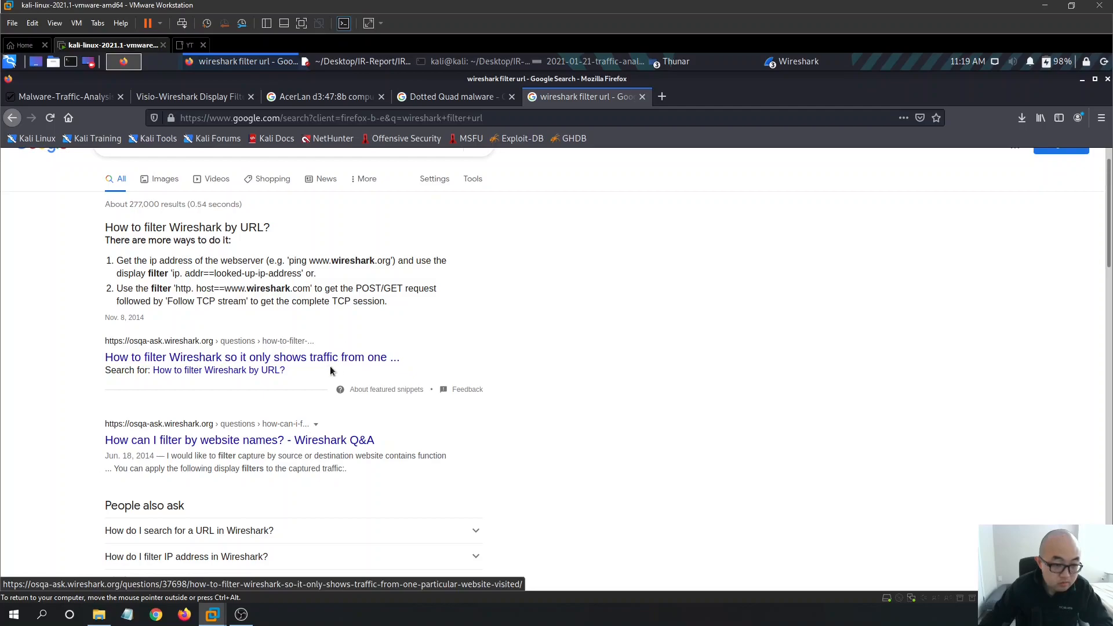
click(307, 357)
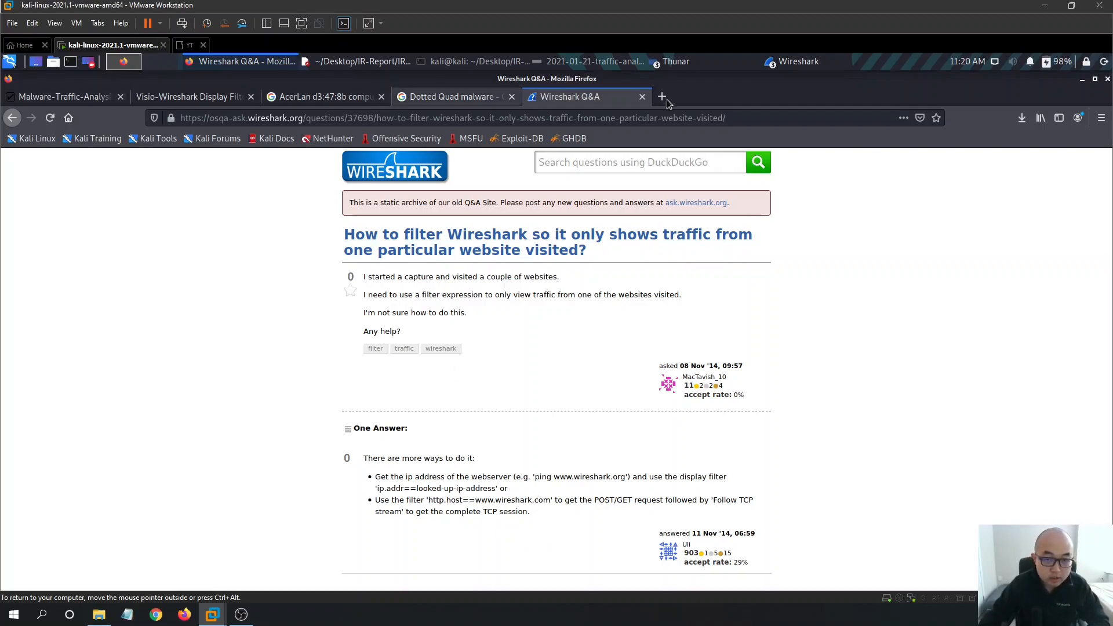
click(779, 62)
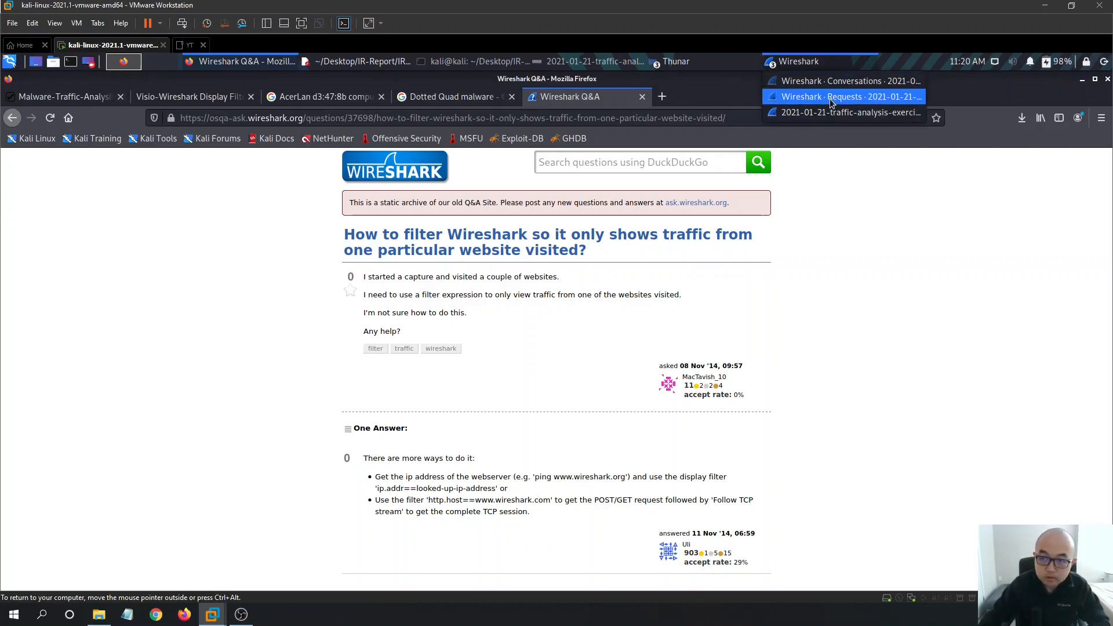
- Change the filter to http.host==greatwallfirewall.xyz and apply it
click(850, 112)
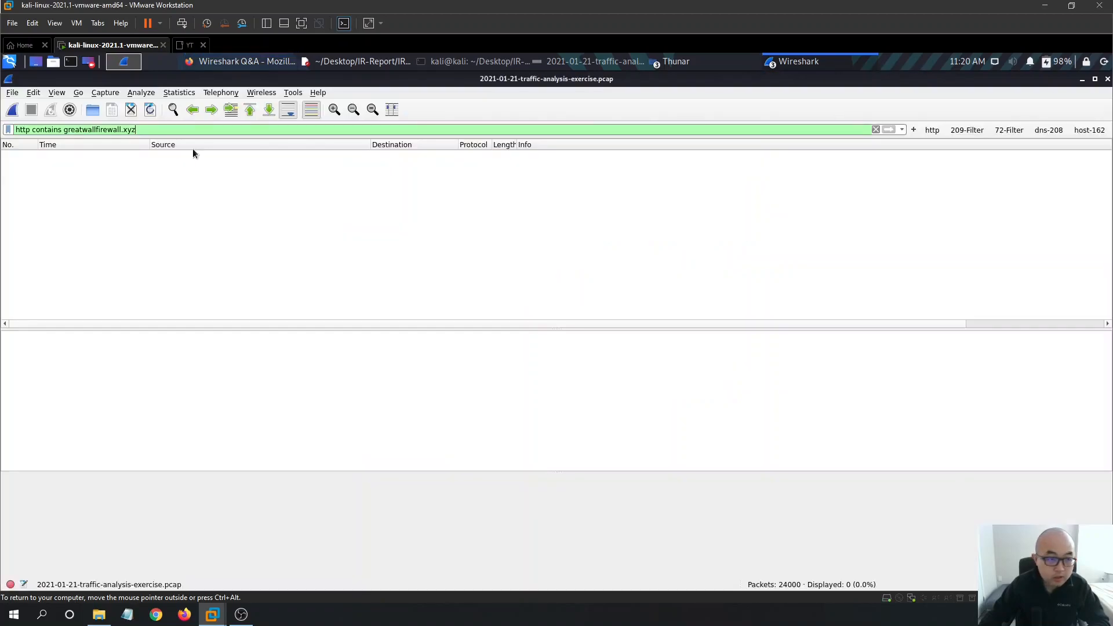
drag(62, 133, 31, 132)
text(.host==)
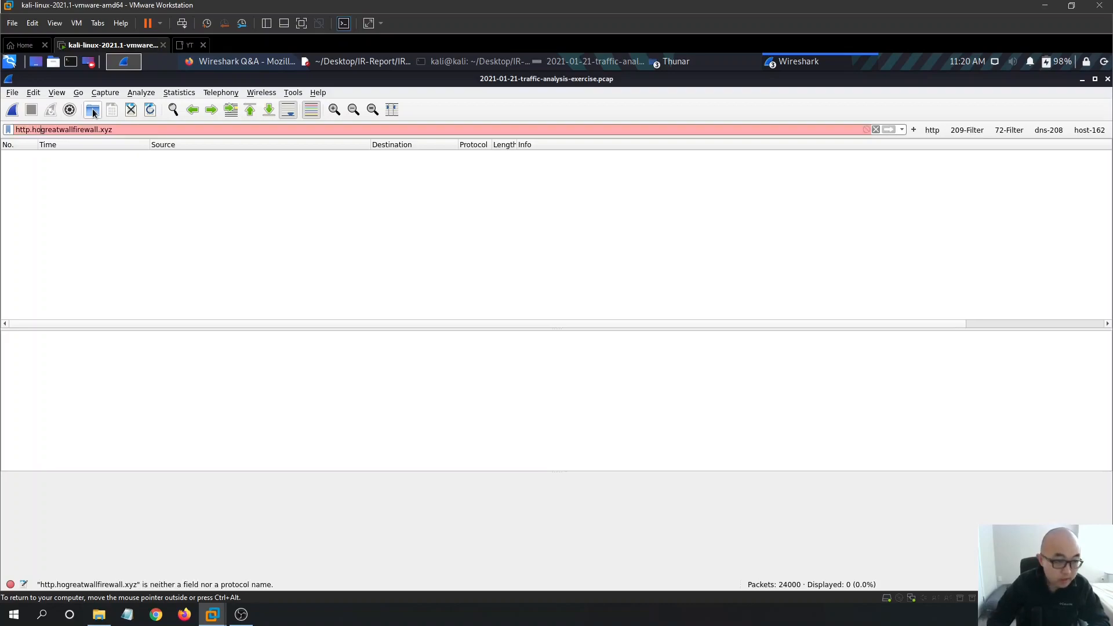
key(Return)
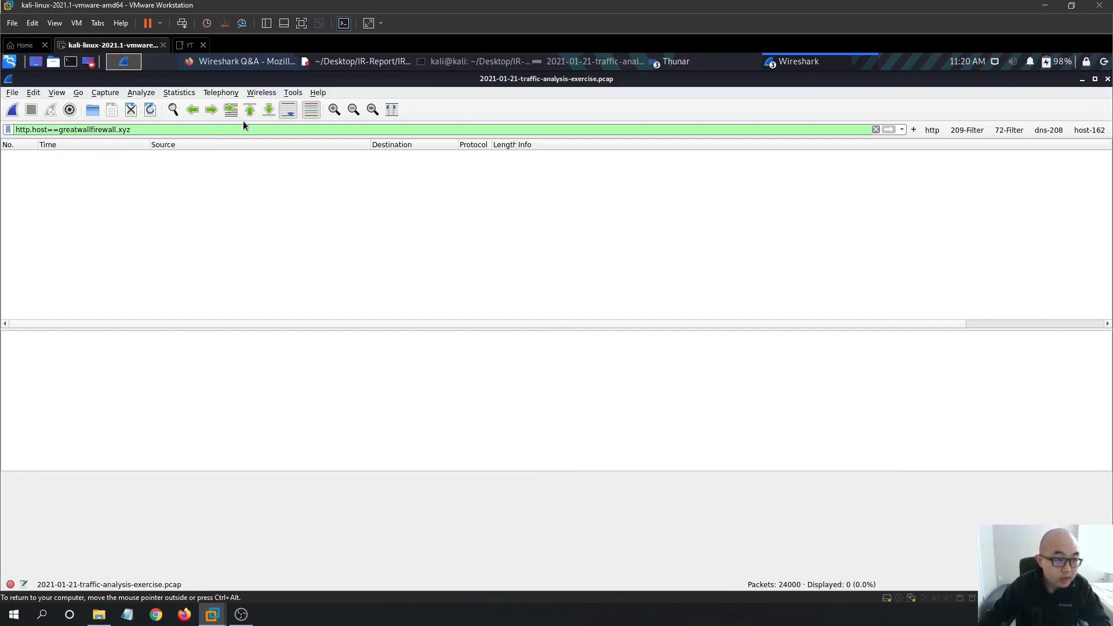
- Correct the host to greatewallfirewall.xyz and inspect the matching requests, packets 3448 and 2832
click(806, 63)
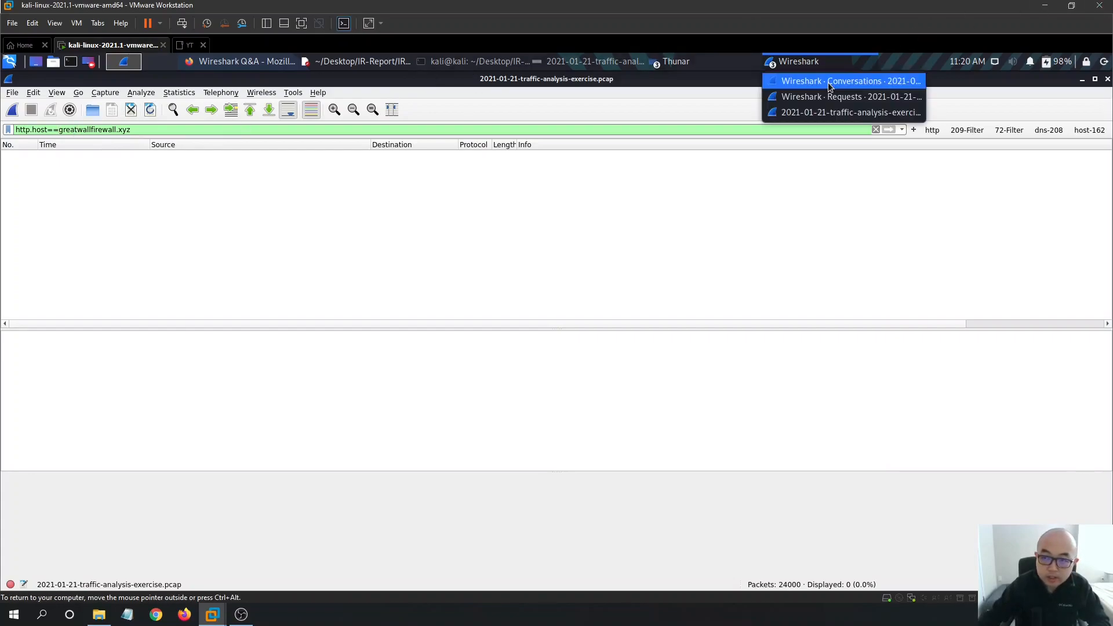
click(840, 97)
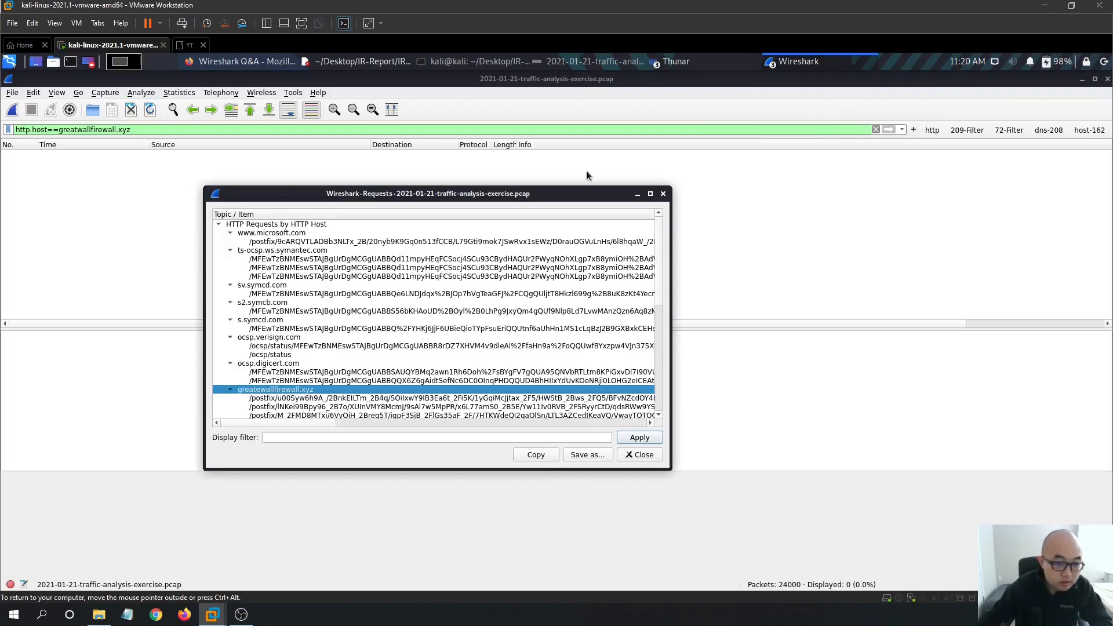
click(80, 132)
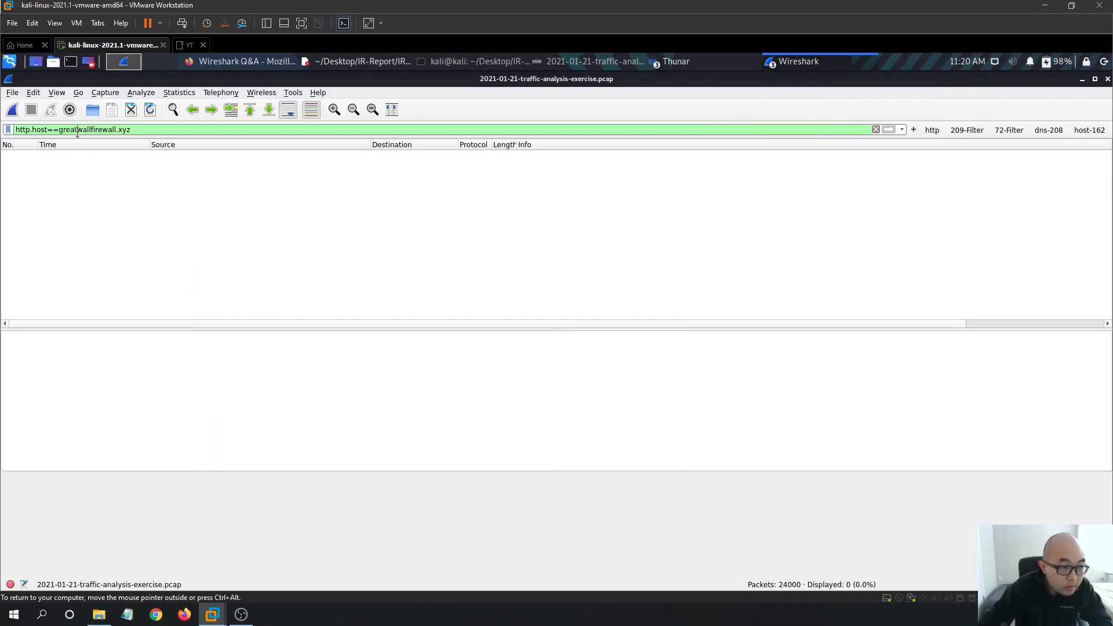
text(e)
key(Return)
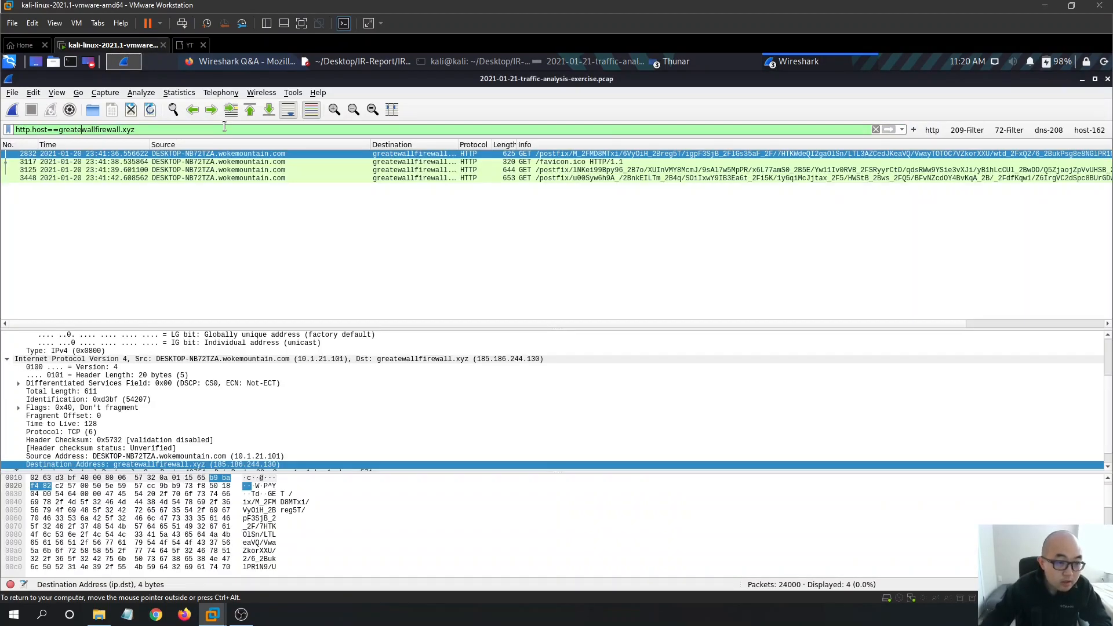
click(613, 178)
click(489, 154)
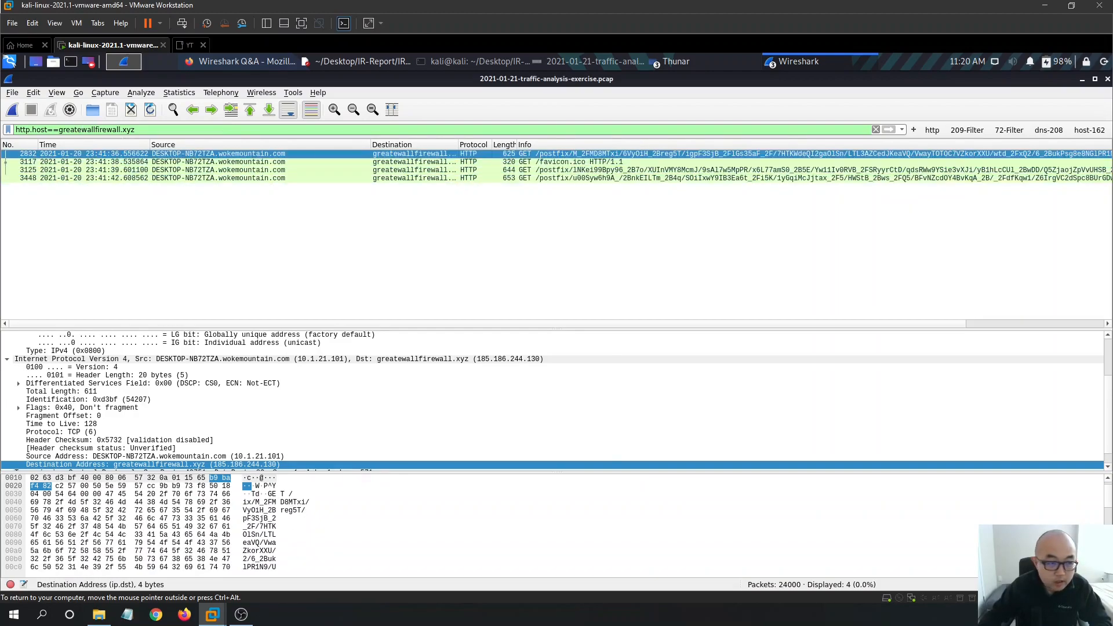
- Follow the HTTP stream of packet 2832
right_click(426, 154)
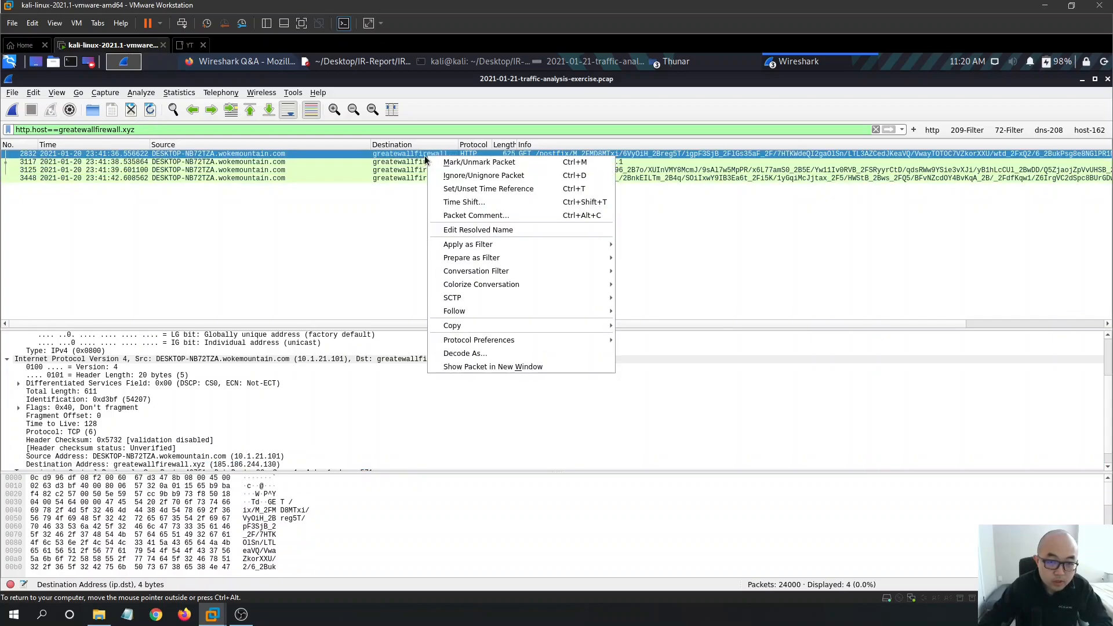
mouse_move(469, 313)
click(638, 352)
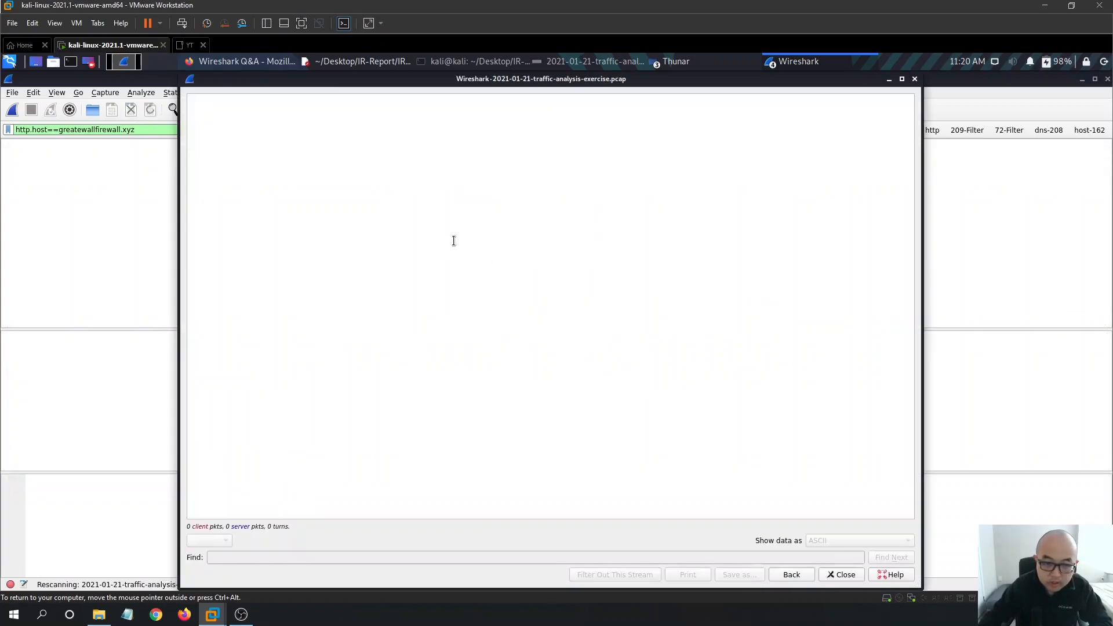
scroll(537, 208, down, 8)
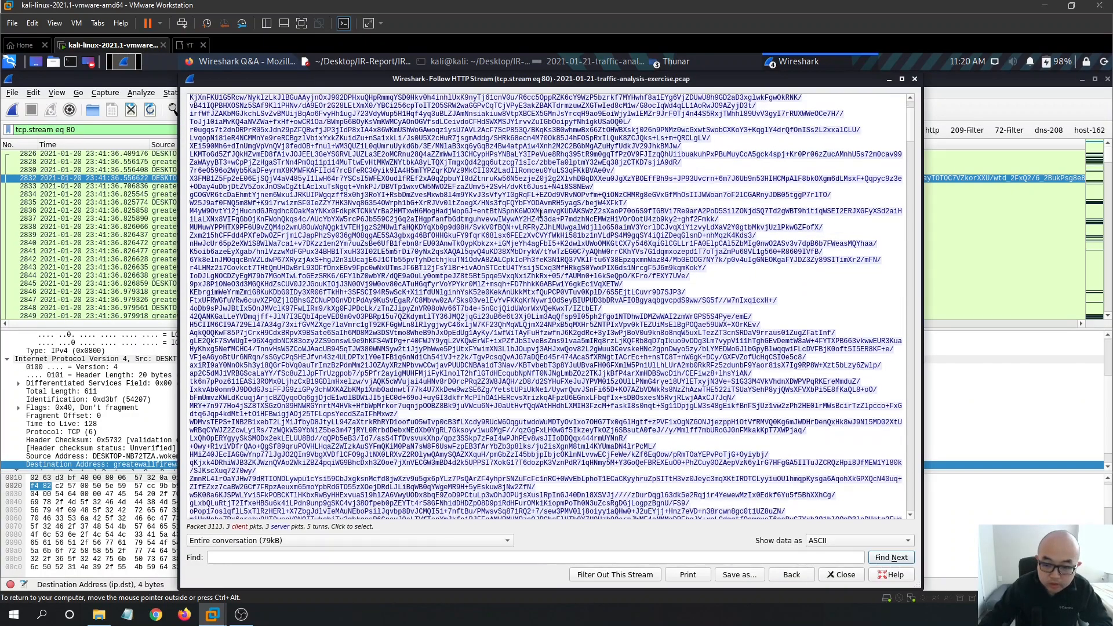
drag(910, 141, 860, 239)
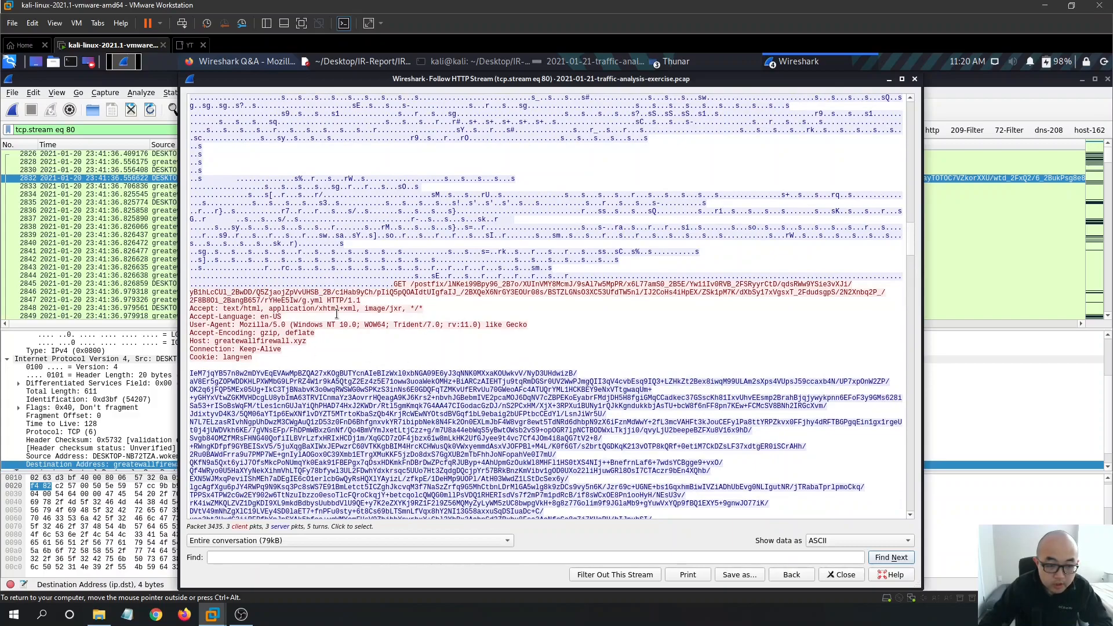
- Examine the GET request path and the base64 response body in the stream
drag(452, 286, 422, 293)
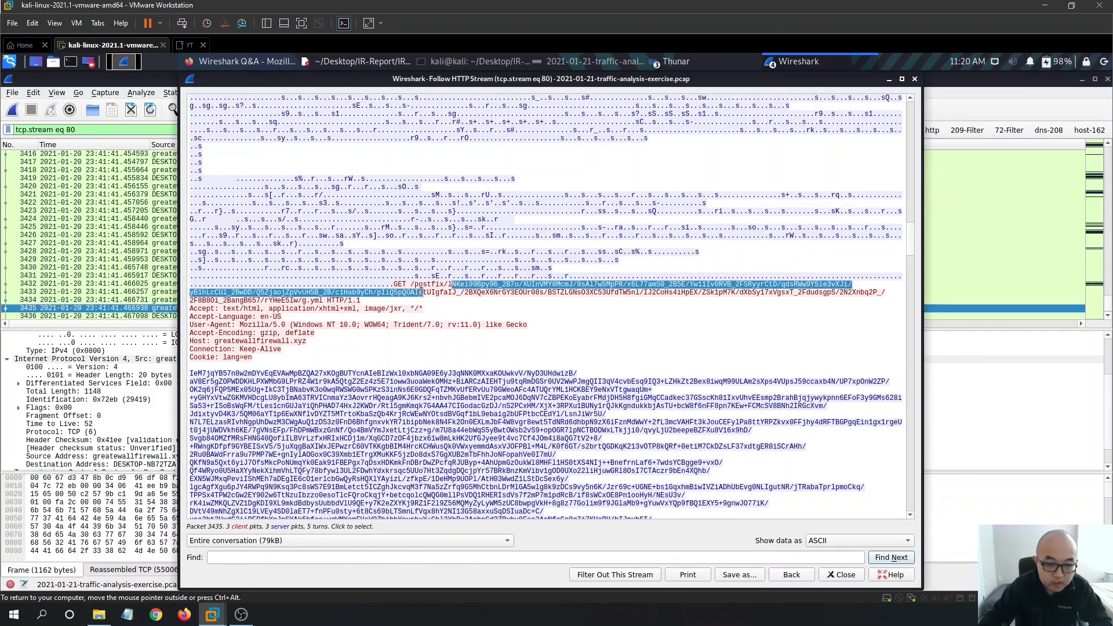
click(604, 317)
mouse_move(909, 254)
mouse_down()
mouse_move(906, 269)
mouse_move(915, 252)
mouse_up()
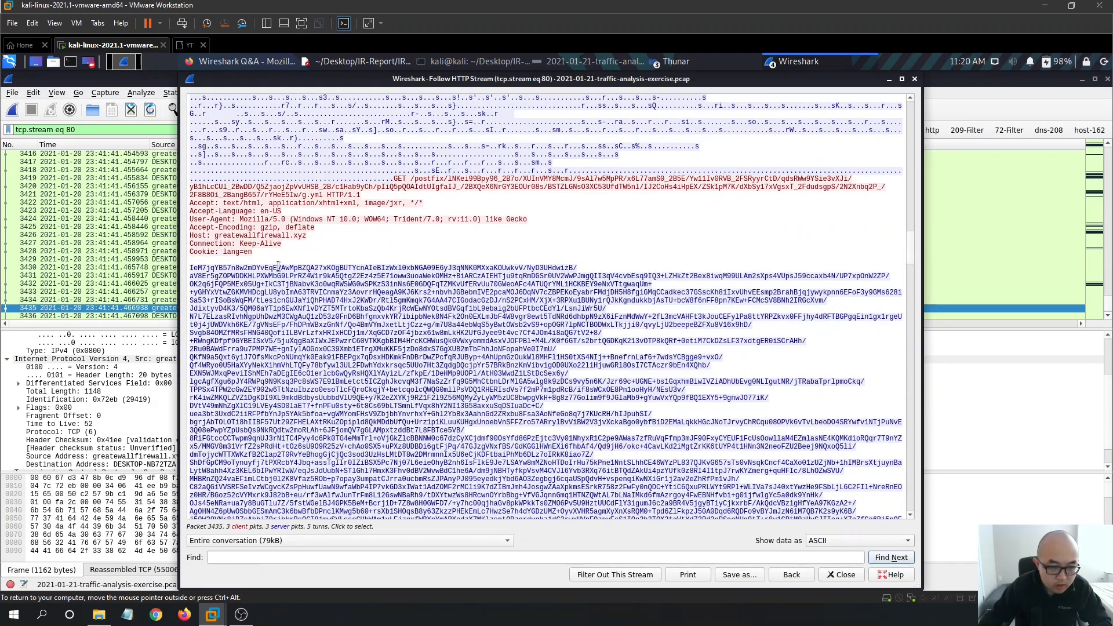
drag(192, 264, 590, 438)
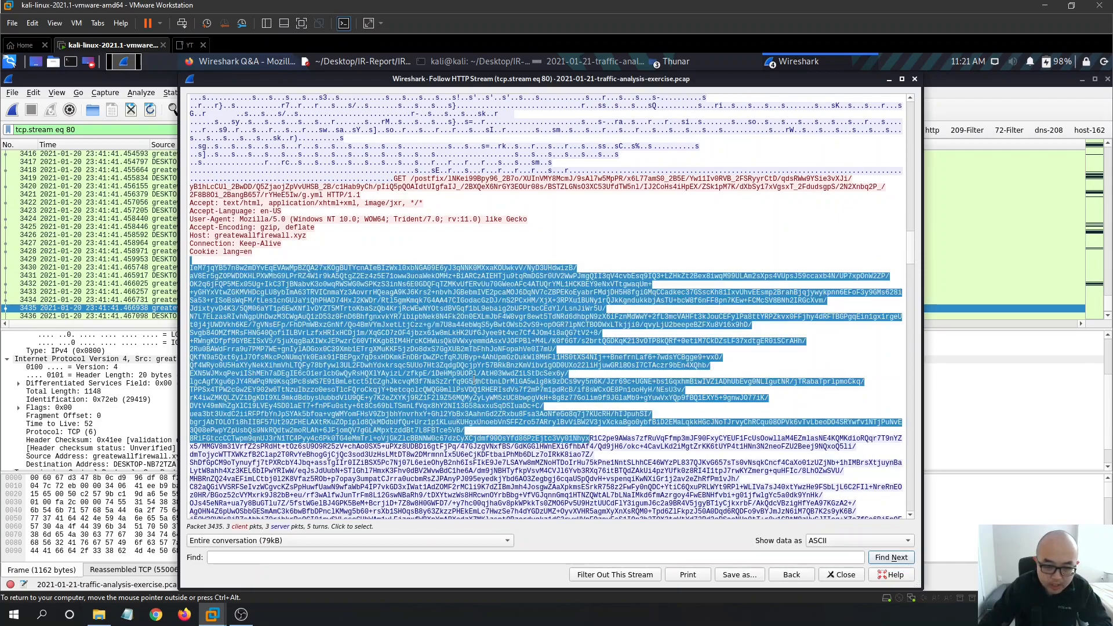
click(659, 309)
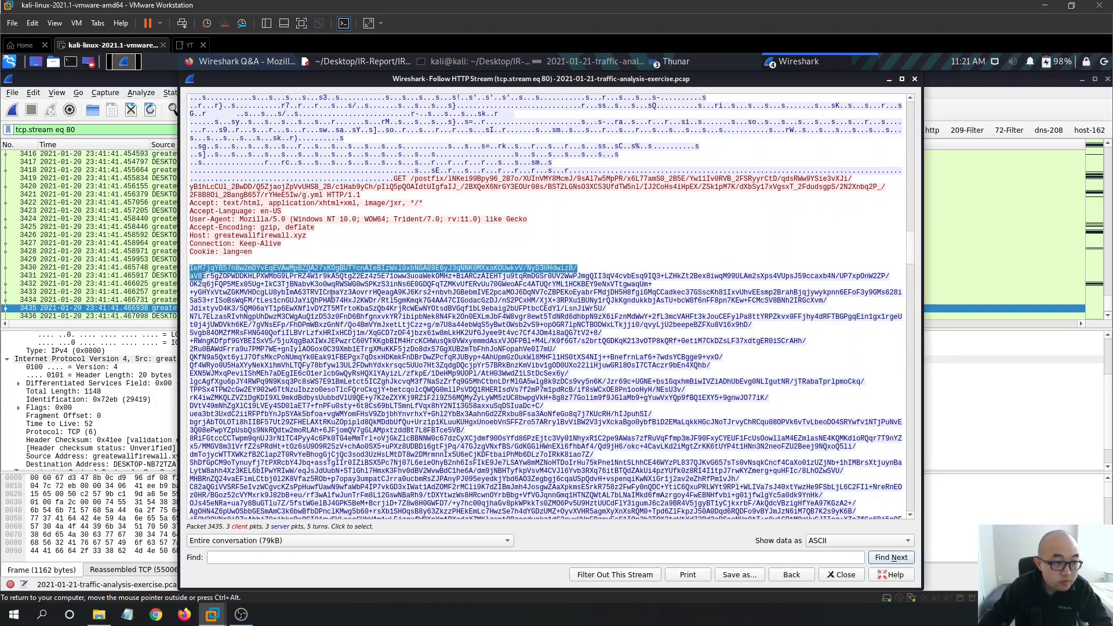
drag(192, 266, 404, 376)
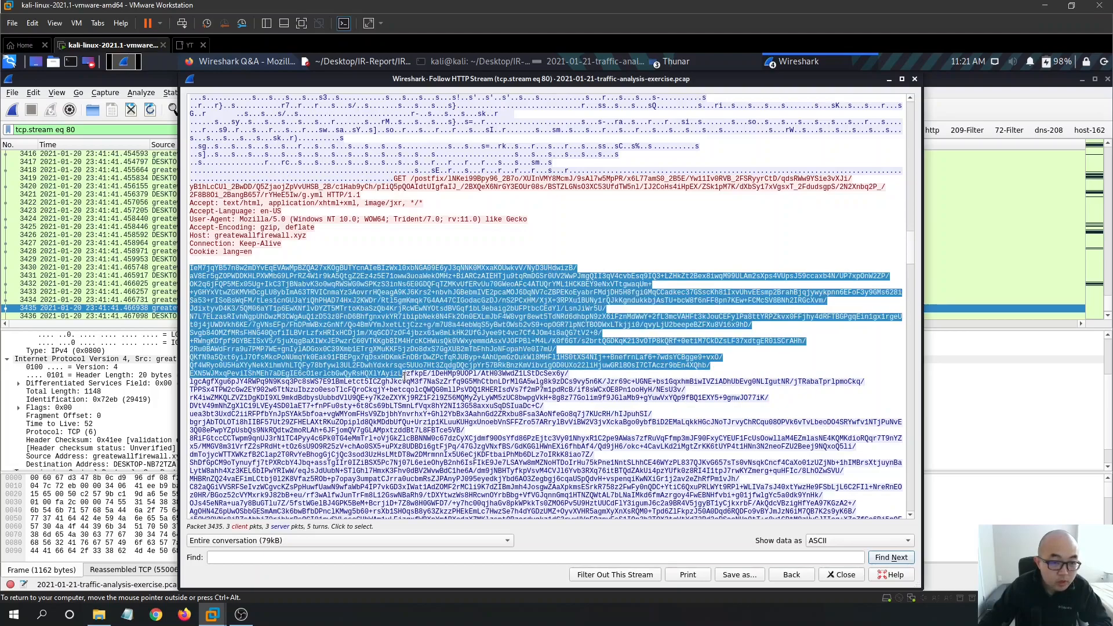
click(395, 272)
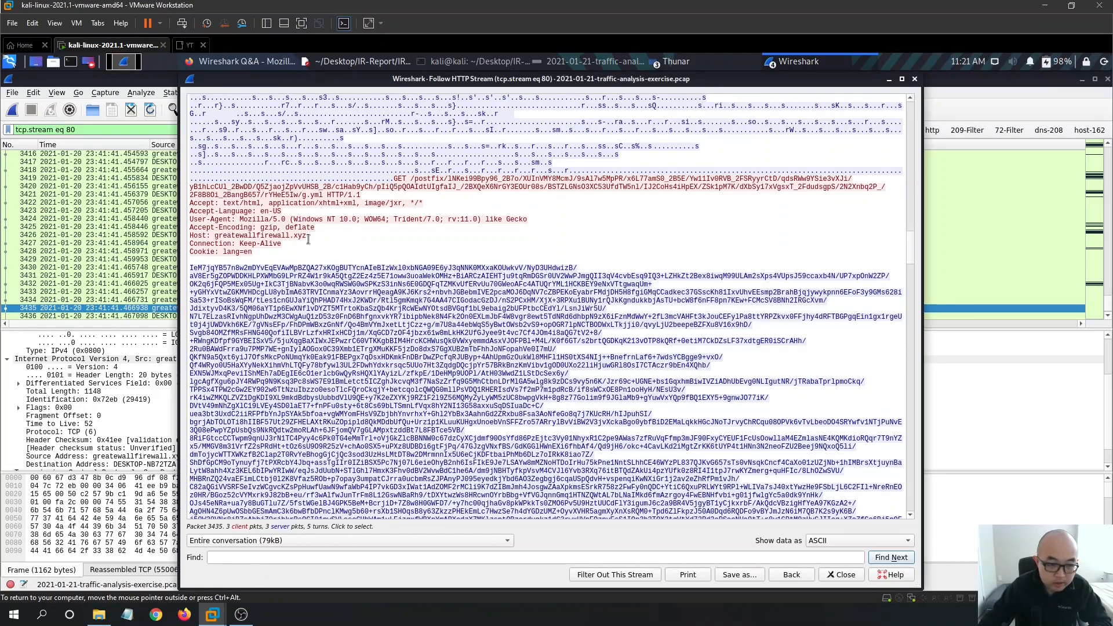
- Copy the Host value greatewallfirewall.xyz and bring IR-Report.txt back up
drag(305, 237, 213, 237)
right_click(229, 236)
click(249, 239)
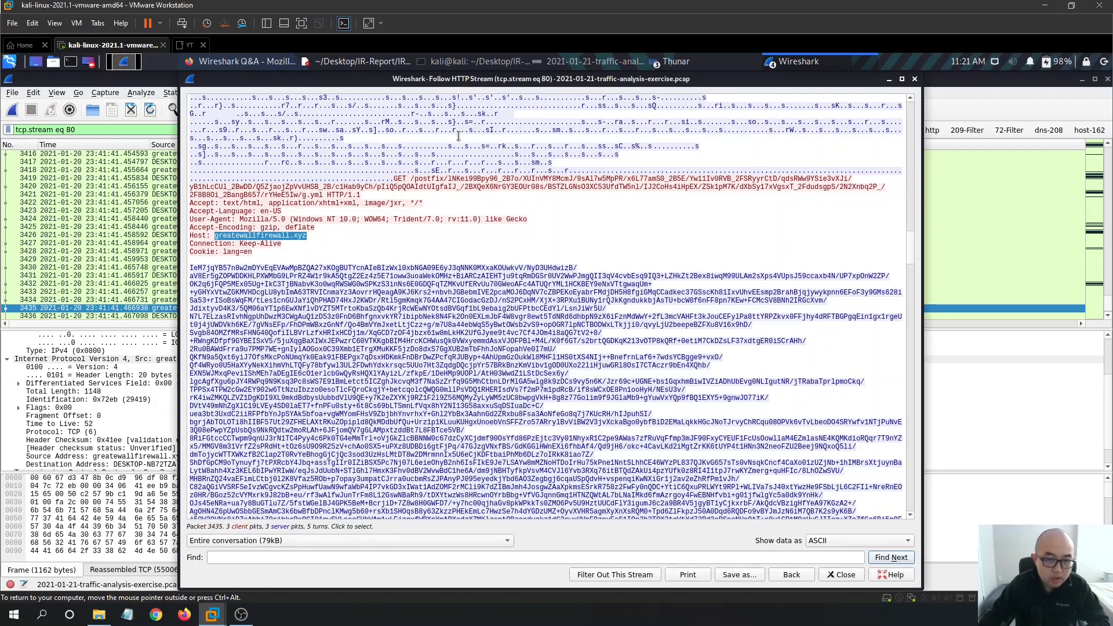
click(371, 64)
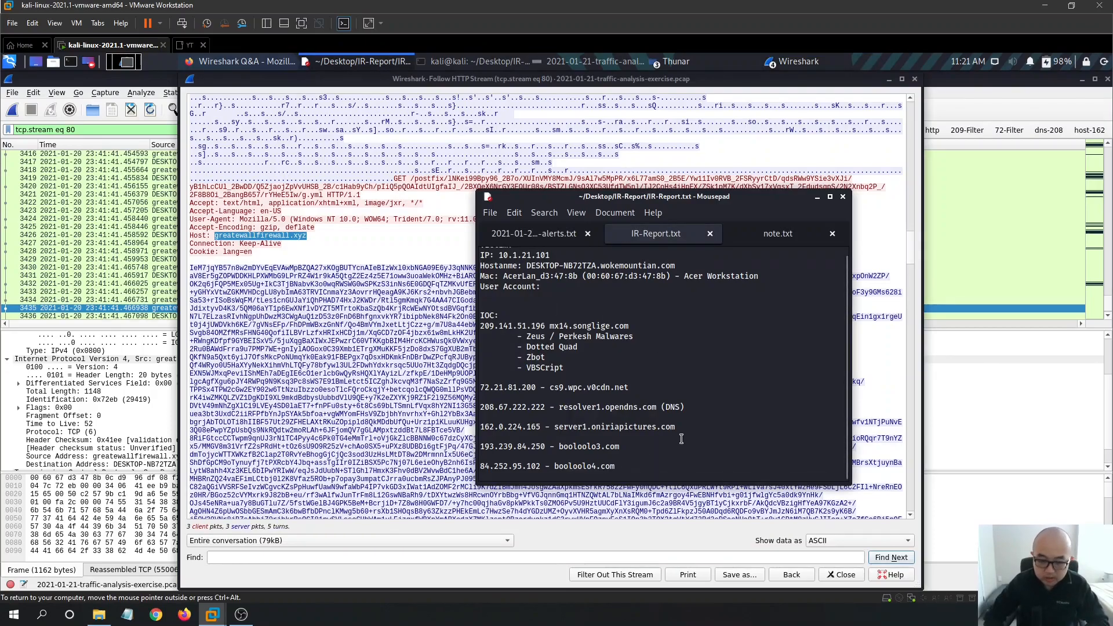
- Paste greatewallfirewall.xyz on a new line below booloolo4.com and close the HTTP stream view
key(Return)
key(Return)
key(ctrl+v)
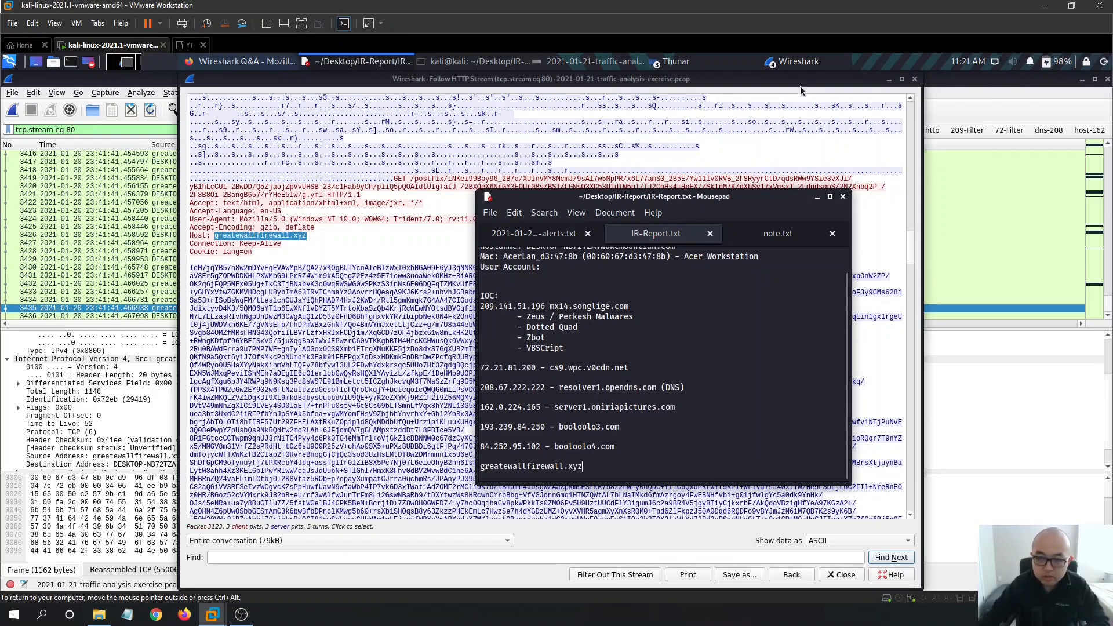
click(914, 79)
click(794, 60)
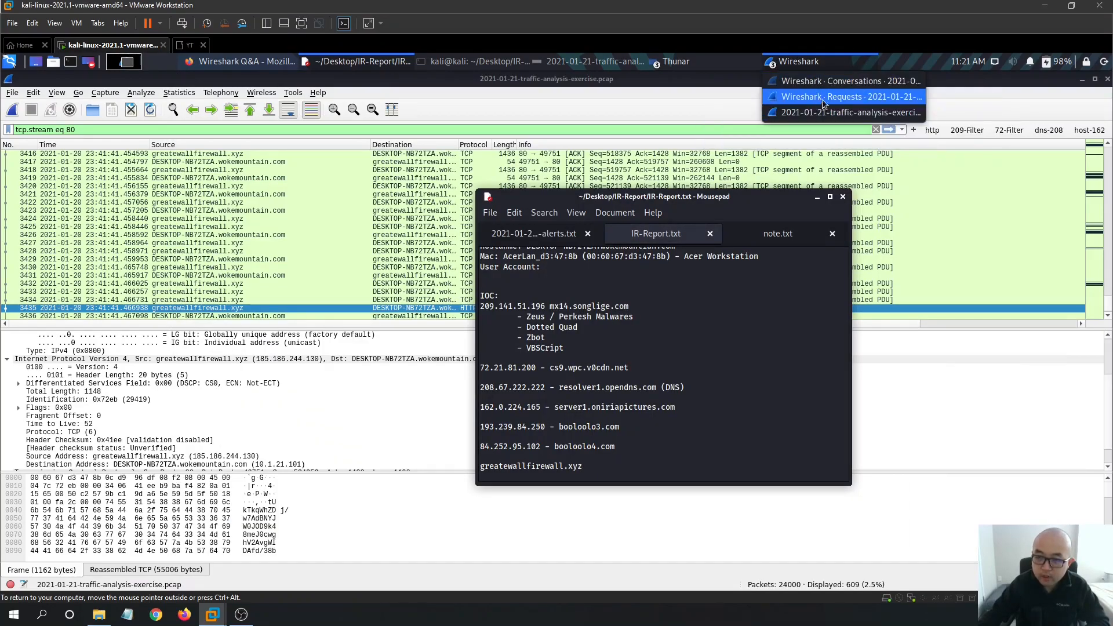
- Reposition the requests-by-host window, scroll to /files/1.bin and /grab32.rar, and maximize it
click(851, 99)
drag(439, 197, 564, 225)
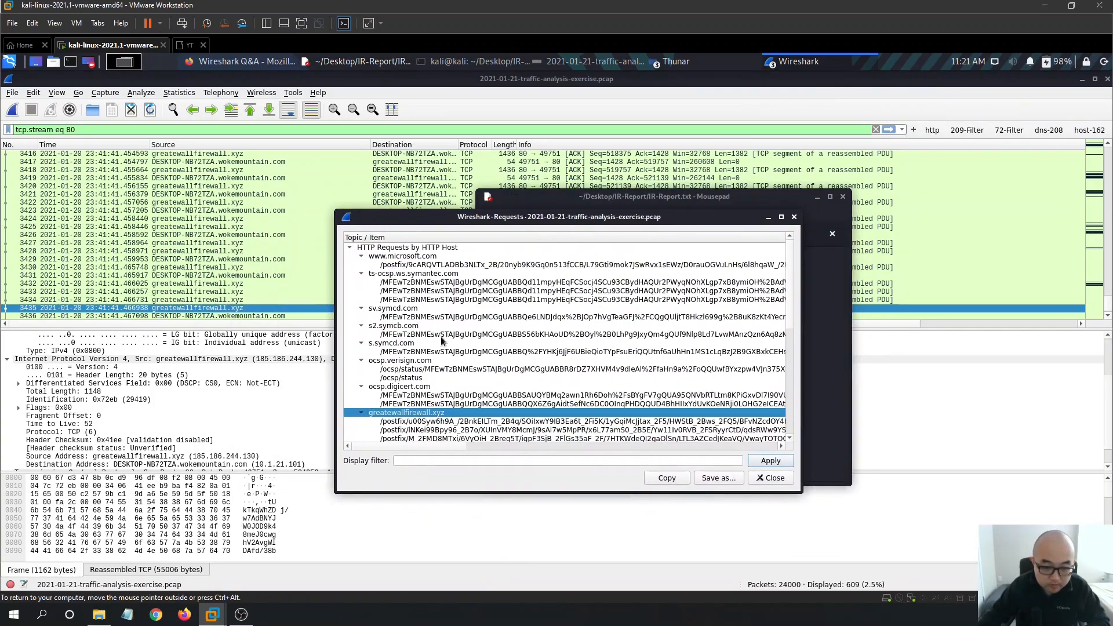
scroll(447, 345, down, 6)
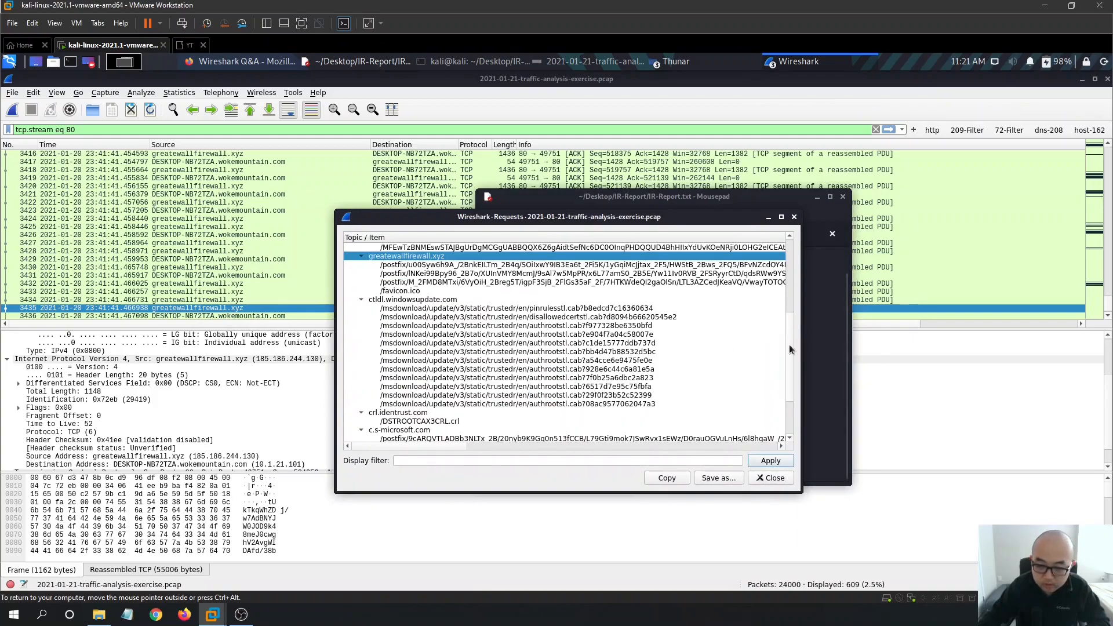
scroll(522, 365, down, 3)
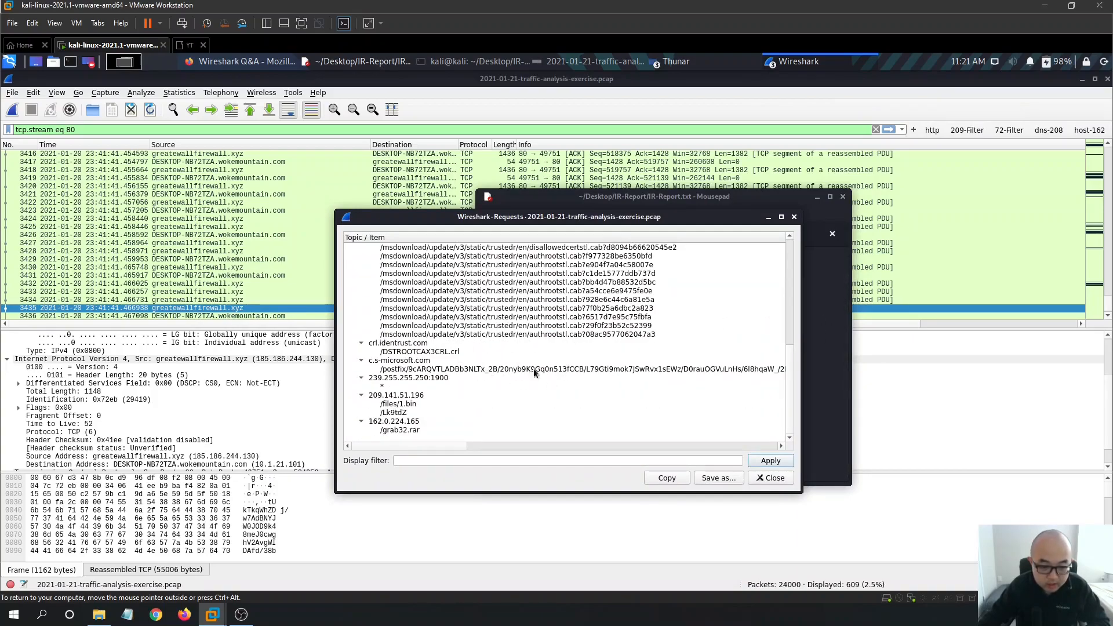
drag(791, 361, 791, 263)
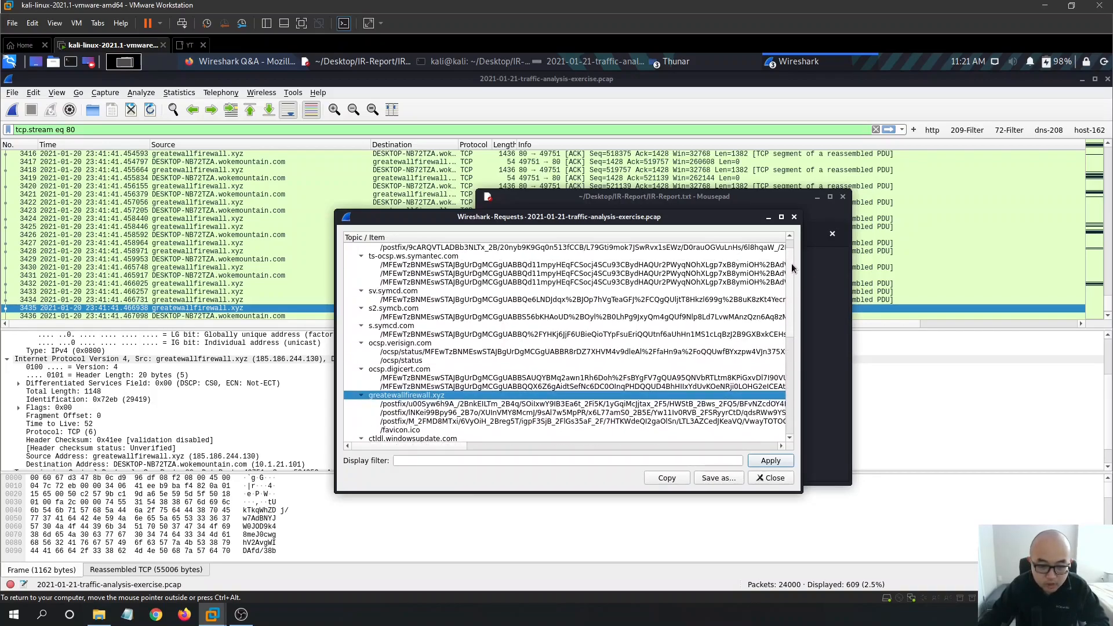
click(782, 217)
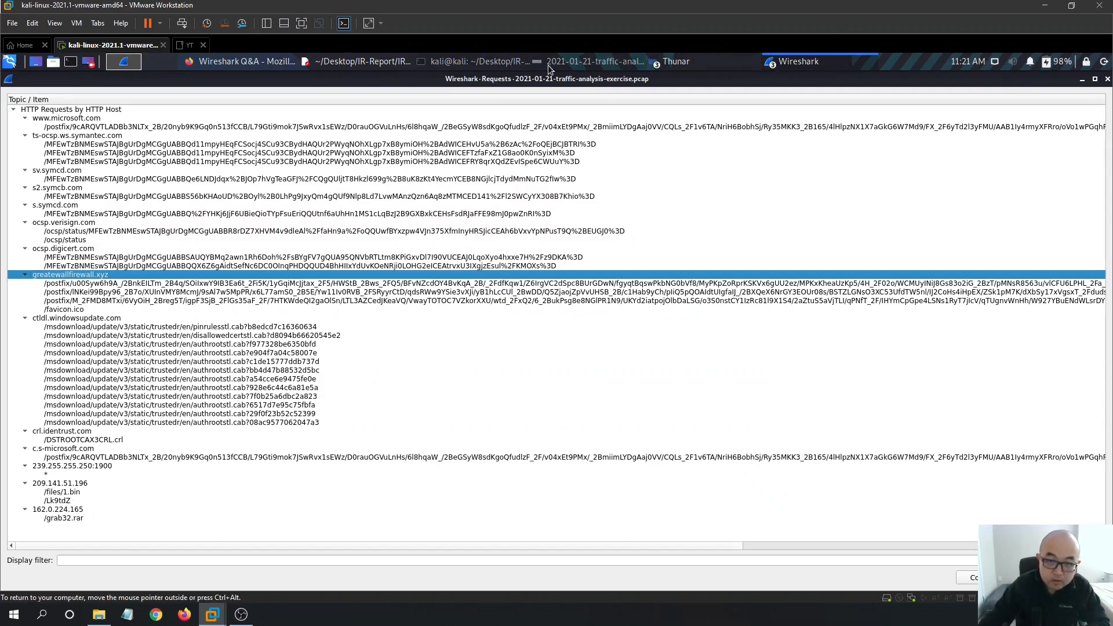
- Add the downloaded file names 1.bin, LK9tdZ and grab32.rar under greatewallfirewall.xyz and save IR-Report.txt
click(374, 65)
drag(645, 192, 630, 162)
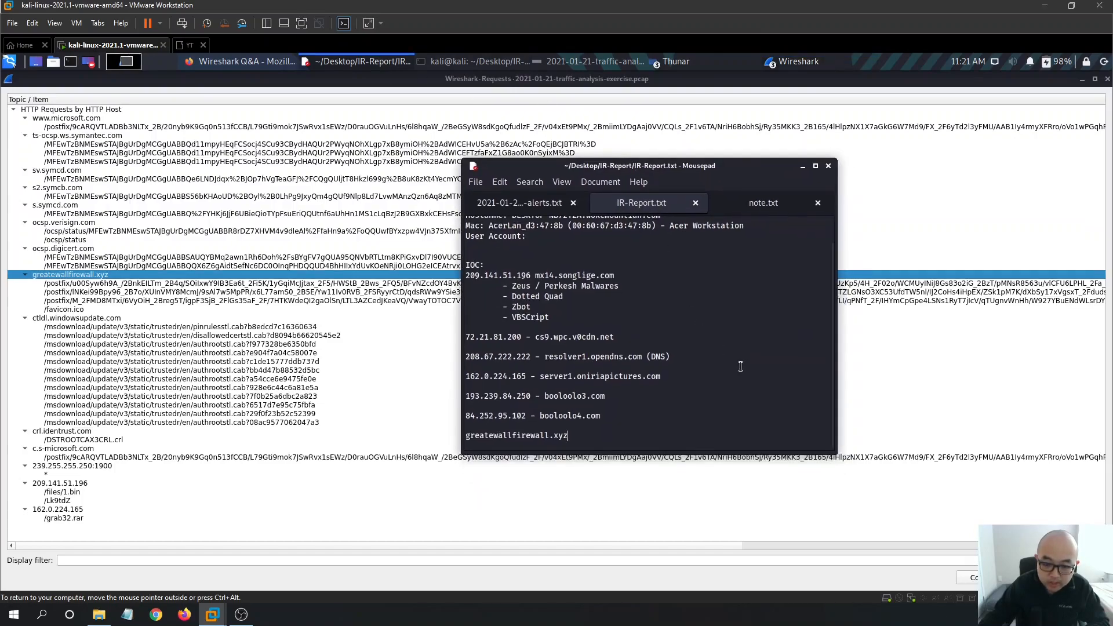
key(Return)
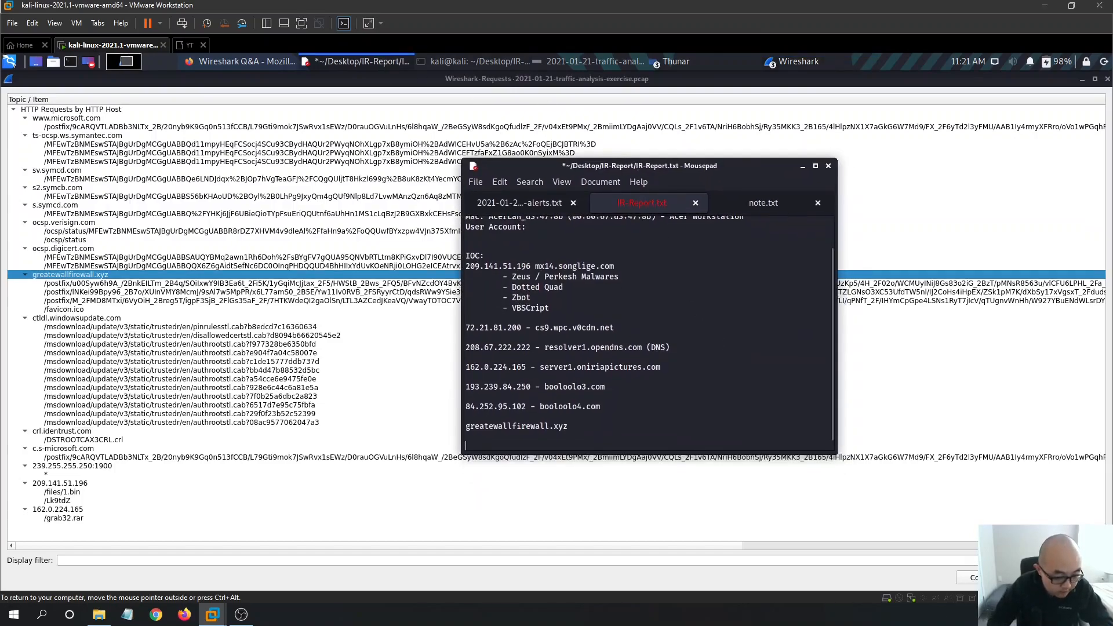
key(Return)
text(1)
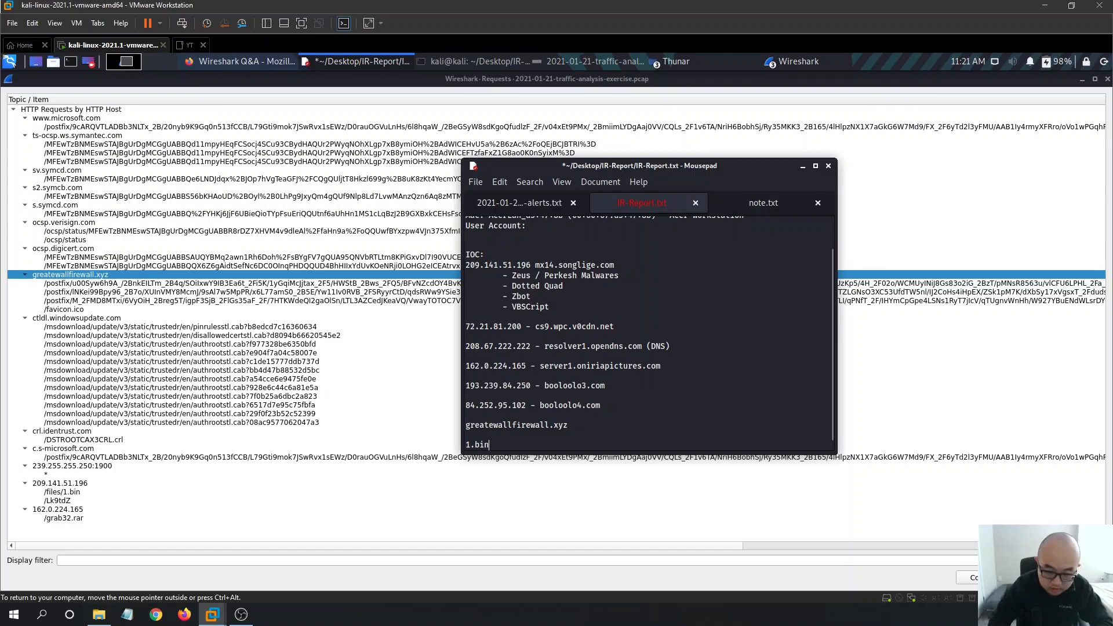
text(.bin)
key(Return)
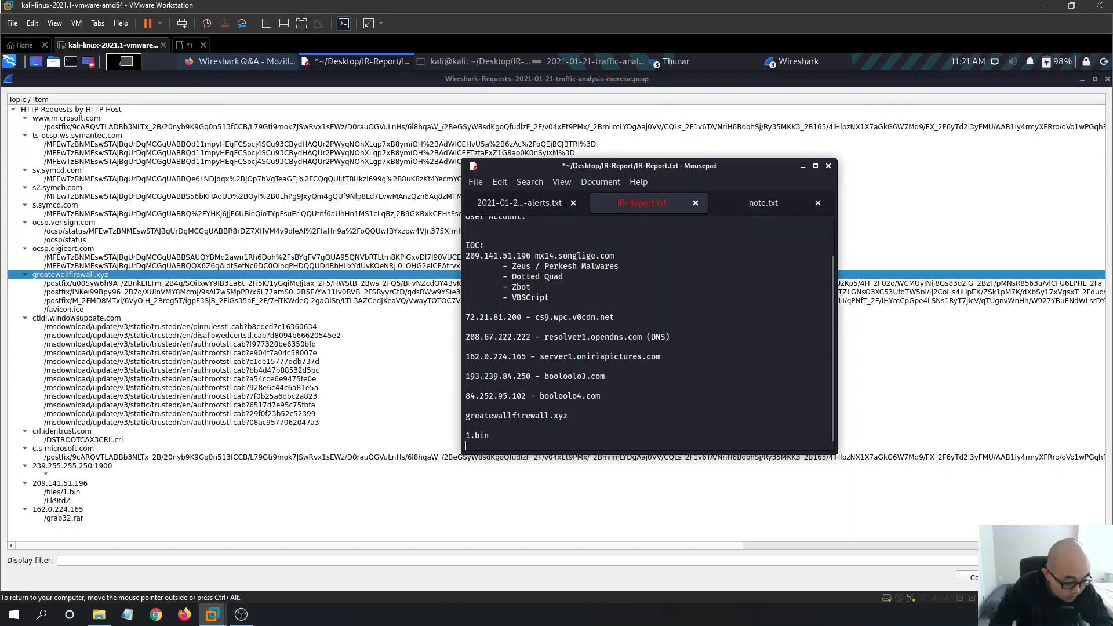
text(LK)
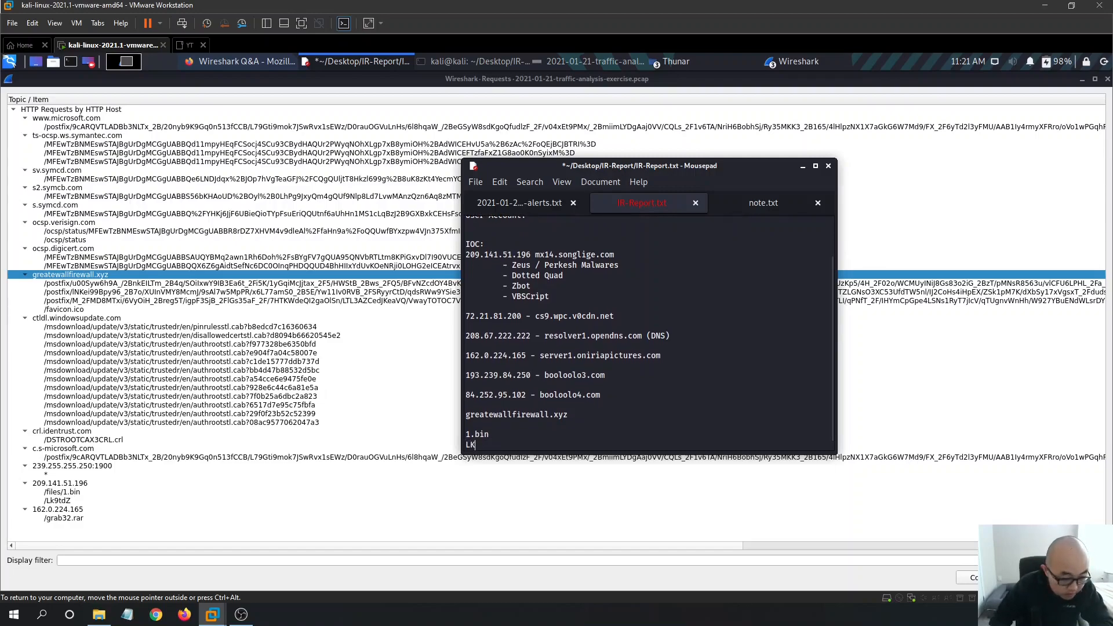
text(9)
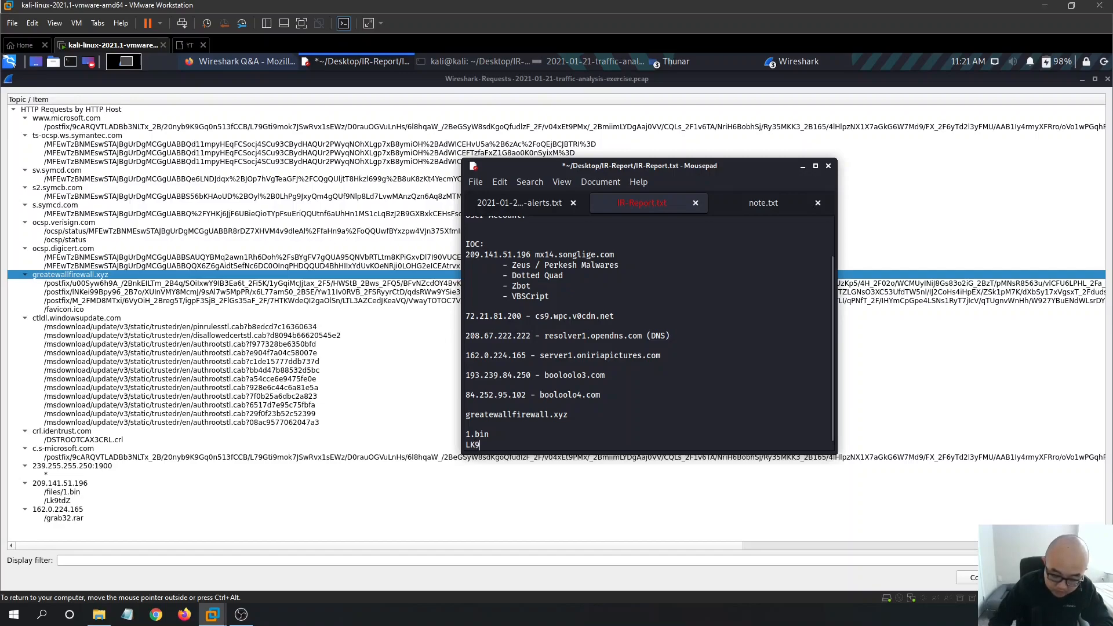
text(tdZ)
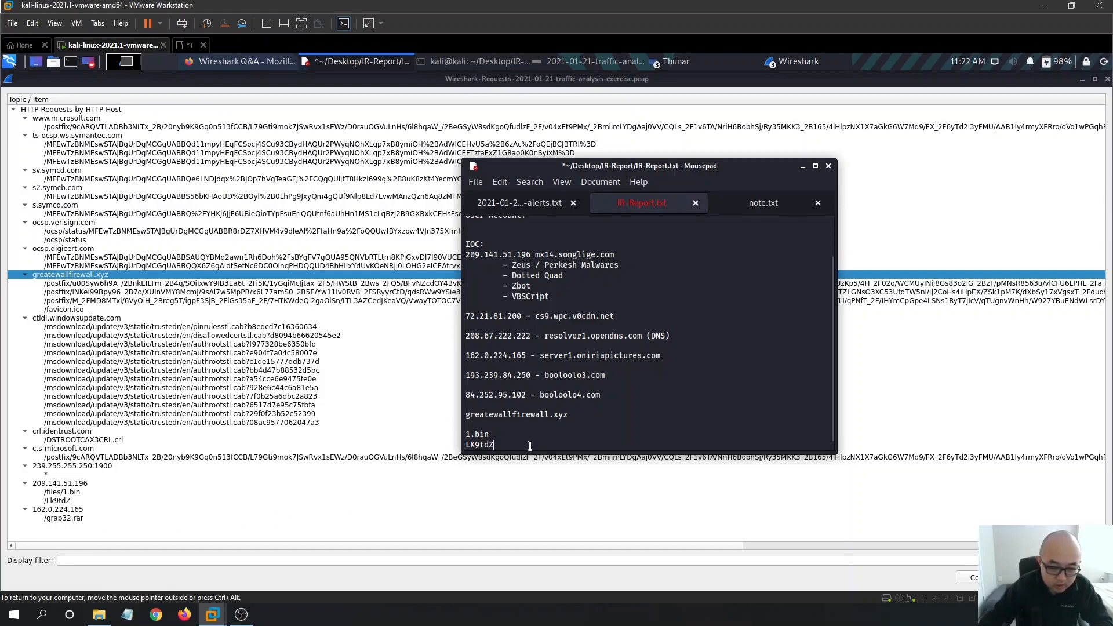
key(Return)
text(Grab32.rar)
key(ctrl+s)
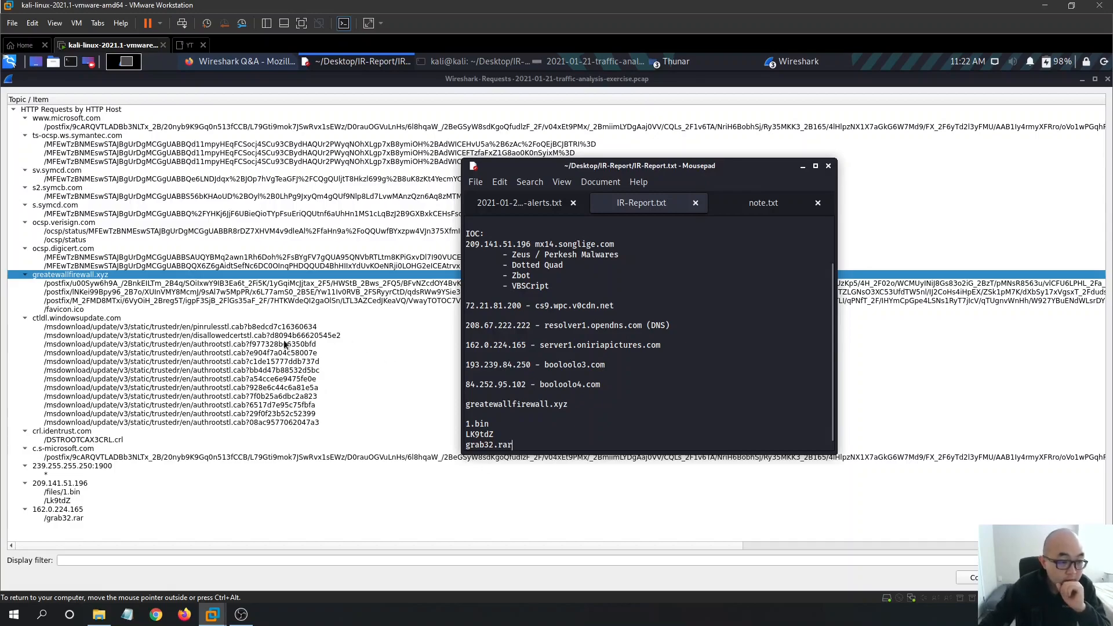
click(379, 344)
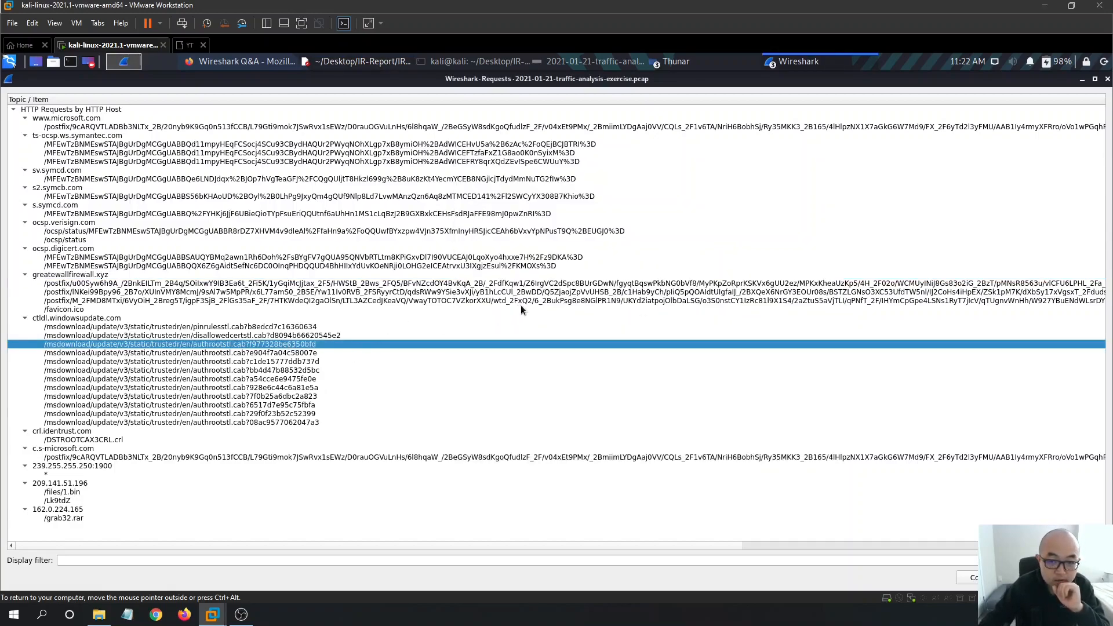
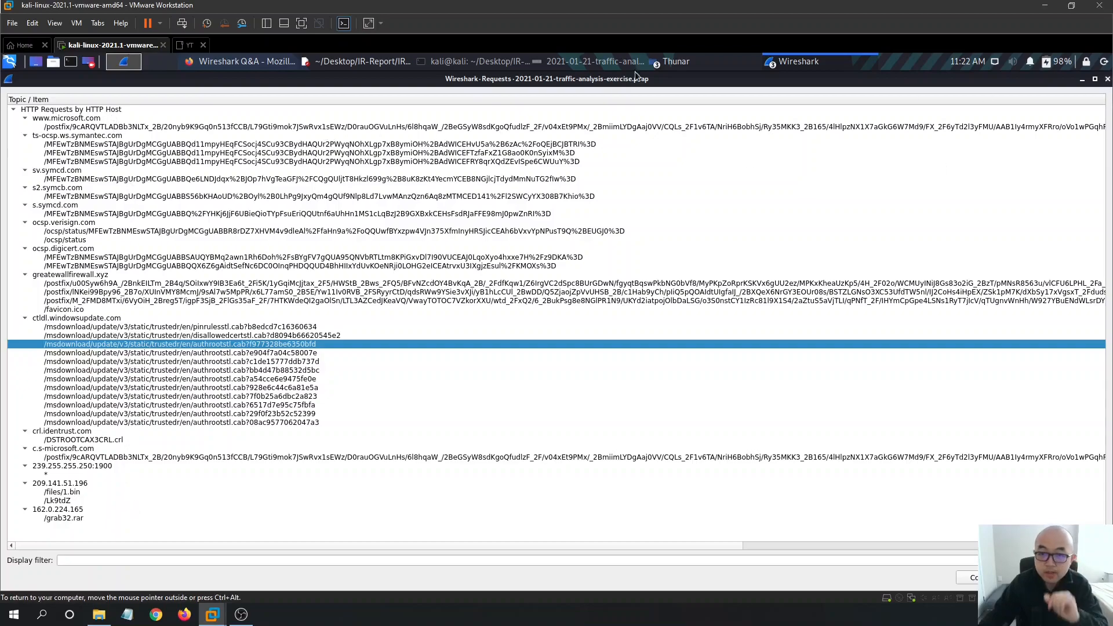
- Bring the main Wireshark capture window forward and apply the 'http' display filter
click(794, 62)
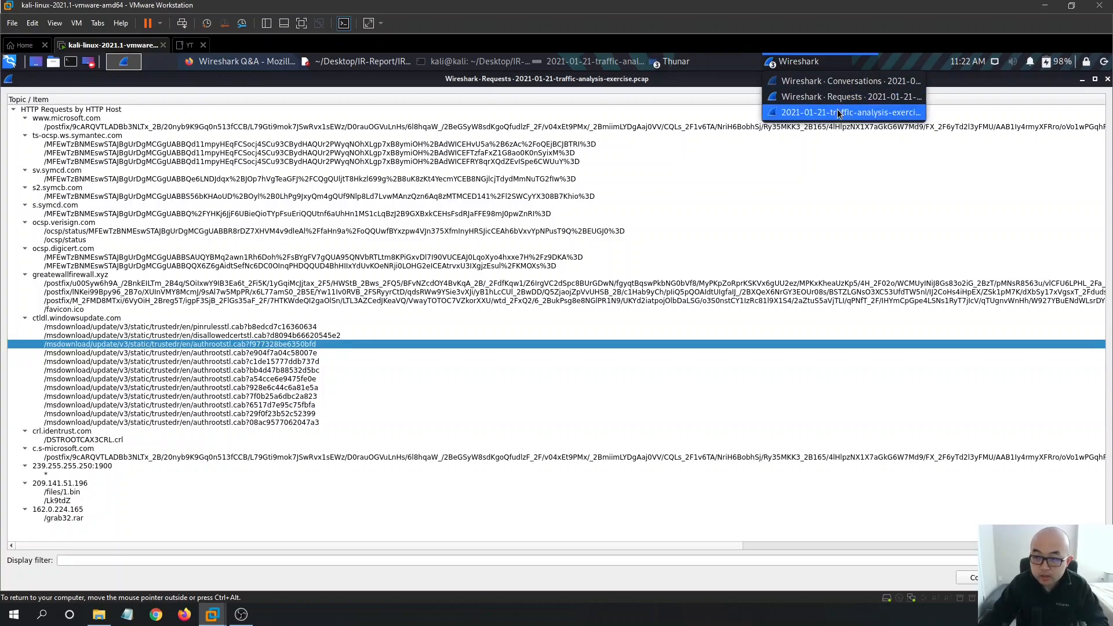
click(837, 113)
triple_click(94, 129)
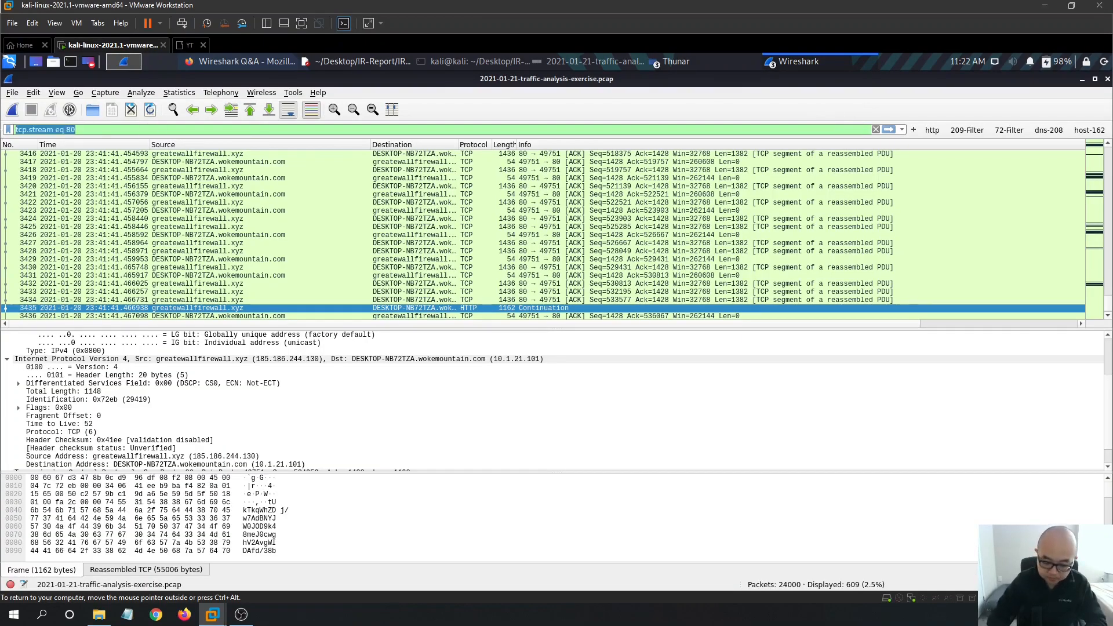
text(http)
key(Return)
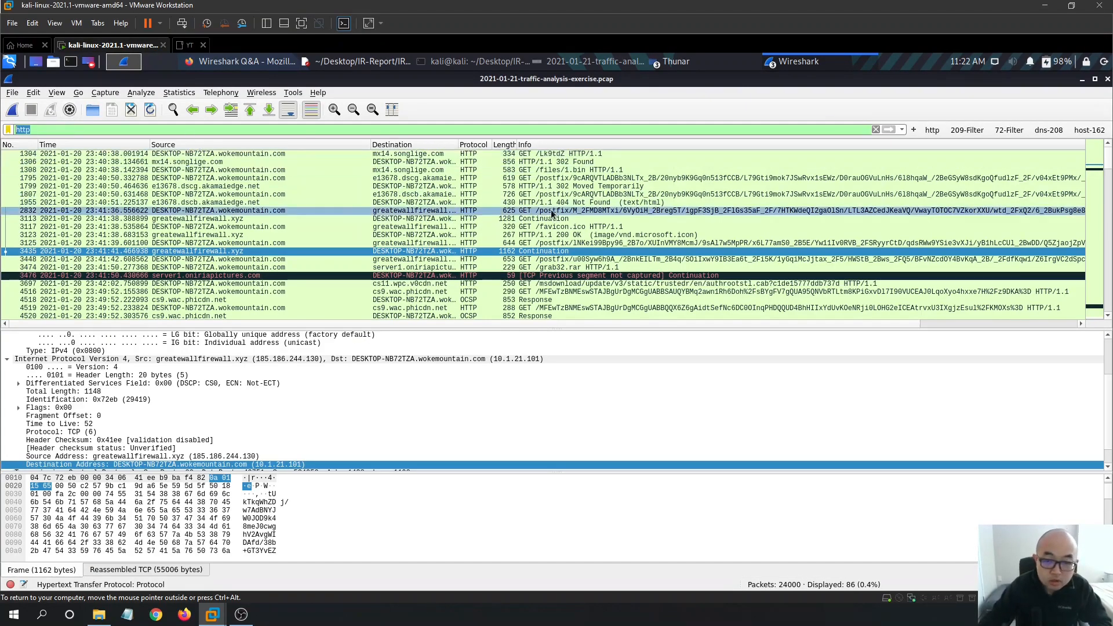
- Scroll the filtered list and select packet 1304, the GET /Lk9tdZ request to mx14.songlige.com
scroll(720, 222, down, 3)
scroll(721, 222, down, 5)
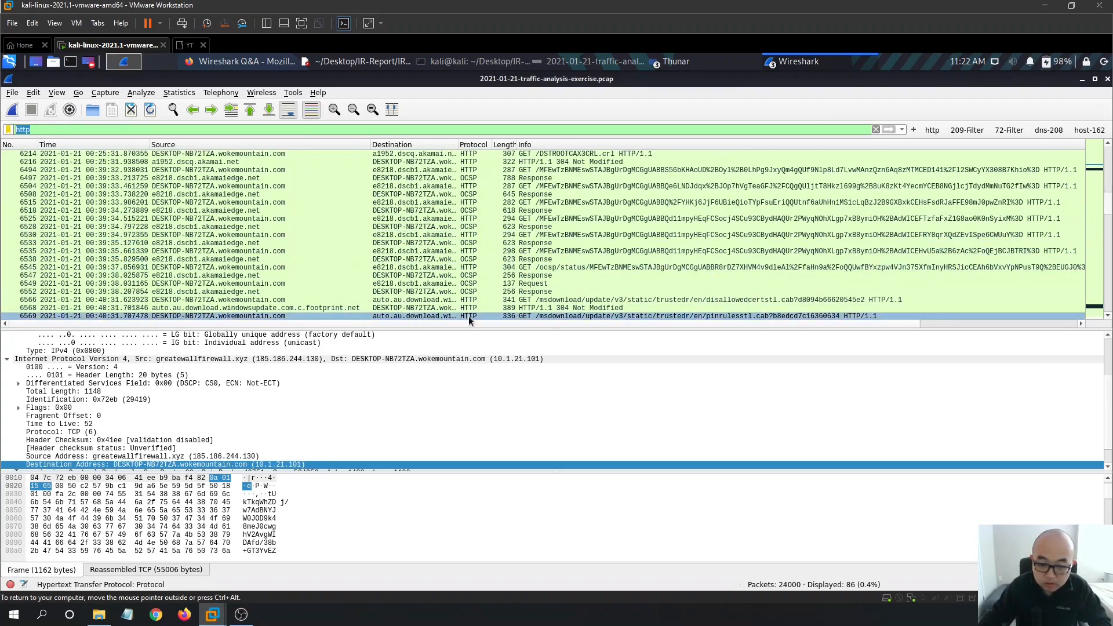
scroll(860, 267, down, 1)
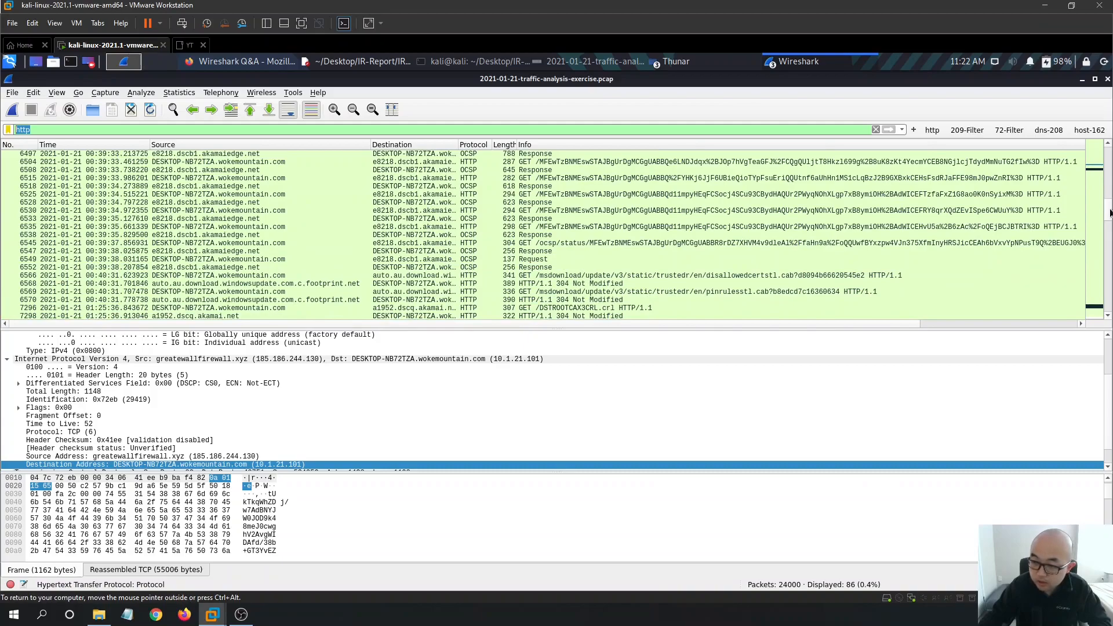
scroll(1101, 264, down, 8)
scroll(1101, 264, down, 6)
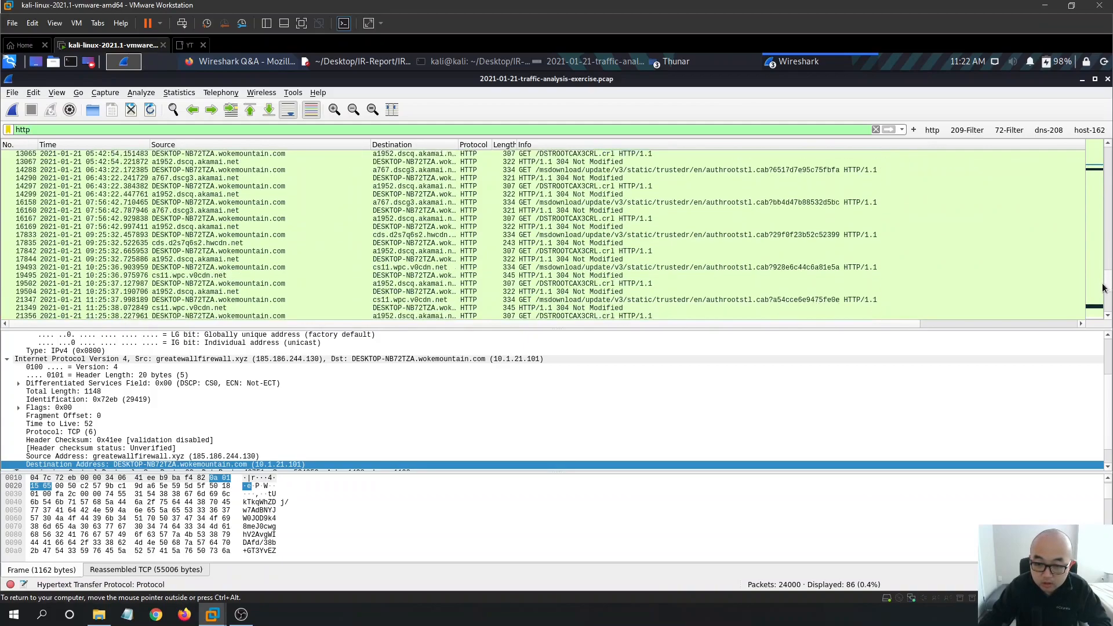
scroll(1100, 295, up, 3)
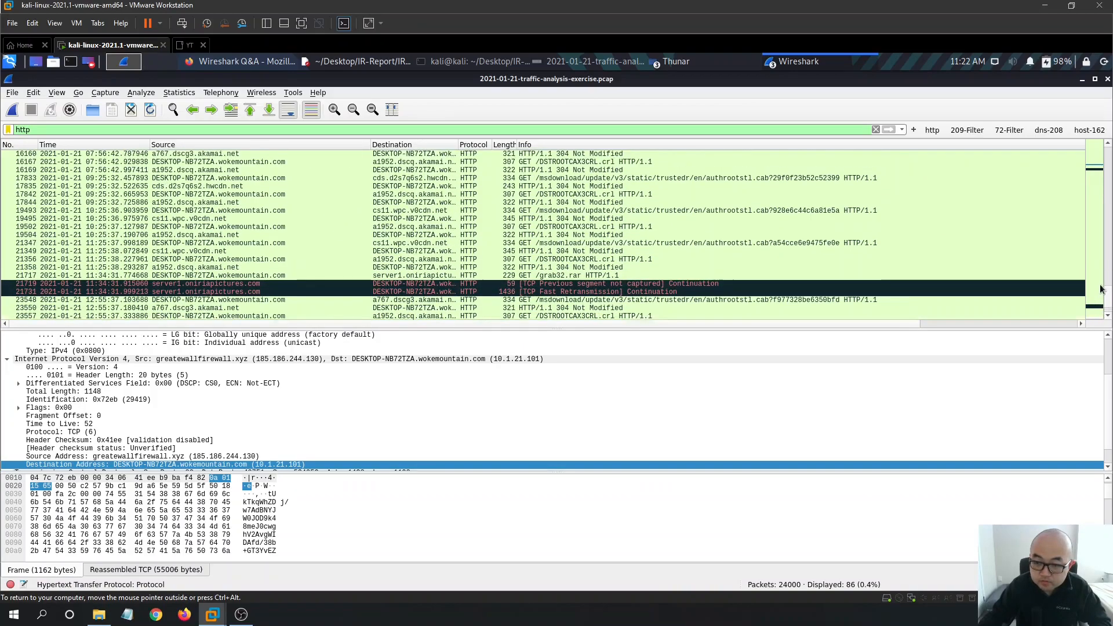
scroll(1100, 283, up, 8)
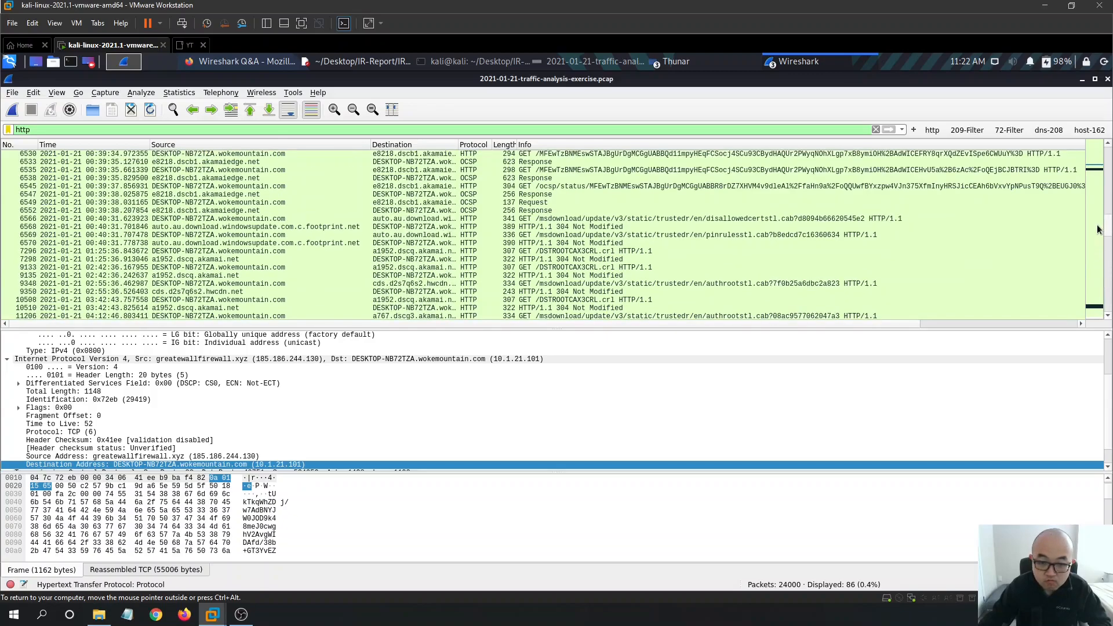
scroll(1096, 214, up, 5)
scroll(1096, 197, up, 5)
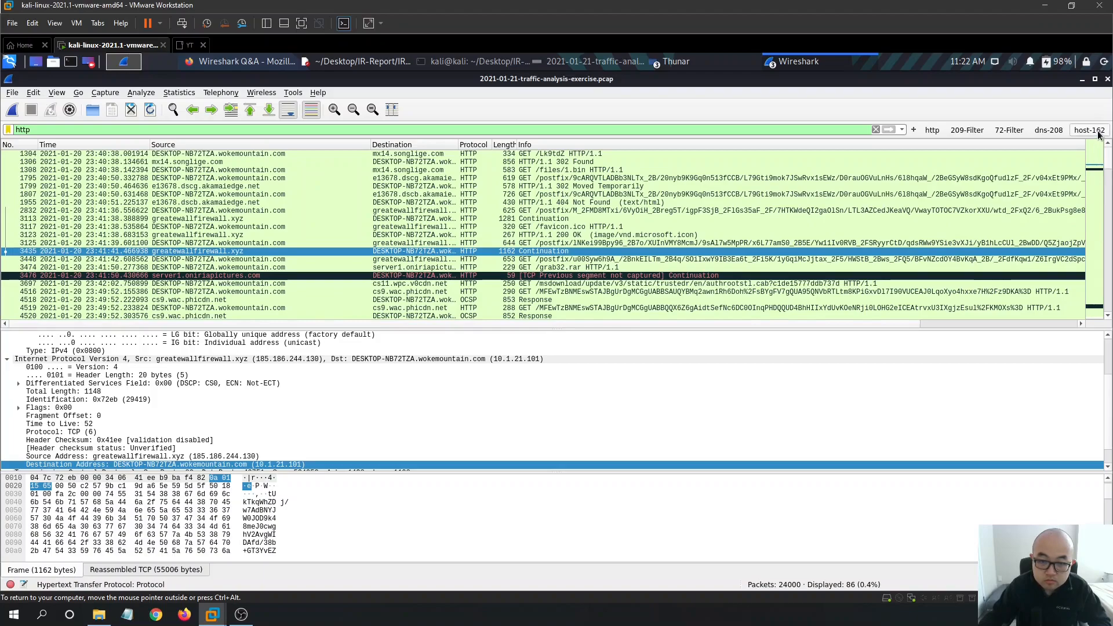
click(609, 154)
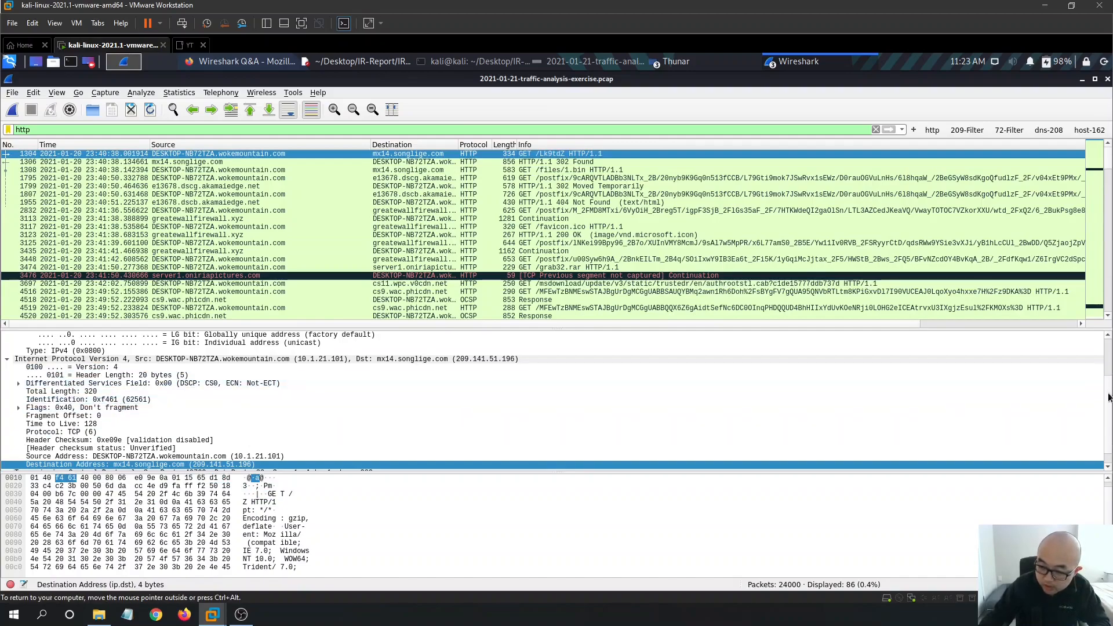
- Expand the TCP and Hypertext Transfer Protocol details of the GET /Lk9tdZ packet
scroll(90, 435, down, 1)
click(6, 457)
scroll(97, 425, down, 3)
scroll(93, 428, down, 4)
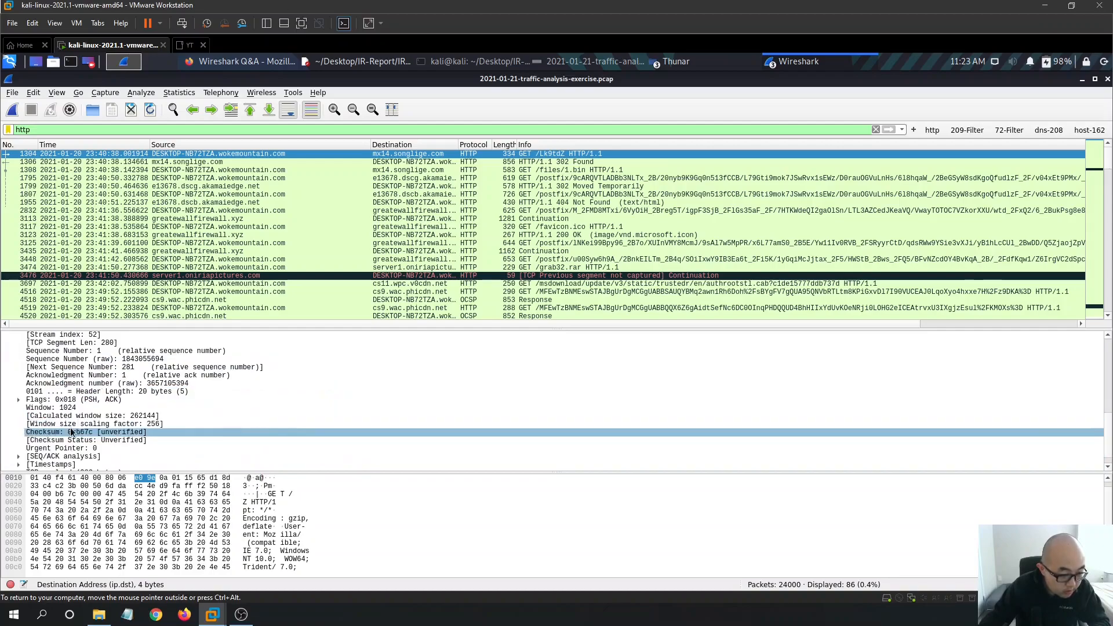
click(7, 464)
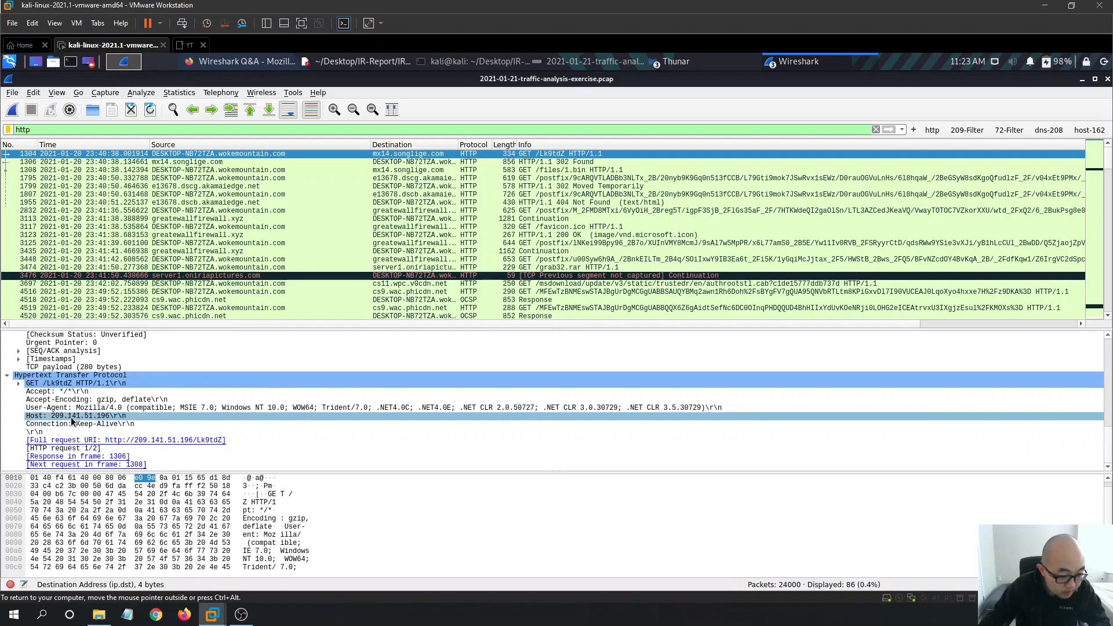
- Check its User-Agent, then view the greatewallfirewall.xyz GET /postfix request and an OCSP 200 OK response
click(152, 408)
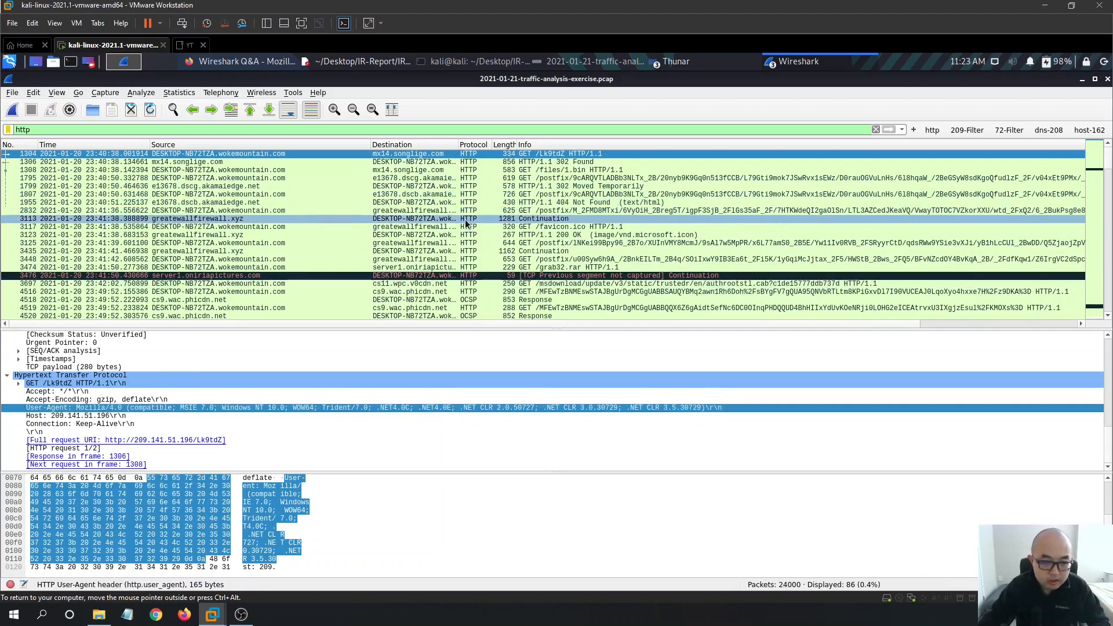
click(483, 212)
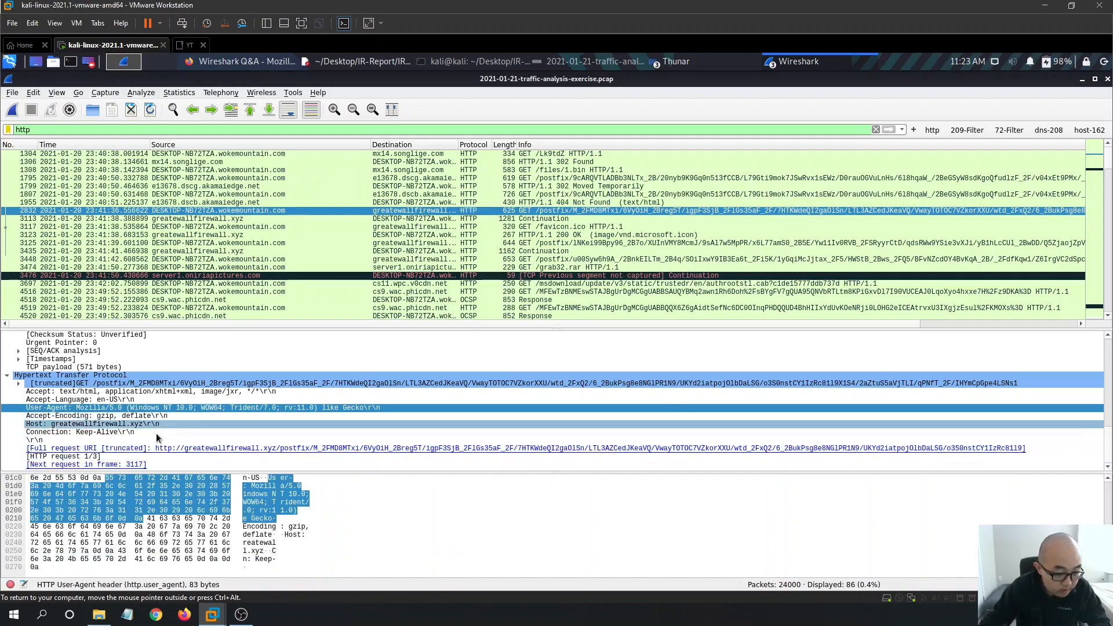
click(293, 299)
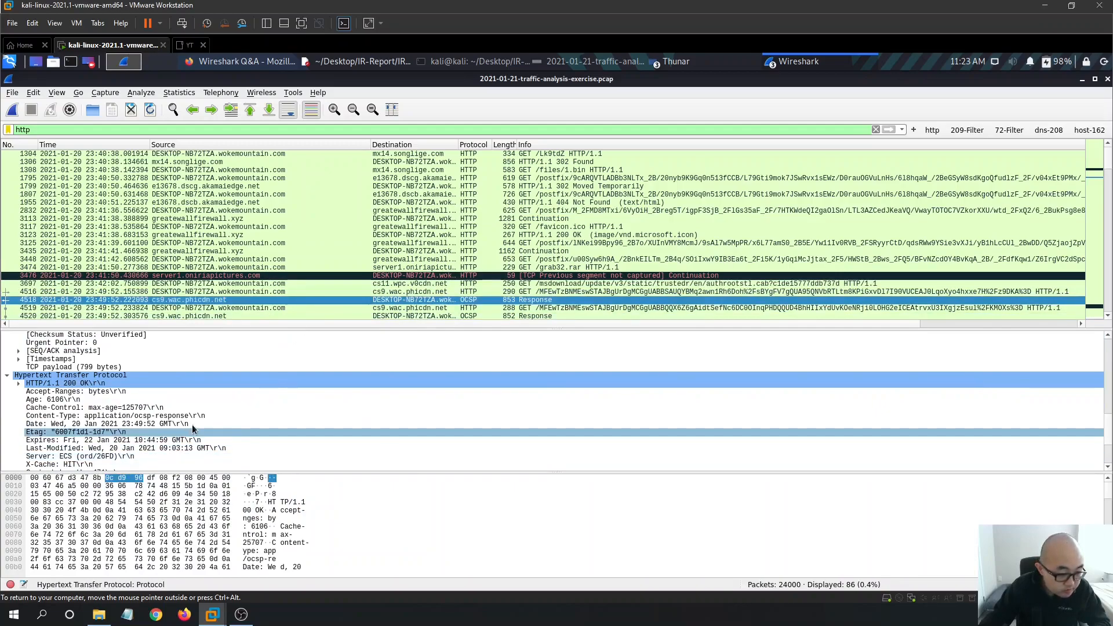
- Expand the HTTP/1.1 200 OK status line details of the OCSP response
scroll(191, 429, down, 2)
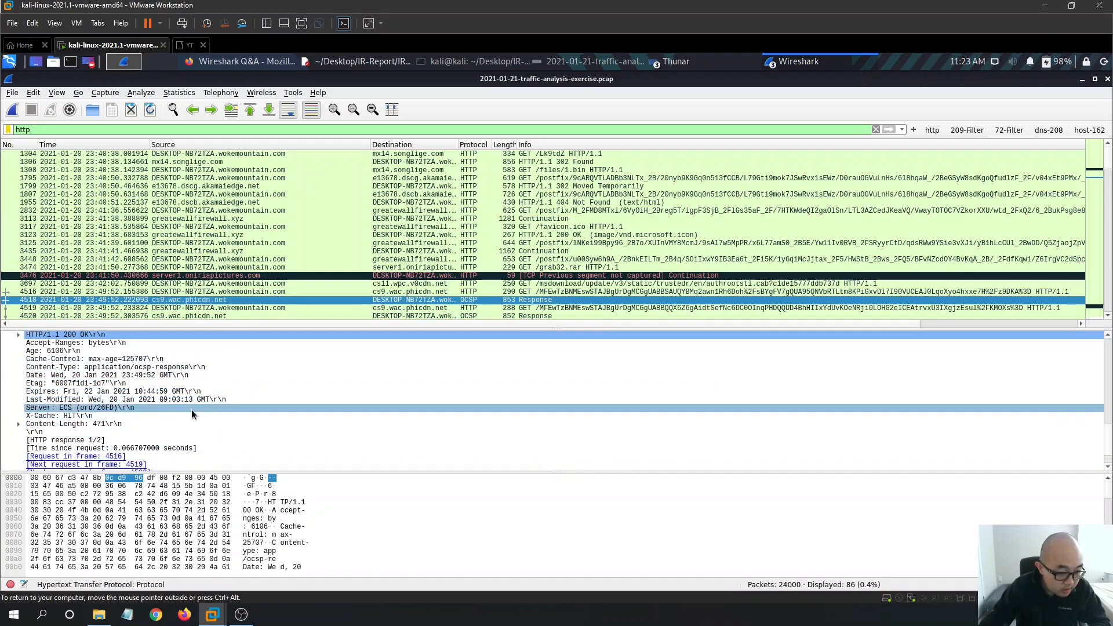
scroll(200, 413, down, 1)
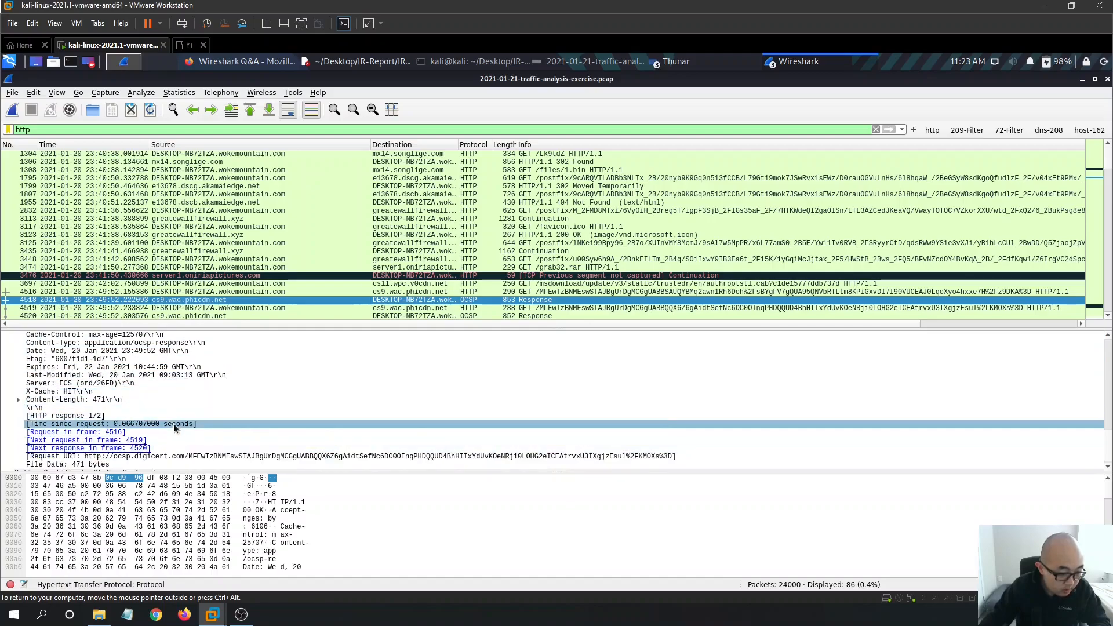
scroll(220, 405, up, 6)
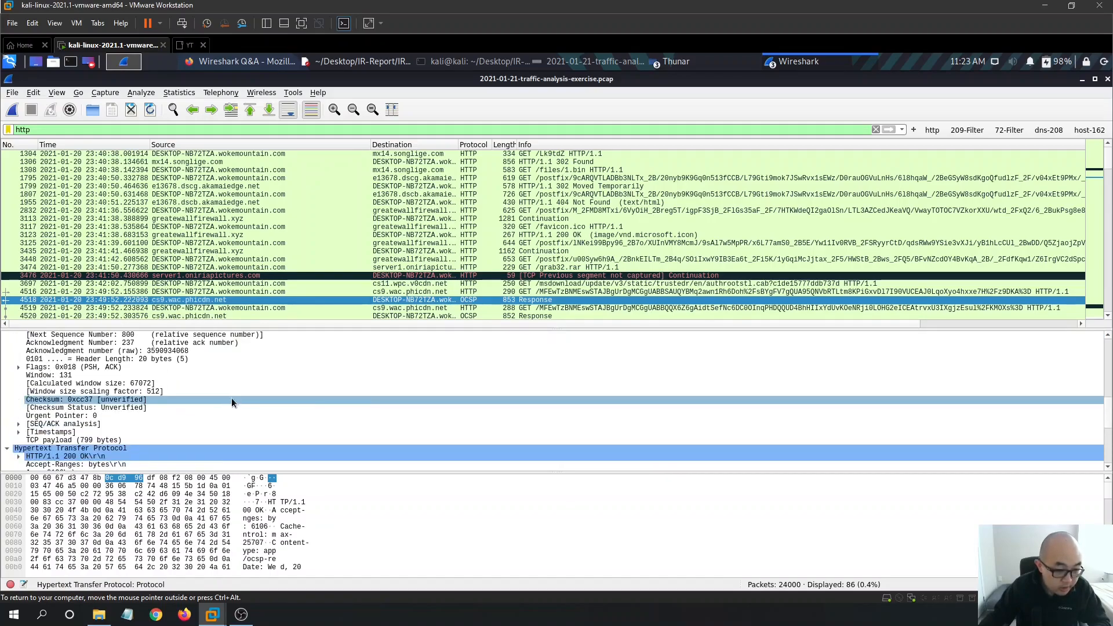
scroll(184, 426, down, 1)
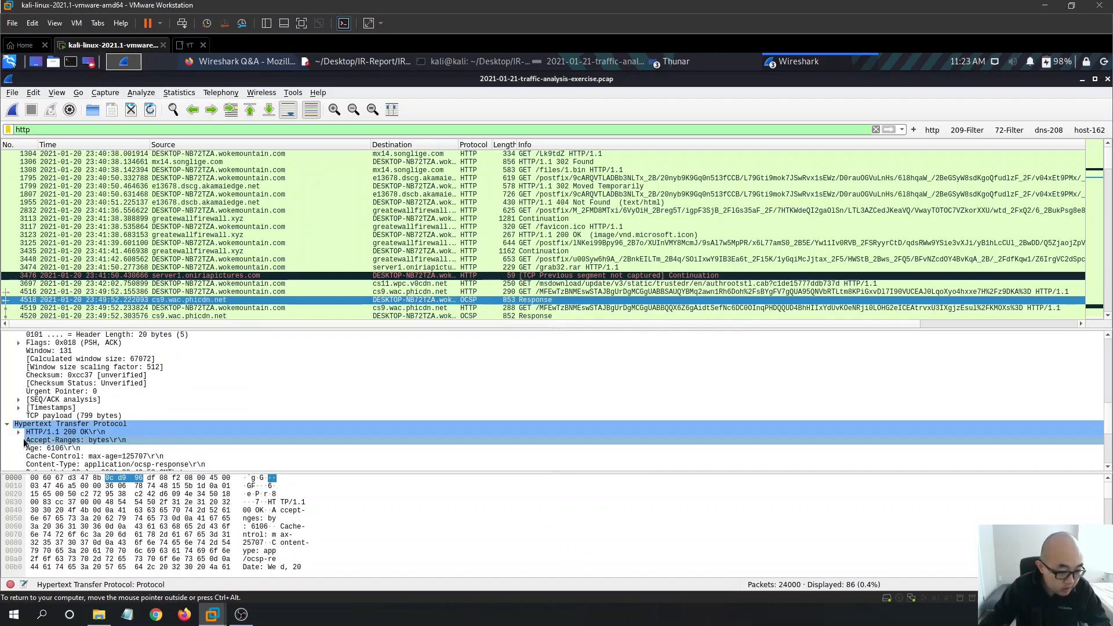
click(18, 432)
- Inspect packet 6535, the GET request to ts-ocsp.ws.symantec.com, and its User-Agent header
scroll(119, 417, down, 1)
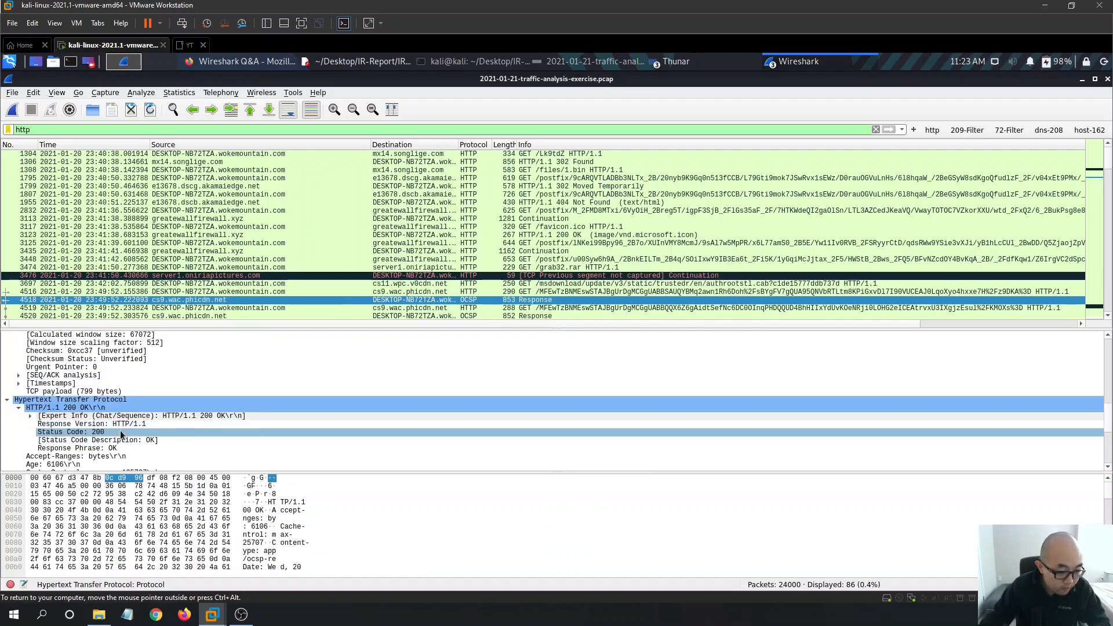
scroll(139, 429, down, 1)
scroll(272, 396, down, 2)
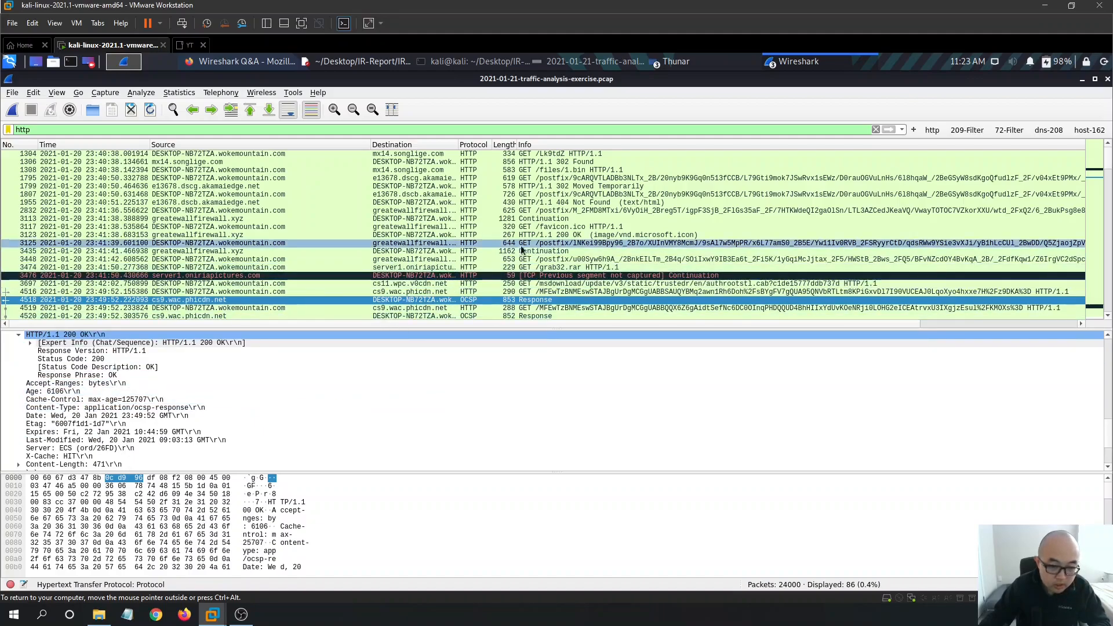
scroll(522, 237, down, 2)
scroll(1108, 191, down, 3)
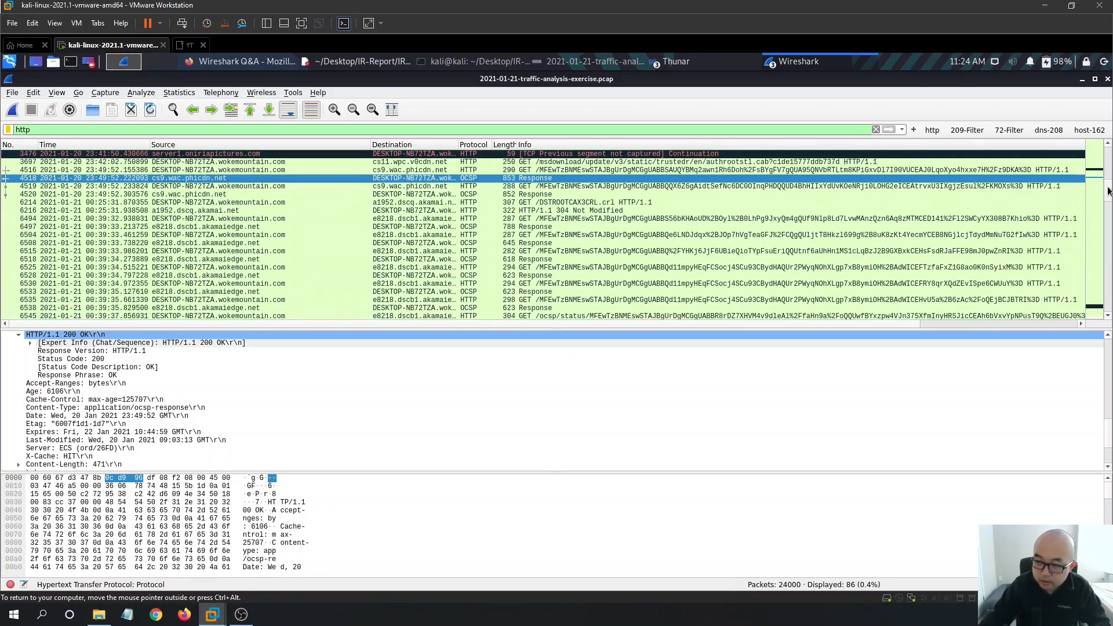
scroll(1108, 191, down, 1)
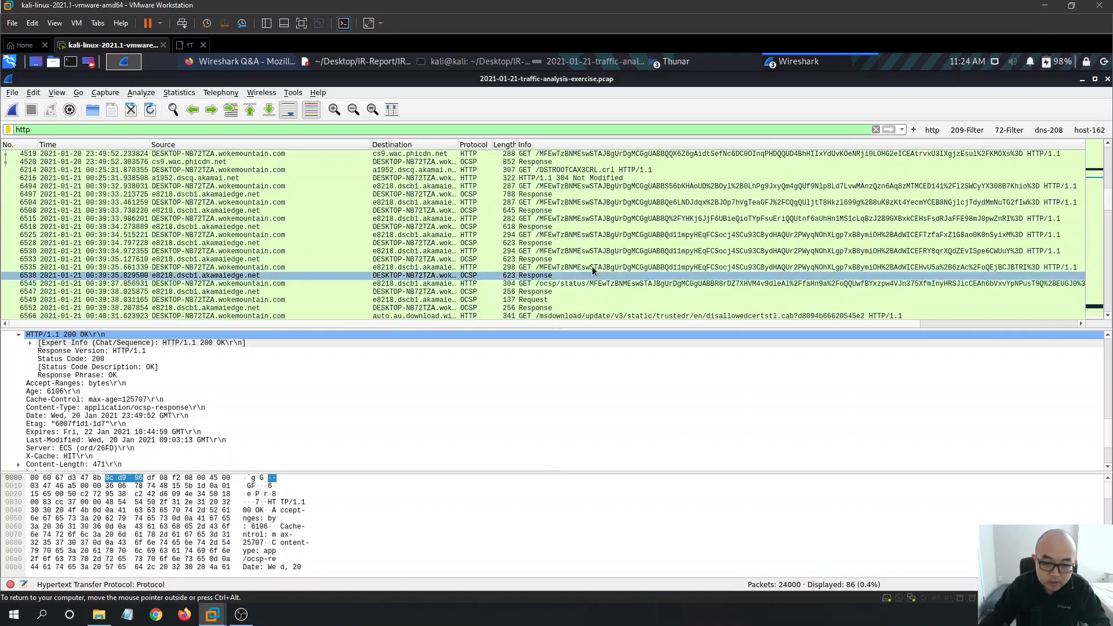
click(556, 269)
click(185, 416)
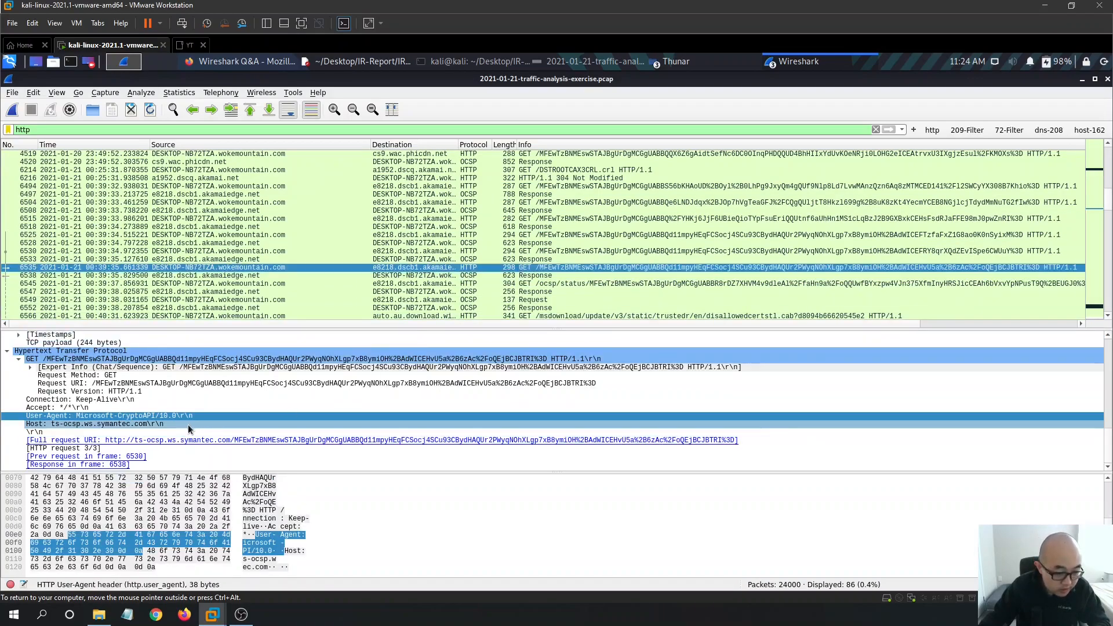
scroll(1105, 238, down, 4)
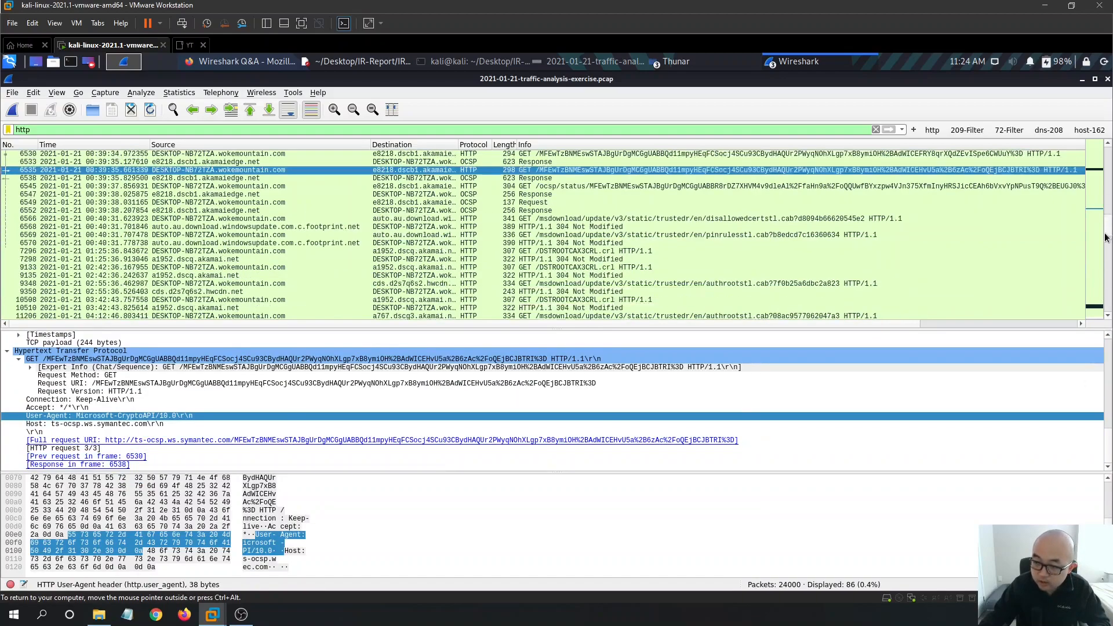
scroll(1105, 249, down, 8)
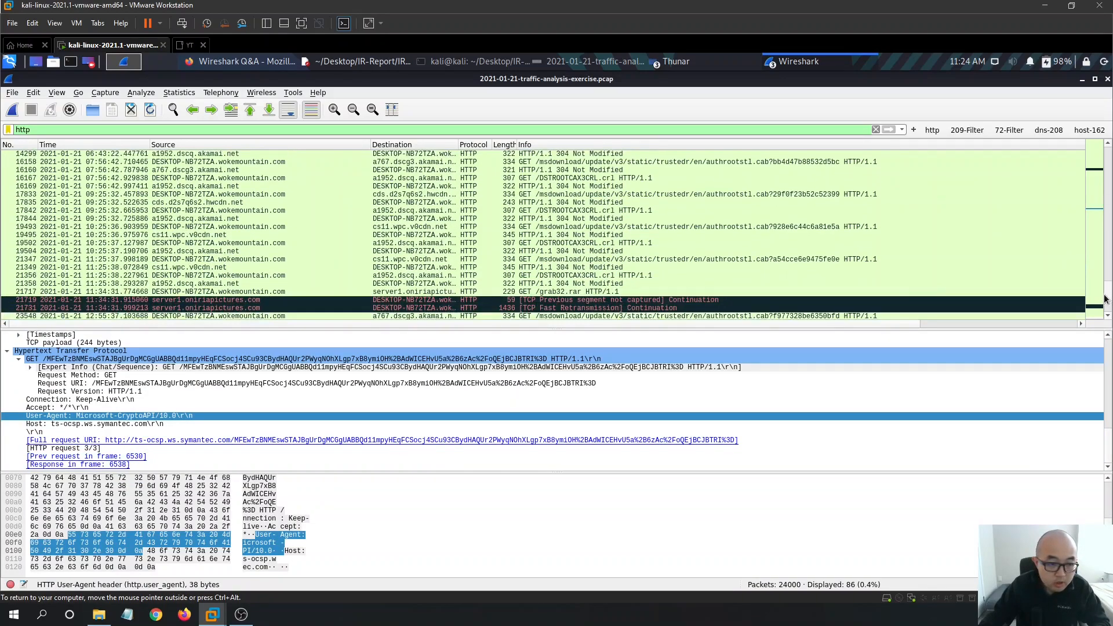
scroll(1106, 302, down, 2)
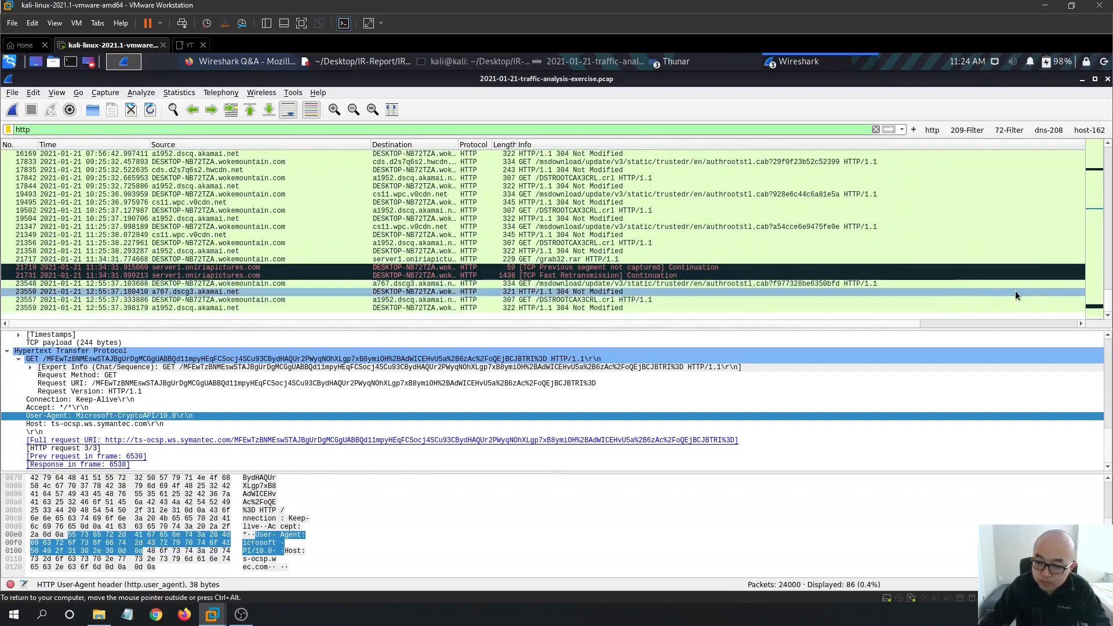
drag(1107, 296, 1107, 150)
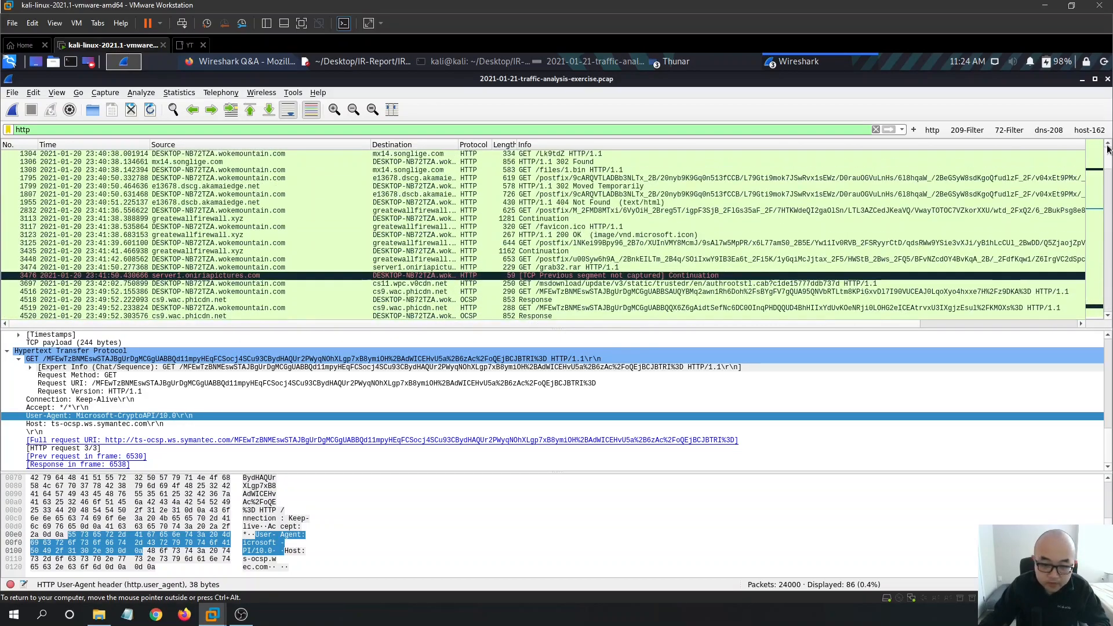
click(301, 186)
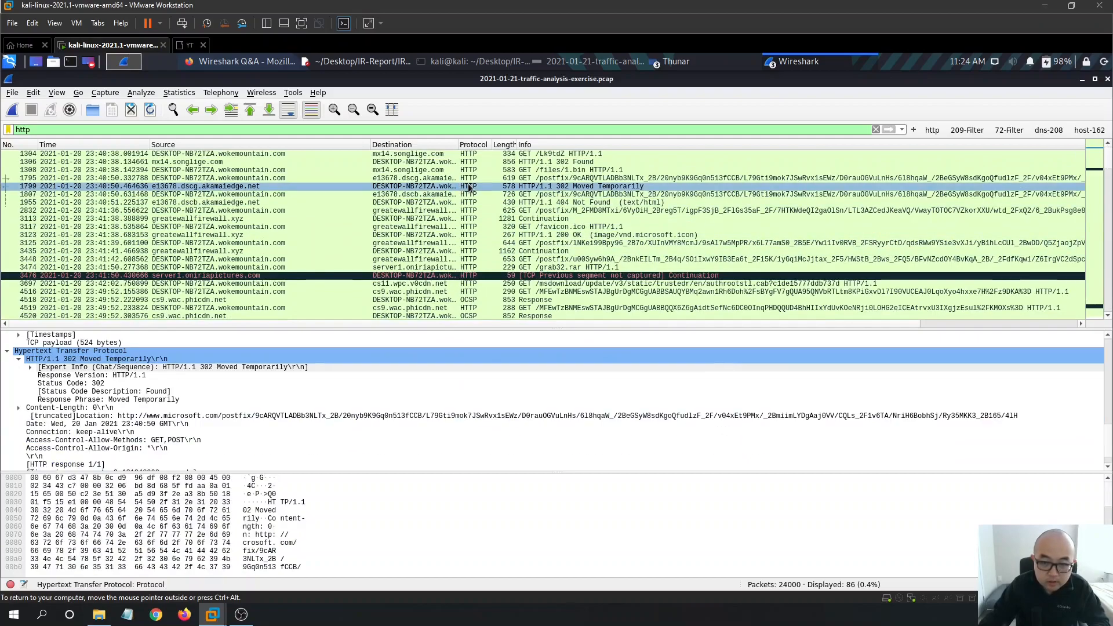
scroll(271, 412, down, 1)
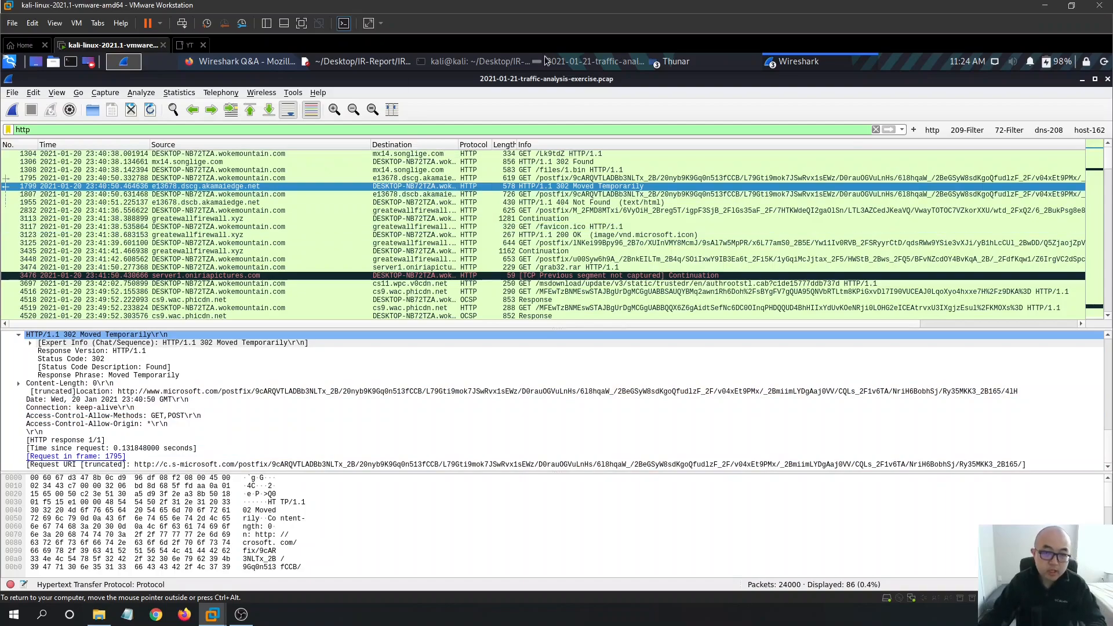
click(475, 61)
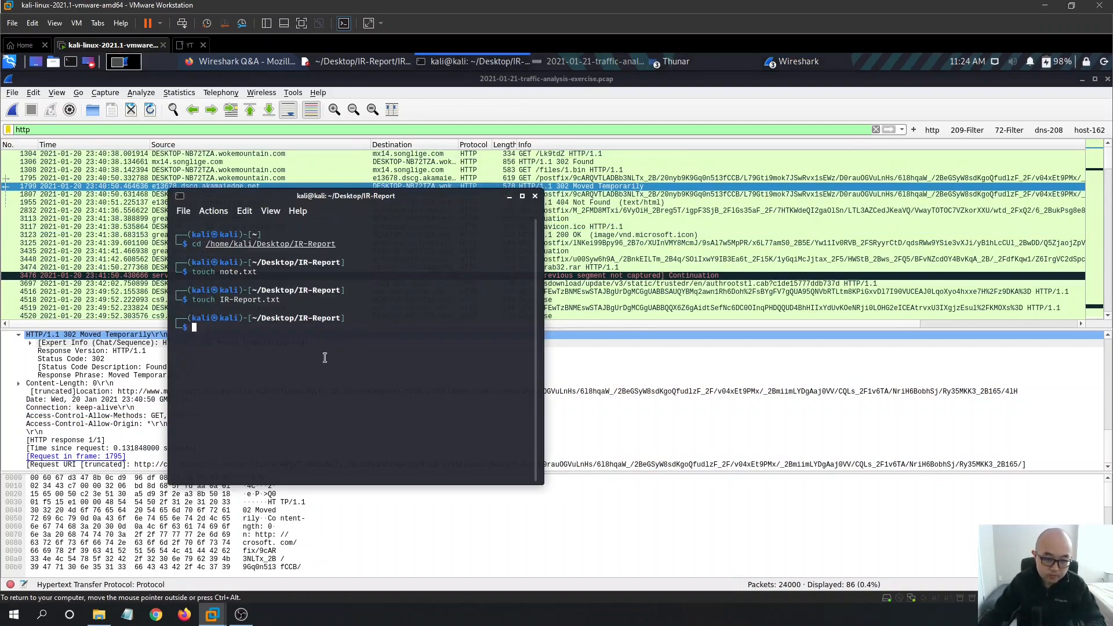
- Minimize the alerts.jpg viewer and clear the http display filter in Wireshark
click(676, 60)
click(676, 110)
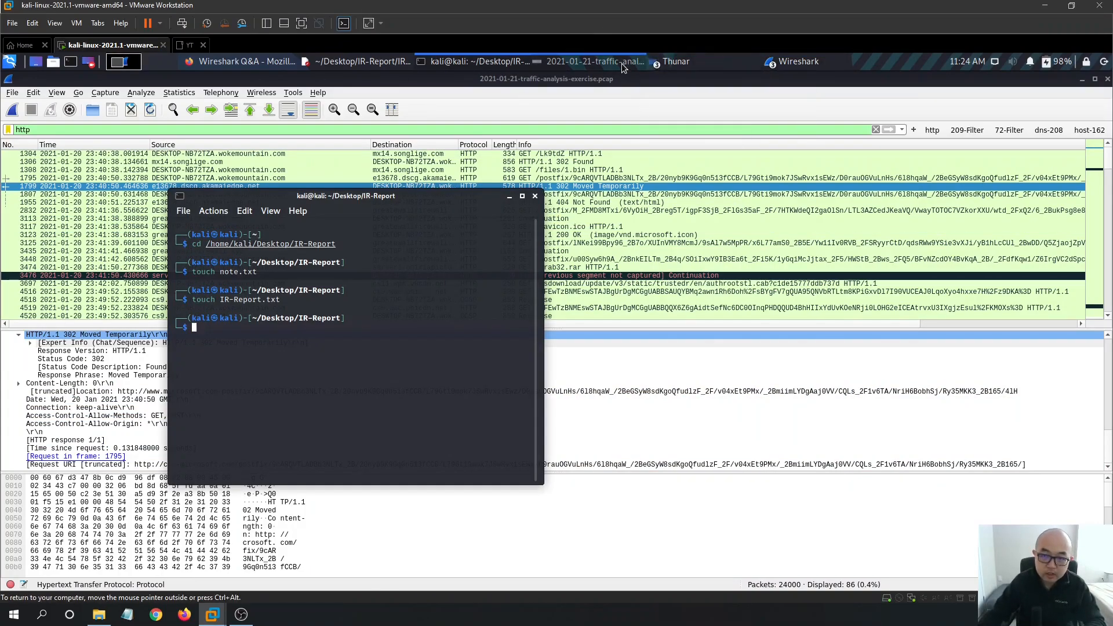
click(1082, 80)
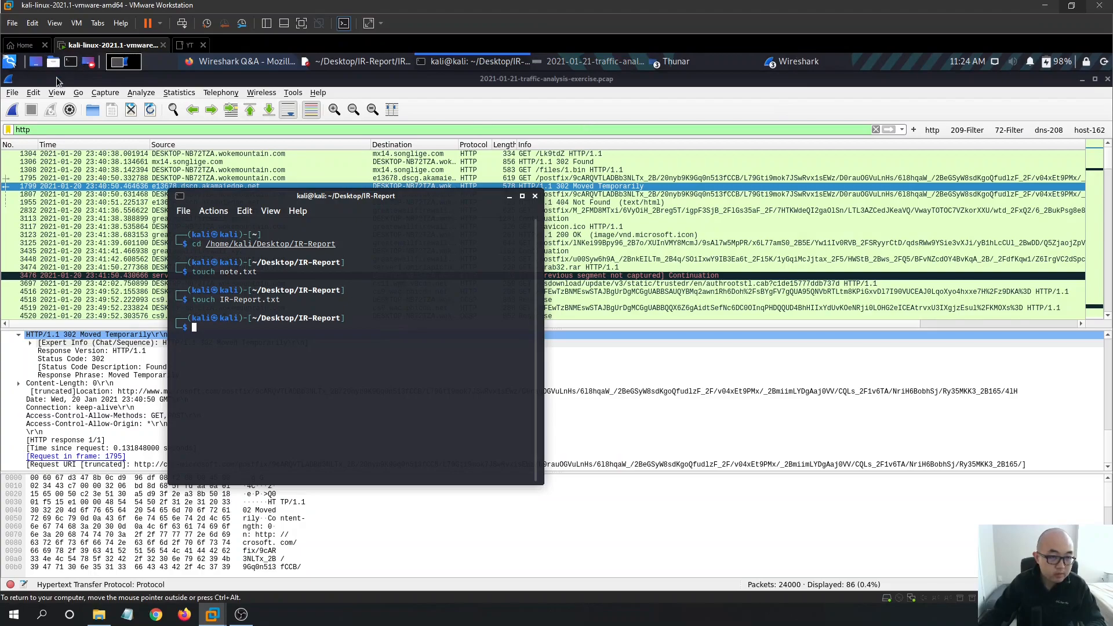
click(563, 86)
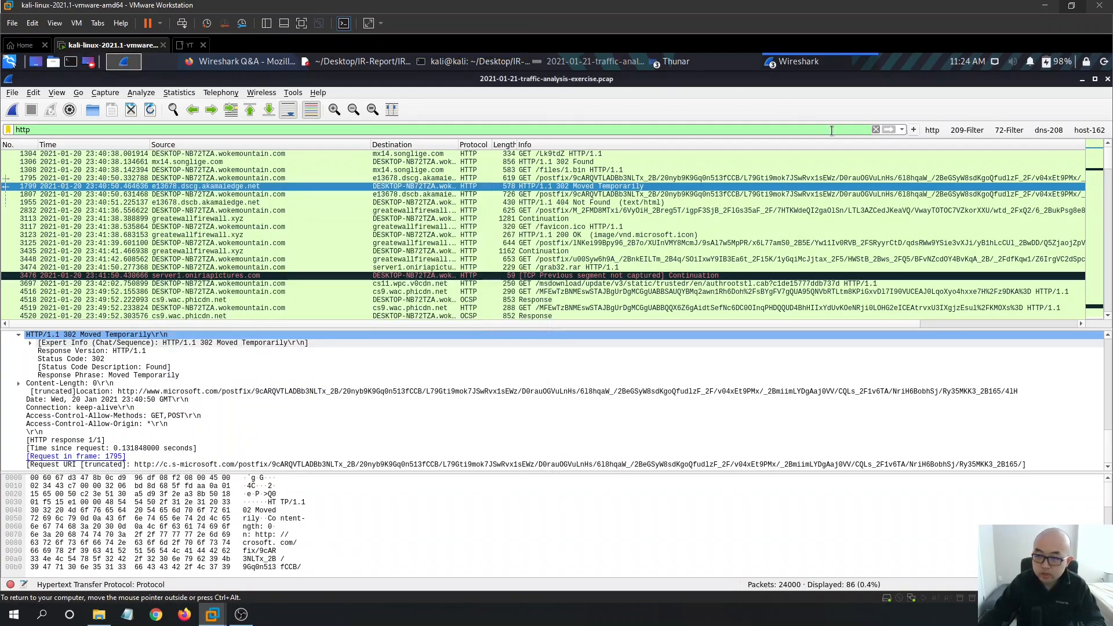
click(875, 130)
- Open the File > Export Objects > HTTP object list
click(12, 94)
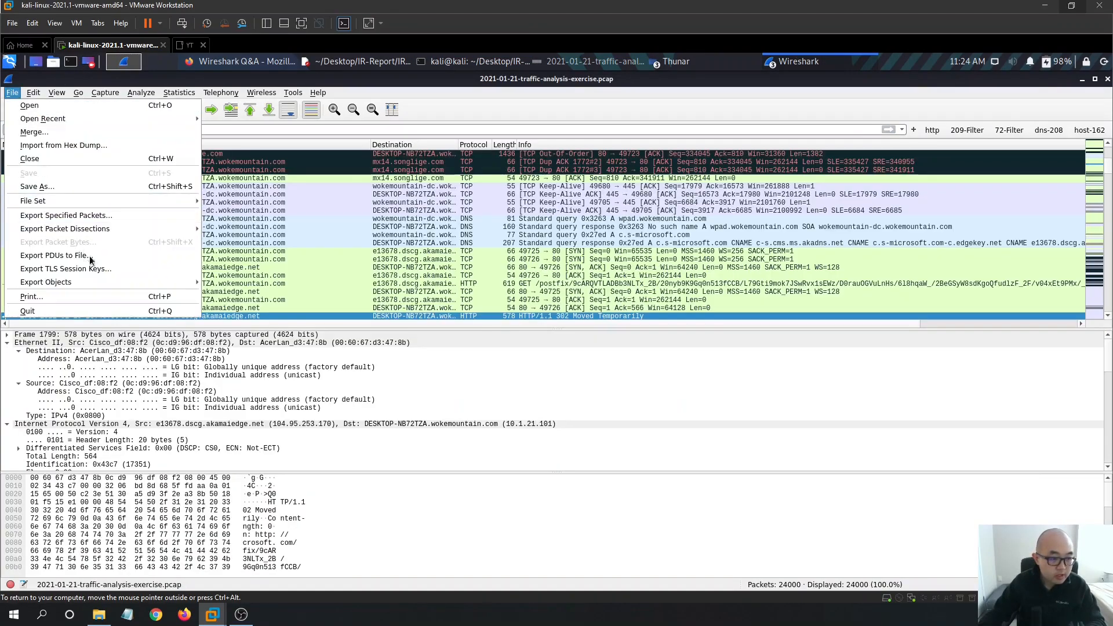
mouse_move(201, 287)
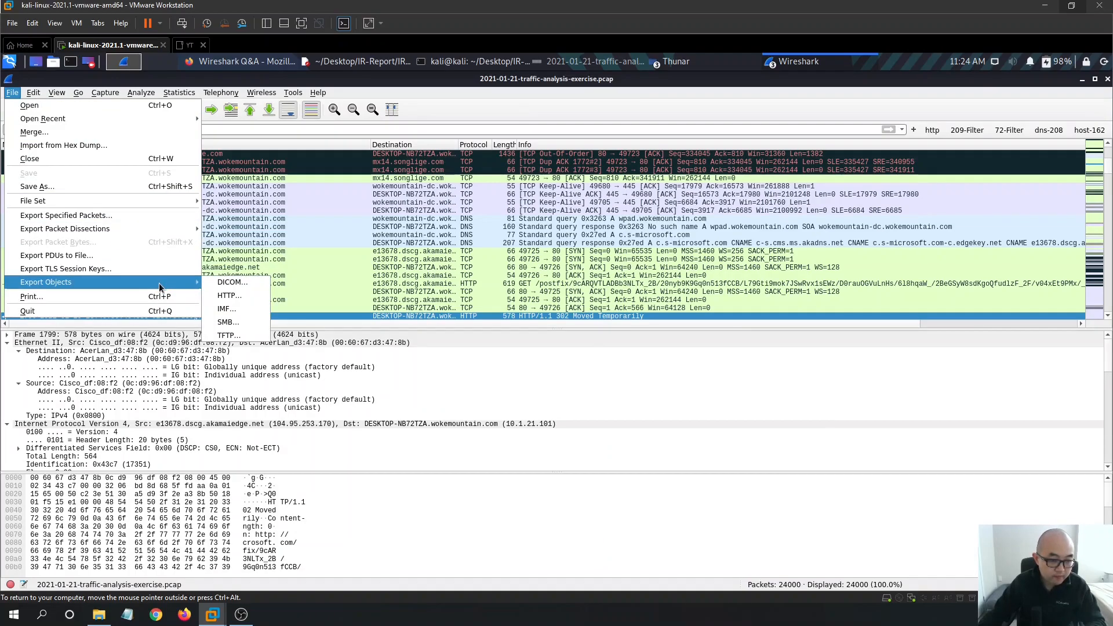
click(226, 296)
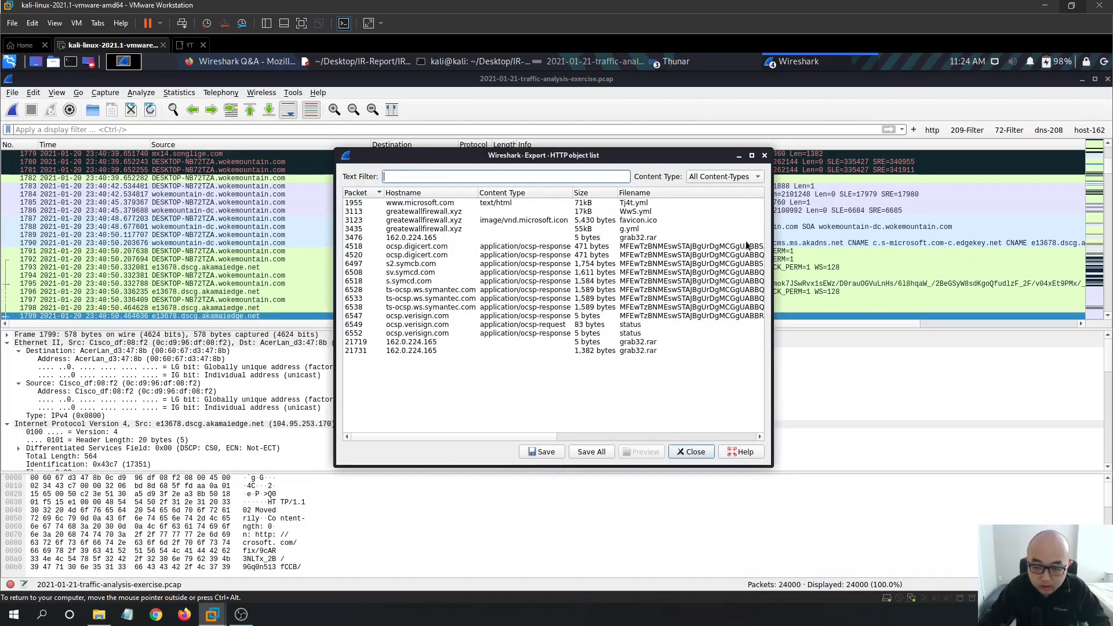
- Select the 1,382-byte grab32.rar object from 162.0.224.165 for saving
click(752, 156)
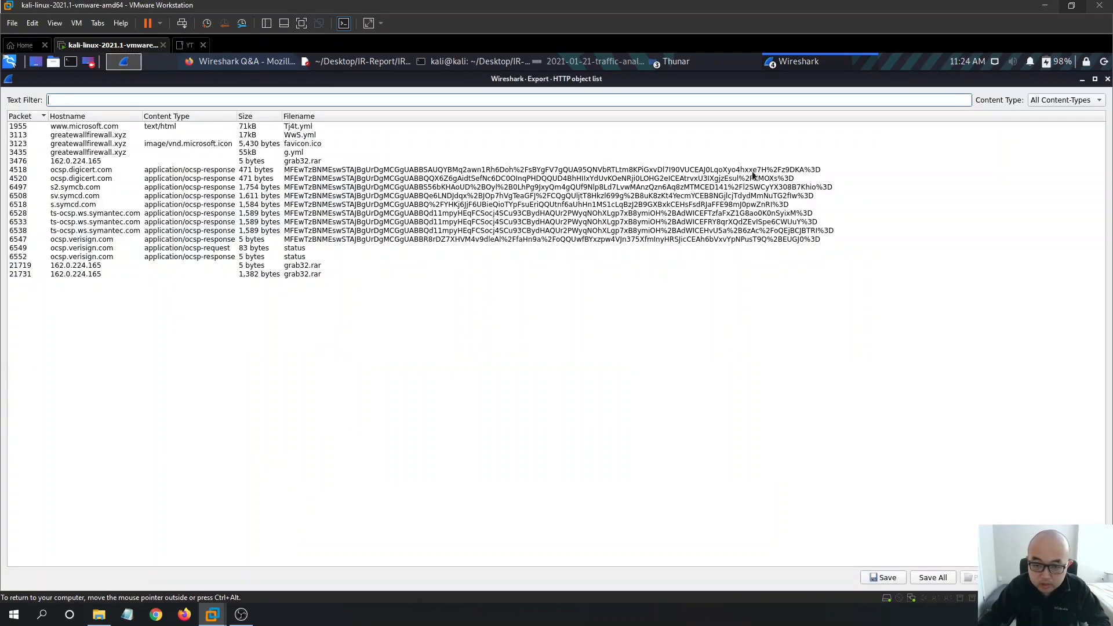
click(319, 274)
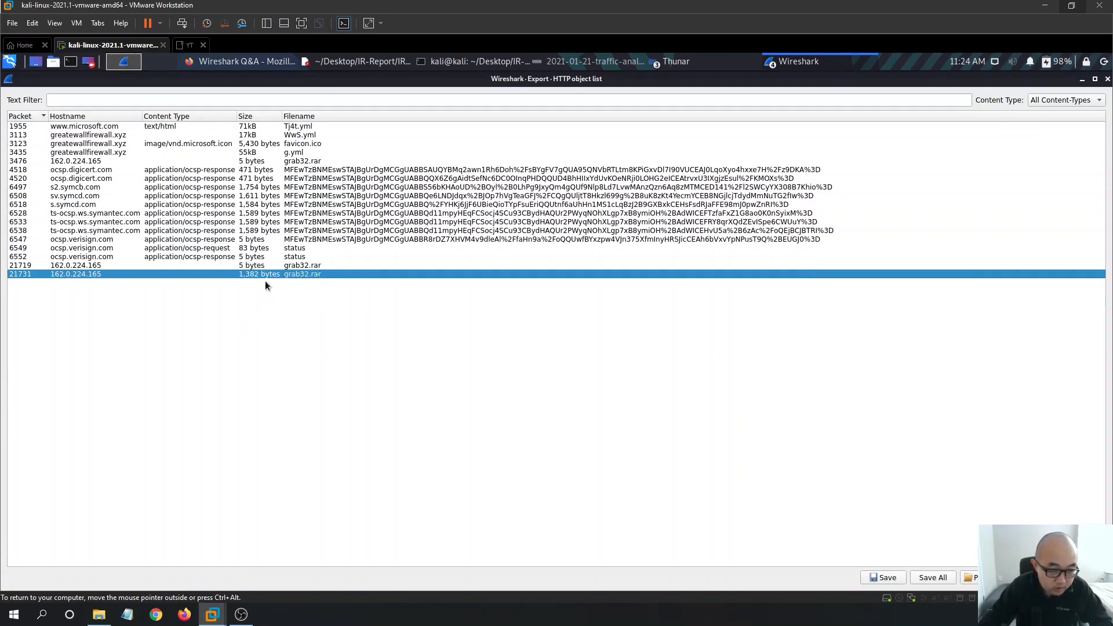
click(300, 268)
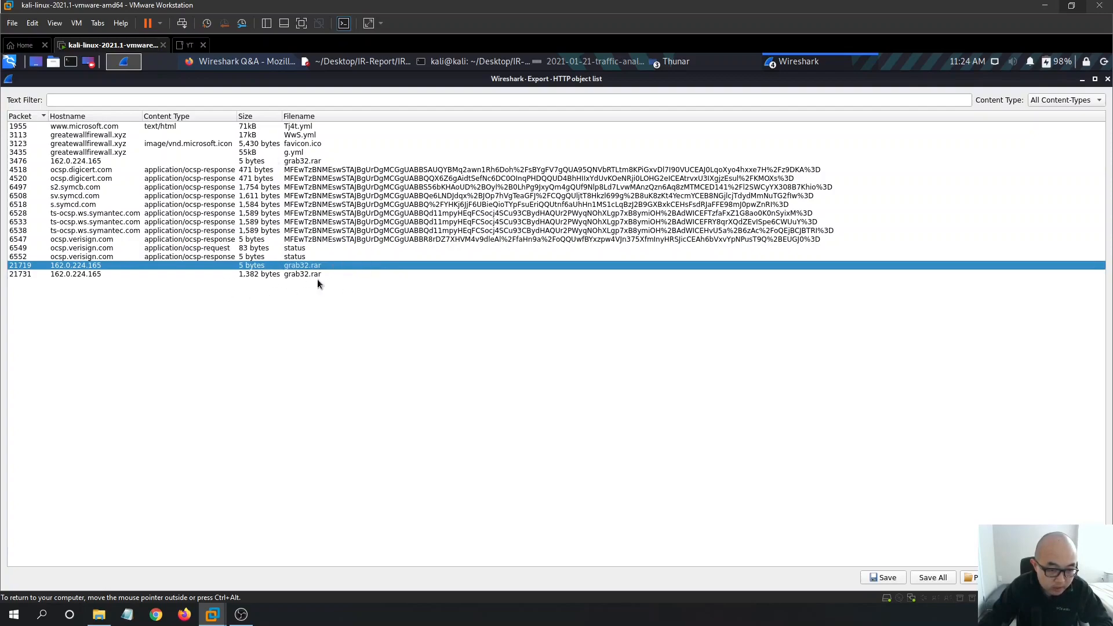
click(300, 275)
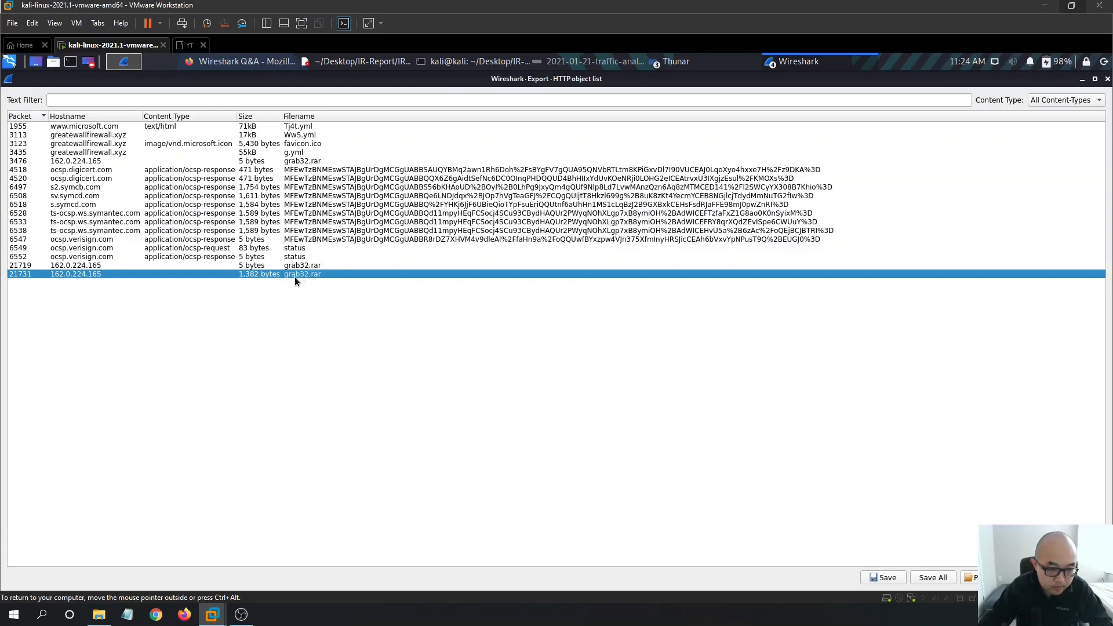
click(886, 579)
- Browse the save dialog to /home/kali/Desktop/IR-Report
click(413, 235)
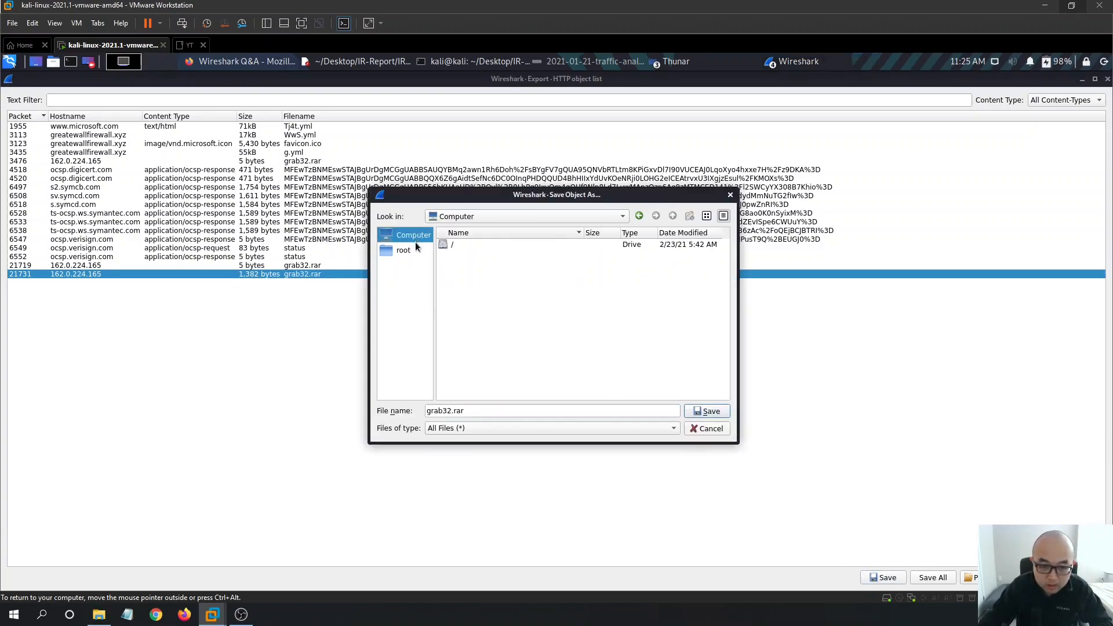
click(484, 249)
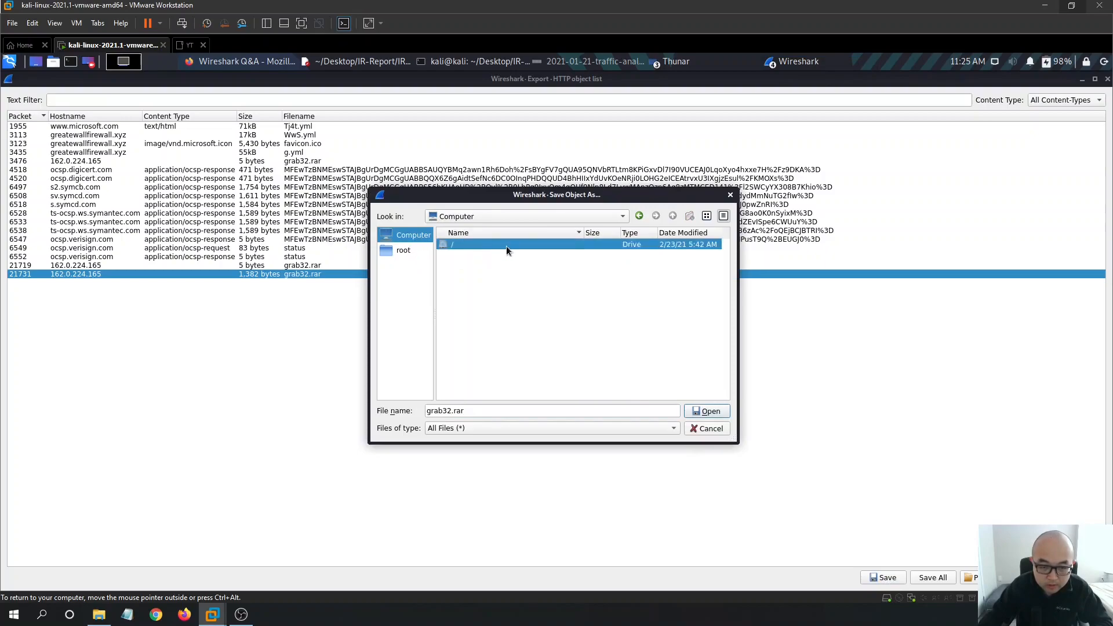
double_click(506, 246)
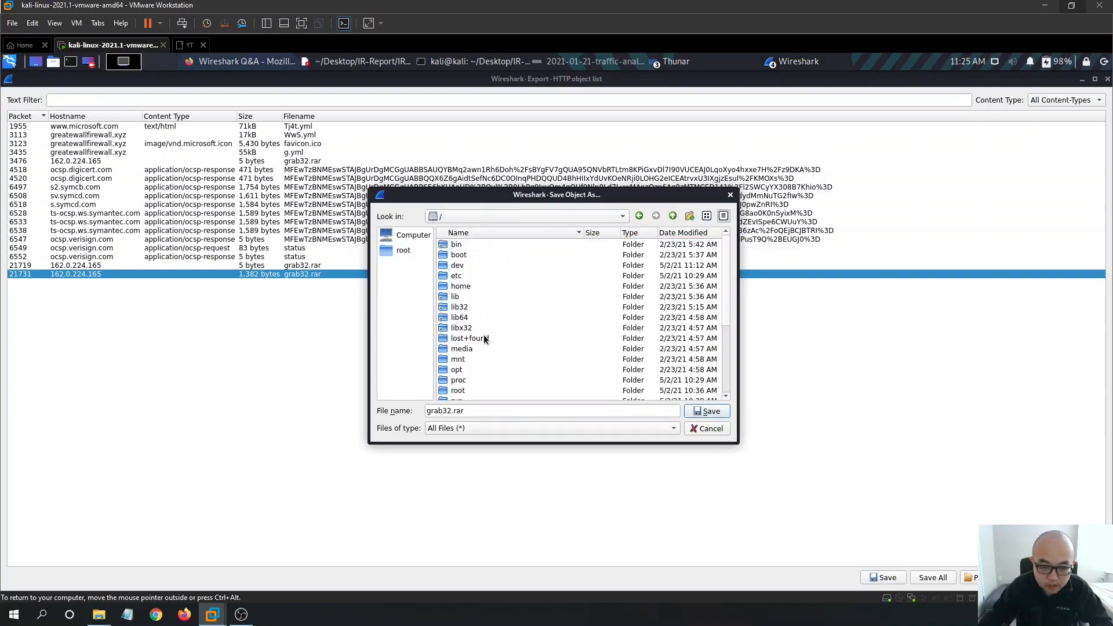
double_click(480, 286)
double_click(479, 246)
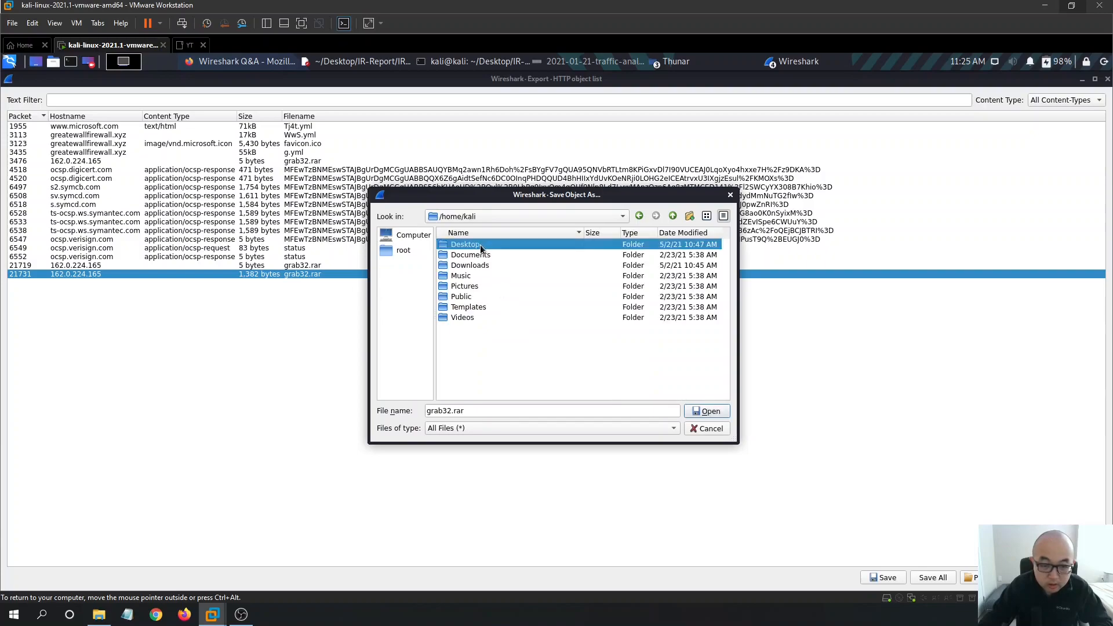
double_click(495, 243)
double_click(498, 256)
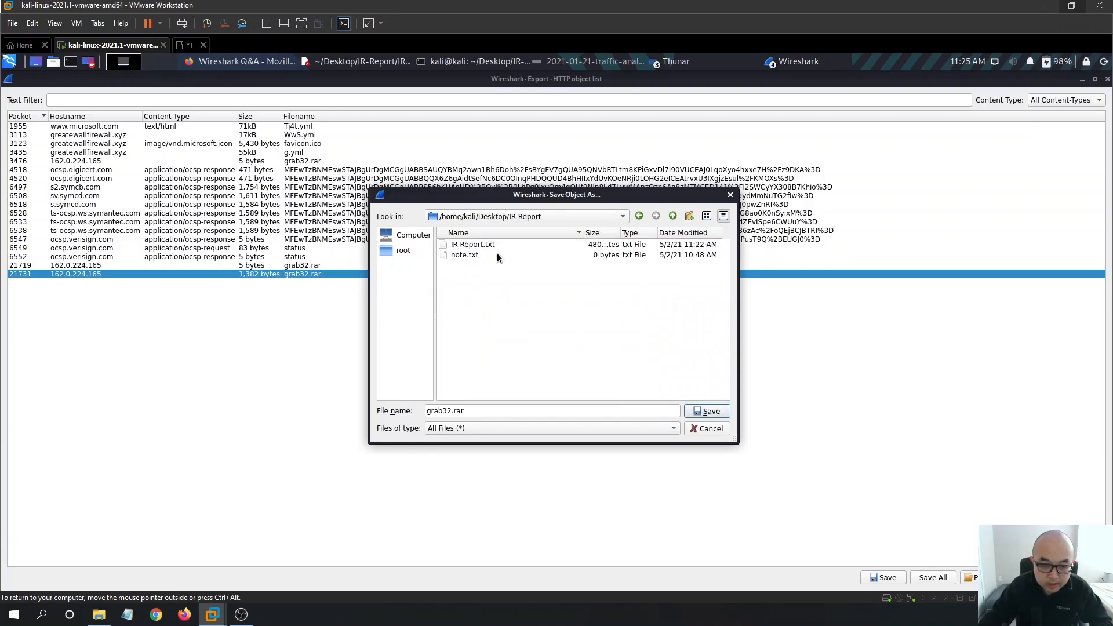
- Create a new IOC folder in IR-Report and save grab32.rar into it
right_click(531, 297)
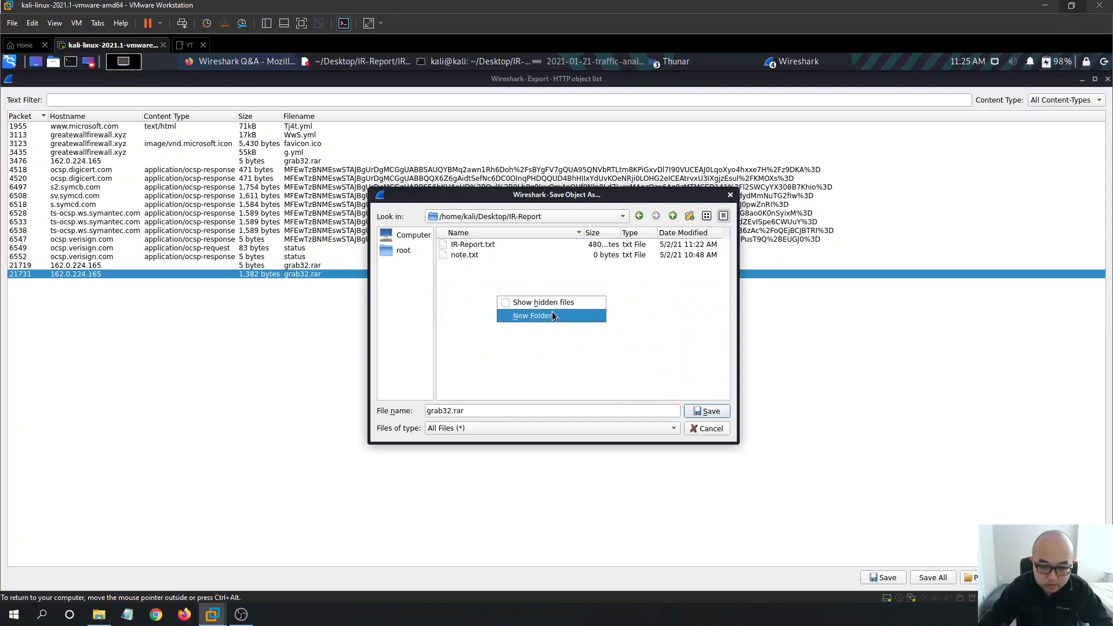
click(571, 316)
text(IOC)
key(Return)
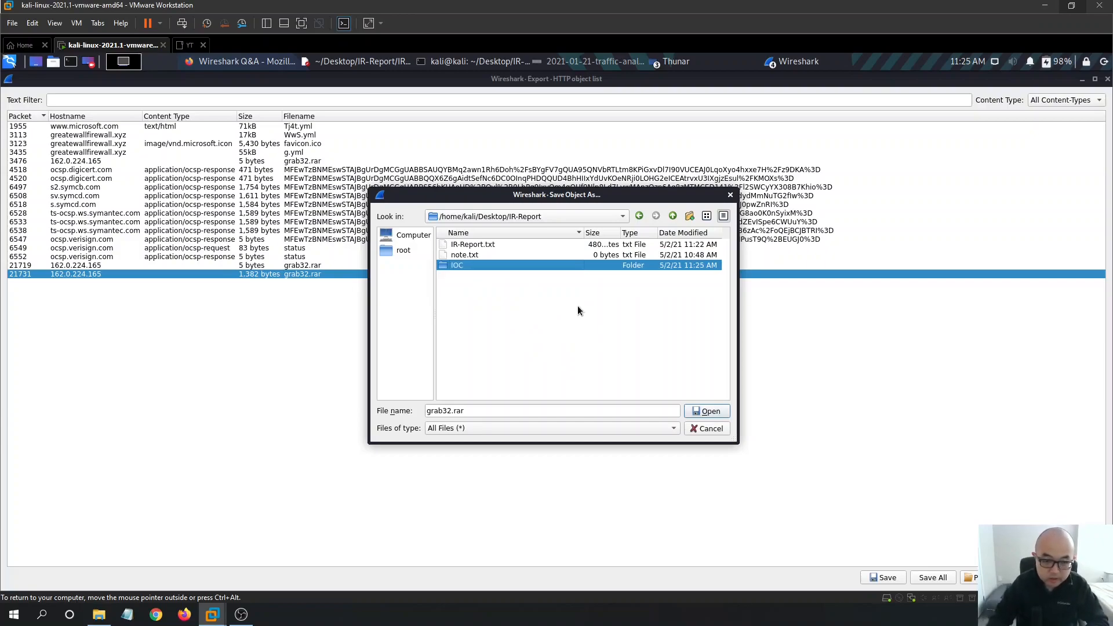
double_click(519, 265)
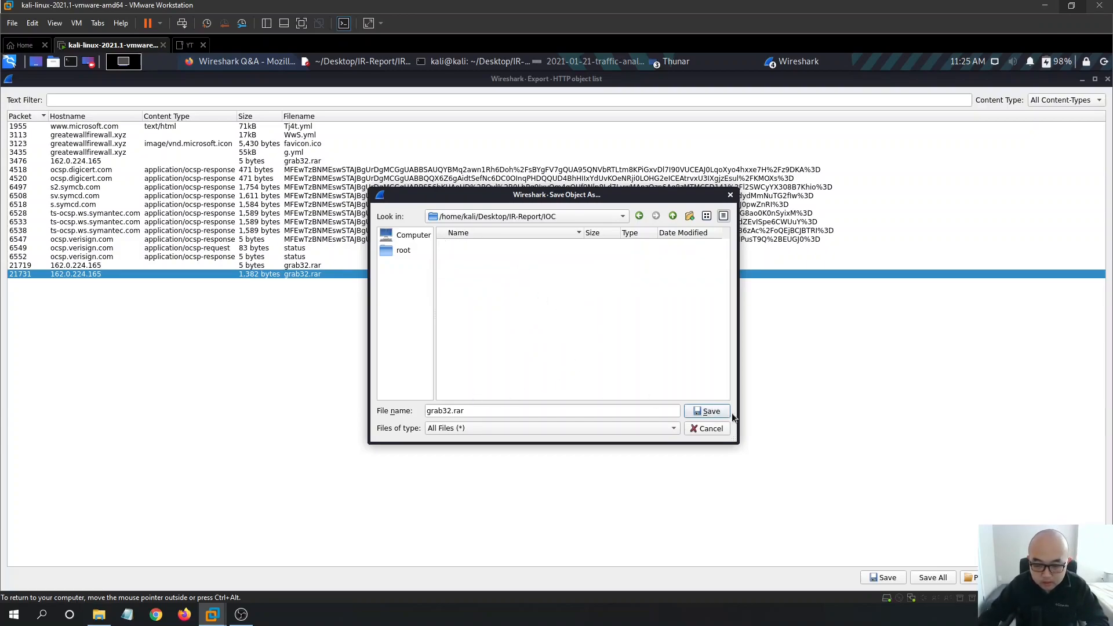
click(710, 412)
click(383, 264)
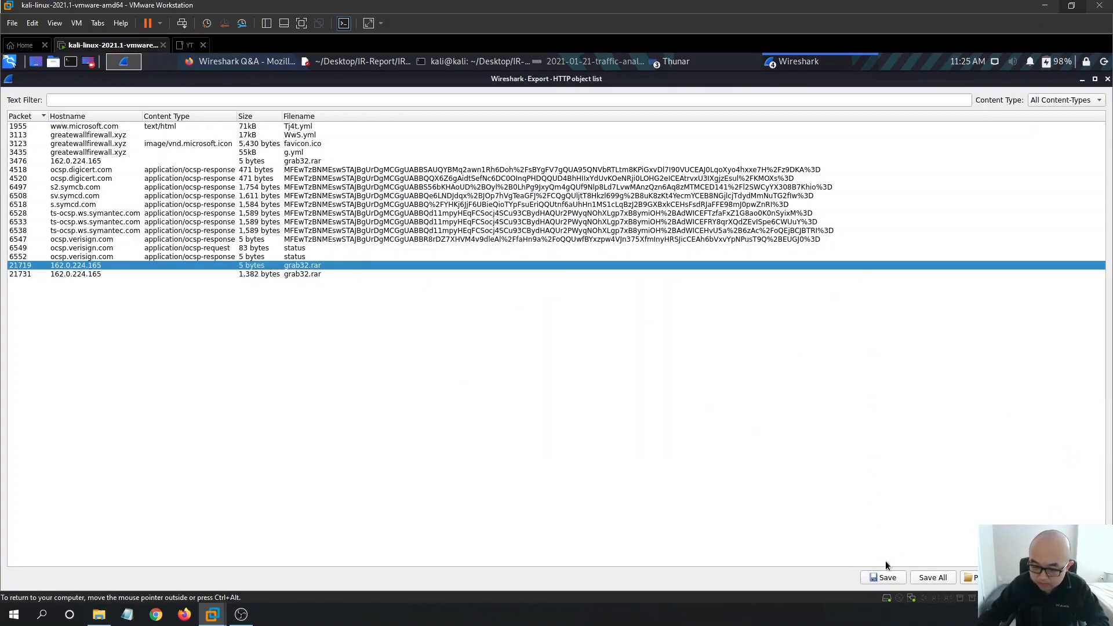
- Save the 5-byte grab32.rar object and compare it with the larger grab32.rar entry
click(887, 577)
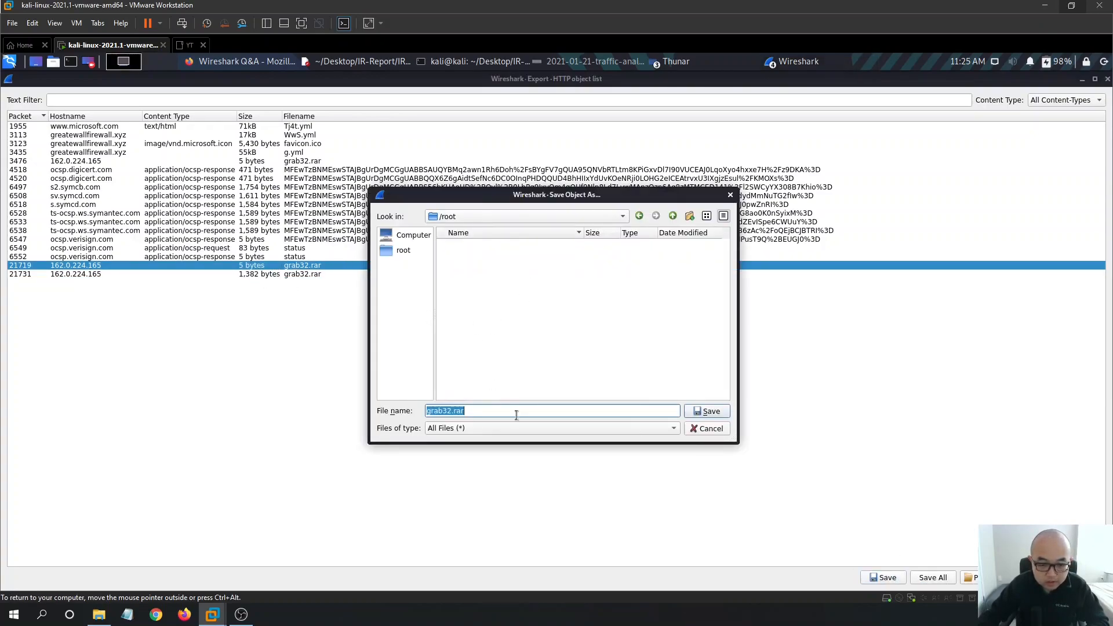
click(710, 412)
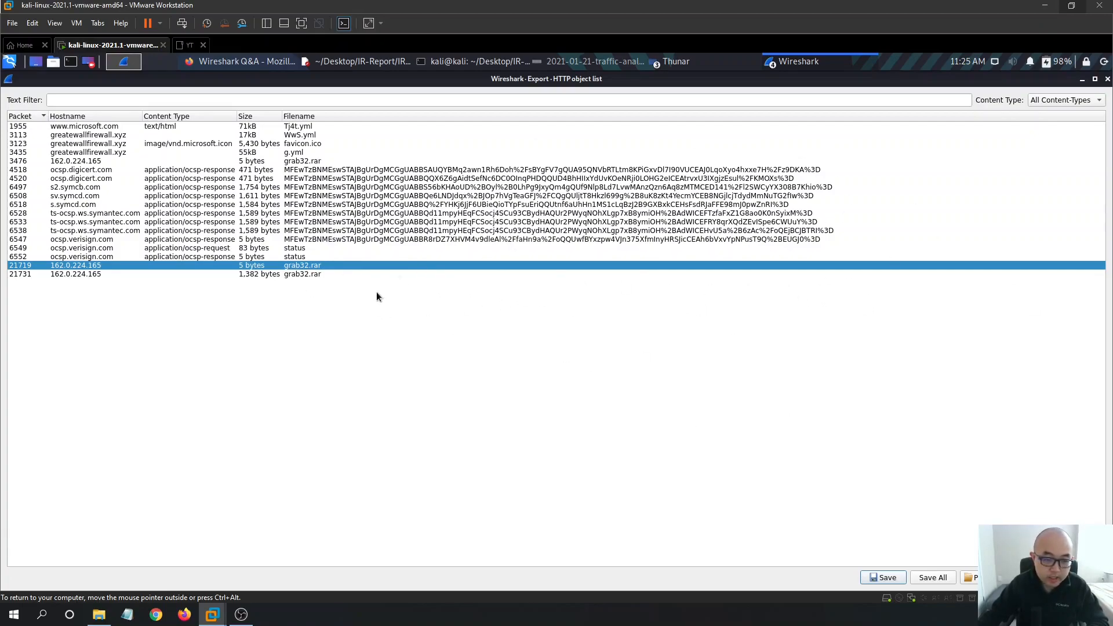
click(310, 276)
click(328, 267)
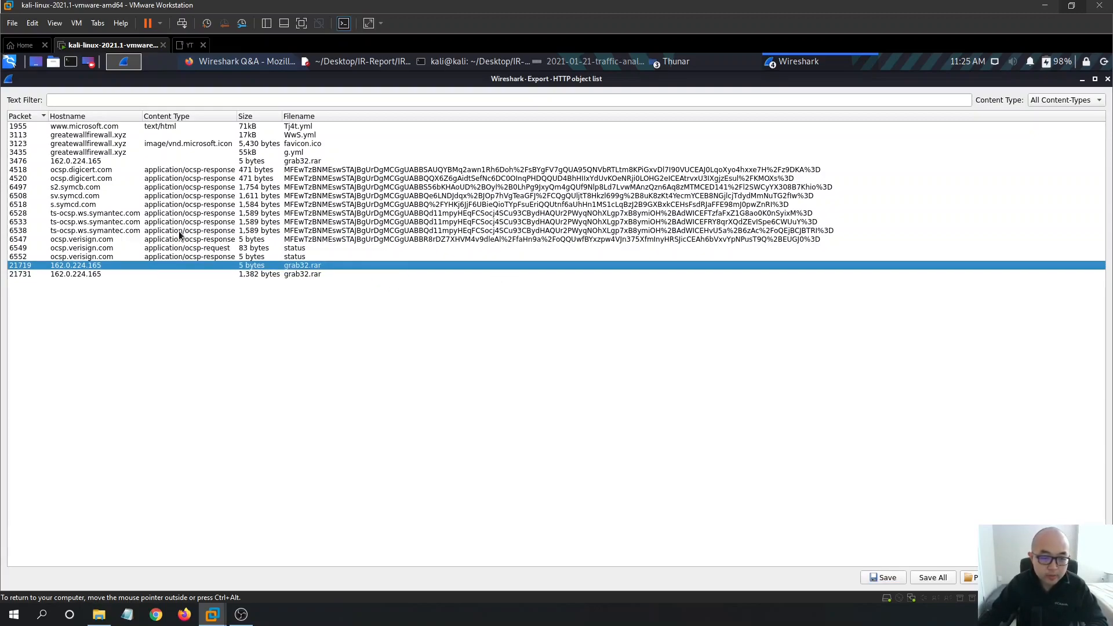
- Review the ocsp.verisign.com, grab32.rar (packet 3476), g.yml and favicon.ico object entries
click(306, 256)
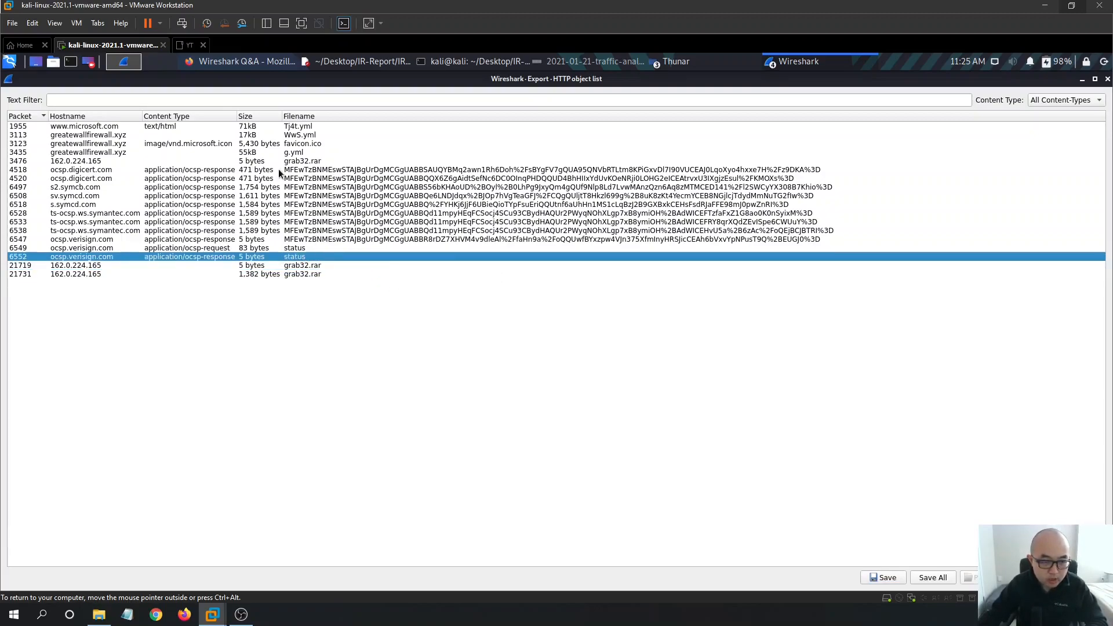
click(324, 161)
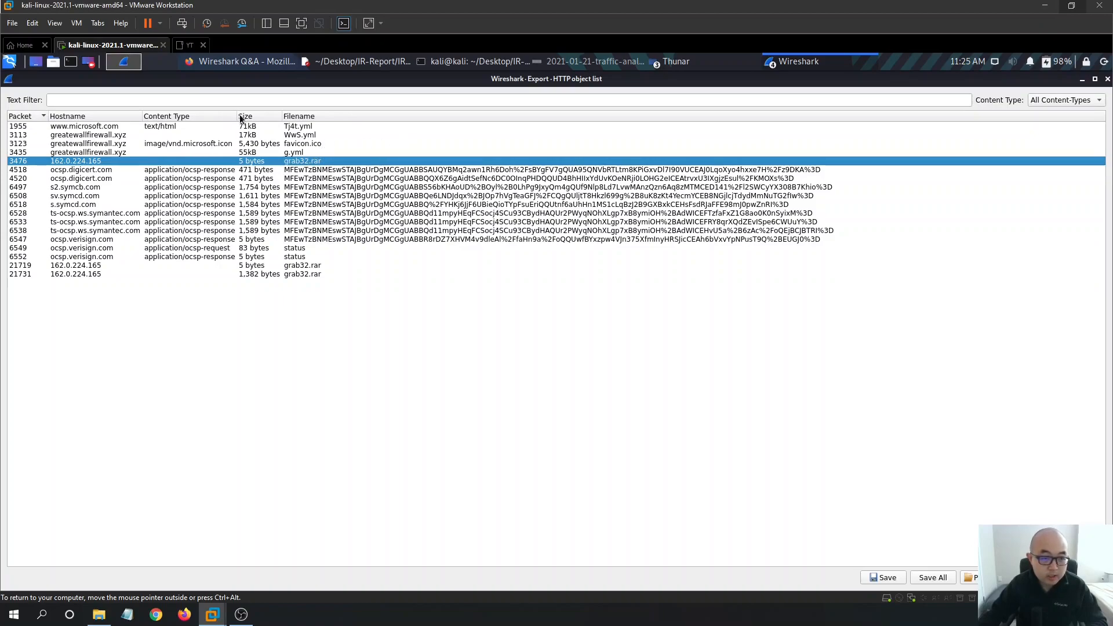
click(310, 152)
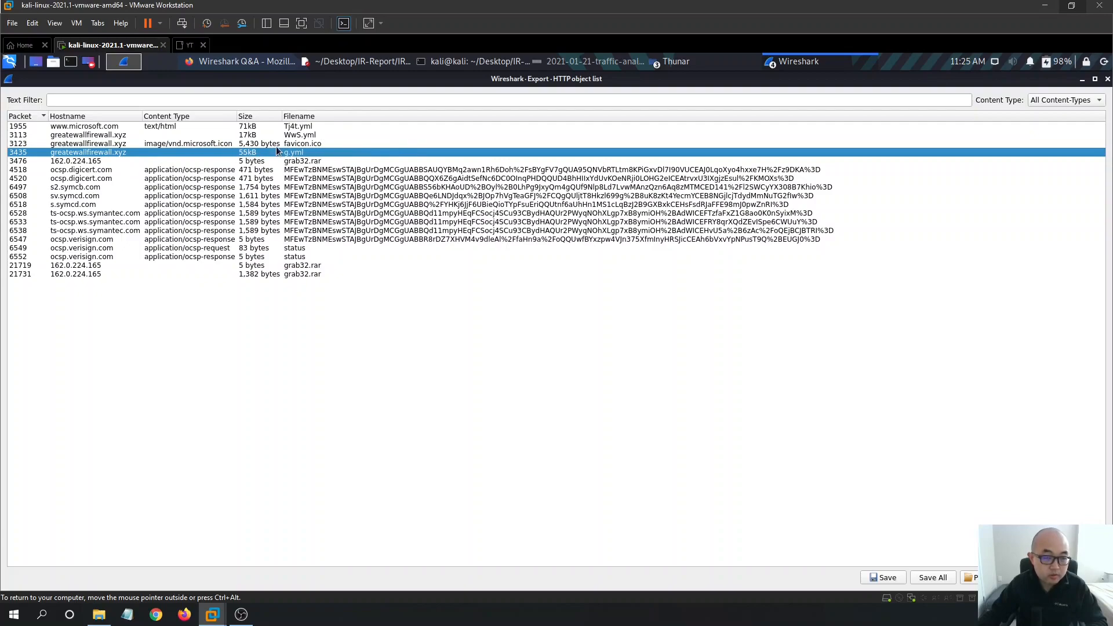
click(340, 146)
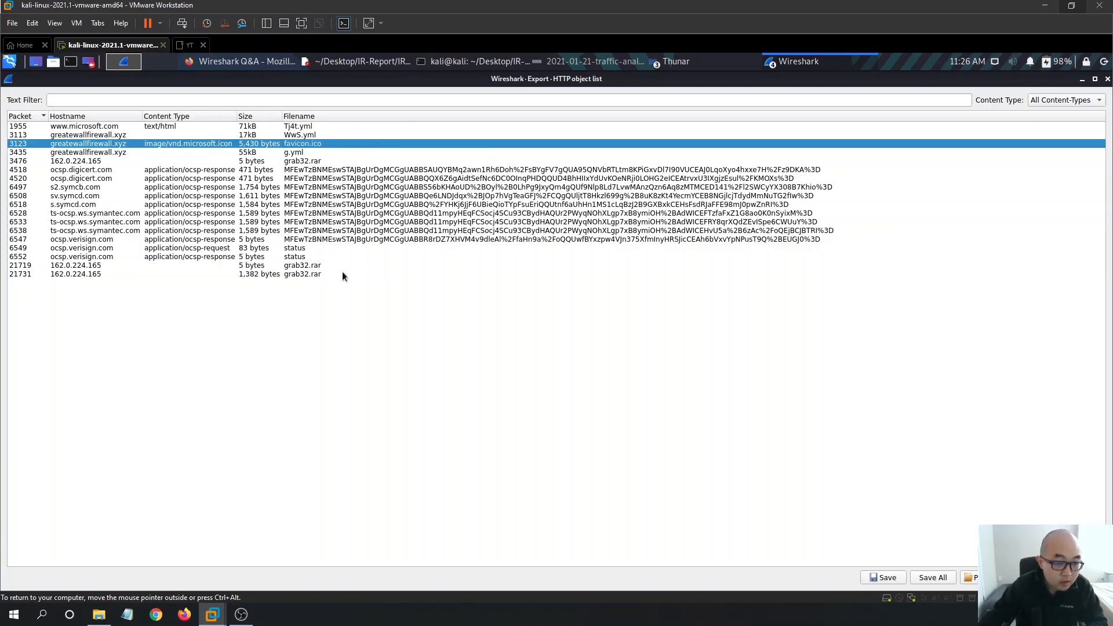
click(319, 275)
click(318, 264)
click(315, 256)
click(325, 161)
click(318, 152)
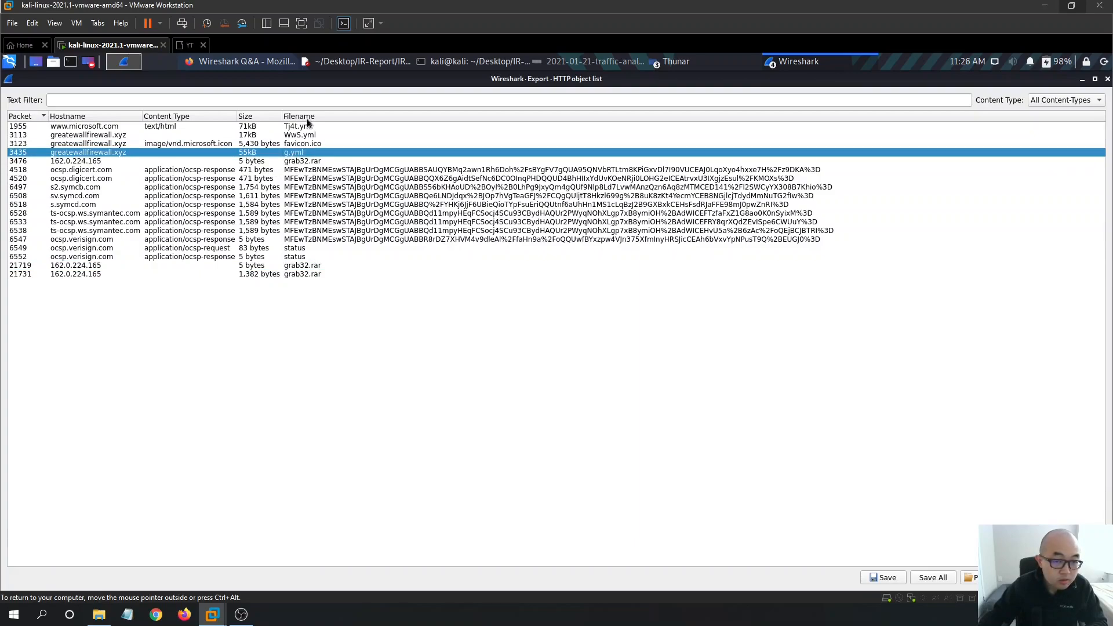
click(315, 143)
- Save the WwS.yml object from greatewallfirewall.xyz
click(314, 135)
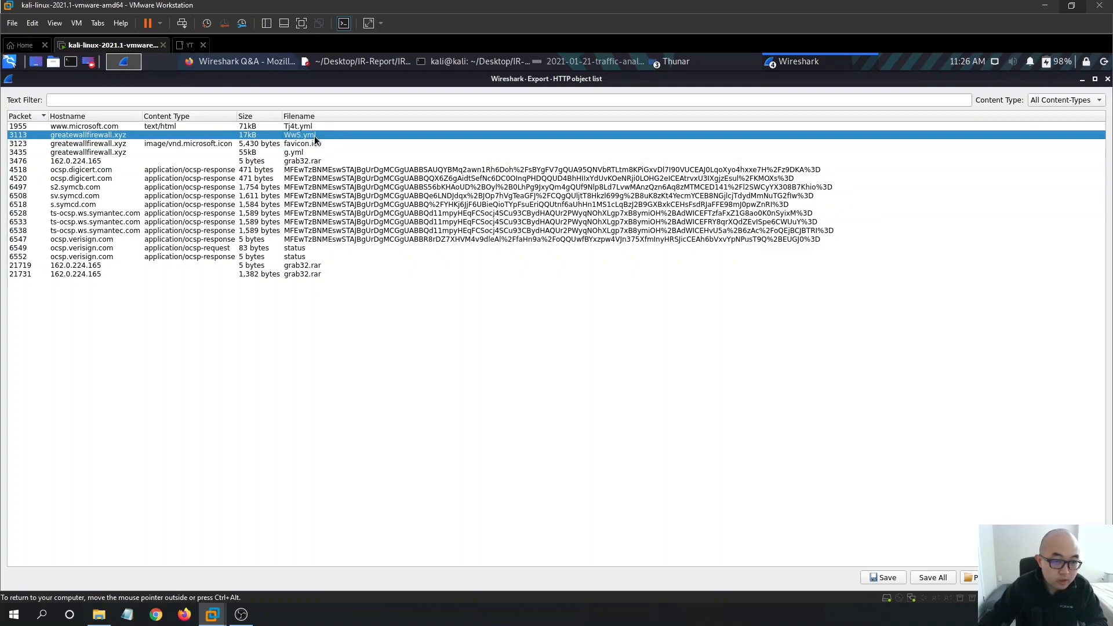
click(894, 575)
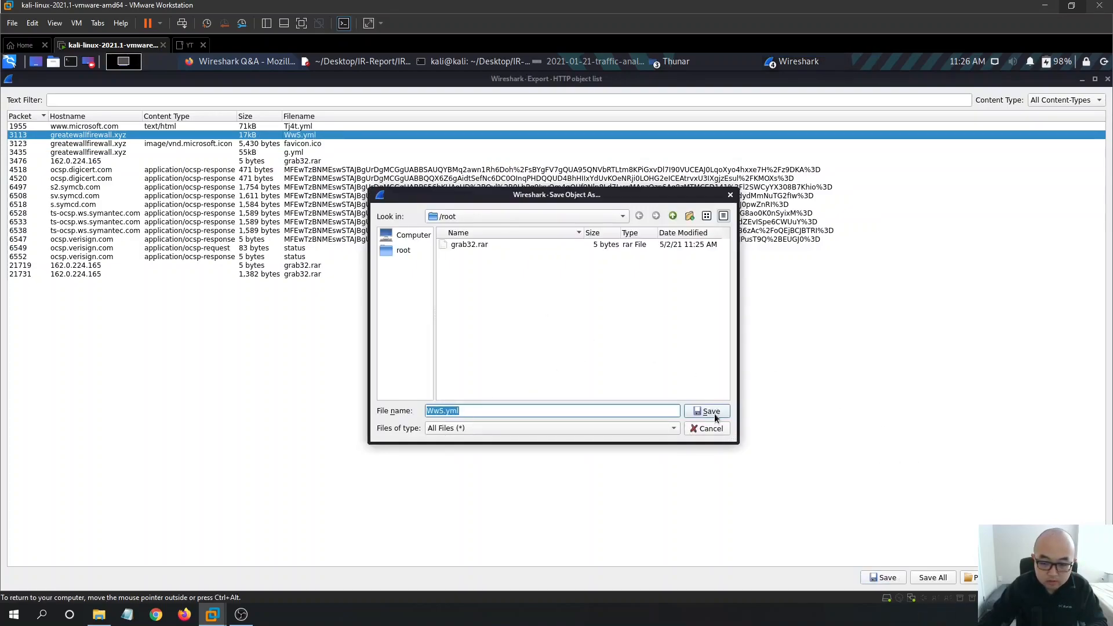
click(711, 412)
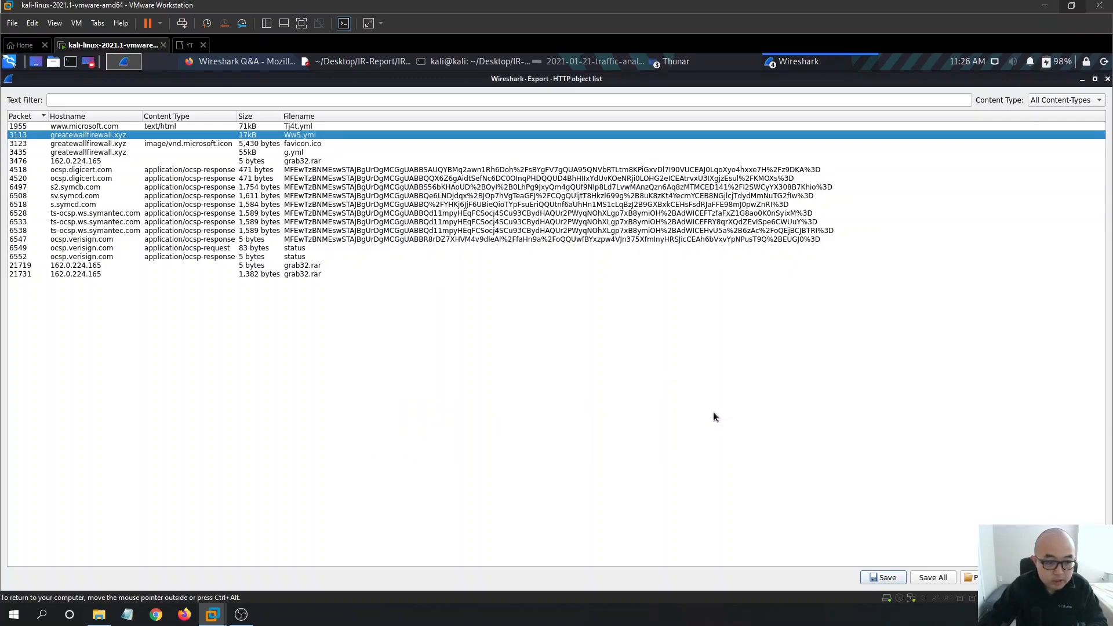
- Recheck the object entries down to the 1,382-byte grab32.rar and close the object list
click(312, 143)
click(316, 154)
click(316, 161)
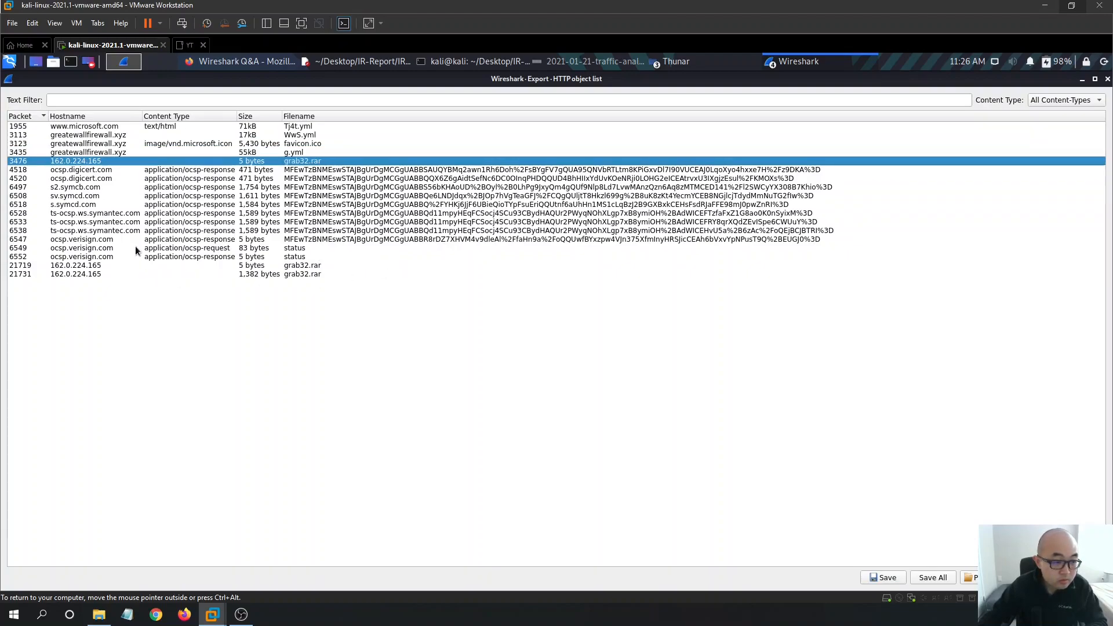
click(375, 238)
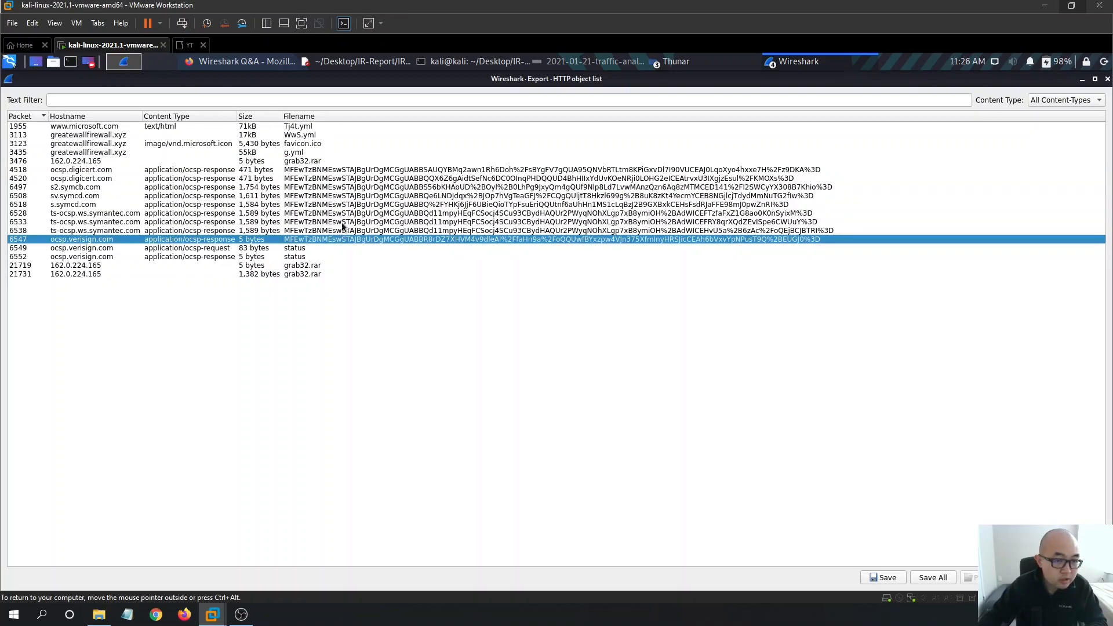
click(331, 127)
click(333, 135)
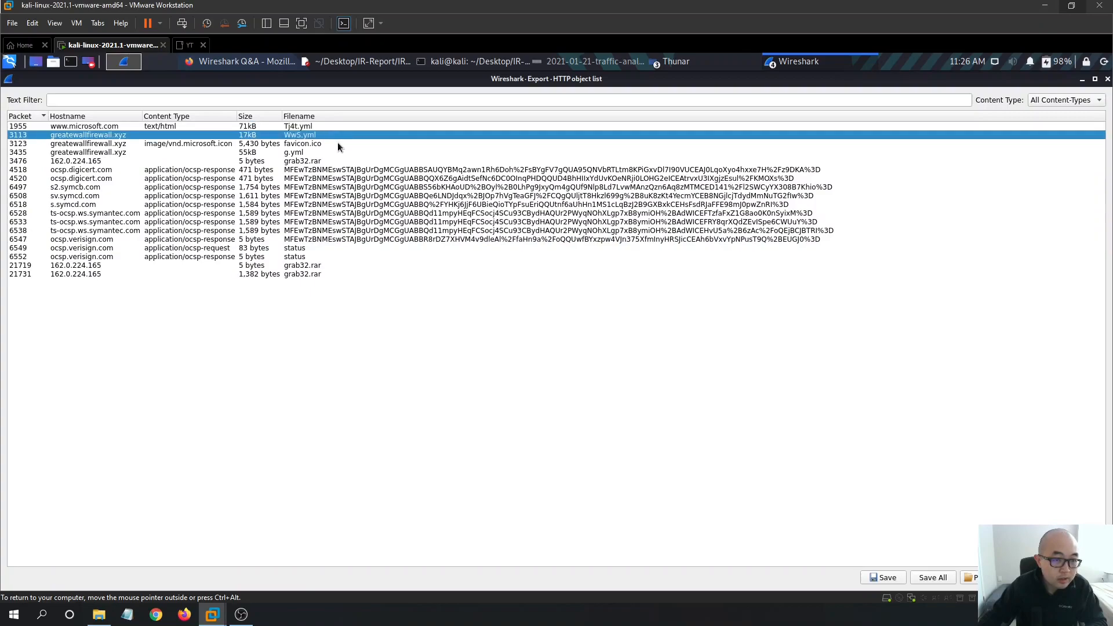
click(339, 143)
click(343, 160)
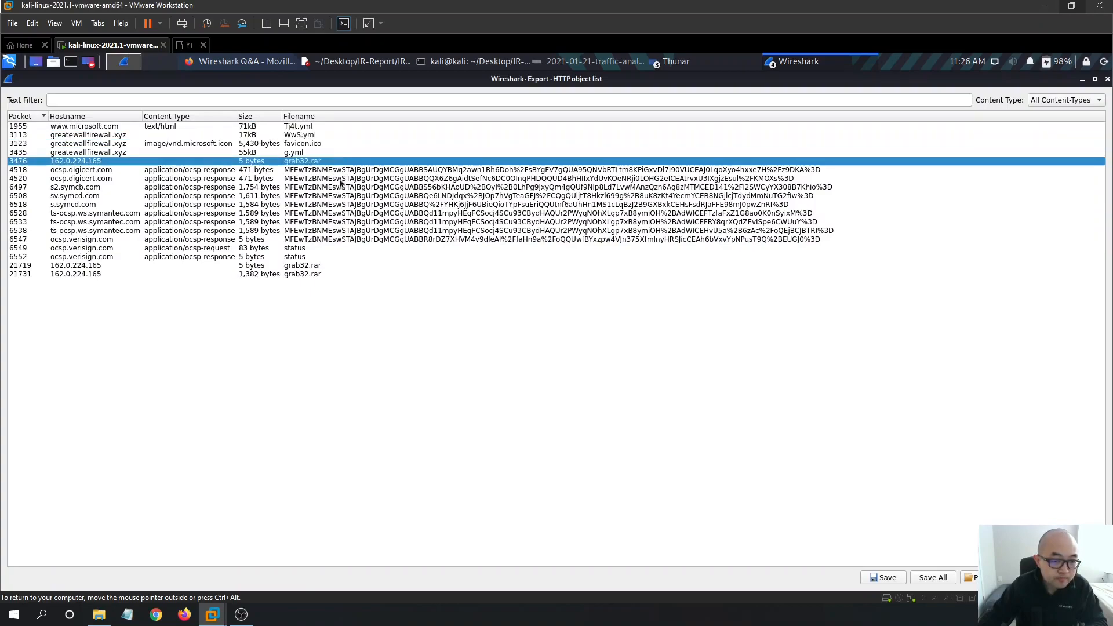
click(330, 266)
click(319, 275)
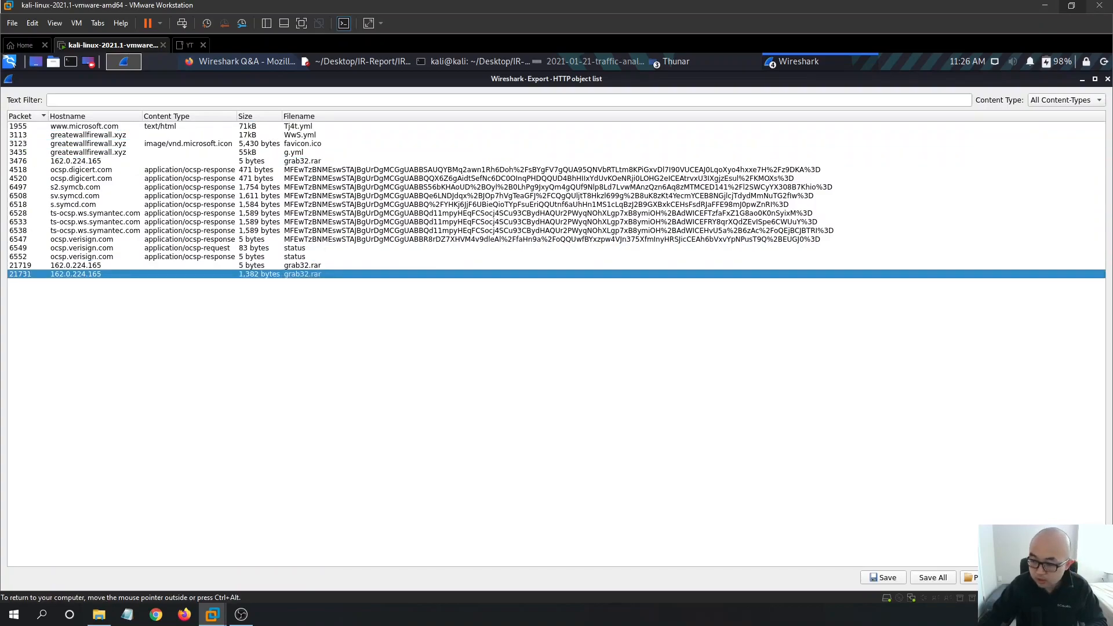
click(1033, 577)
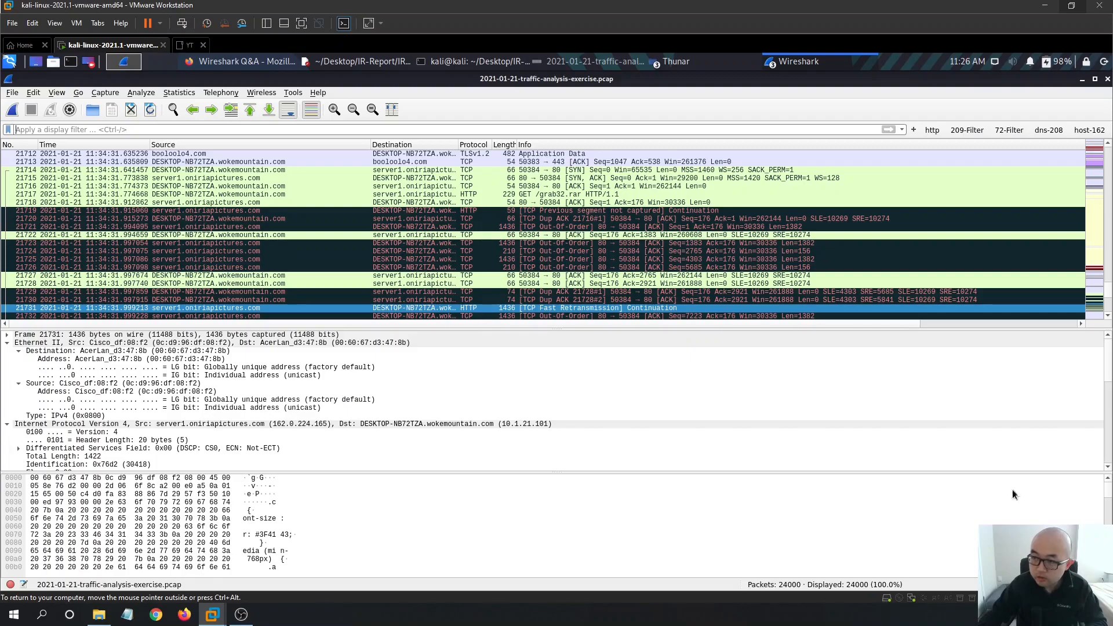
- Apply the 'http' display filter to the capture again
click(169, 130)
text(http)
key(Return)
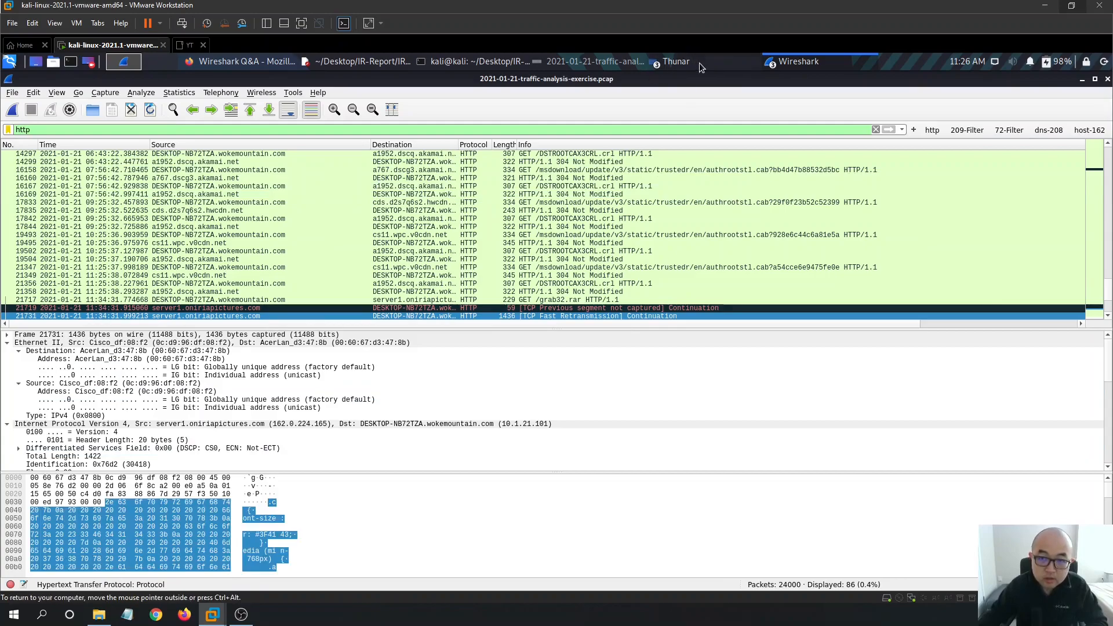
click(491, 62)
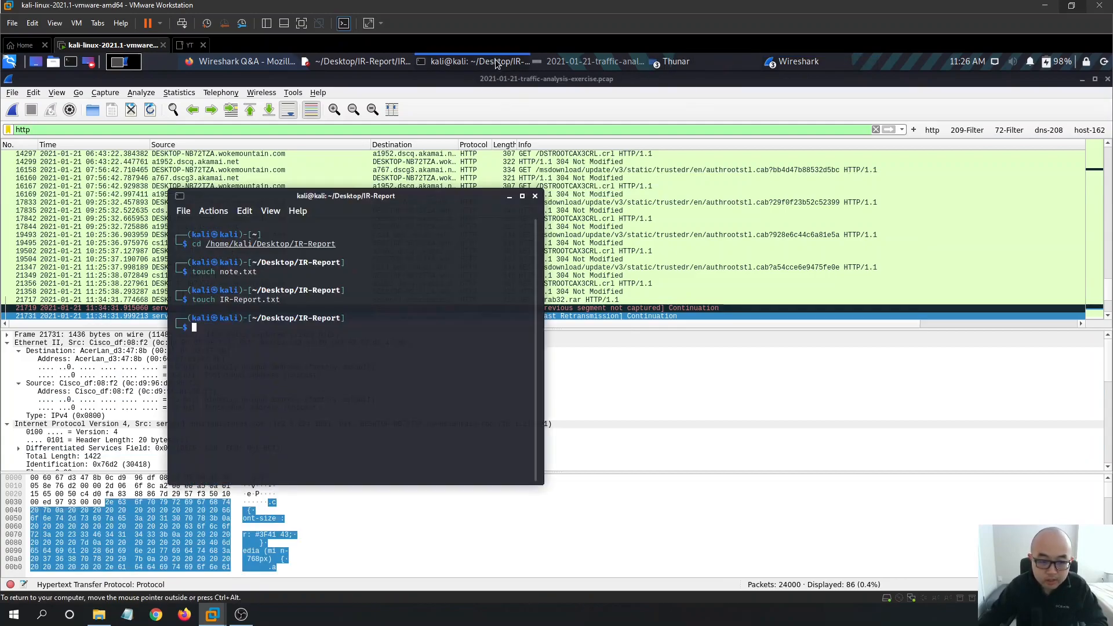
click(495, 59)
click(602, 61)
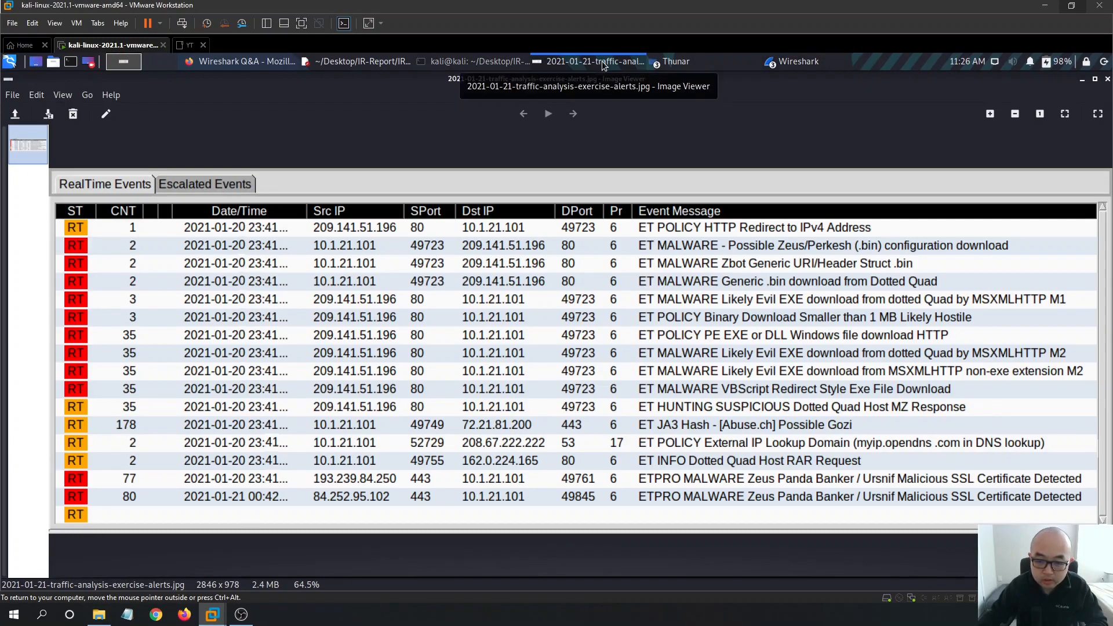
click(603, 61)
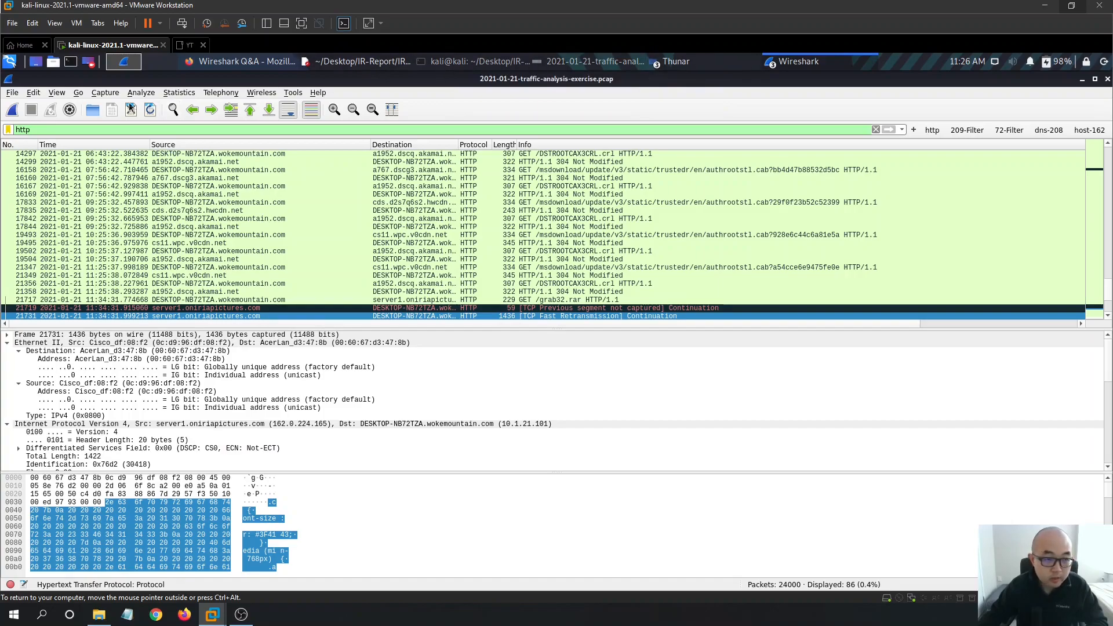
- Reopen File > Export Objects > HTTP to list the HTTP objects
click(14, 93)
mouse_move(87, 283)
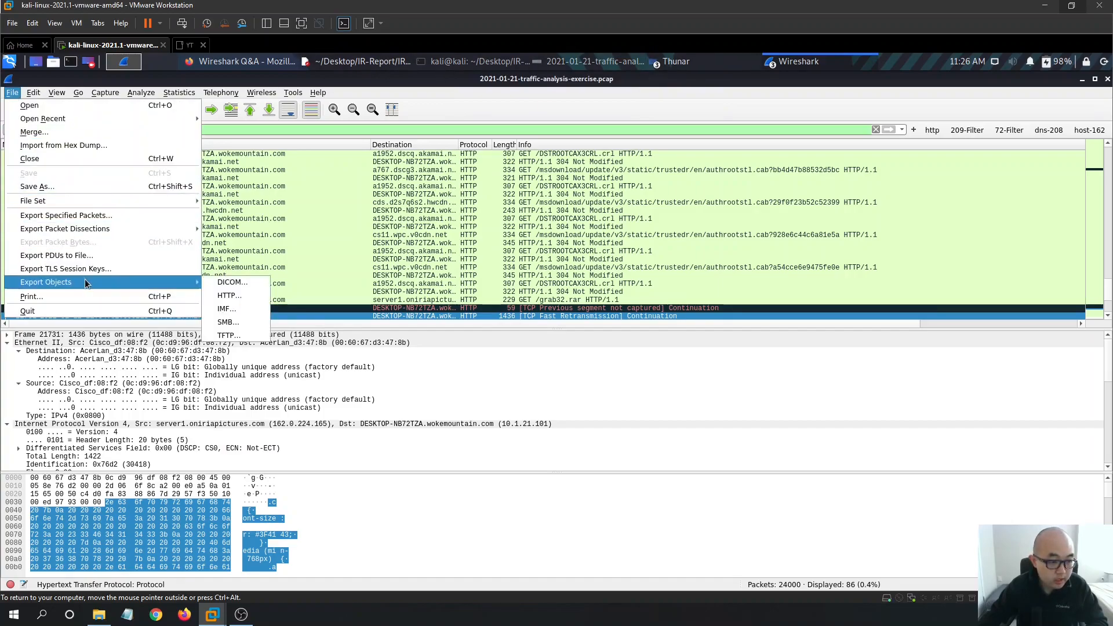
click(237, 295)
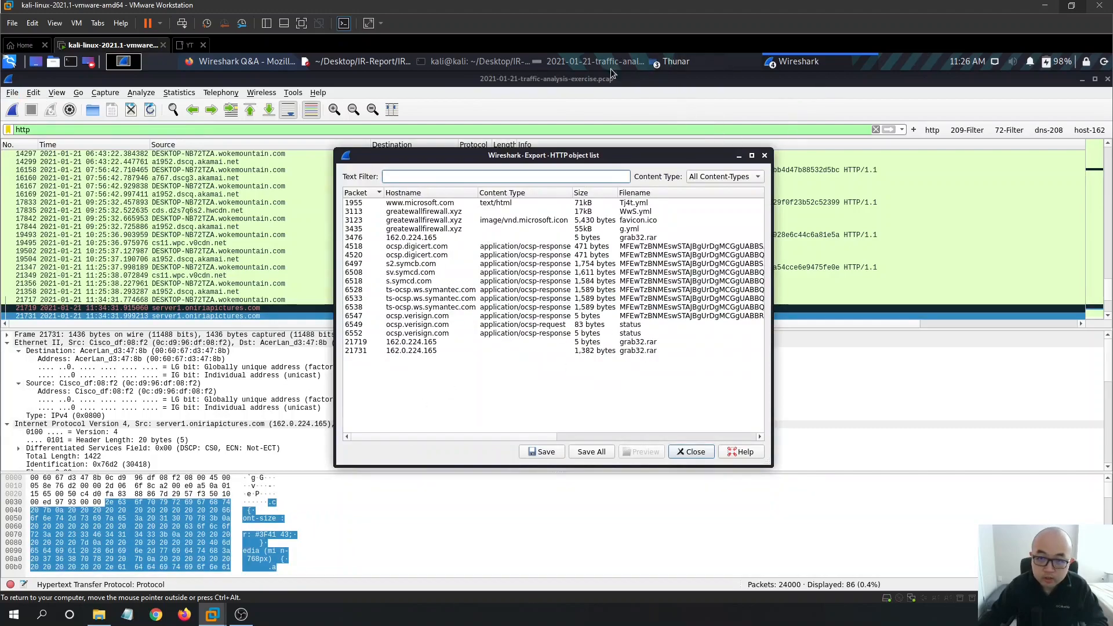
- Review IR-Report.txt's IOC list, placing the cursor at the end of the grab32.rar line
click(357, 62)
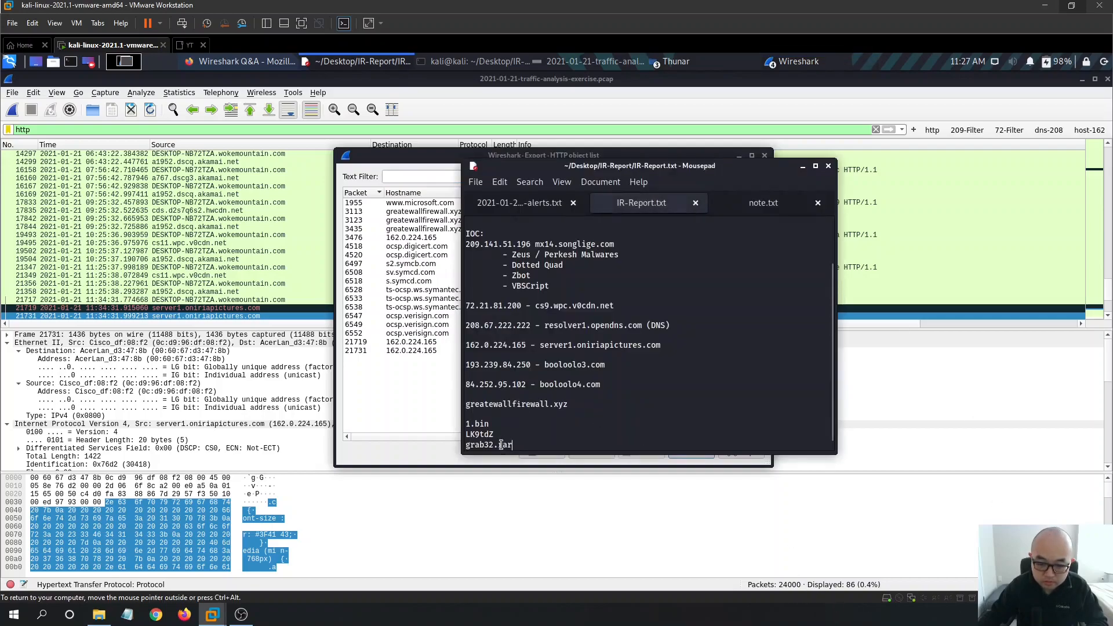
drag(512, 438, 449, 432)
click(659, 441)
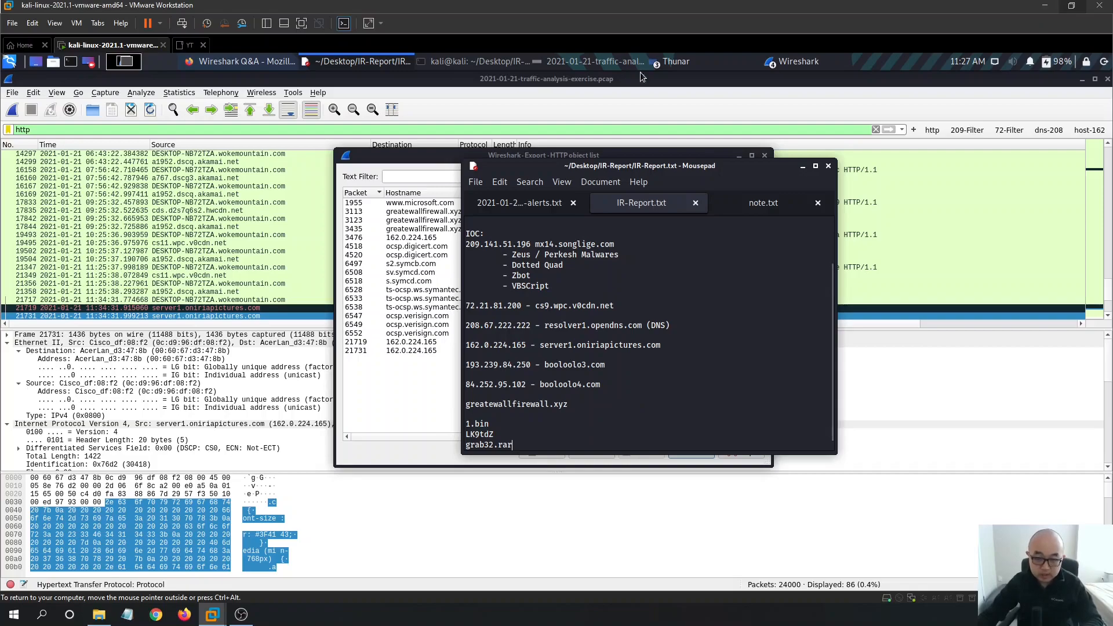
- Type 'sha256sum ' at the IR-Report terminal prompt, correcting the stray space
click(441, 61)
text(sha)
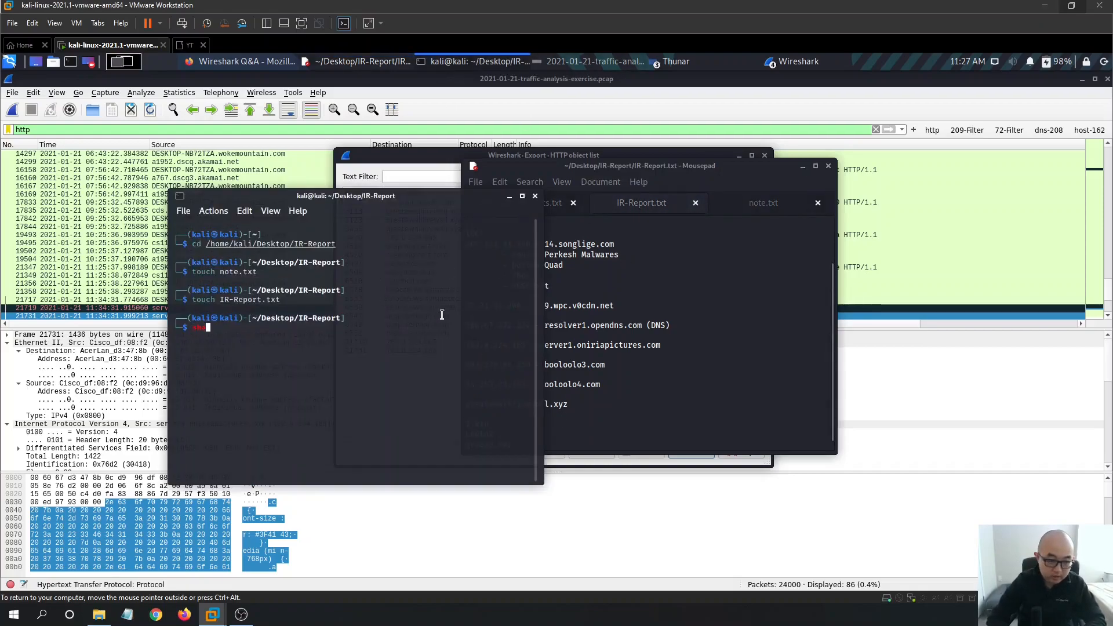
text(256 )
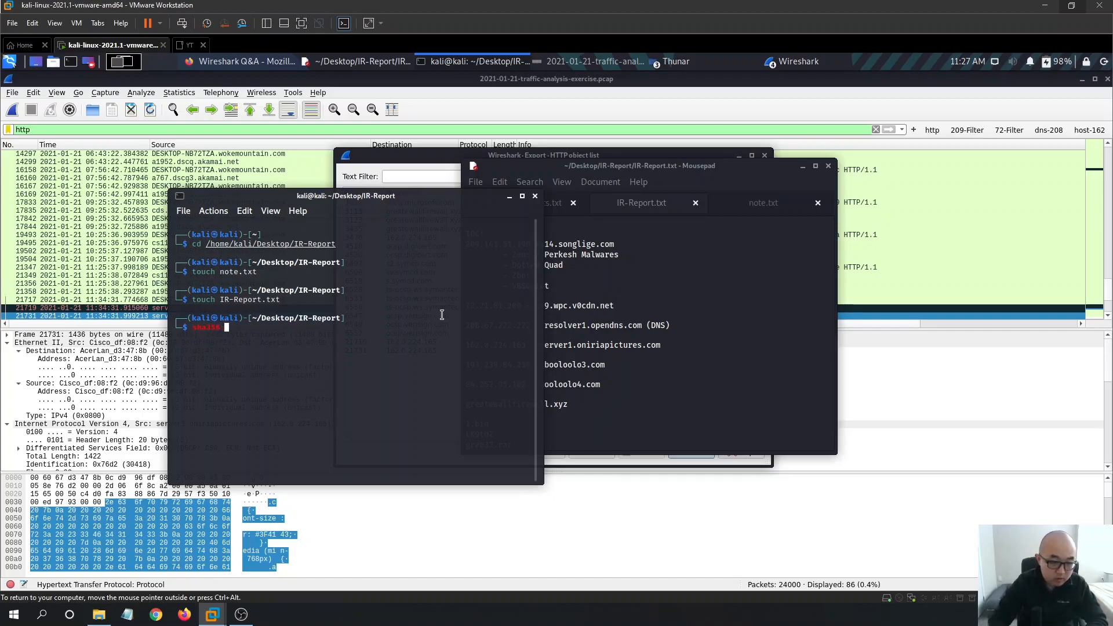
text(sum)
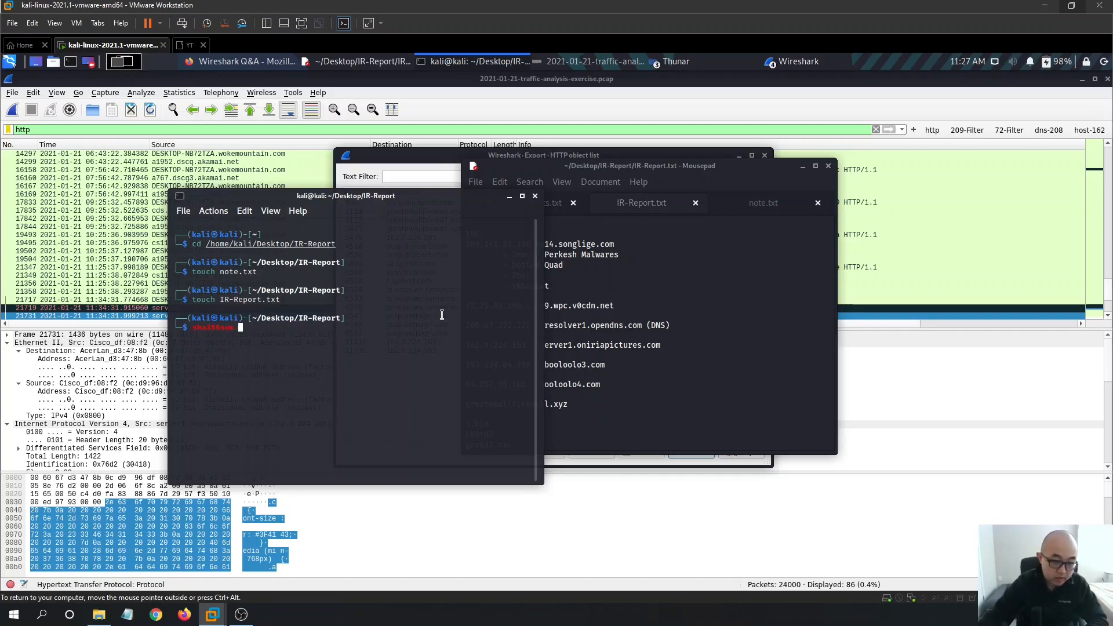
key(BackSpace)
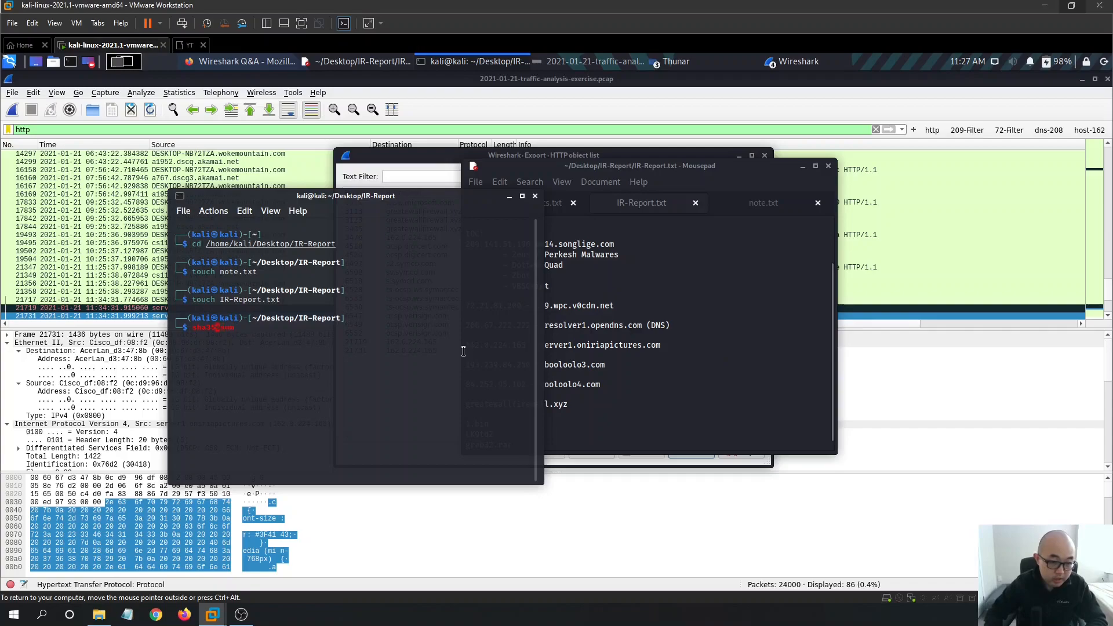
key(Left)
key(Left)
key(Right)
key(Right)
key(Right)
key(Right)
key(Right)
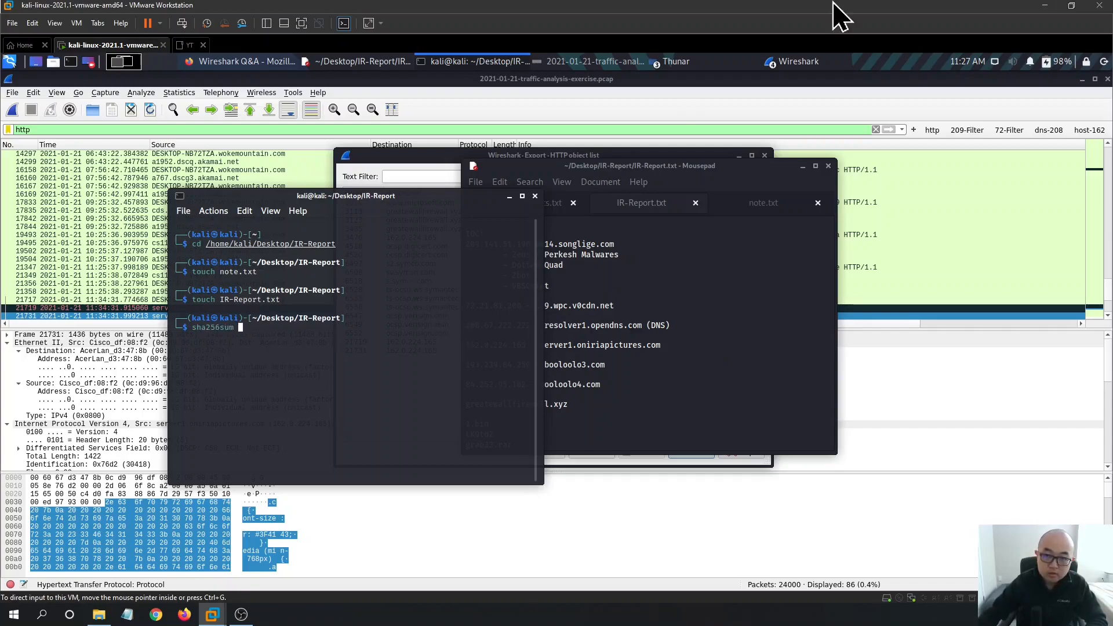
- Minimize the Wireshark HTTP requests window and Firefox to reveal the desktop
click(798, 67)
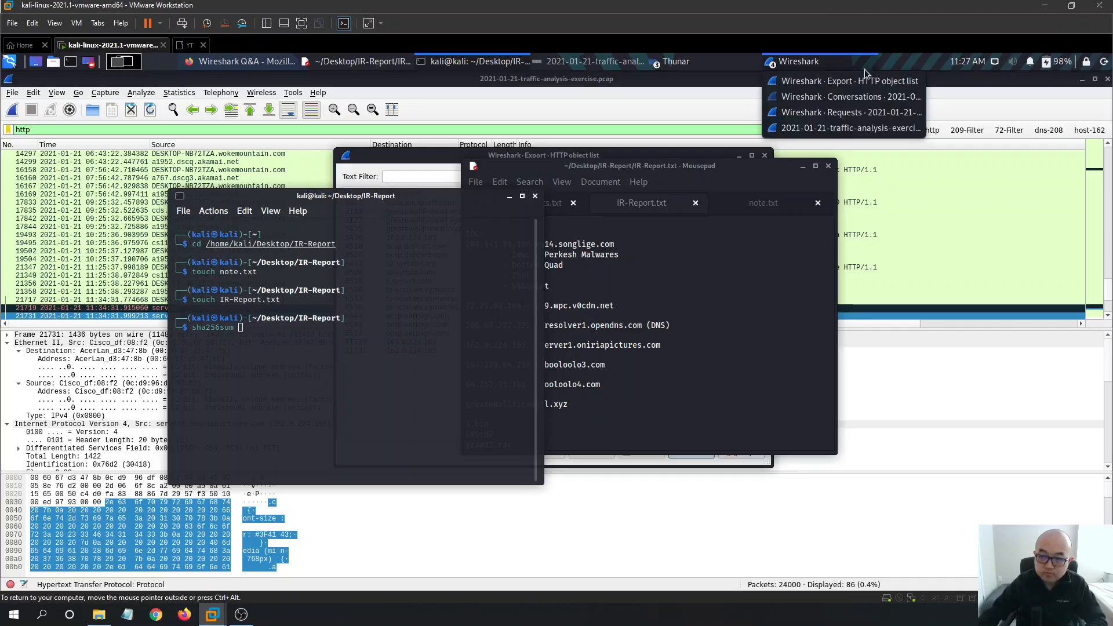
click(823, 112)
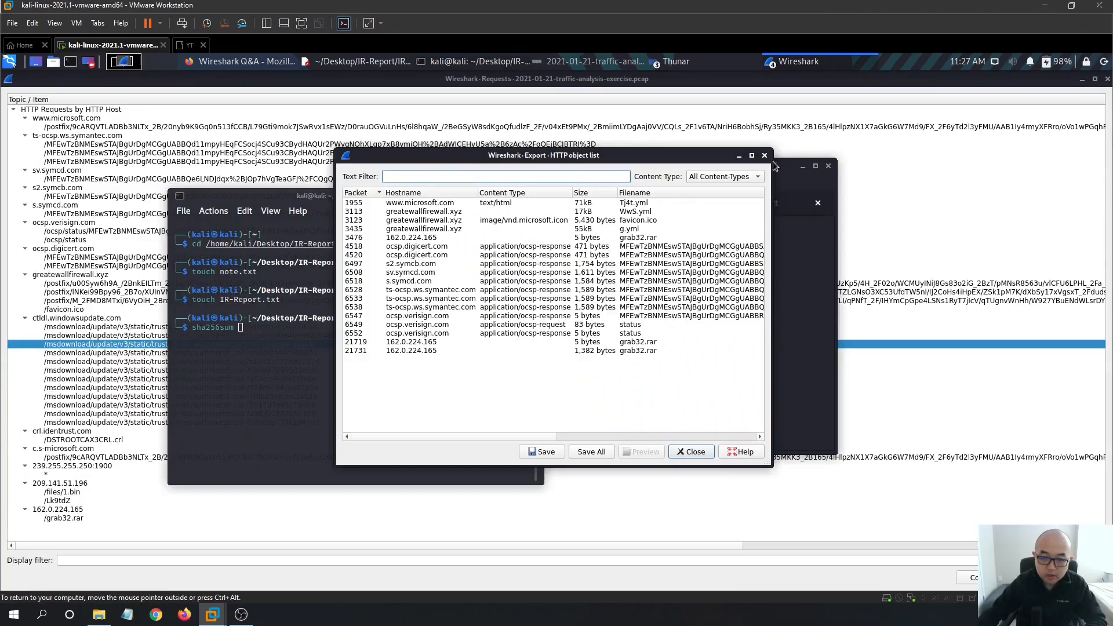
click(1081, 80)
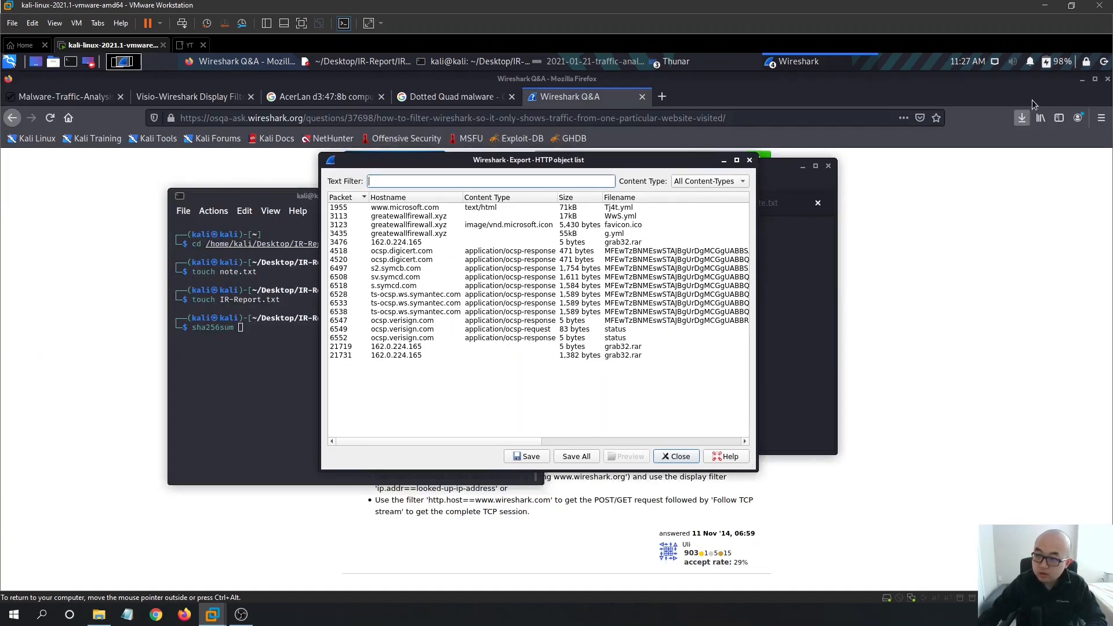
click(1083, 84)
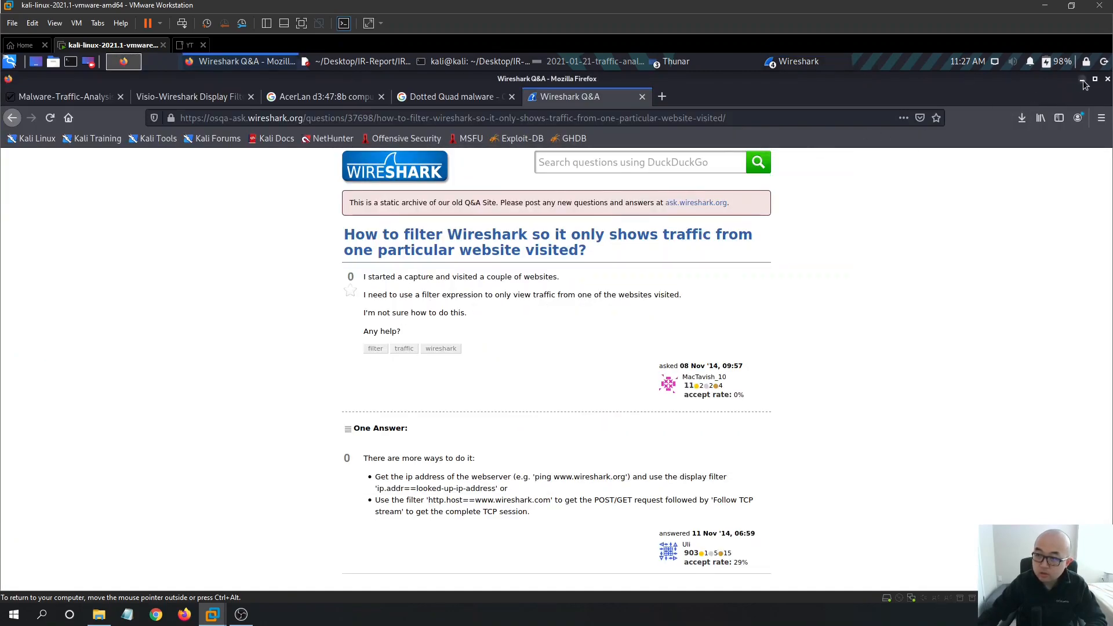
click(1082, 79)
- Open IR-Report > IOC in Thunar as a smaller window showing grab32.rar
double_click(41, 545)
double_click(130, 149)
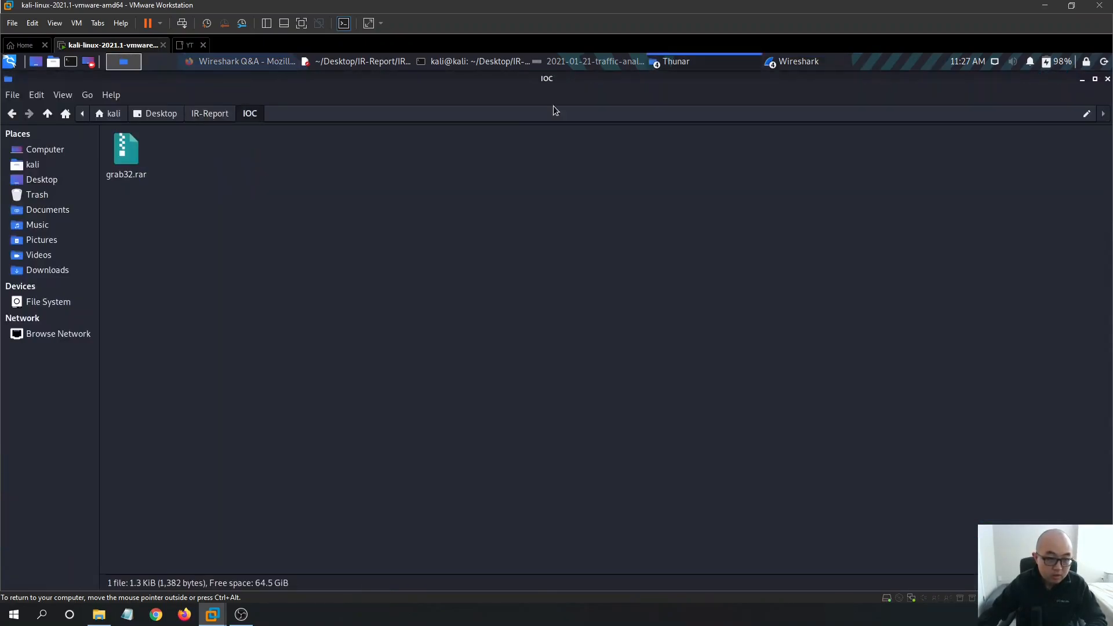
double_click(552, 80)
click(725, 160)
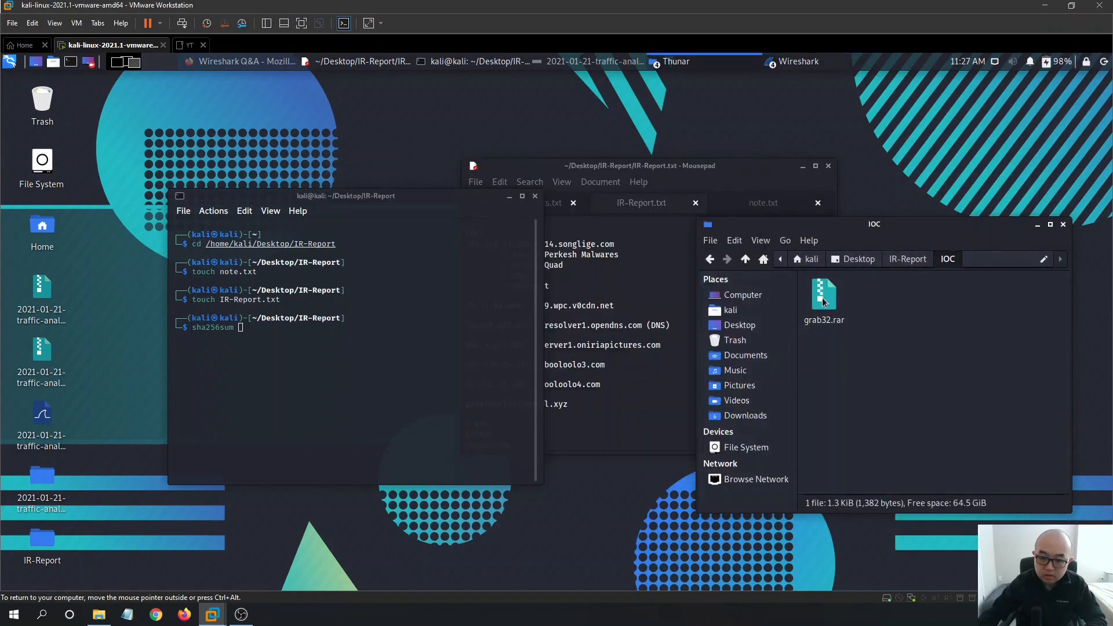
- Run sha256sum on IOC/grab32.rar and copy the resulting c740046d…e90d2 hash
drag(827, 301, 447, 371)
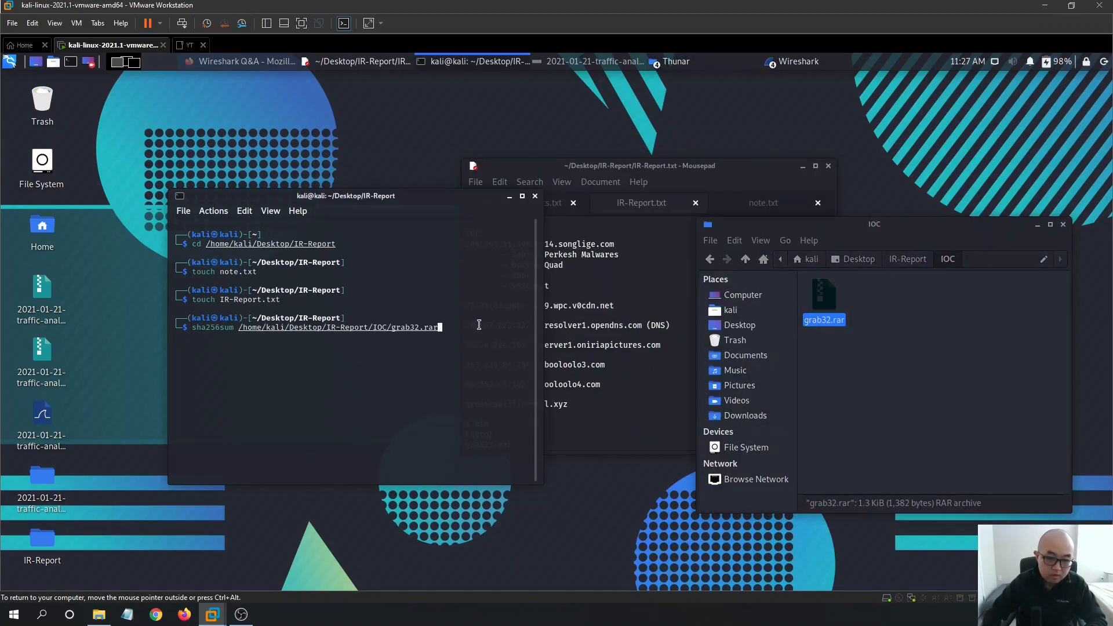
key(Return)
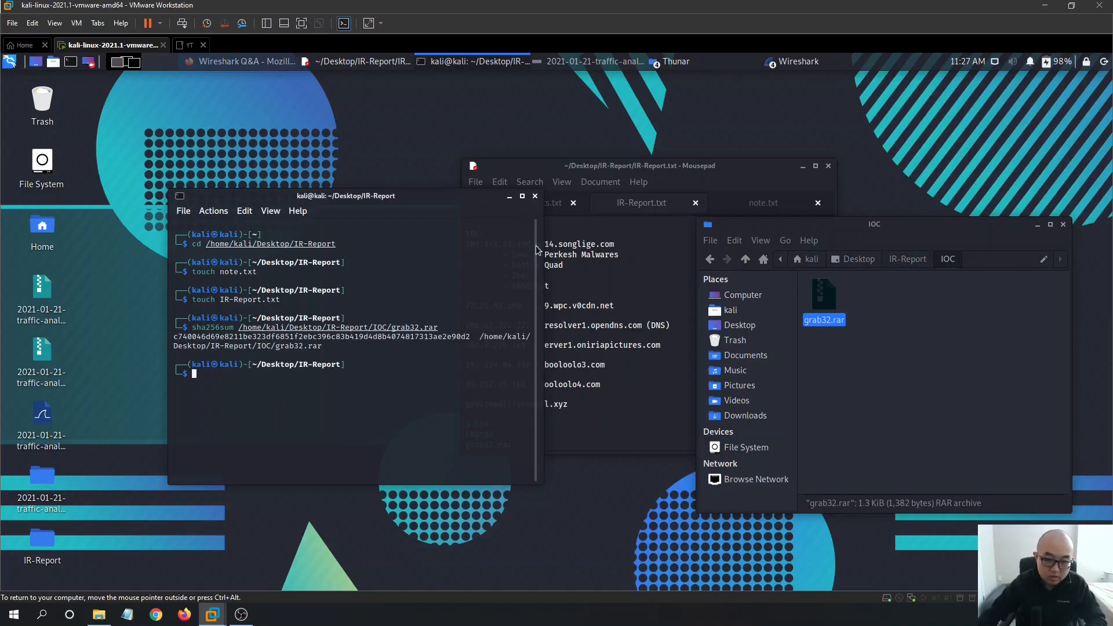
drag(539, 247, 681, 249)
drag(470, 336, 175, 336)
right_click(190, 337)
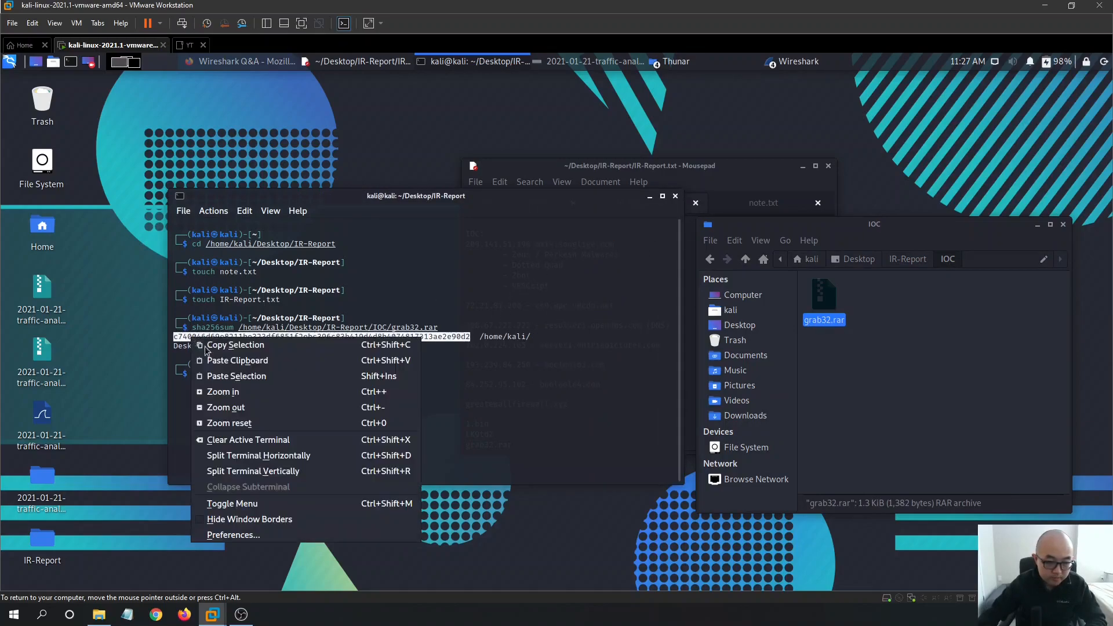
click(218, 346)
- Paste the hash after grab32.rar in IR-Report.txt's IOC list
click(380, 62)
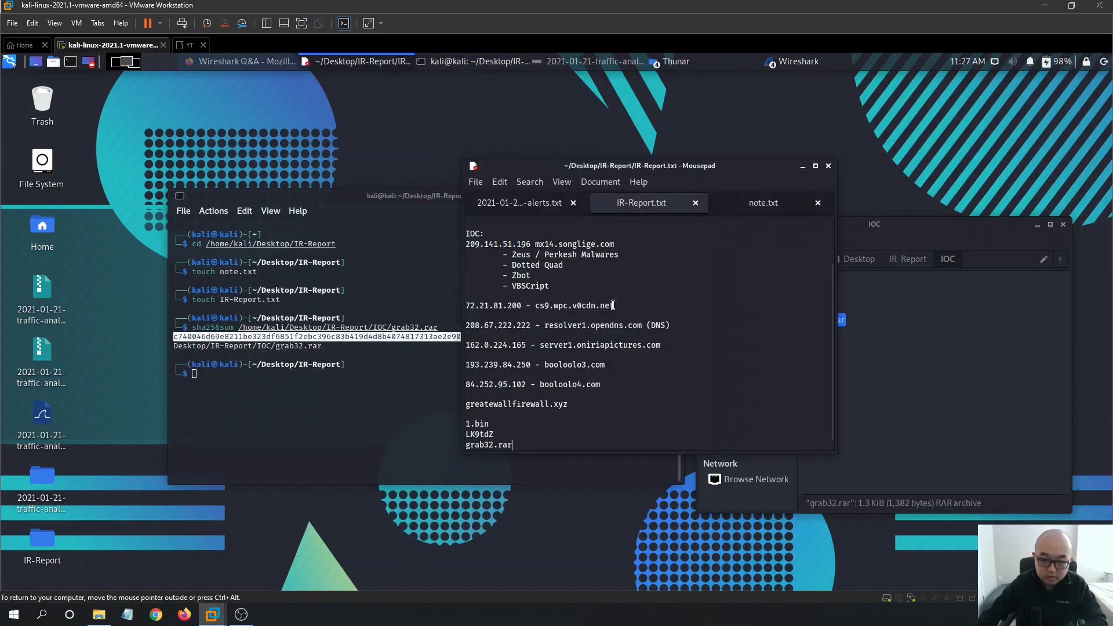
click(562, 442)
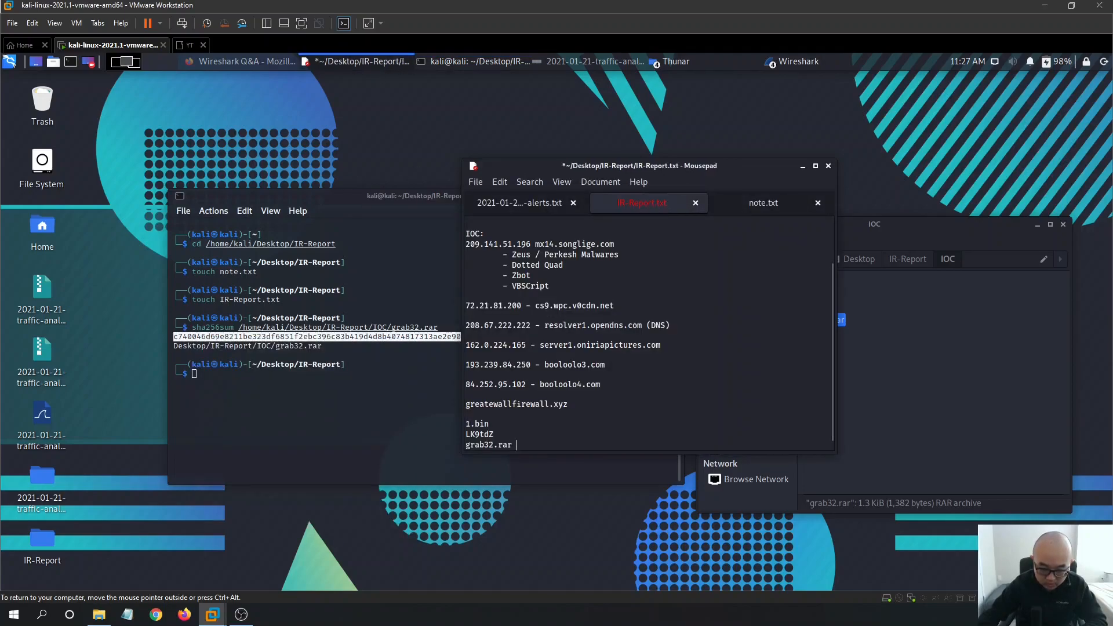
key(ctrl+v)
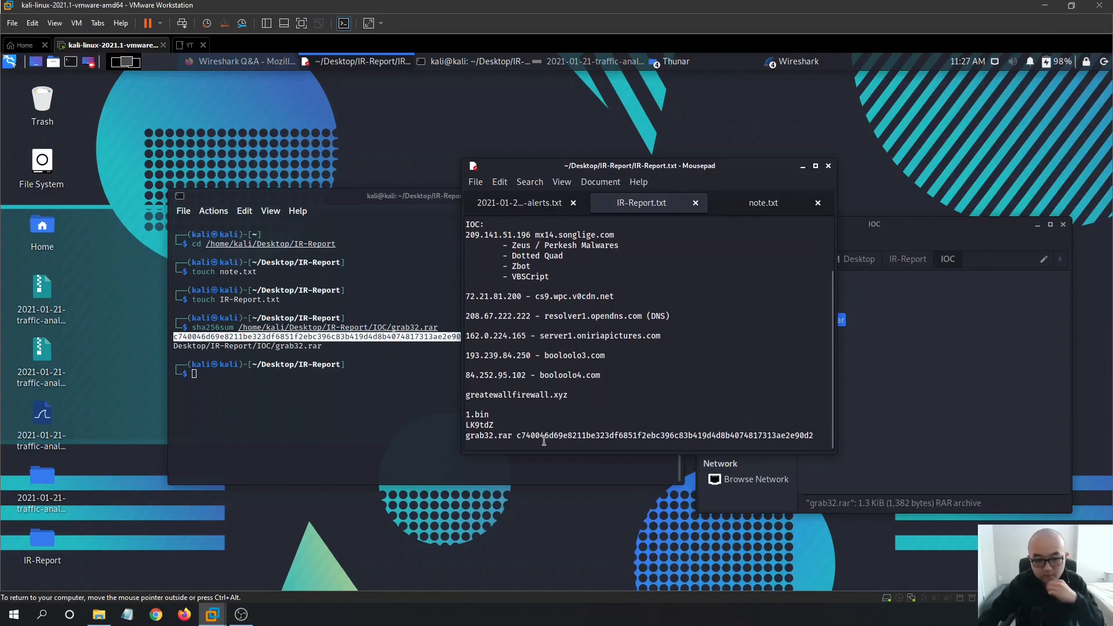
drag(466, 435, 439, 412)
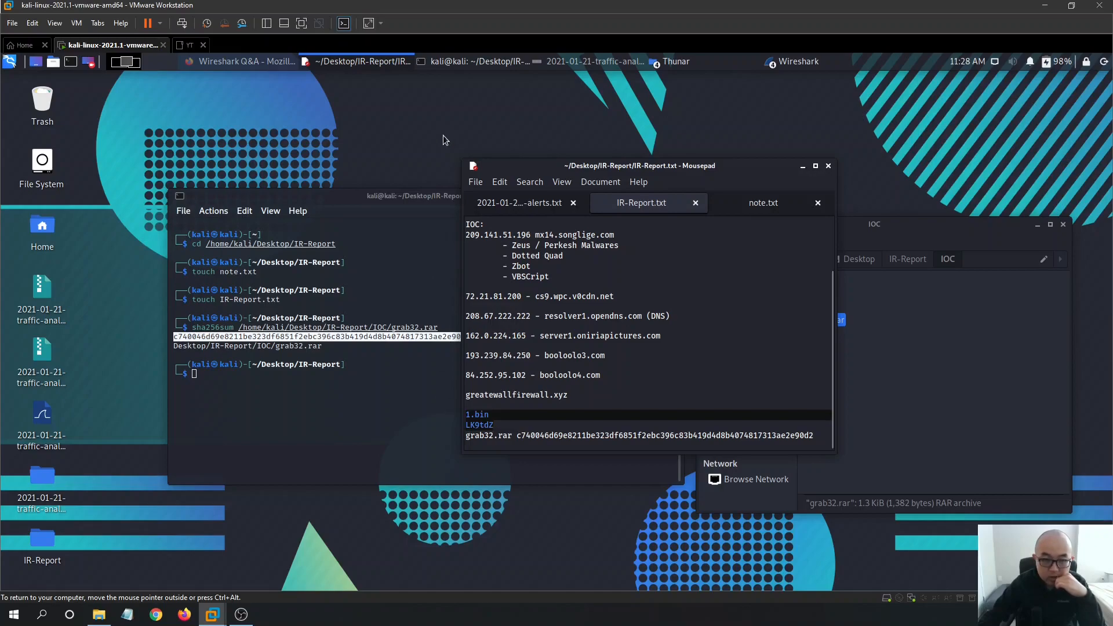
click(799, 61)
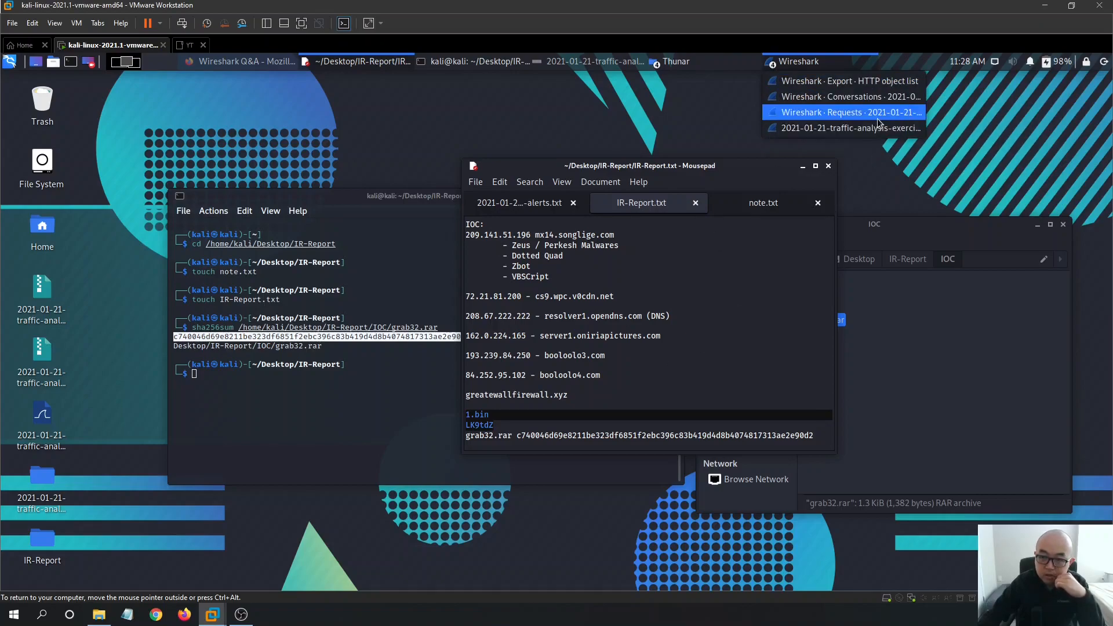
- Maximize the exported HTTP object list, select the 1,382-byte grab32.rar entry, then minimize the list
click(878, 82)
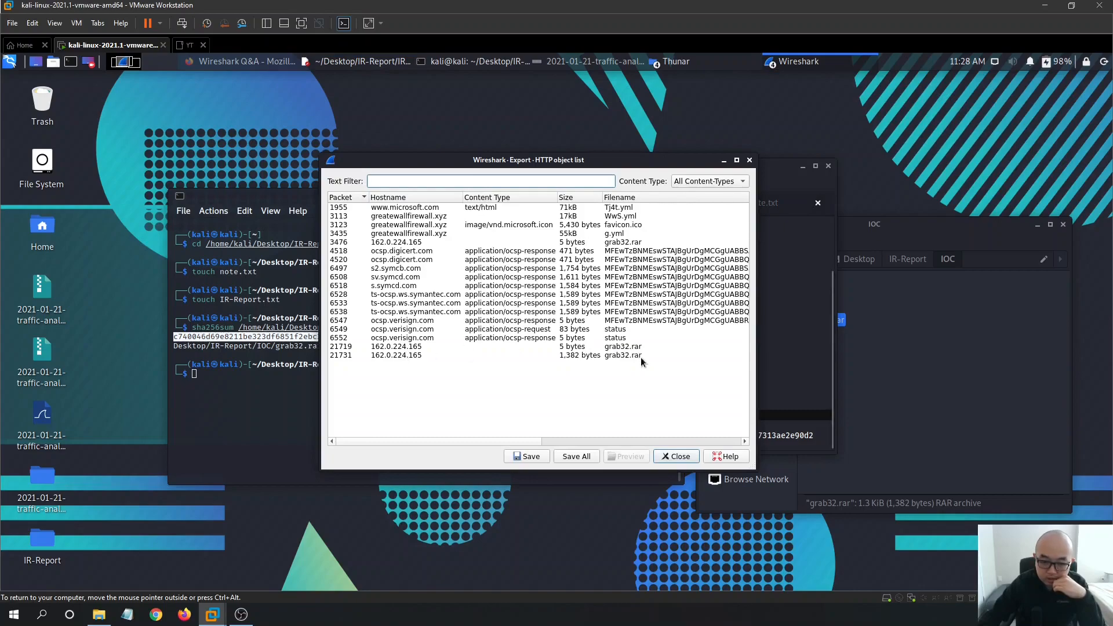
click(633, 231)
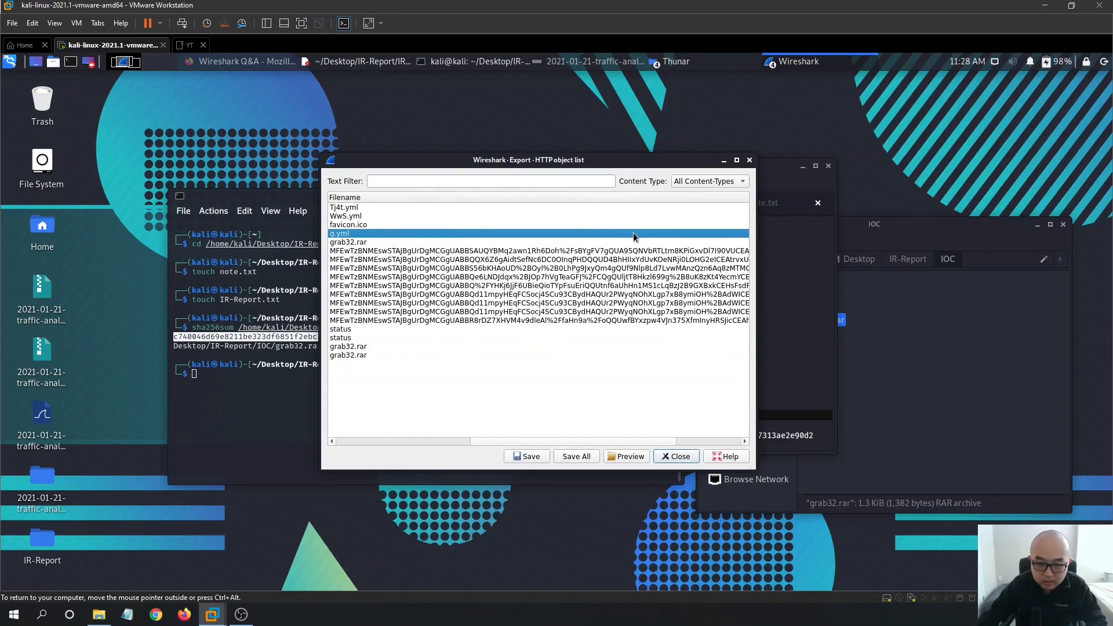
click(737, 160)
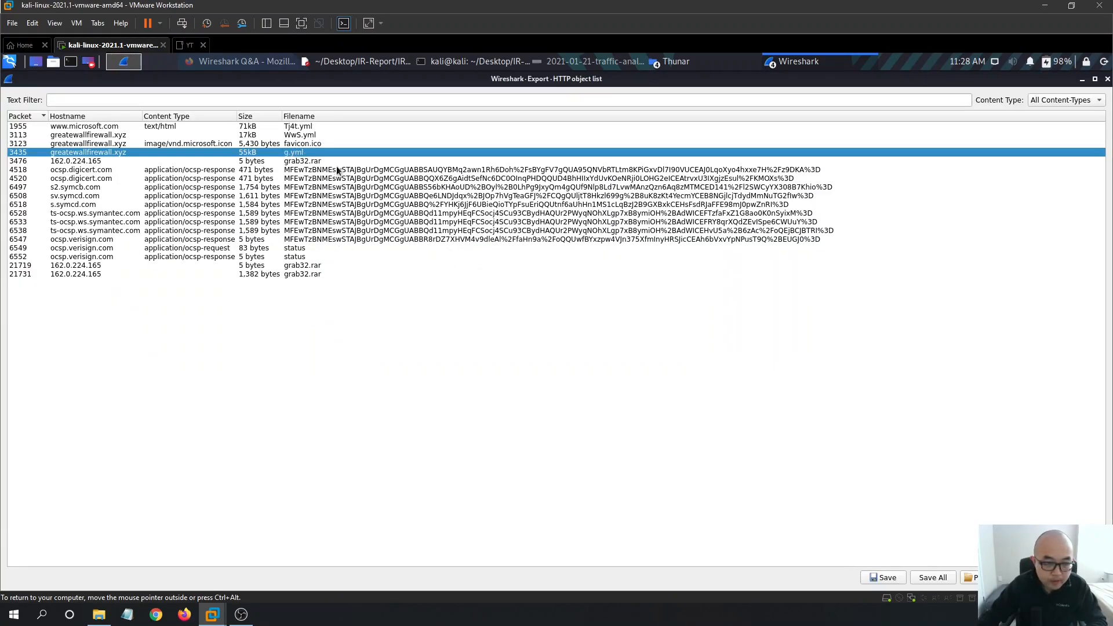
click(336, 133)
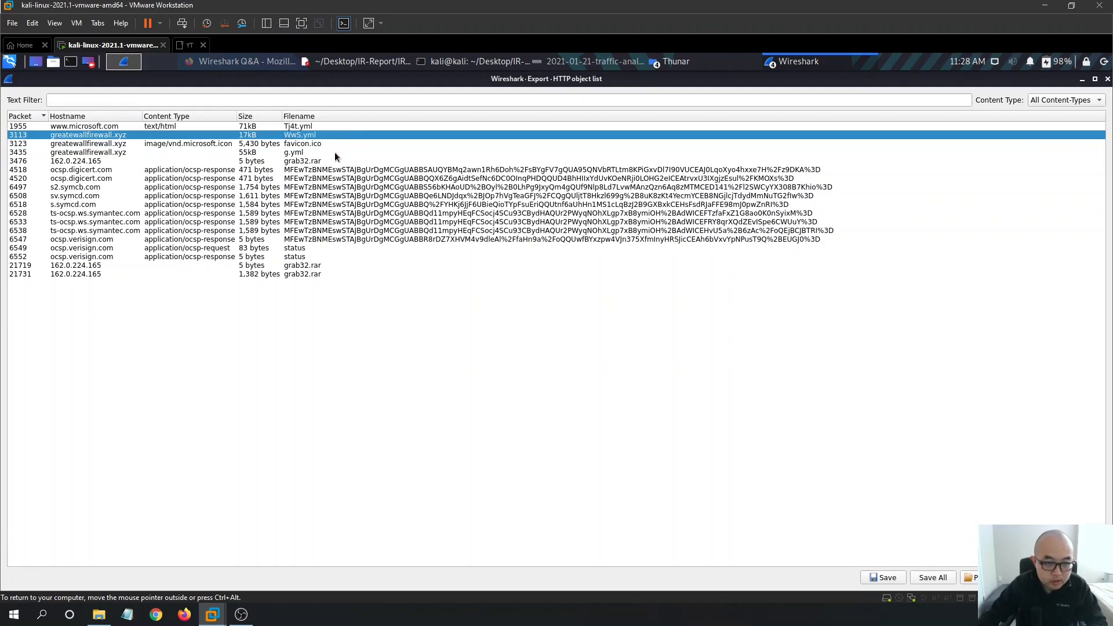
click(335, 153)
click(313, 273)
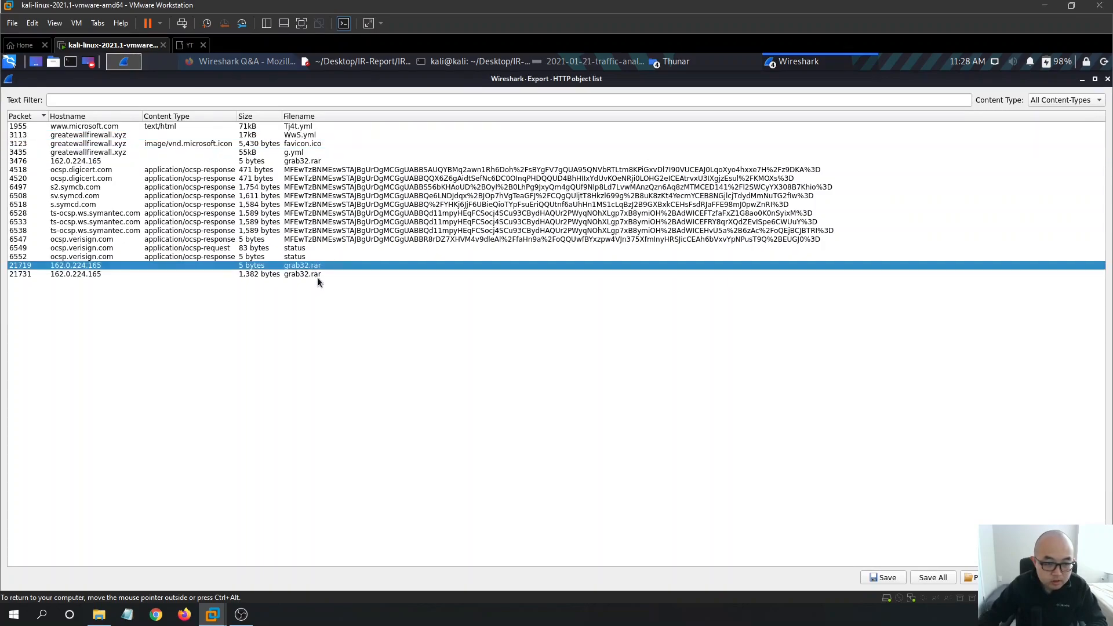
click(1081, 81)
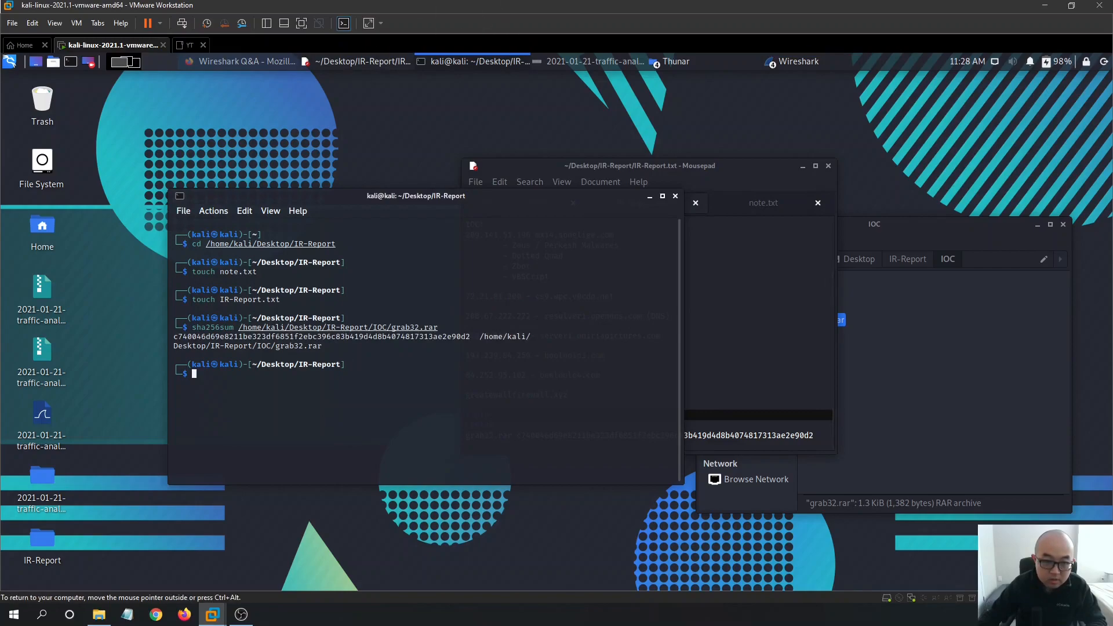
- Minimize the main capture window and close the Thunar IOC folder window
click(805, 65)
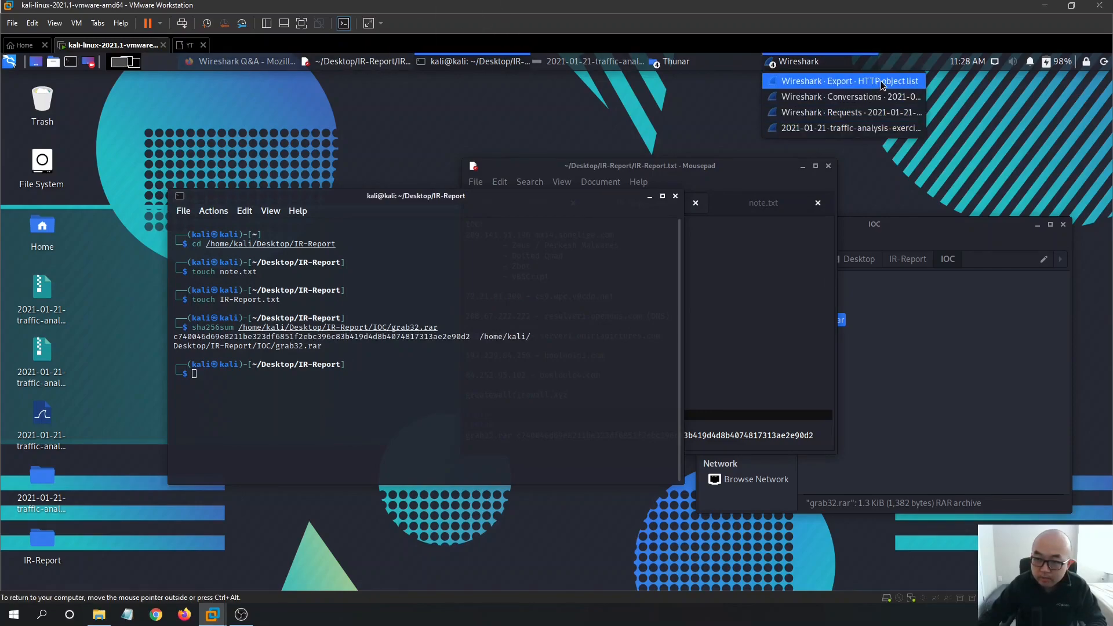
click(882, 129)
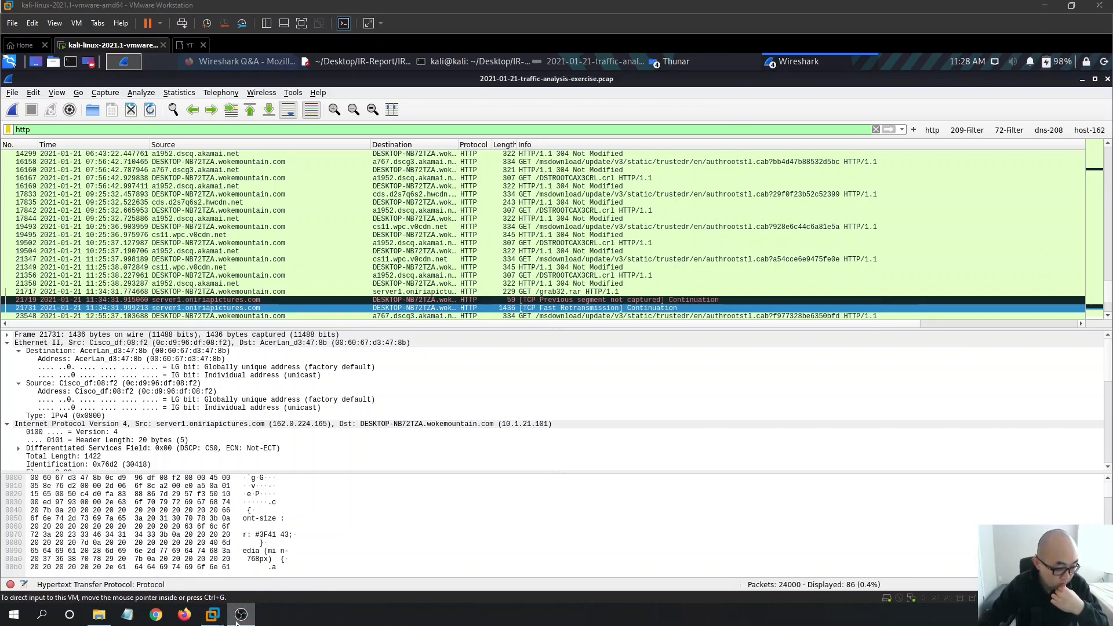
click(1083, 80)
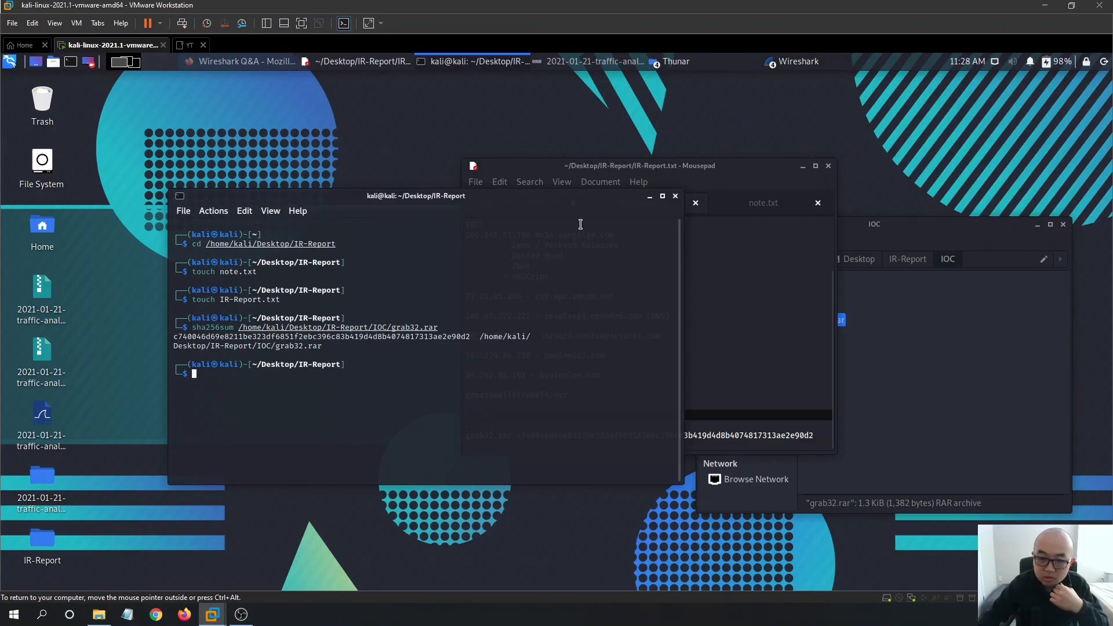
click(1001, 313)
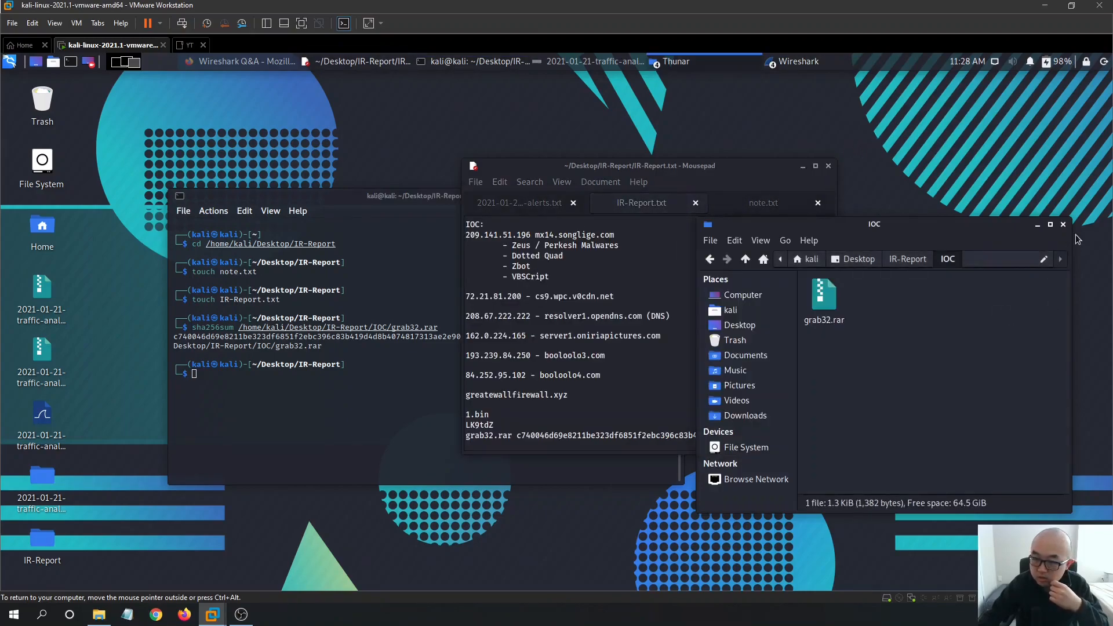
click(1064, 225)
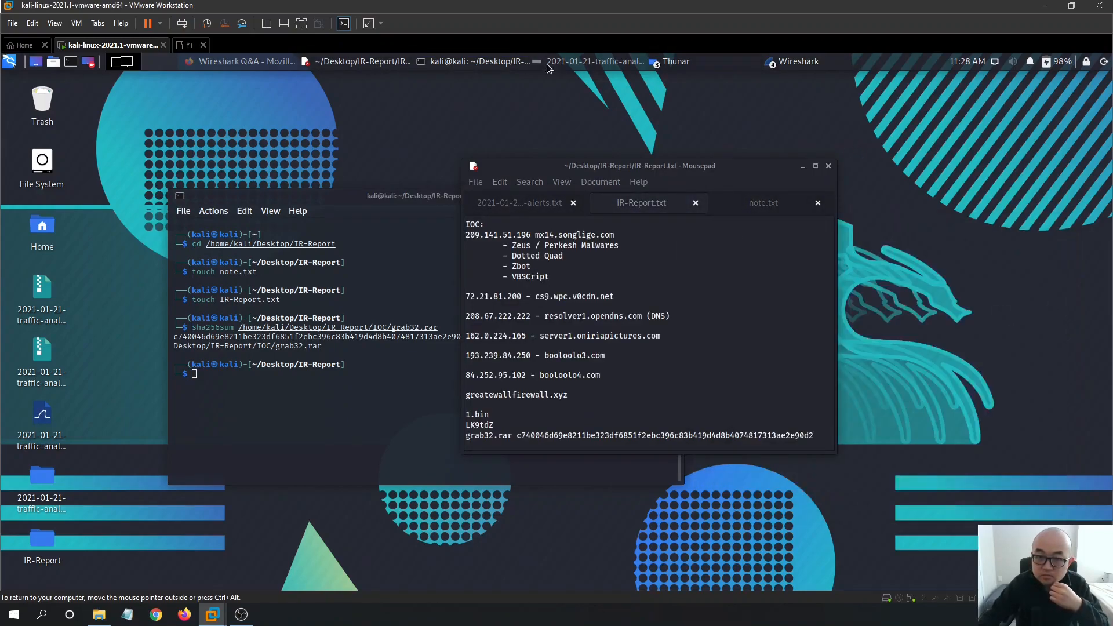
click(797, 61)
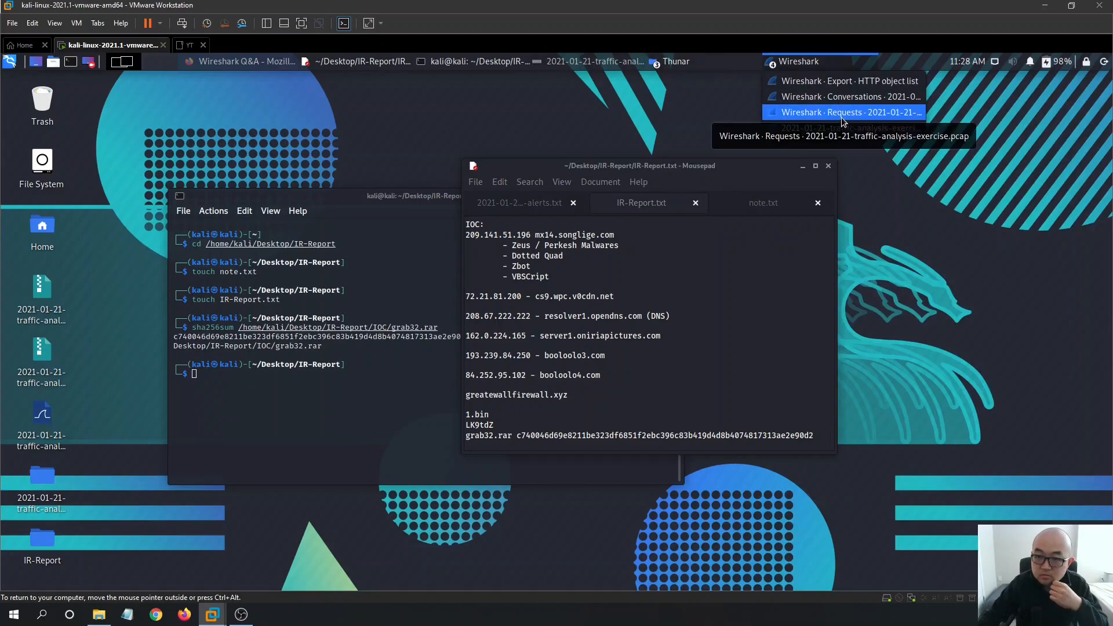
- Review the IPv4 conversations statistics window, moving it into view, then switch back to the capture
click(843, 98)
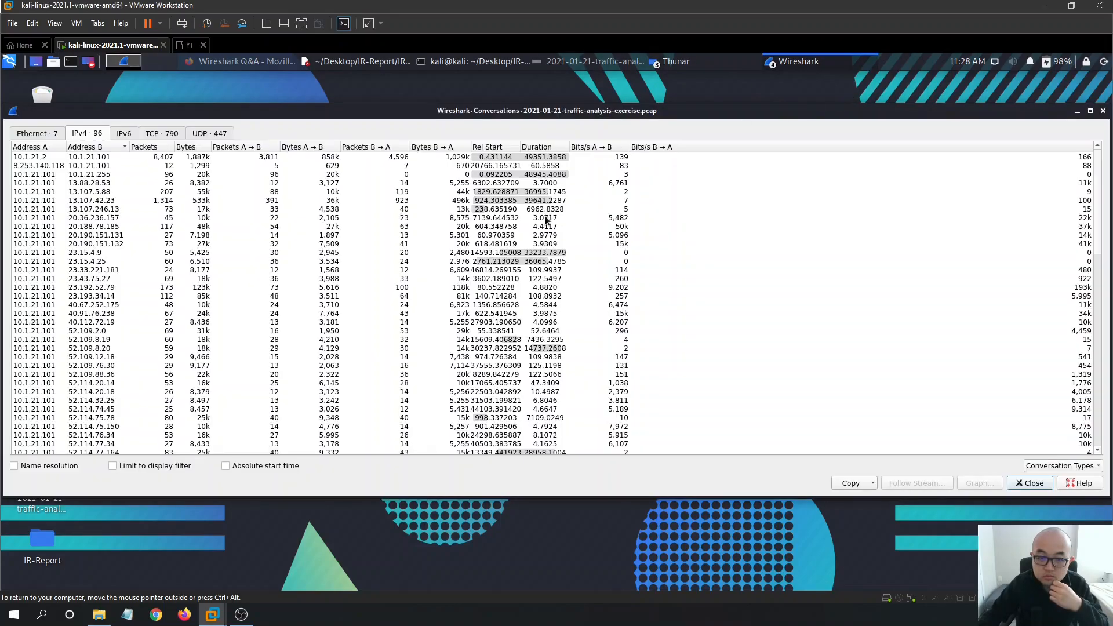
drag(306, 111, 344, 128)
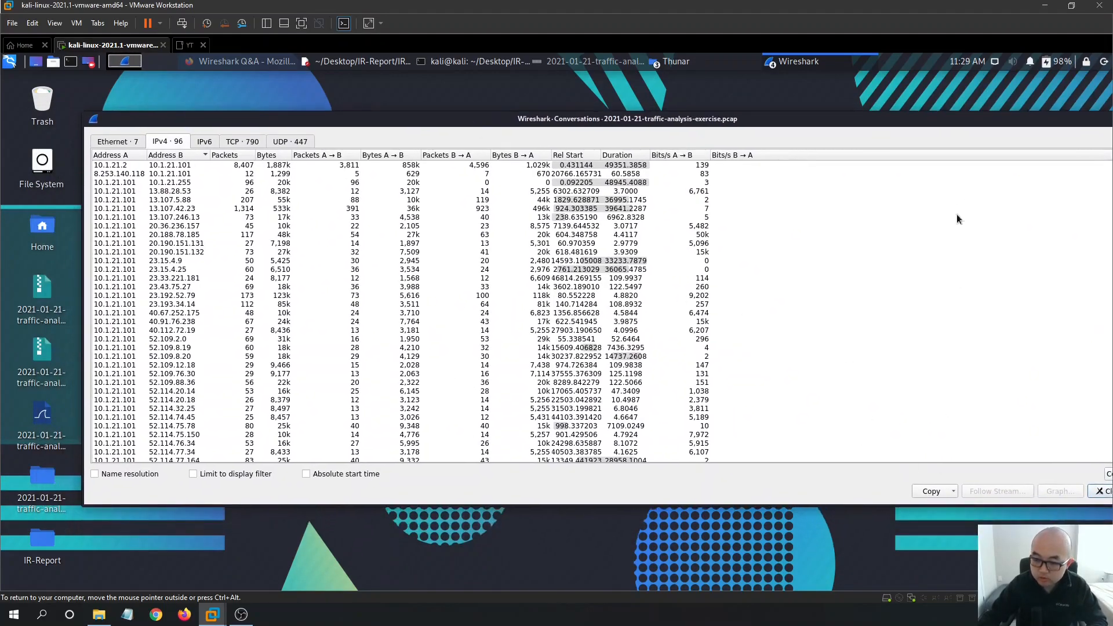
drag(977, 124, 777, 126)
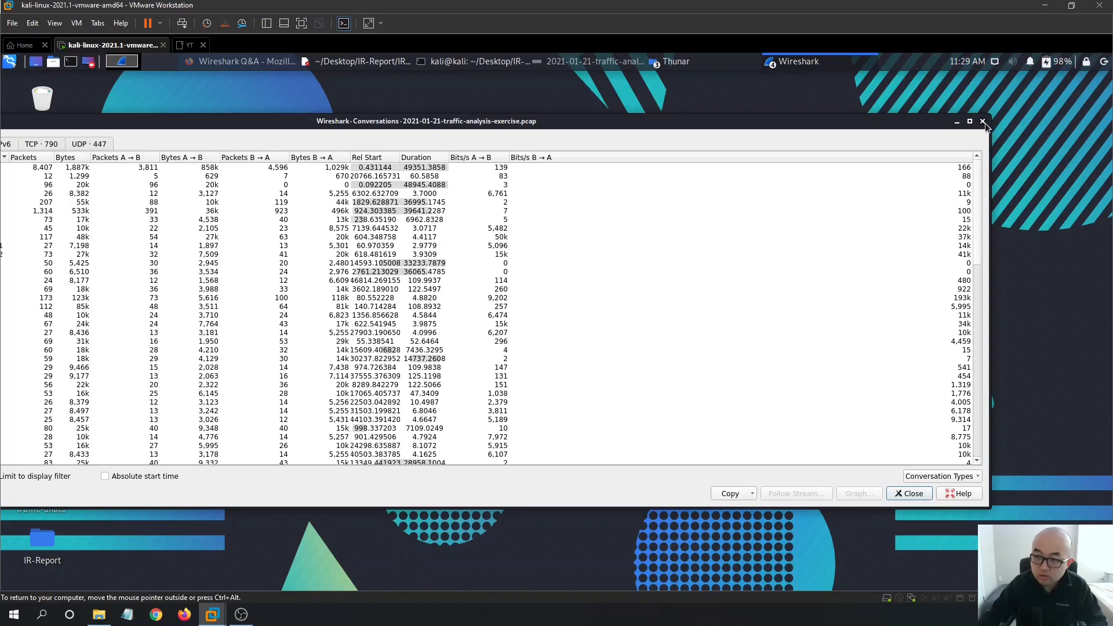
key(alt+Tab)
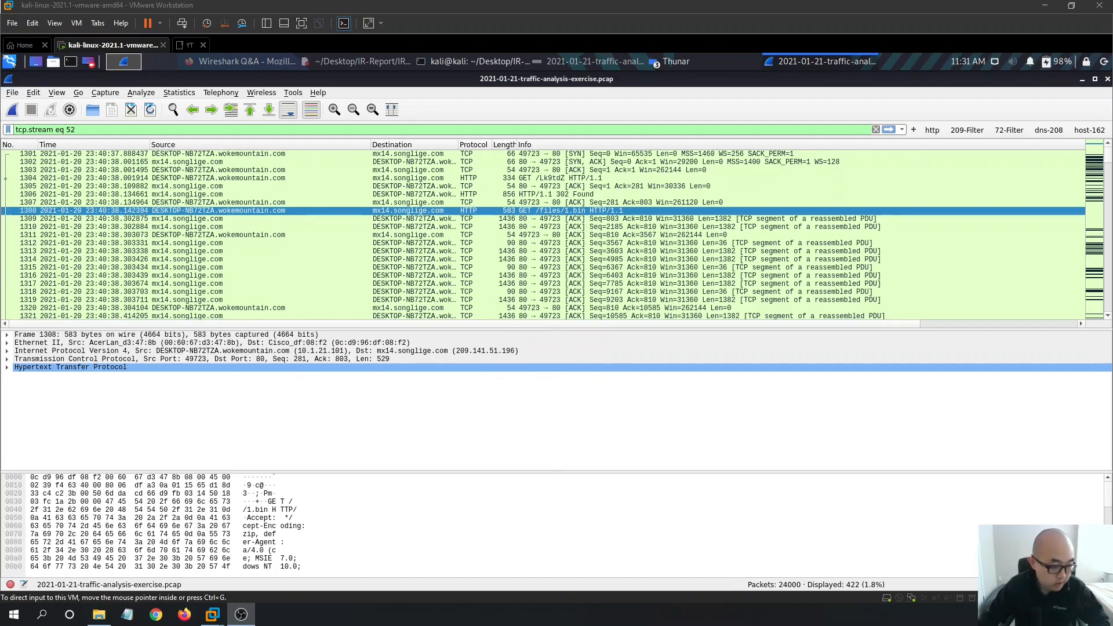
click(609, 221)
click(609, 212)
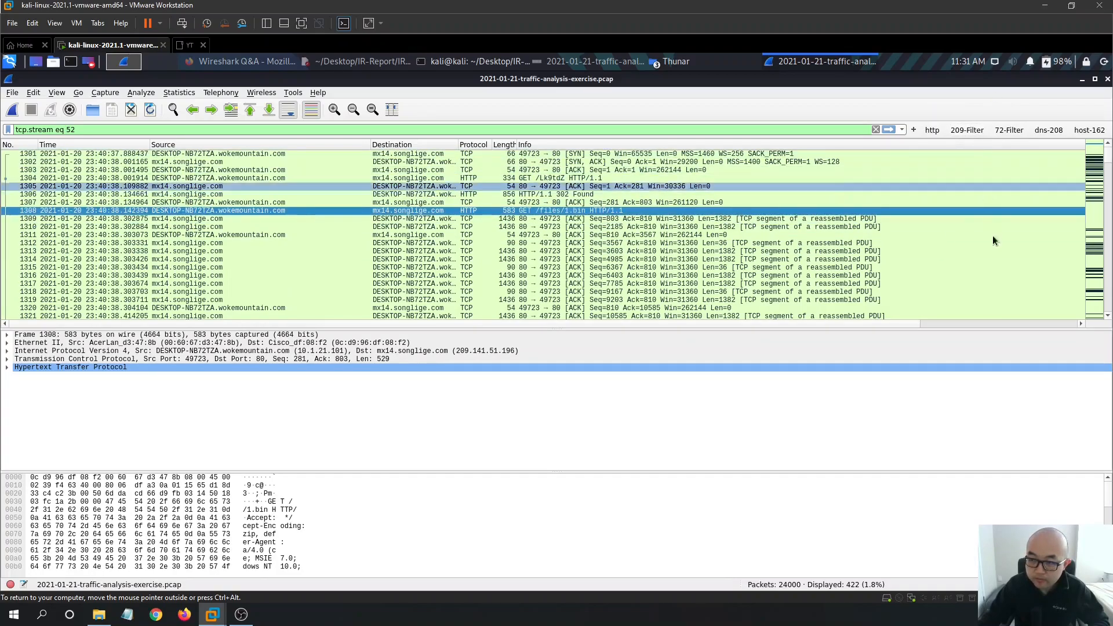
click(348, 61)
click(701, 94)
click(609, 61)
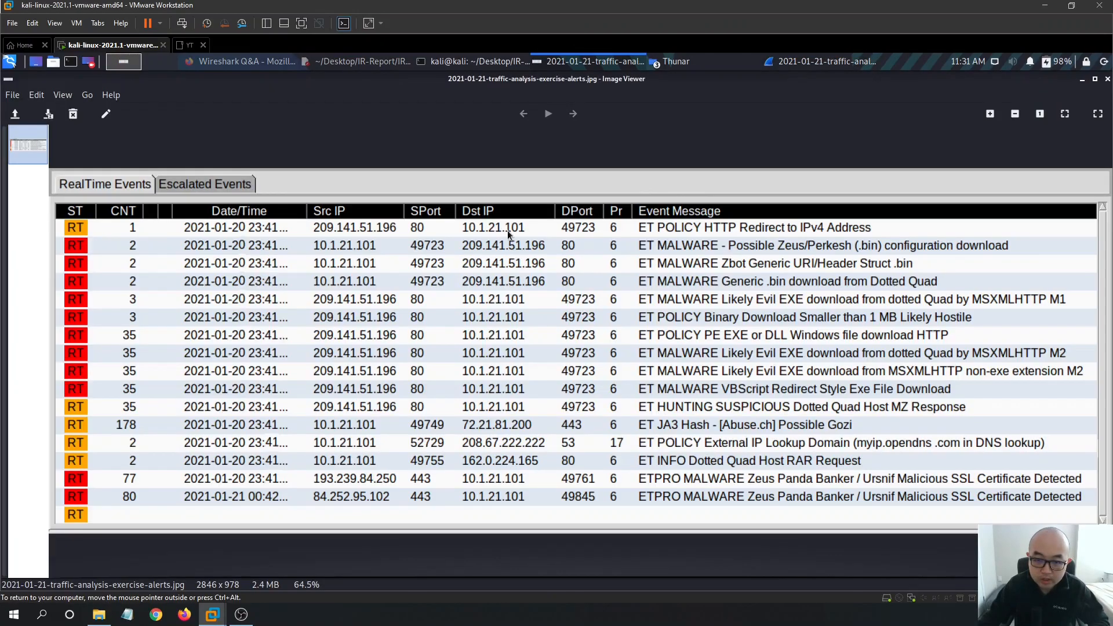
click(830, 62)
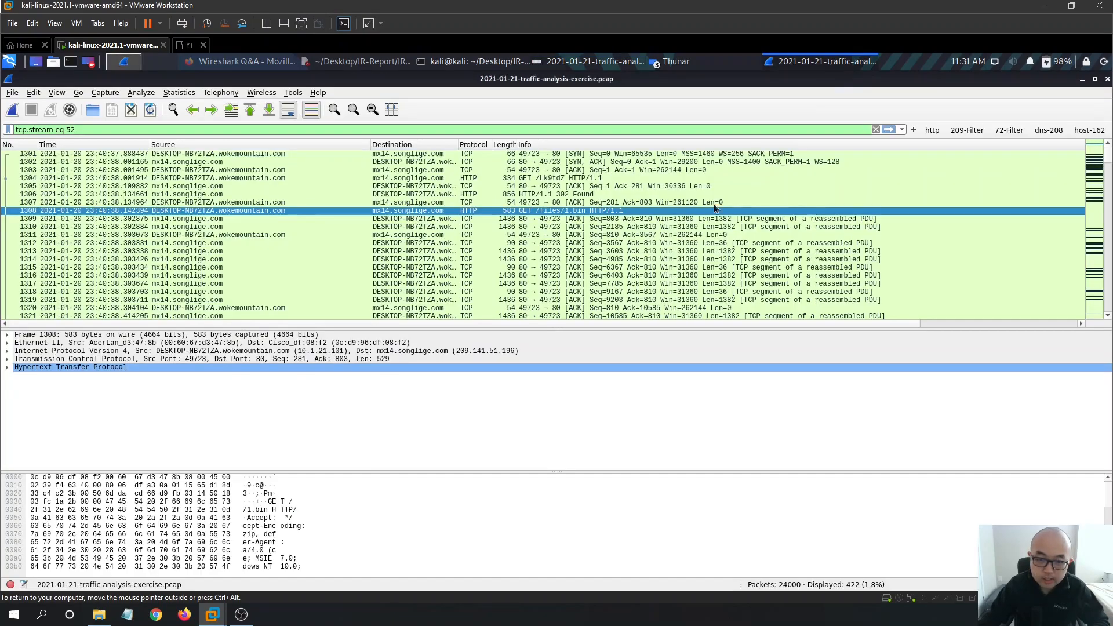
right_click(579, 210)
mouse_move(719, 374)
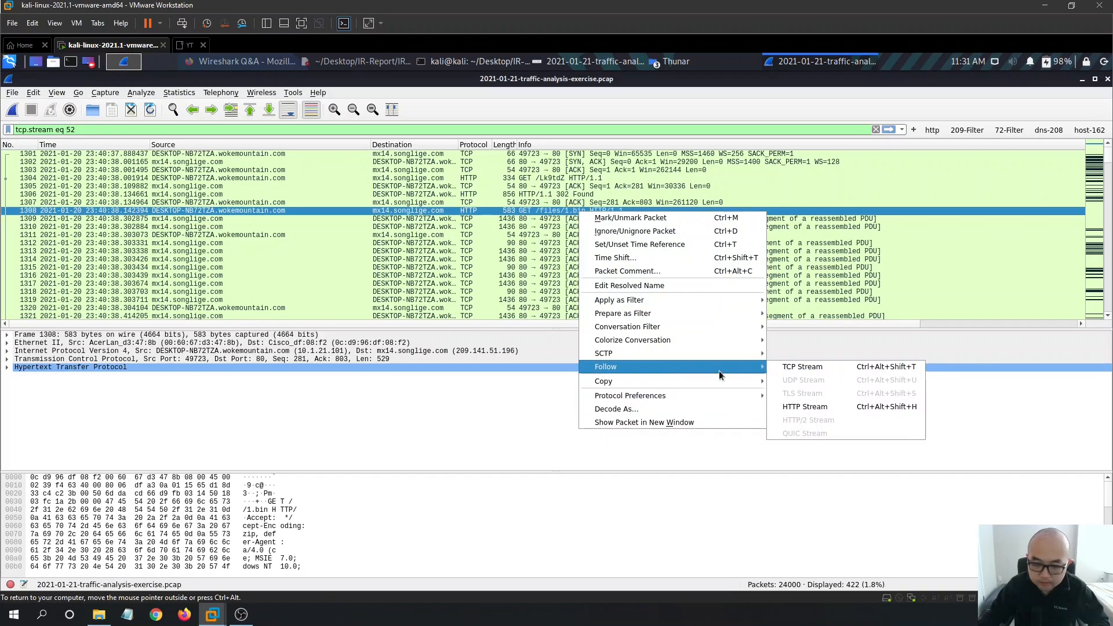
click(807, 407)
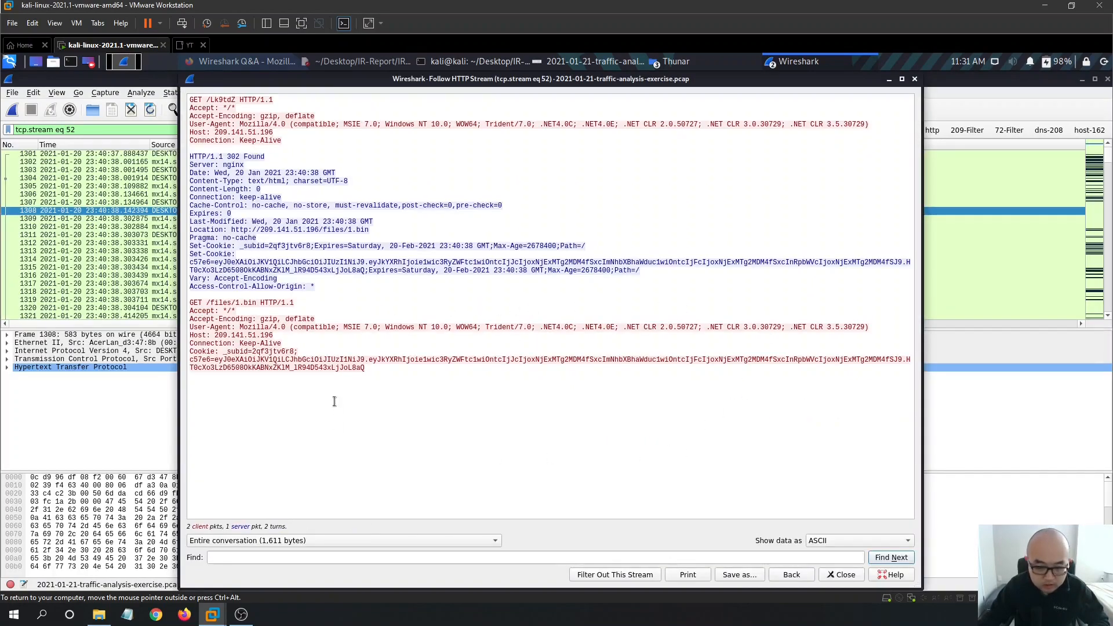
drag(367, 368, 190, 360)
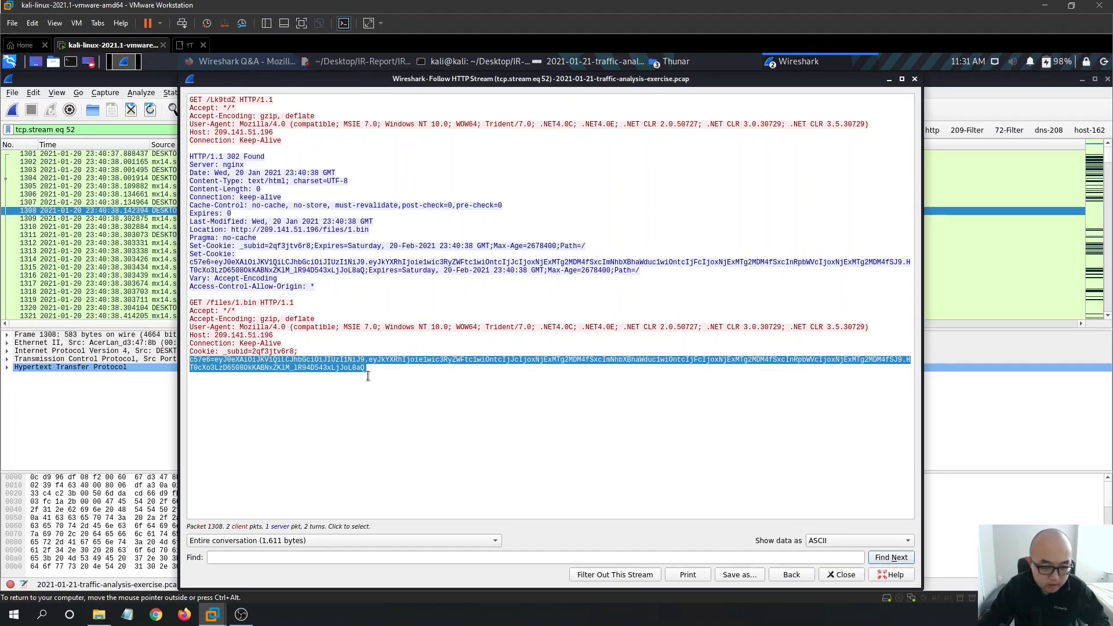
click(471, 377)
drag(403, 369, 175, 359)
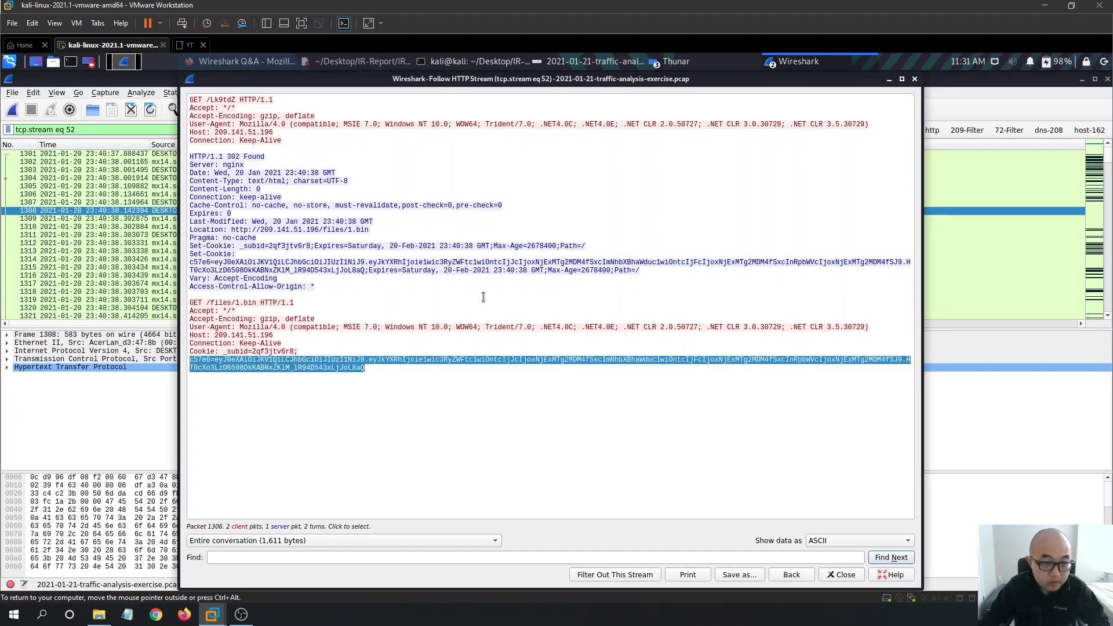
click(914, 80)
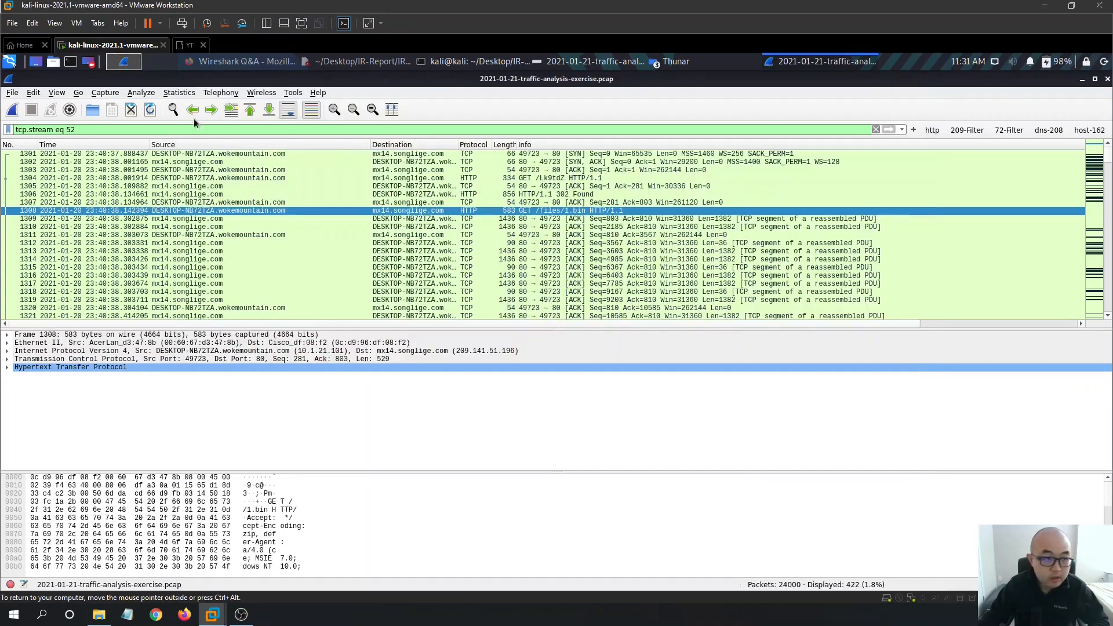
- Search the web for VirusTotal in a new browser tab and open its site
click(11, 65)
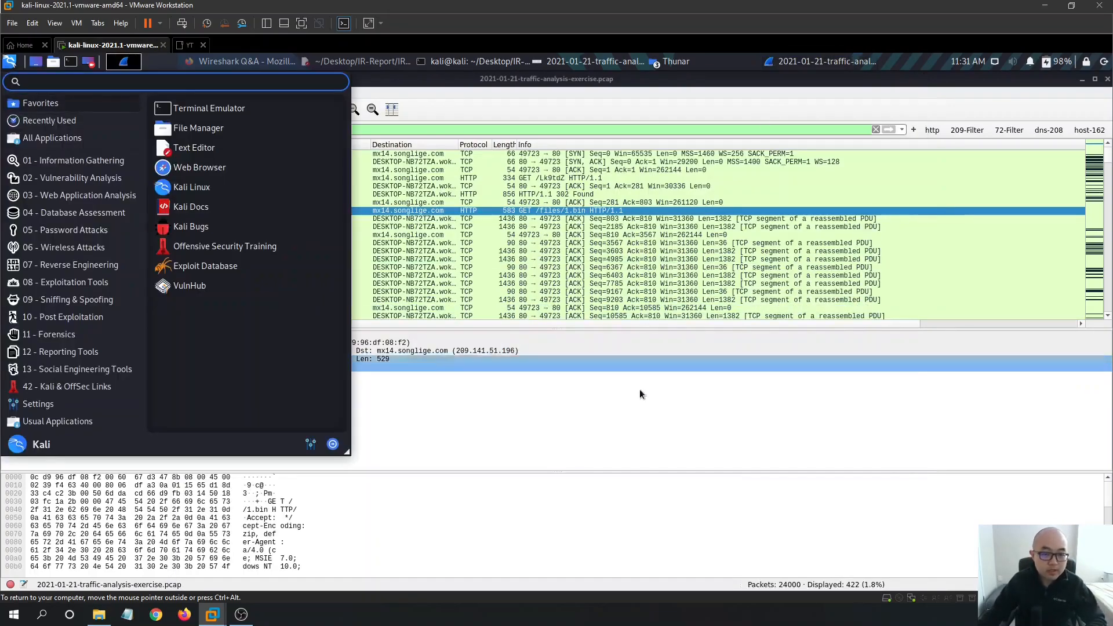
click(639, 387)
click(241, 64)
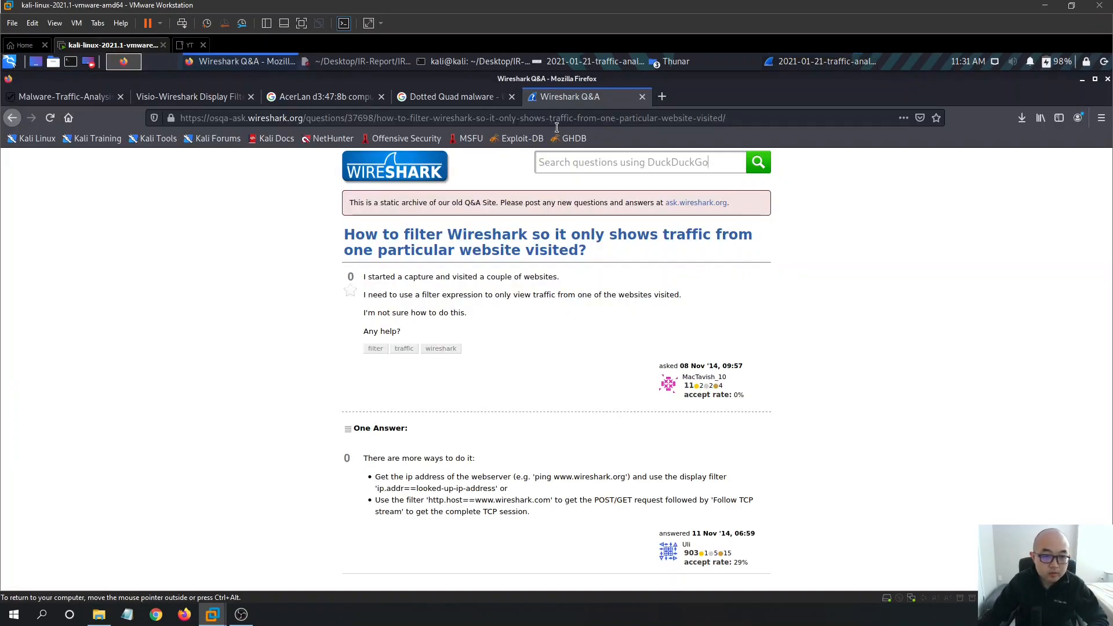
click(661, 96)
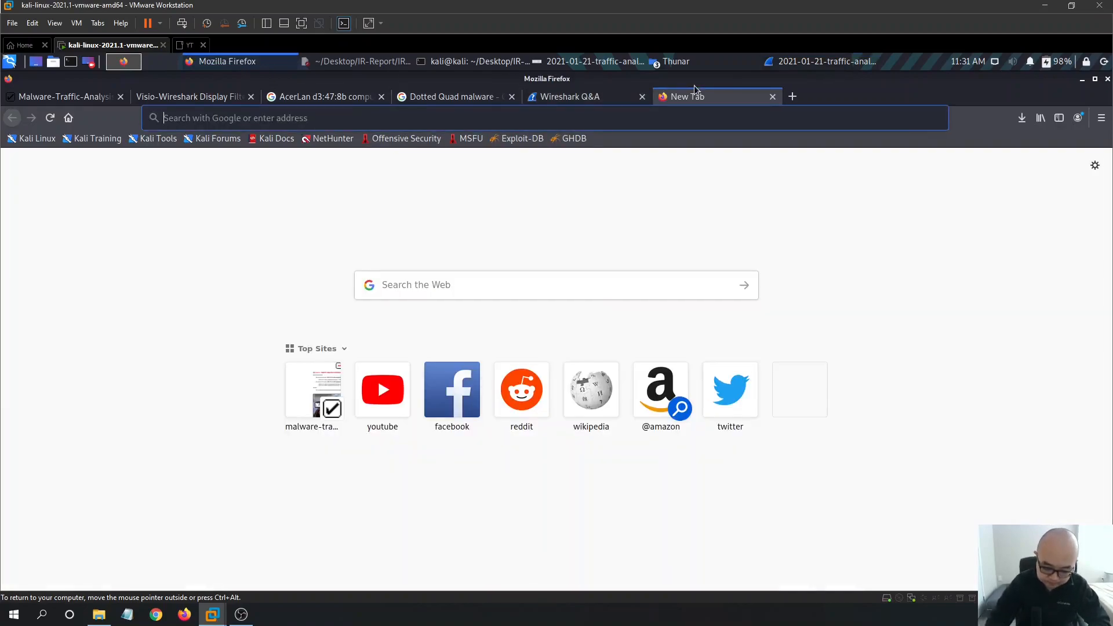
text(viru)
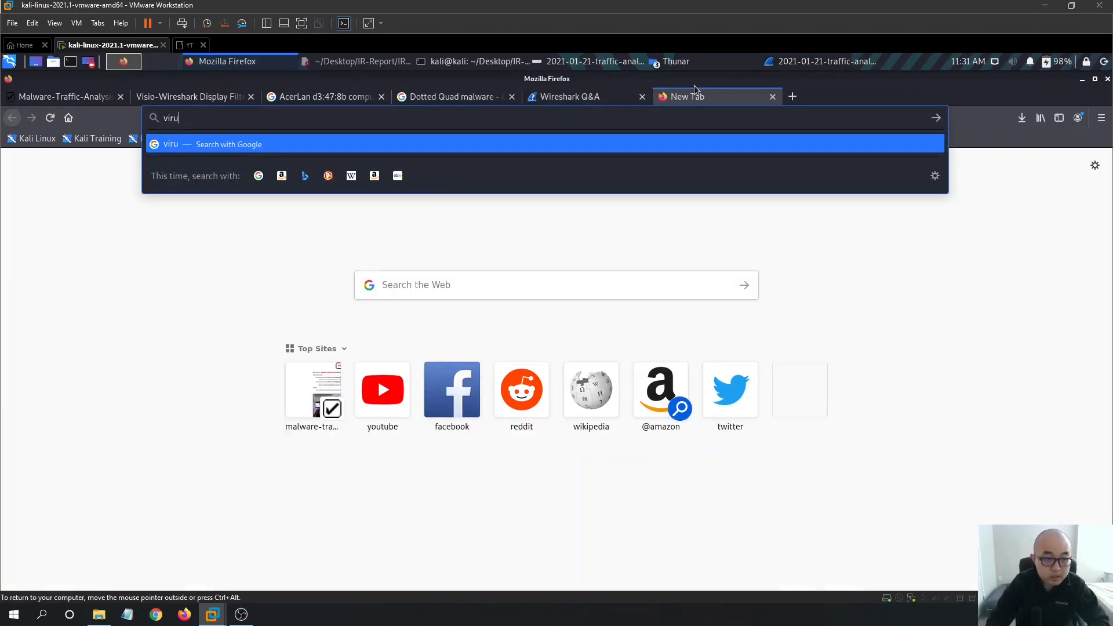
text(total)
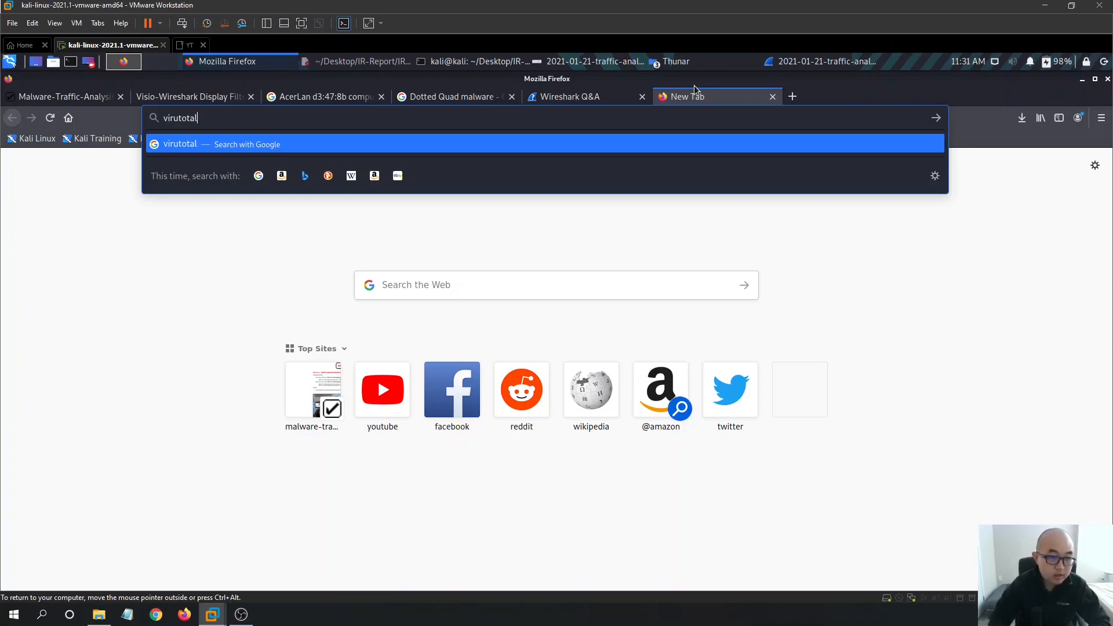
text(s)
key(Return)
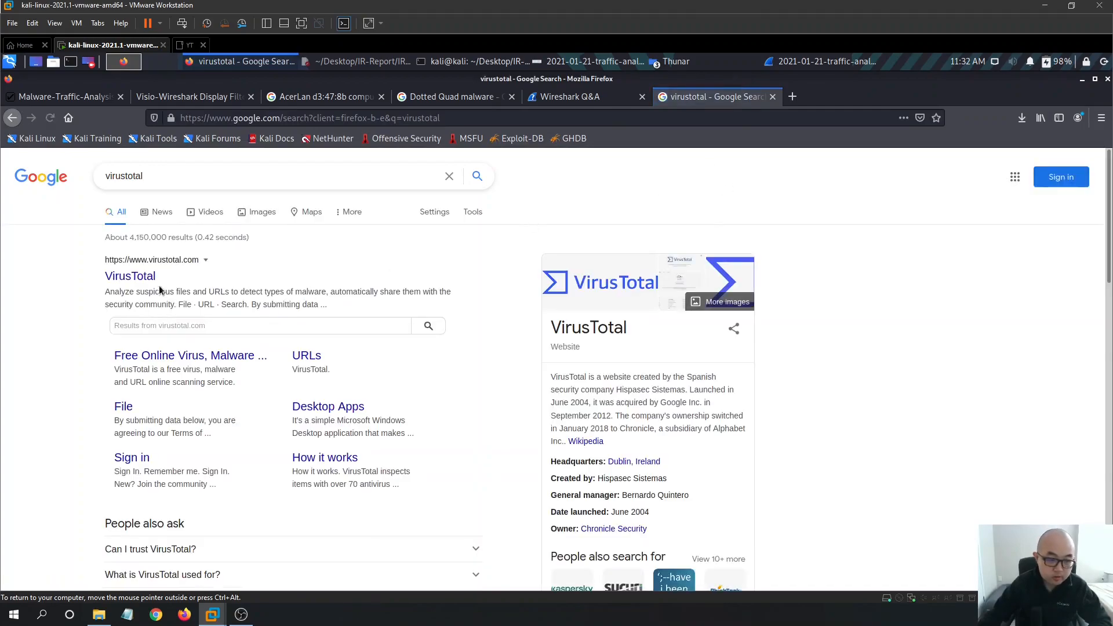
click(149, 277)
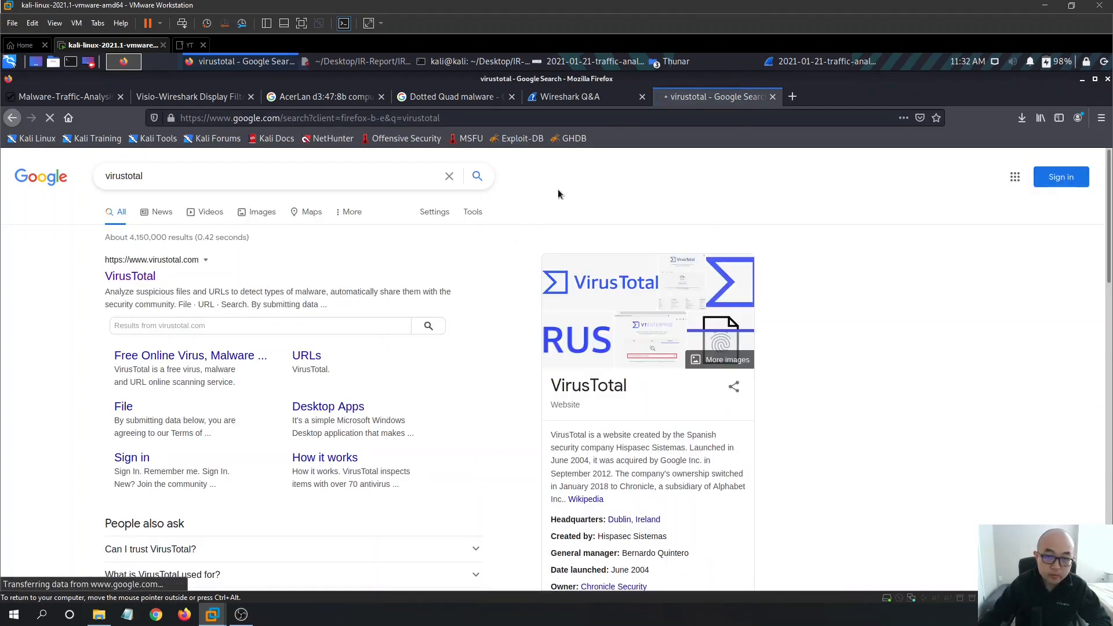
- Copy the grab32.rar hash from the IR report and look it up in VirusTotal's search
click(474, 62)
click(474, 62)
click(366, 62)
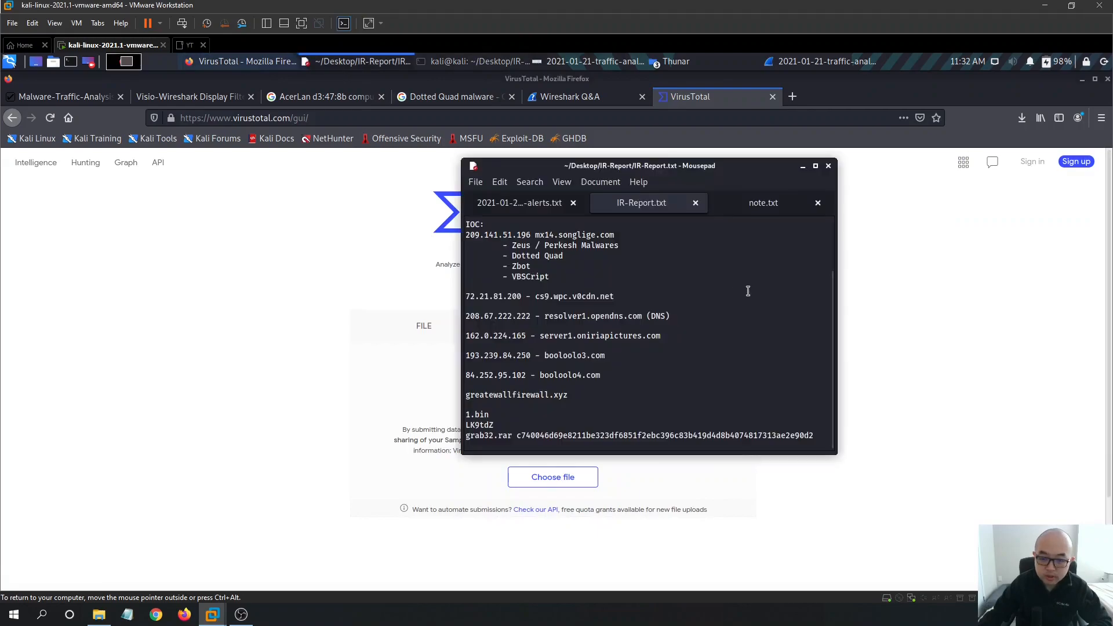
drag(813, 435, 525, 439)
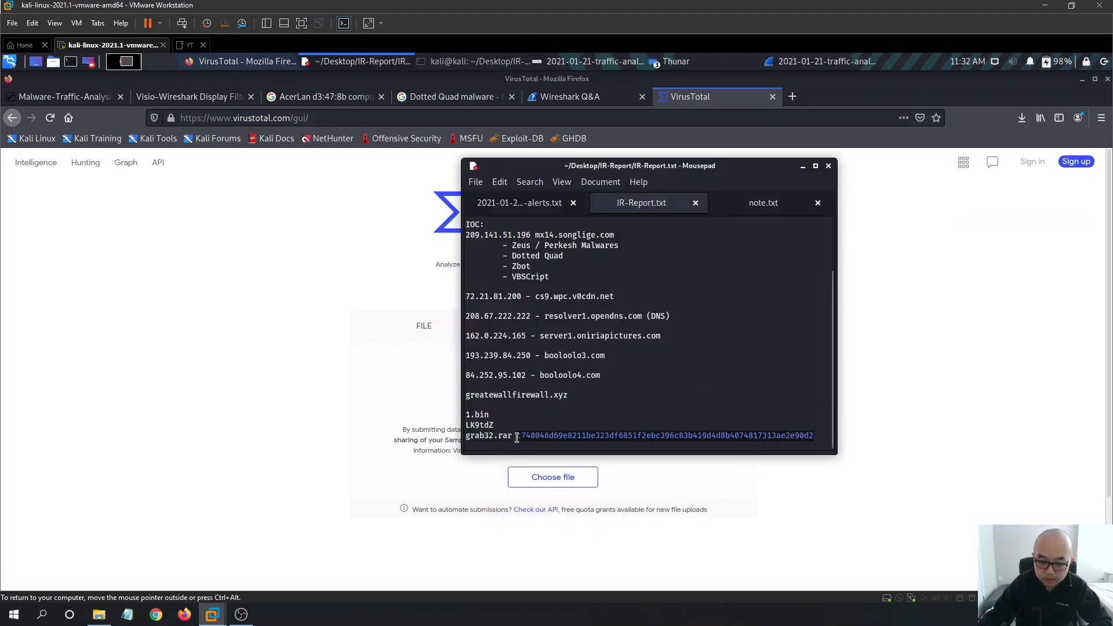
click(279, 408)
click(707, 334)
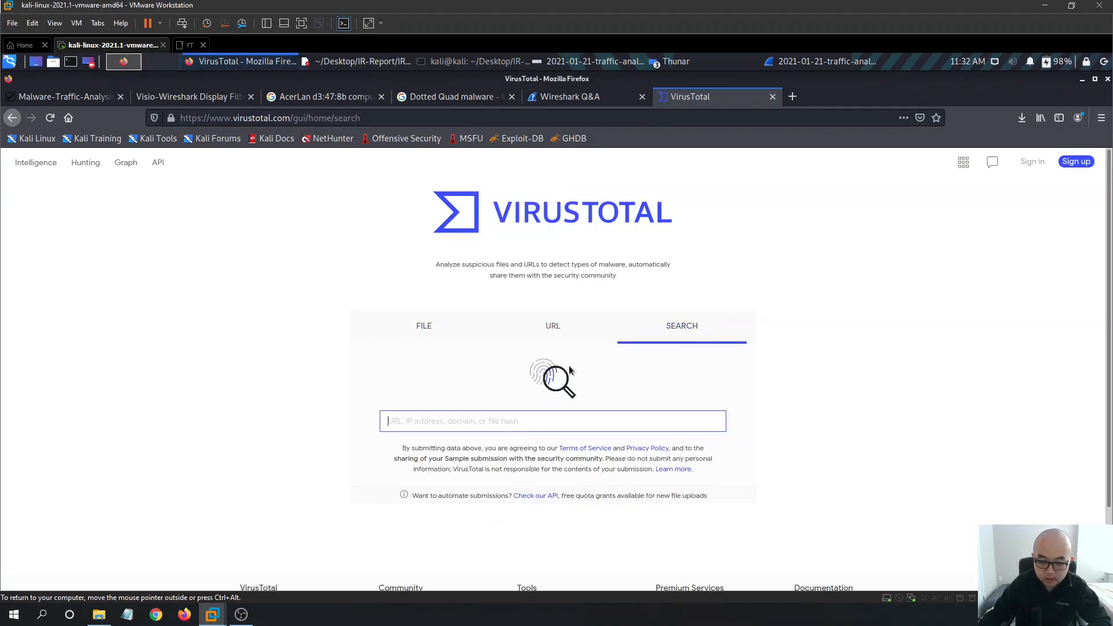
key(ctrl+v)
key(Return)
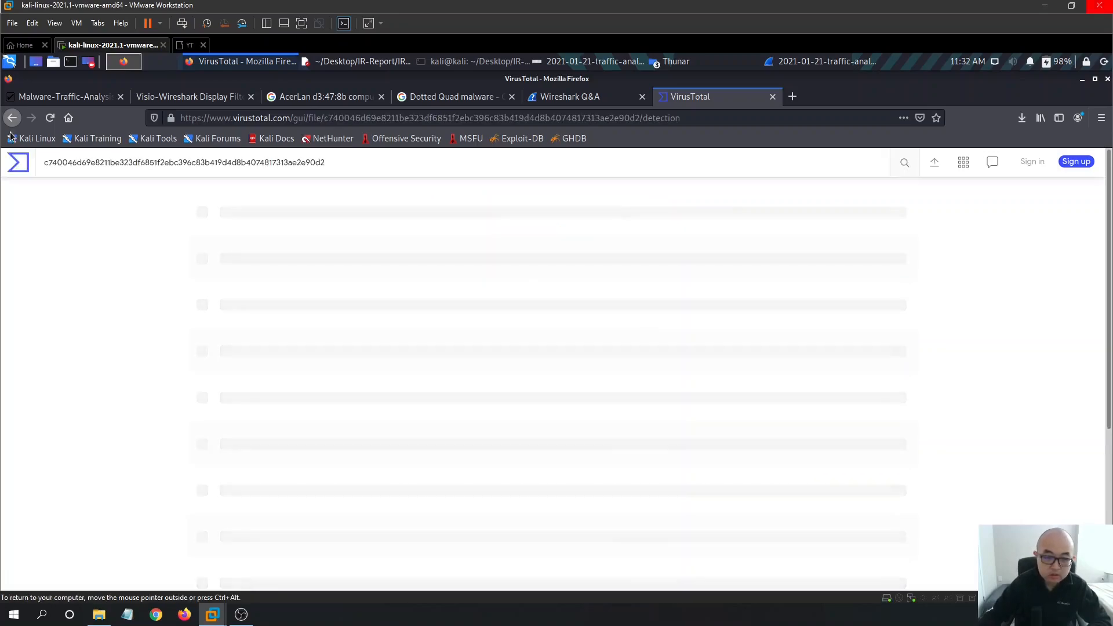
- Scroll through the grab32.rar report showing 0/58 detections, then return to the IR report notes
scroll(424, 335, down, 3)
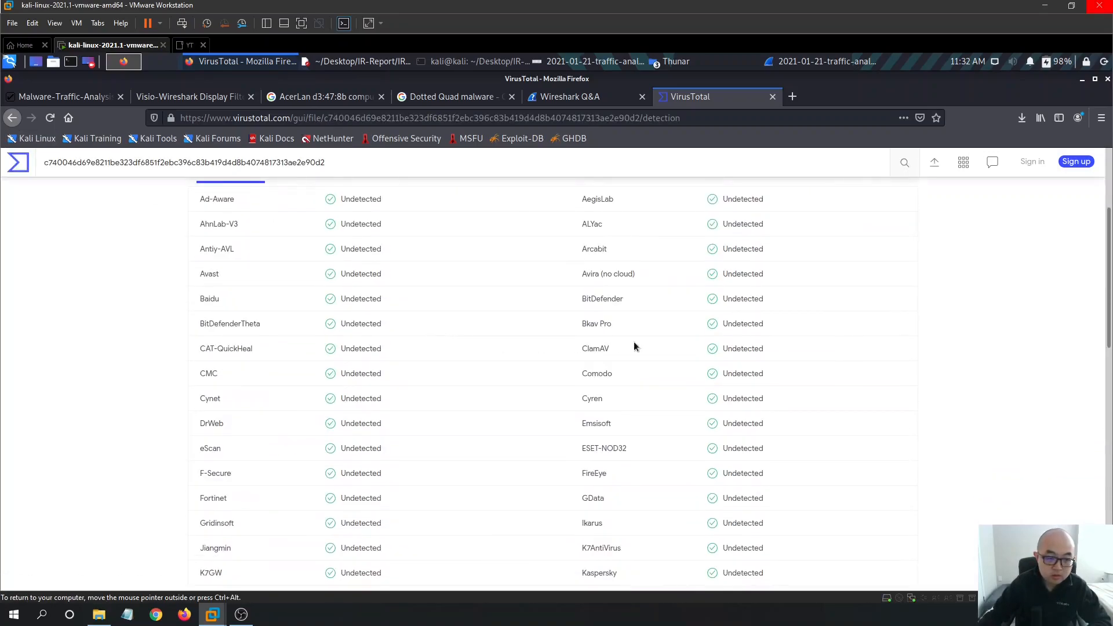
scroll(646, 362, down, 12)
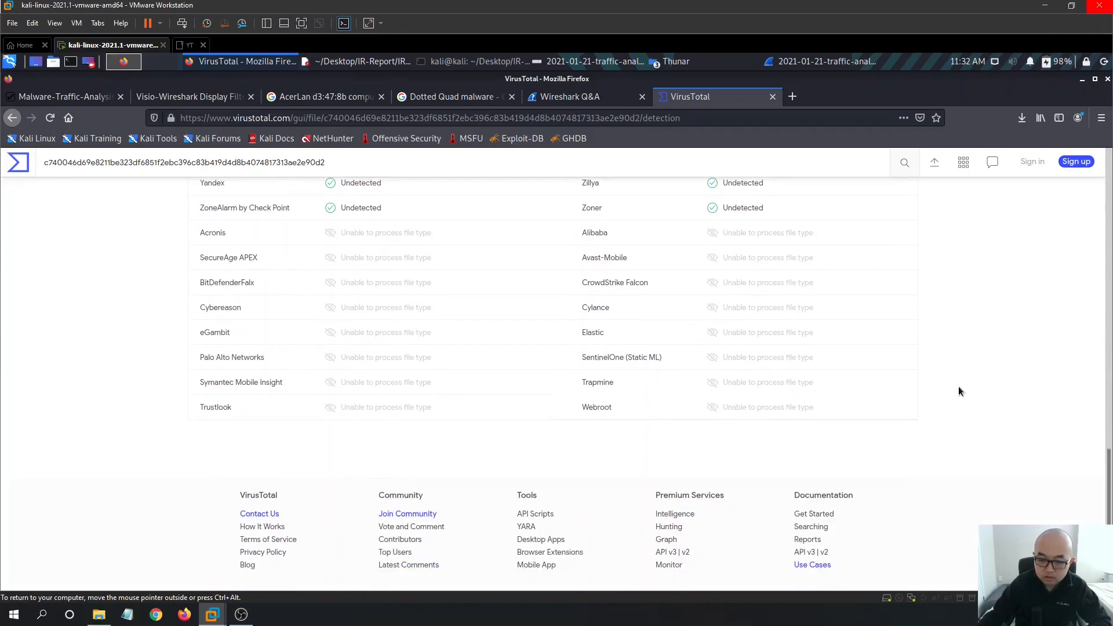
scroll(955, 387, up, 5)
scroll(953, 392, up, 7)
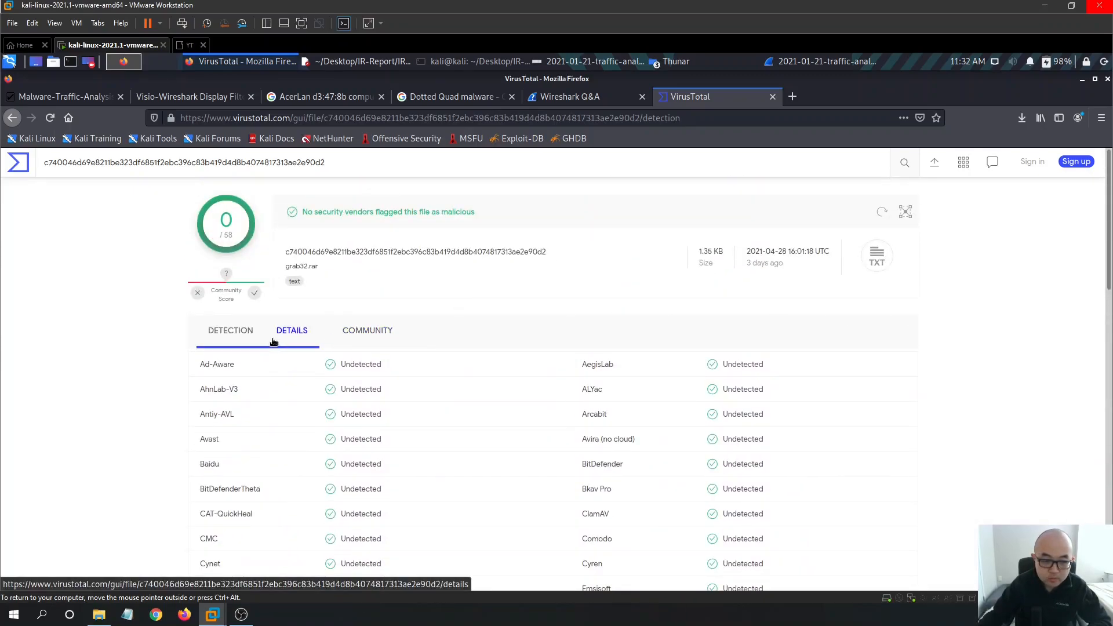
scroll(637, 255, down, 3)
scroll(632, 269, up, 3)
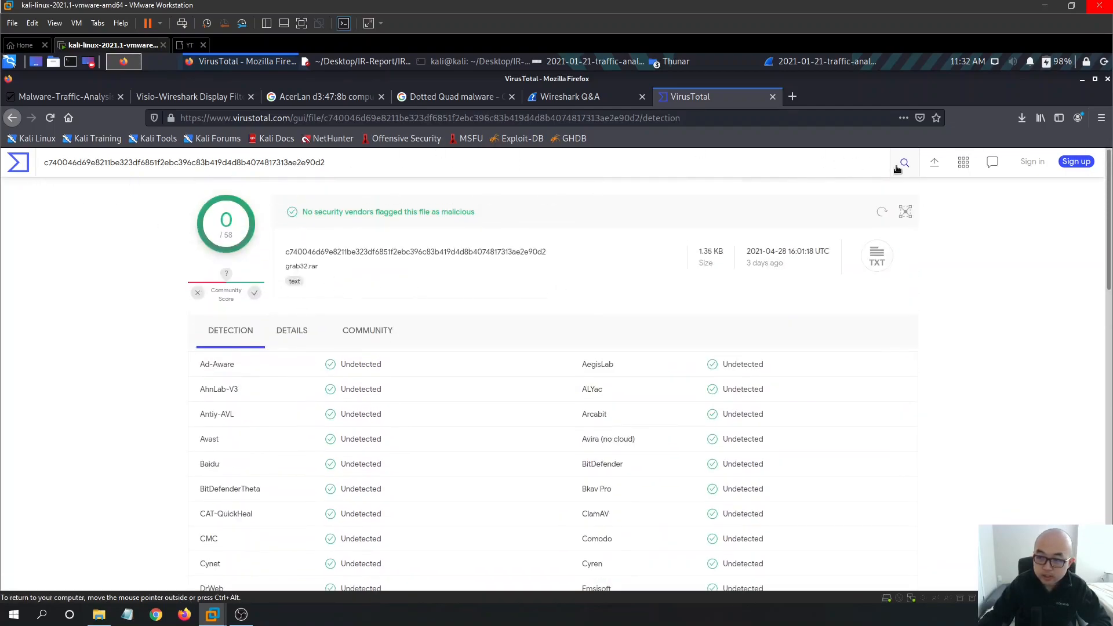
click(487, 64)
click(456, 64)
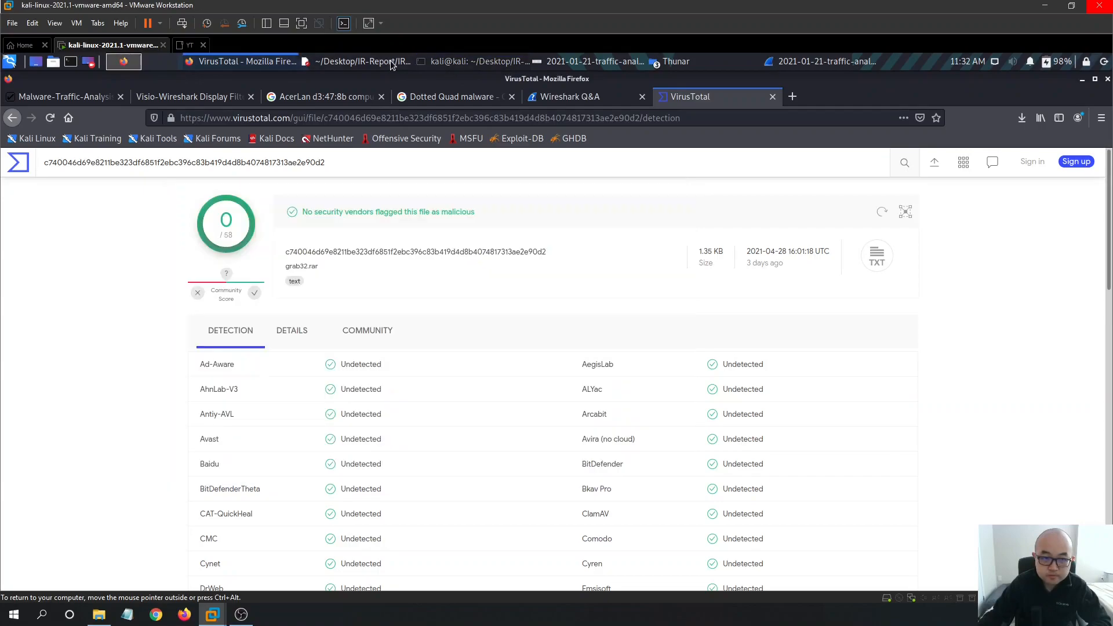
click(359, 61)
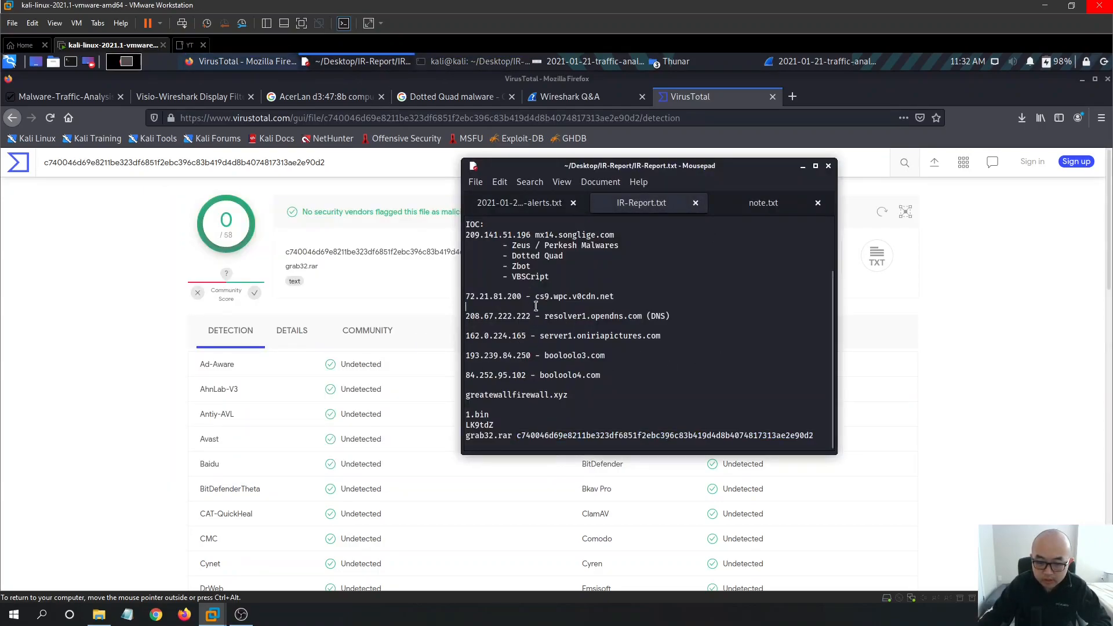
- Copy 209.141.51.196 from the IOC list and look it up in VirusTotal in place of the hash
scroll(681, 328, up, 2)
drag(530, 304, 458, 305)
key(ctrl+c)
click(171, 296)
drag(325, 163, 64, 148)
key(ctrl+v)
key(Return)
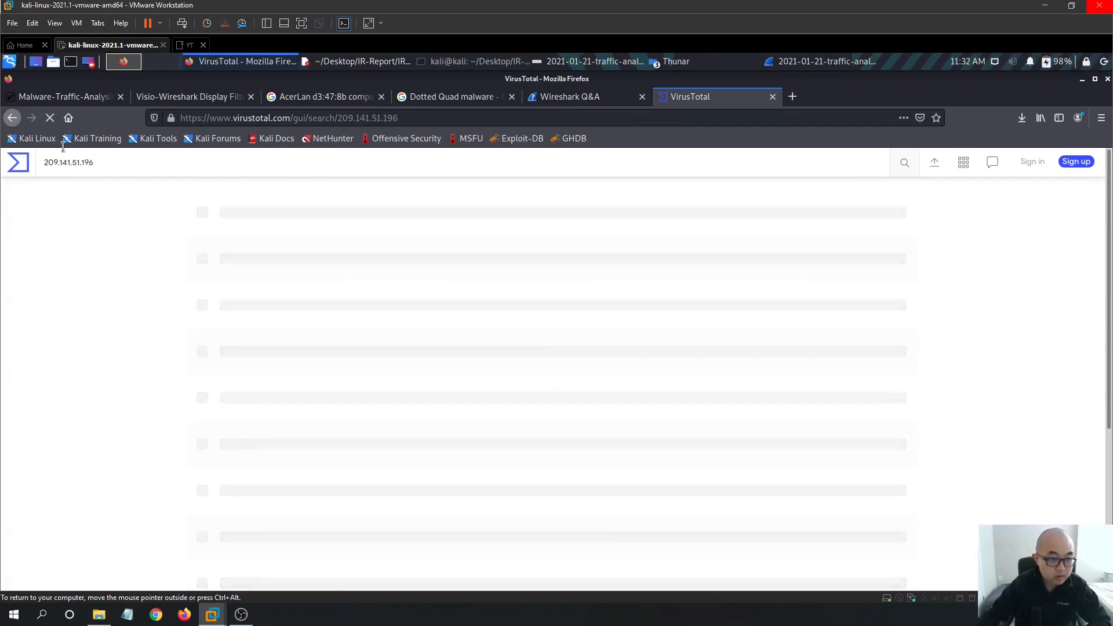
scroll(529, 288, down, 3)
scroll(831, 330, up, 2)
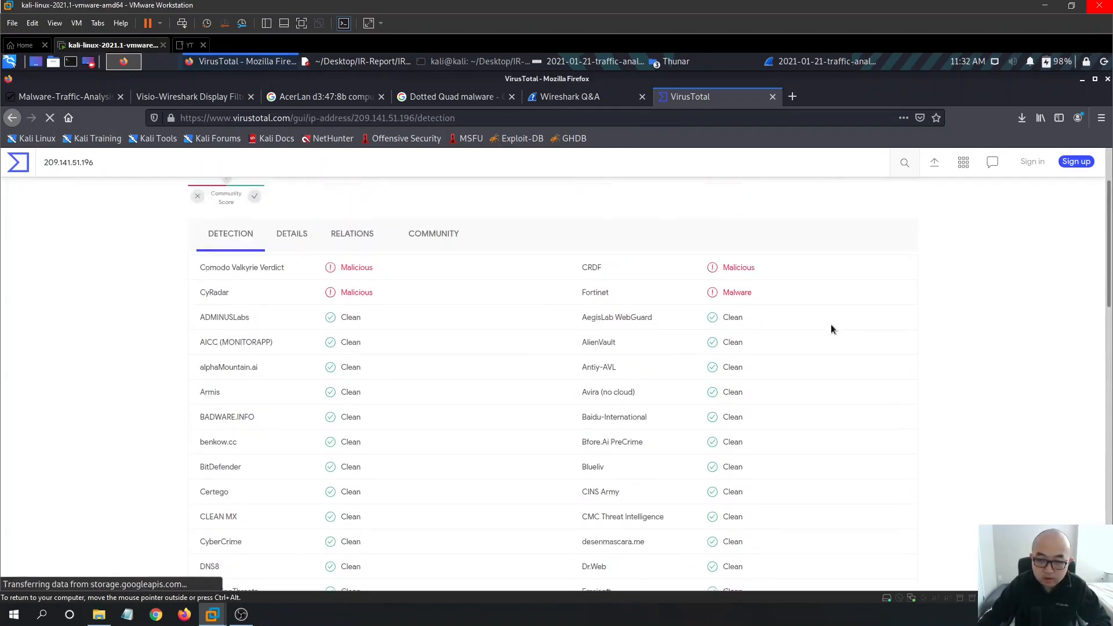
scroll(832, 329, up, 2)
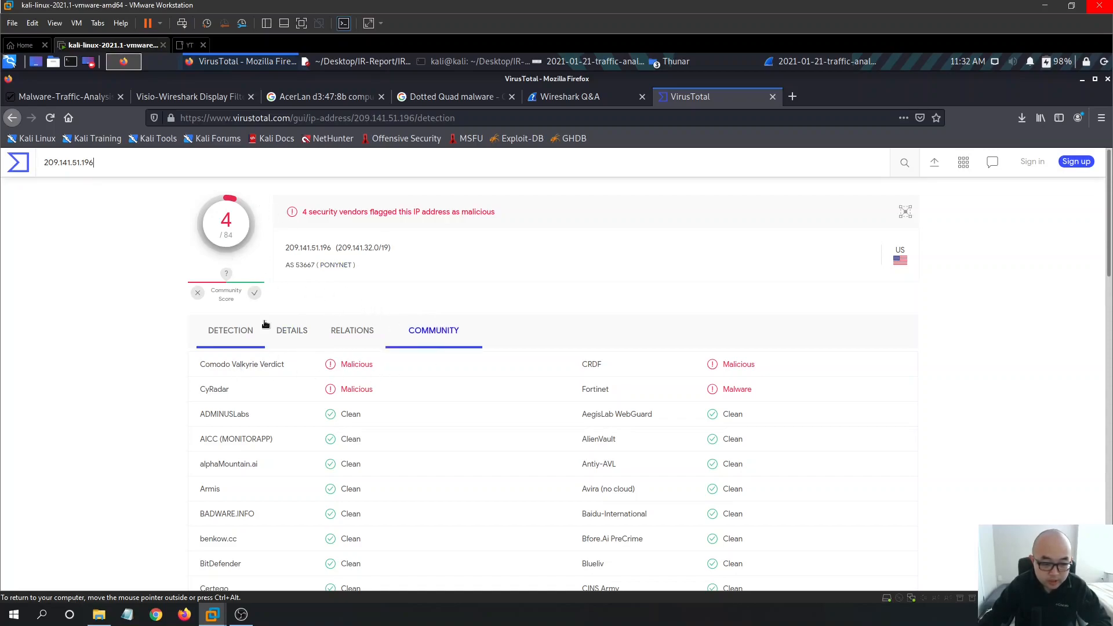
scroll(253, 322, down, 2)
scroll(273, 339, up, 2)
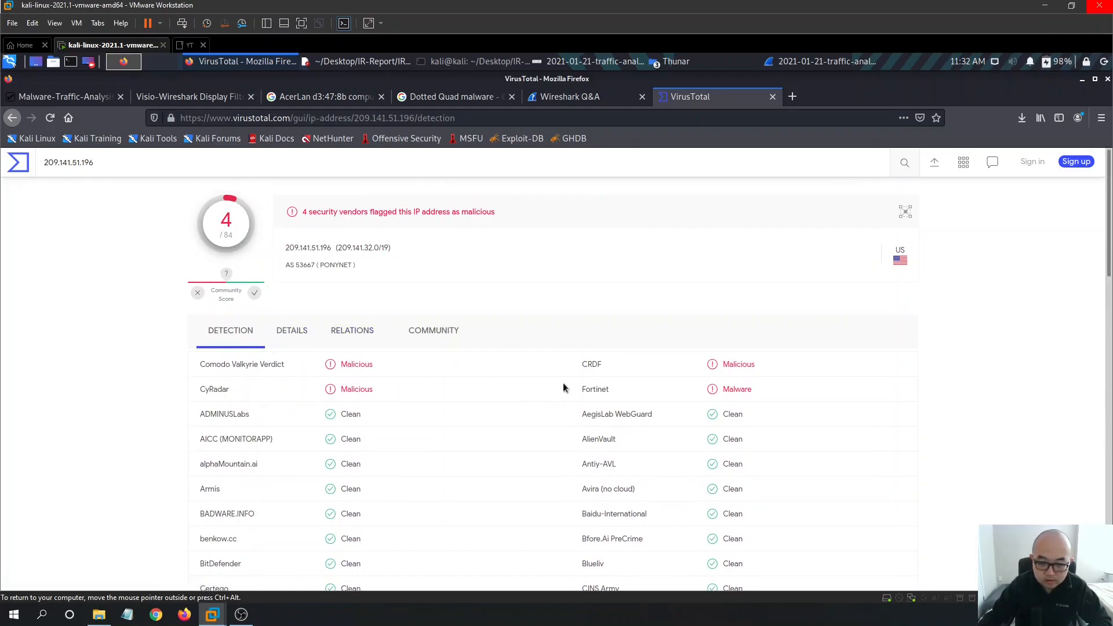
- Review the IP's details and whois record, then return to the 4/84 vendor detection results
click(292, 330)
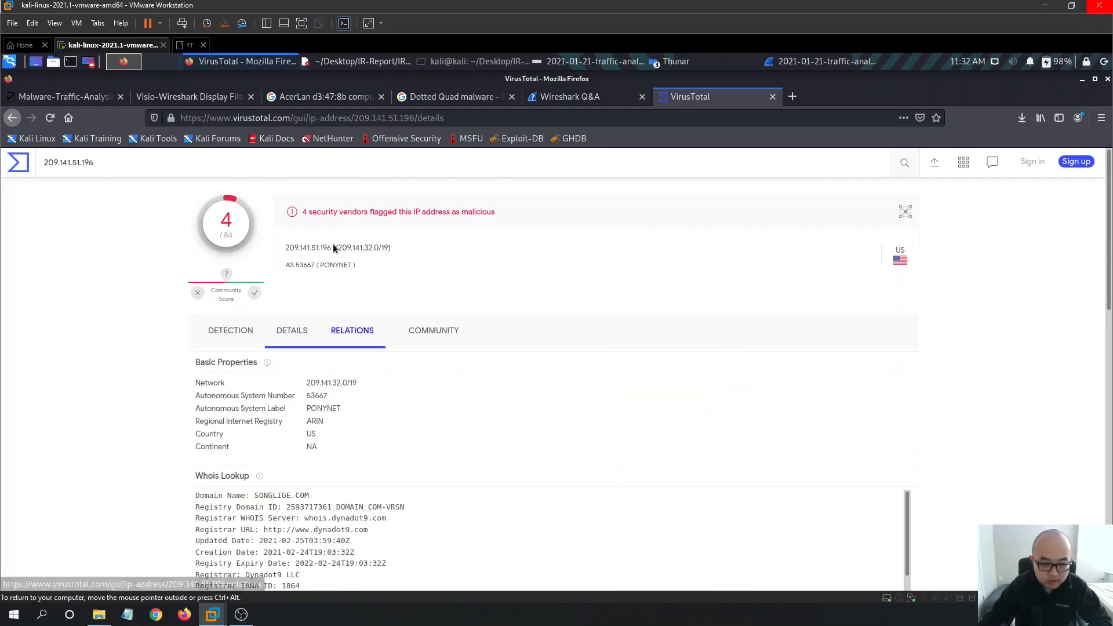
scroll(795, 448, down, 3)
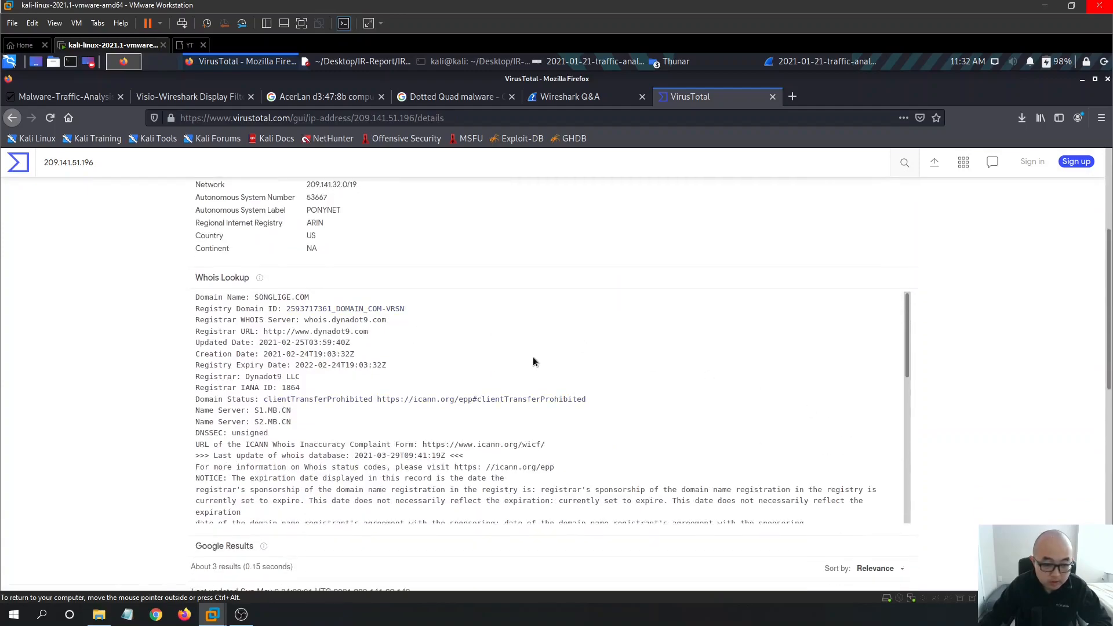
scroll(486, 322, down, 4)
scroll(781, 349, down, 5)
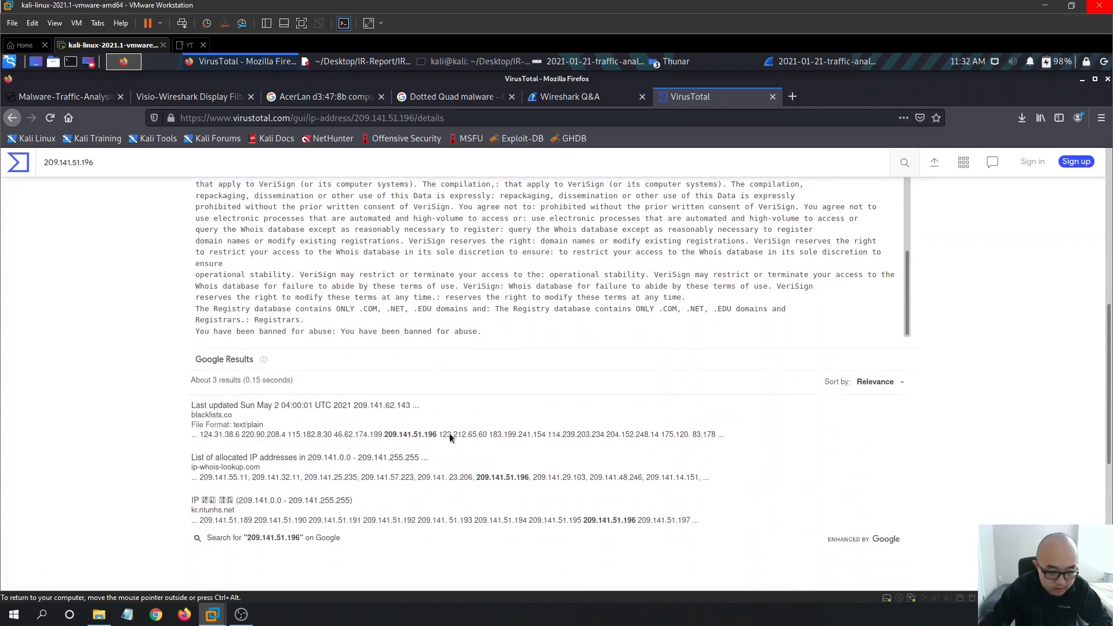
scroll(450, 433, down, 3)
scroll(697, 385, up, 4)
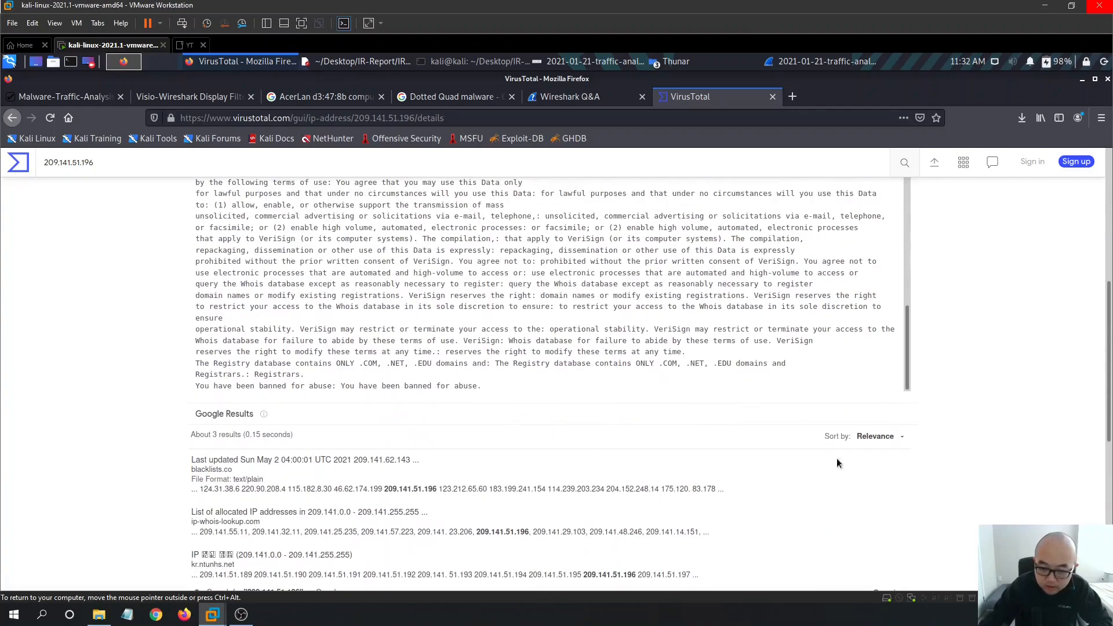
scroll(698, 390, up, 4)
scroll(717, 398, up, 10)
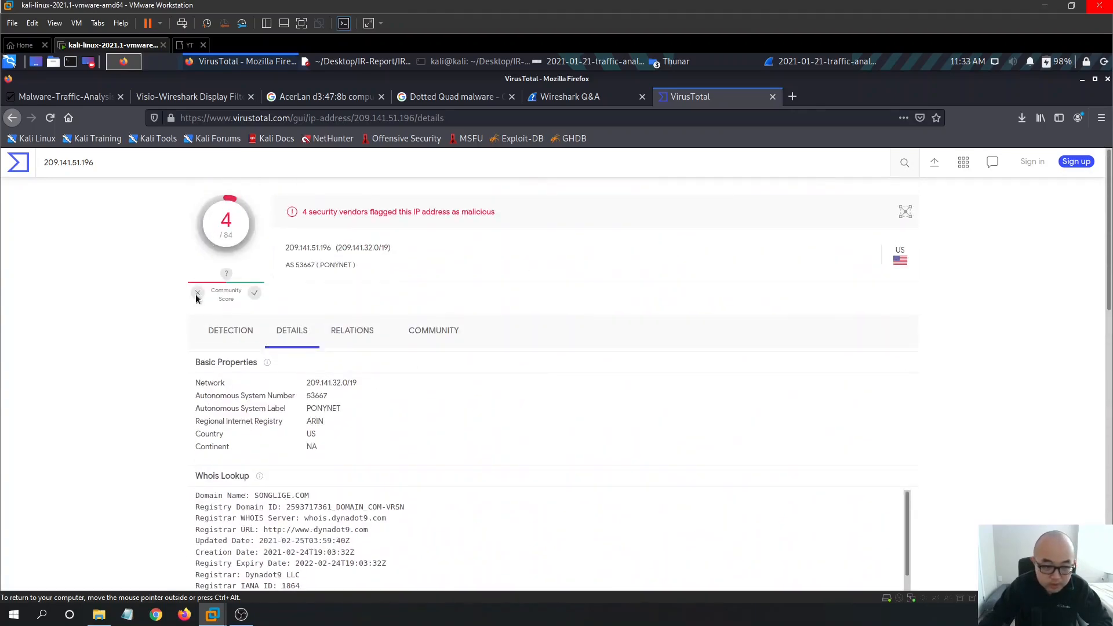
click(211, 328)
scroll(484, 429, down, 15)
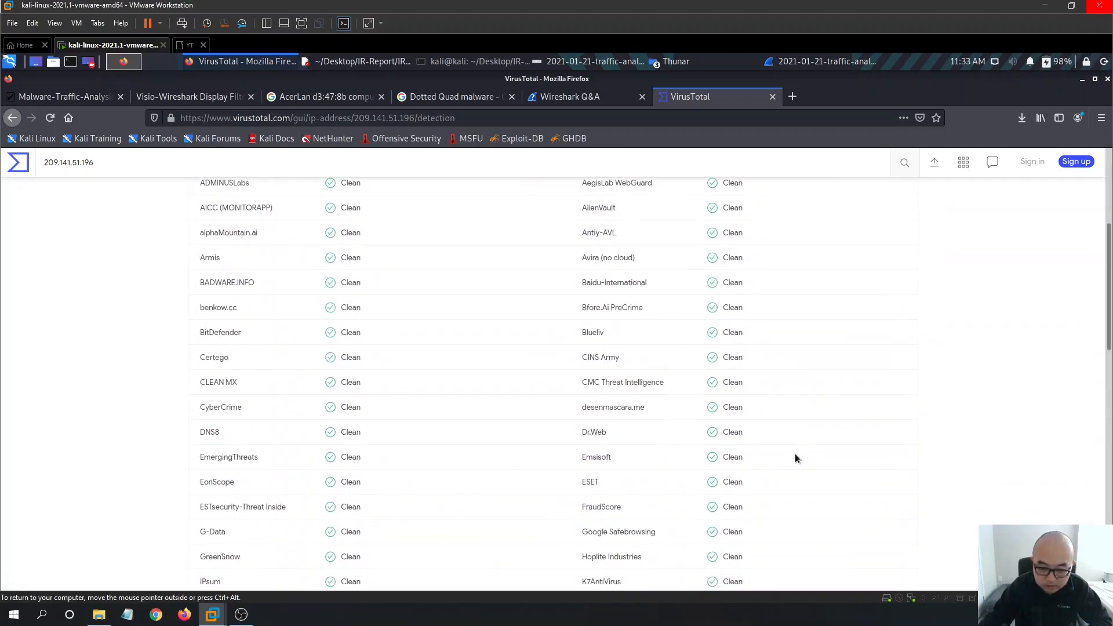
scroll(481, 378, up, 20)
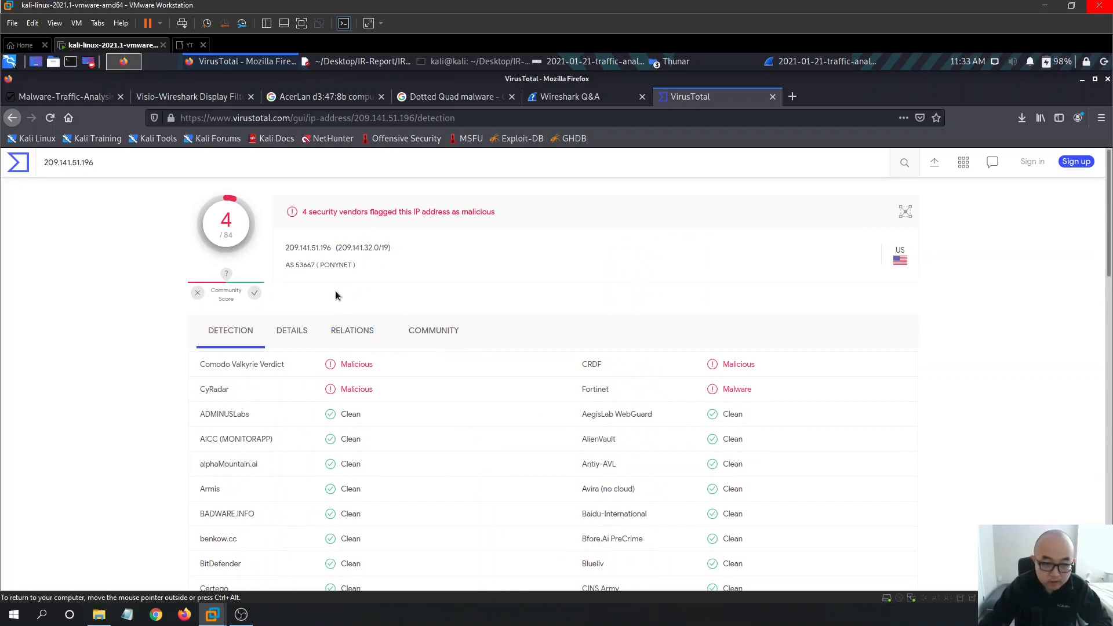
- Search for ThreatCrowd in a new tab and look up 209.141.51.196 there
click(792, 97)
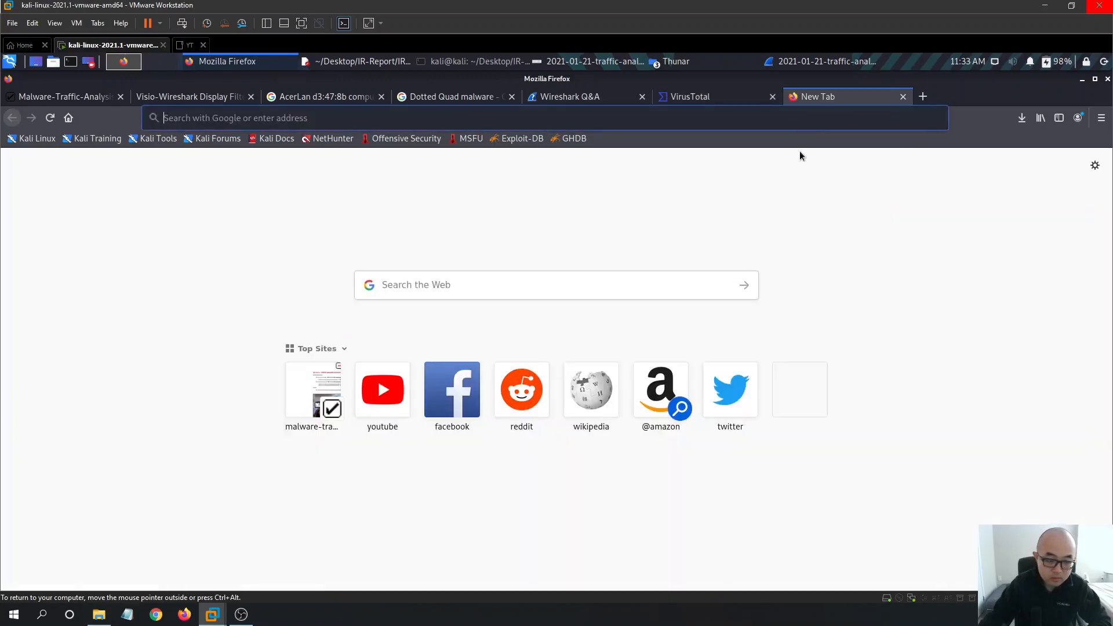
text(trhea)
key(BackSpace)
key(BackSpace)
key(BackSpace)
key(BackSpace)
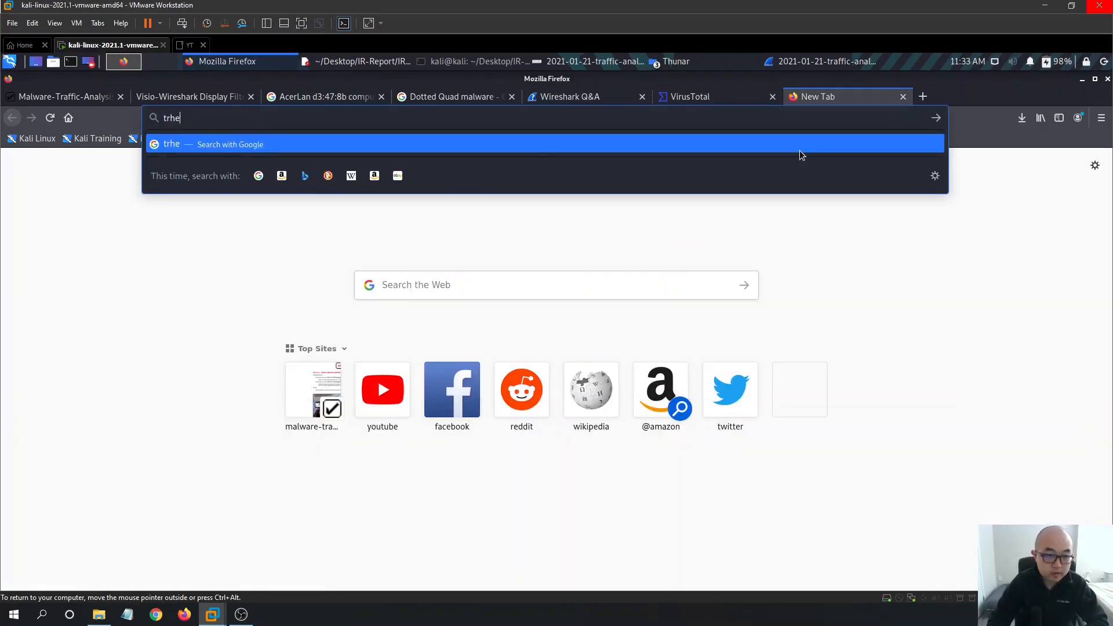
text(hreatcrowd)
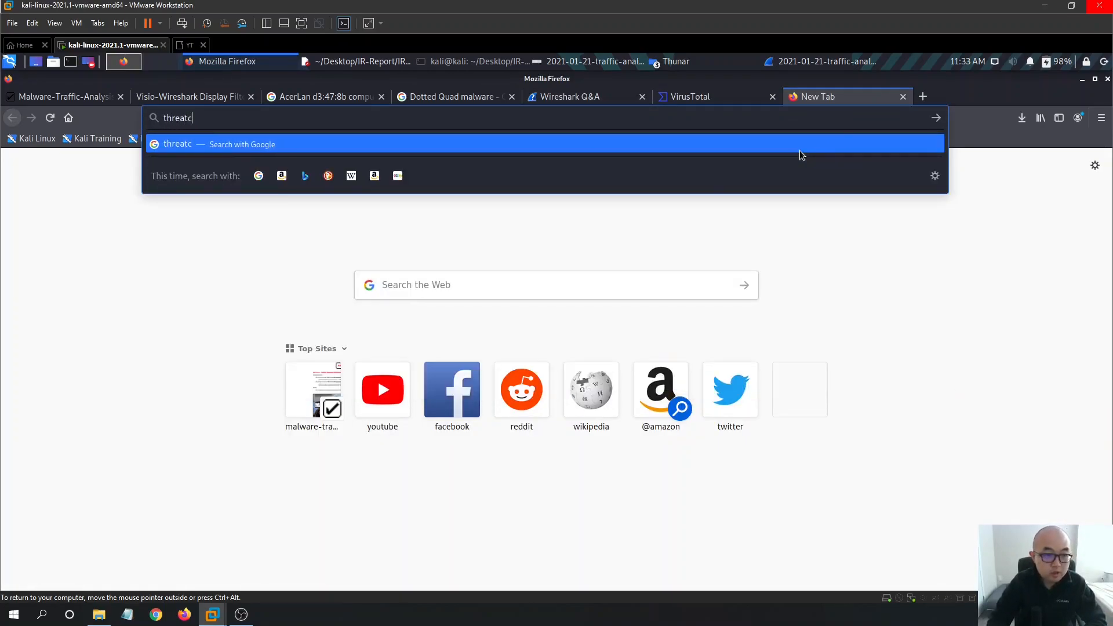
key(Return)
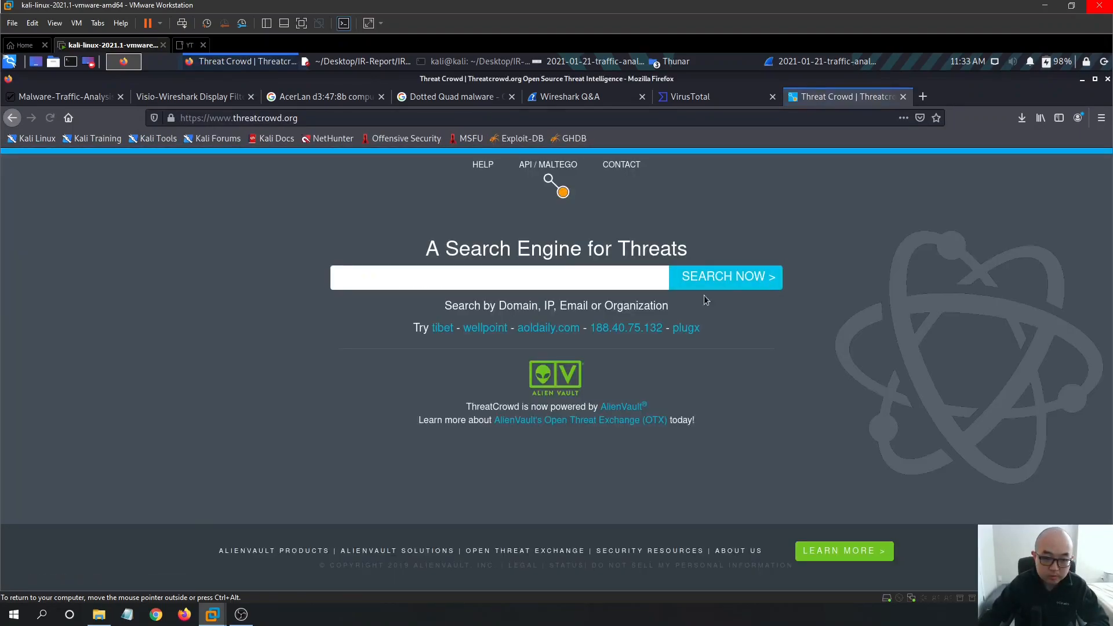
text(209.141.51.196)
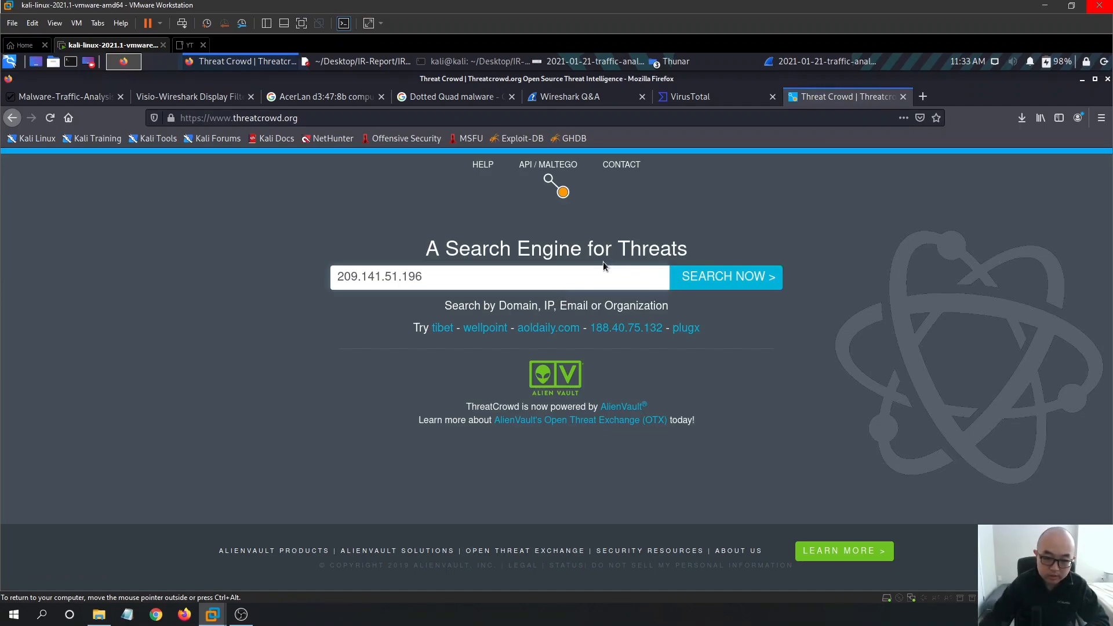
key(Return)
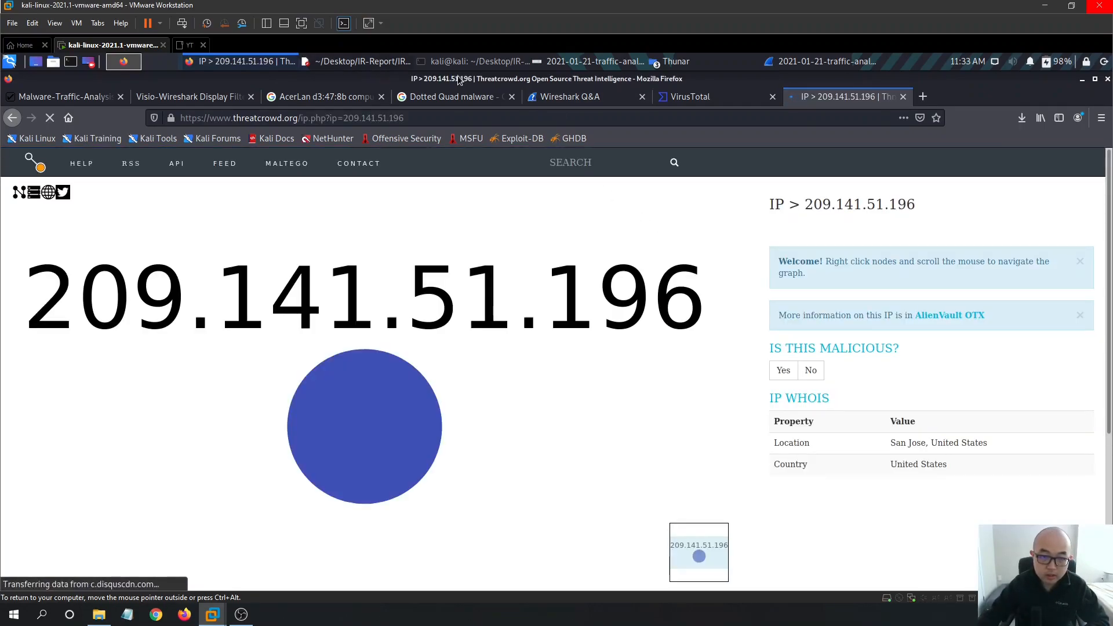
- Scroll through the ThreatCrowd report placing 209.141.51.196 in San Jose, United States
click(463, 62)
click(463, 61)
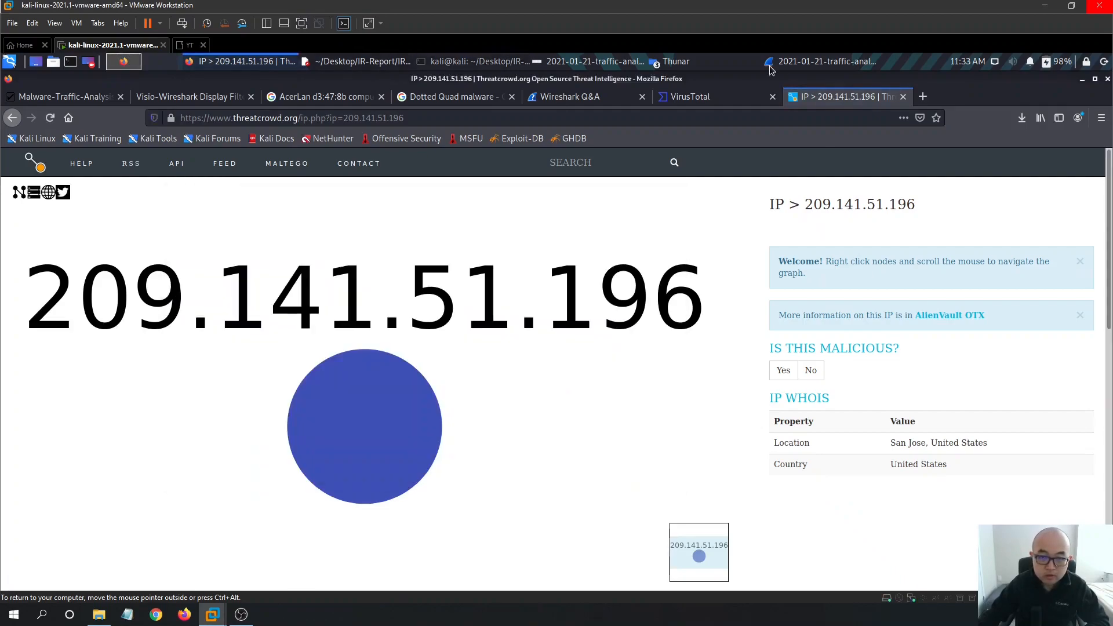
click(601, 62)
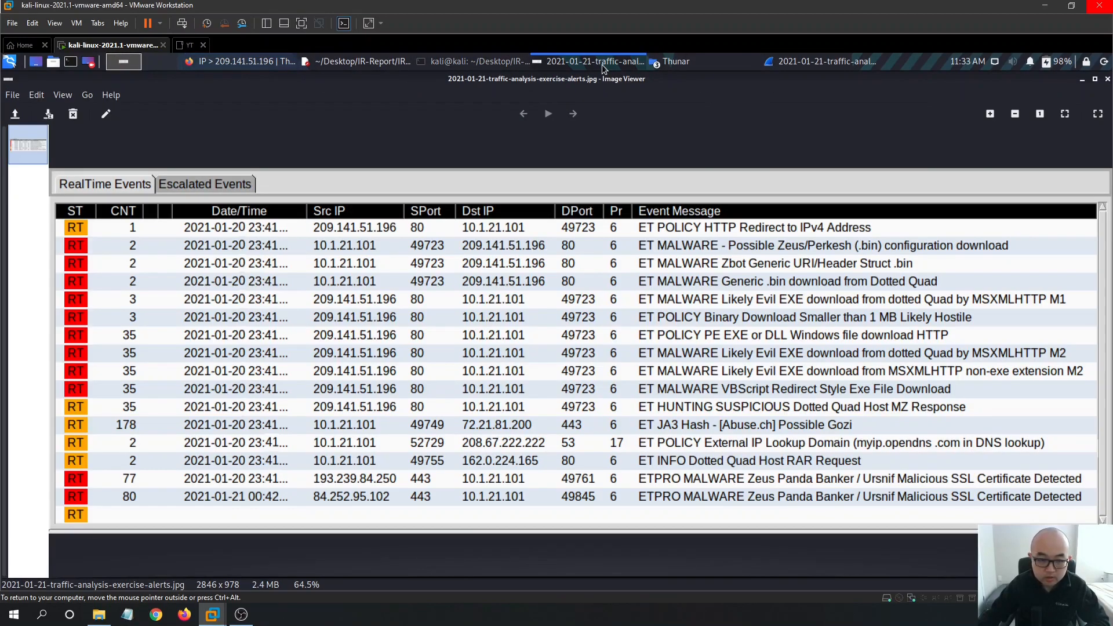
click(602, 64)
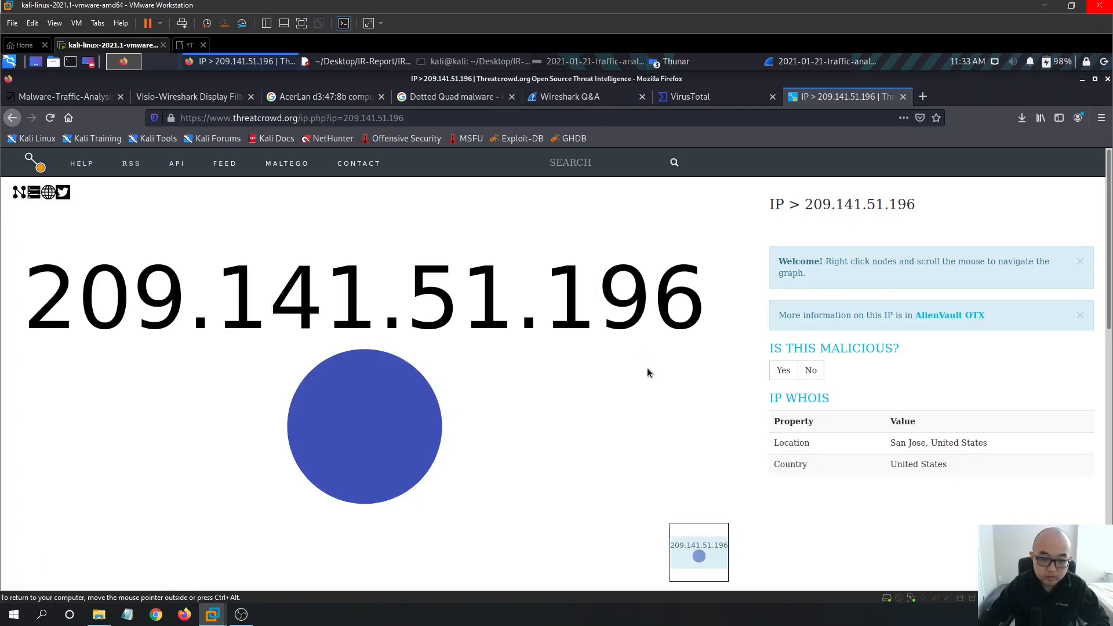
scroll(812, 406, down, 3)
scroll(922, 464, down, 3)
scroll(951, 440, down, 5)
scroll(839, 394, up, 10)
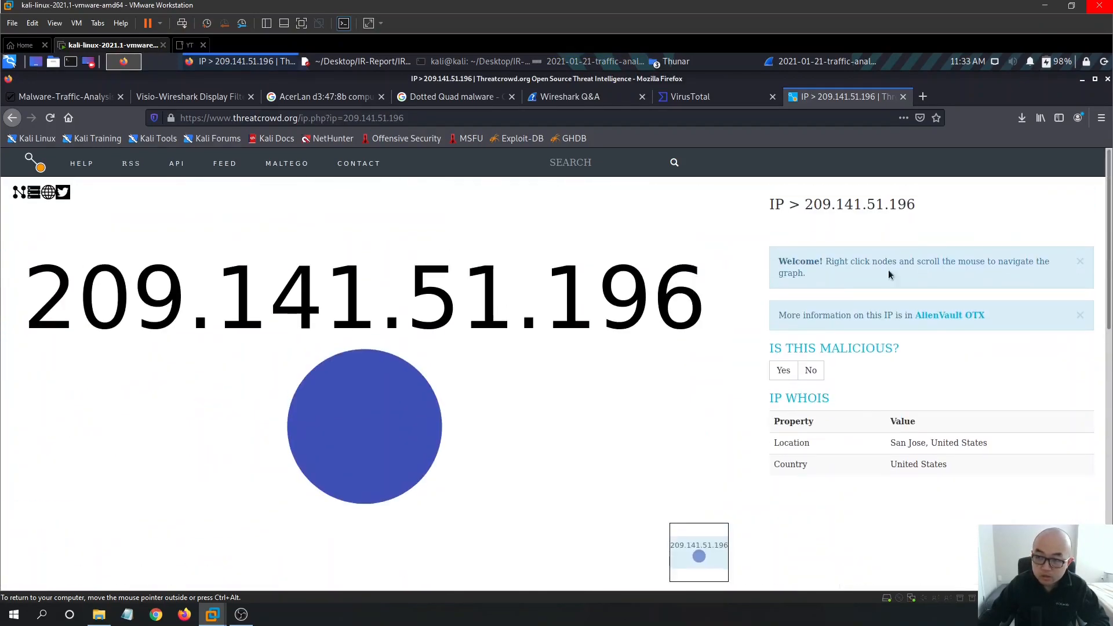
click(922, 96)
- Load any.run, launch the ANY.RUN sandbox app via LET'S HUNT!, then return to the VirusTotal tab
text(anyr)
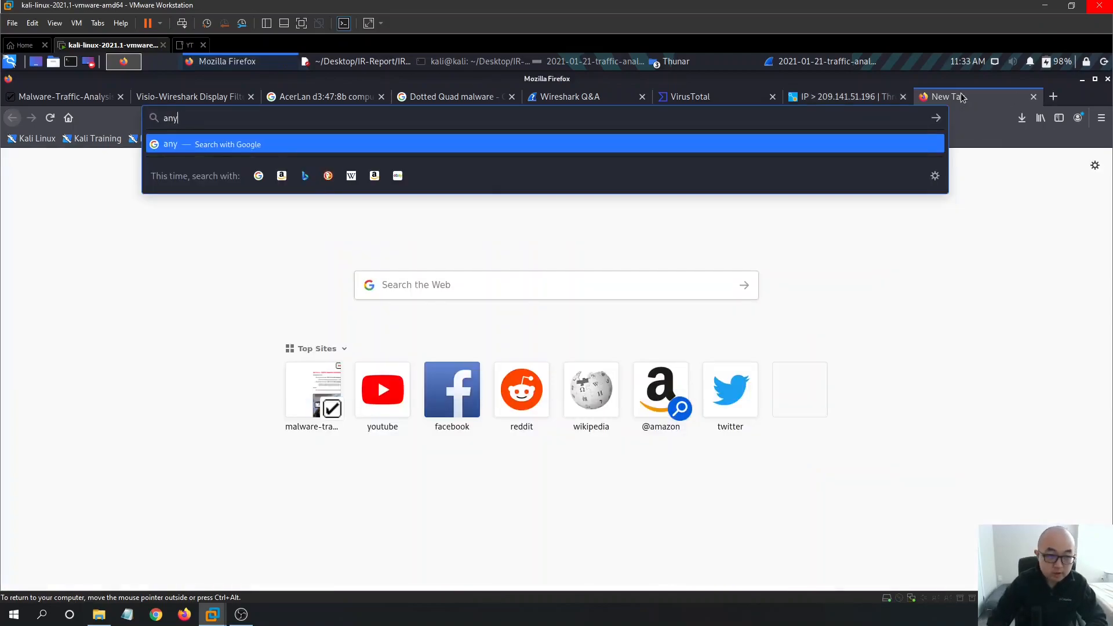
text(.run)
key(Return)
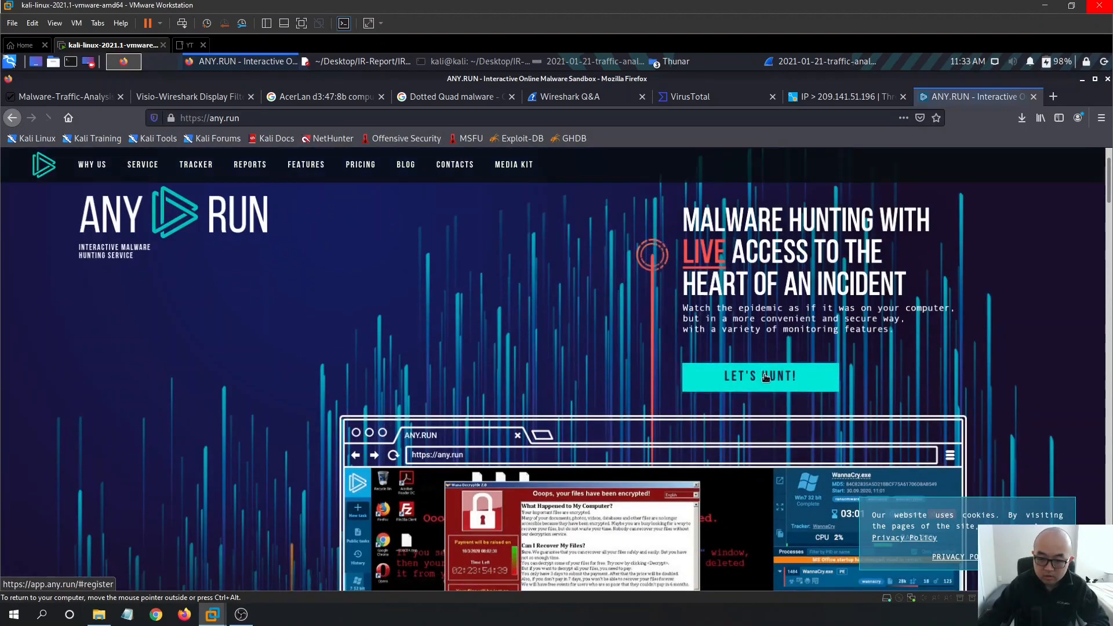
click(696, 380)
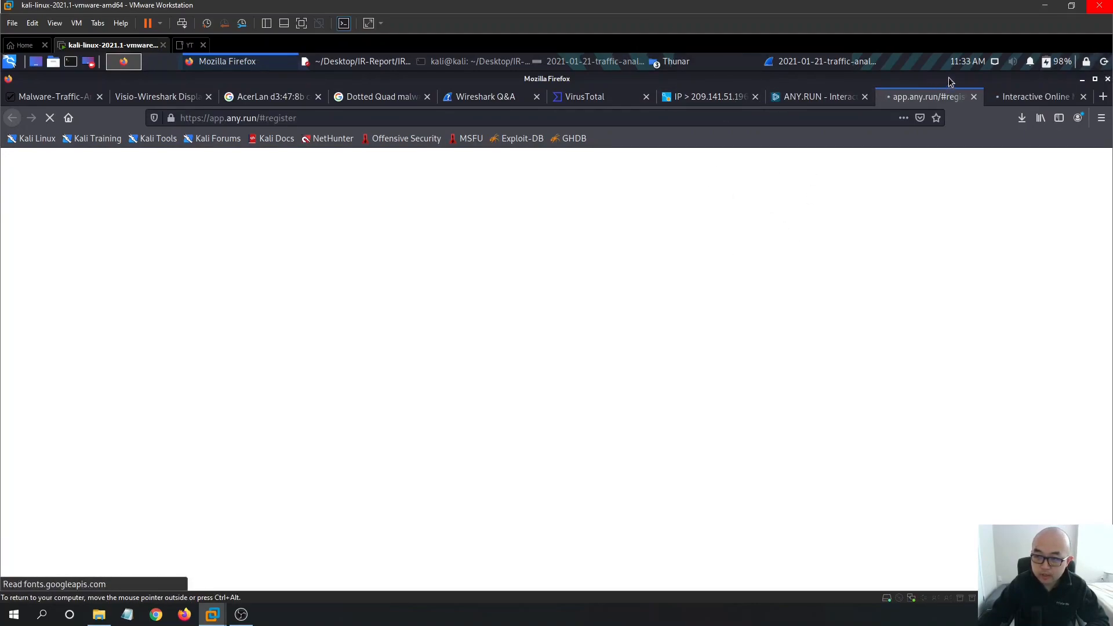
click(833, 101)
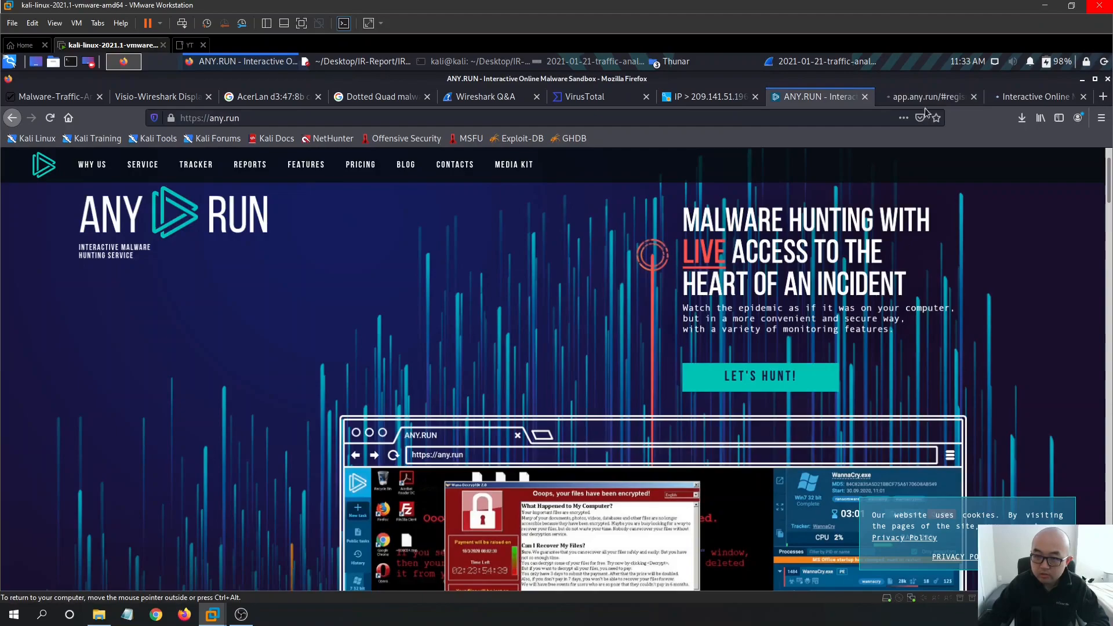
click(928, 98)
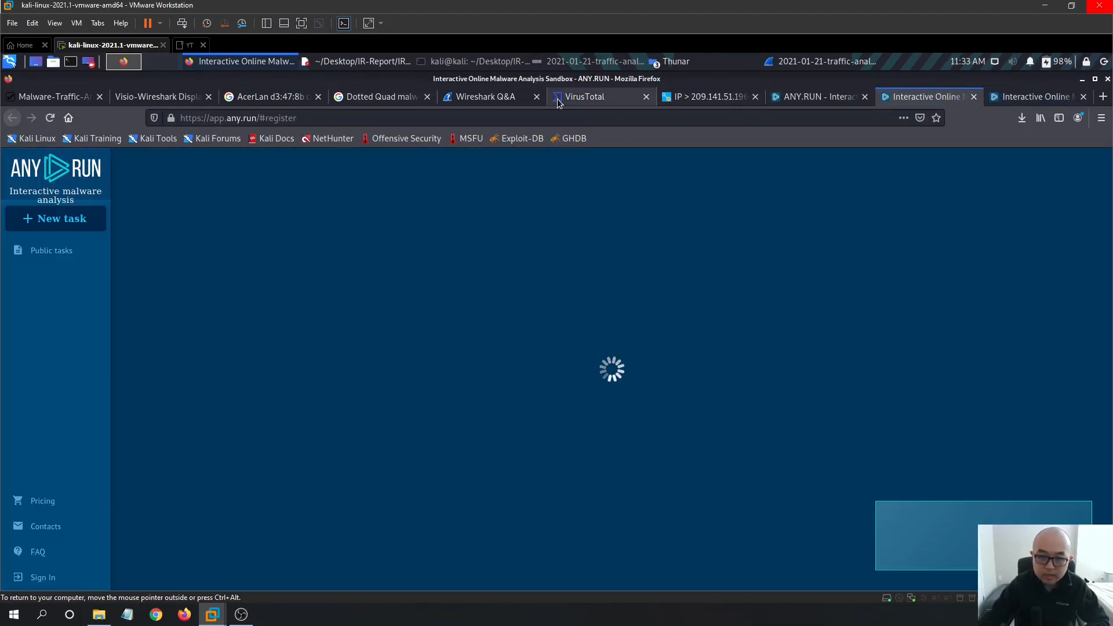
click(557, 99)
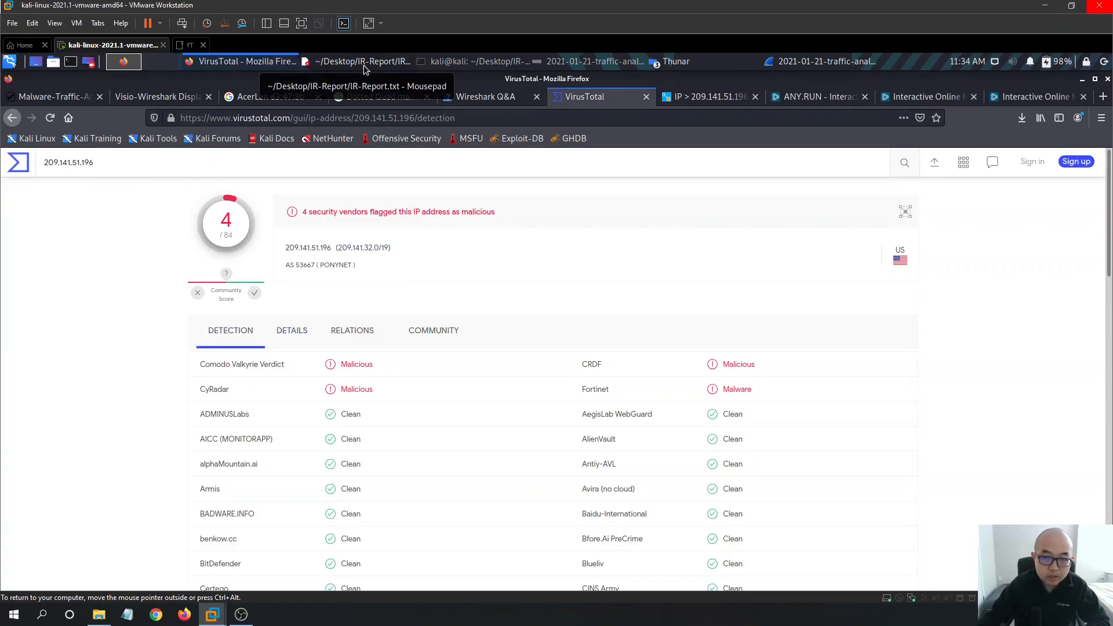
- Compare the traffic-alerts screenshot with VirusTotal's results for 209.141.51.196
click(565, 65)
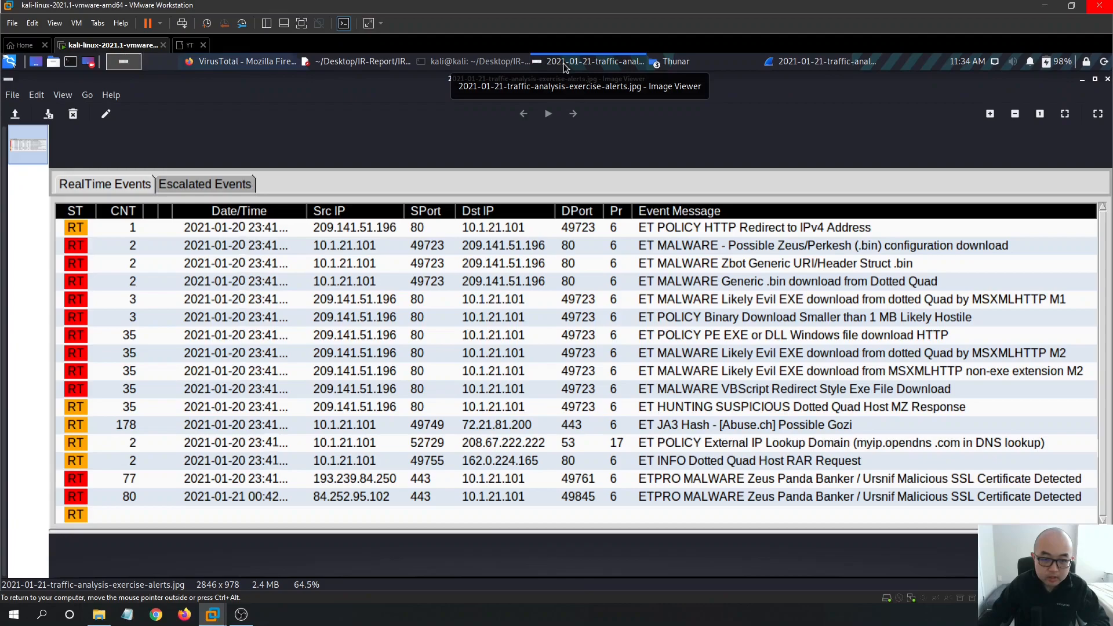
click(565, 65)
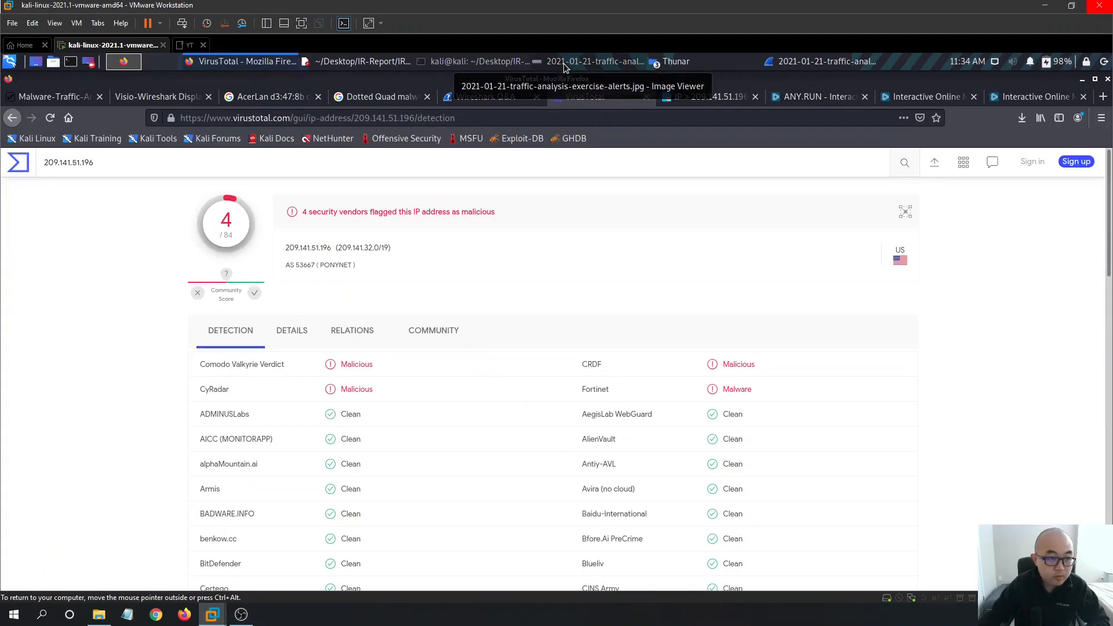
click(565, 64)
click(564, 65)
drag(118, 165, 16, 164)
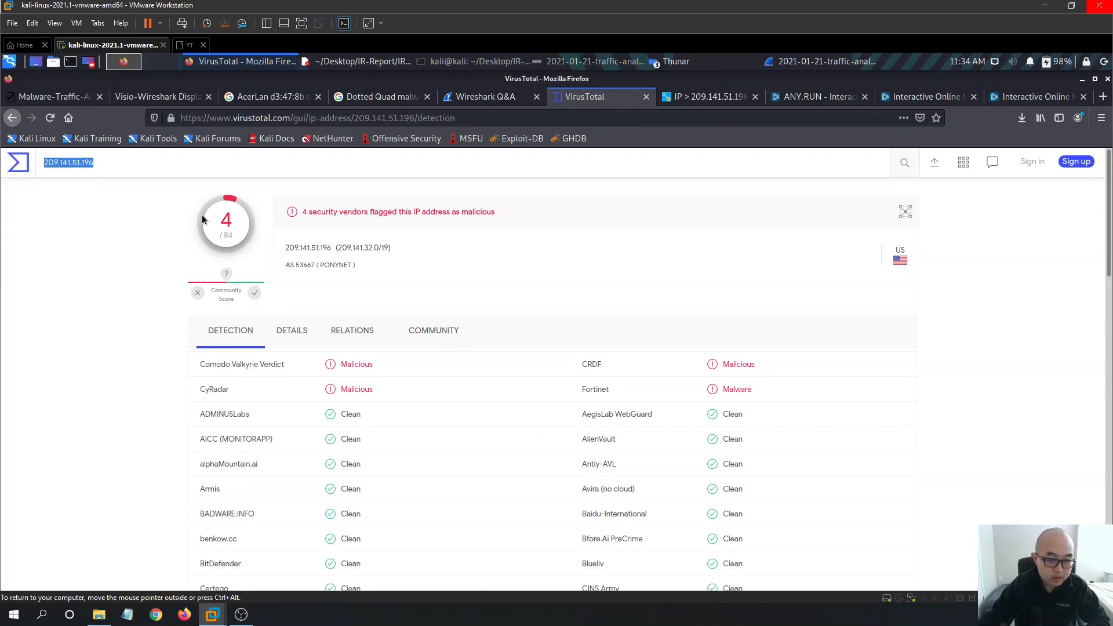
scroll(465, 407, down, 3)
scroll(512, 360, up, 3)
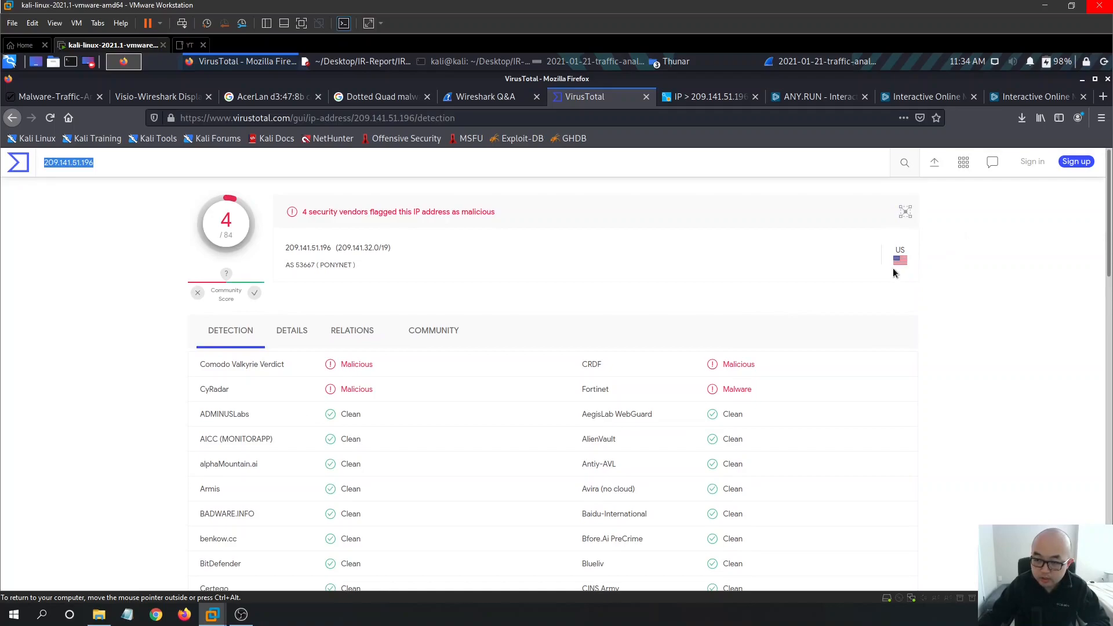
scroll(538, 383, down, 3)
scroll(539, 389, down, 6)
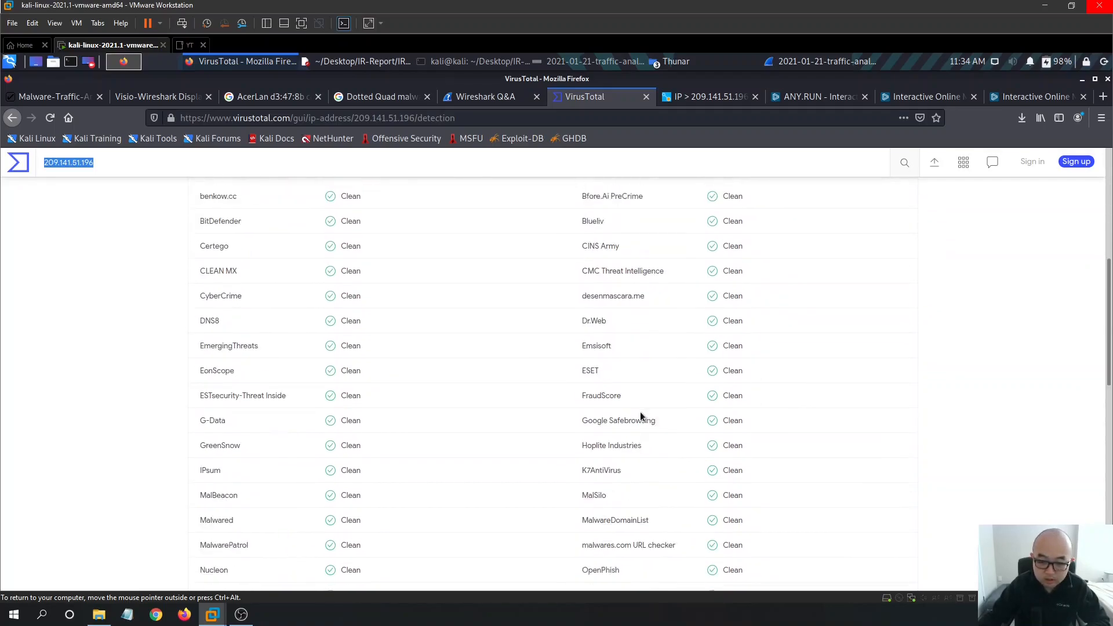
scroll(402, 557, up, 8)
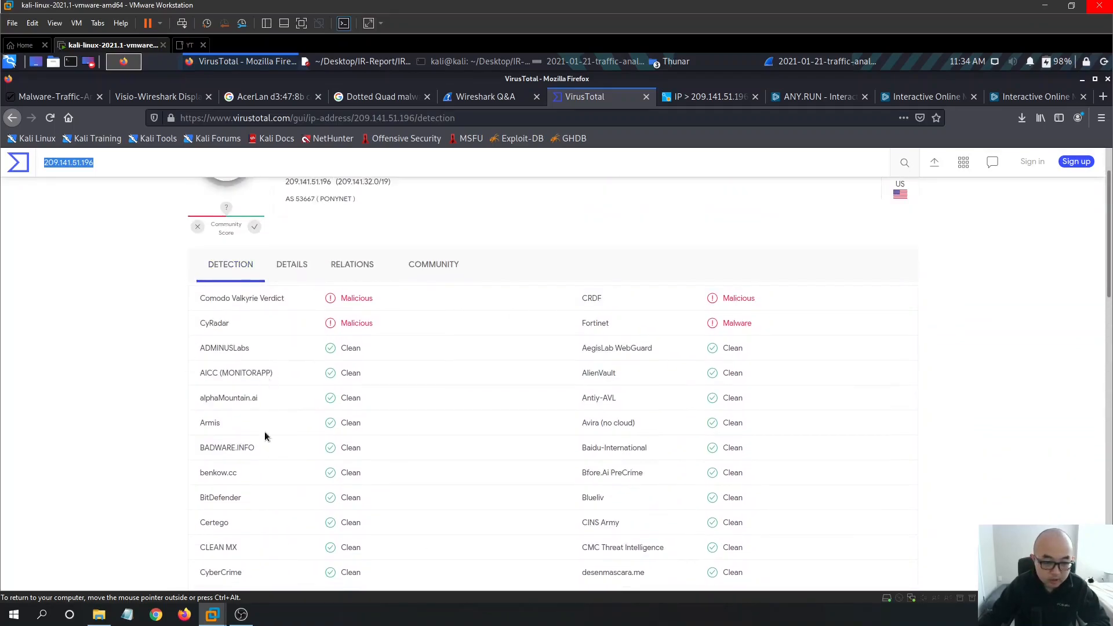
scroll(265, 445, down, 3)
scroll(318, 391, up, 5)
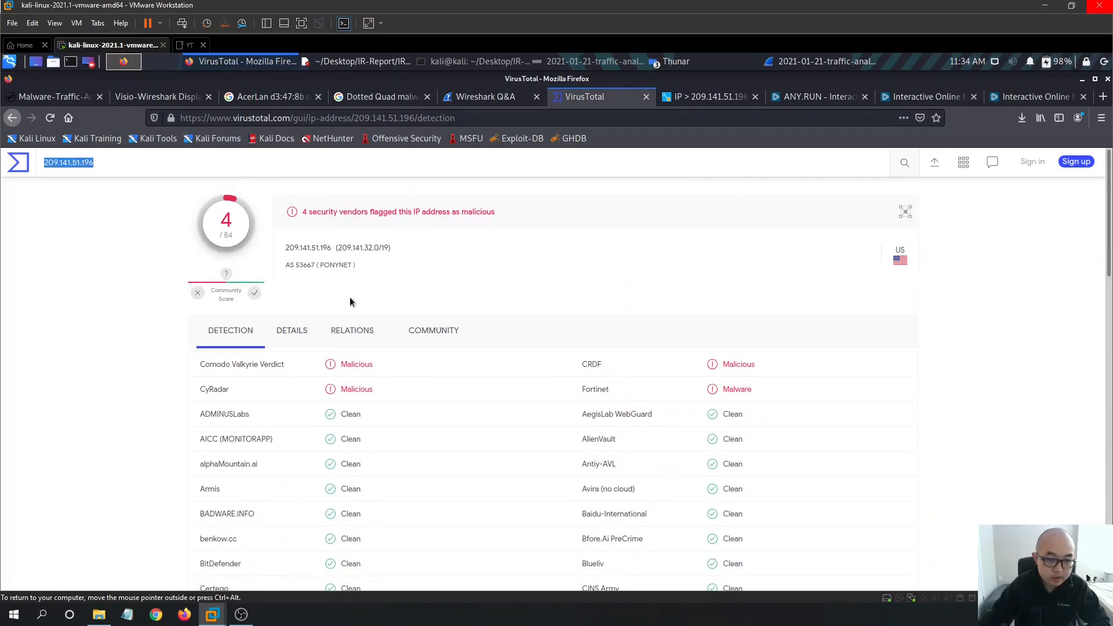
- Copy 72.21.81.200 from IR-Report.txt and look it up on VirusTotal
click(479, 60)
click(479, 61)
click(371, 61)
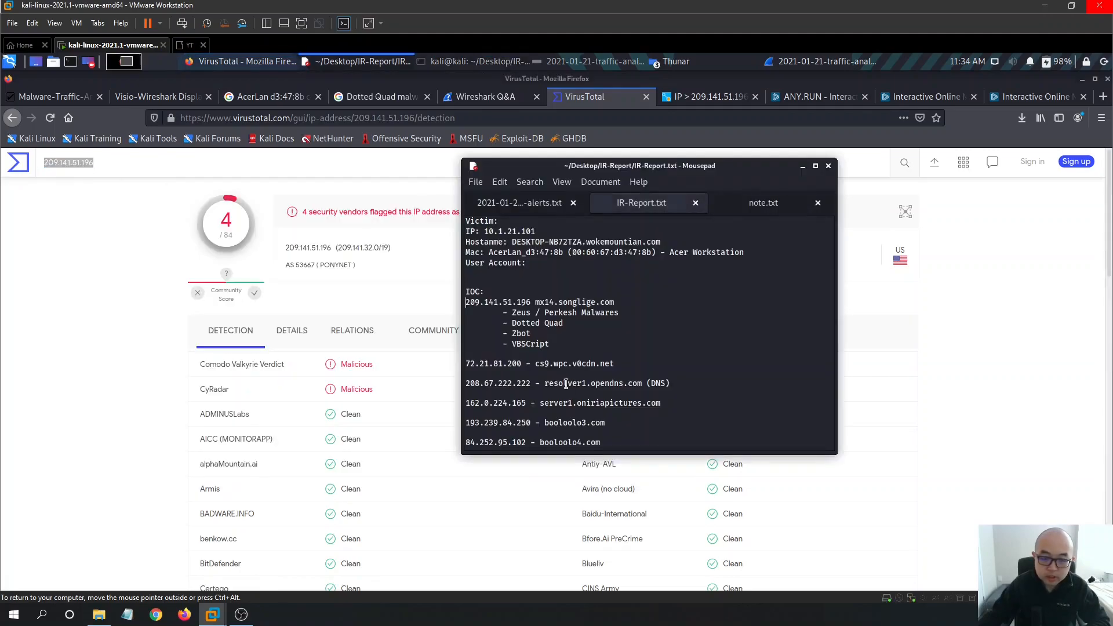
drag(518, 365, 460, 363)
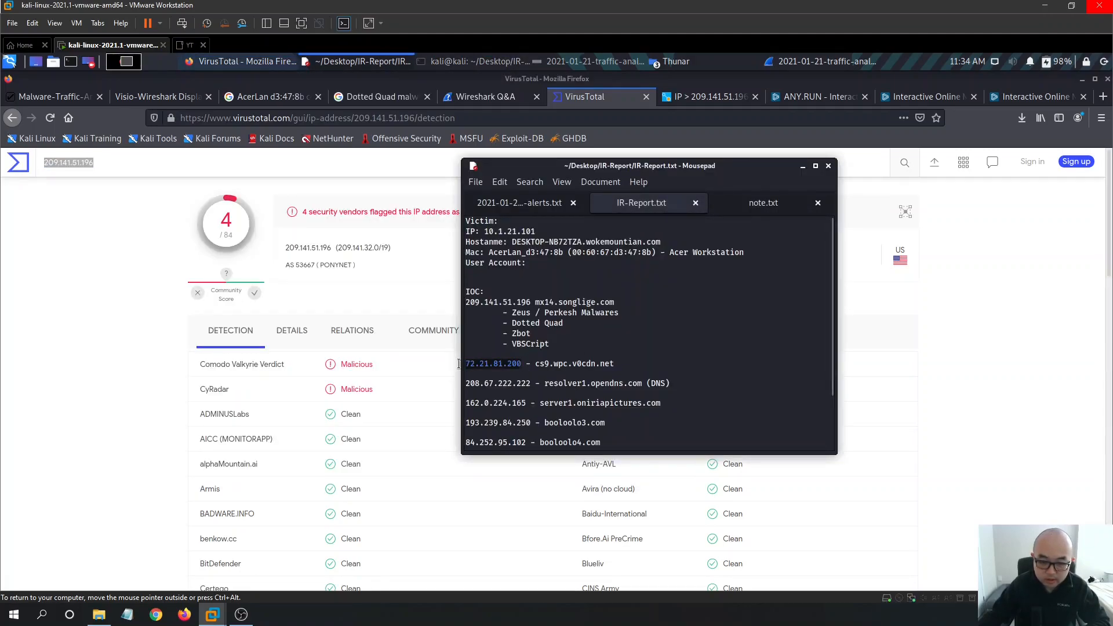
click(119, 168)
text(72.21.81.200)
key(Return)
scroll(478, 267, down, 3)
scroll(572, 341, up, 3)
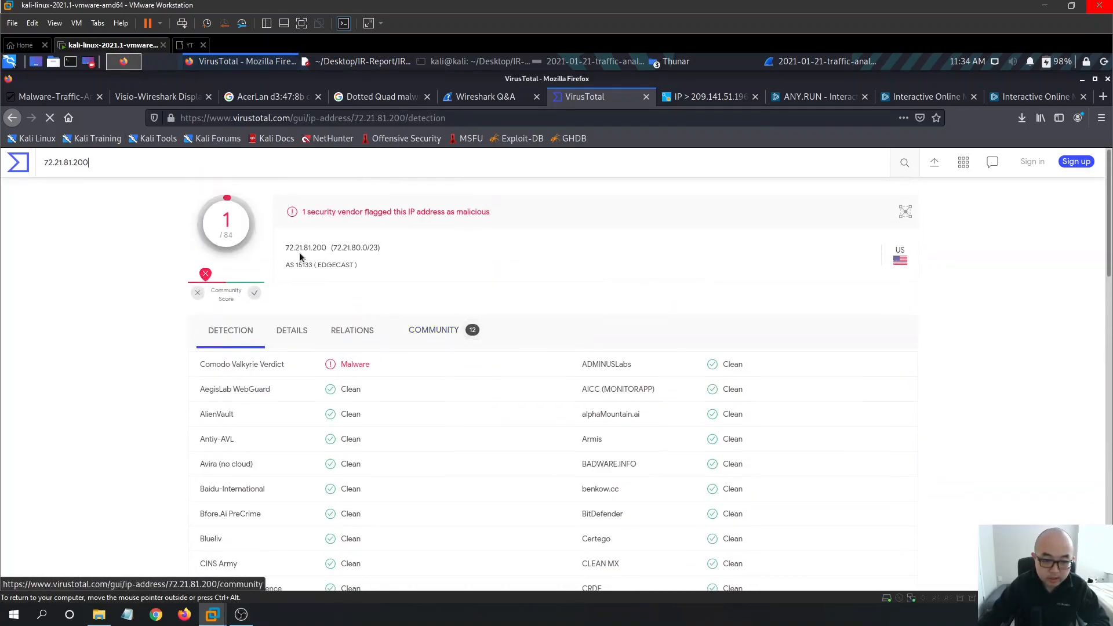
- Review the community comments and related domains for 72.21.81.200
click(434, 330)
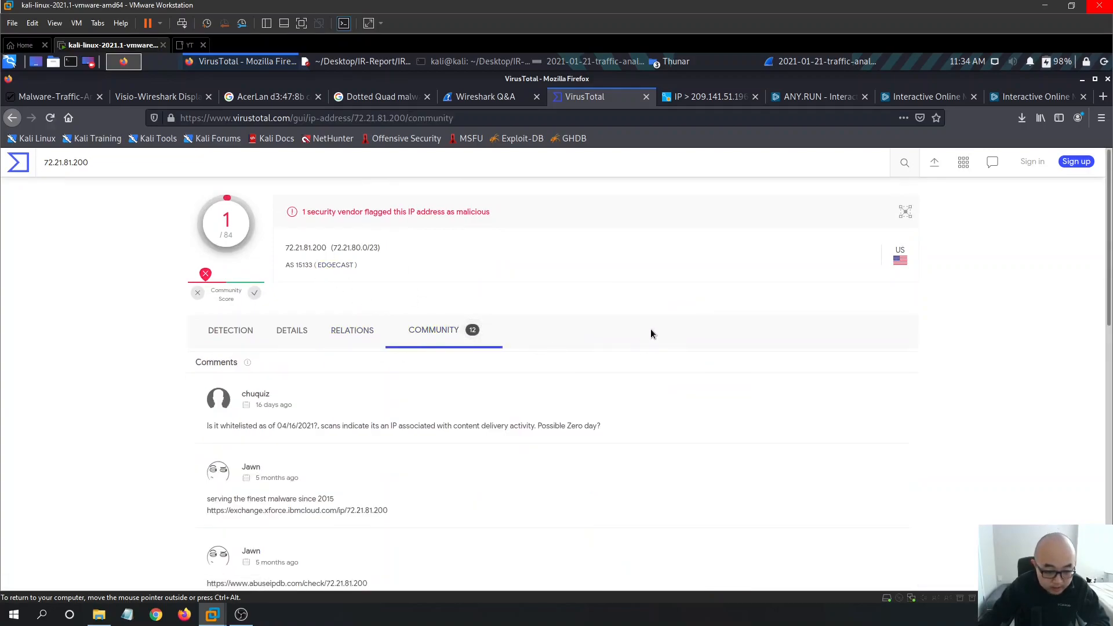
scroll(373, 439, down, 3)
scroll(338, 390, down, 3)
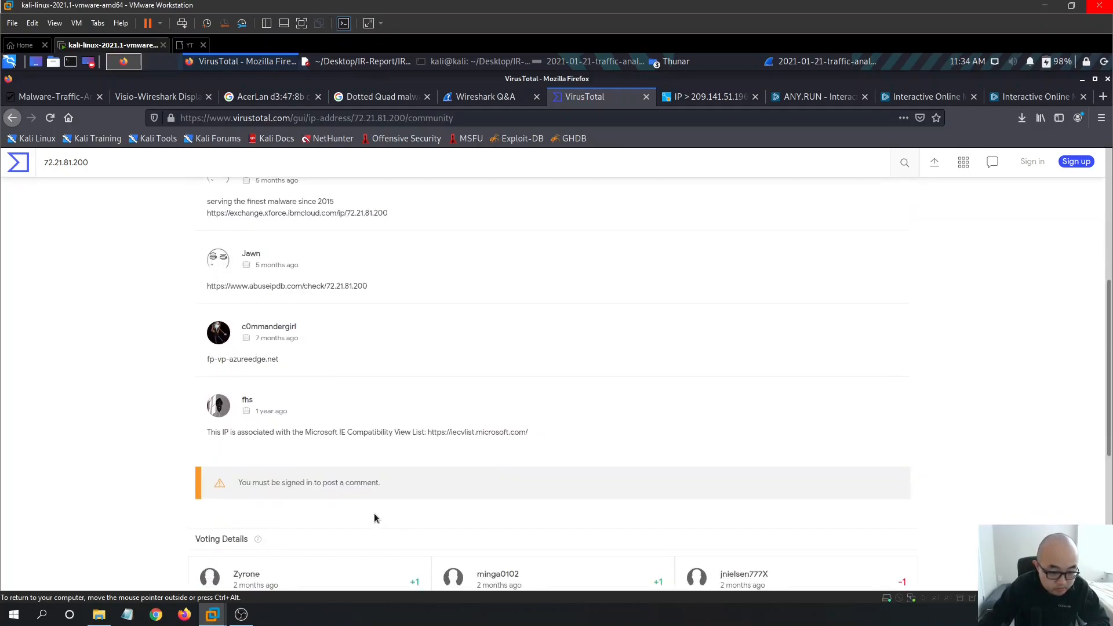
drag(207, 434, 551, 449)
click(448, 408)
scroll(392, 409, up, 3)
scroll(390, 412, up, 3)
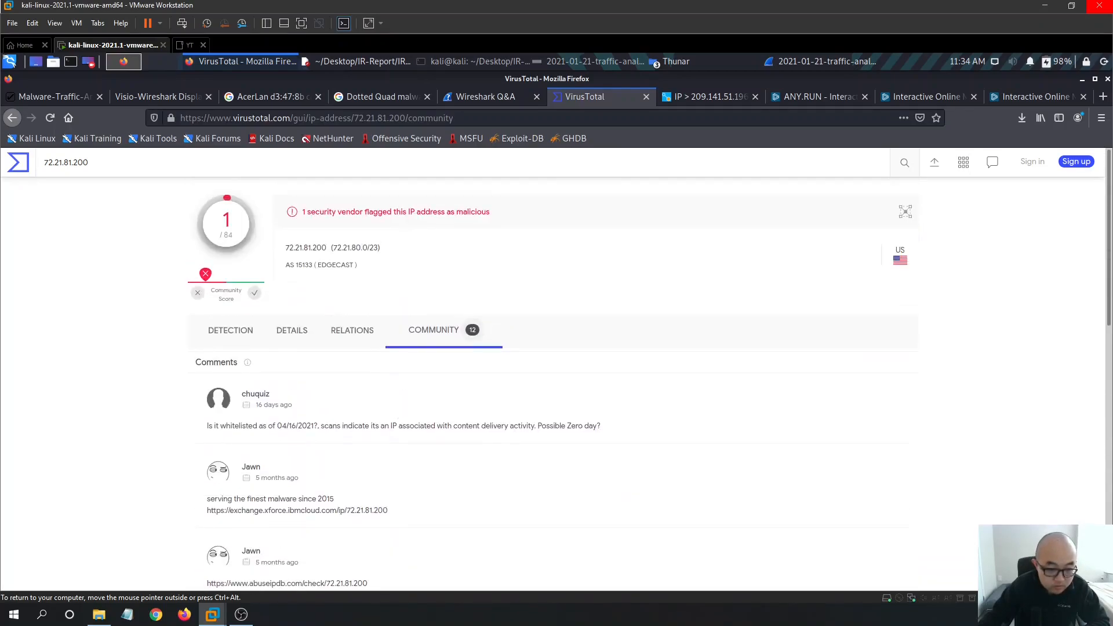
click(352, 330)
- Copy 193.239.84.250 from the IOC list and look it up on VirusTotal
click(350, 62)
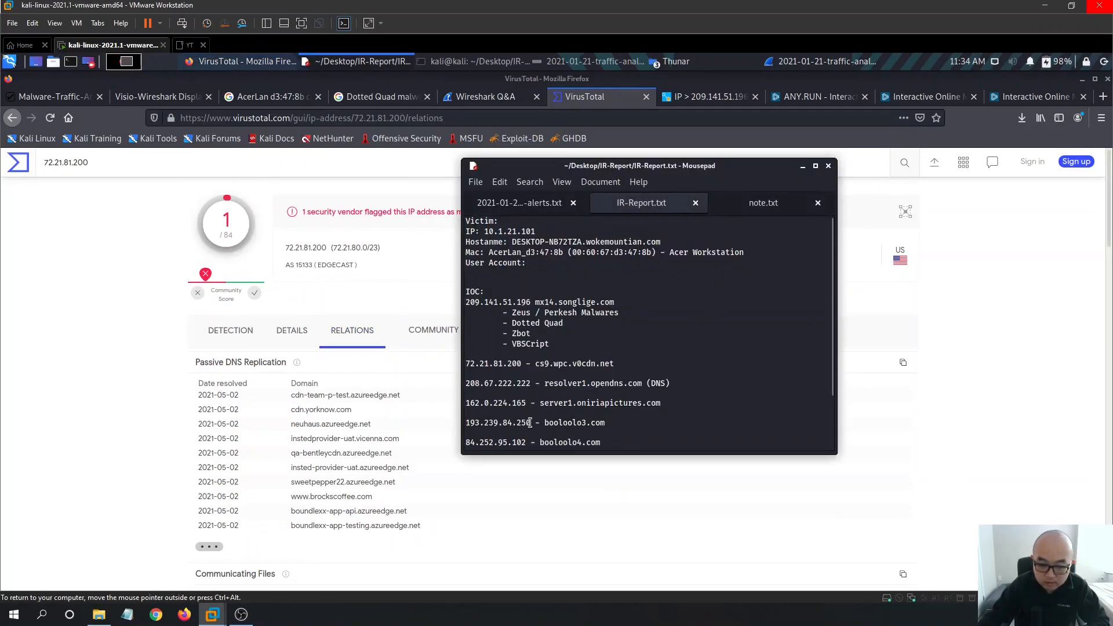
drag(529, 423, 450, 419)
key(ctrl+c)
click(119, 161)
key(ctrl+a)
key(ctrl+v)
key(Return)
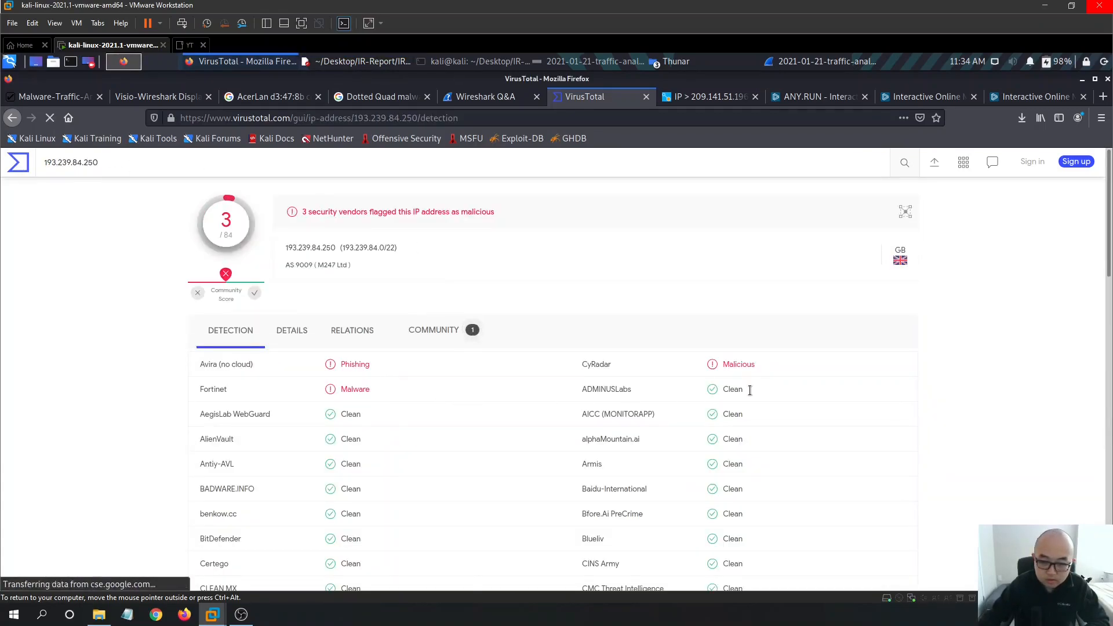
- Check the community comments and 3/84 vendor detections for 193.239.84.250
click(455, 329)
scroll(589, 360, down, 3)
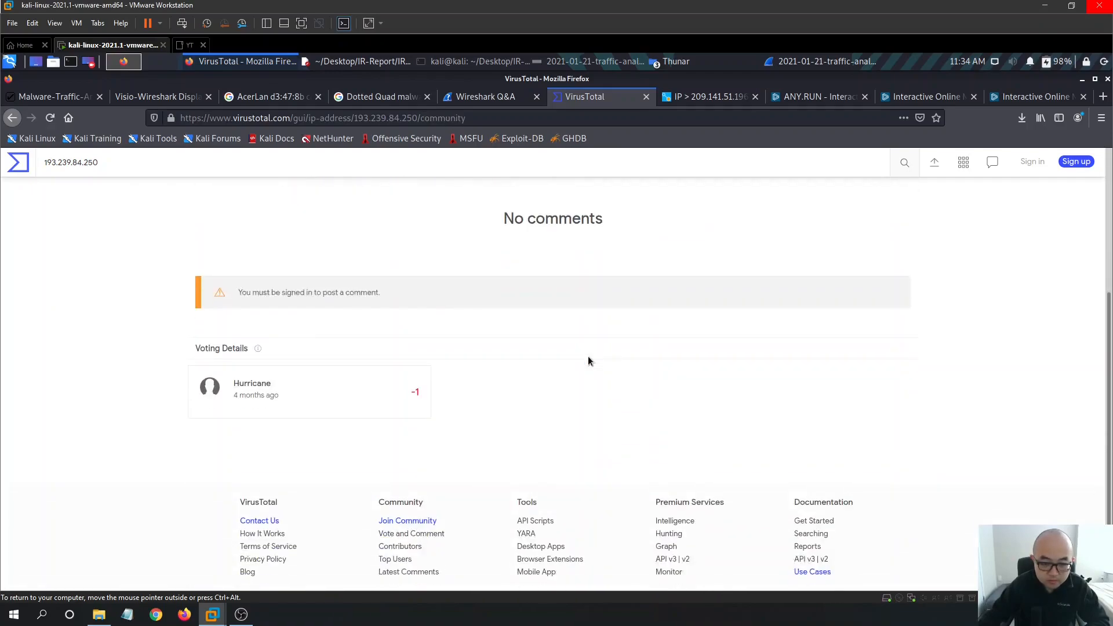
scroll(589, 360, up, 3)
click(230, 296)
scroll(569, 371, down, 14)
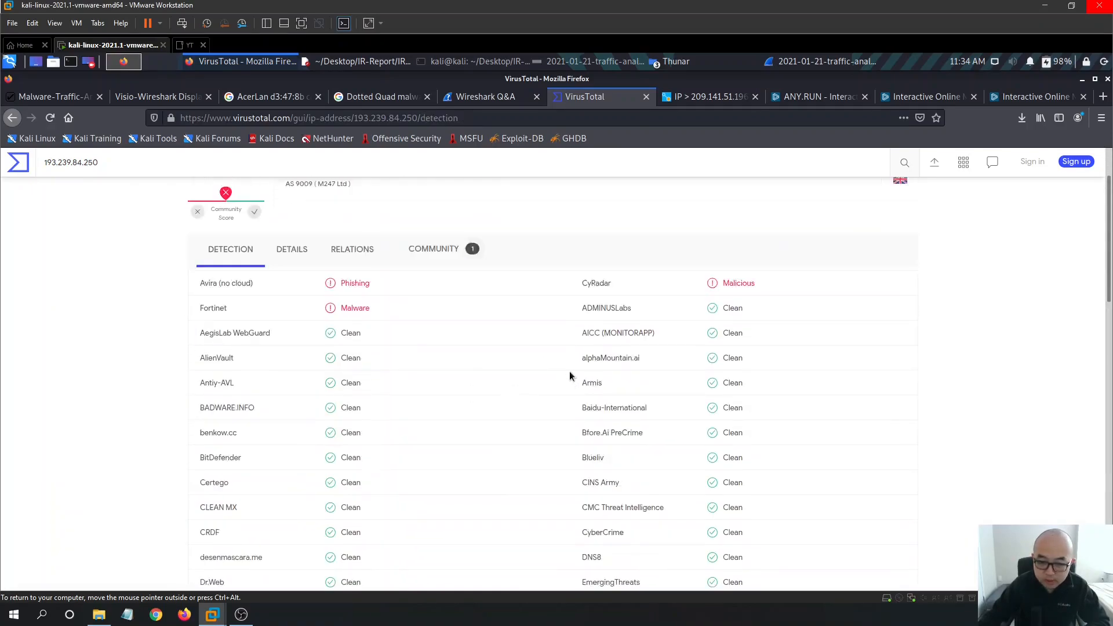
scroll(912, 365, down, 5)
scroll(689, 313, up, 15)
scroll(684, 312, up, 2)
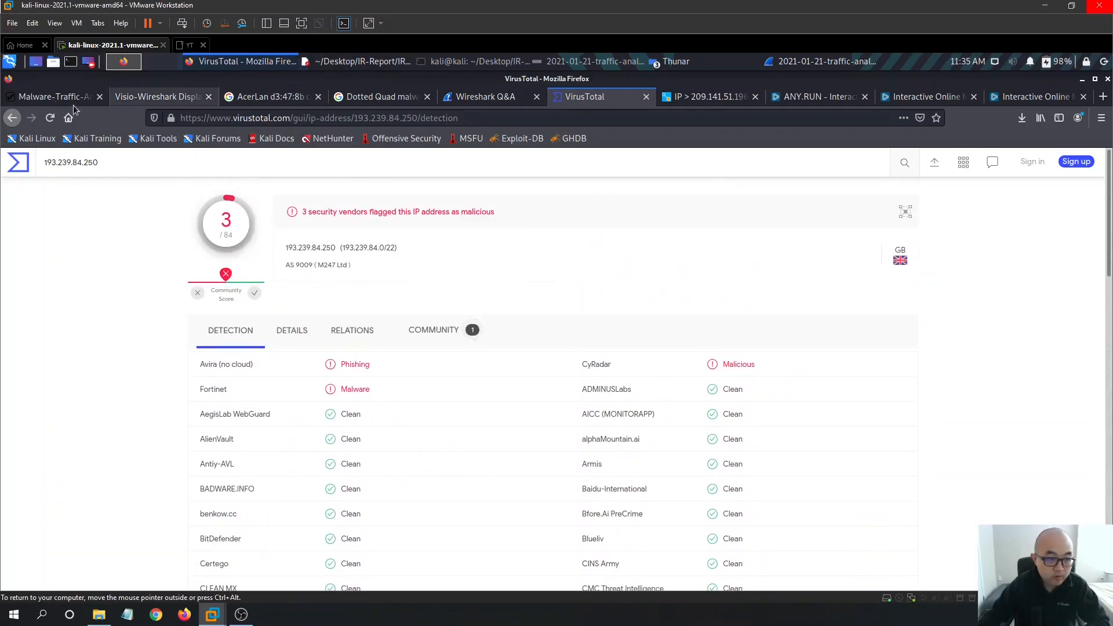
- Copy 84.252.95.102 from the report and look it up, getting 0/84 detections
click(348, 60)
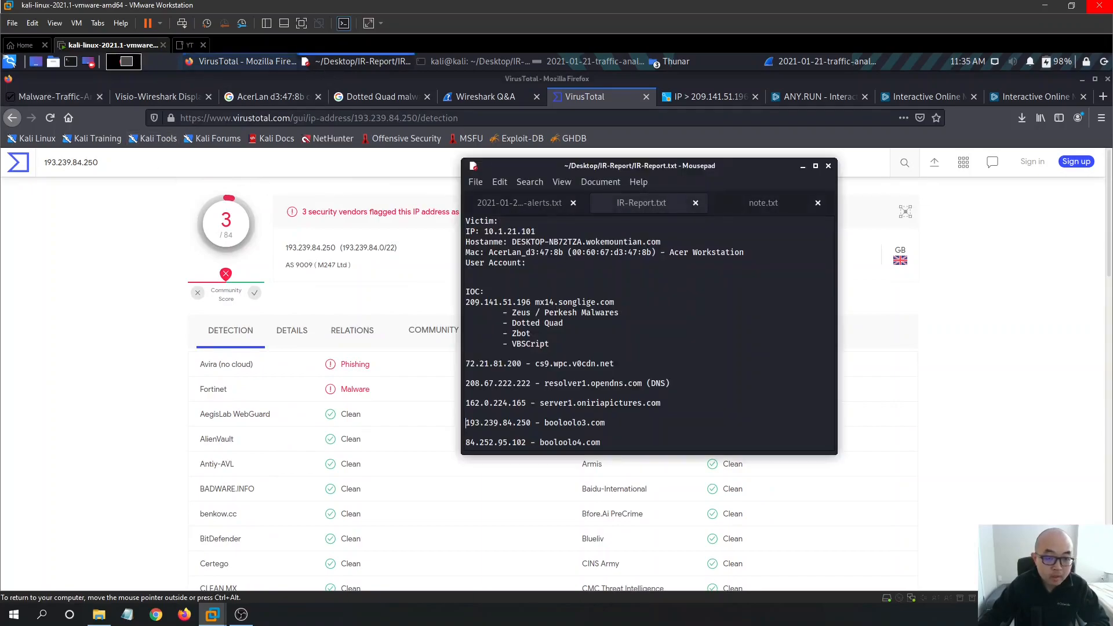
drag(526, 443, 438, 442)
key(ctrl+c)
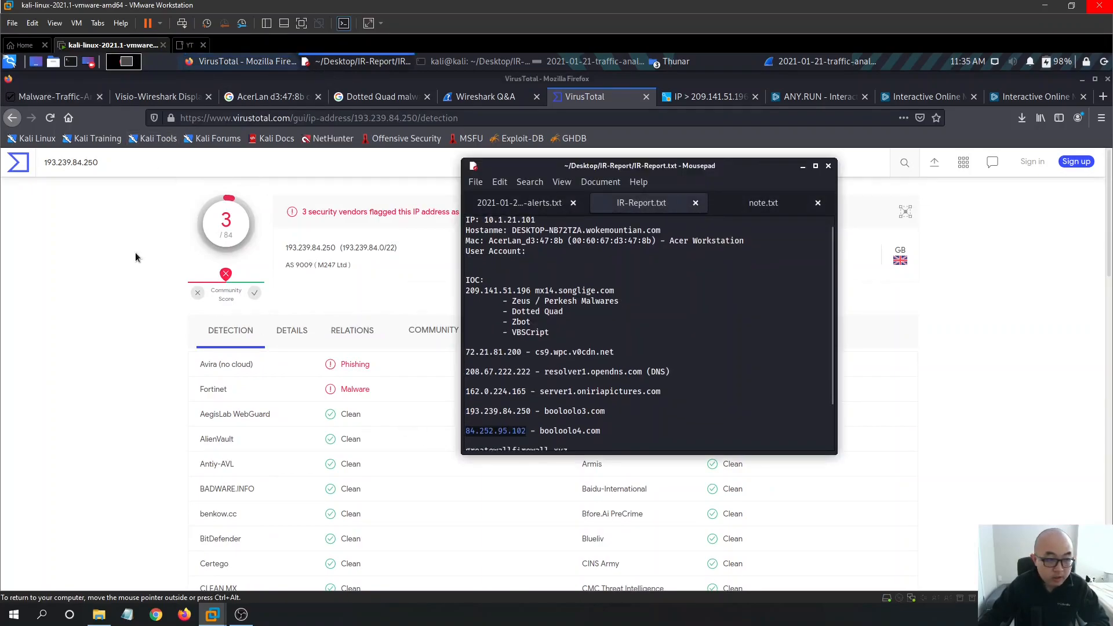
click(121, 209)
drag(119, 167, 53, 145)
key(ctrl+v)
key(Return)
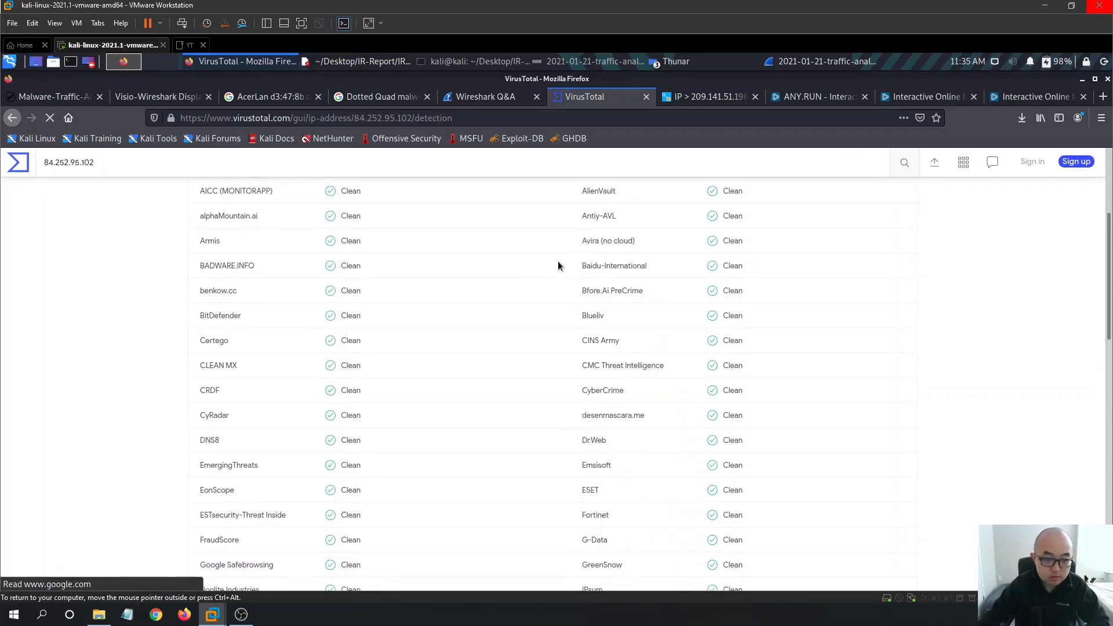
click(370, 62)
click(370, 62)
- Resize the Ristretto alerts screenshot, minimize it, and switch Firefox to the ANY.RUN tab
click(590, 62)
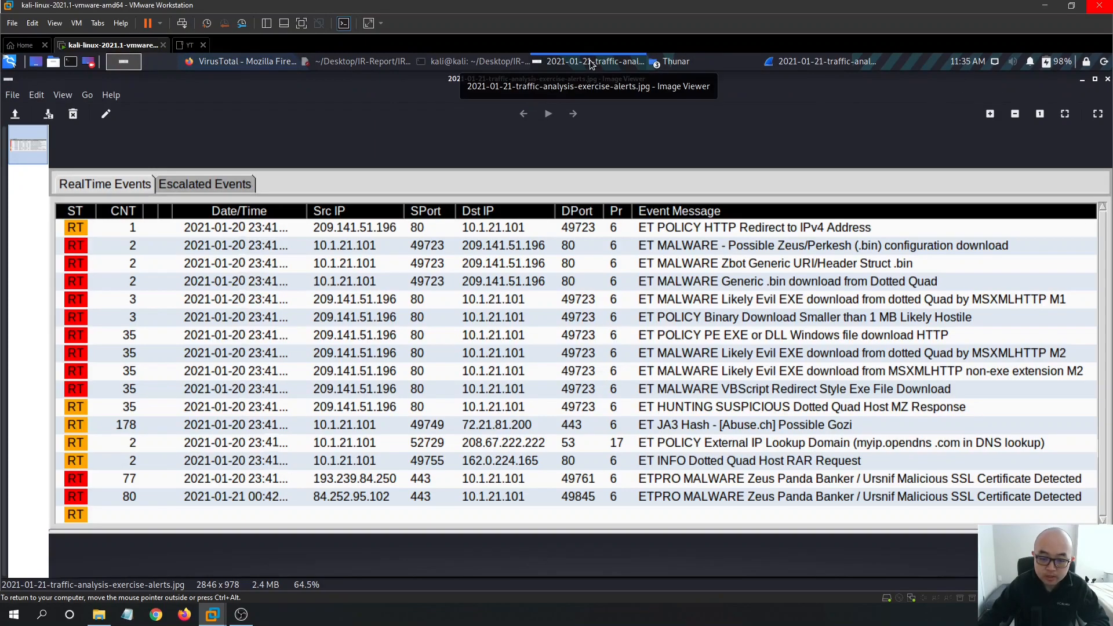
drag(571, 81, 412, 119)
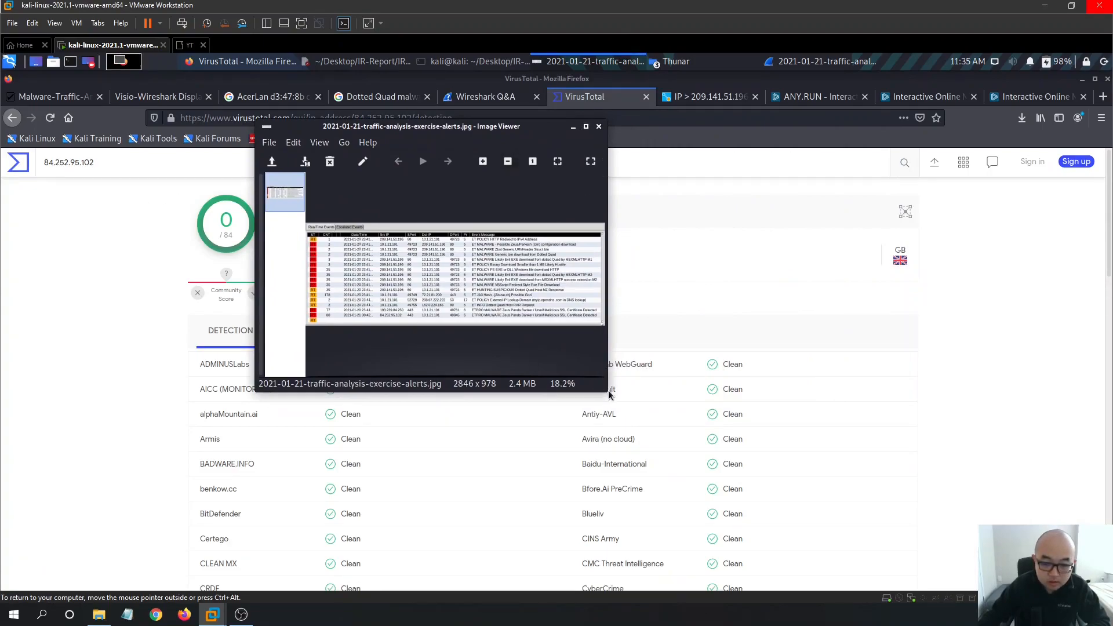
drag(619, 401, 942, 550)
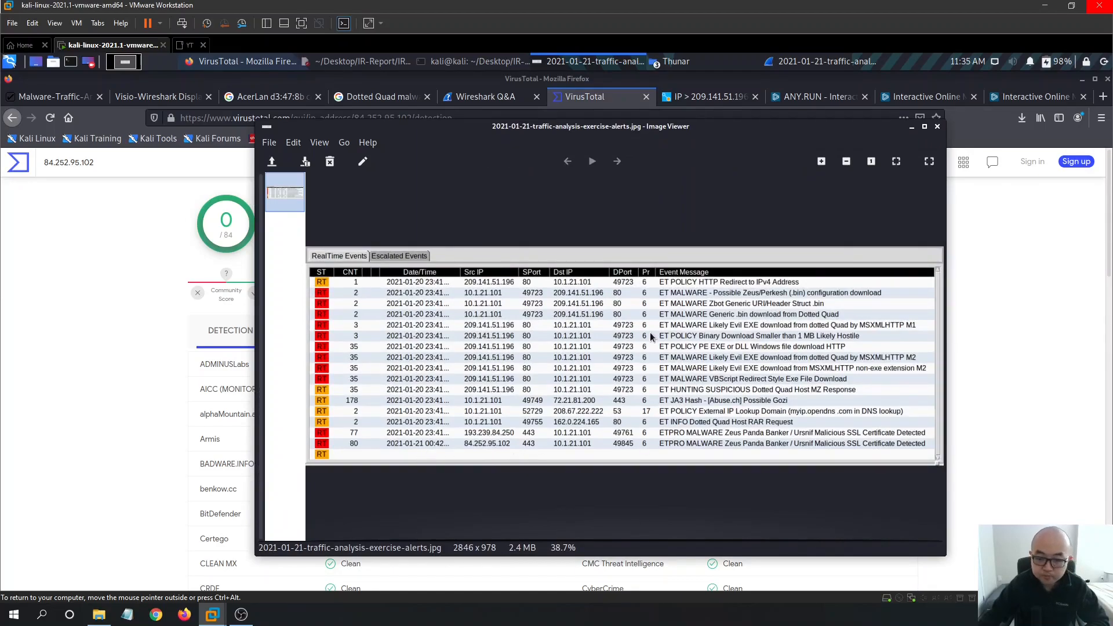
click(912, 127)
click(801, 98)
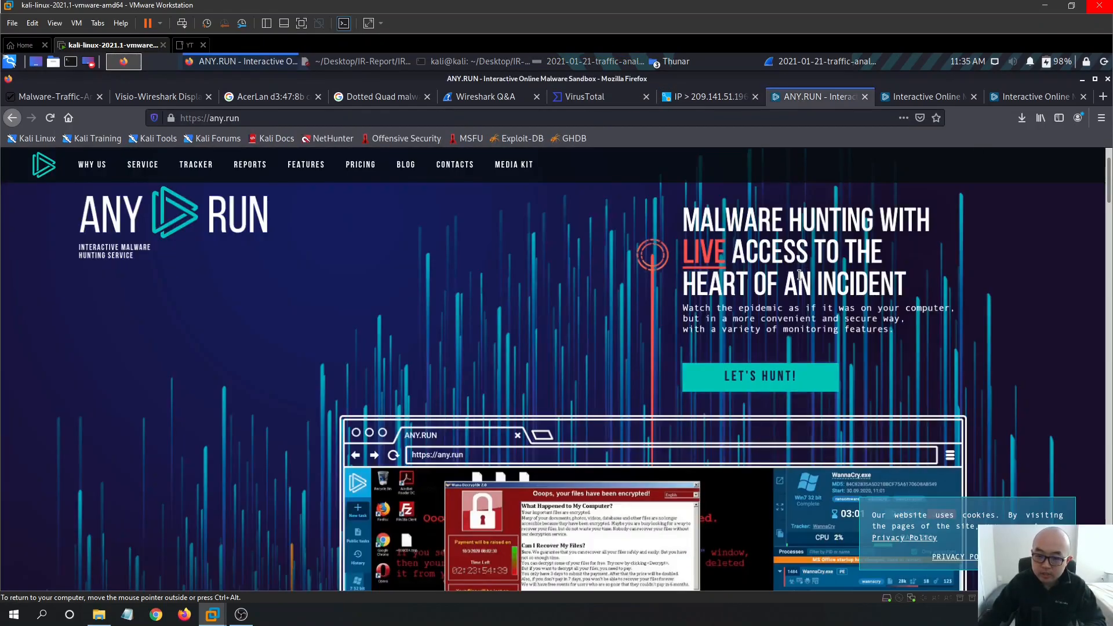
- Open ANY.RUN's public submissions list after dismissing the sign-in prompt
click(926, 97)
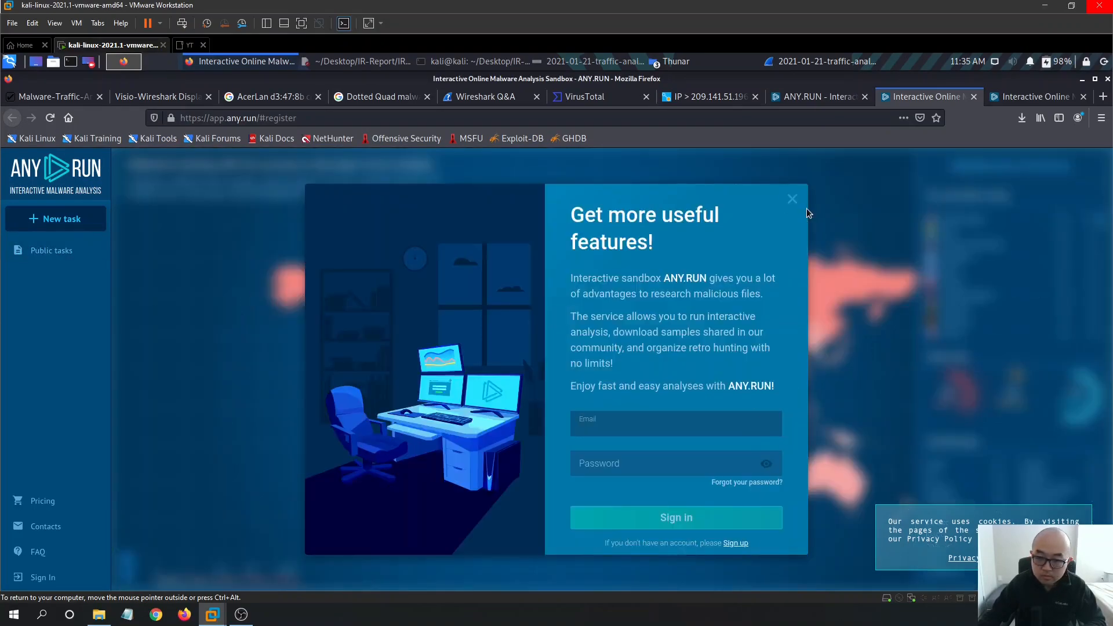
click(794, 202)
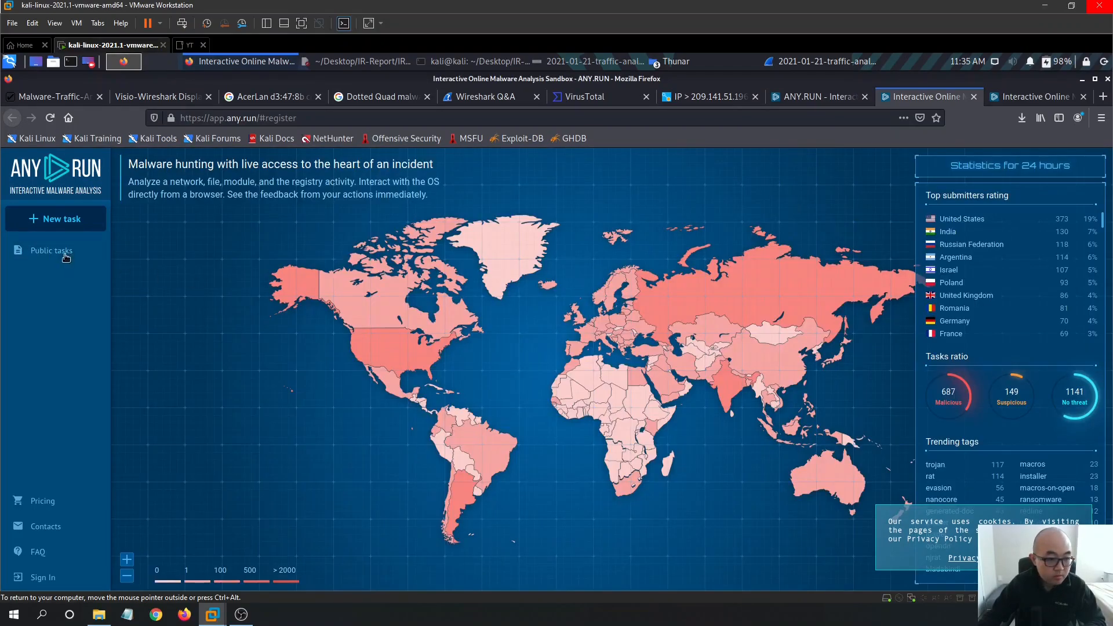
click(570, 335)
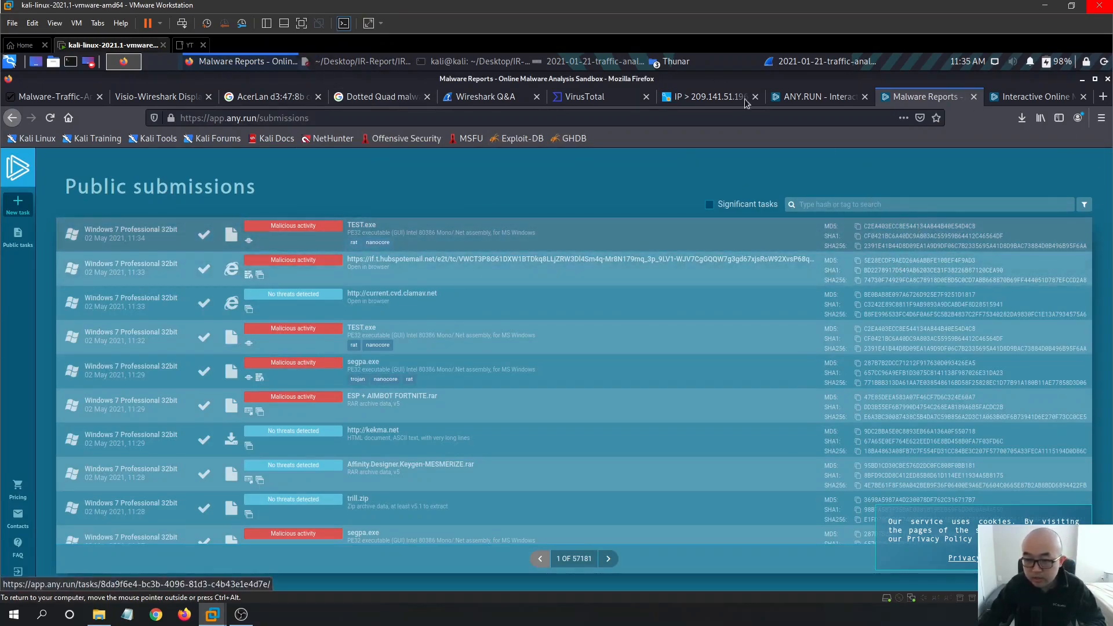
- Search public submissions for the grab32.rar SHA256 hash taken from the IR report
click(391, 60)
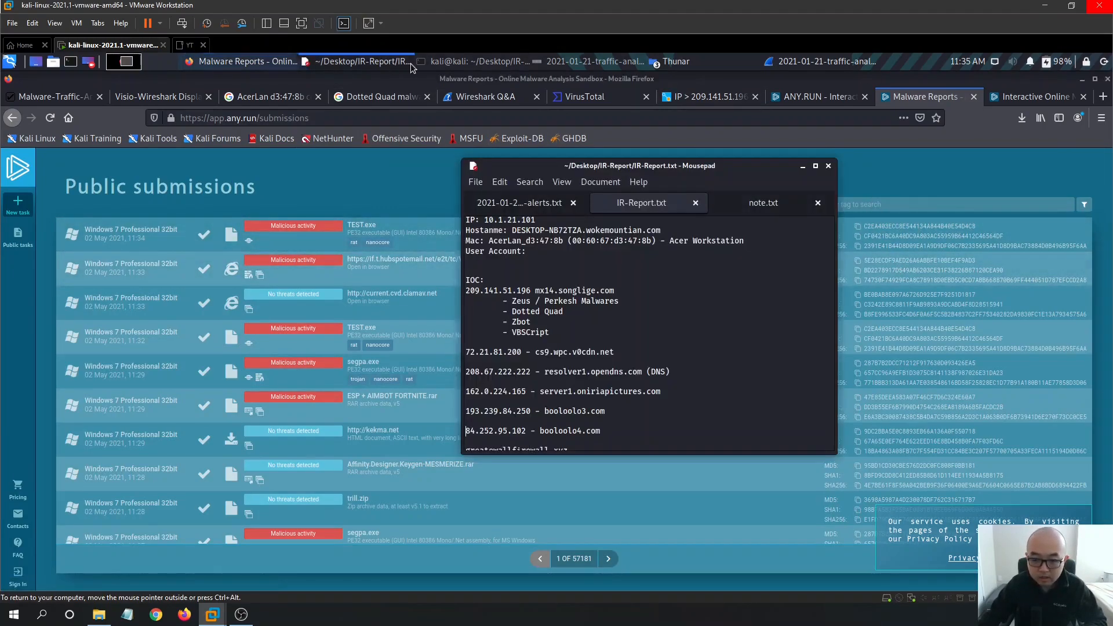
scroll(609, 304, down, 3)
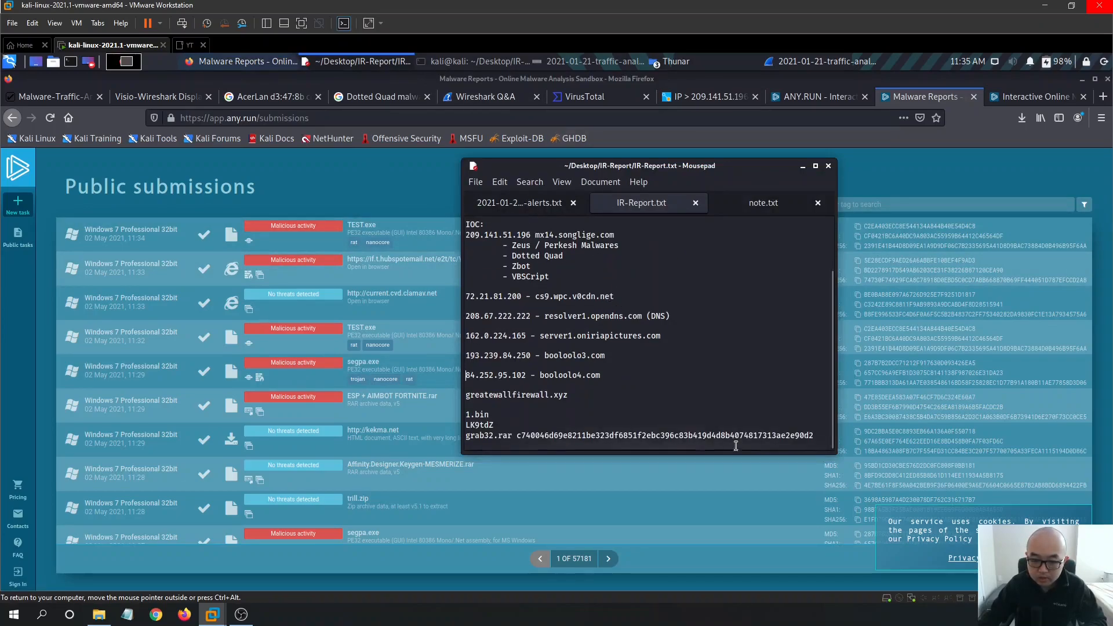
drag(816, 433, 517, 437)
key(ctrl+c)
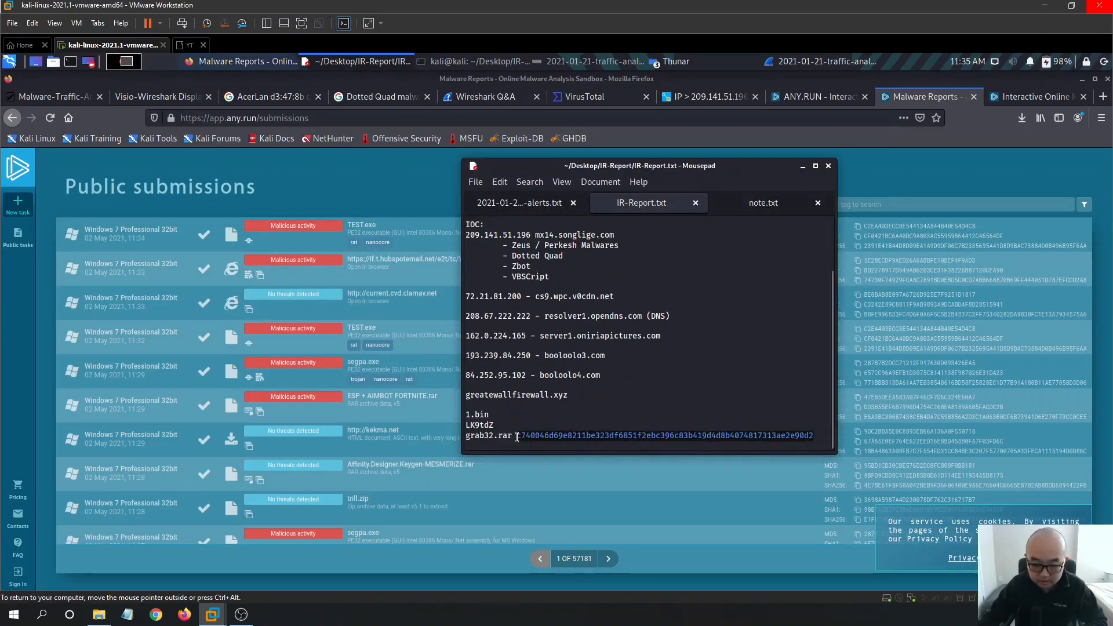
click(916, 206)
key(ctrl+v)
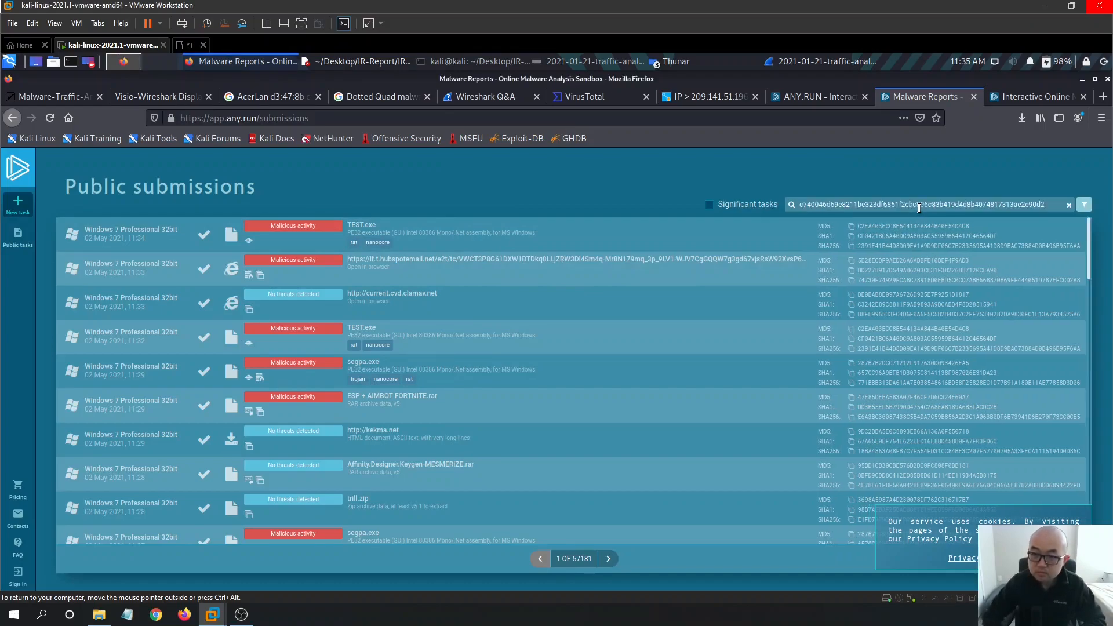
key(Return)
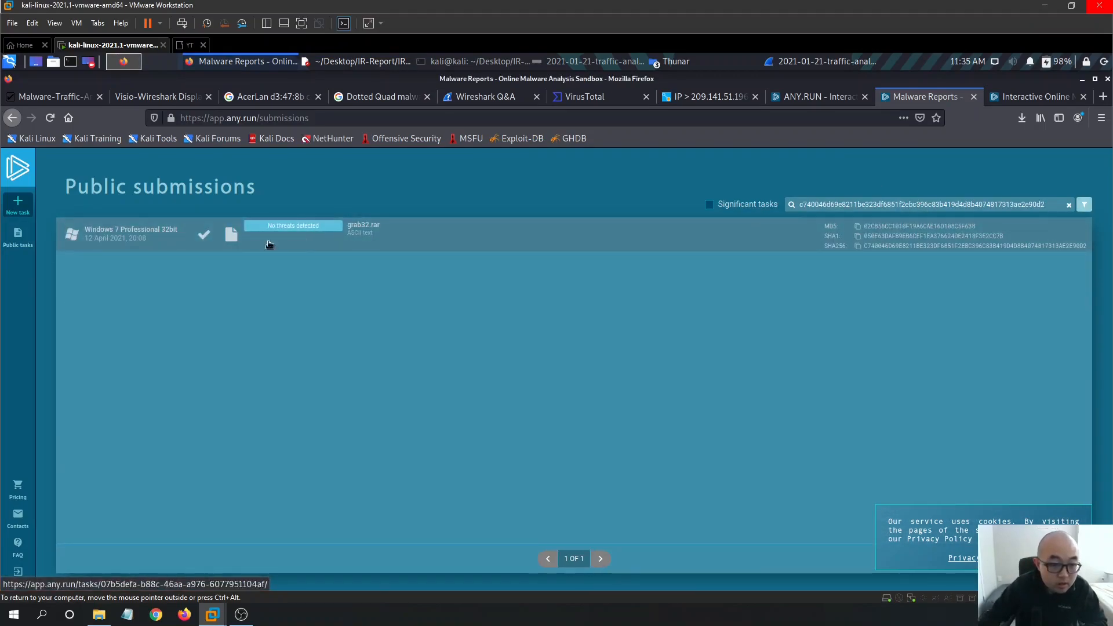
- Open the grab32.rar analysis, inspect its WinRAR.exe and opera.exe processes, then return to IR-Report.txt
click(305, 239)
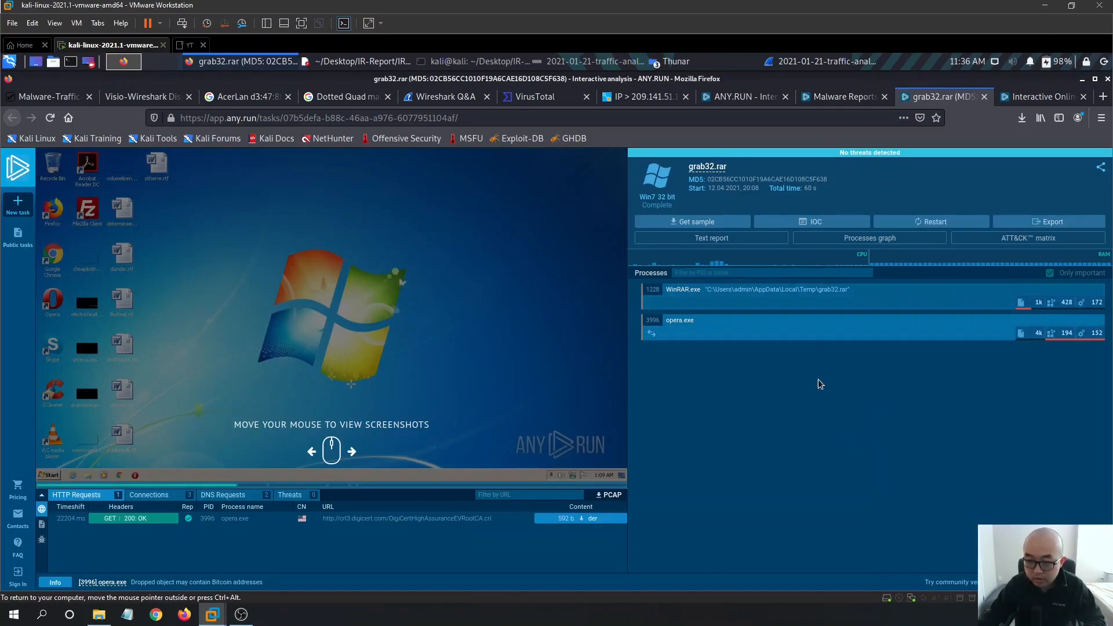
click(783, 301)
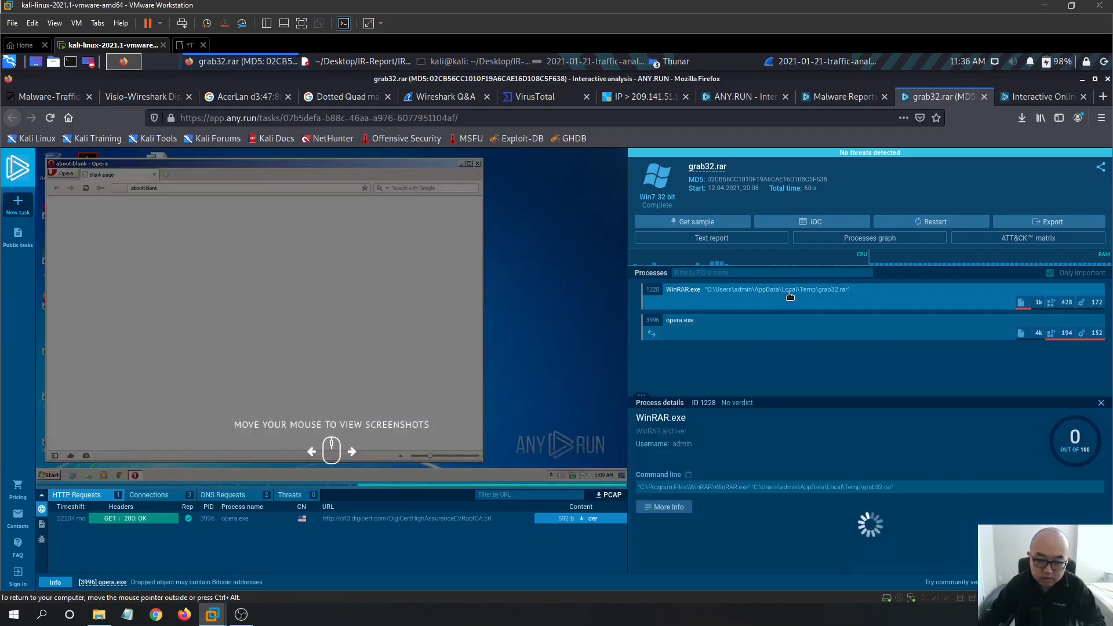
click(810, 327)
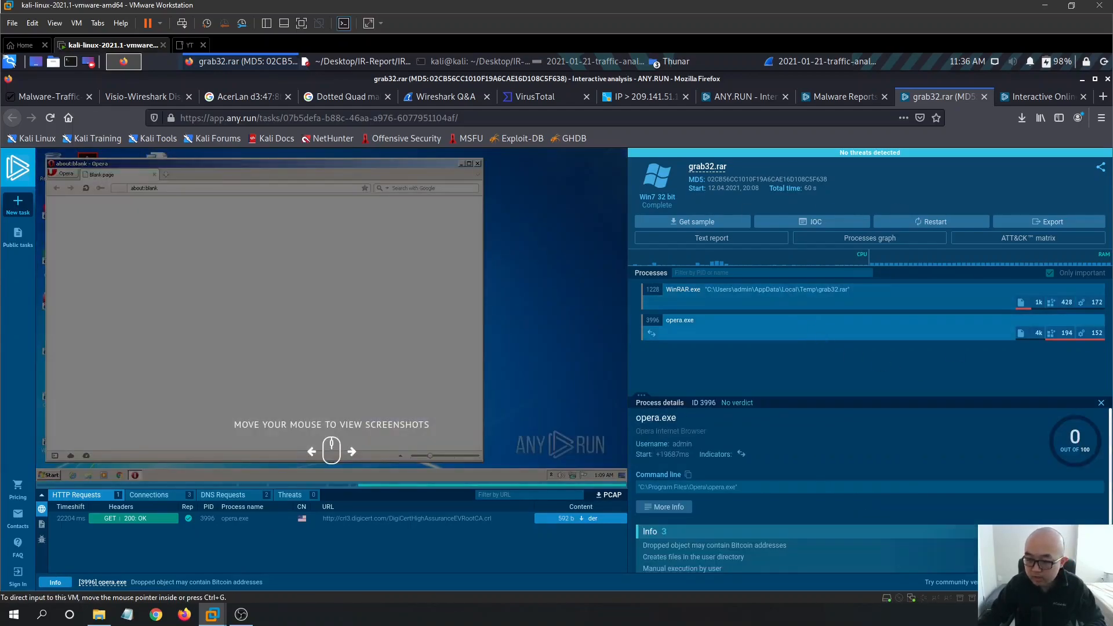
scroll(1014, 409, down, 1)
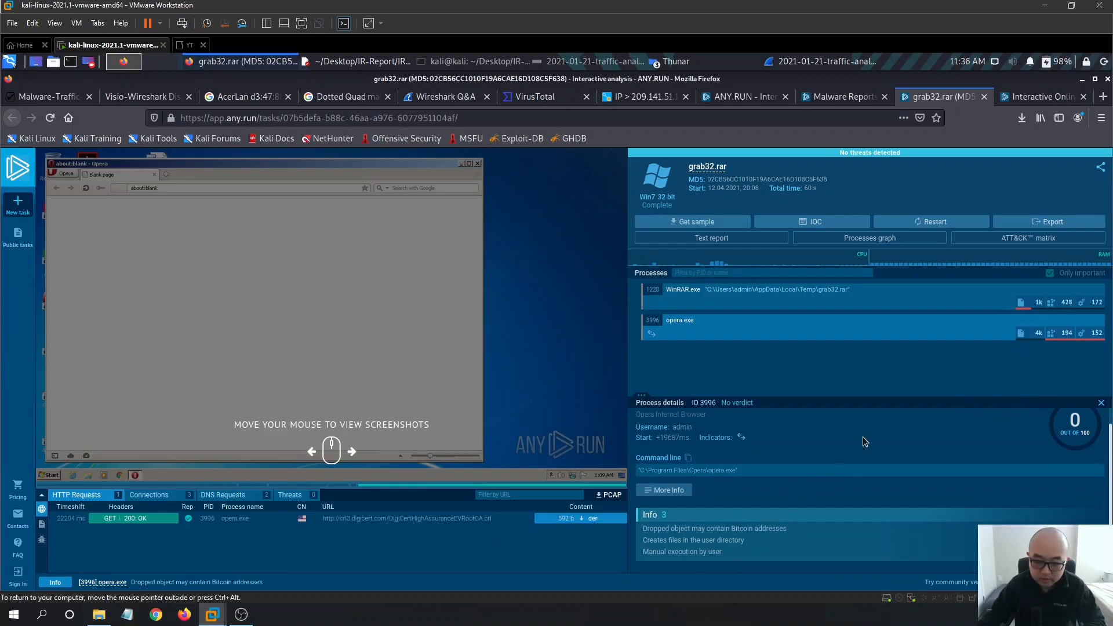
click(357, 60)
scroll(759, 324, up, 2)
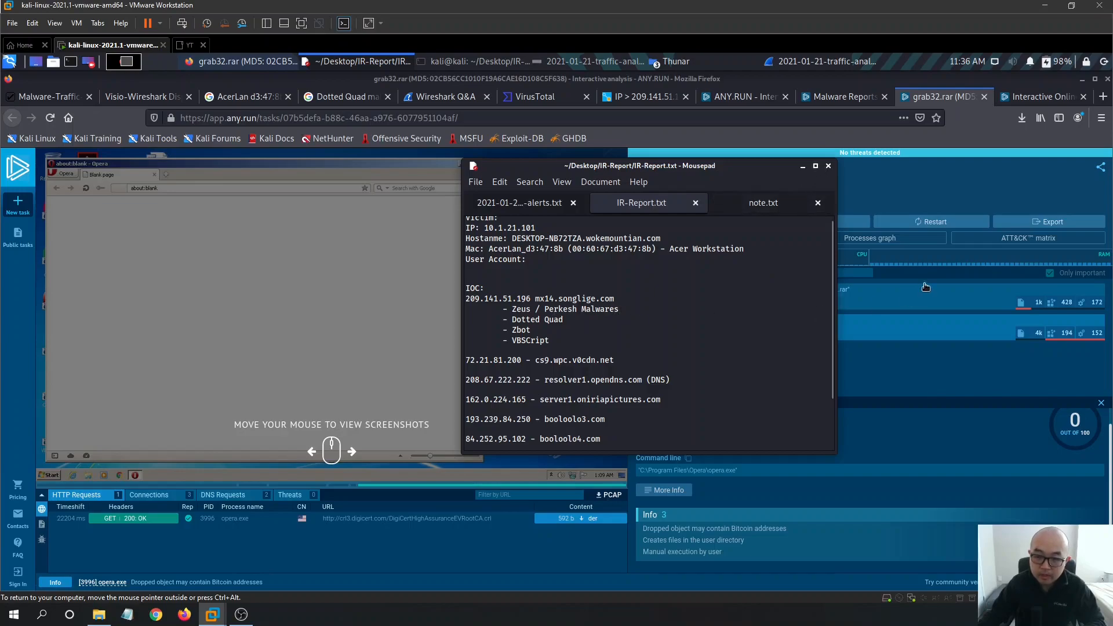
- Minimize the browser and Wireshark and move the IR report window lower
click(1082, 80)
click(1082, 80)
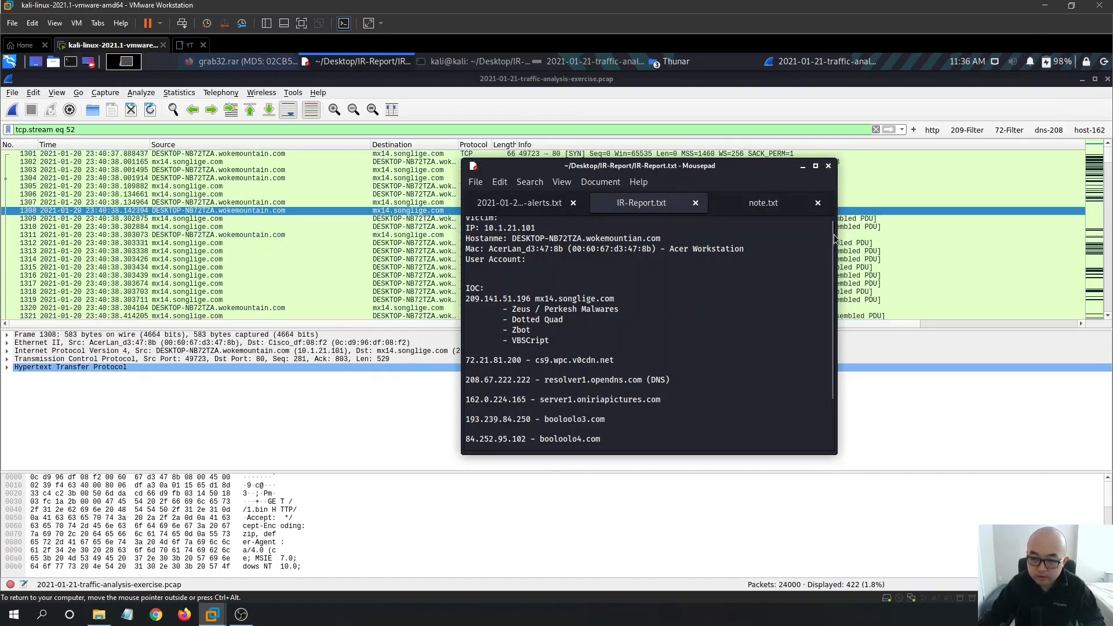
drag(833, 234, 834, 219)
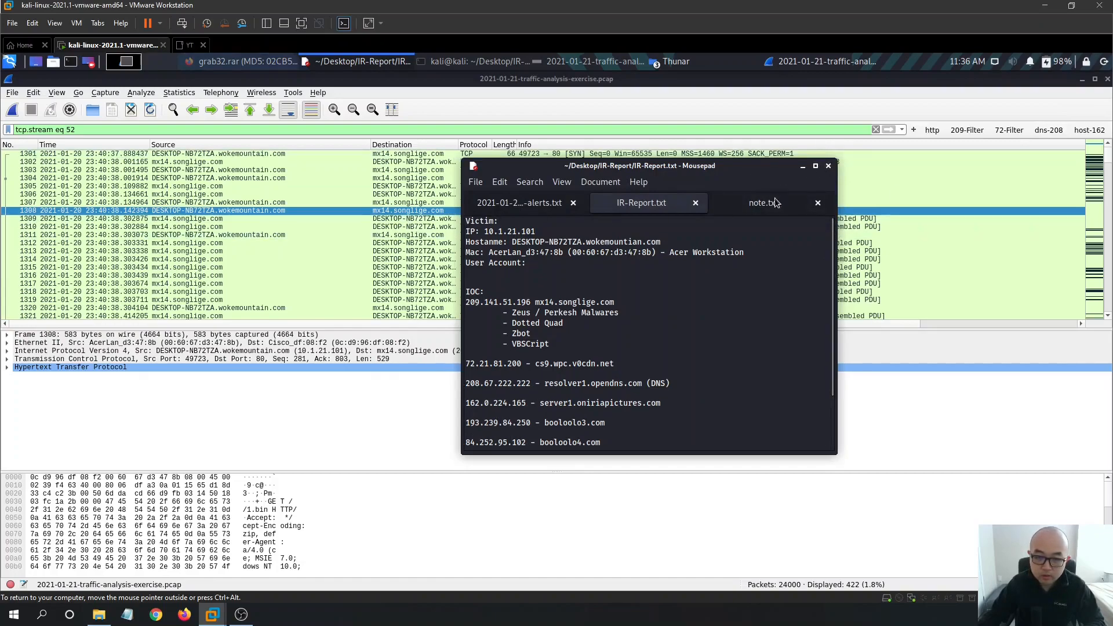
click(1081, 80)
click(1081, 79)
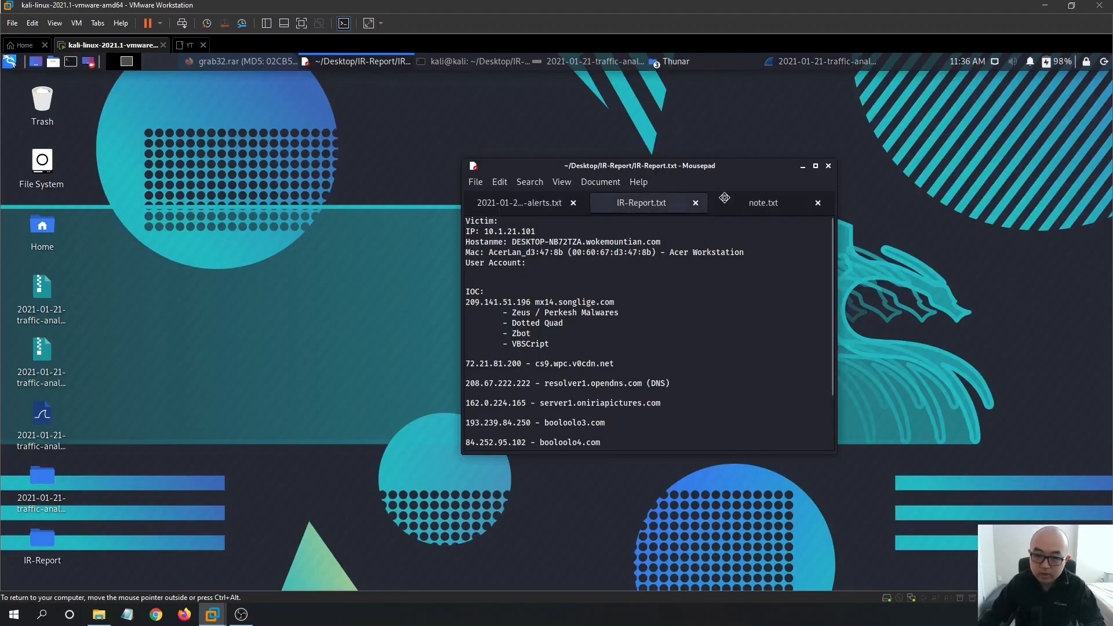
drag(716, 186, 720, 227)
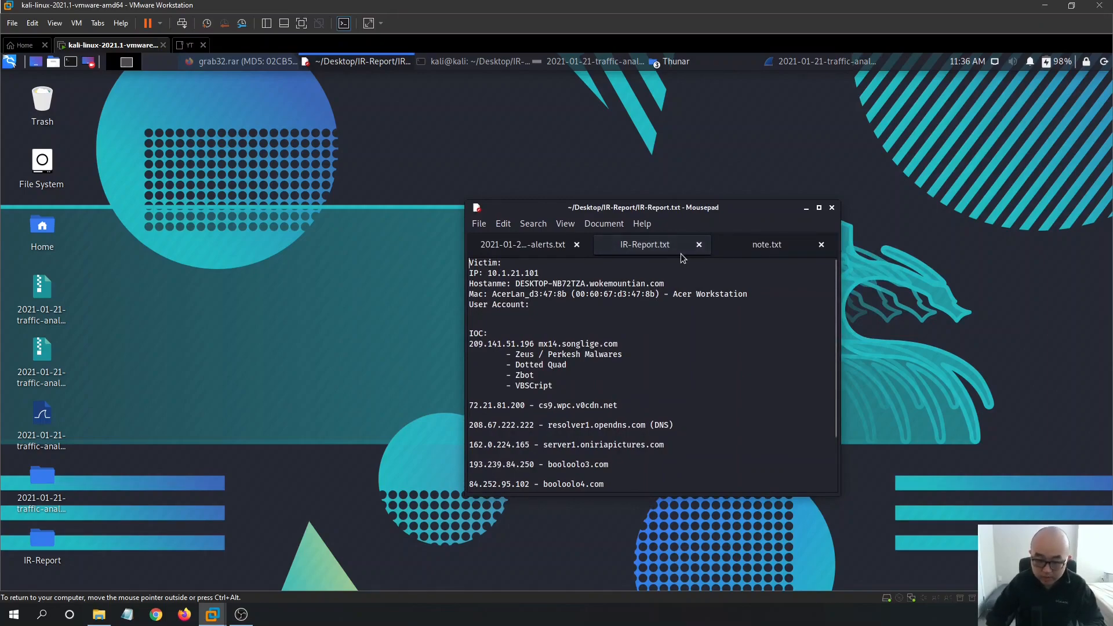
- Insert a line above Victim: and copy the word 'Executive' from the exercise task page
key(Return)
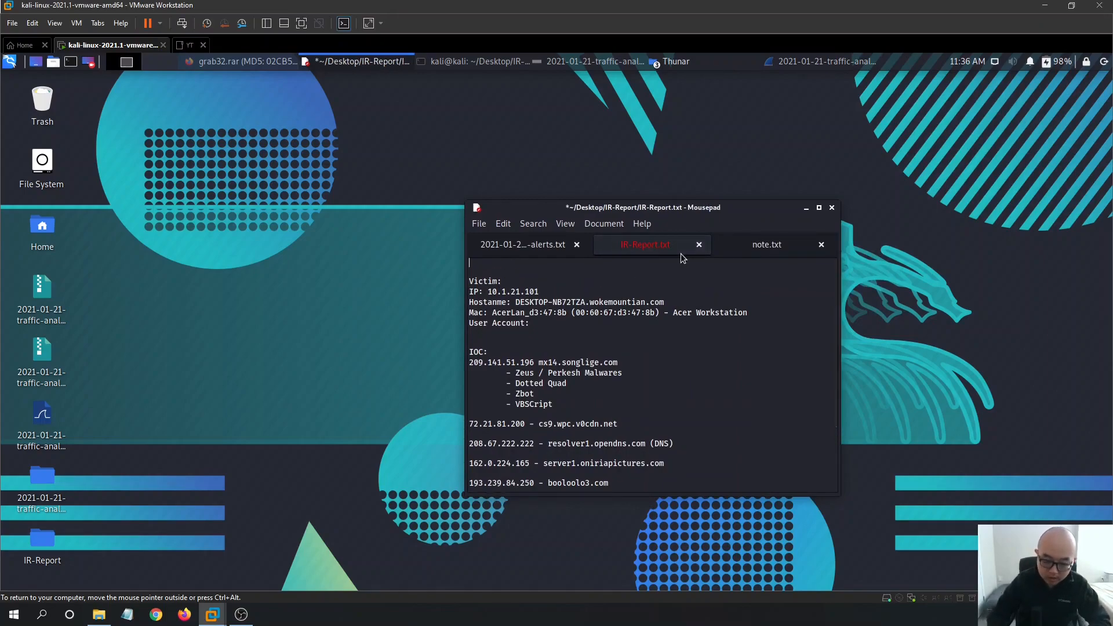
text(Exe)
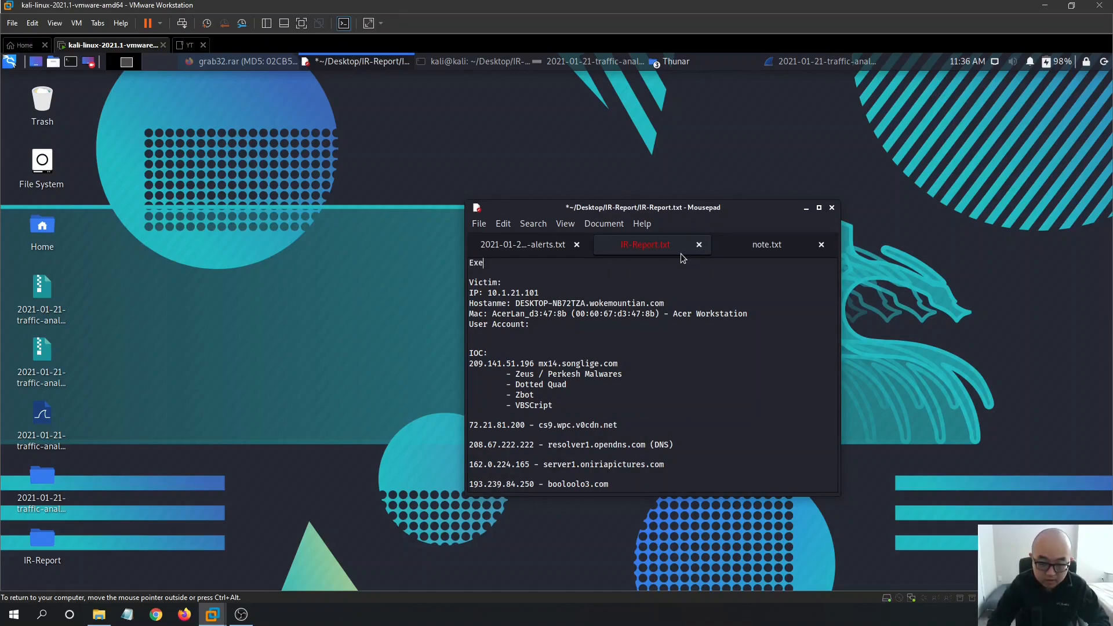
click(253, 65)
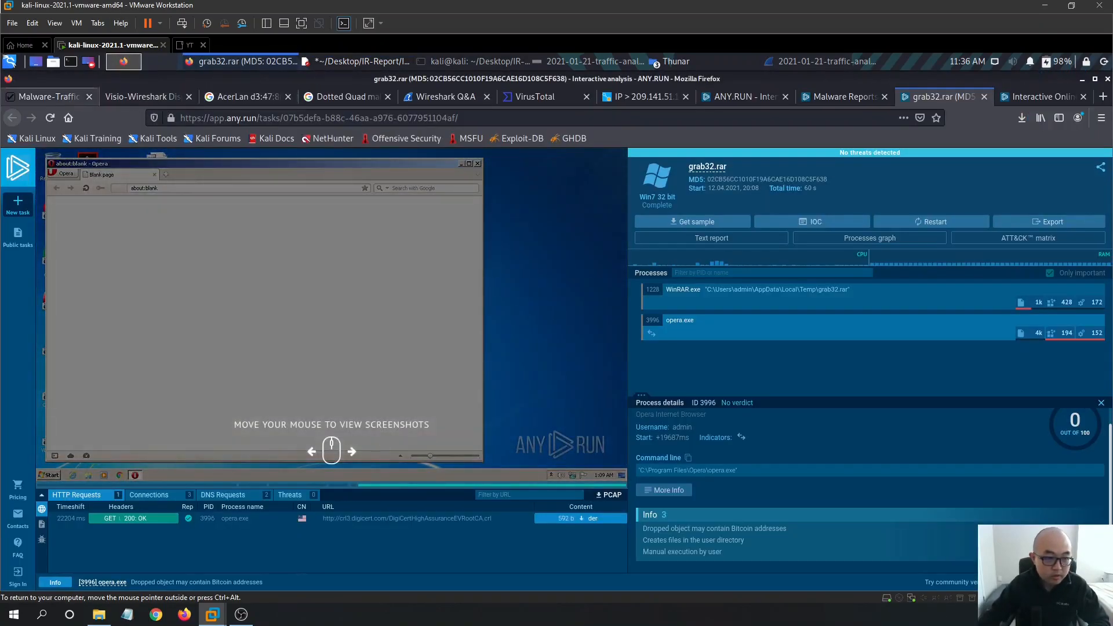
click(58, 97)
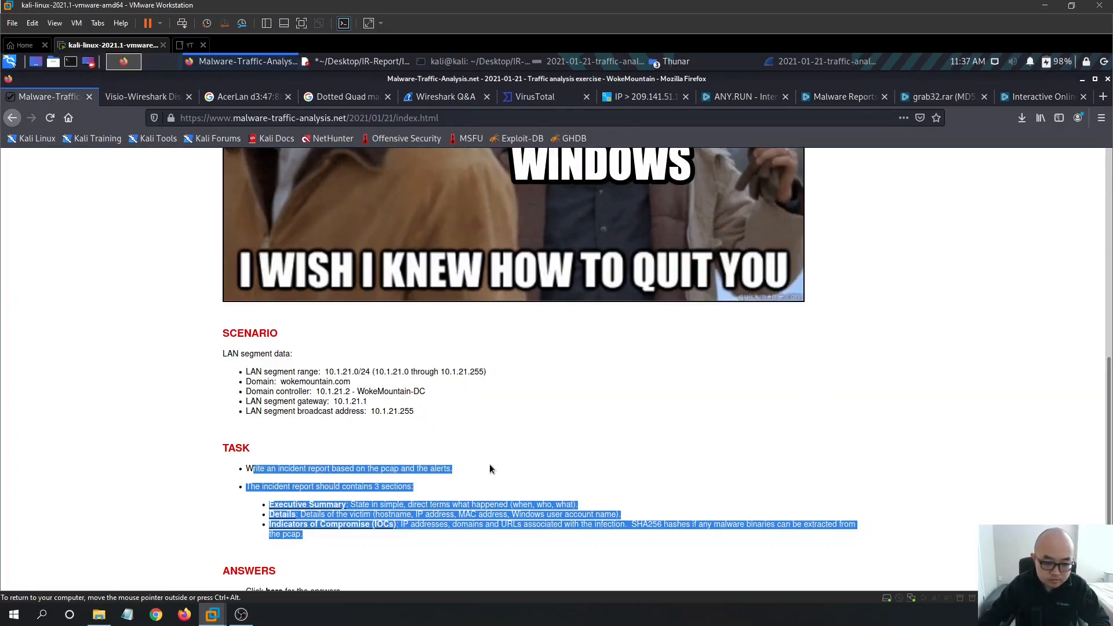
scroll(490, 469, down, 2)
click(308, 446)
drag(308, 438, 265, 442)
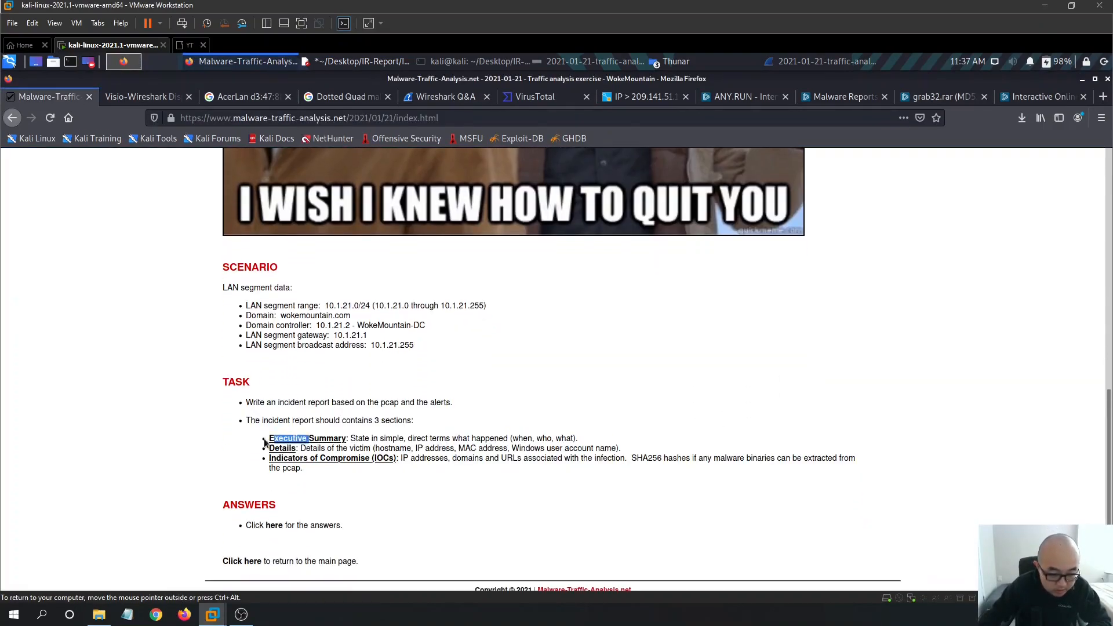
right_click(278, 438)
click(293, 448)
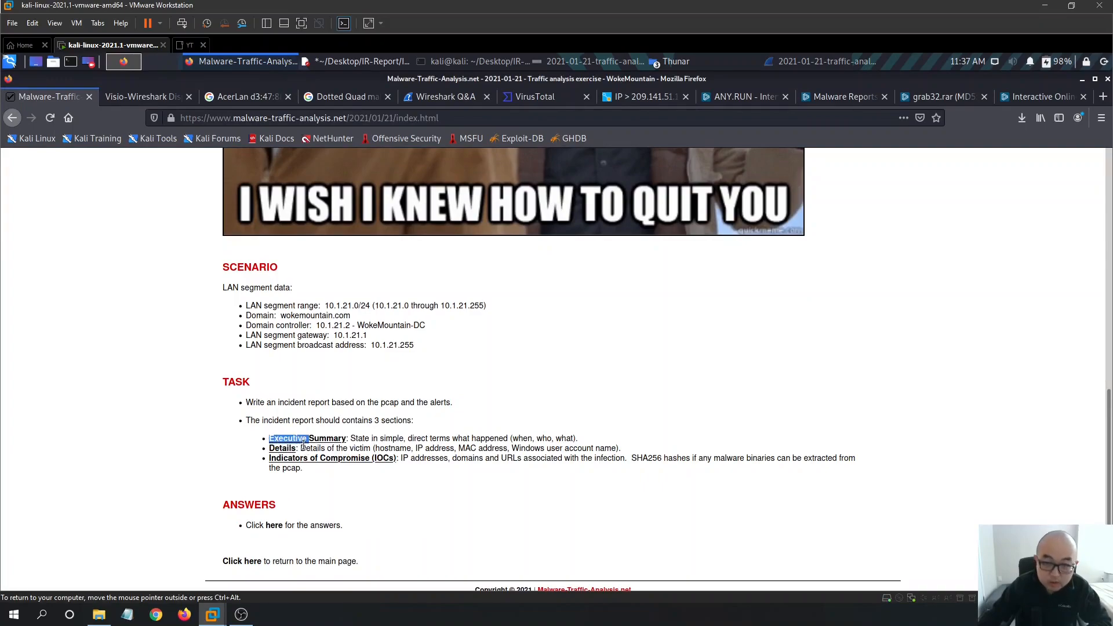
- Complete the 'Executive Summary:' heading in IR-Report.txt and select the User Account: line
click(351, 63)
drag(490, 263, 459, 263)
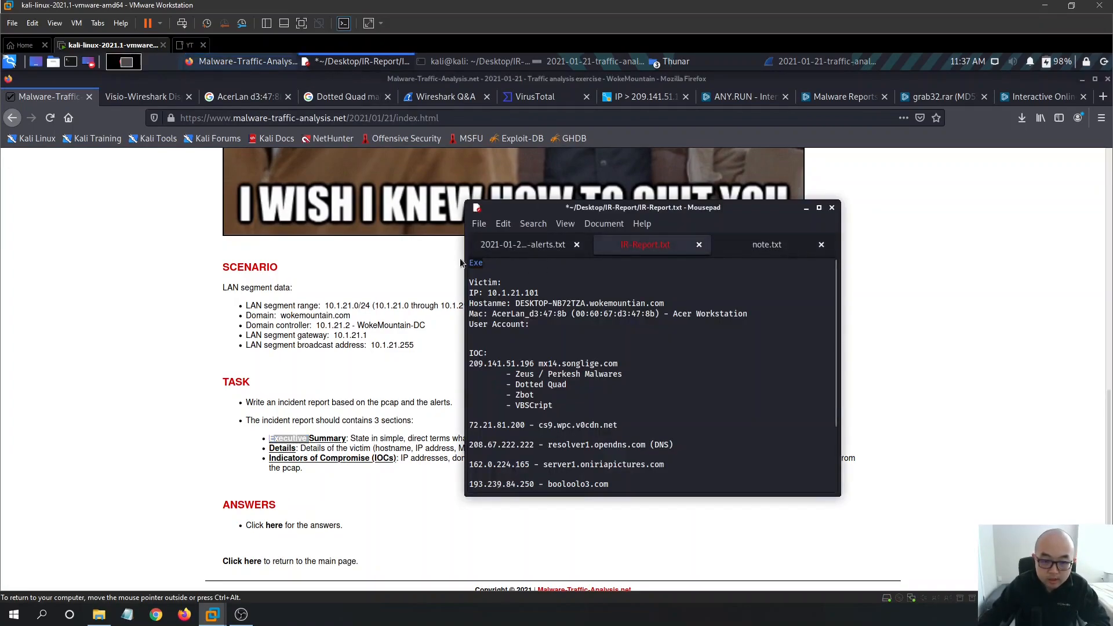
text(Summary:)
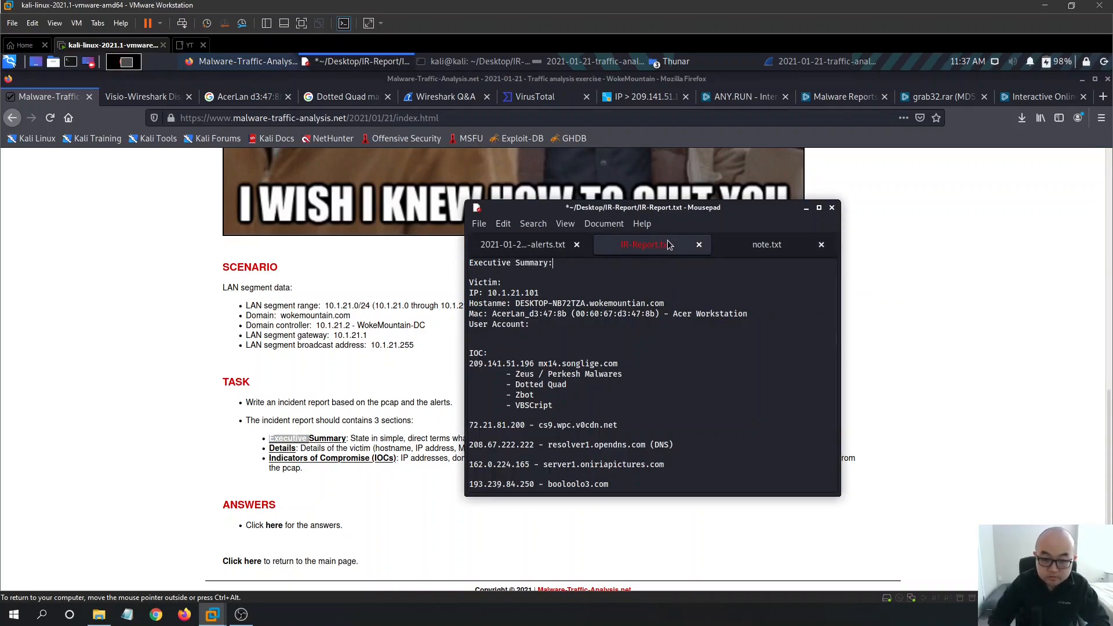
key(Return)
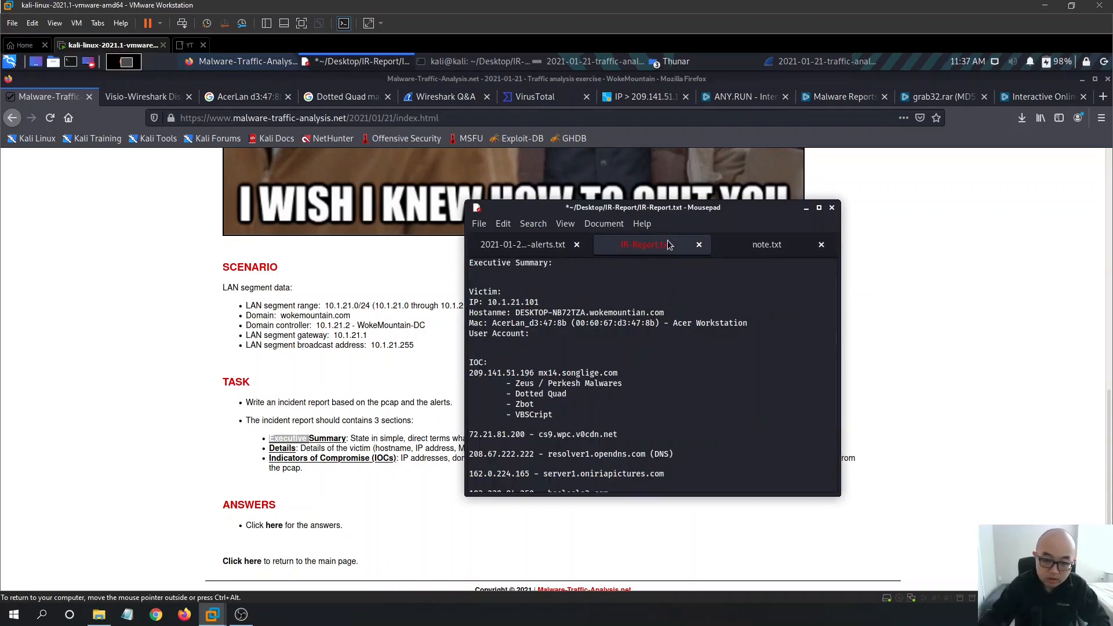
click(559, 335)
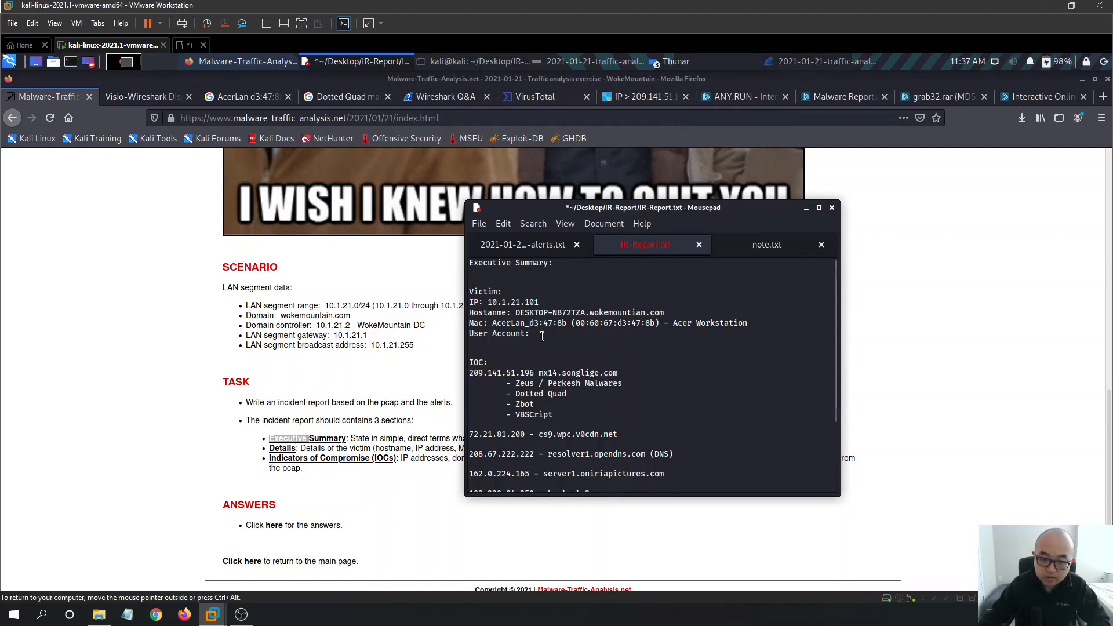
drag(562, 334, 469, 335)
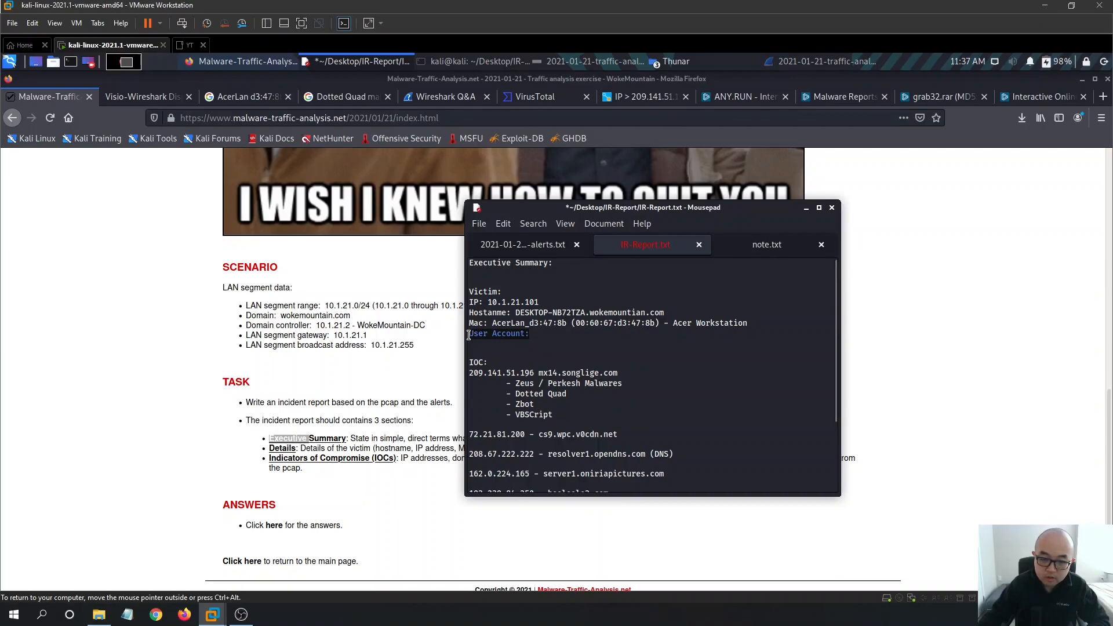
click(777, 62)
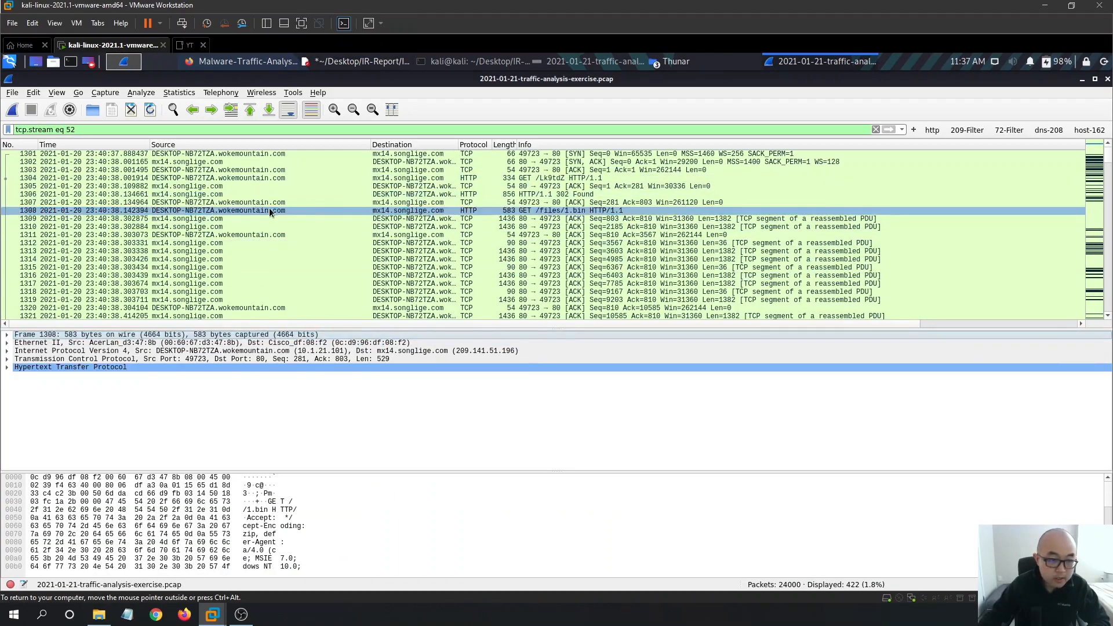
- Apply the http display filter and follow the HTTP stream of the 1.bin request
drag(135, 129, 6, 128)
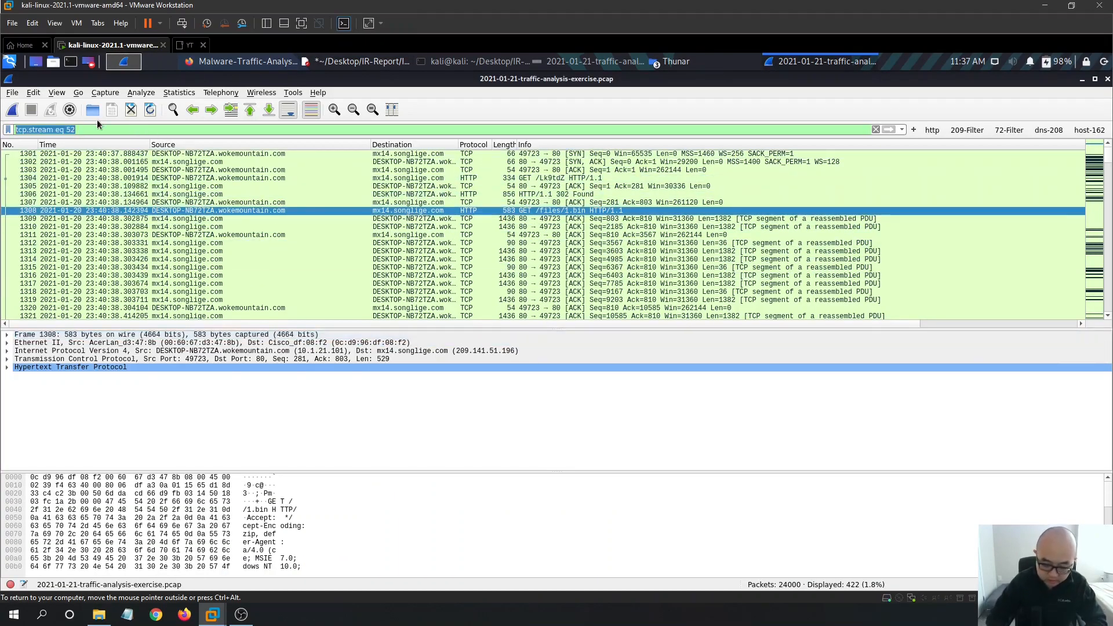
text(http)
key(Return)
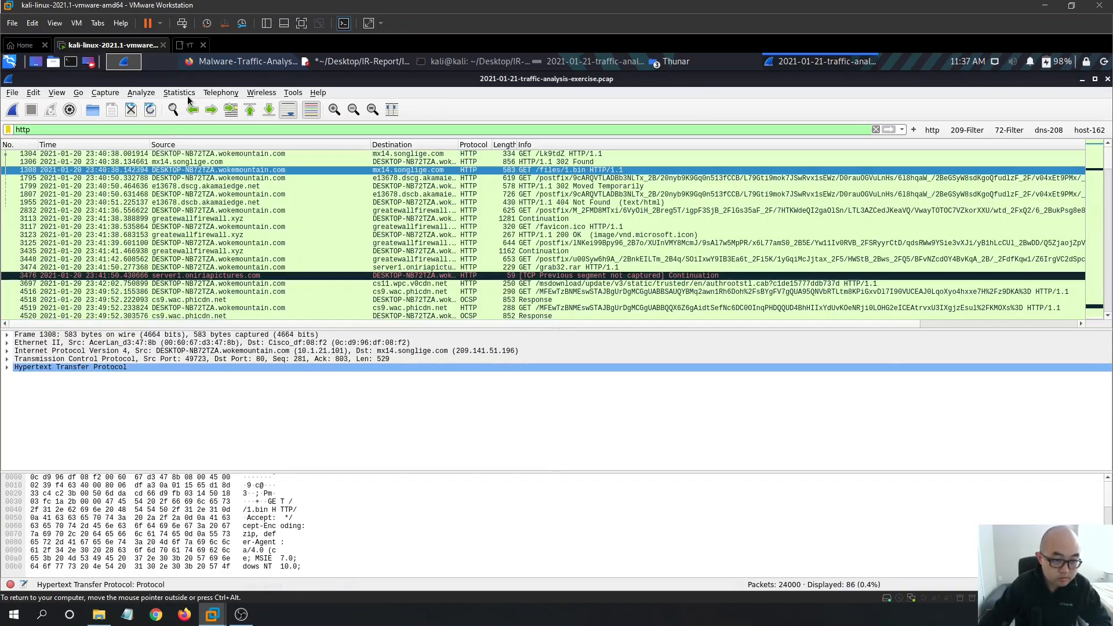
click(187, 94)
mouse_move(248, 346)
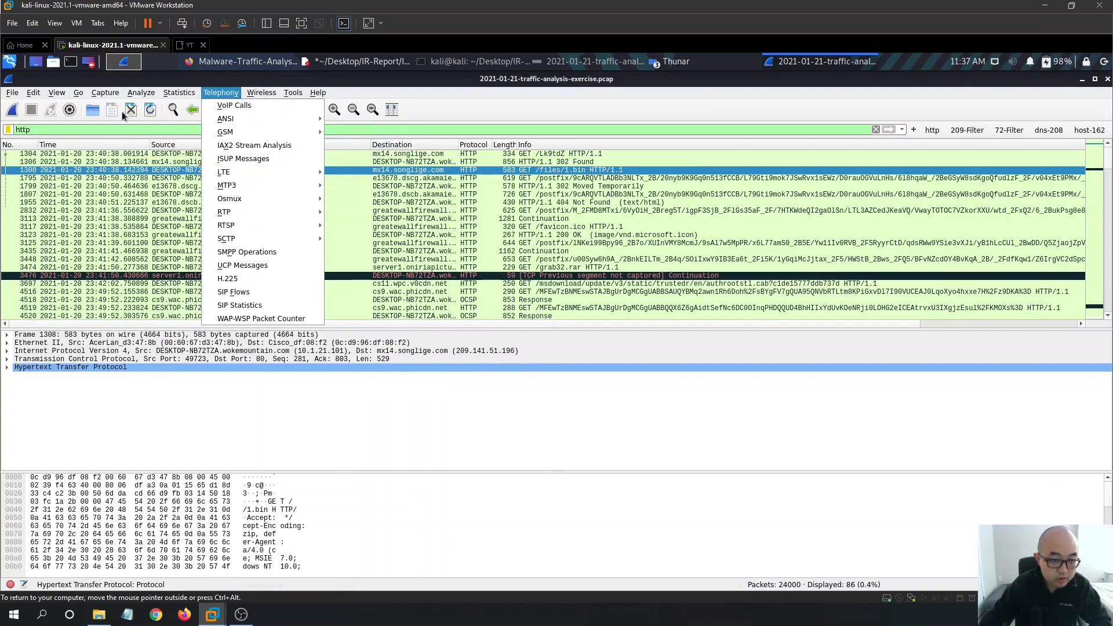
mouse_move(139, 93)
mouse_move(210, 257)
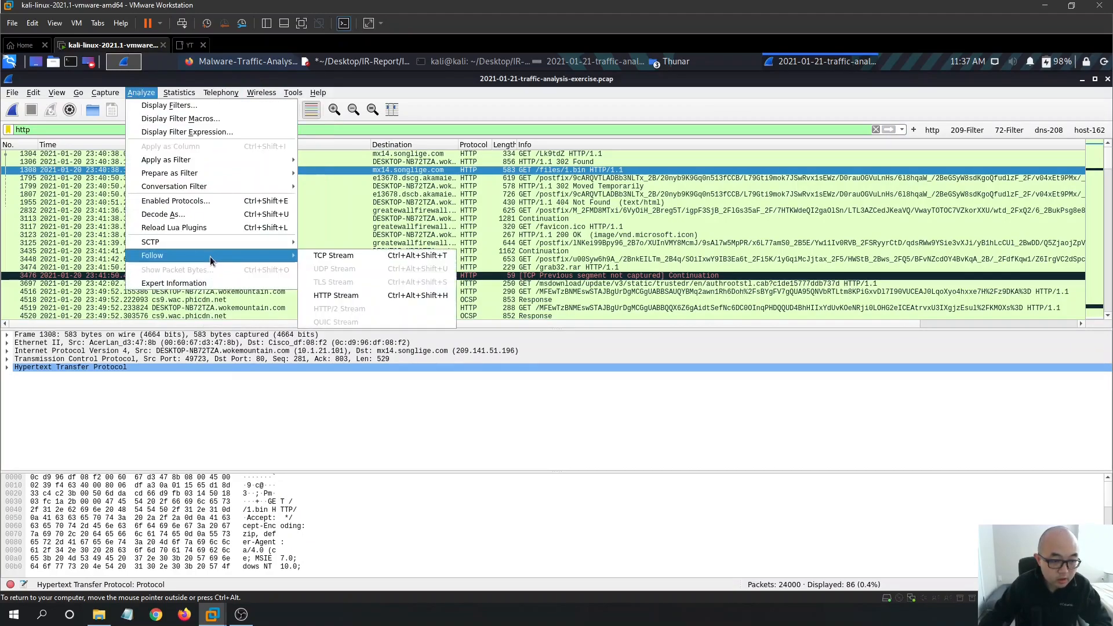
click(362, 298)
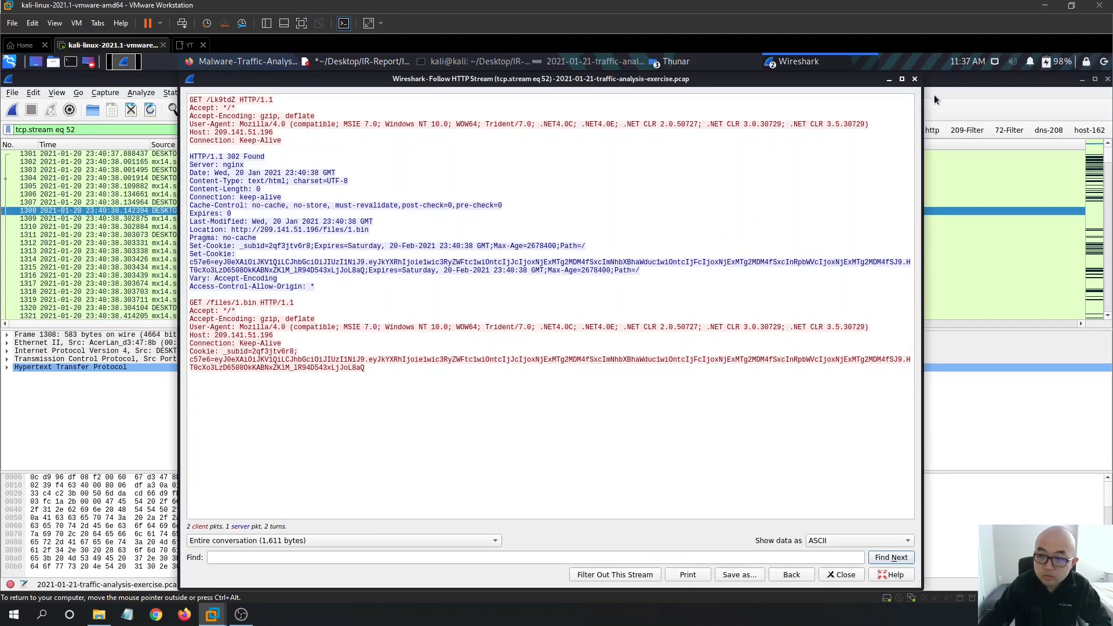
click(915, 80)
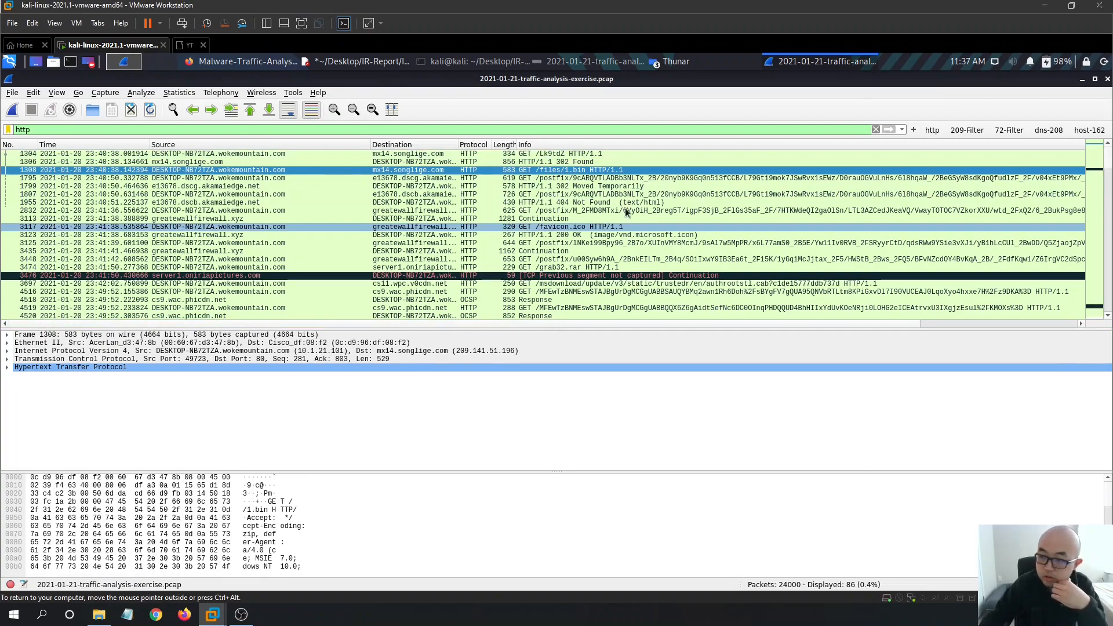
- Follow the HTTP stream of the GET /Lk9tdZ request, packet 1304
click(807, 154)
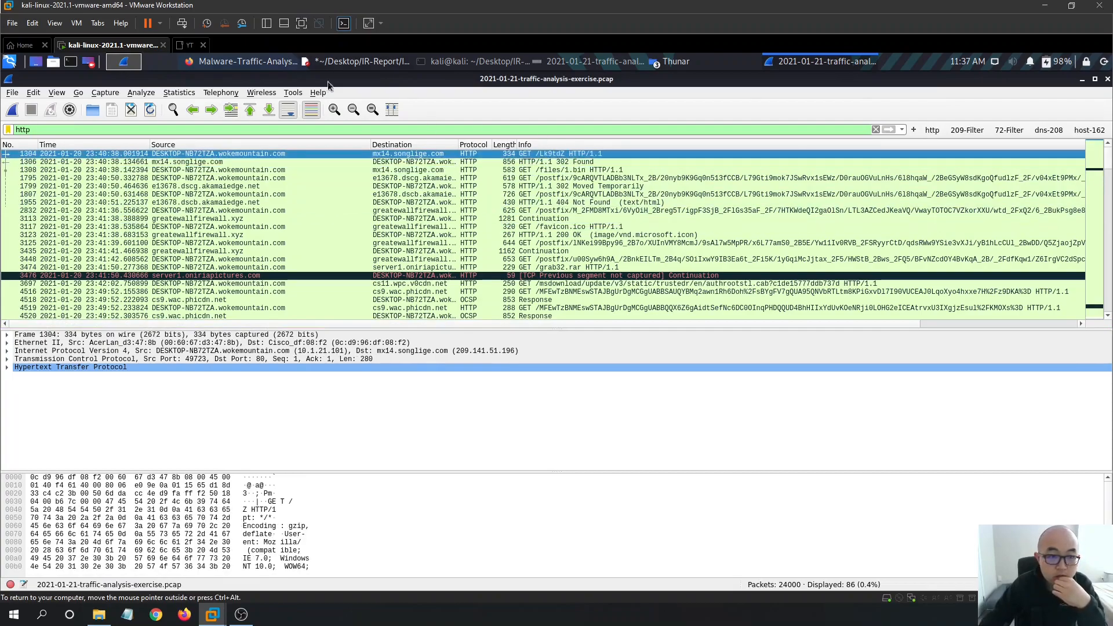
click(232, 94)
mouse_move(178, 92)
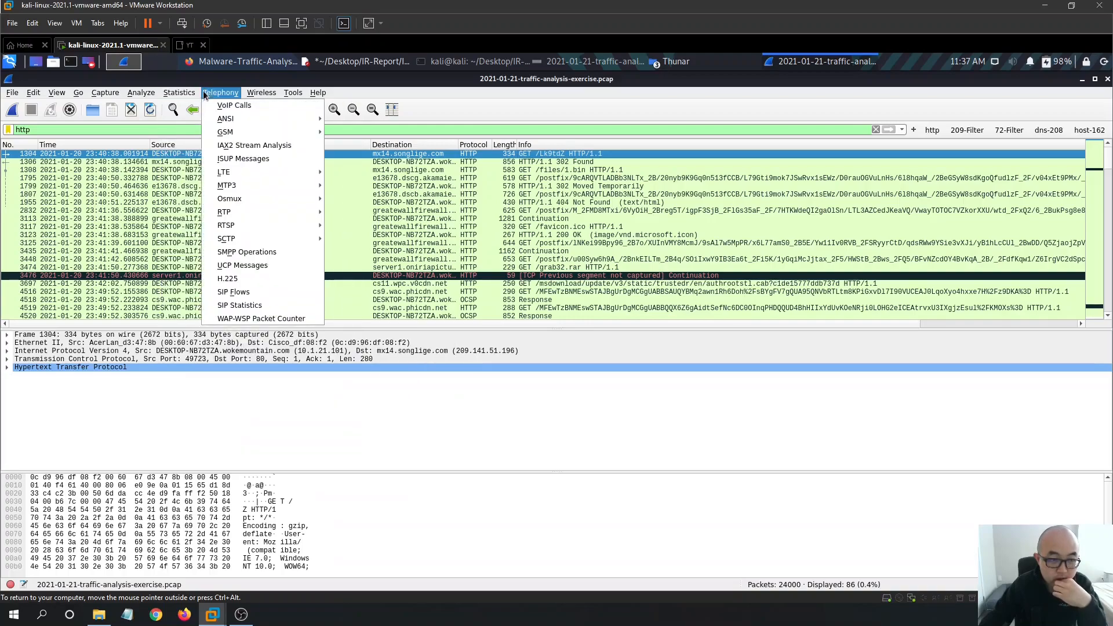
mouse_move(128, 97)
mouse_move(218, 256)
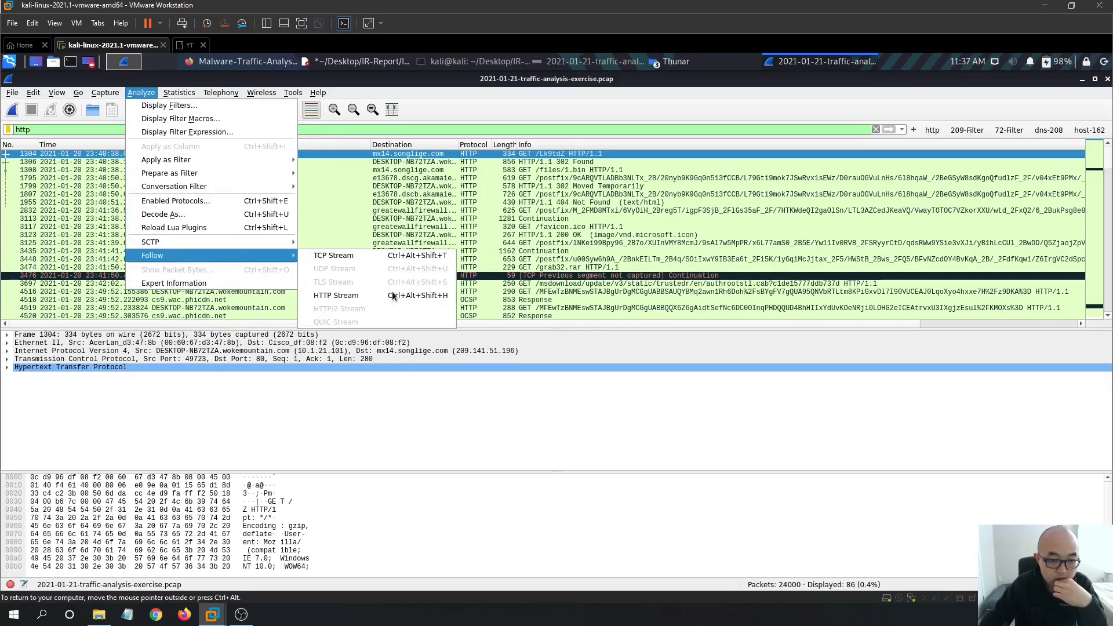
click(390, 297)
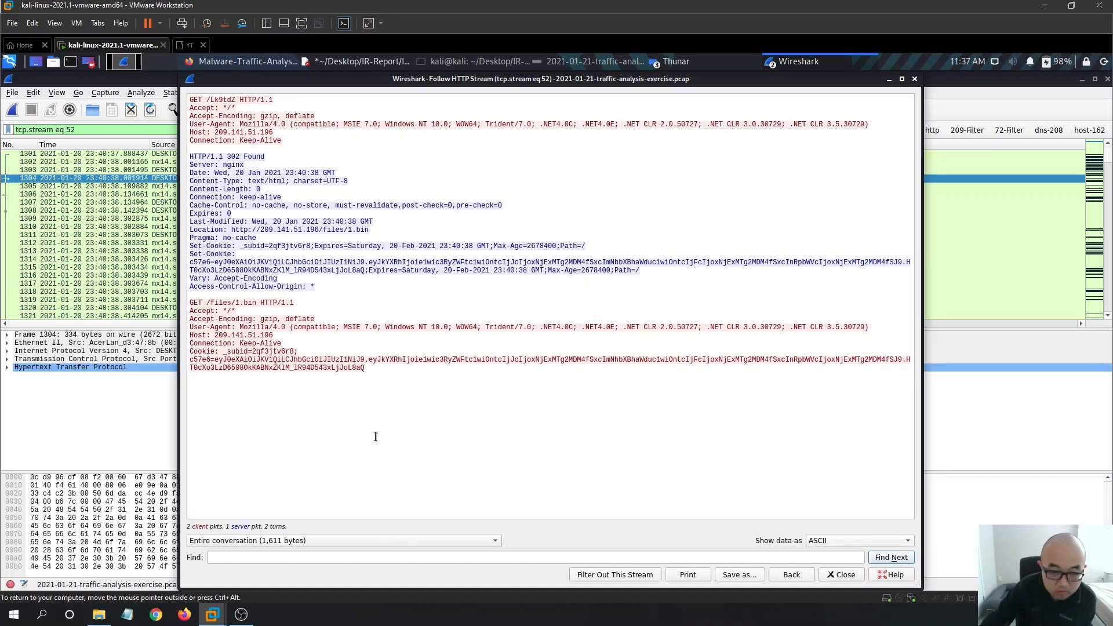
click(914, 79)
- Reapply the http filter and follow the full TCP conversation of stream 52
click(931, 129)
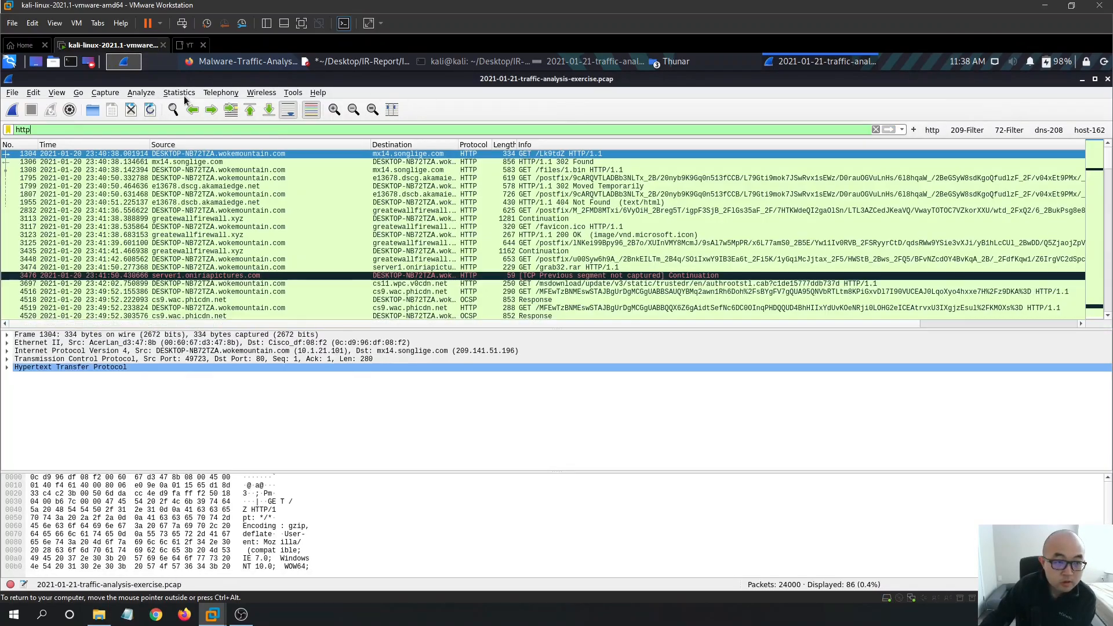
click(179, 92)
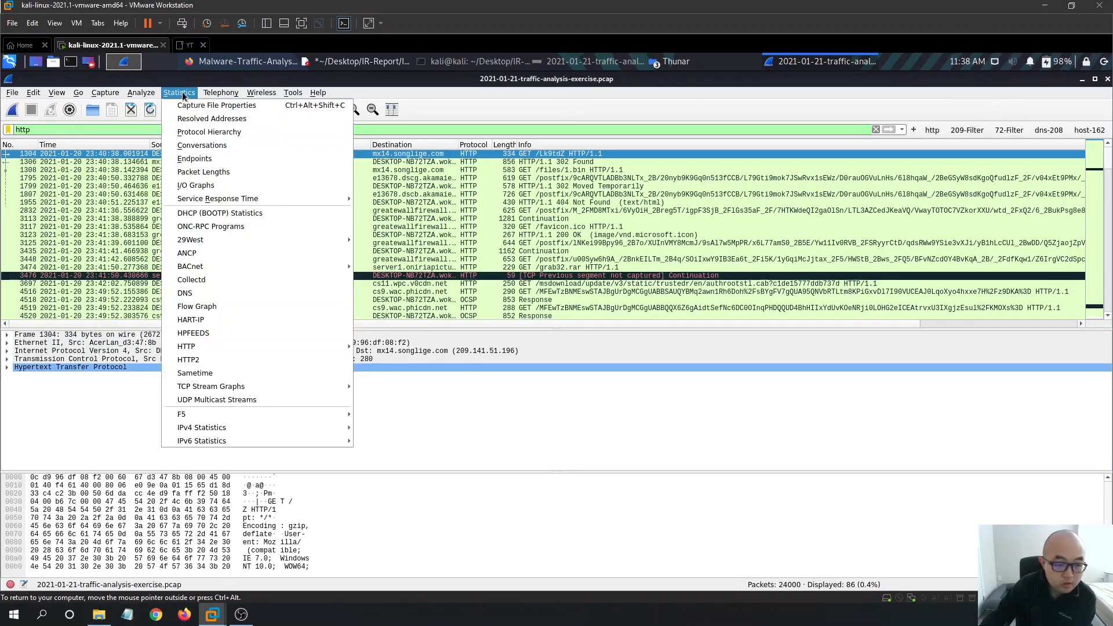
mouse_move(141, 93)
mouse_move(218, 255)
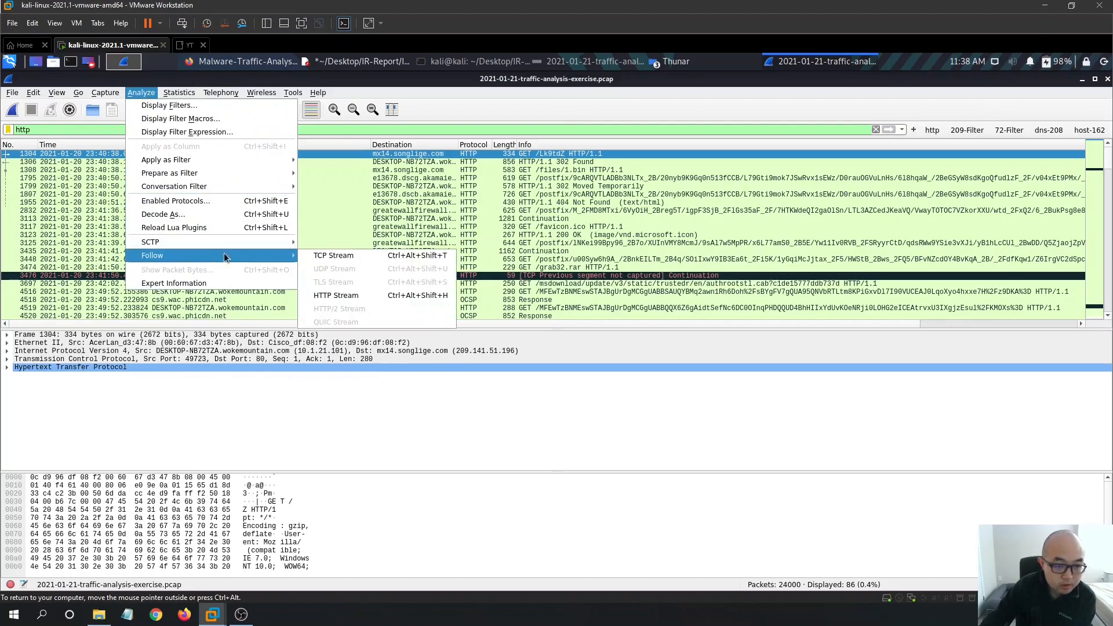
click(335, 256)
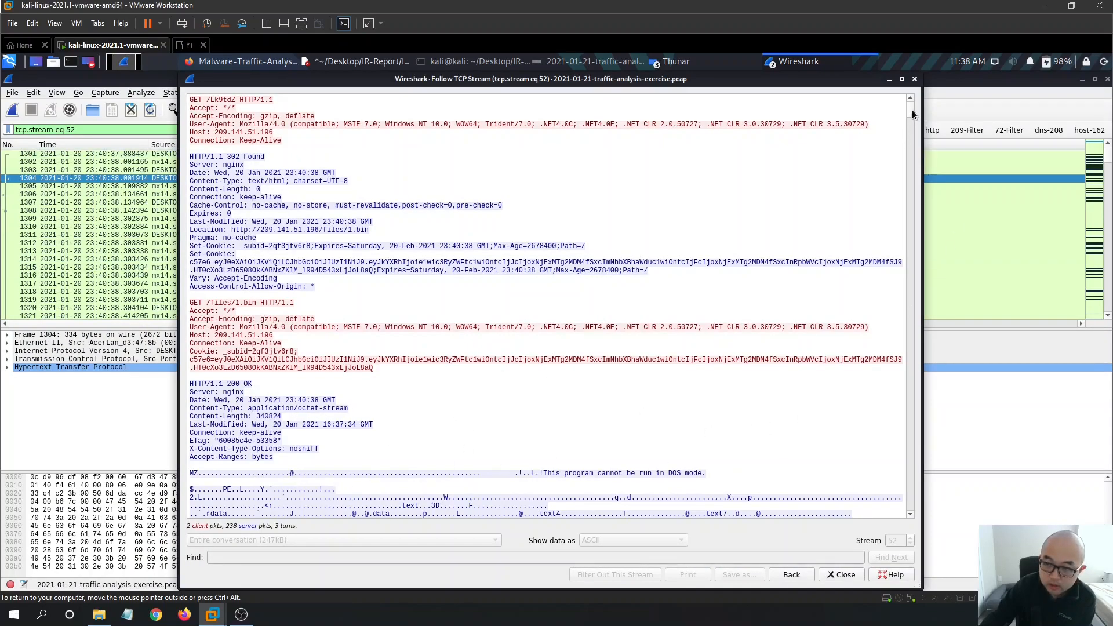
mouse_move(911, 117)
mouse_down()
mouse_move(881, 513)
mouse_move(864, 393)
mouse_move(869, 218)
mouse_move(884, 127)
mouse_move(912, 111)
mouse_up()
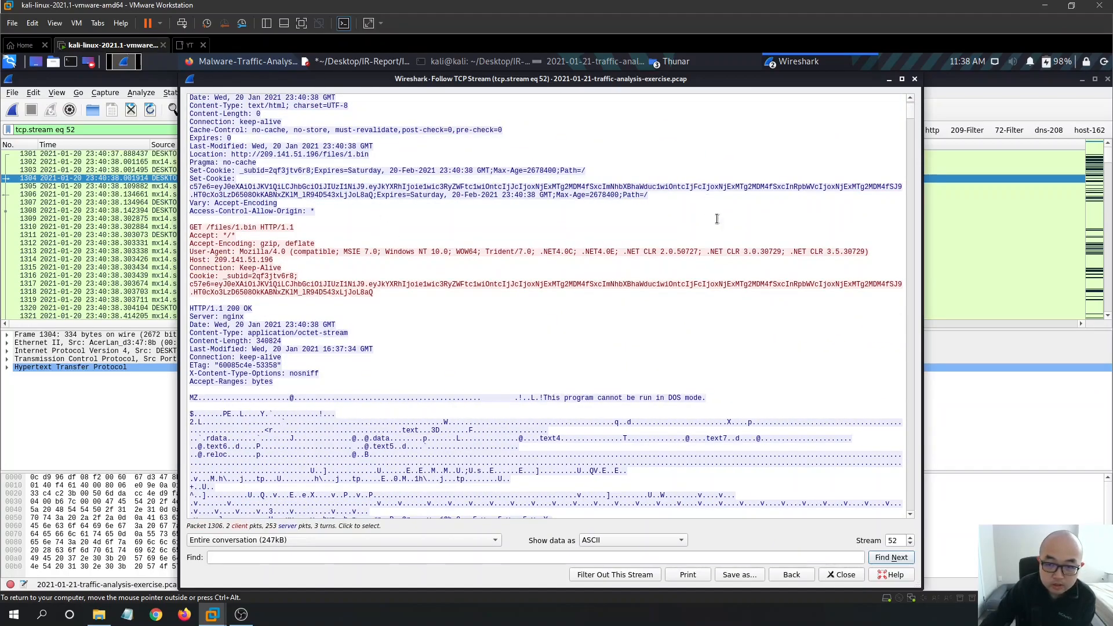
- Step through TCP streams 53 to 56, selecting packet 1811 from the response headers
click(911, 538)
click(912, 538)
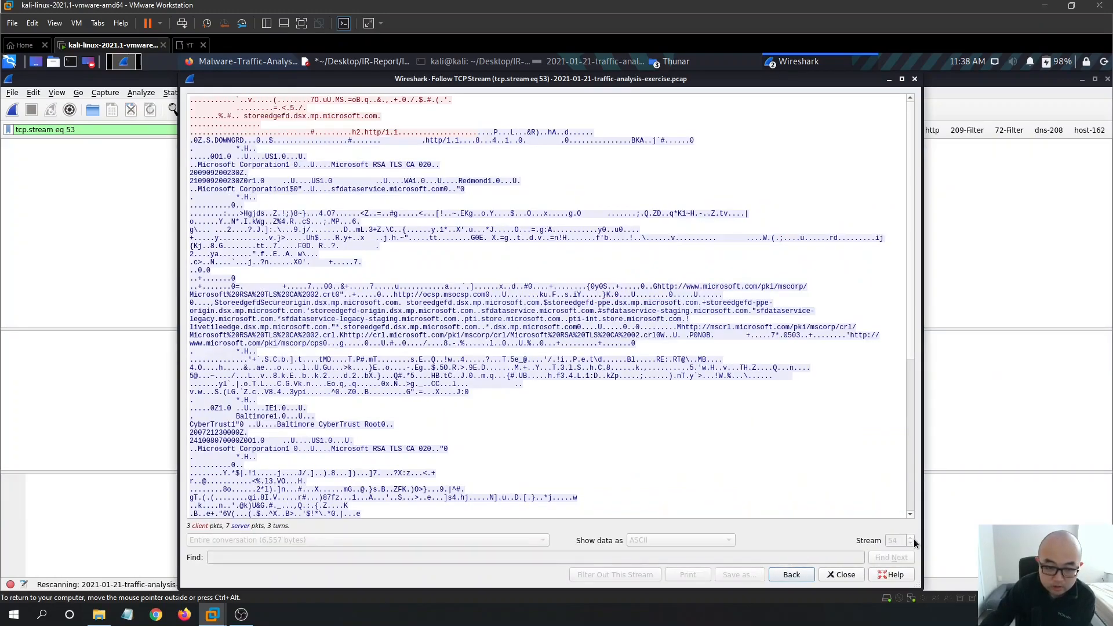
click(913, 539)
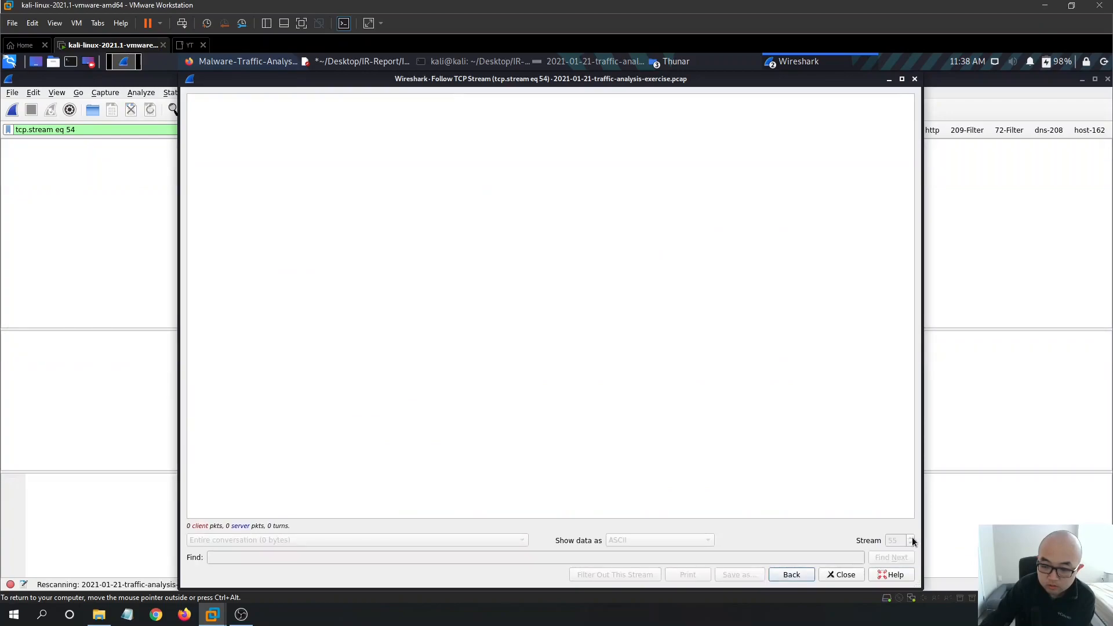
click(913, 539)
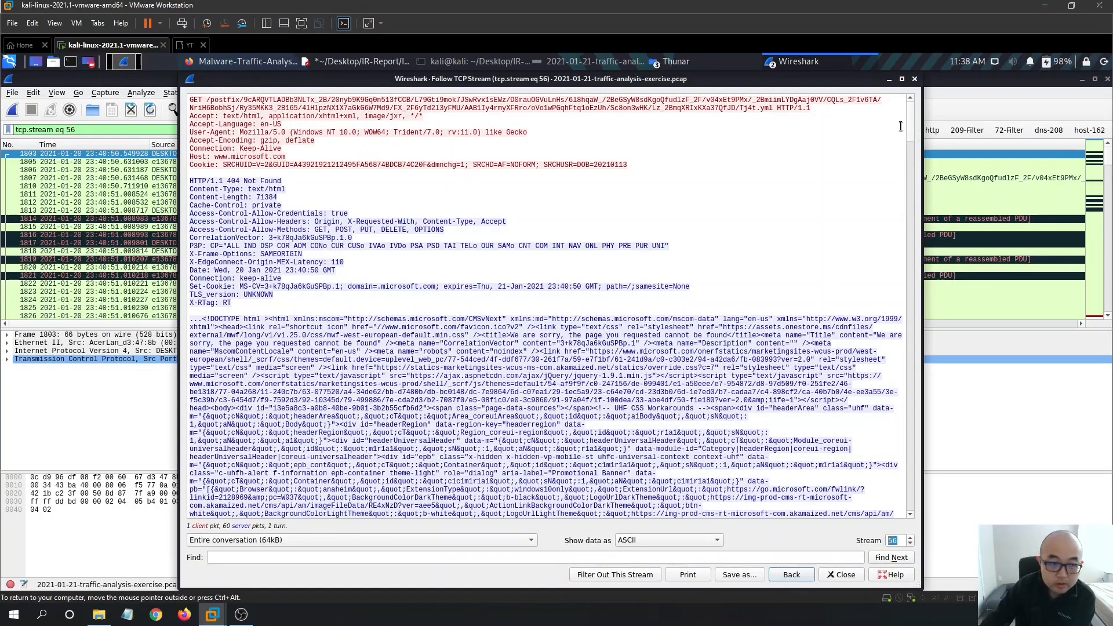
drag(913, 109, 844, 111)
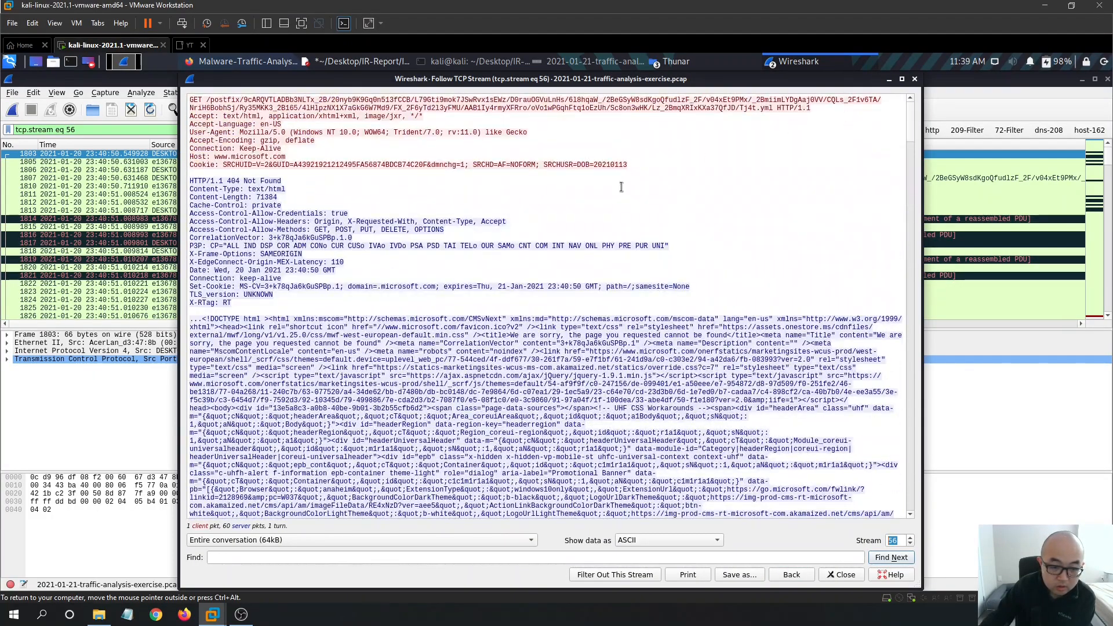
drag(395, 357, 298, 287)
click(299, 288)
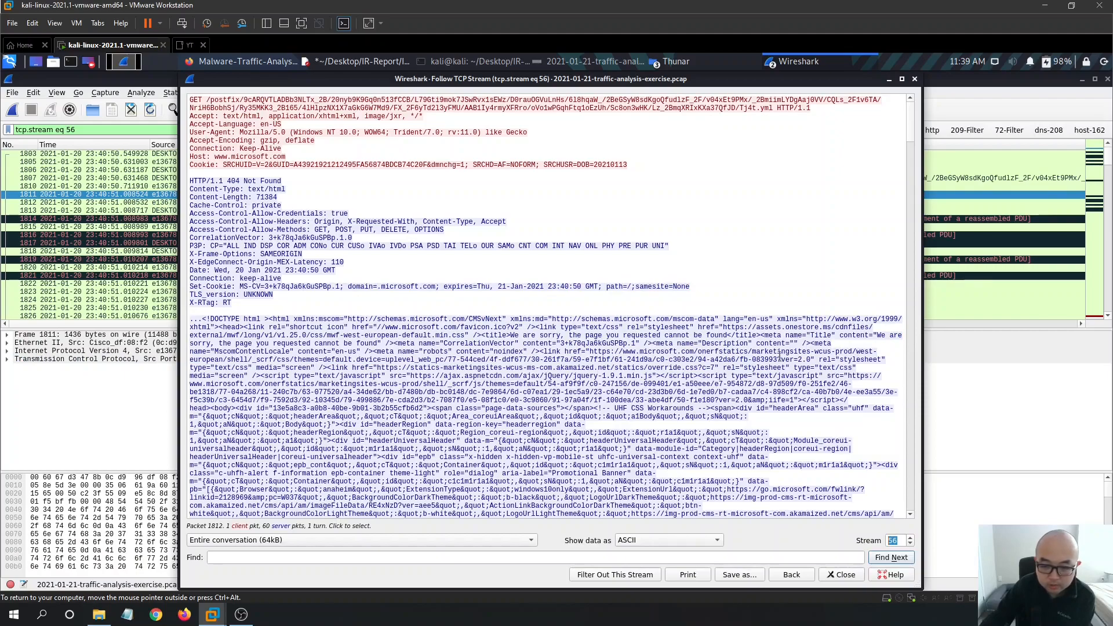
- Step through TCP streams 57 to 65, then close the stream view
click(910, 539)
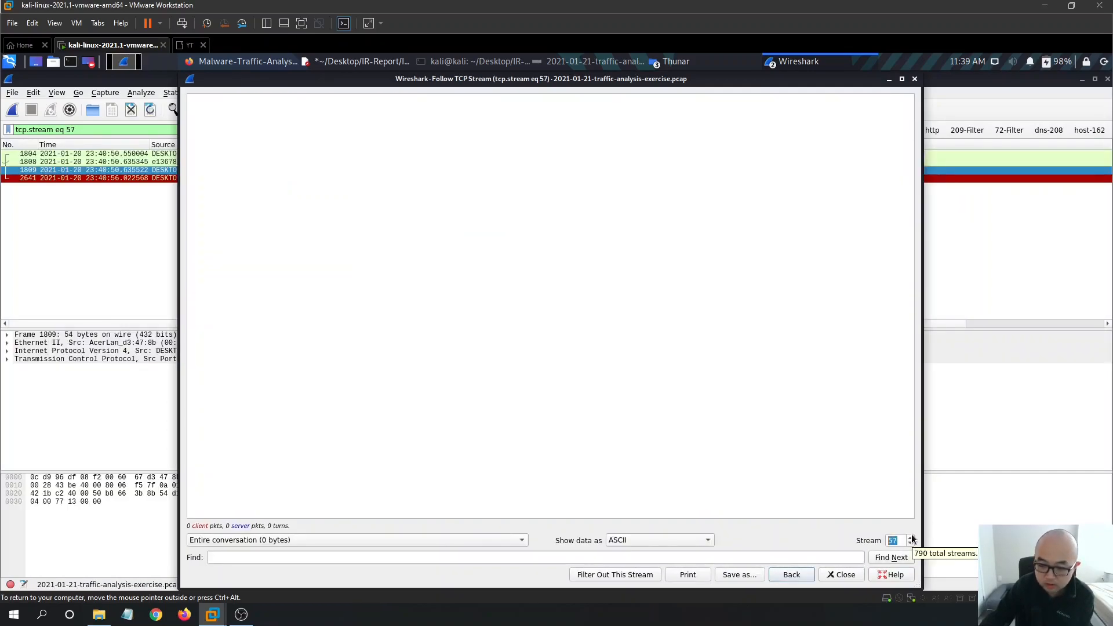
click(911, 538)
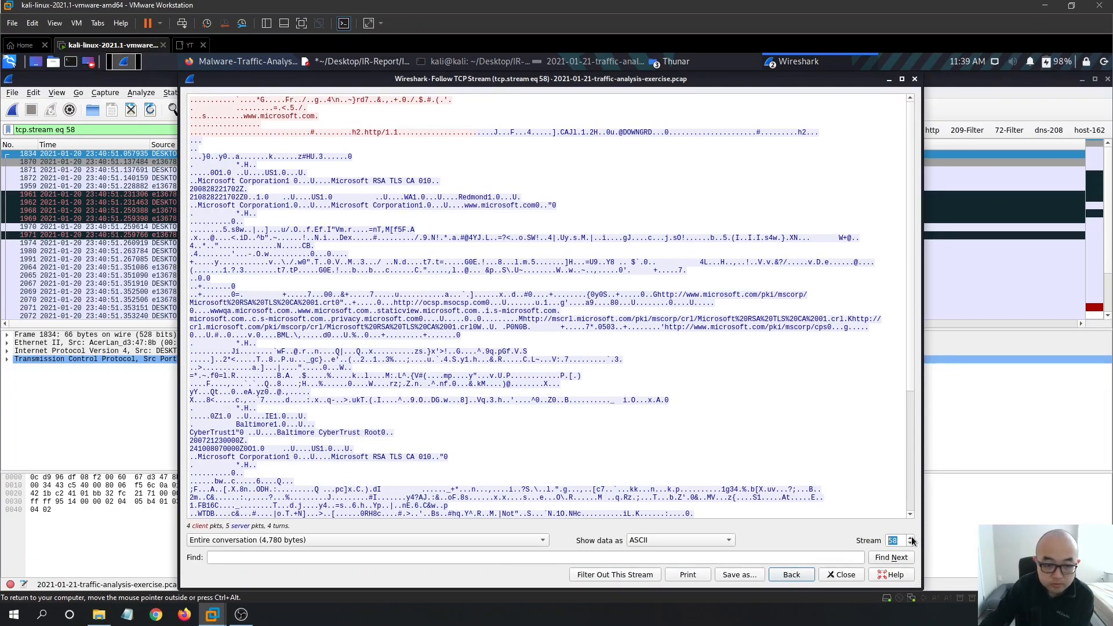
click(911, 538)
click(910, 538)
click(910, 538)
click(910, 538)
click(911, 538)
click(911, 538)
click(910, 538)
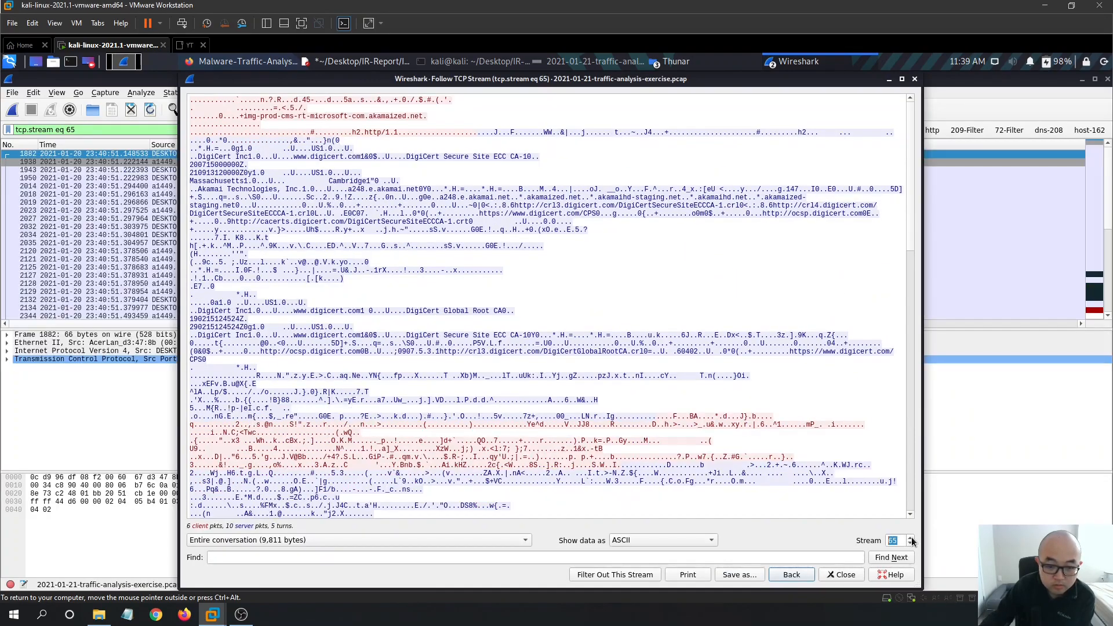
scroll(707, 350, down, 2)
drag(910, 175, 927, 87)
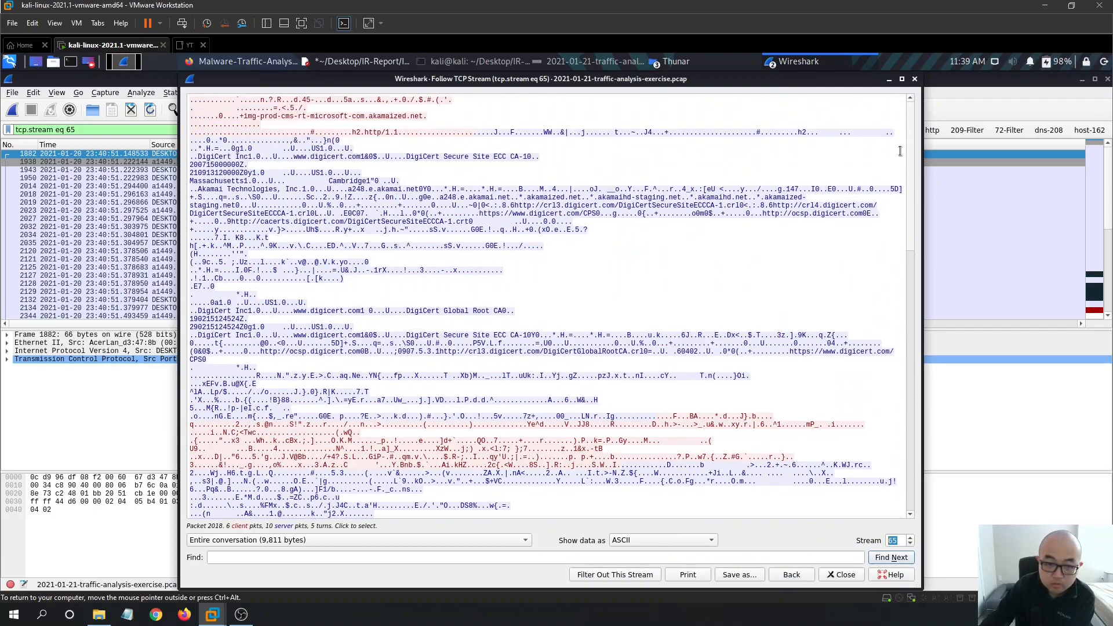
click(914, 80)
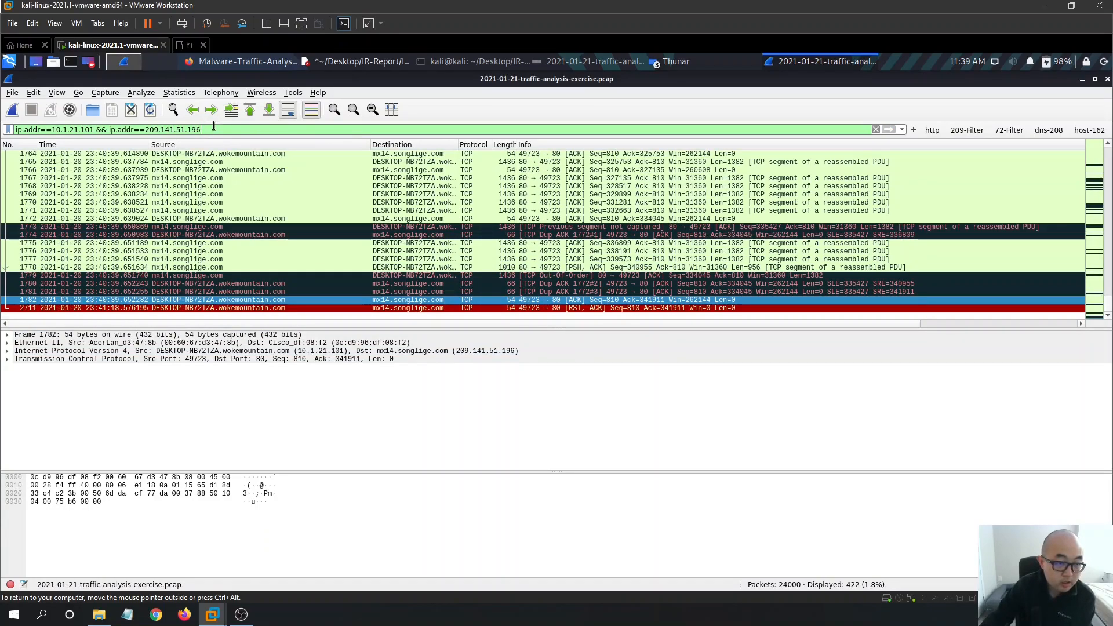
- Browse the Follow options and select the first SYN packet 1301 of stream 52
click(179, 92)
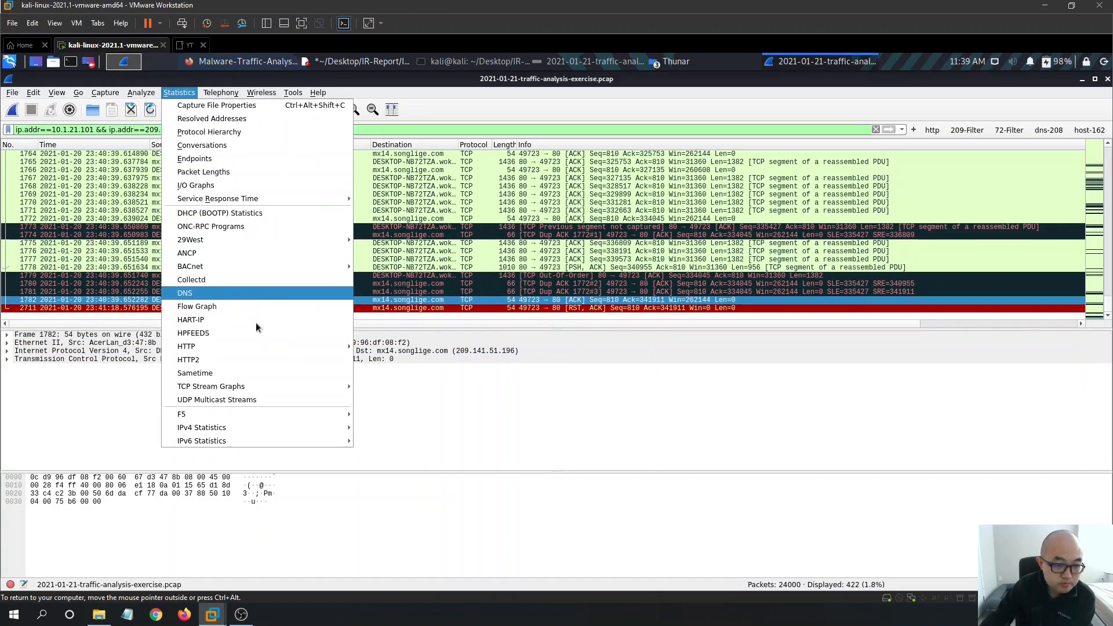
click(141, 92)
mouse_move(206, 255)
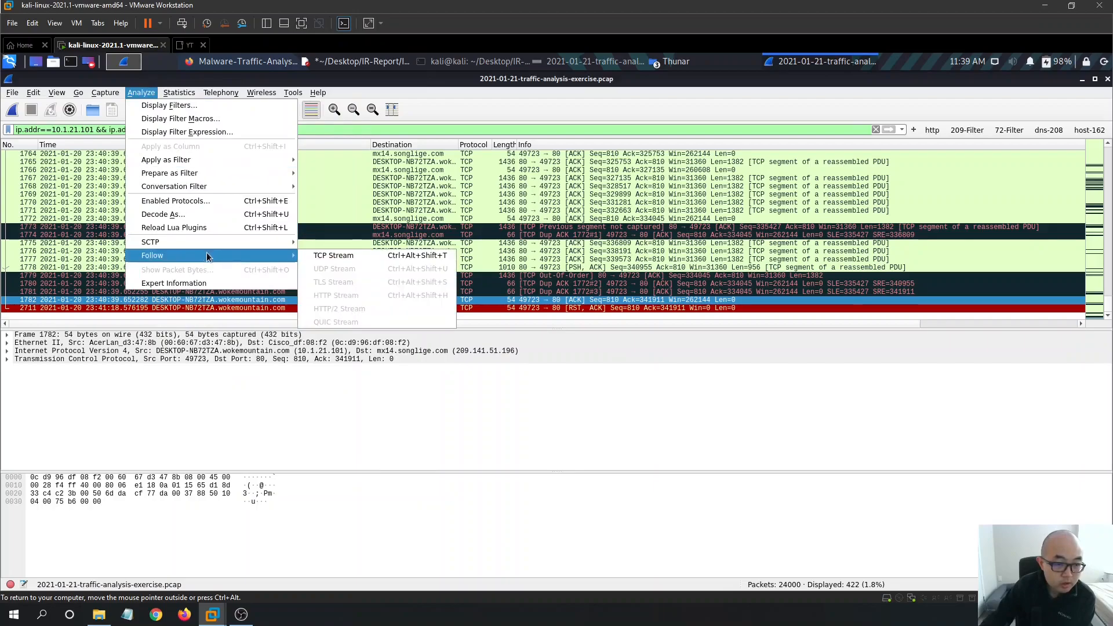
click(103, 162)
scroll(206, 172, up, 1)
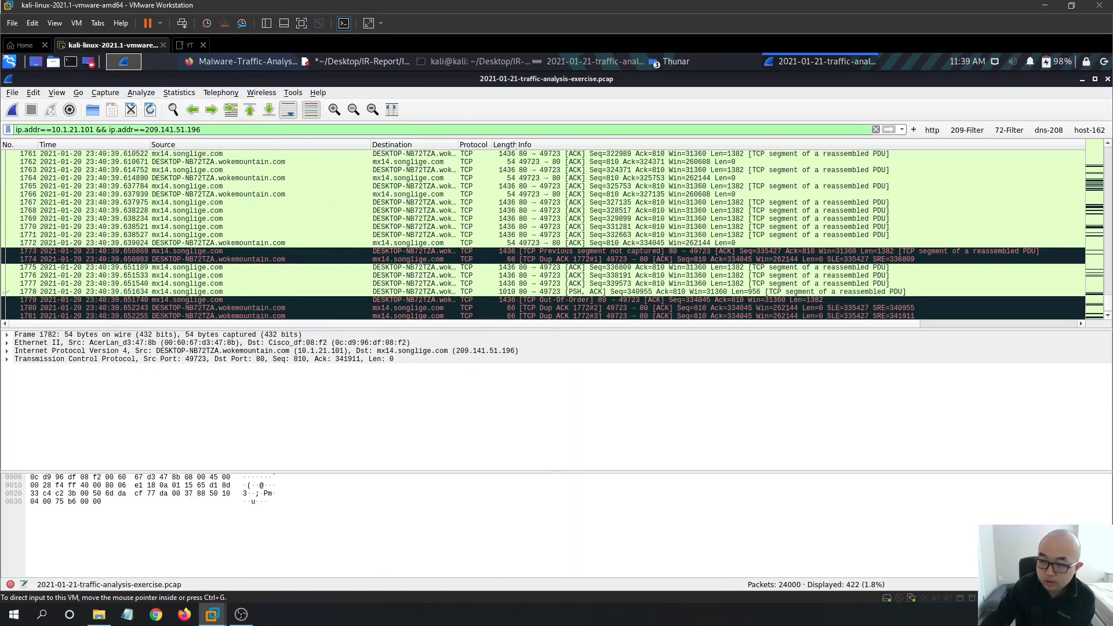
drag(1110, 306, 1110, 150)
click(587, 155)
click(141, 93)
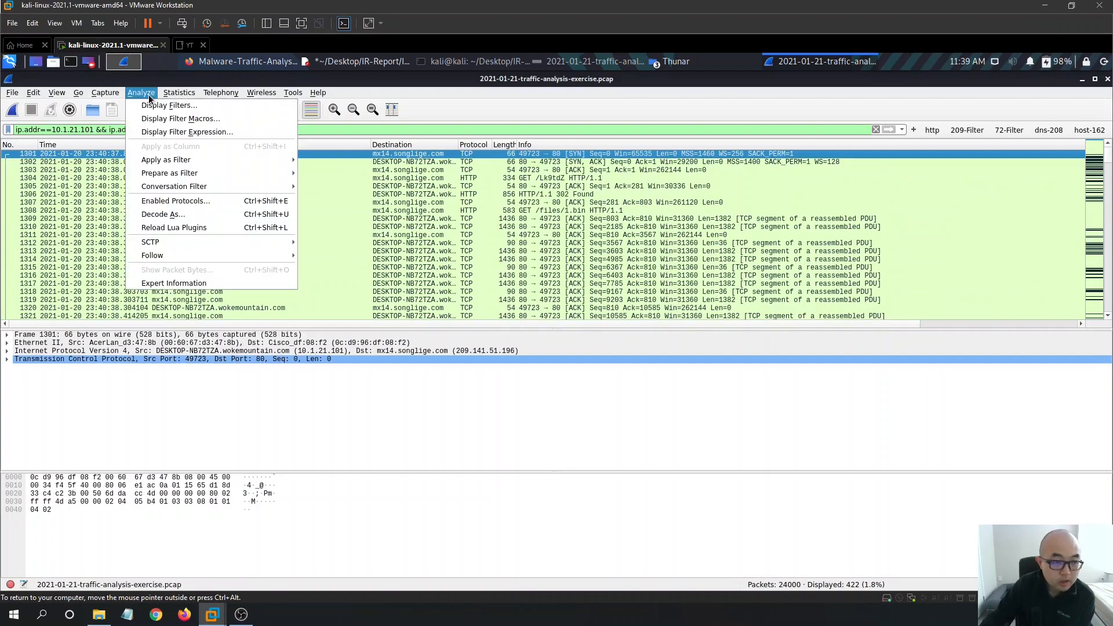
mouse_move(188, 255)
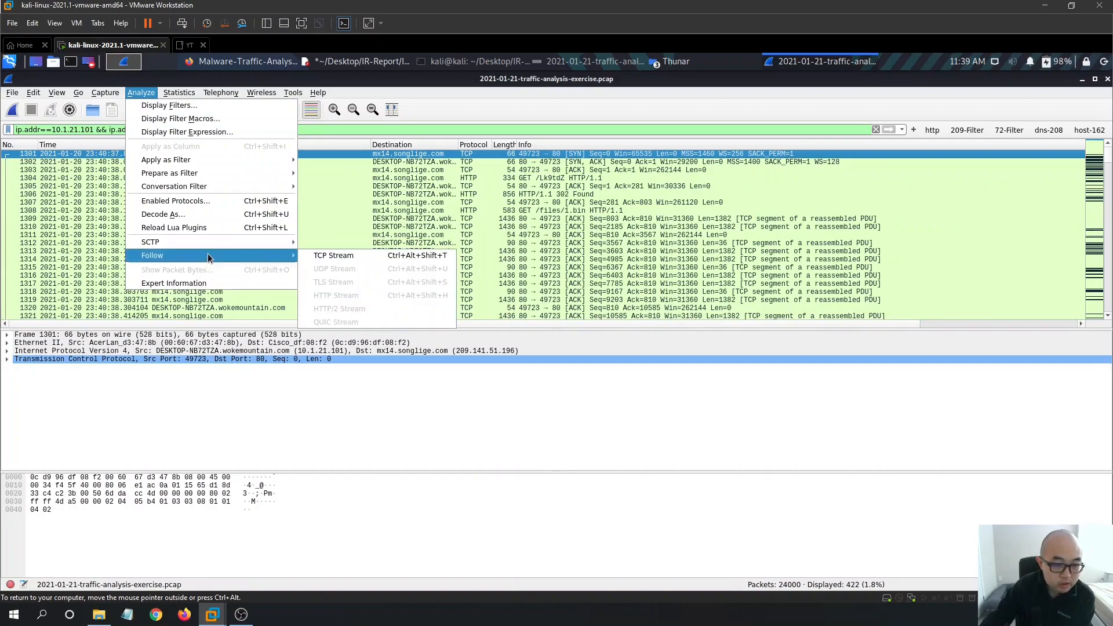
click(73, 157)
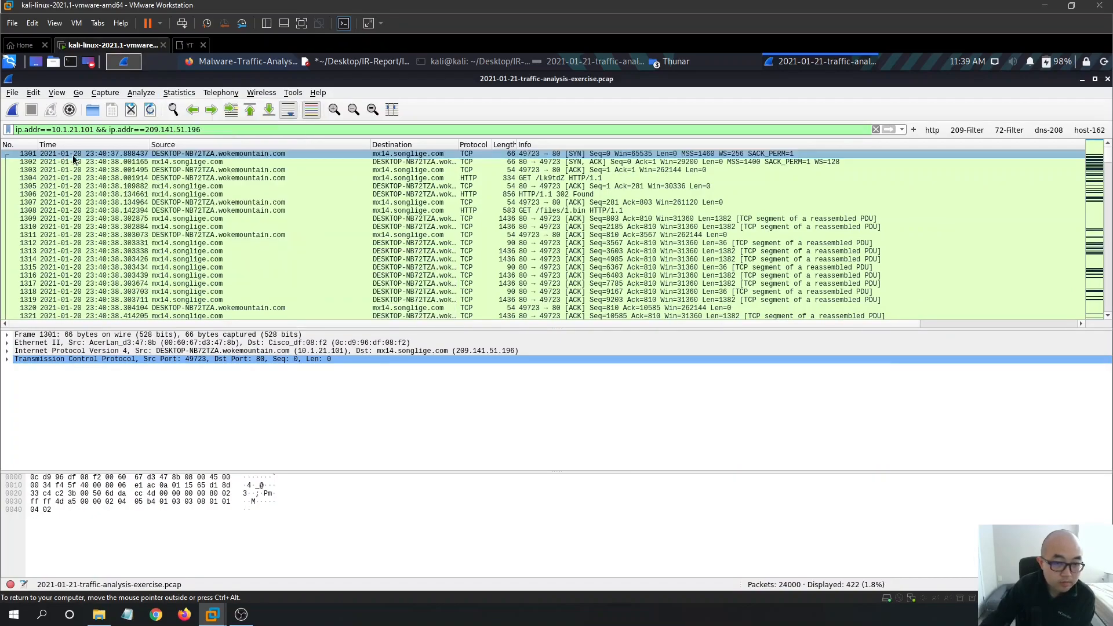
- Follow packet 1304's HTTP stream, reviewing the Cookie header and GET /files/1.bin request
click(456, 178)
right_click(458, 178)
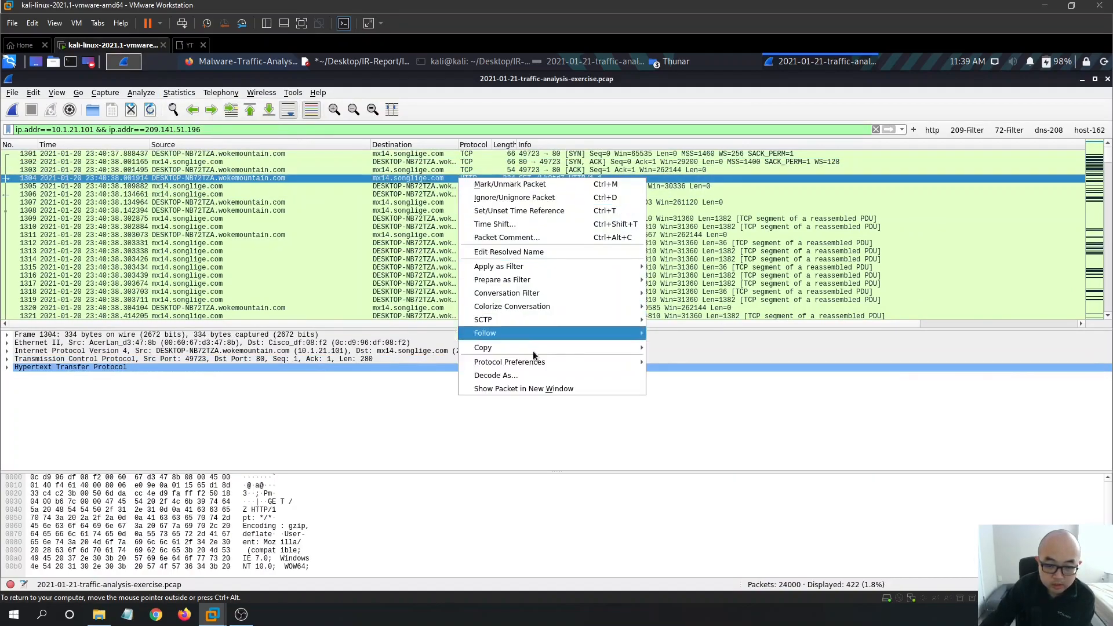
mouse_move(545, 333)
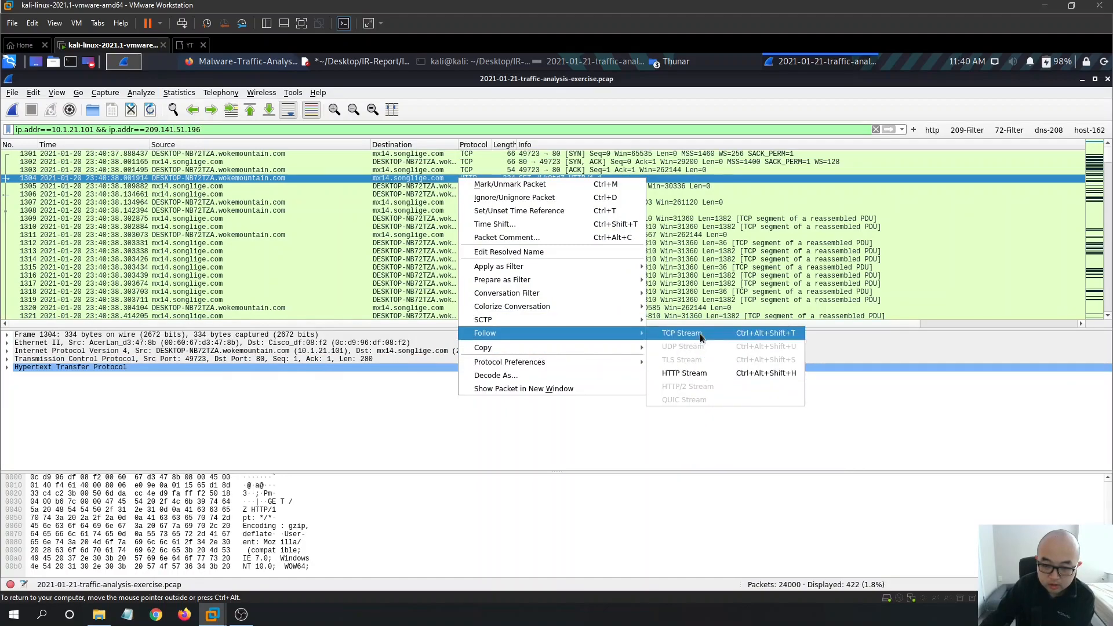
click(709, 371)
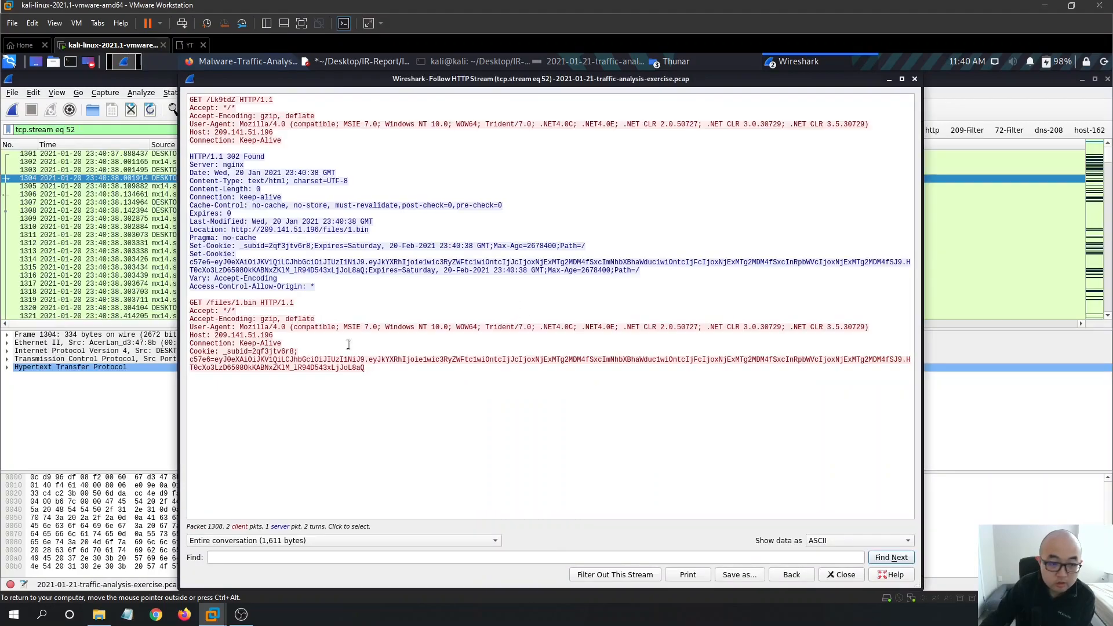
drag(392, 377, 185, 352)
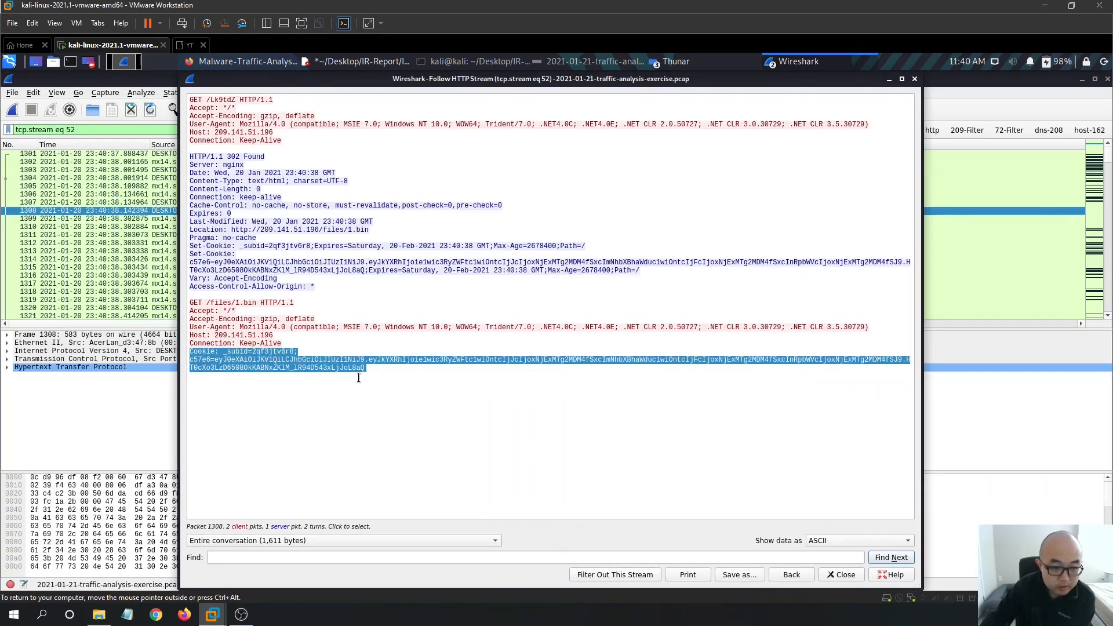
drag(500, 382, 208, 293)
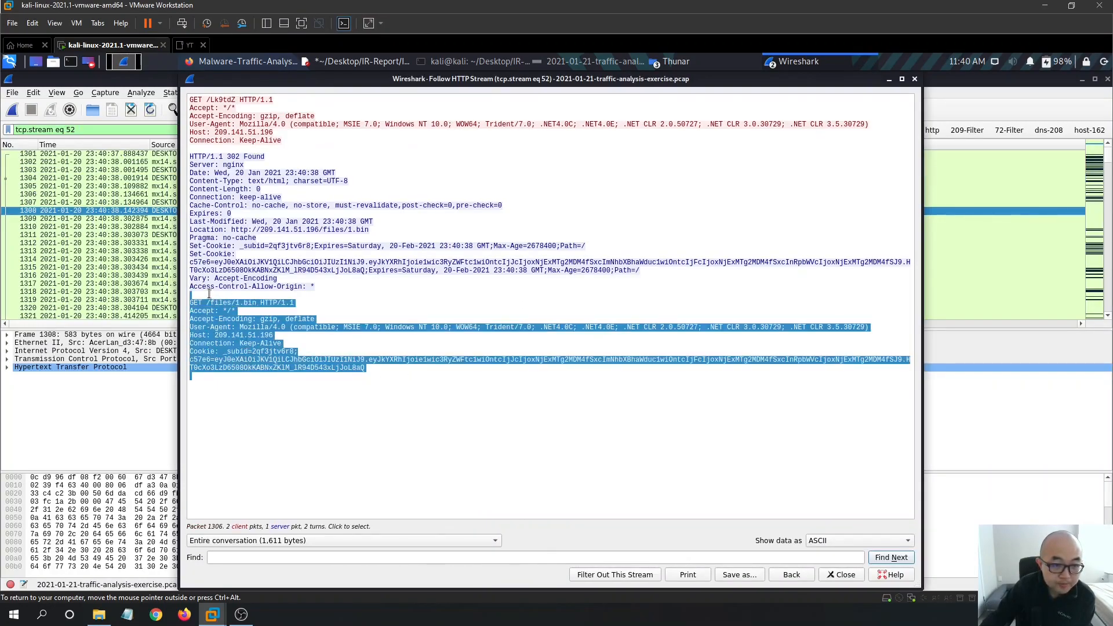
click(497, 343)
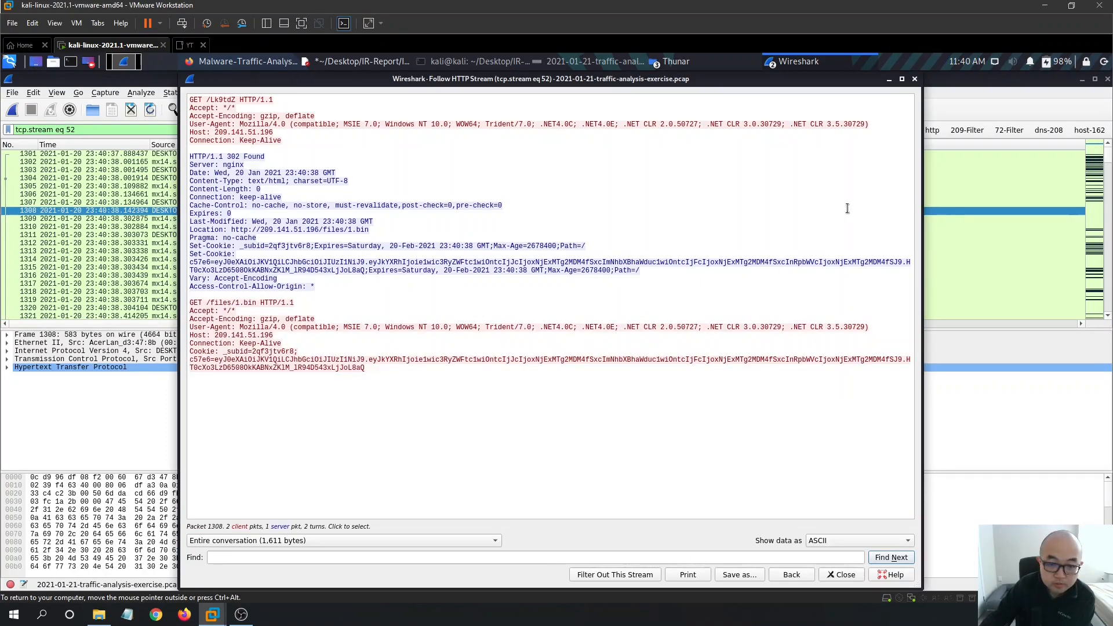
click(915, 79)
click(830, 61)
click(839, 63)
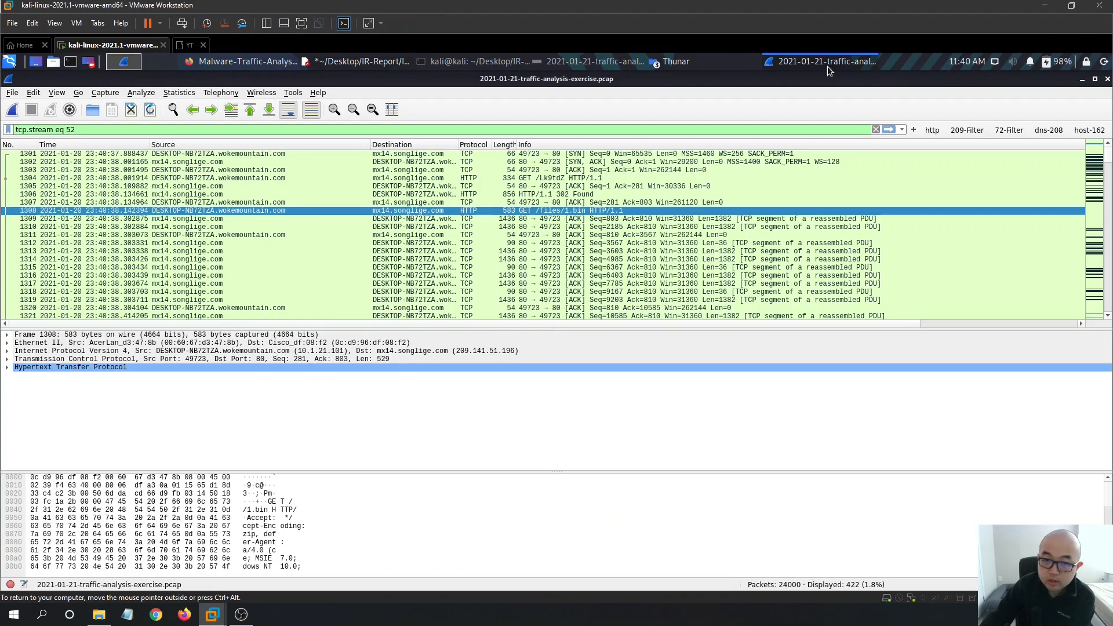
click(227, 93)
mouse_move(179, 93)
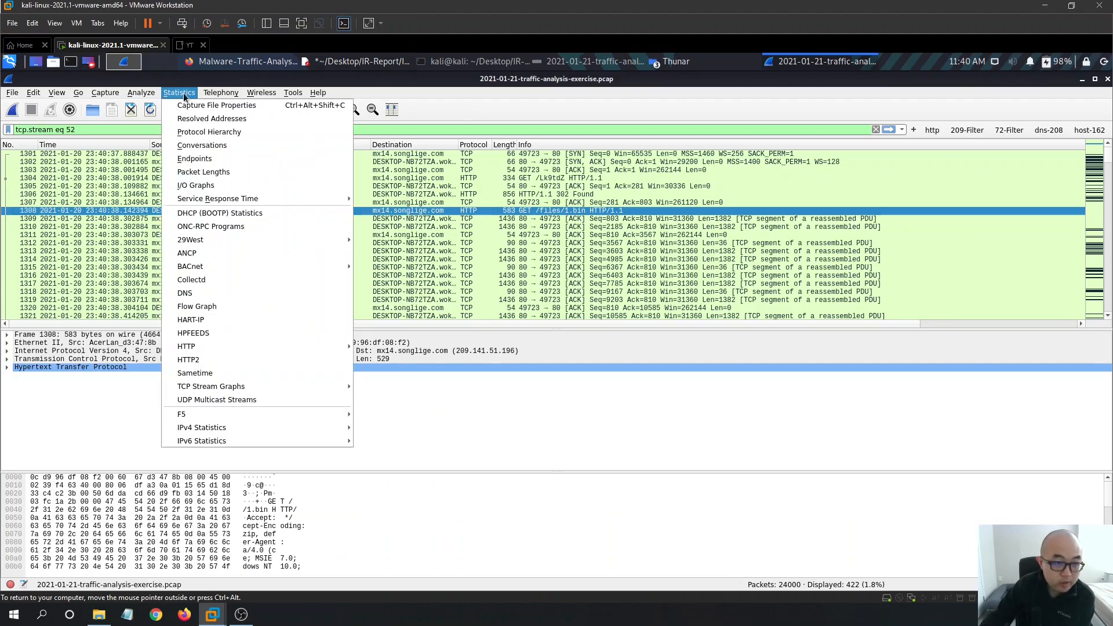
mouse_move(269, 343)
click(394, 360)
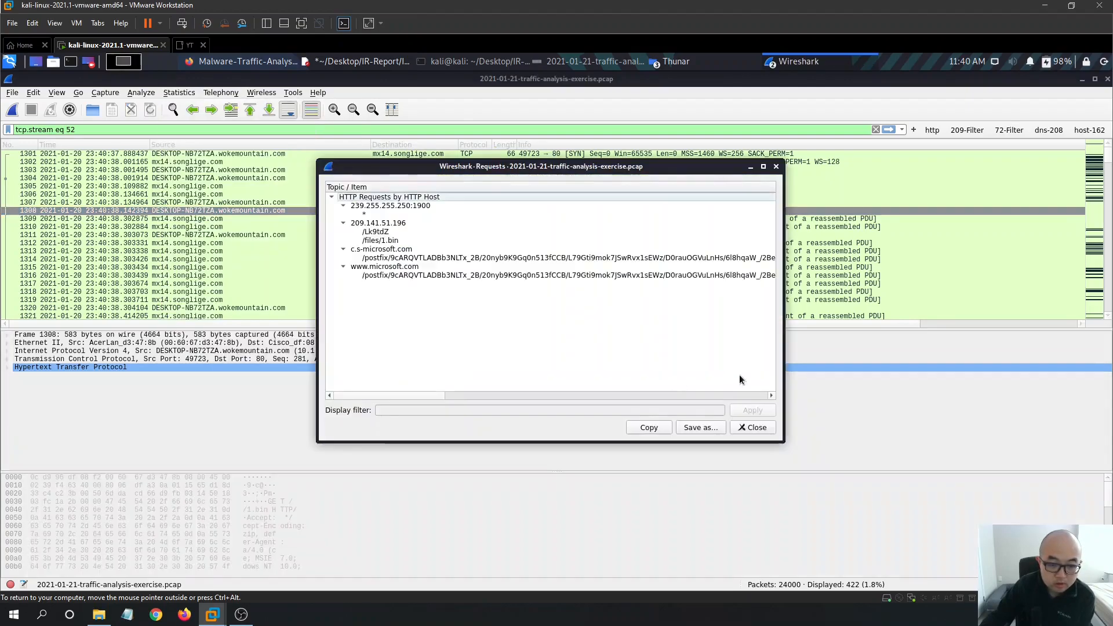
scroll(607, 278, down, 2)
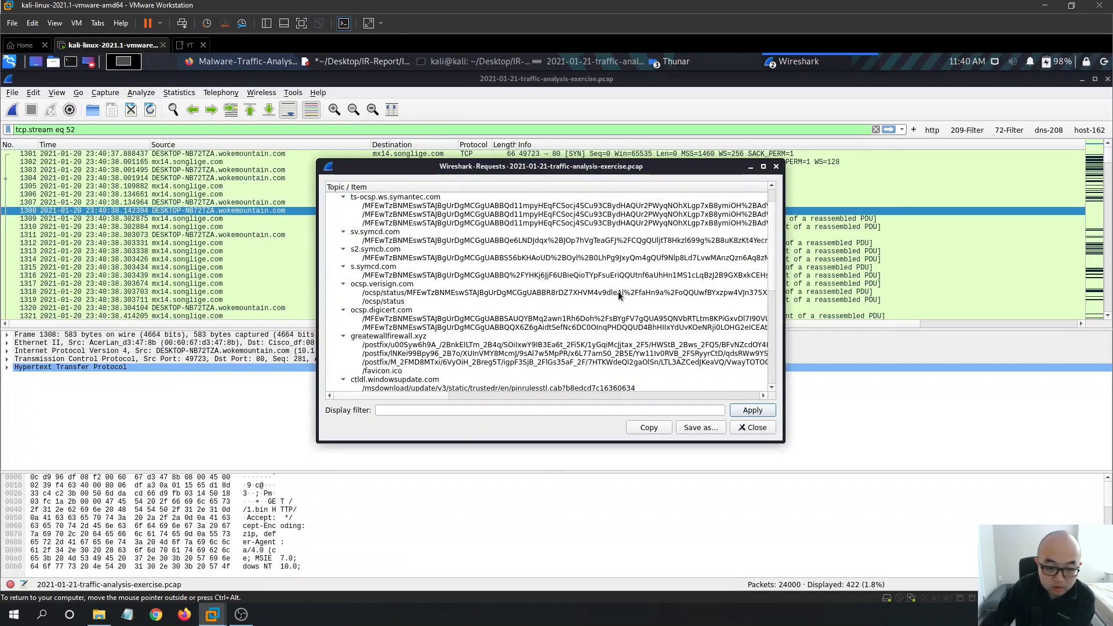
click(763, 166)
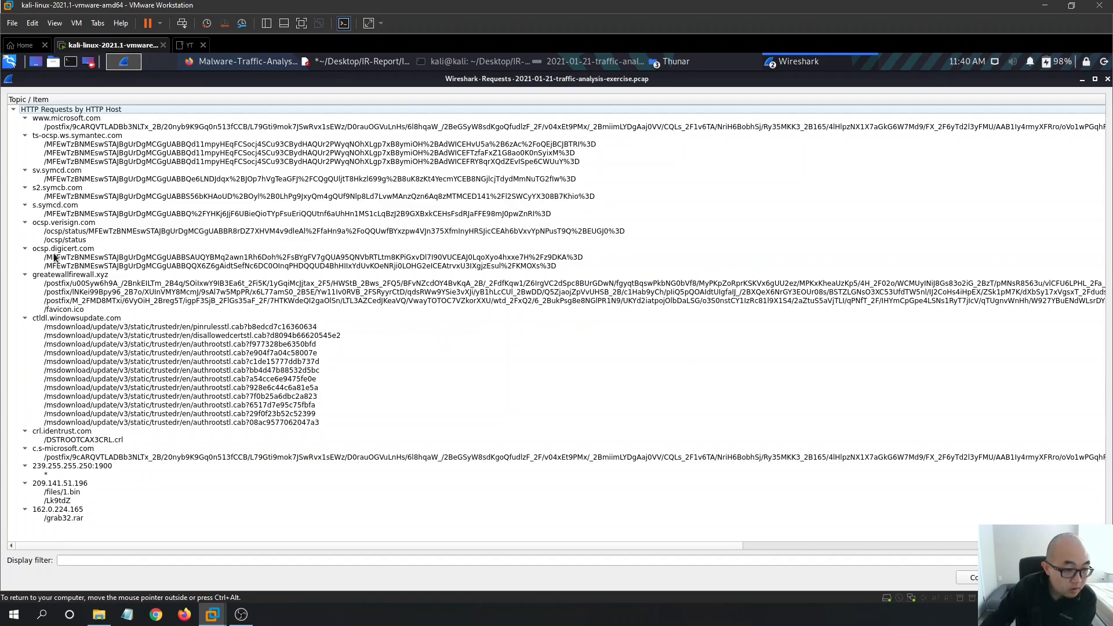
click(61, 172)
click(82, 196)
click(90, 136)
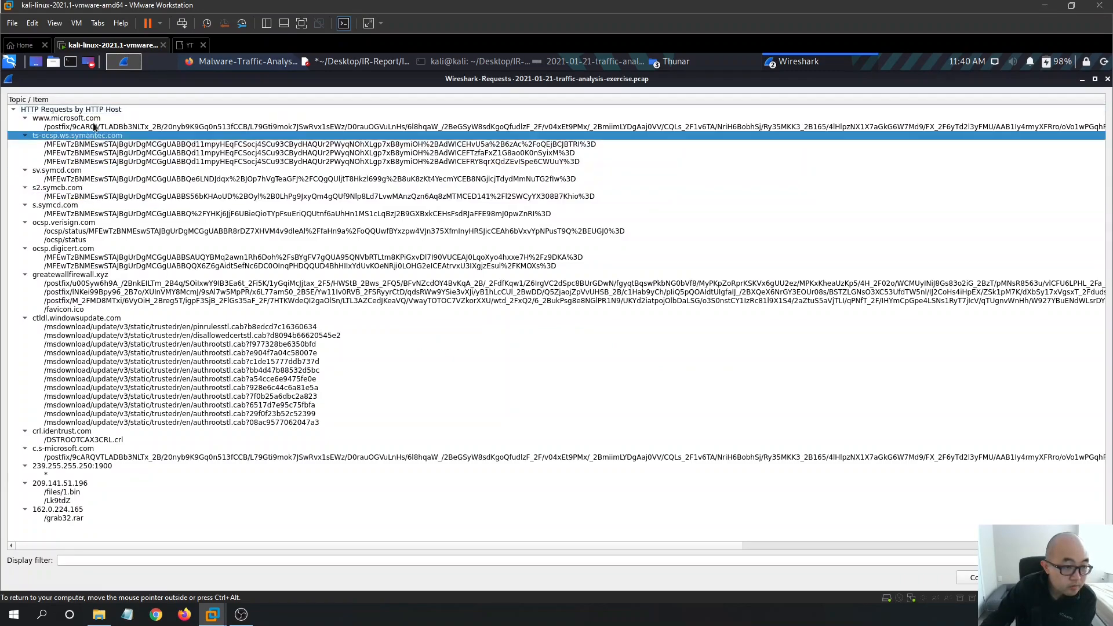
click(608, 120)
click(1082, 78)
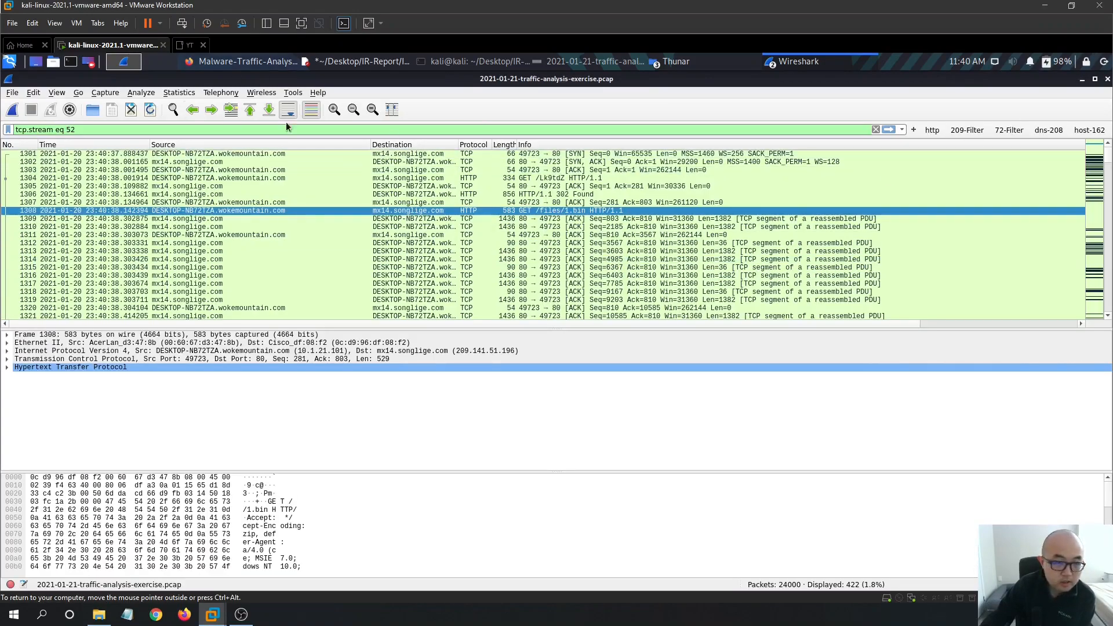
- Select frame 1320, enlarge and move the IR report window up-left, then show the task page
click(316, 308)
mouse_move(1108, 163)
mouse_down()
mouse_move(1108, 299)
mouse_move(1107, 164)
mouse_up()
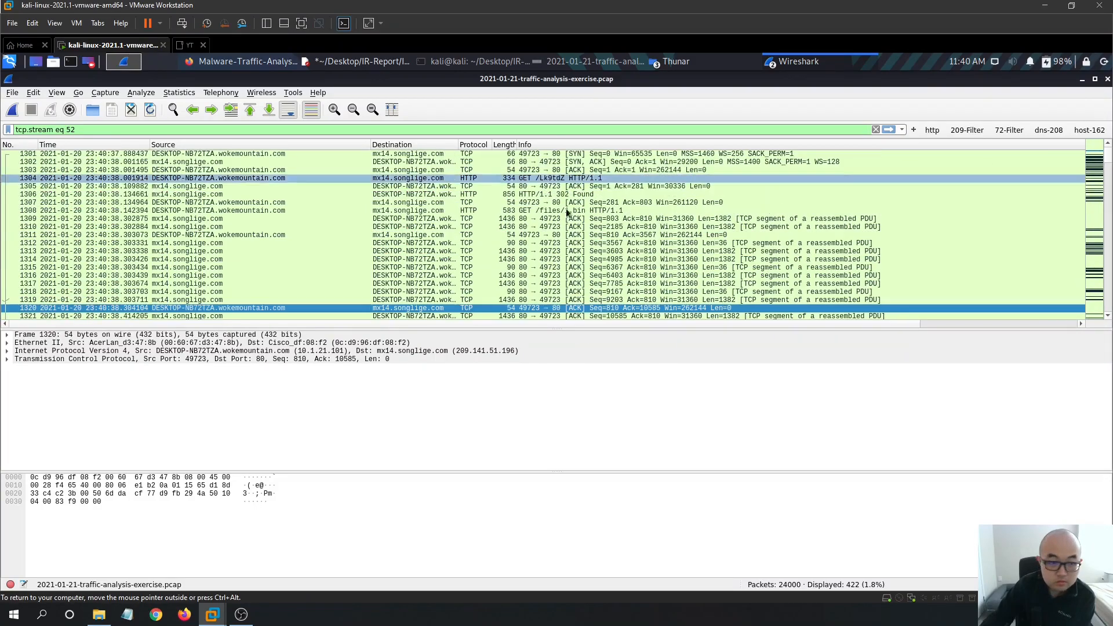
click(367, 61)
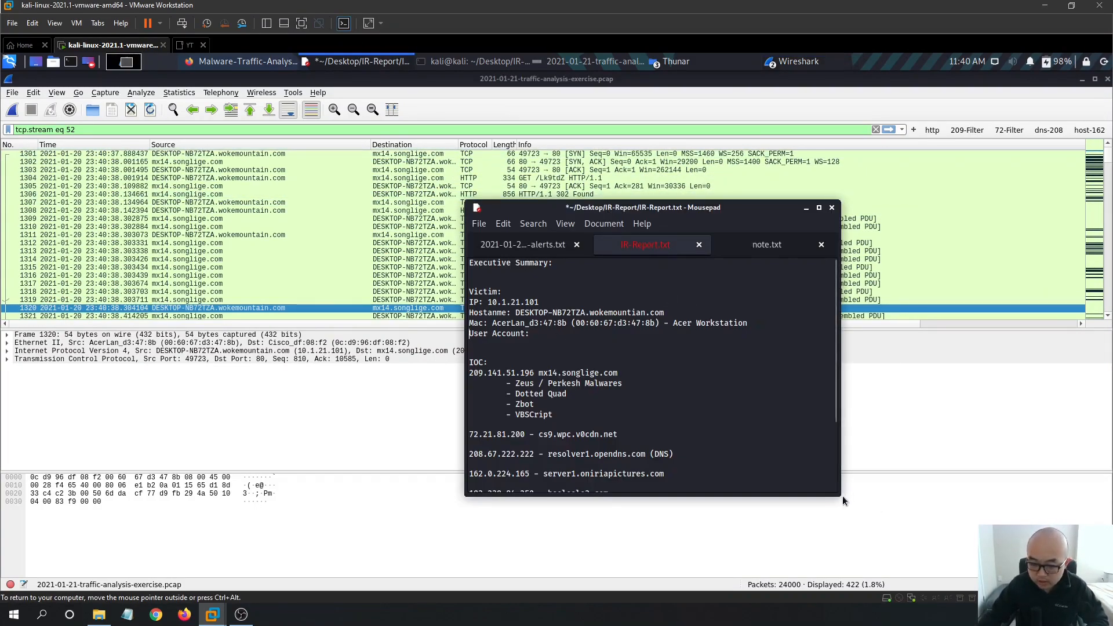
drag(840, 495, 994, 543)
drag(662, 207, 520, 194)
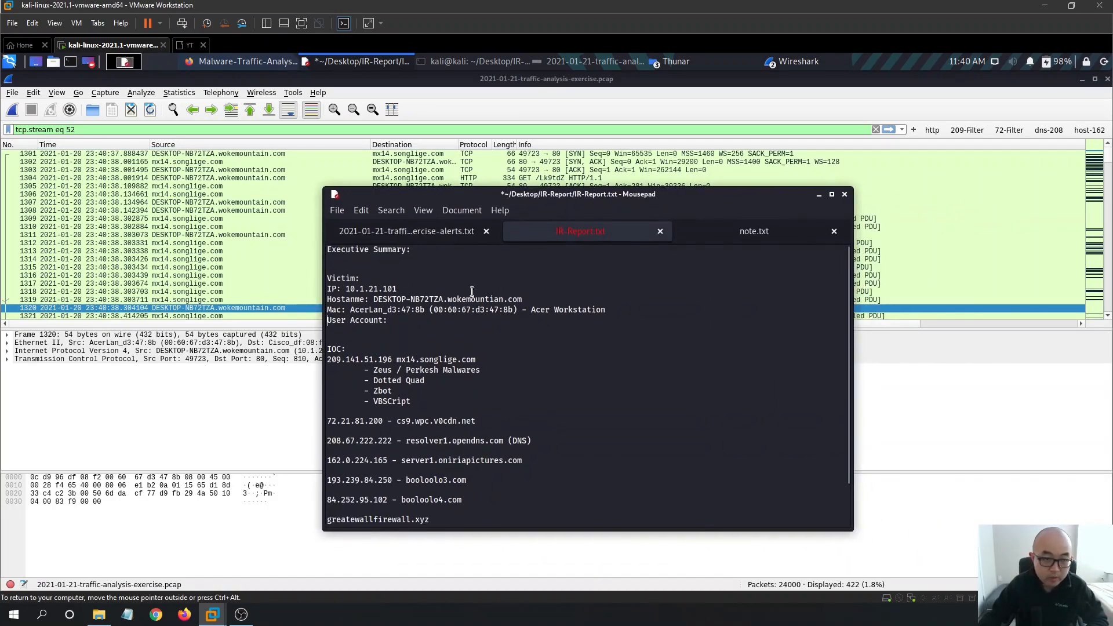
click(245, 64)
click(602, 431)
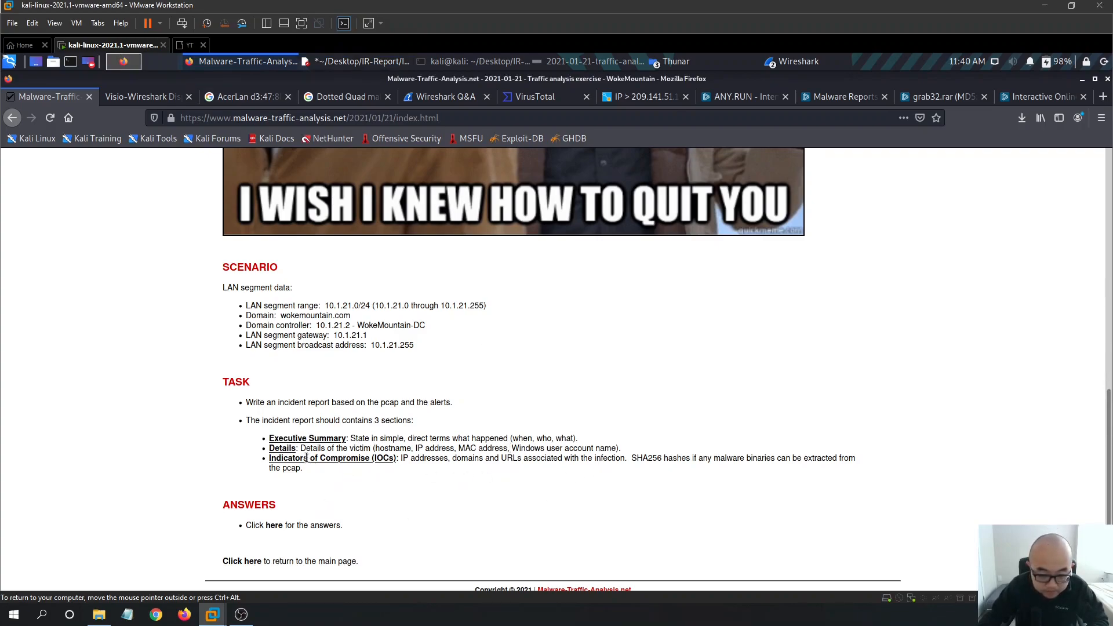
- Highlight the task's Windows user account name requirement on the Details line
drag(616, 450, 515, 447)
click(626, 447)
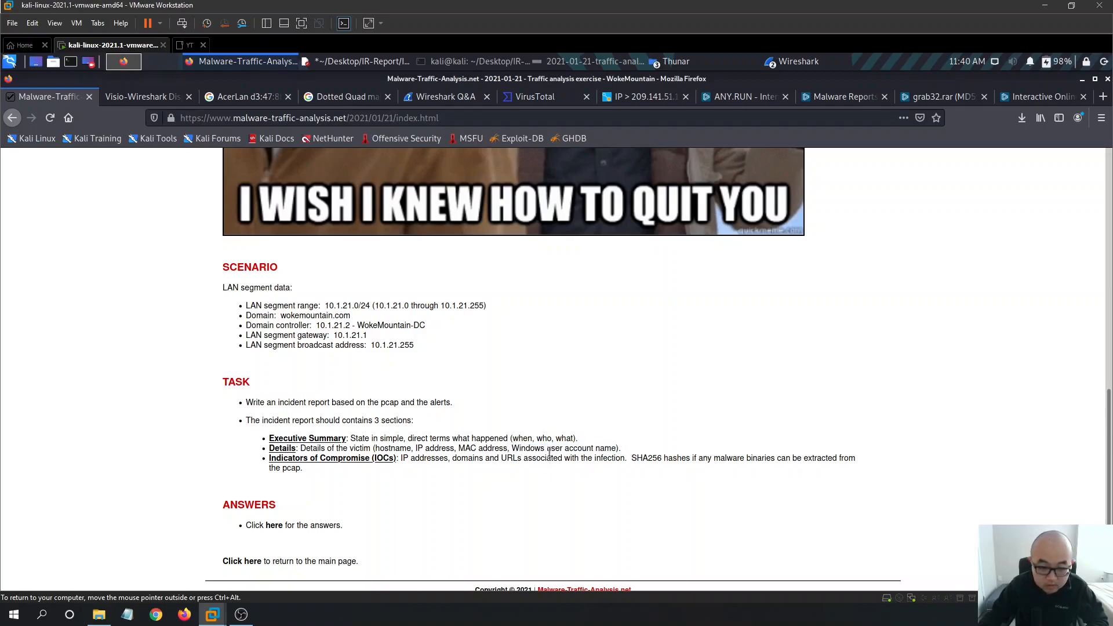
click(357, 63)
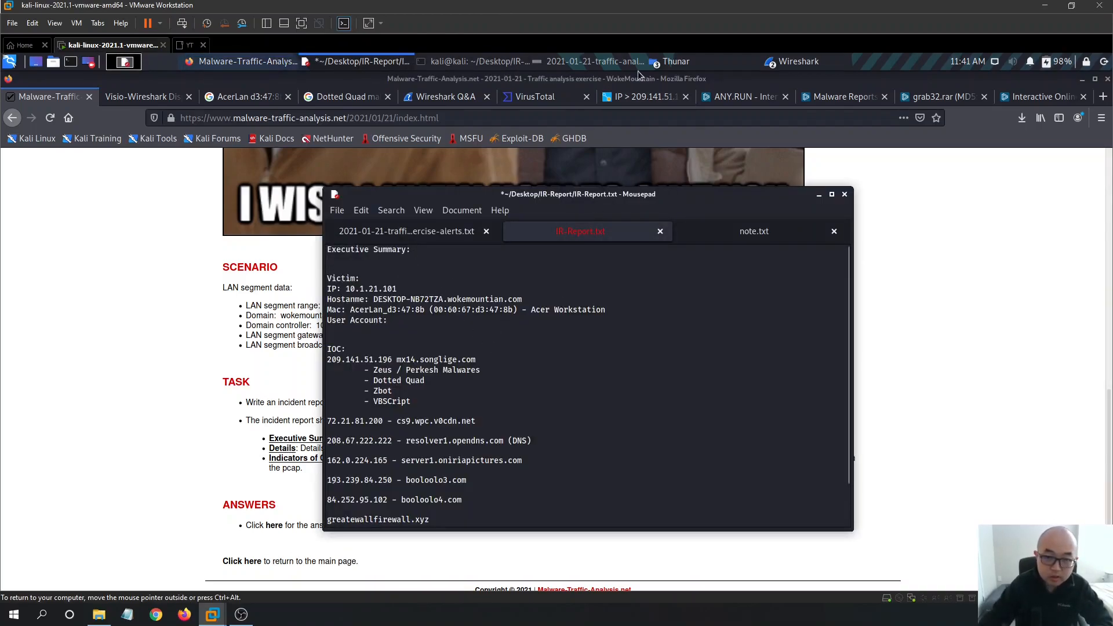
- Close Wireshark's HTTP requests statistics window and filter the main capture to http
click(809, 64)
click(837, 61)
click(837, 60)
click(844, 80)
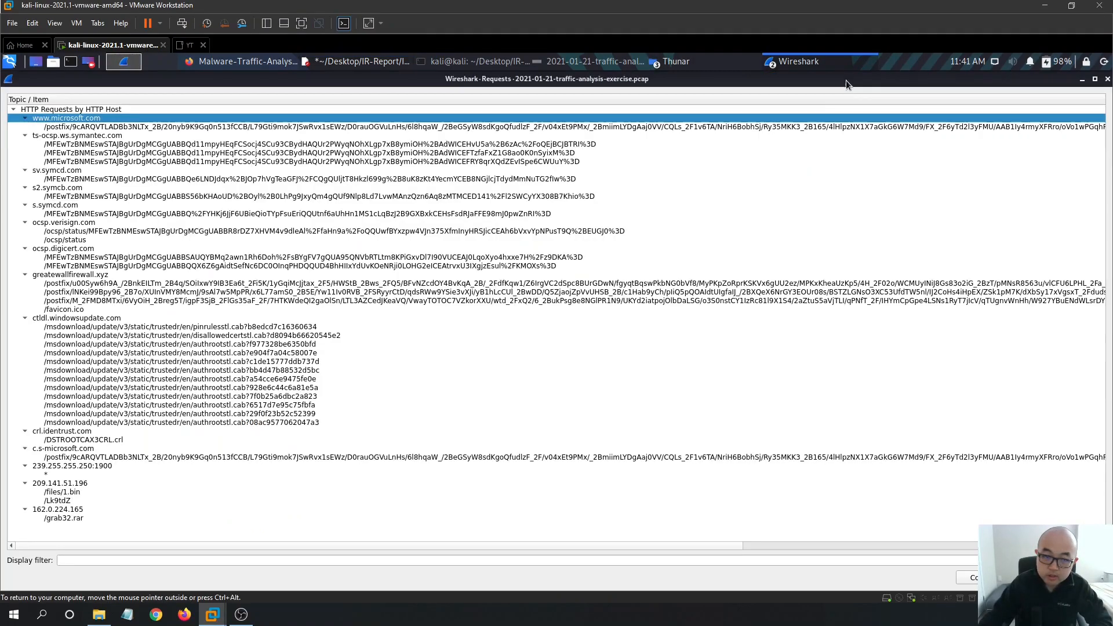
click(1107, 79)
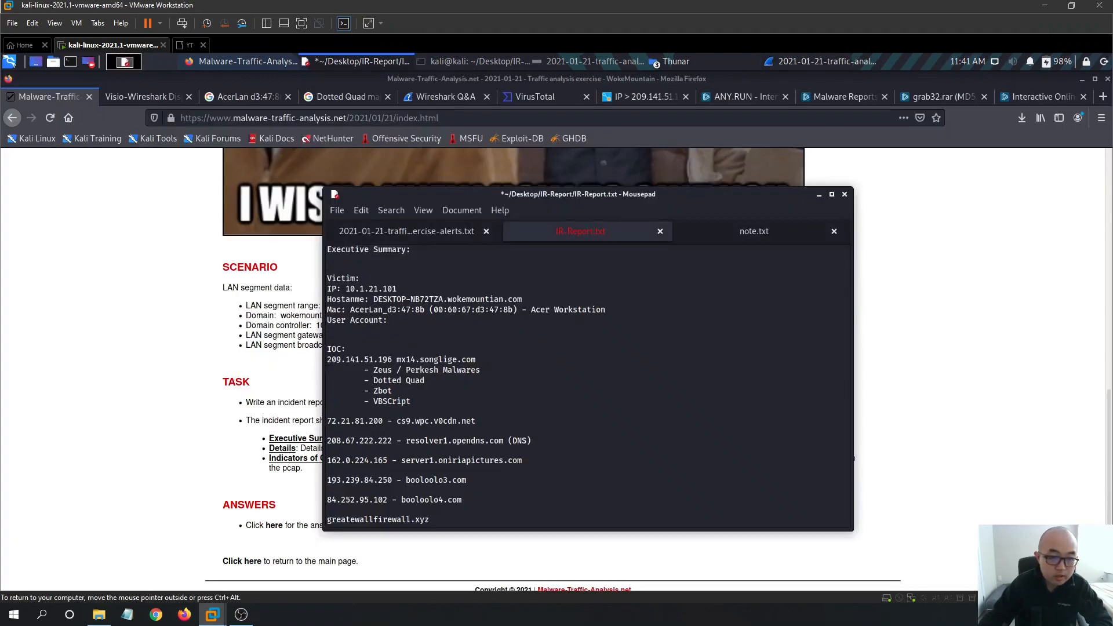
click(823, 61)
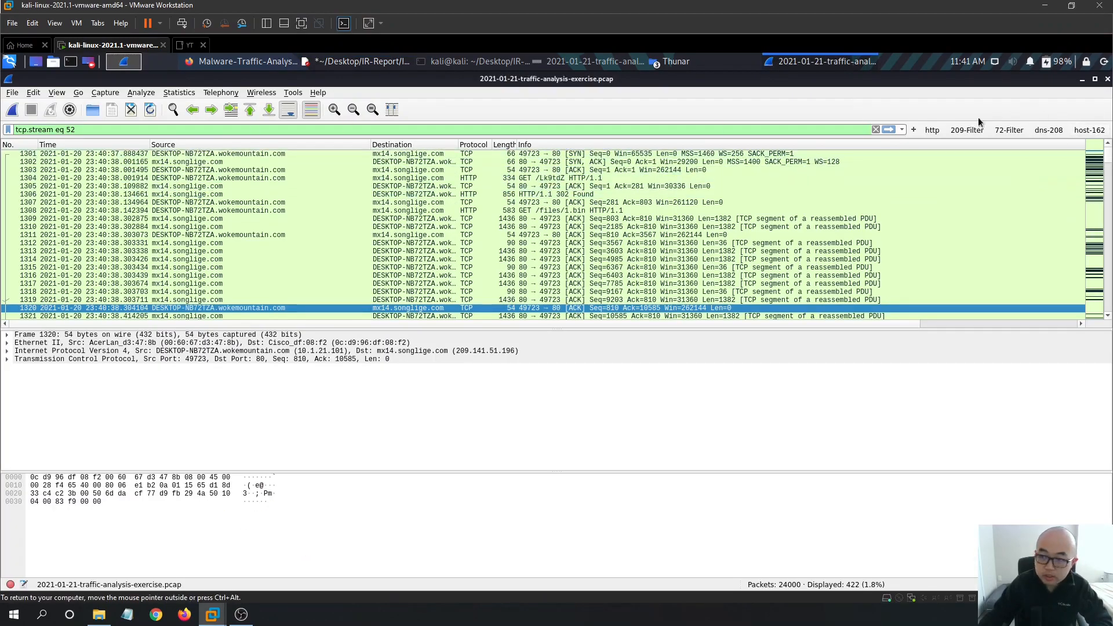
click(932, 130)
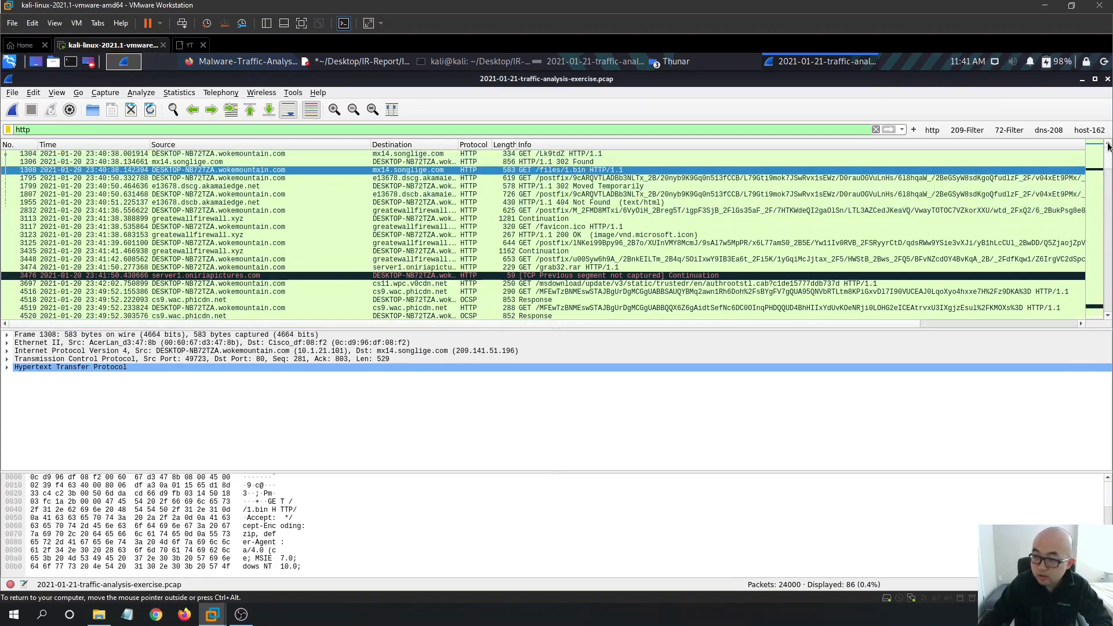
- Select frame 1304, the GET /Lk9tdZ request, in the http-filtered packet list
click(417, 154)
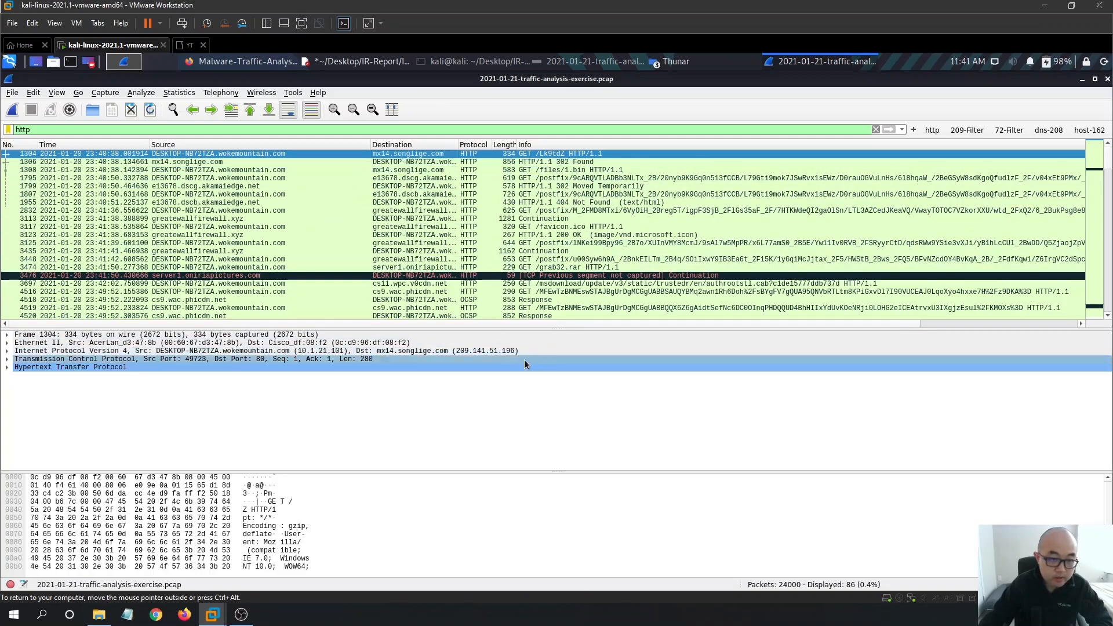
click(338, 64)
- Move the report window down and begin the Executive Summary line under its heading
drag(551, 197, 531, 224)
text(A)
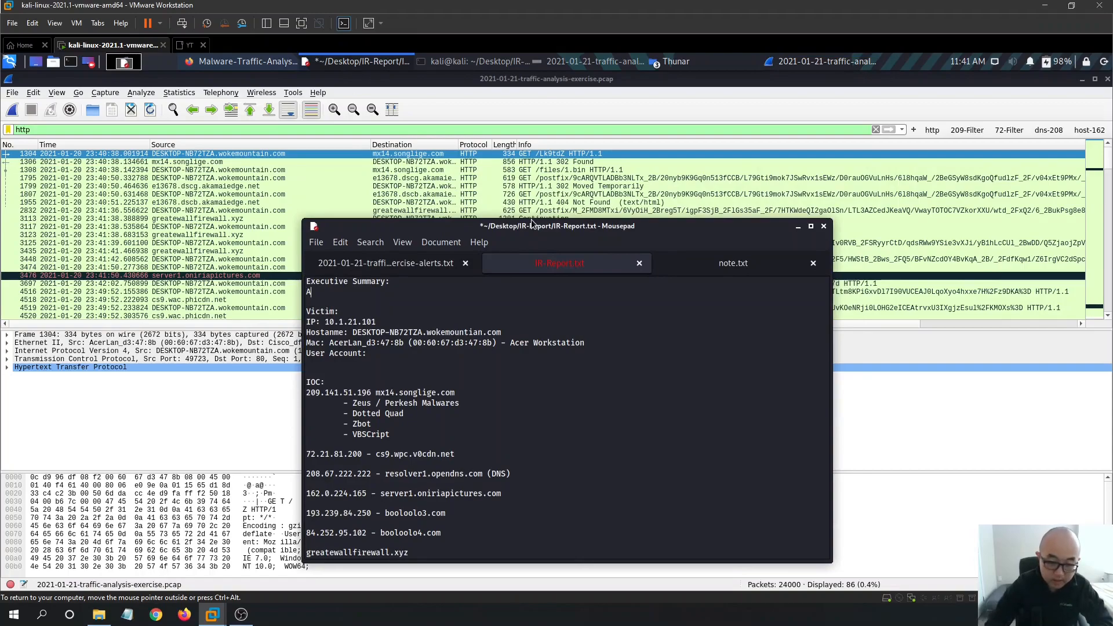
text(tr=)
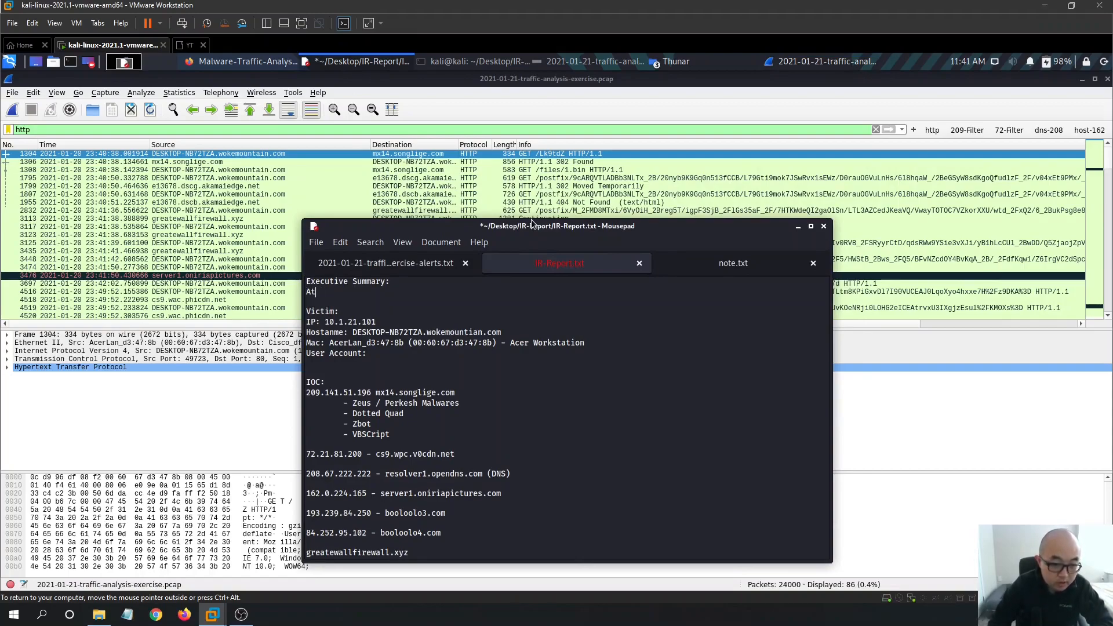
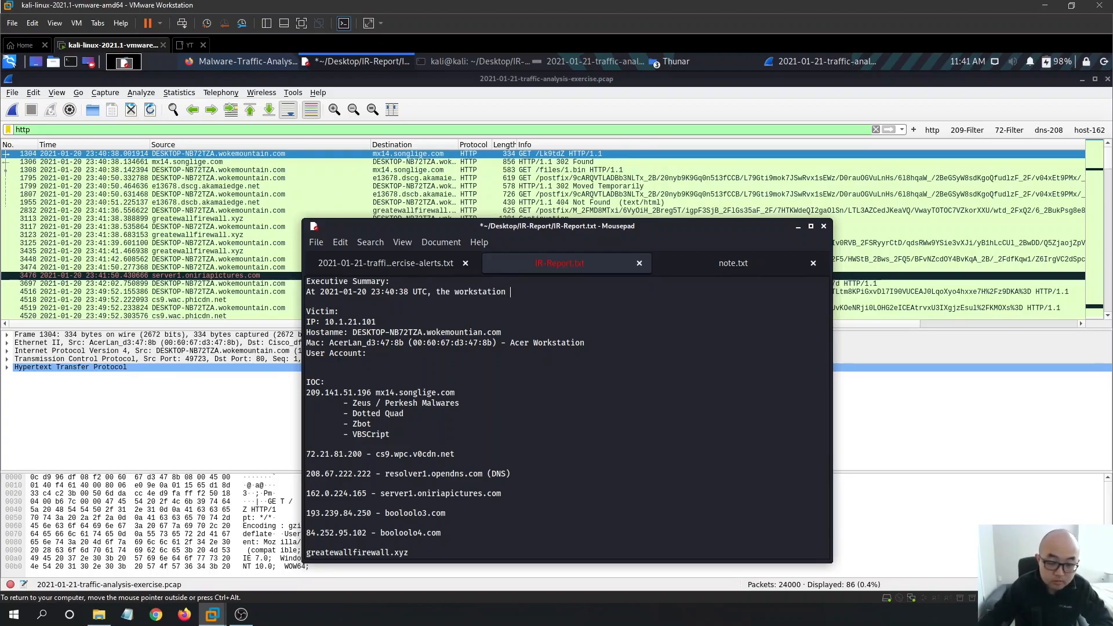
- Copy hostname DESKTOP-NB72TZA into the Executive Summary sentence, followed by 'in our organizat'
click(425, 323)
drag(422, 333, 354, 332)
key(ctrl+c)
click(541, 292)
key(ctrl+v)
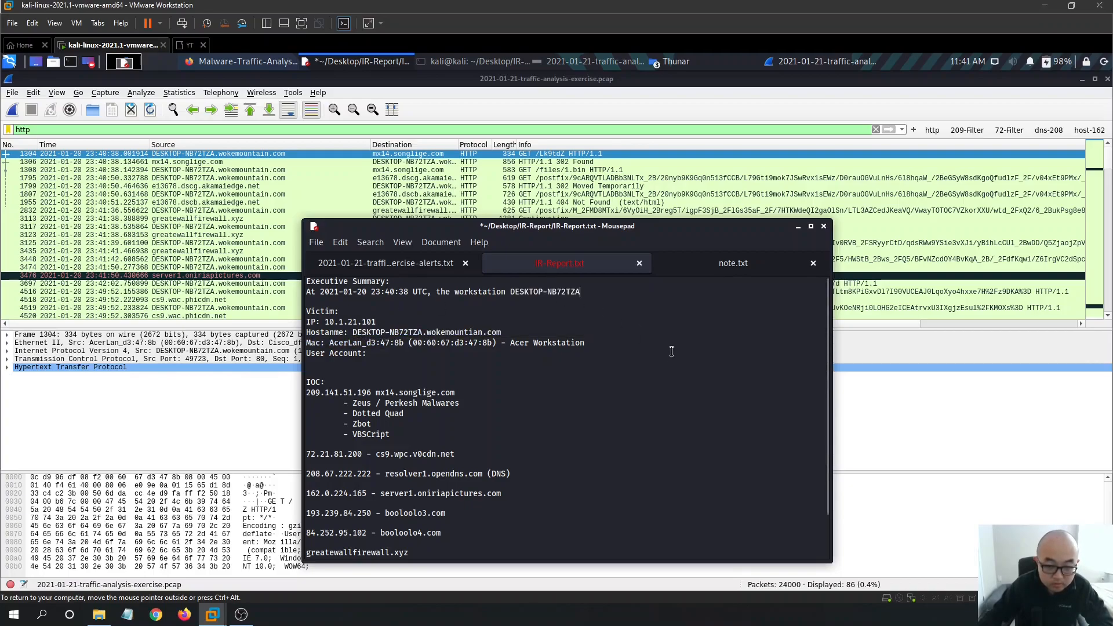
text(in our)
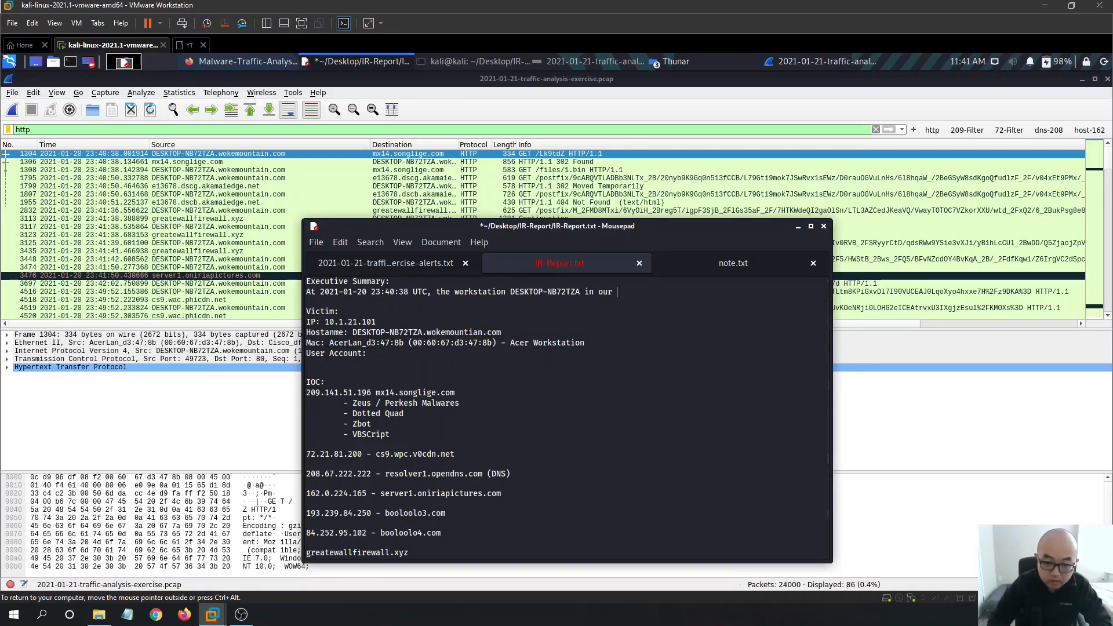
text( organization was being)
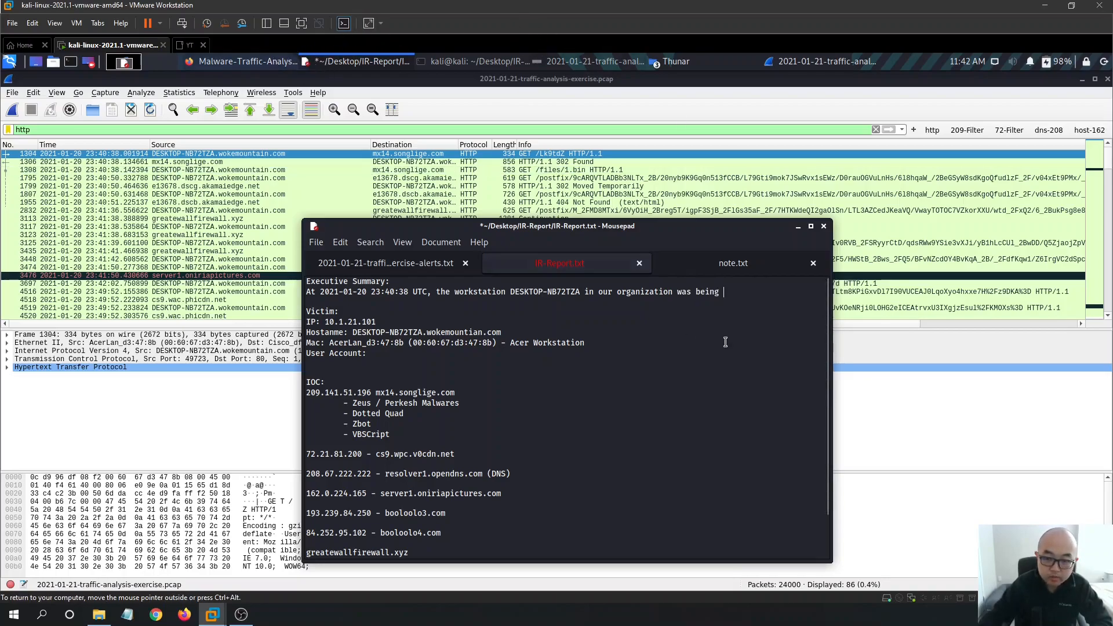
- Replace 'being' with 'infected by the malwares.' and save the report
drag(718, 293, 696, 292)
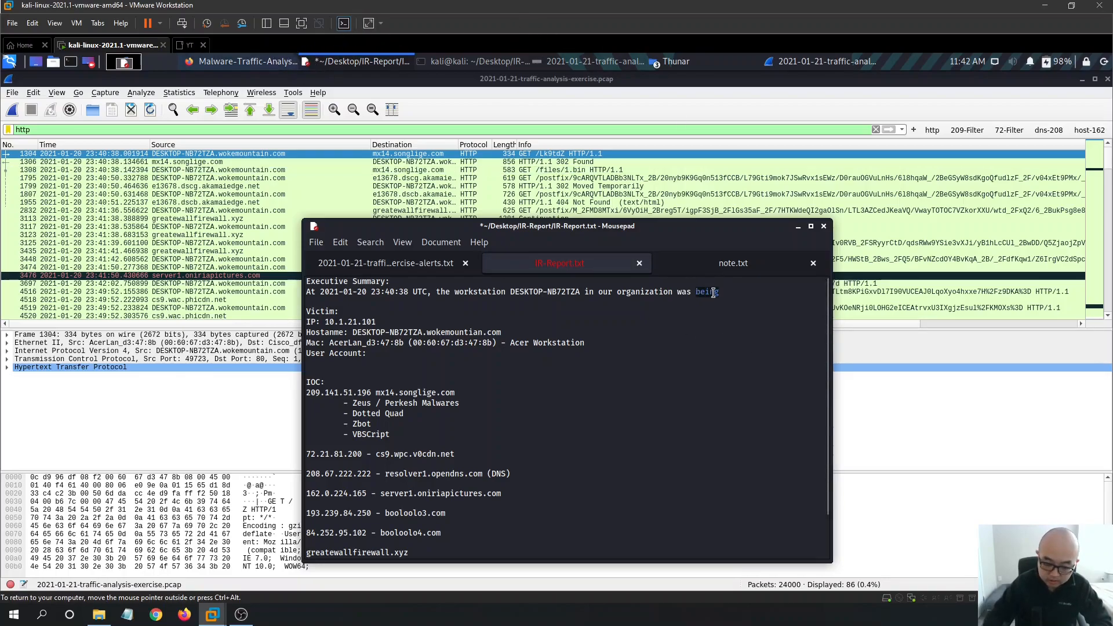
text(infected by the)
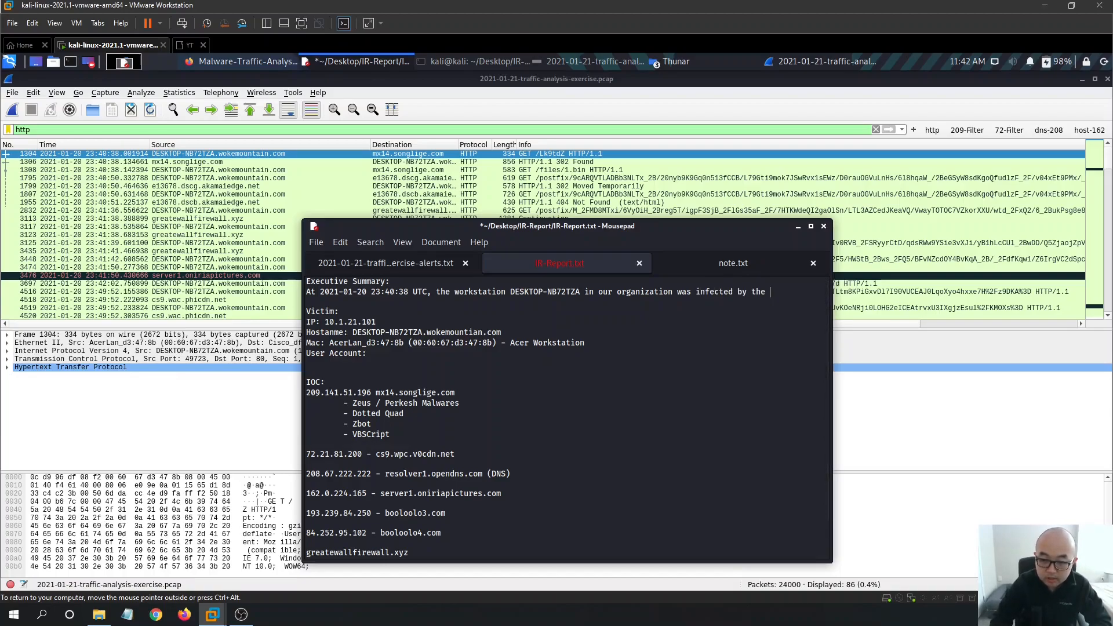
text( malwares.)
key(ctrl+s)
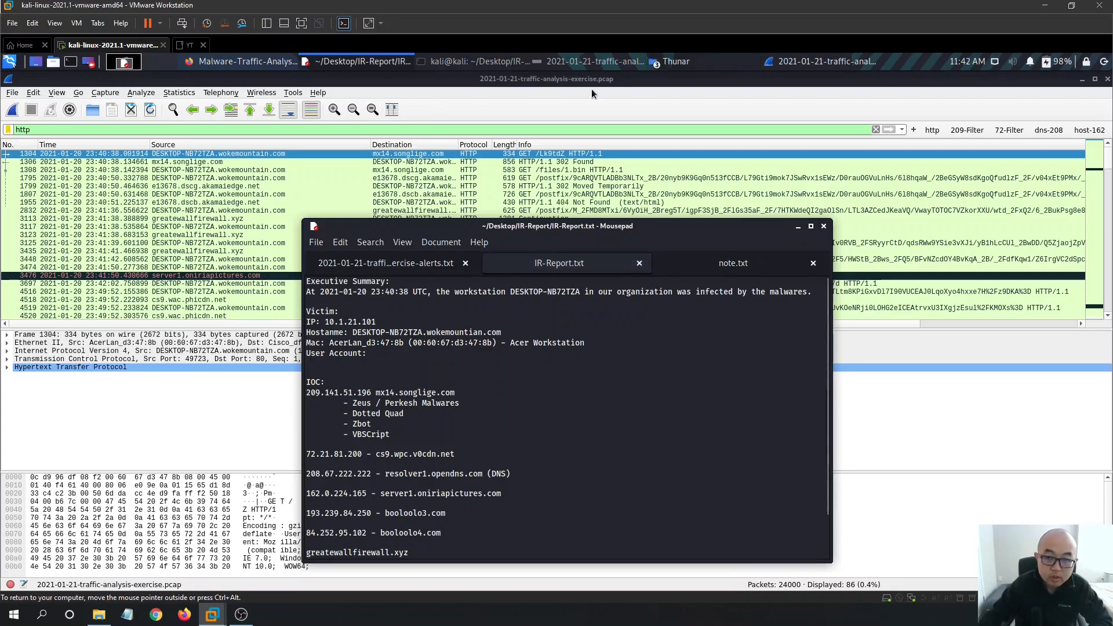
scroll(607, 402, down, 1)
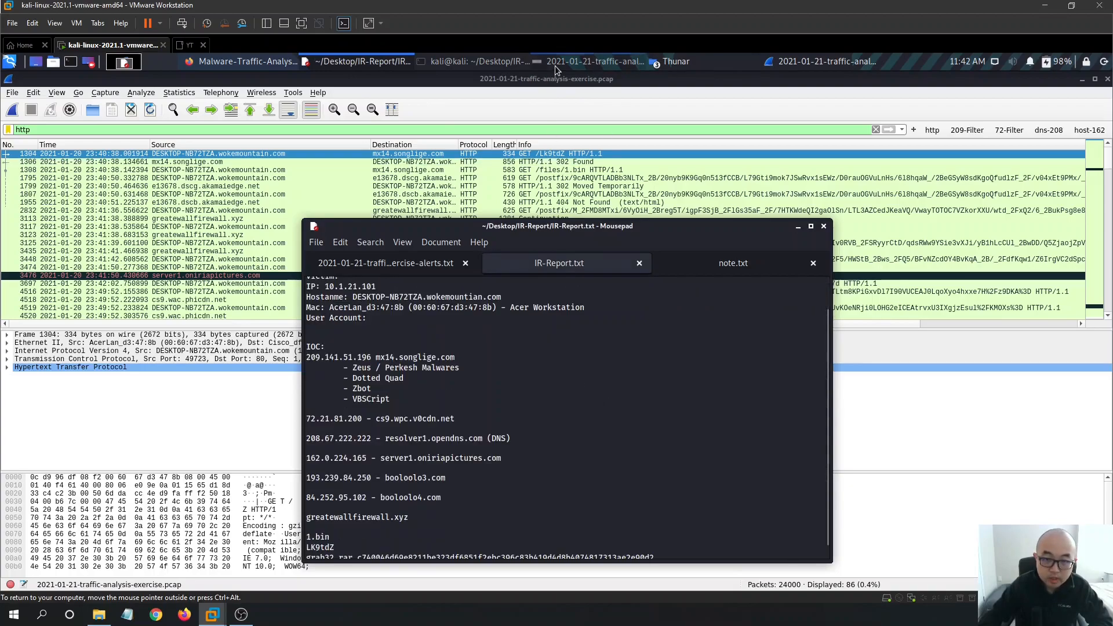
- Move the alerts screenshot window left and the report window toward the right edge
click(580, 61)
drag(699, 119, 388, 219)
click(651, 232)
drag(651, 231, 792, 252)
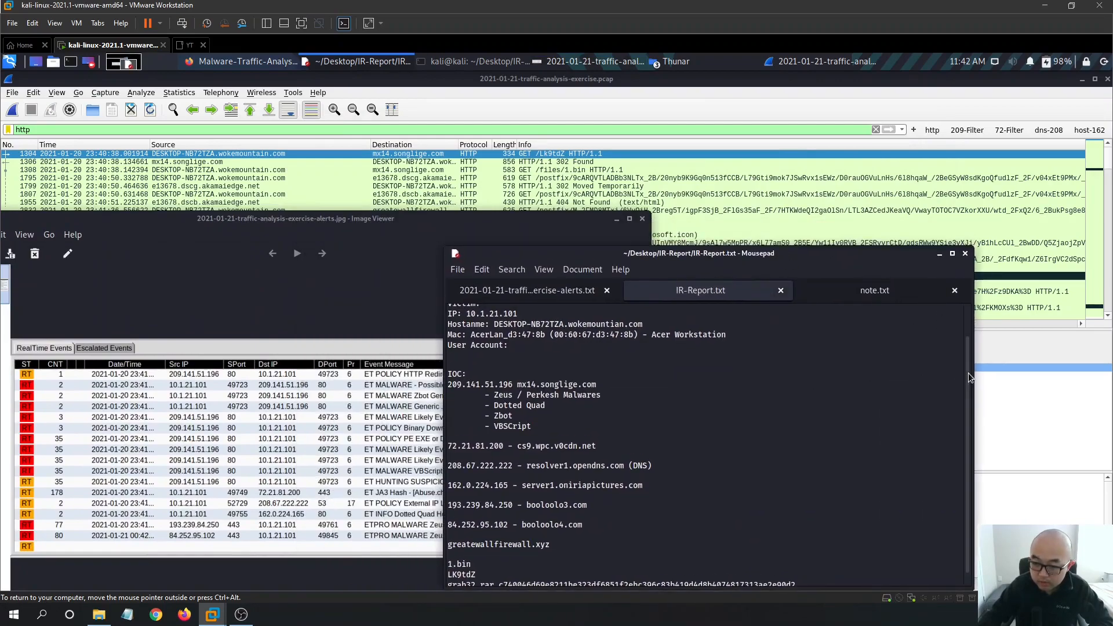
scroll(968, 373, up, 2)
drag(726, 262, 824, 175)
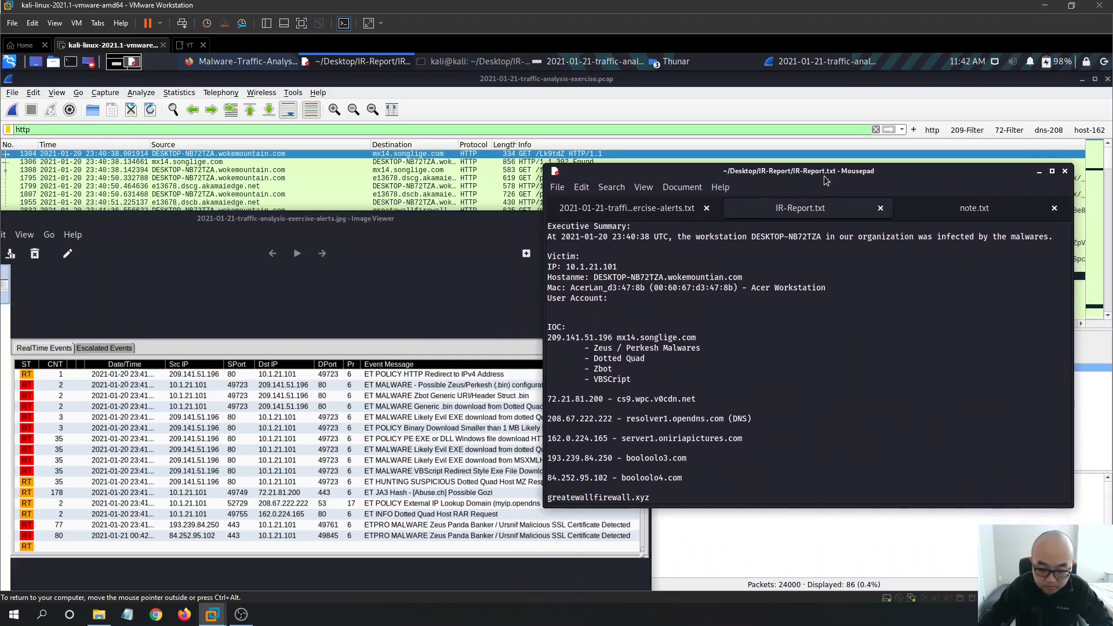
- Fine-tune both window positions so the alert list and the report's IOC entries are visible
scroll(877, 279, down, 2)
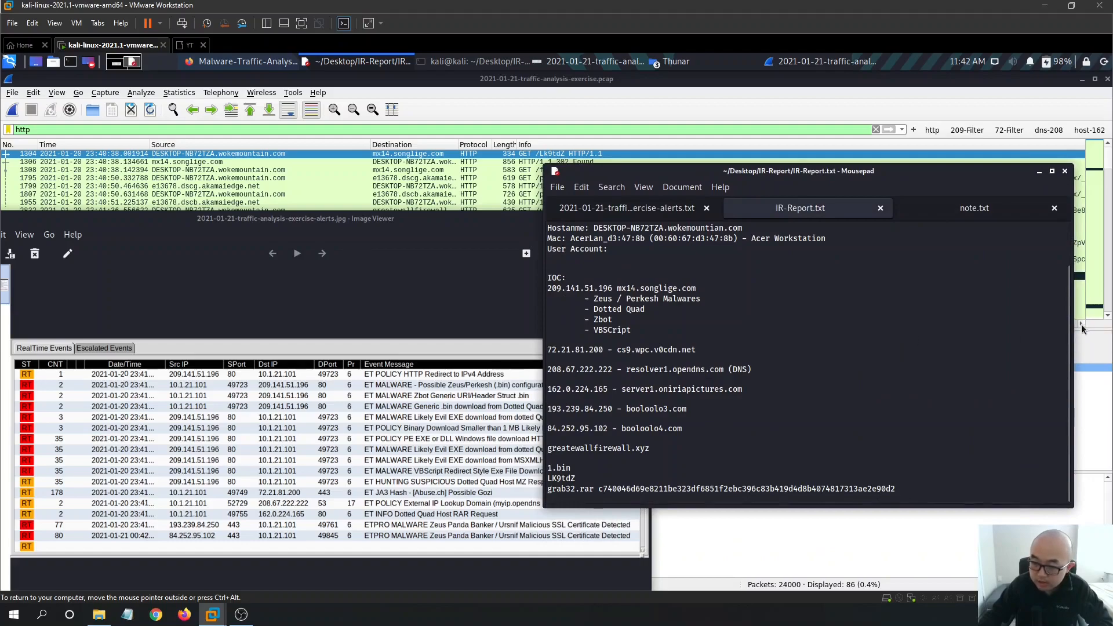
drag(1068, 326, 1068, 245)
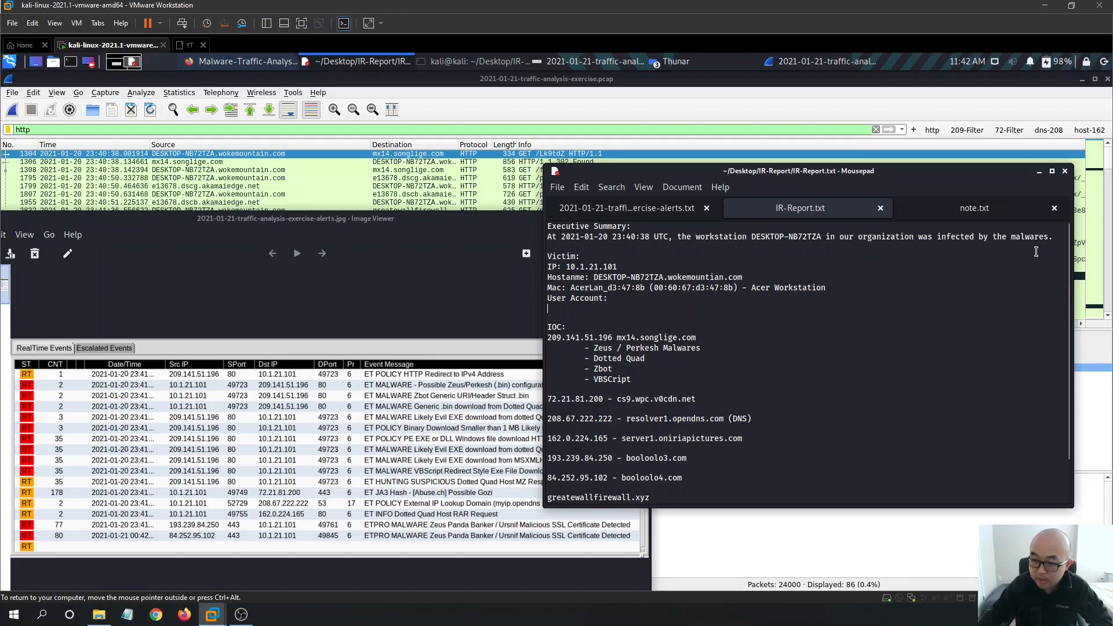
scroll(773, 346, down, 2)
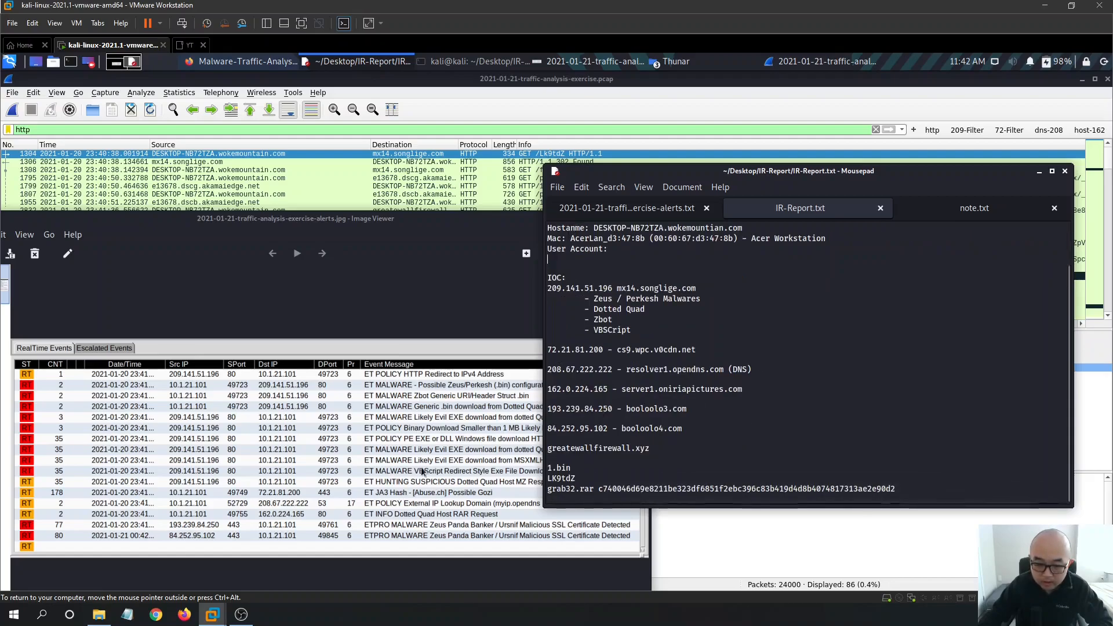
drag(752, 177, 809, 163)
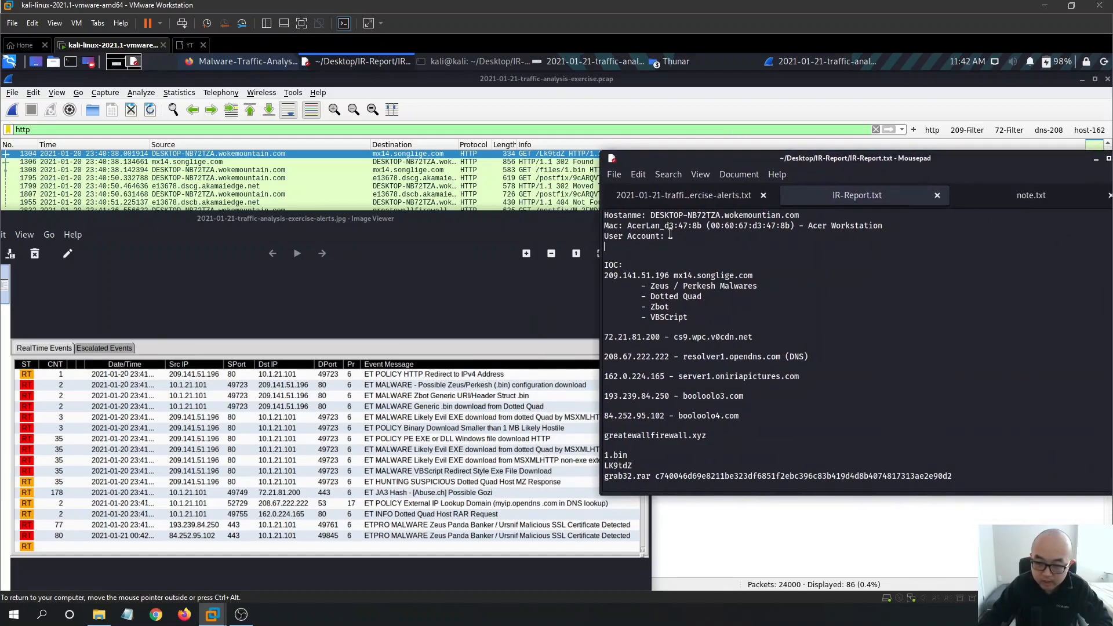
drag(665, 236, 594, 239)
click(752, 240)
drag(879, 164, 862, 164)
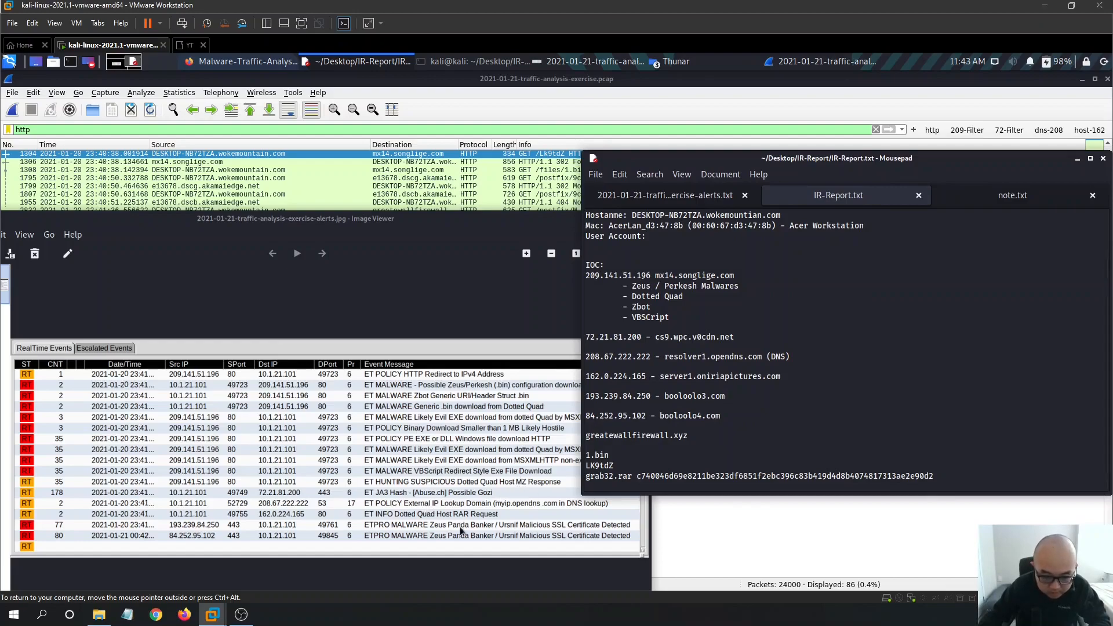
drag(373, 218, 355, 183)
click(854, 368)
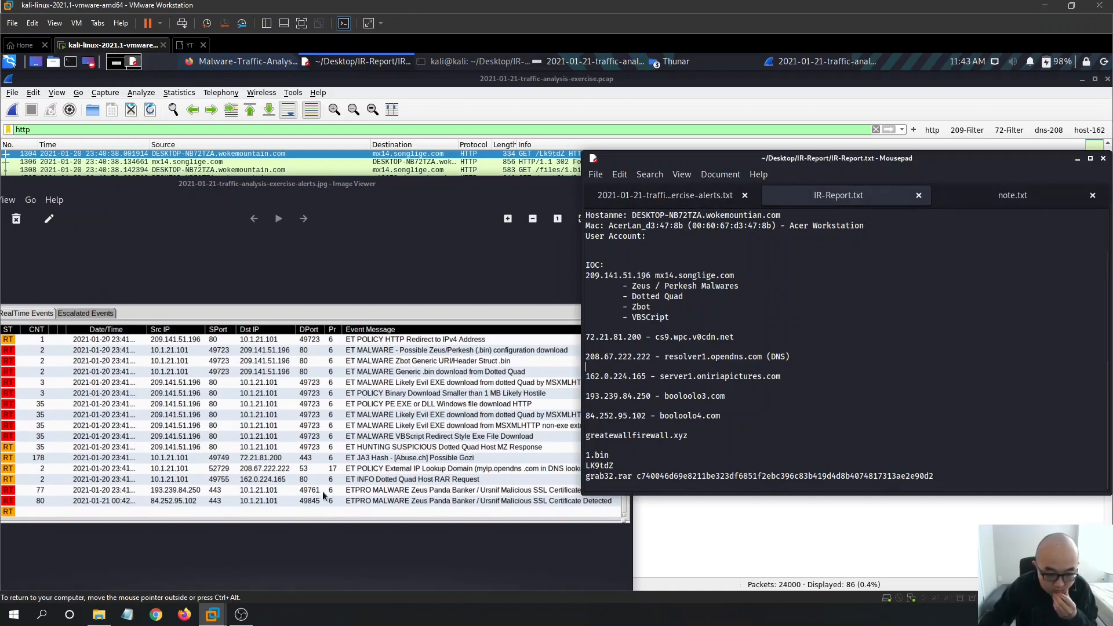
- Add an indented Zeus Panda Banker annotation under booloolo3.com and save
click(770, 397)
key(Return)
key(Tab)
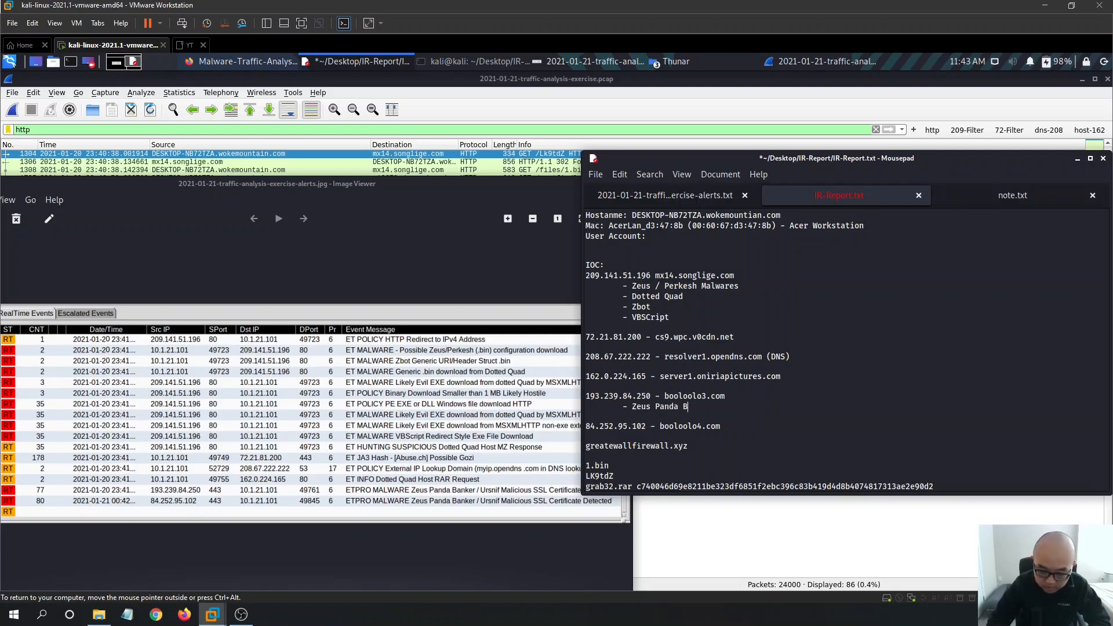
text(er)
key(BackSpace)
text(anker)
key(ctrl+s)
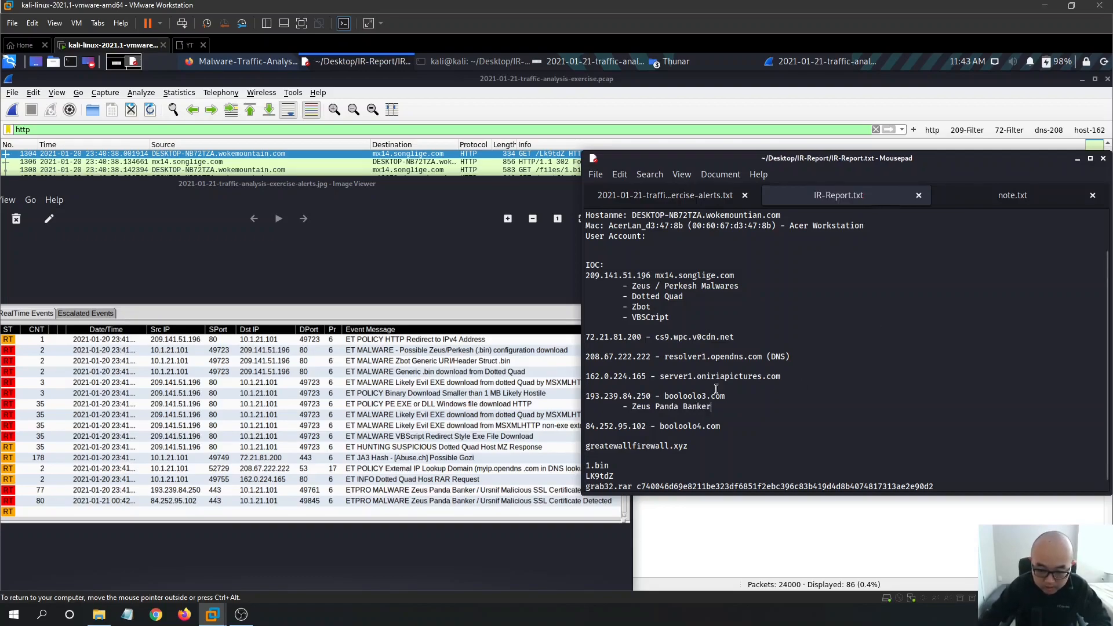
- Repeat the Zeus Panda Banker annotation under booloolo4.com and save the report
drag(711, 409, 624, 406)
click(761, 434)
key(Tab)
key(ctrl+s)
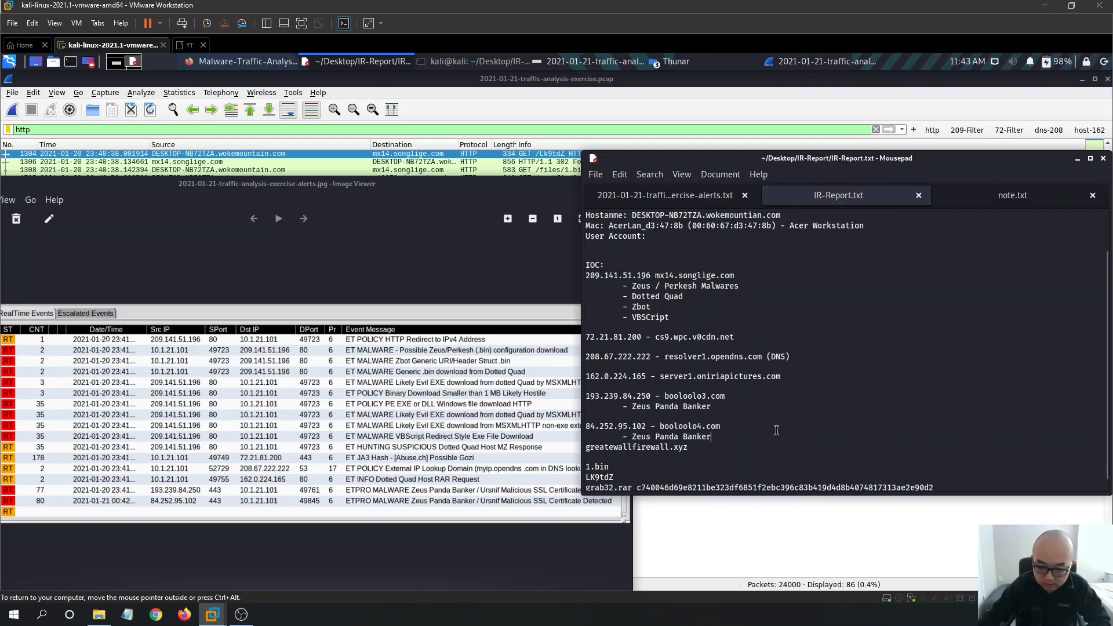
key(Return)
key(ctrl+s)
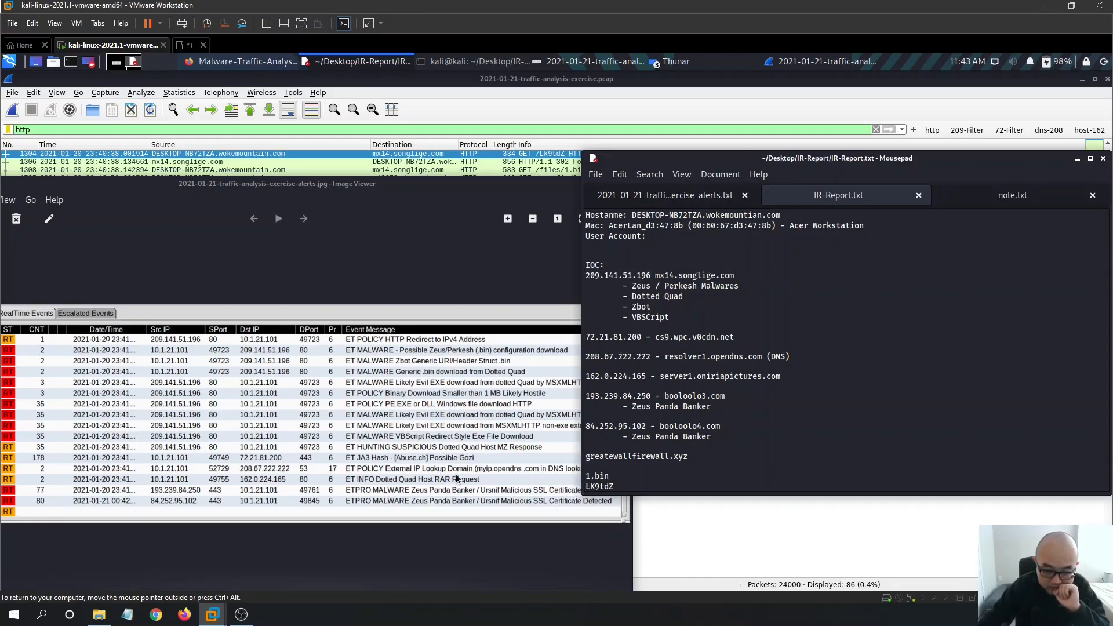
- Select the greatewallfirewall.xyz domain line in the IOC list
drag(800, 154, 842, 141)
scroll(808, 360, down, 1)
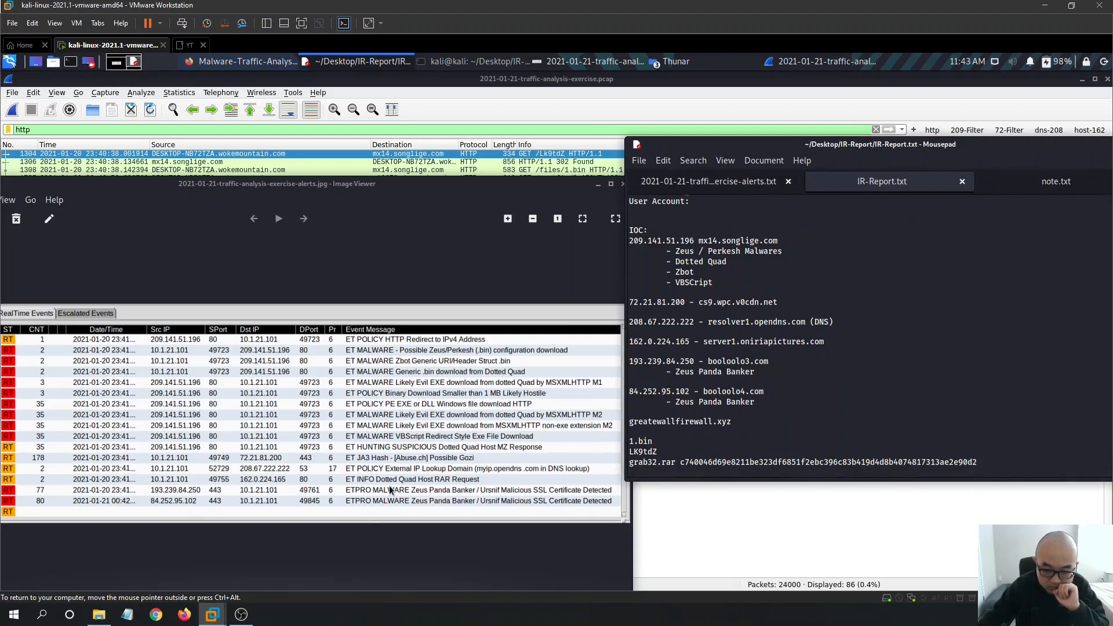
drag(732, 421, 629, 421)
key(ctrl+c)
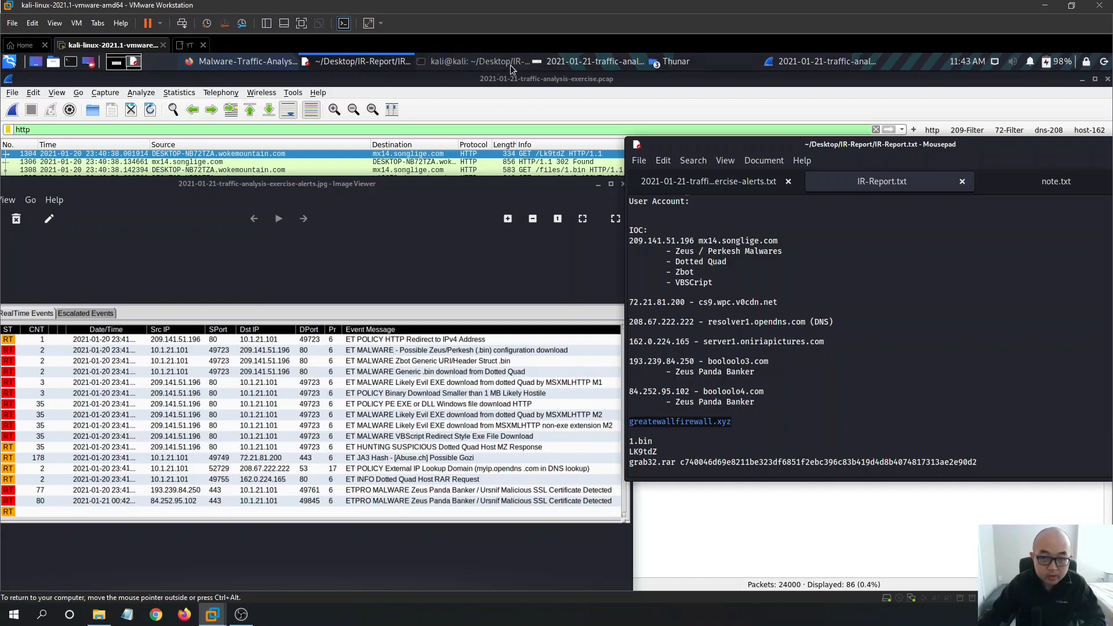
- Check greatewallfirewall.xyz on VirusTotal (1 of 84 vendors flag it malicious) and return to the report
click(247, 64)
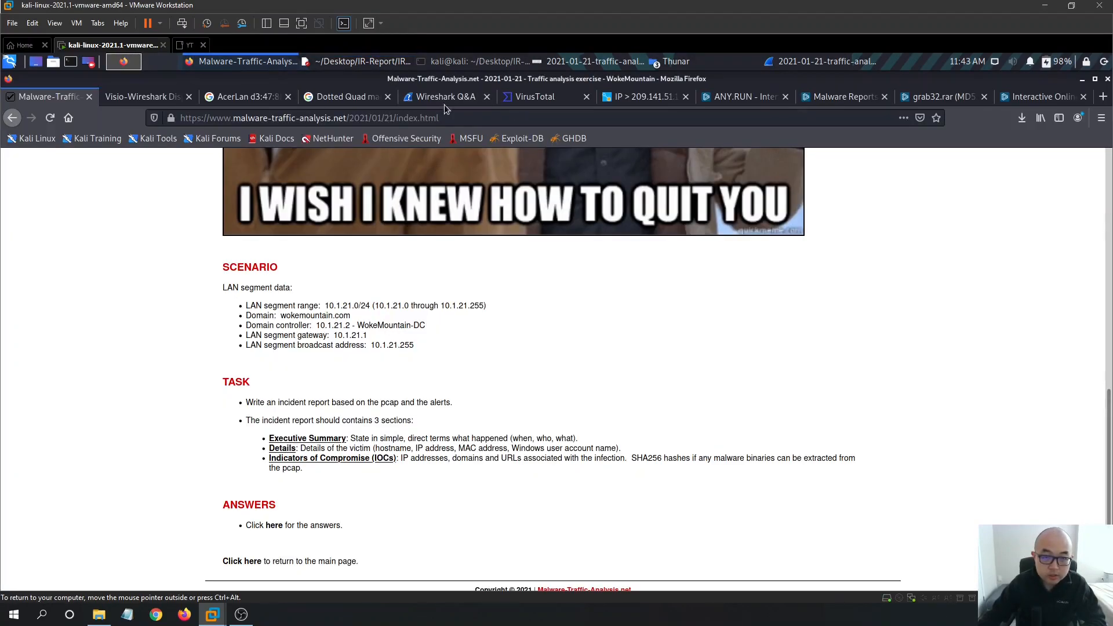
click(534, 97)
key(ctrl+a)
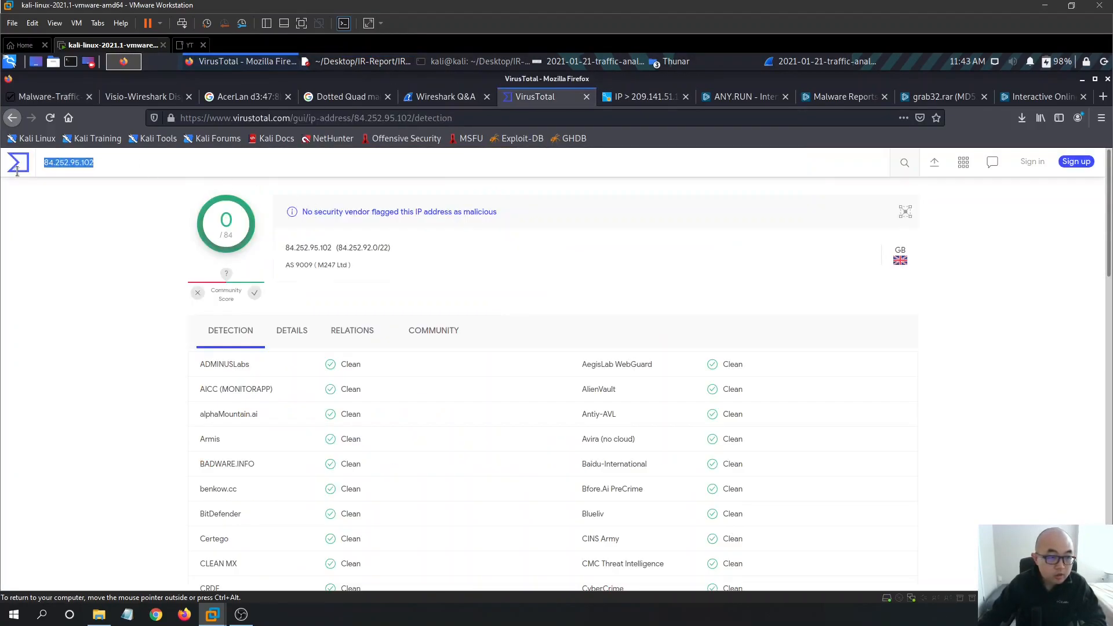
key(ctrl+v)
key(Return)
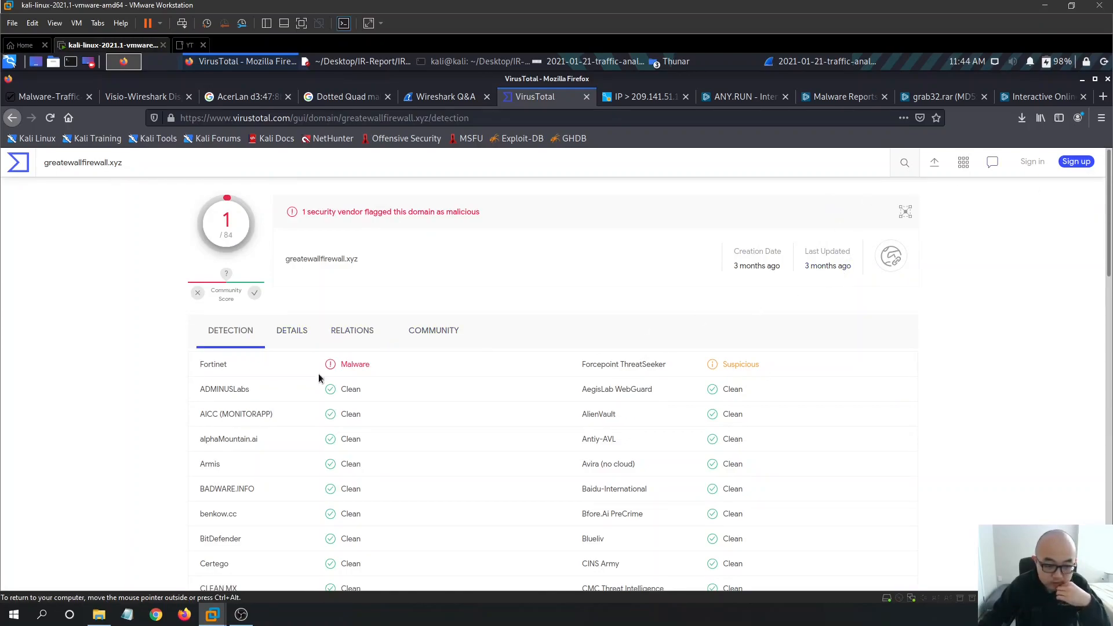
scroll(405, 365, down, 5)
scroll(867, 330, up, 5)
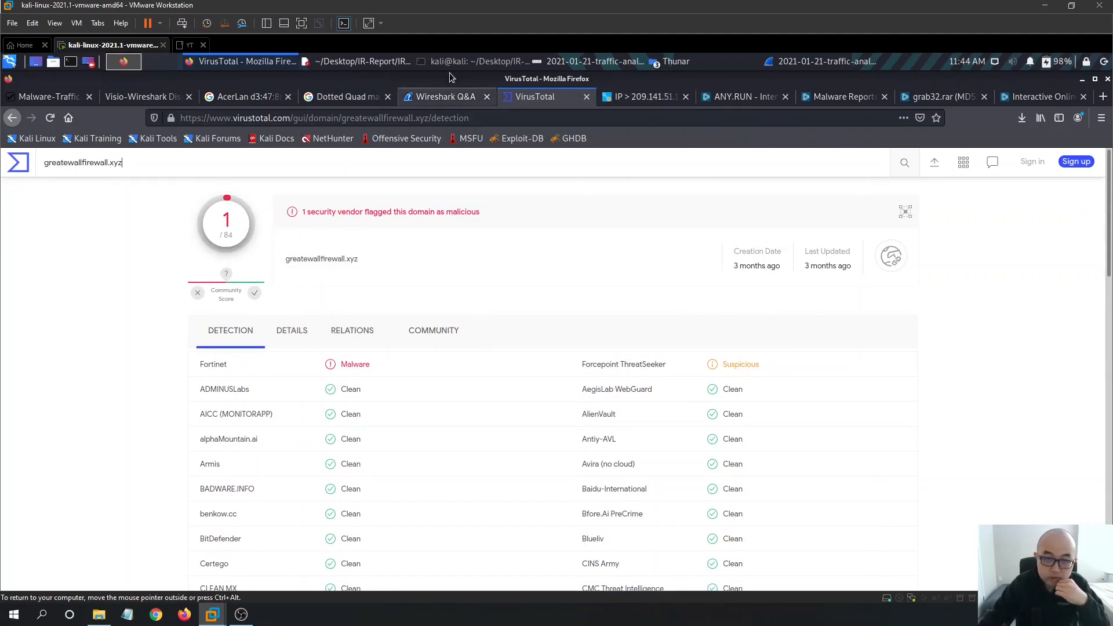
click(376, 65)
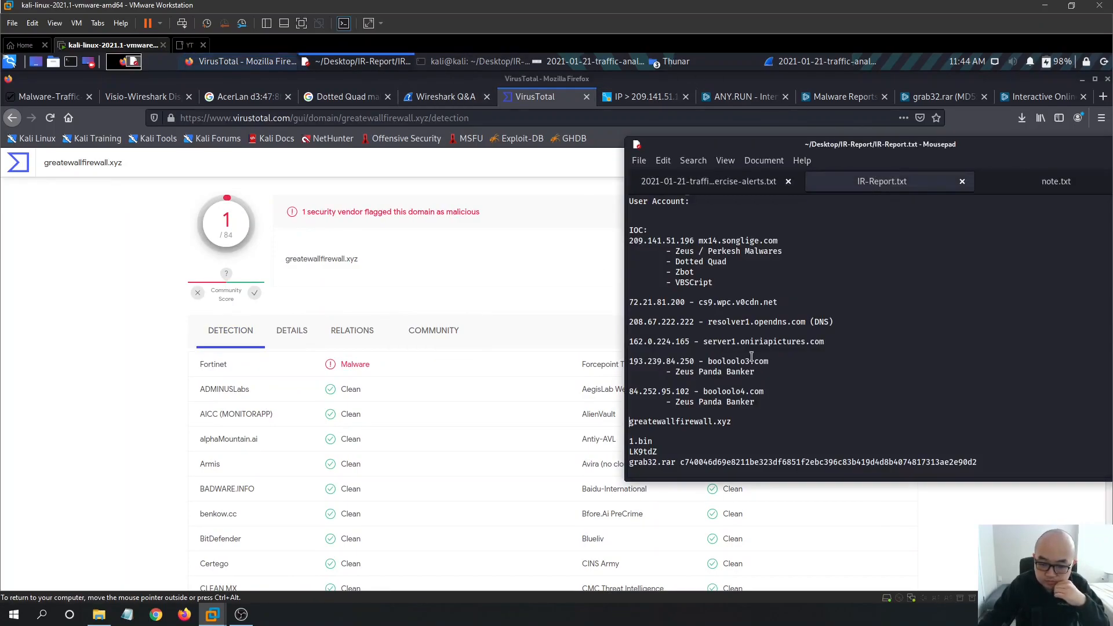
- Minimize Firefox, move the report window to the centre, then maximize and restore it
scroll(839, 427, up, 2)
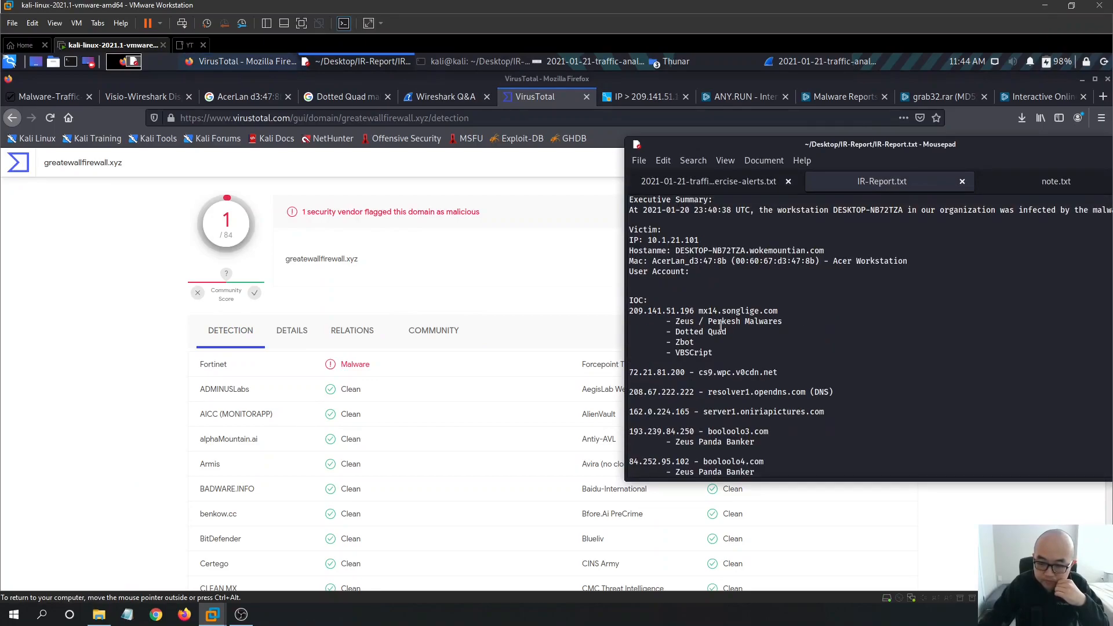
click(261, 68)
click(260, 68)
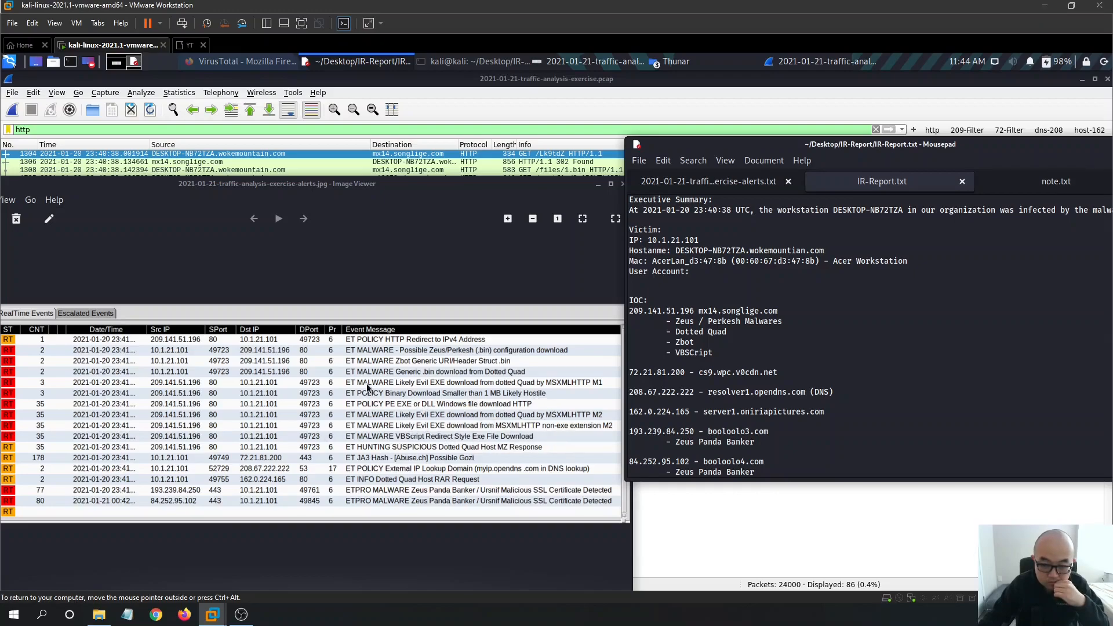
drag(912, 145, 665, 137)
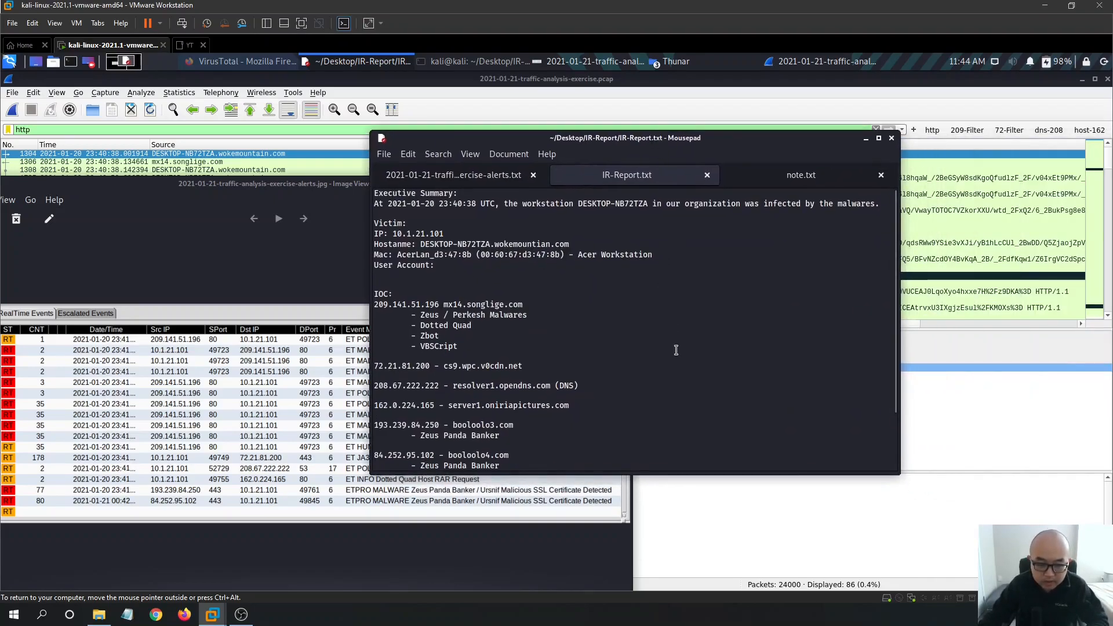
drag(896, 241, 891, 301)
scroll(696, 388, up, 2)
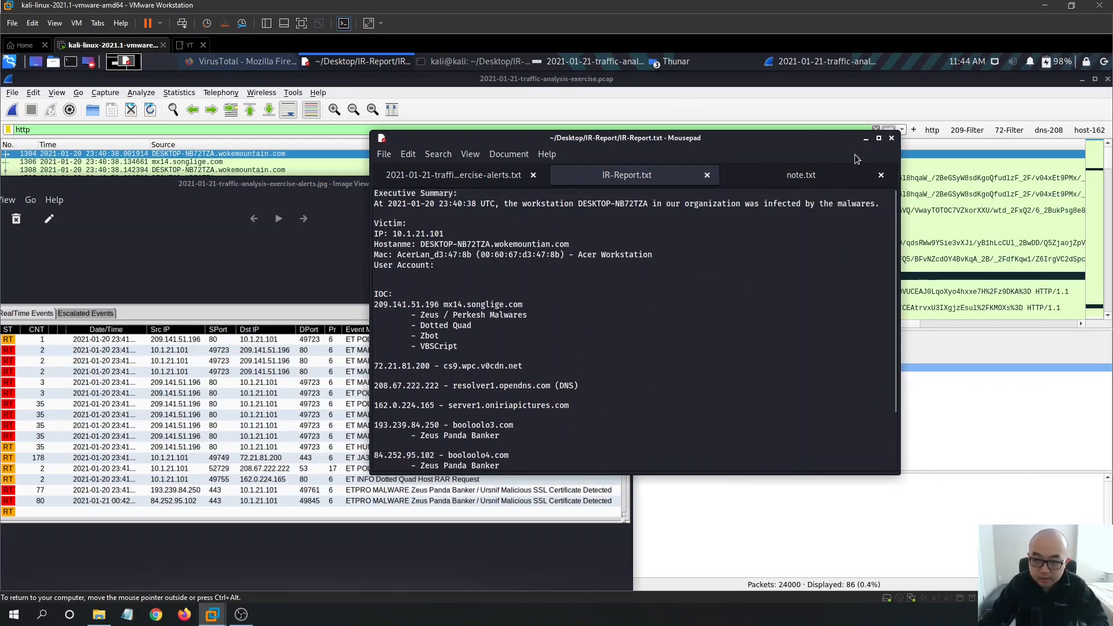
click(878, 139)
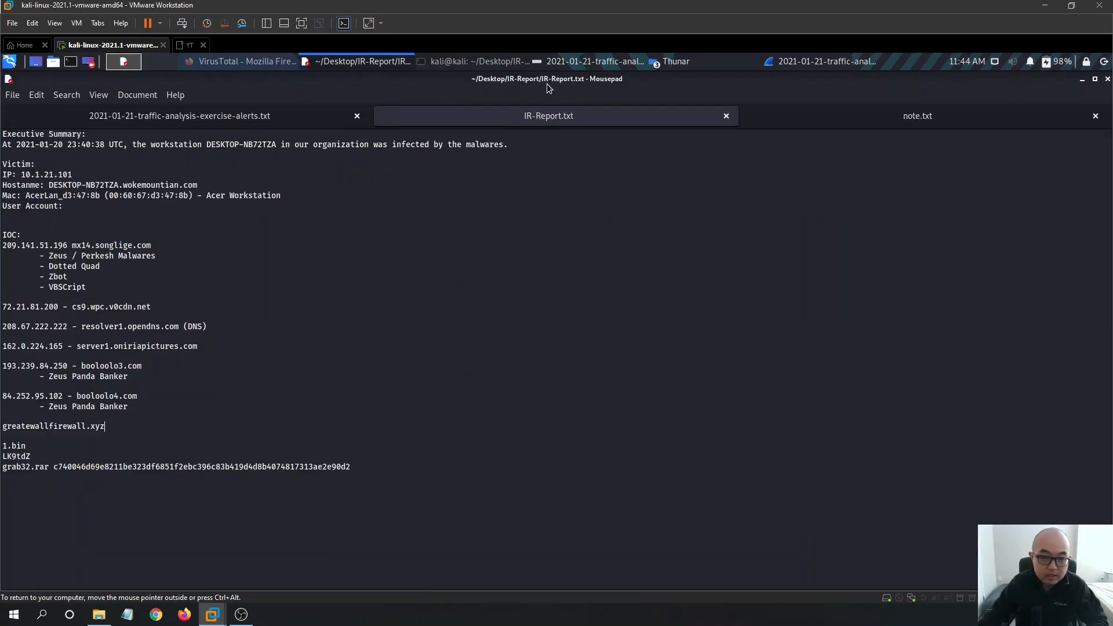
drag(544, 83, 721, 168)
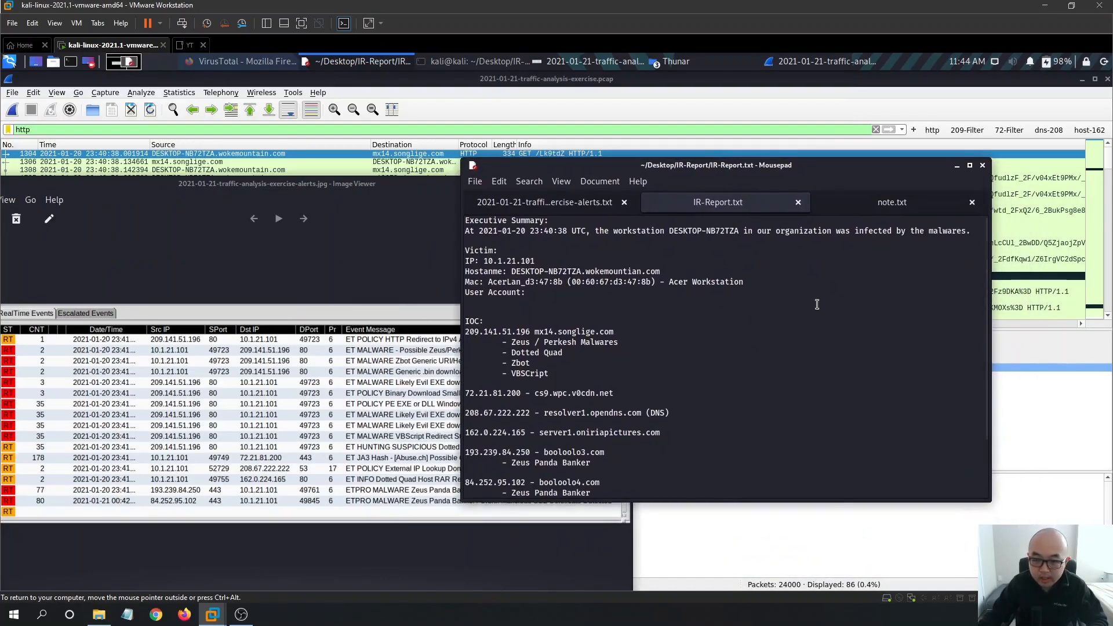
- Position the report window floating in front of the http-filtered Wireshark capture
scroll(820, 302, down, 3)
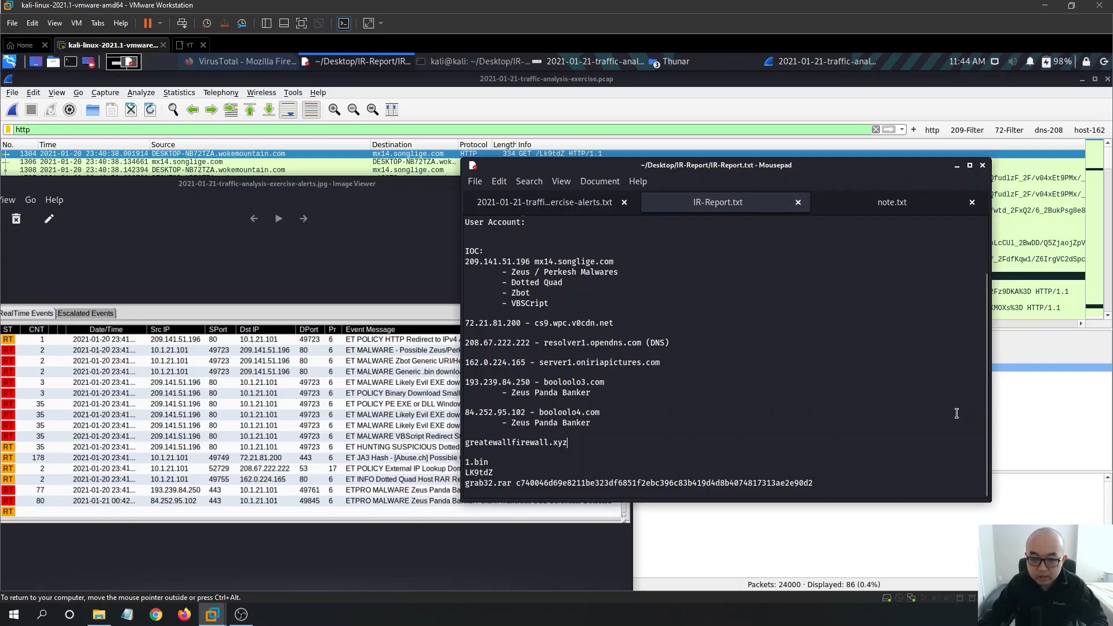
click(1035, 366)
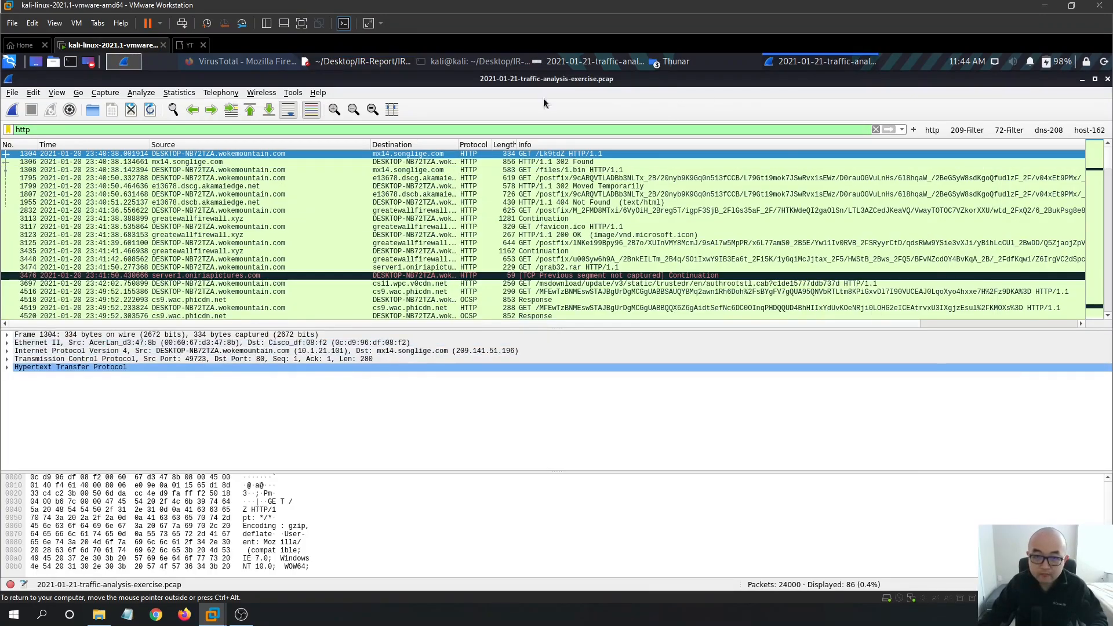
click(343, 62)
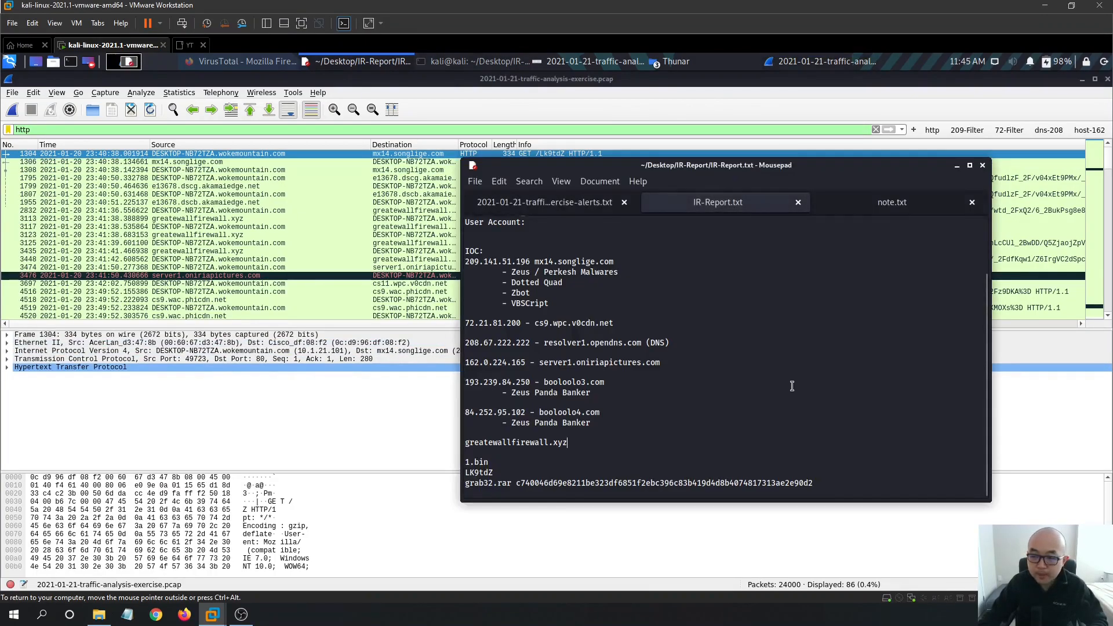
mouse_move(986, 308)
mouse_down()
mouse_move(985, 248)
mouse_move(985, 316)
mouse_up()
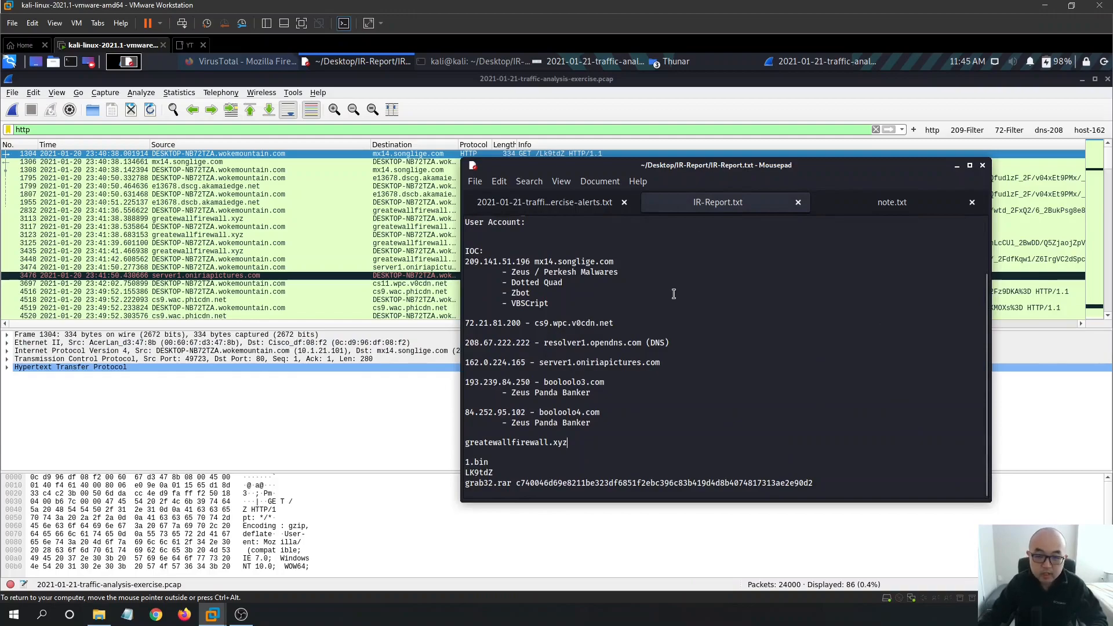
drag(664, 181, 577, 207)
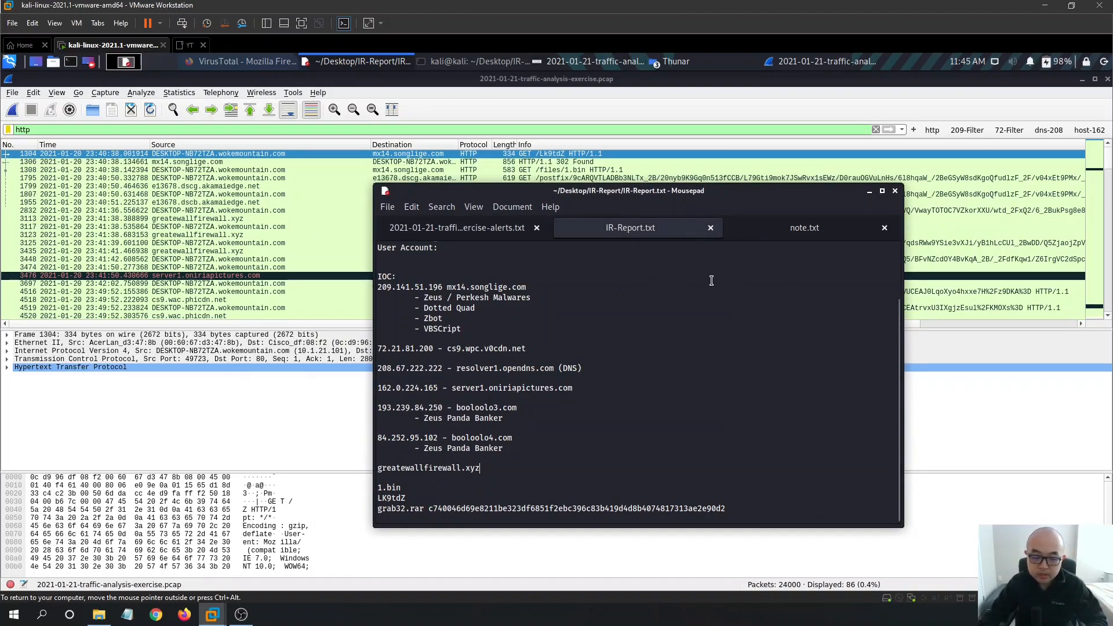
drag(680, 193, 629, 136)
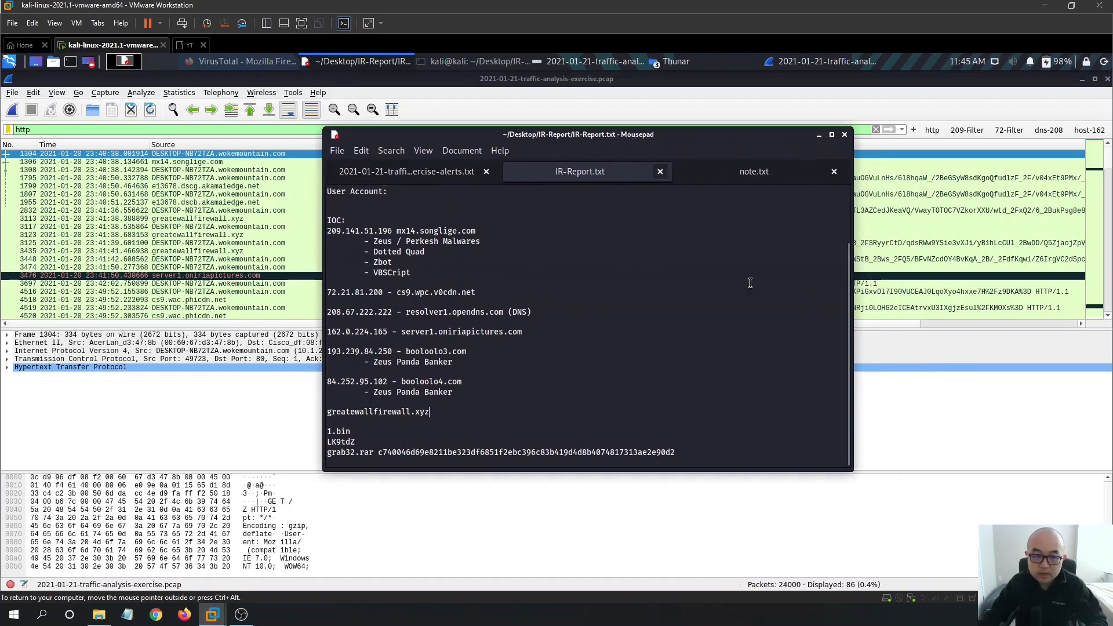